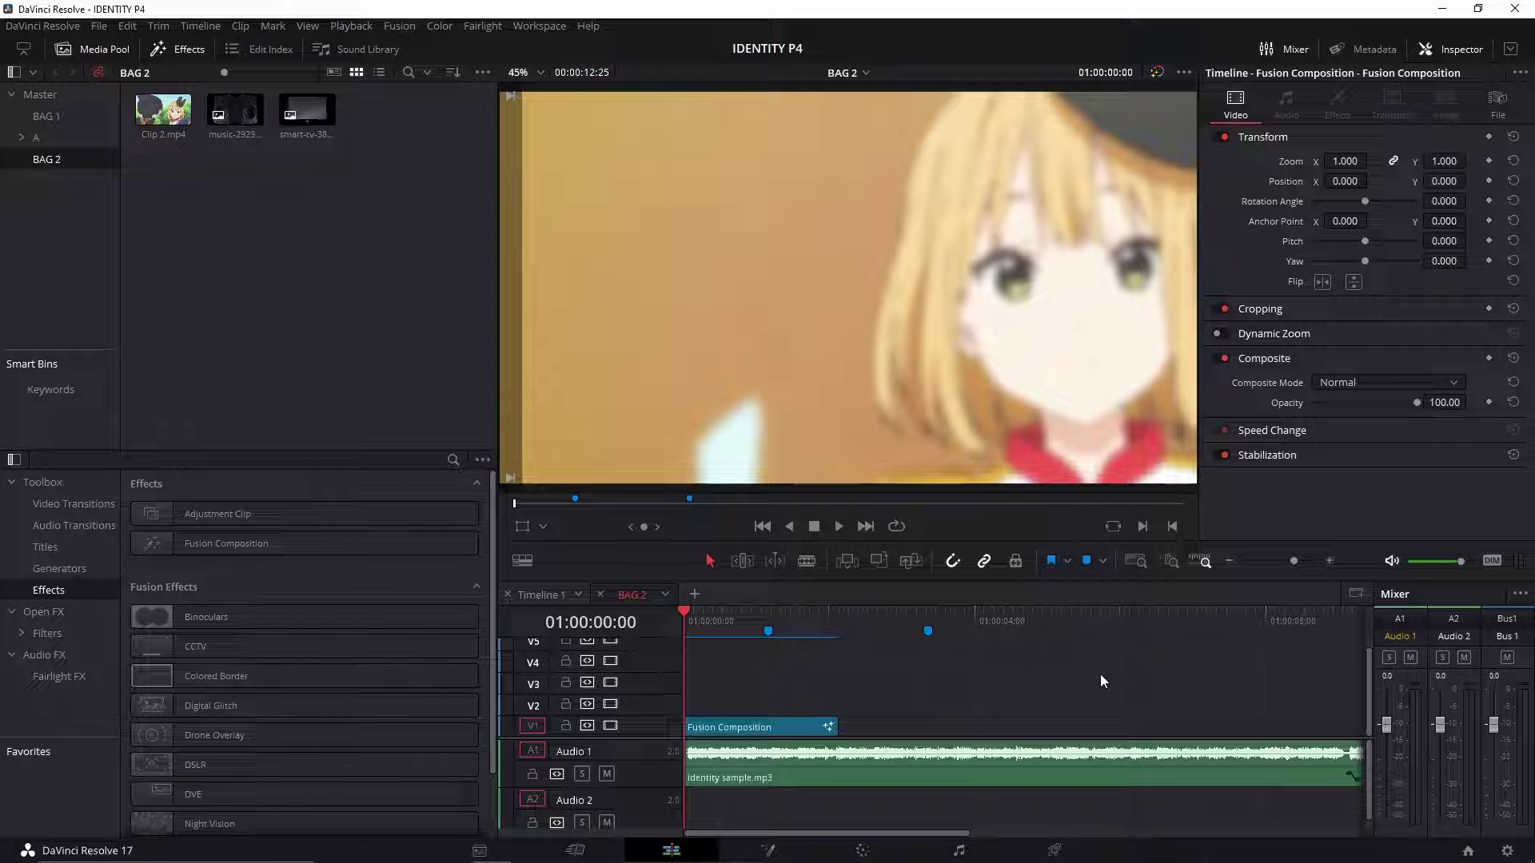
Step: Play the BAG 2 timeline from its start to review the existing Fusion Composition clip
key(space)
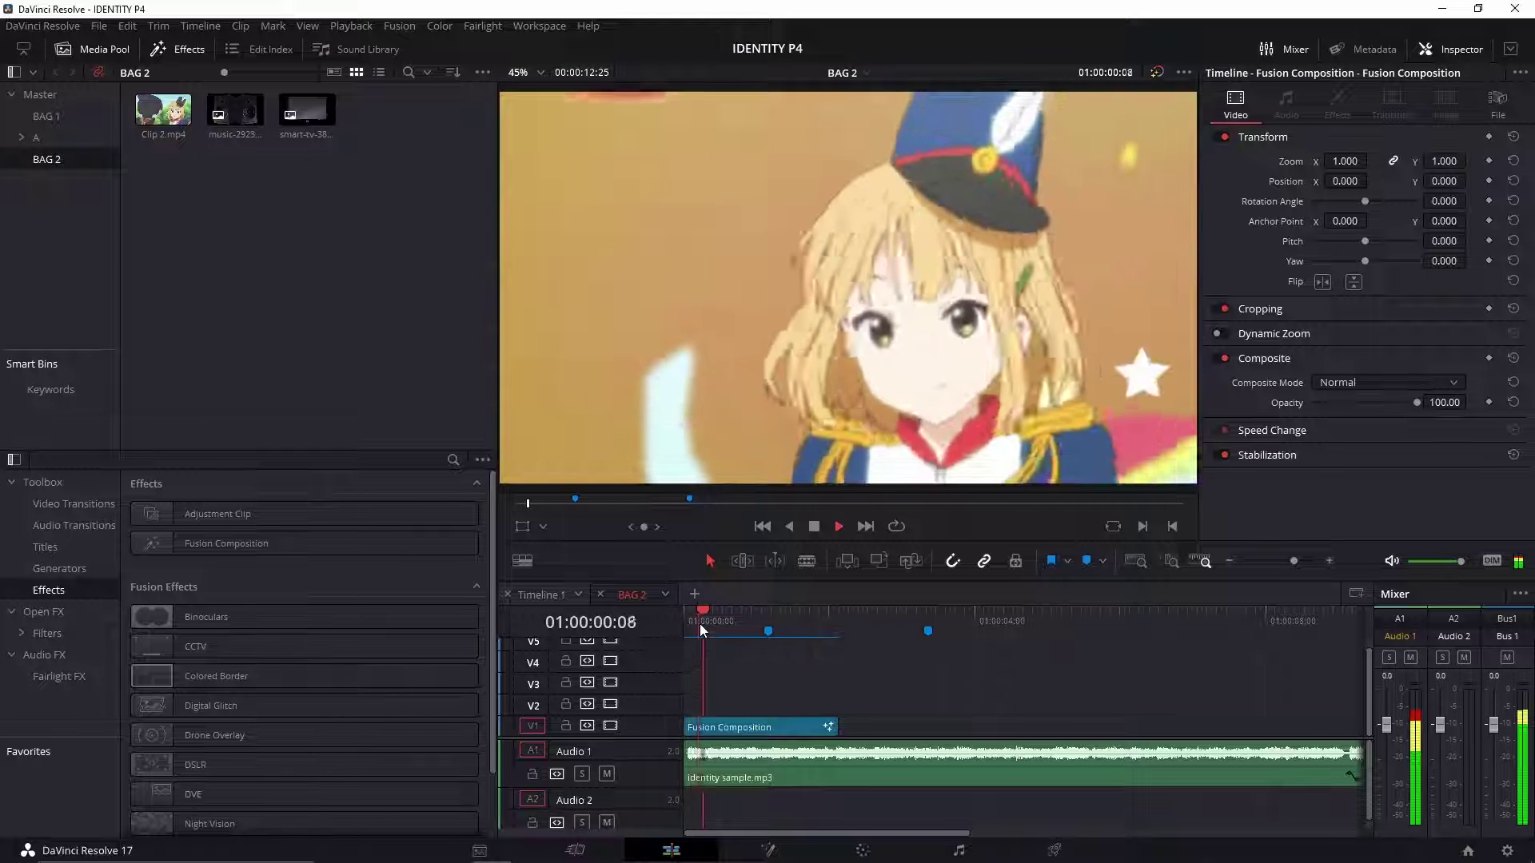
key(space)
key(space)
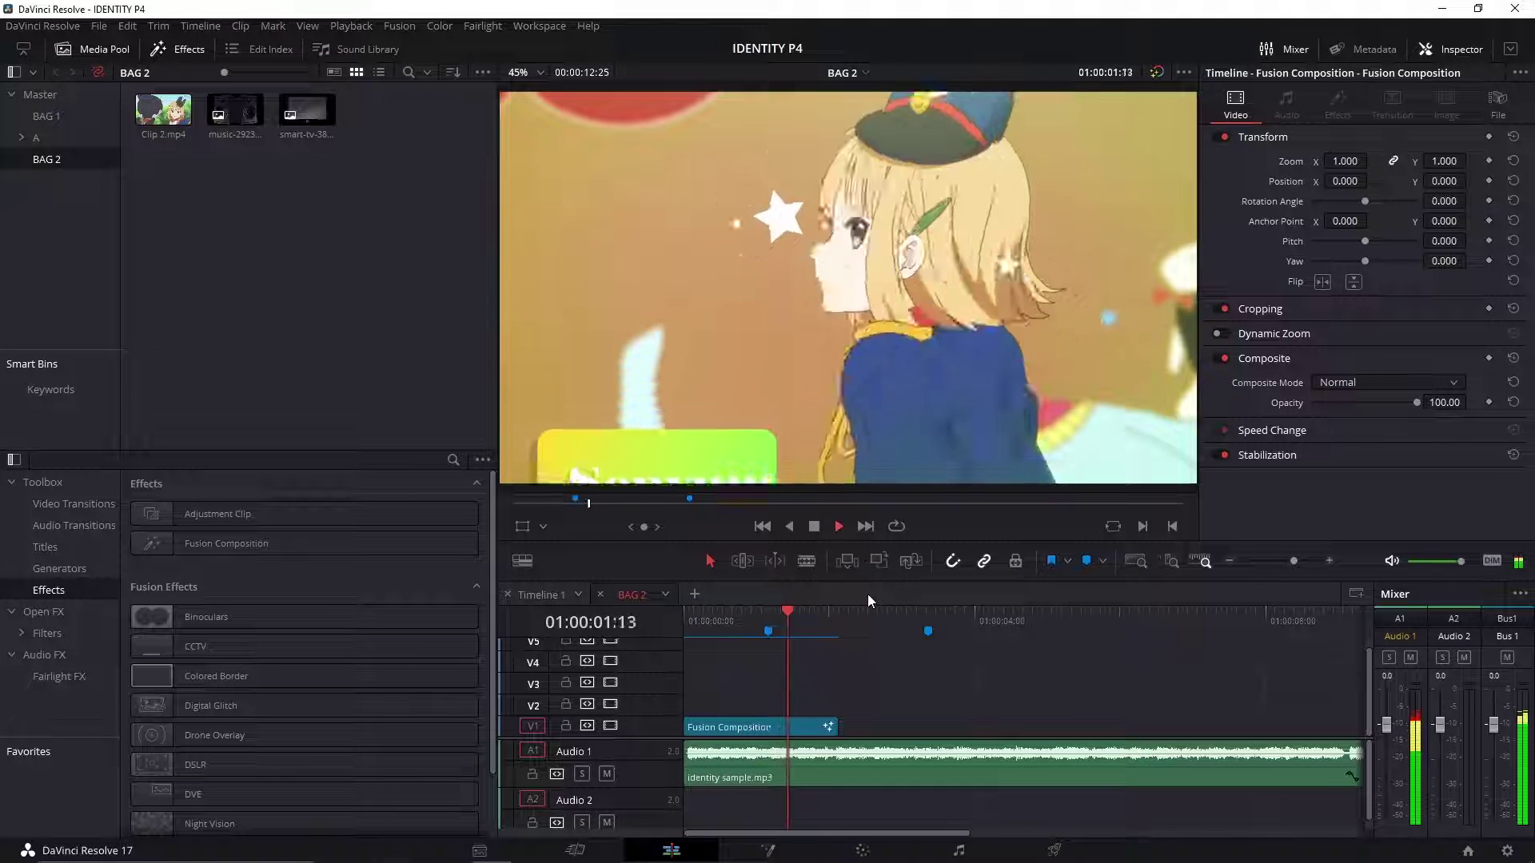
key(space)
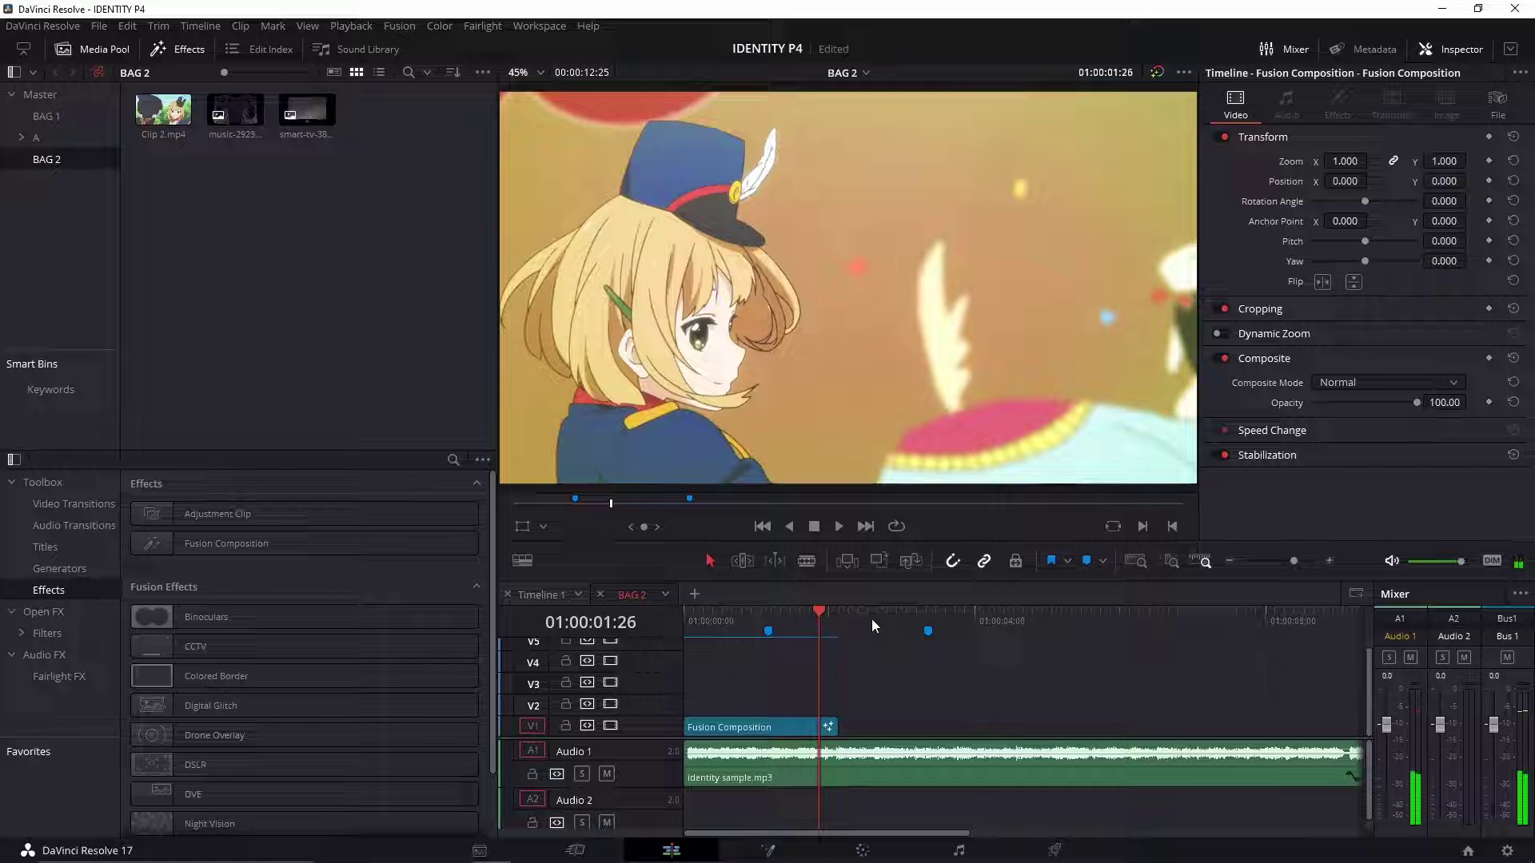
Step: Review the transition into the TV scene on Timeline 1, playing and scrubbing from the marker at 01:00:01:05
click(536, 594)
click(832, 632)
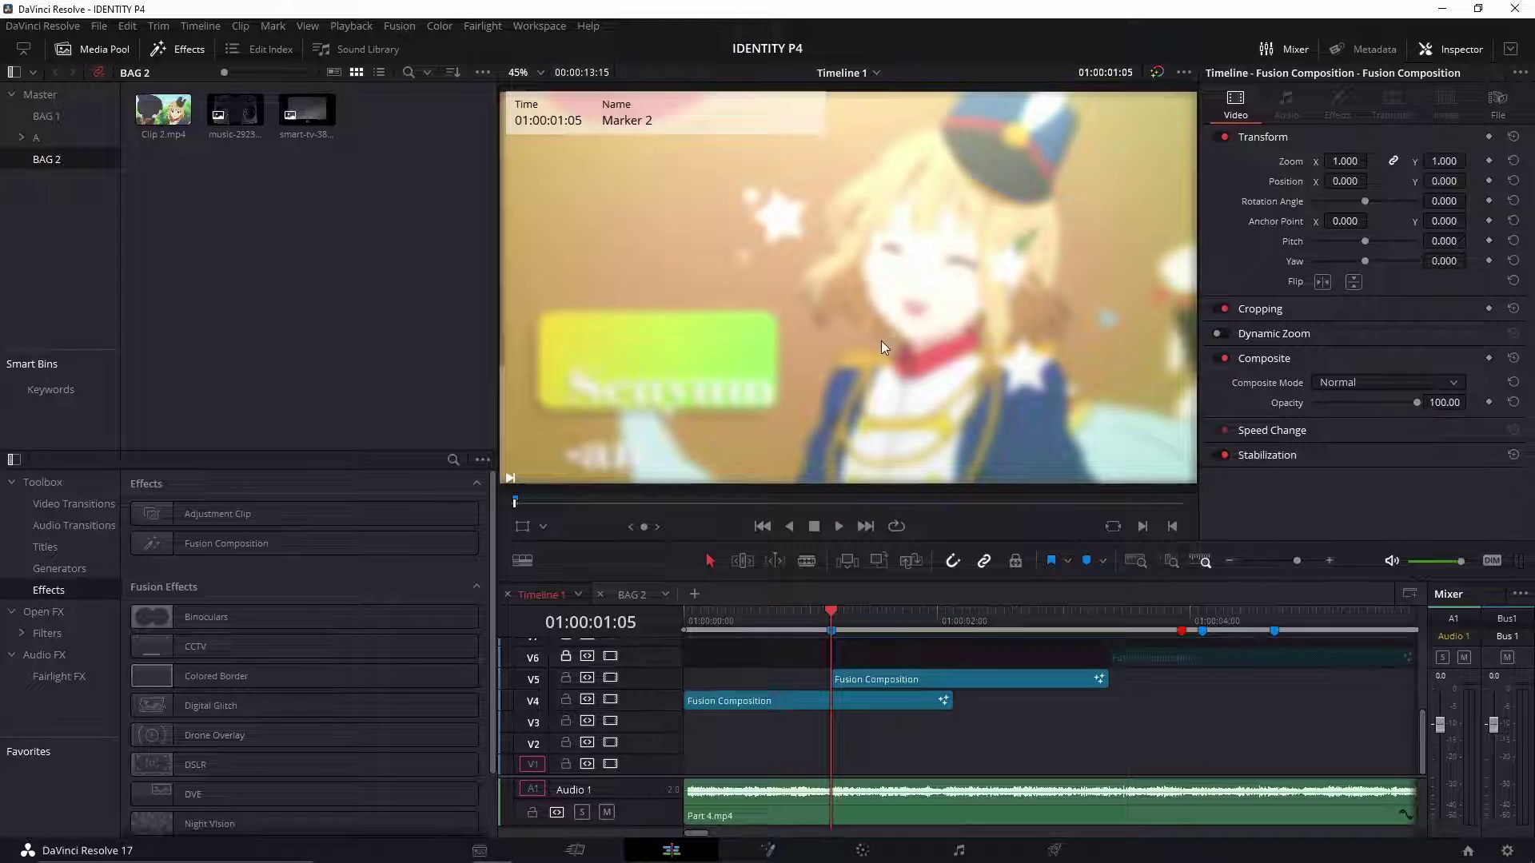
key(space)
key(space)
click(836, 628)
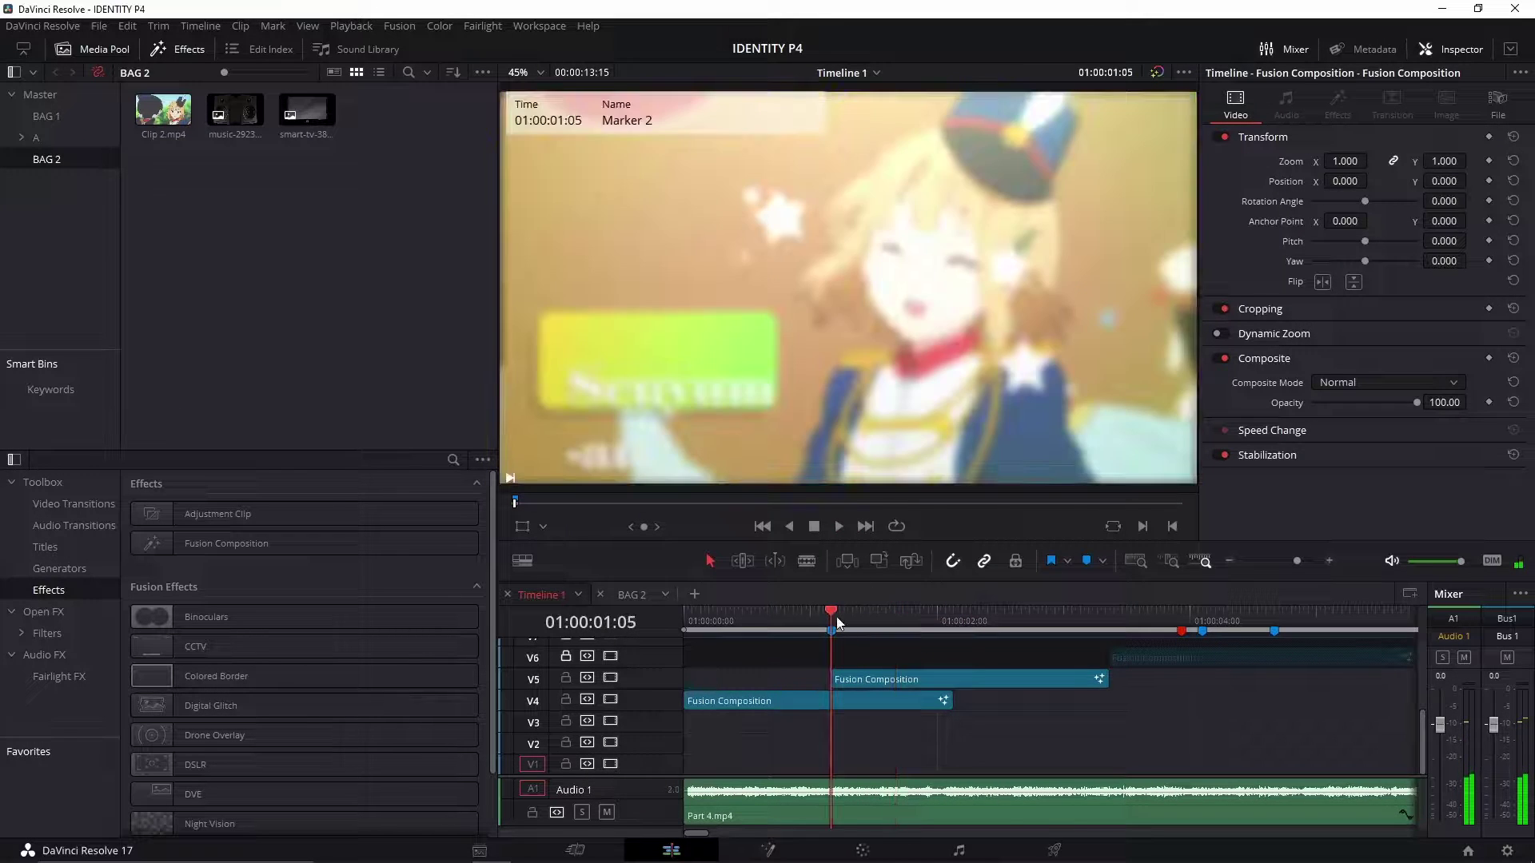
drag(836, 622, 970, 622)
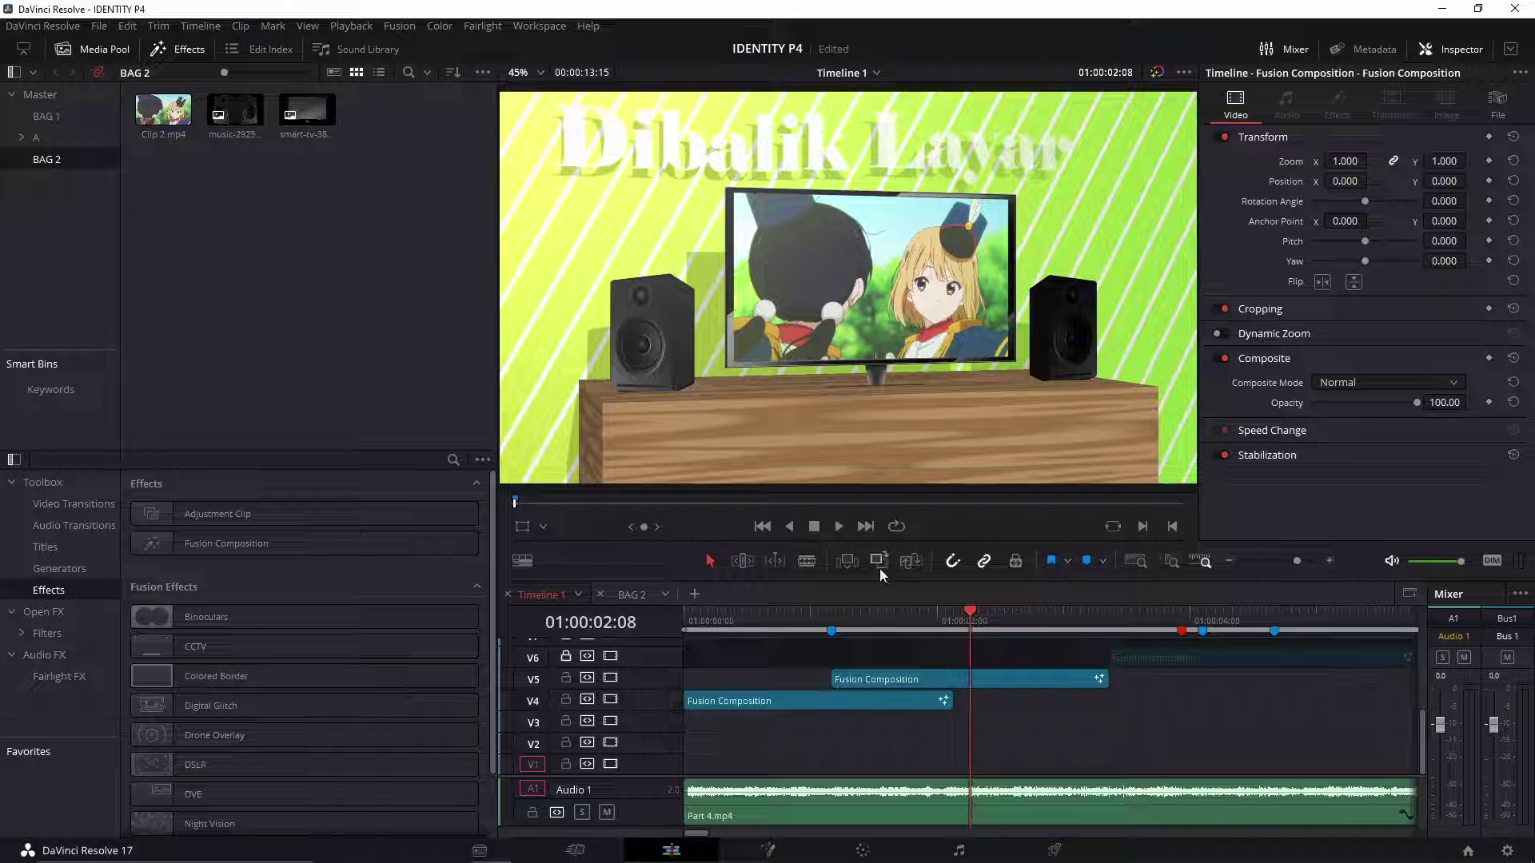
click(839, 621)
key(space)
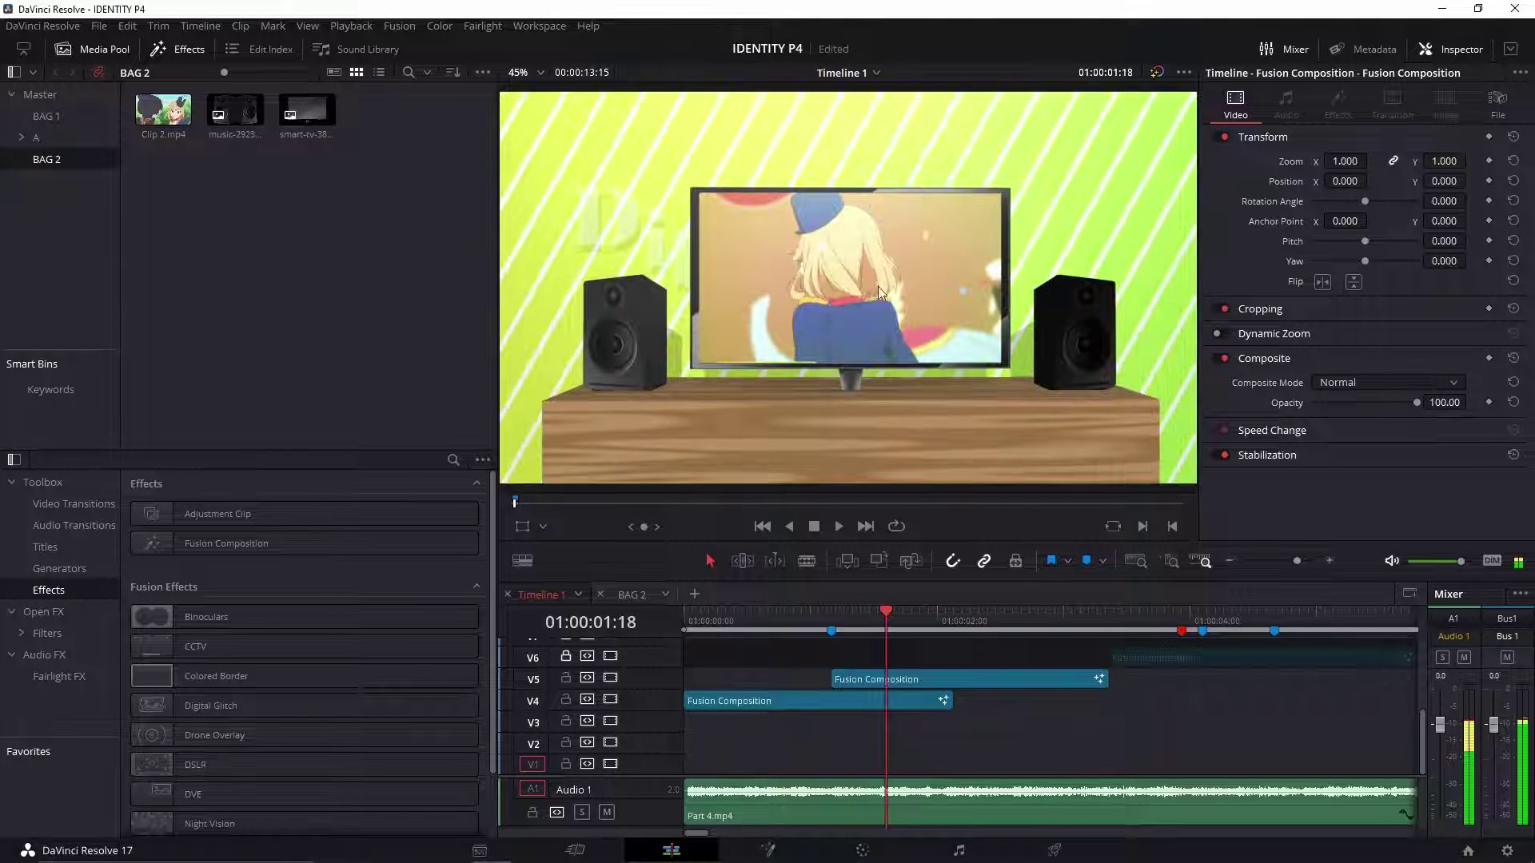
drag(894, 611, 1087, 642)
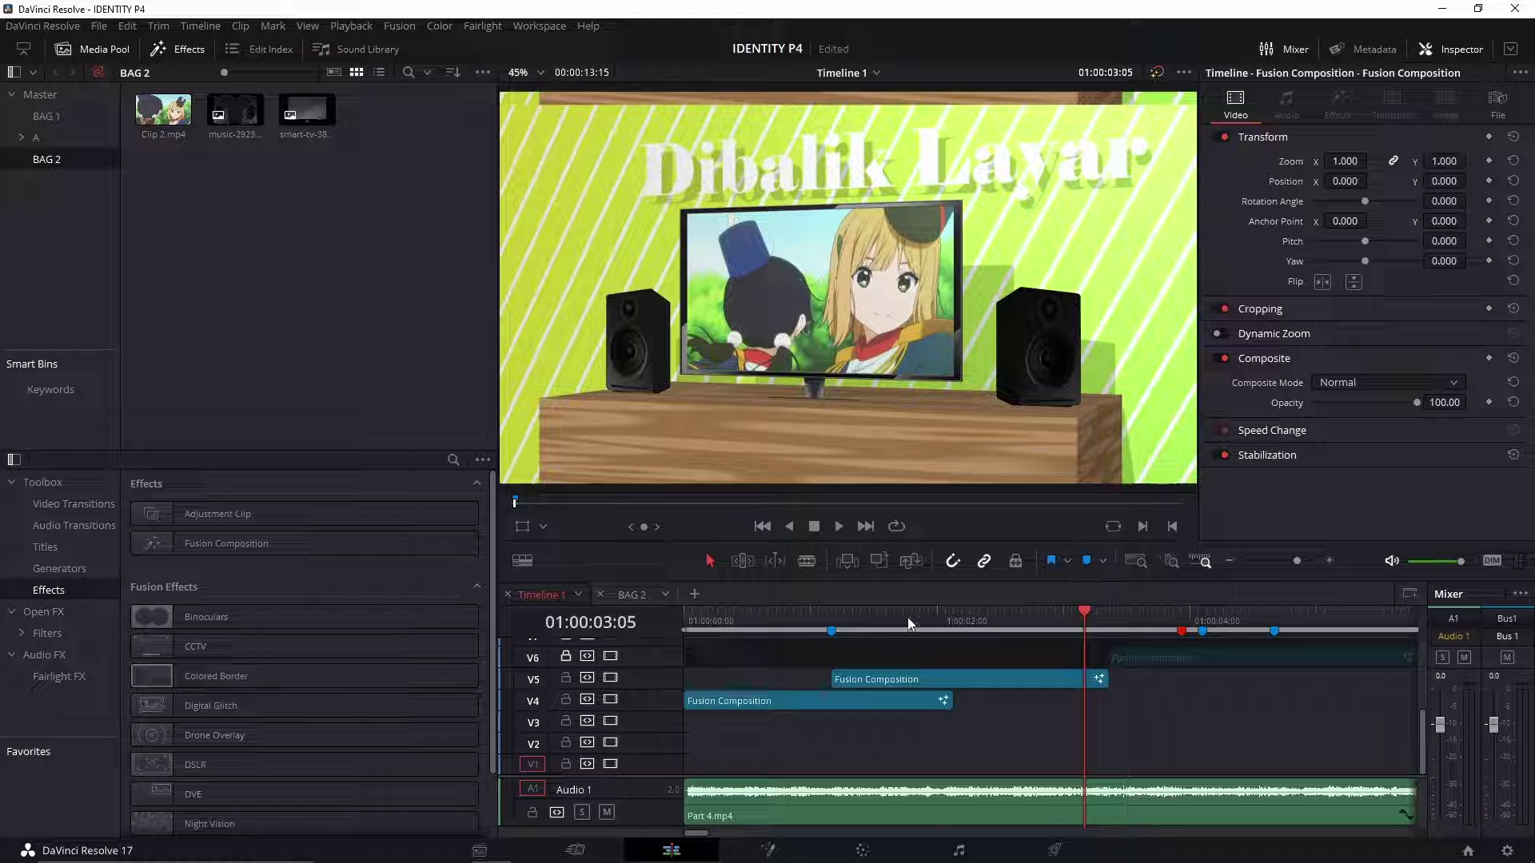
Step: Return to the BAG 2 timeline, play its opening title animation and select the Fusion Composition clip on V1
click(631, 594)
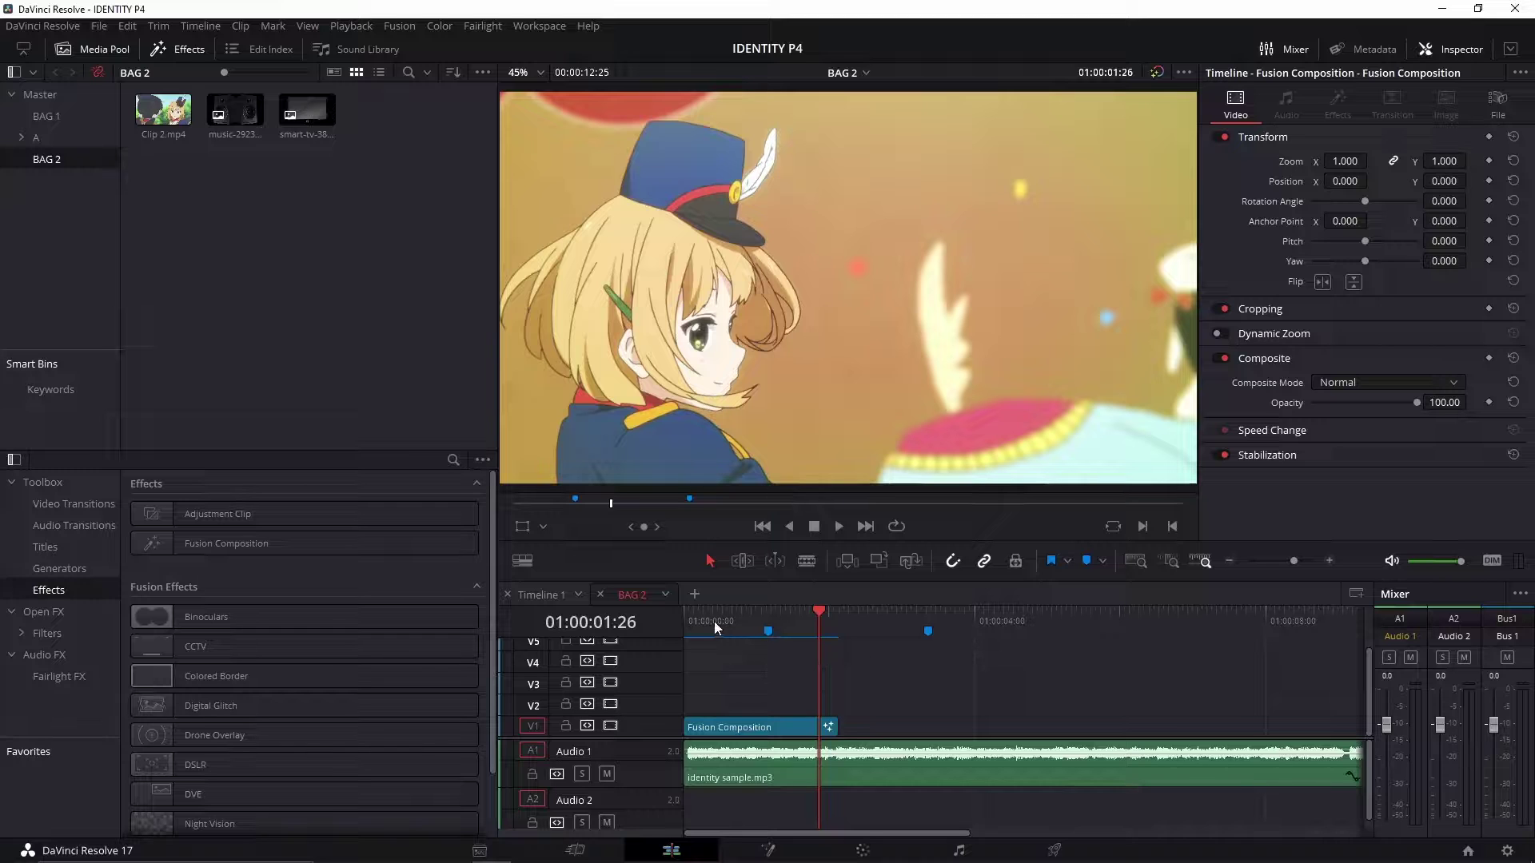
click(700, 621)
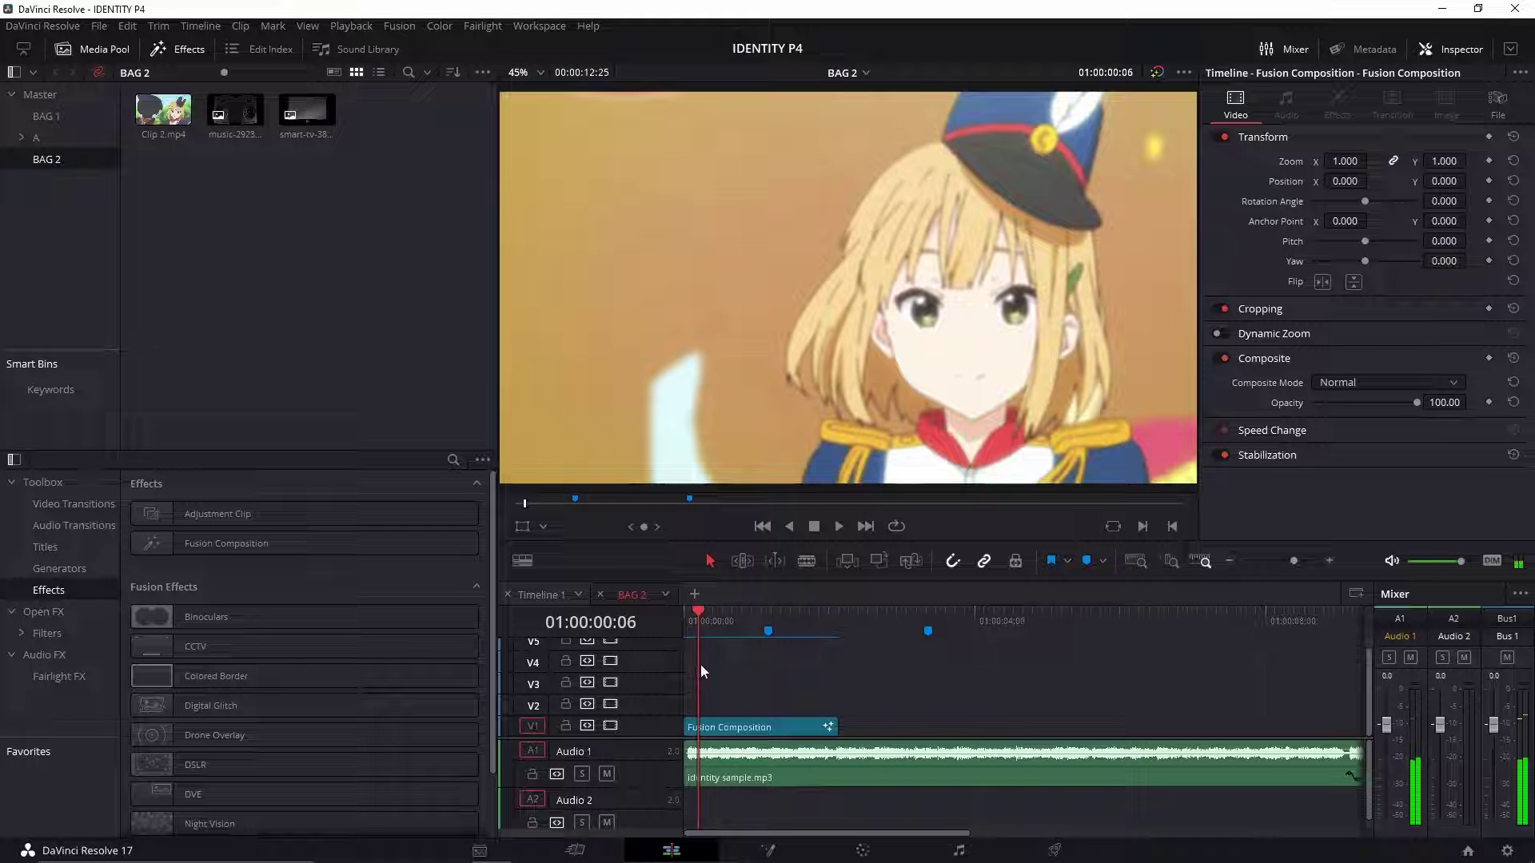
click(691, 623)
key(space)
key(space)
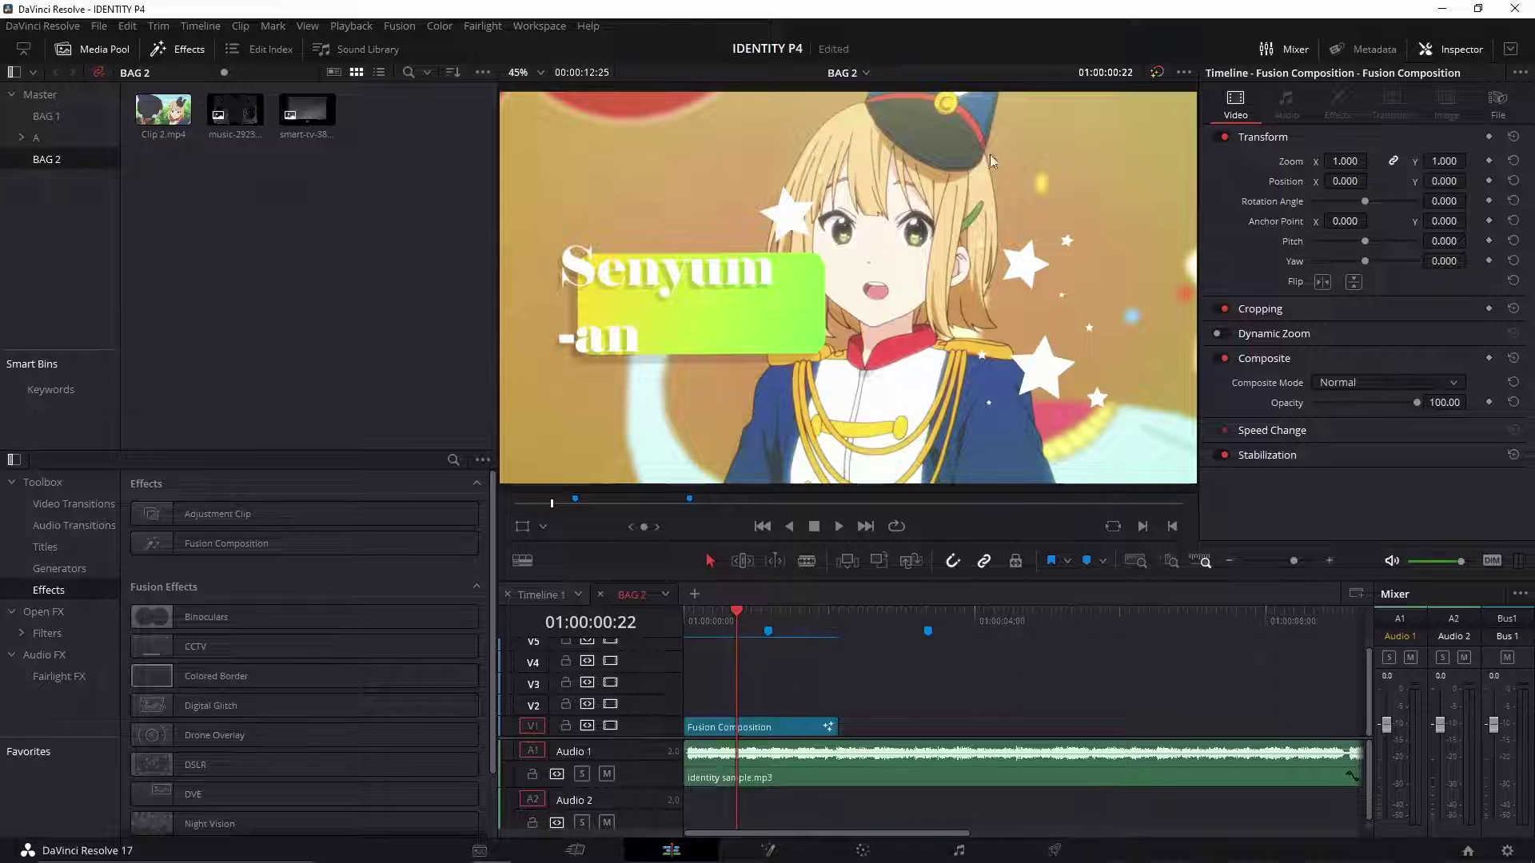
click(764, 732)
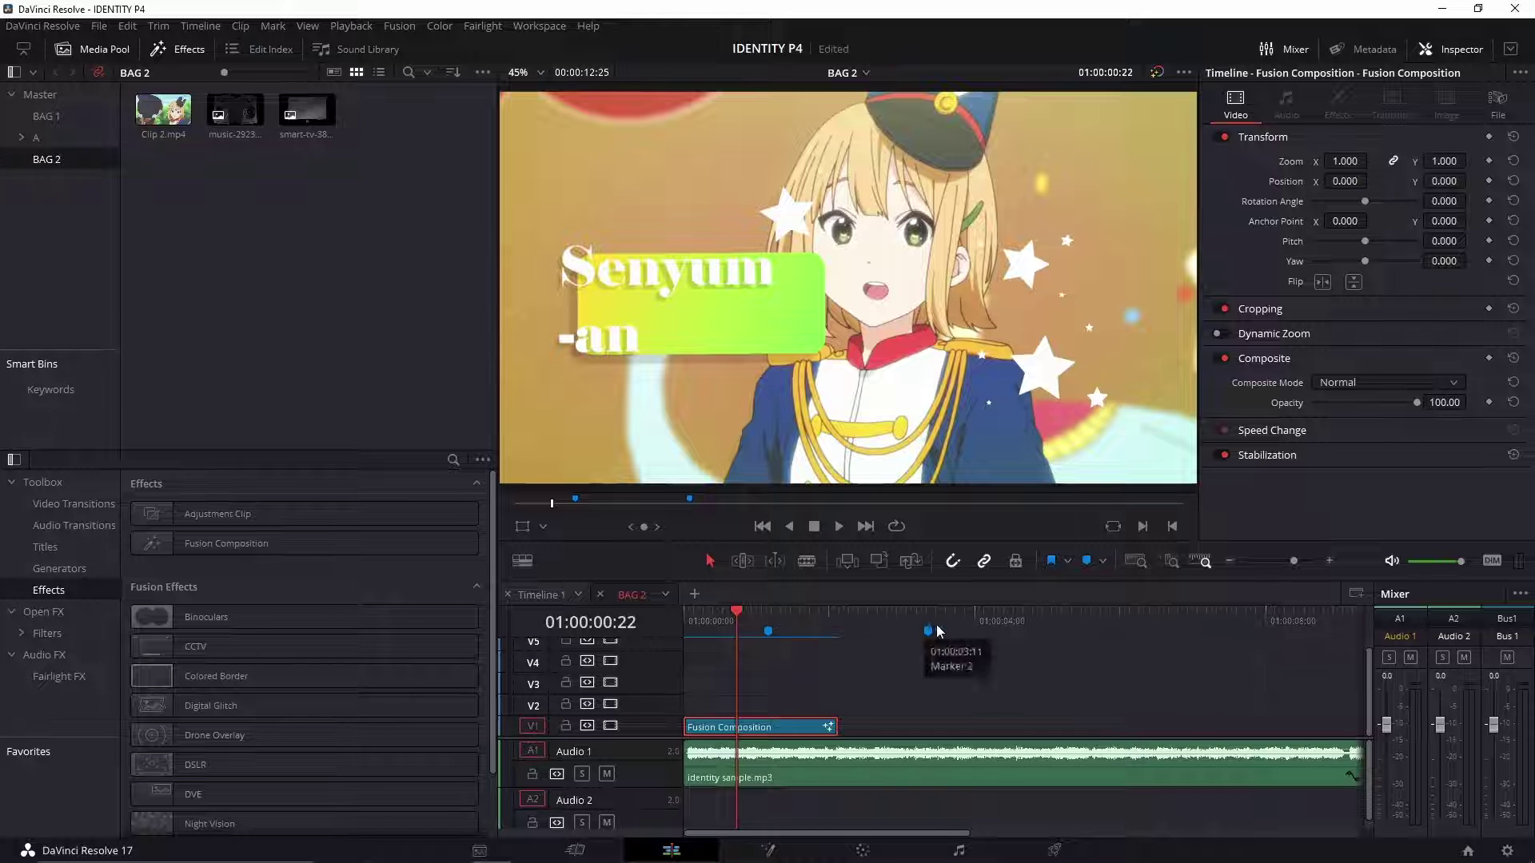
Step: Examine the section between Marker 1 and Marker 2 on BAG 2, returning the playhead to Marker 1
click(769, 619)
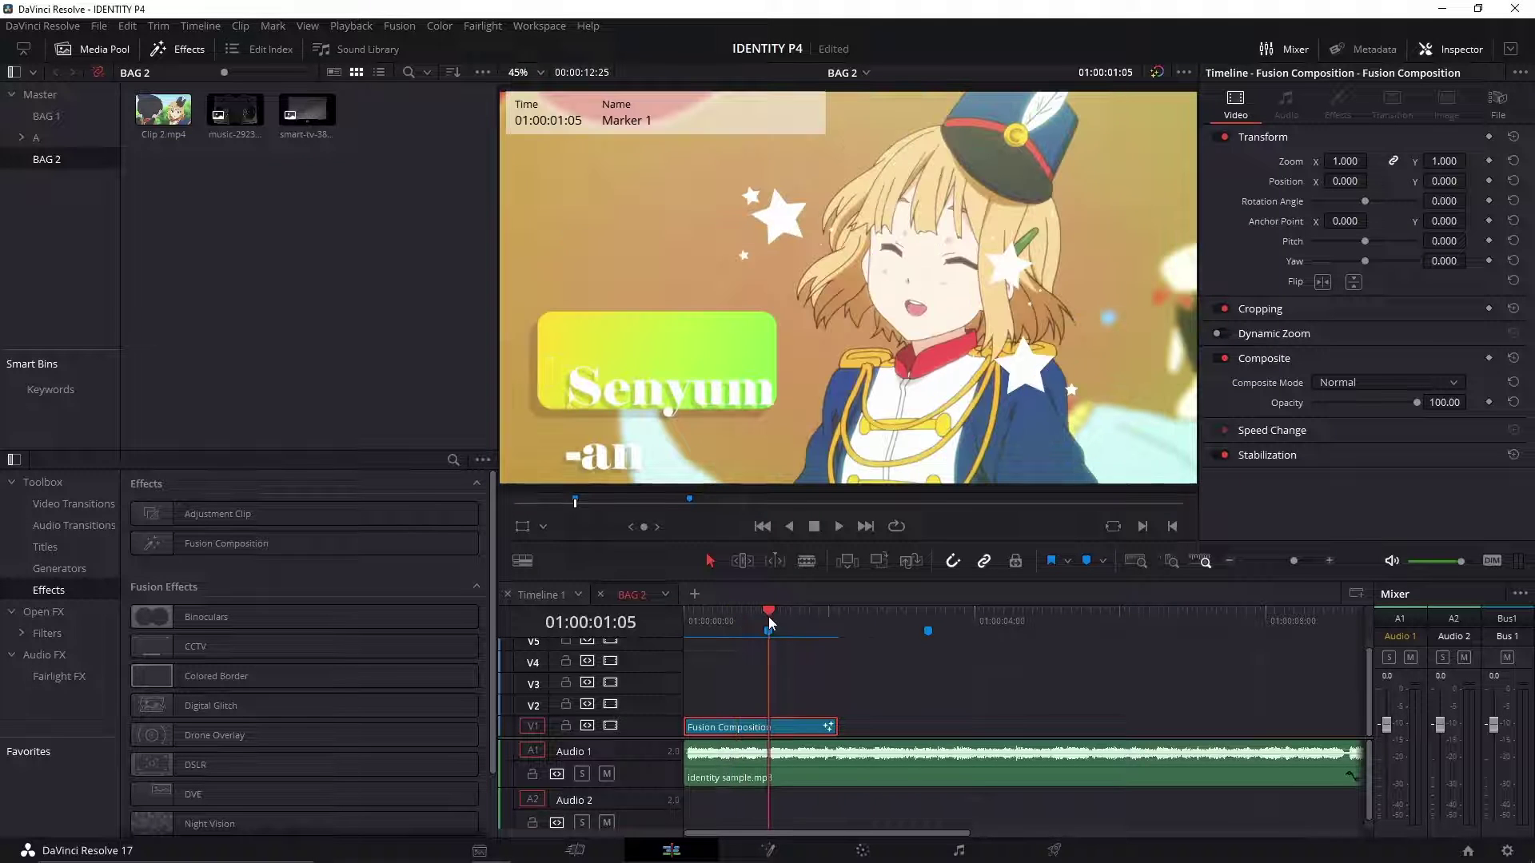
click(894, 697)
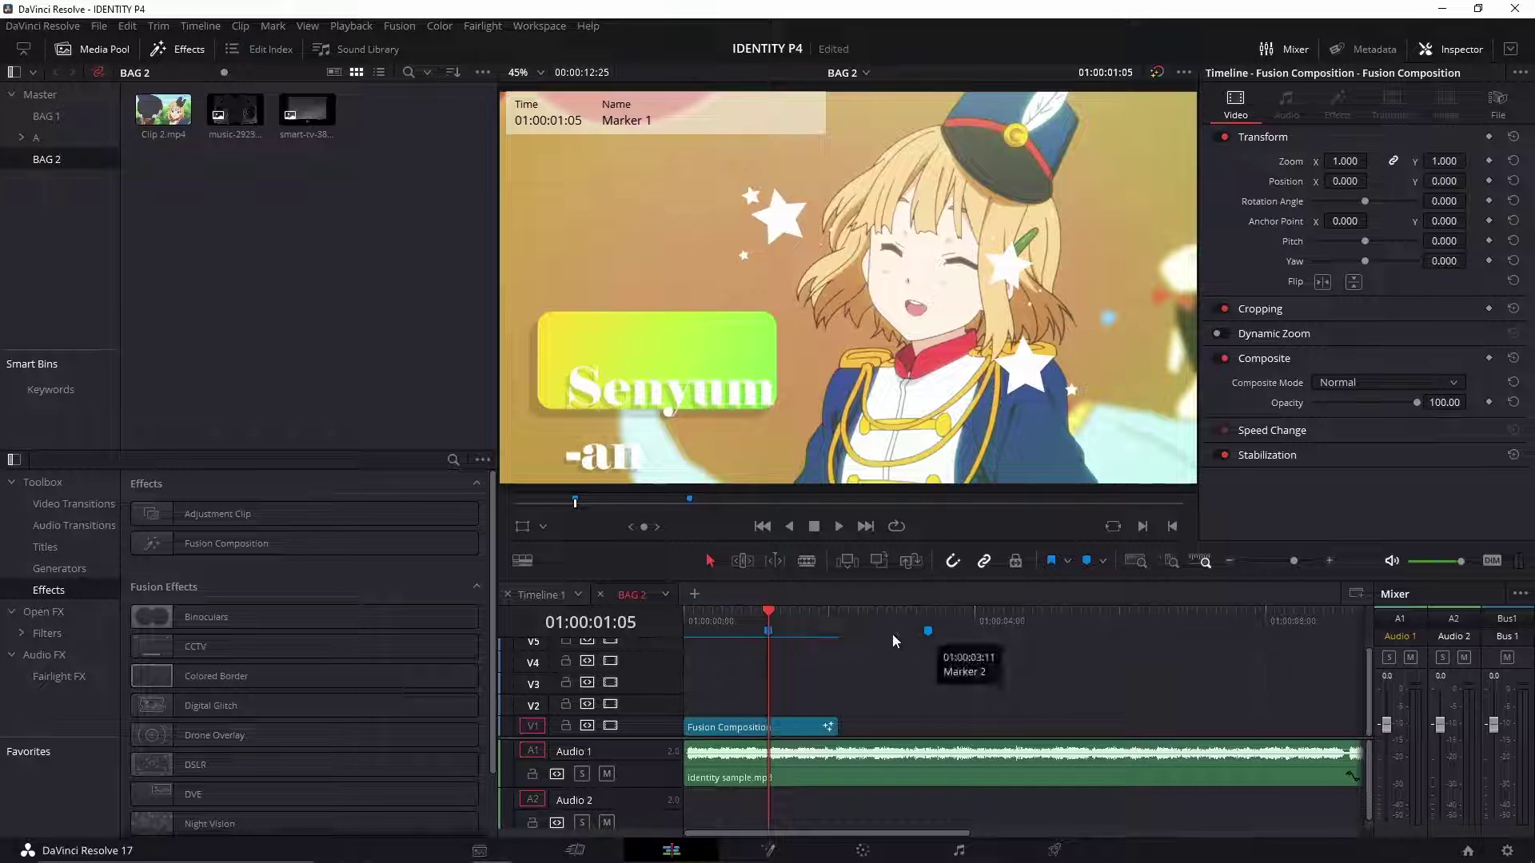
key(space)
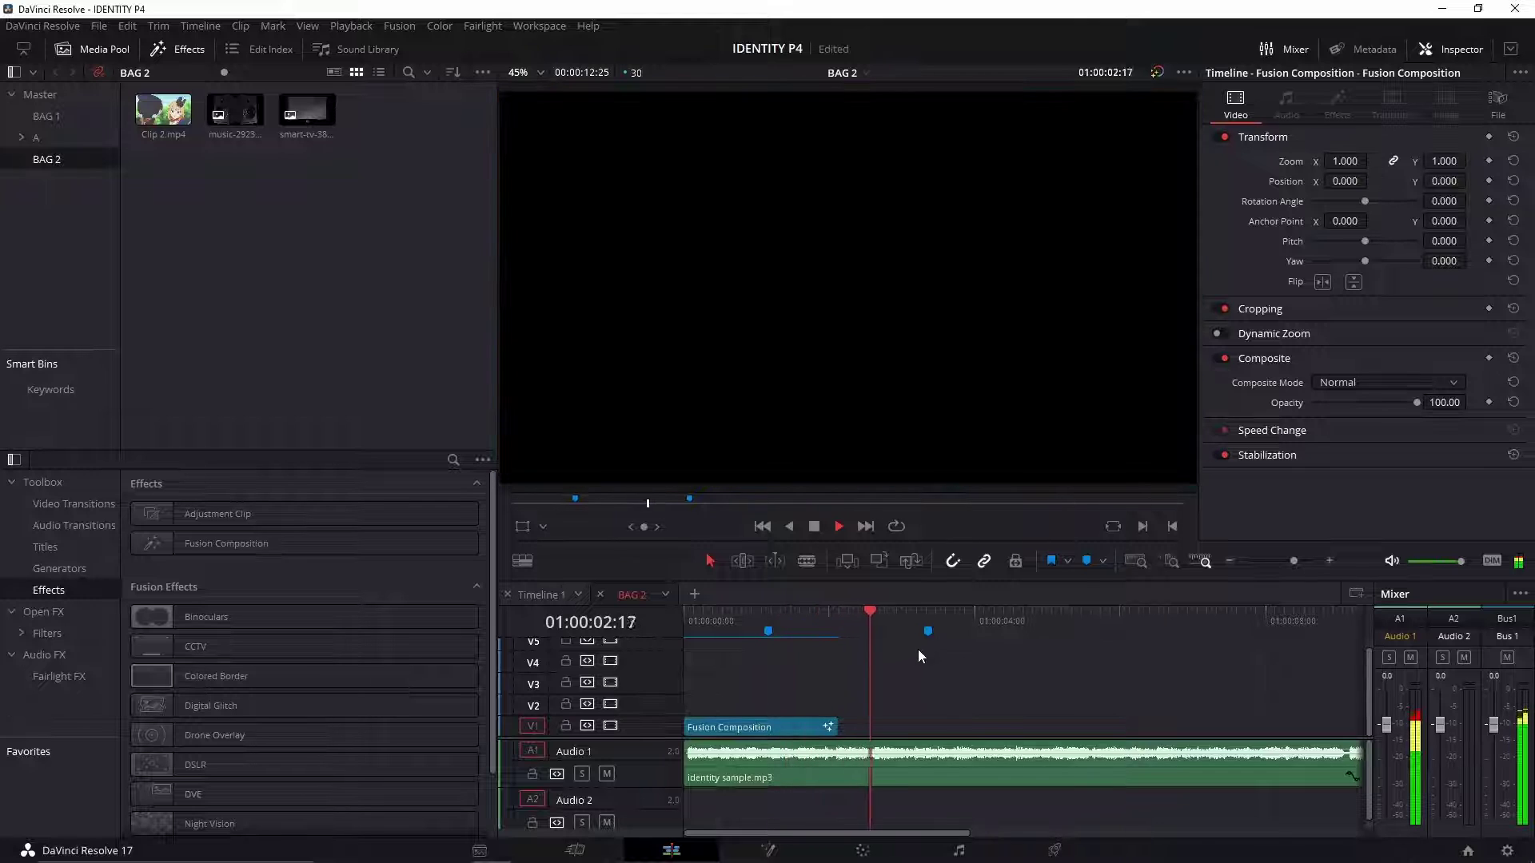
key(space)
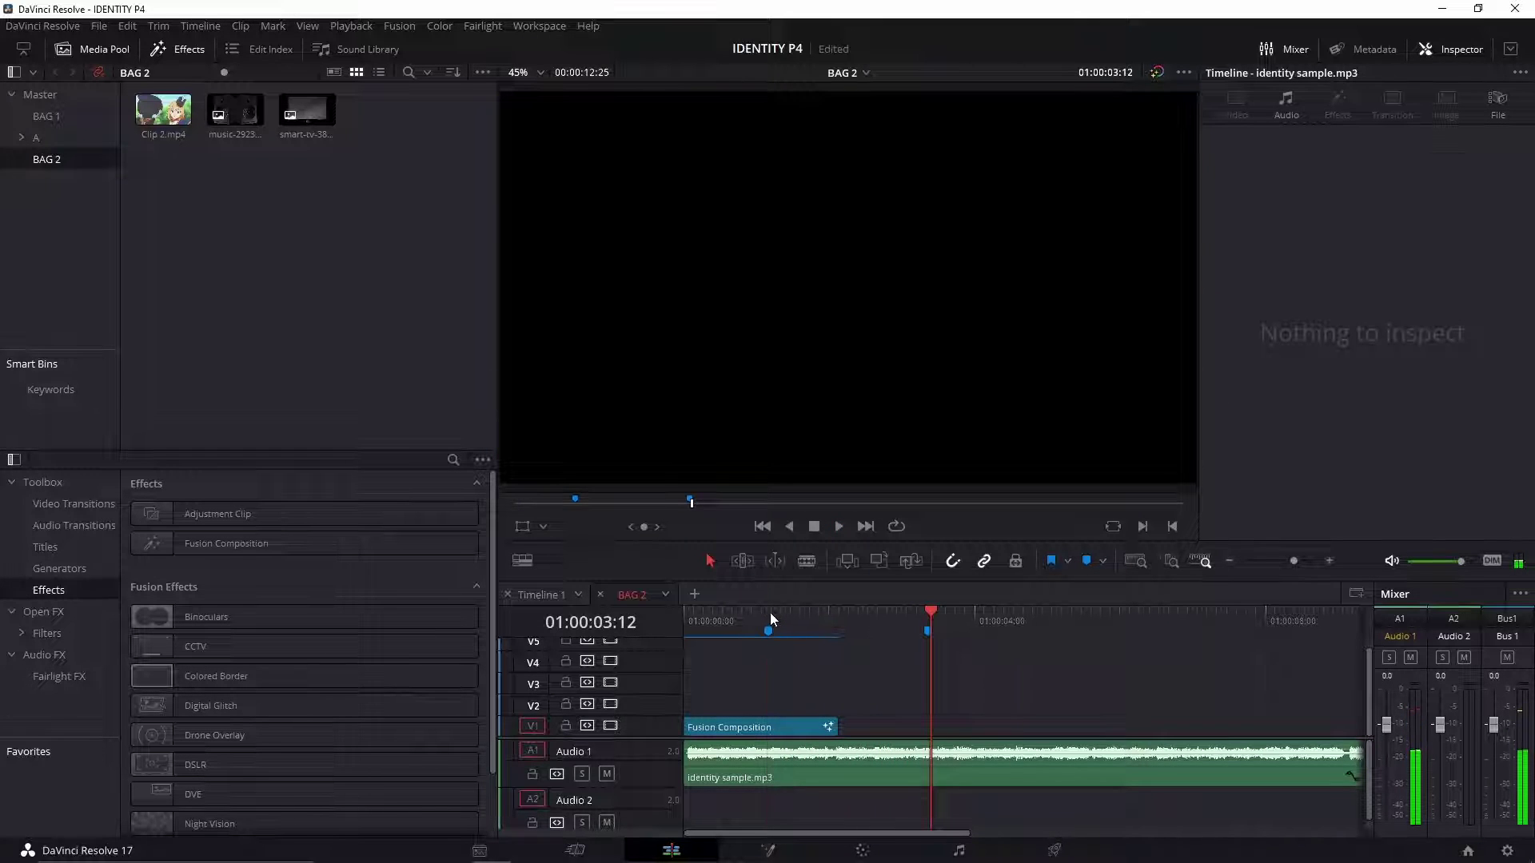
click(770, 613)
click(933, 611)
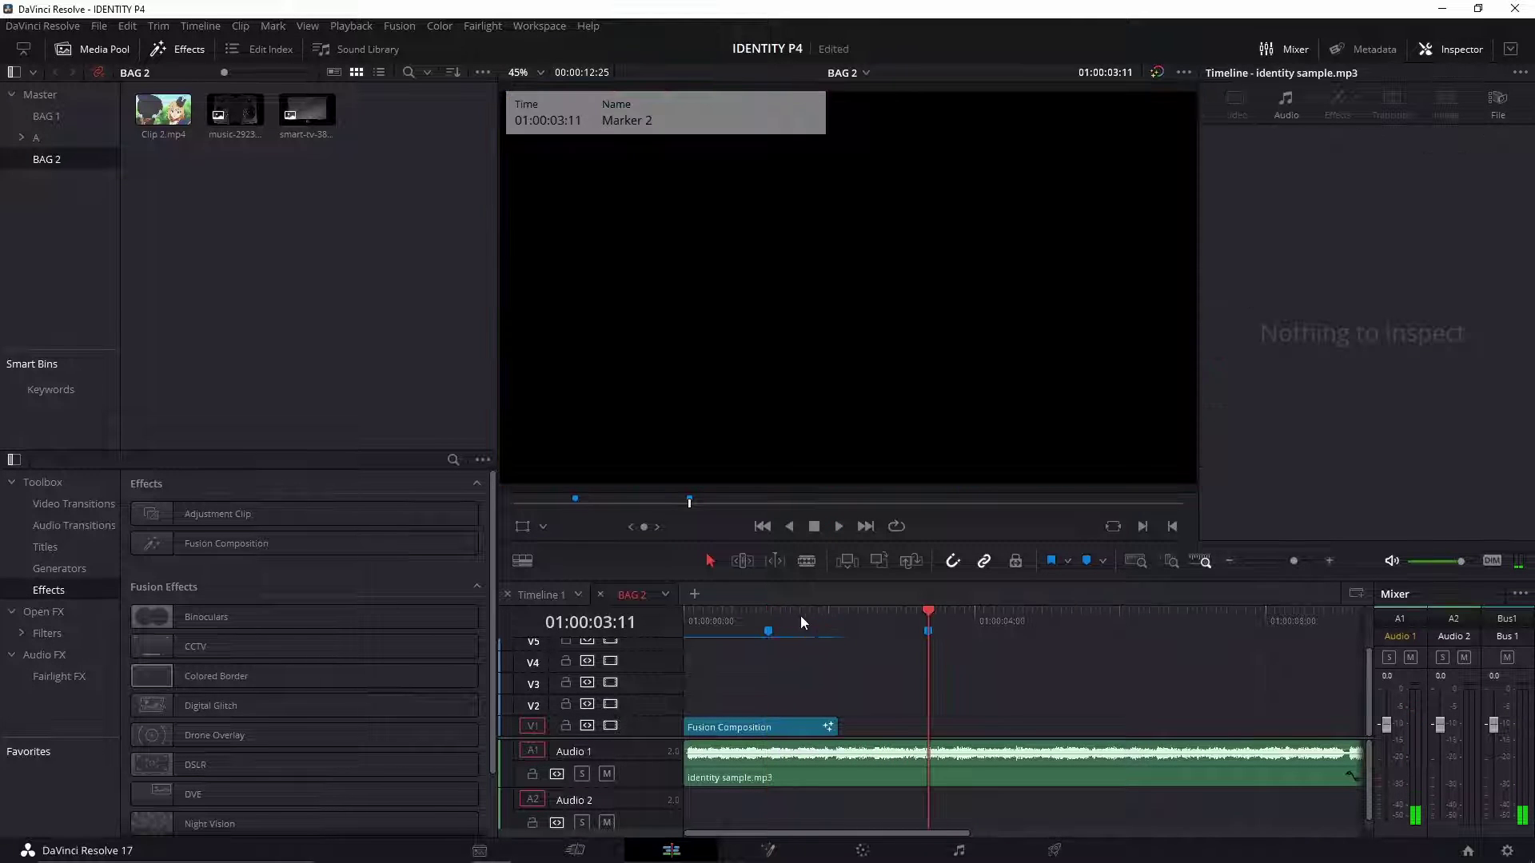
click(774, 615)
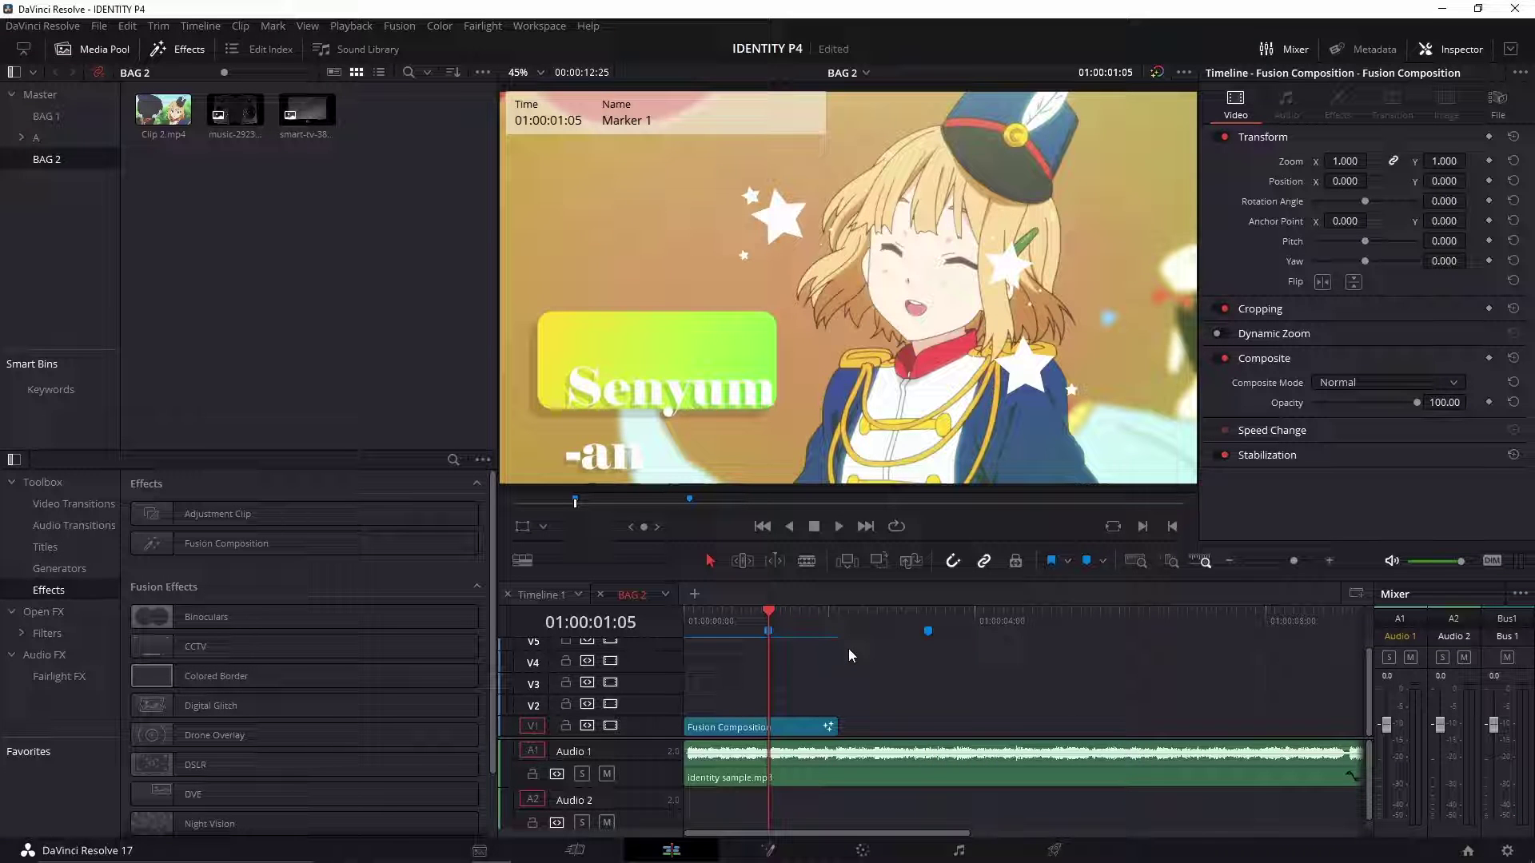
Step: Play and scrub the finished TV scene on Timeline 1 from 01:00:01:05 to study how the overlapping compositions transition
click(542, 594)
click(835, 617)
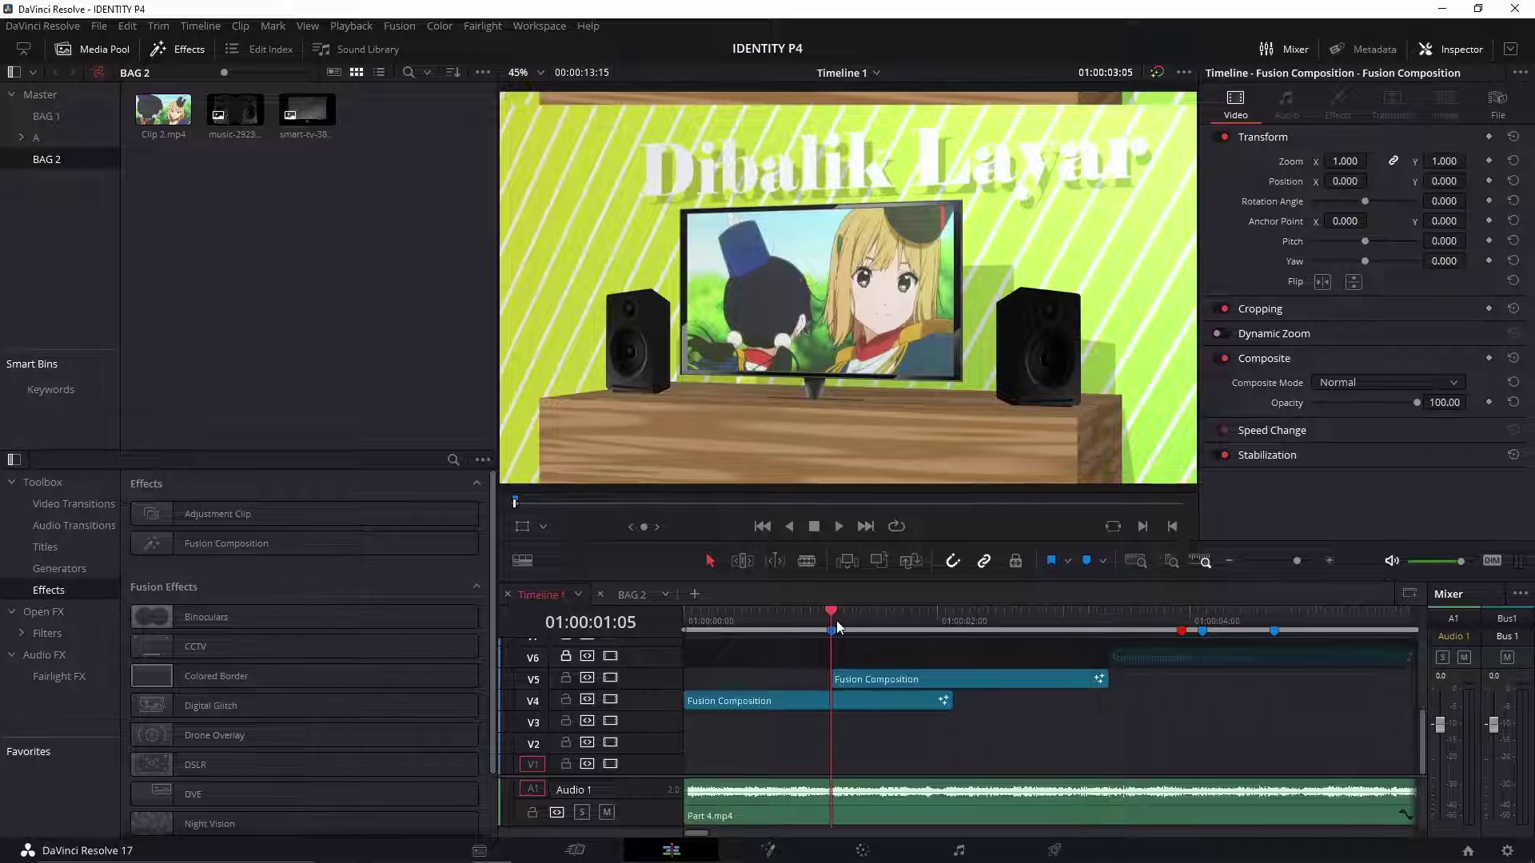
click(839, 526)
key(space)
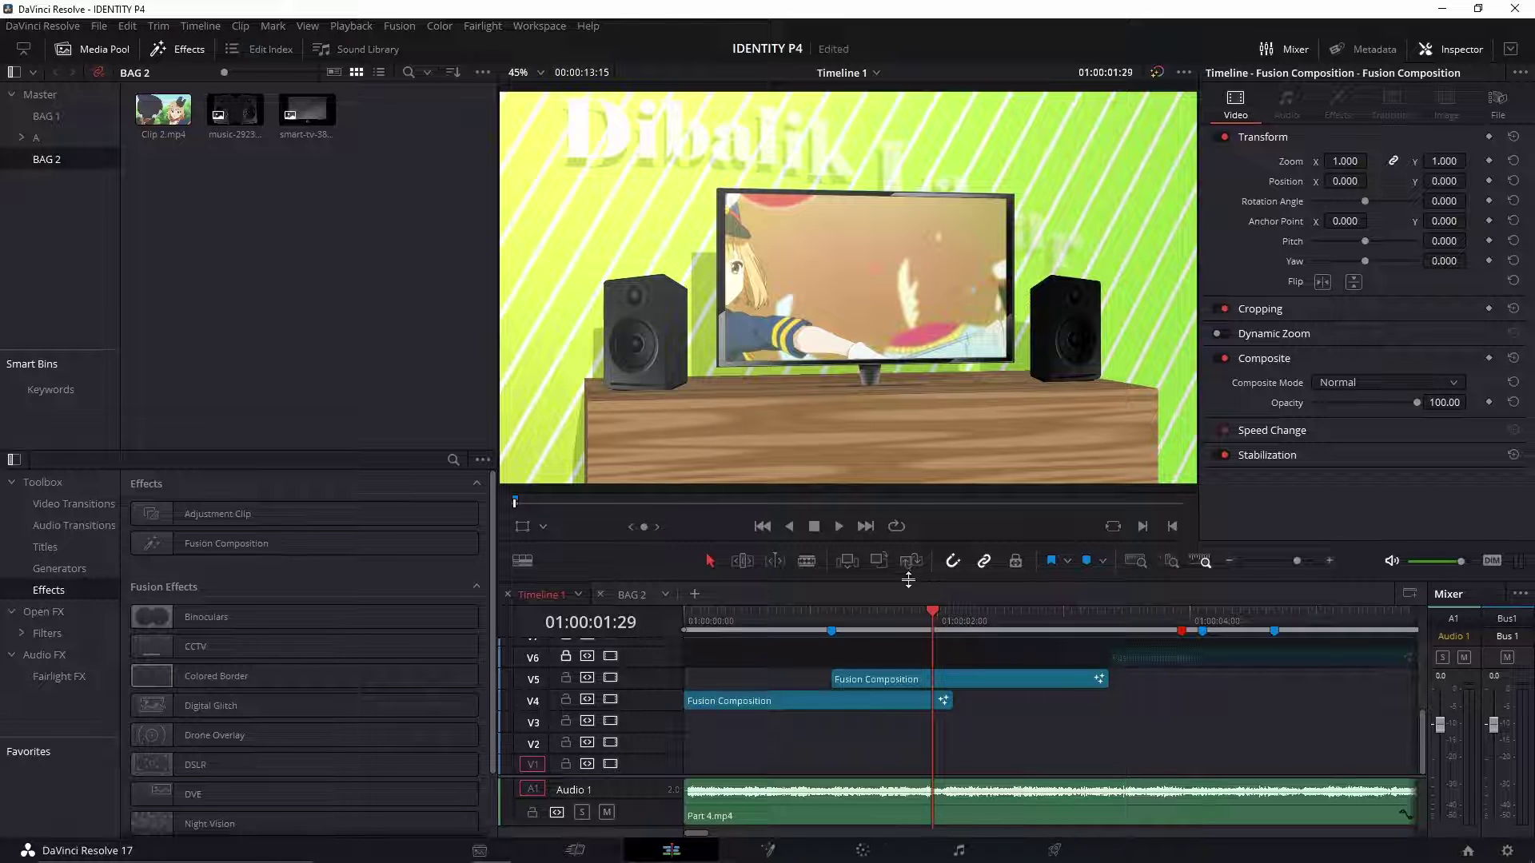
drag(939, 616, 980, 617)
click(875, 615)
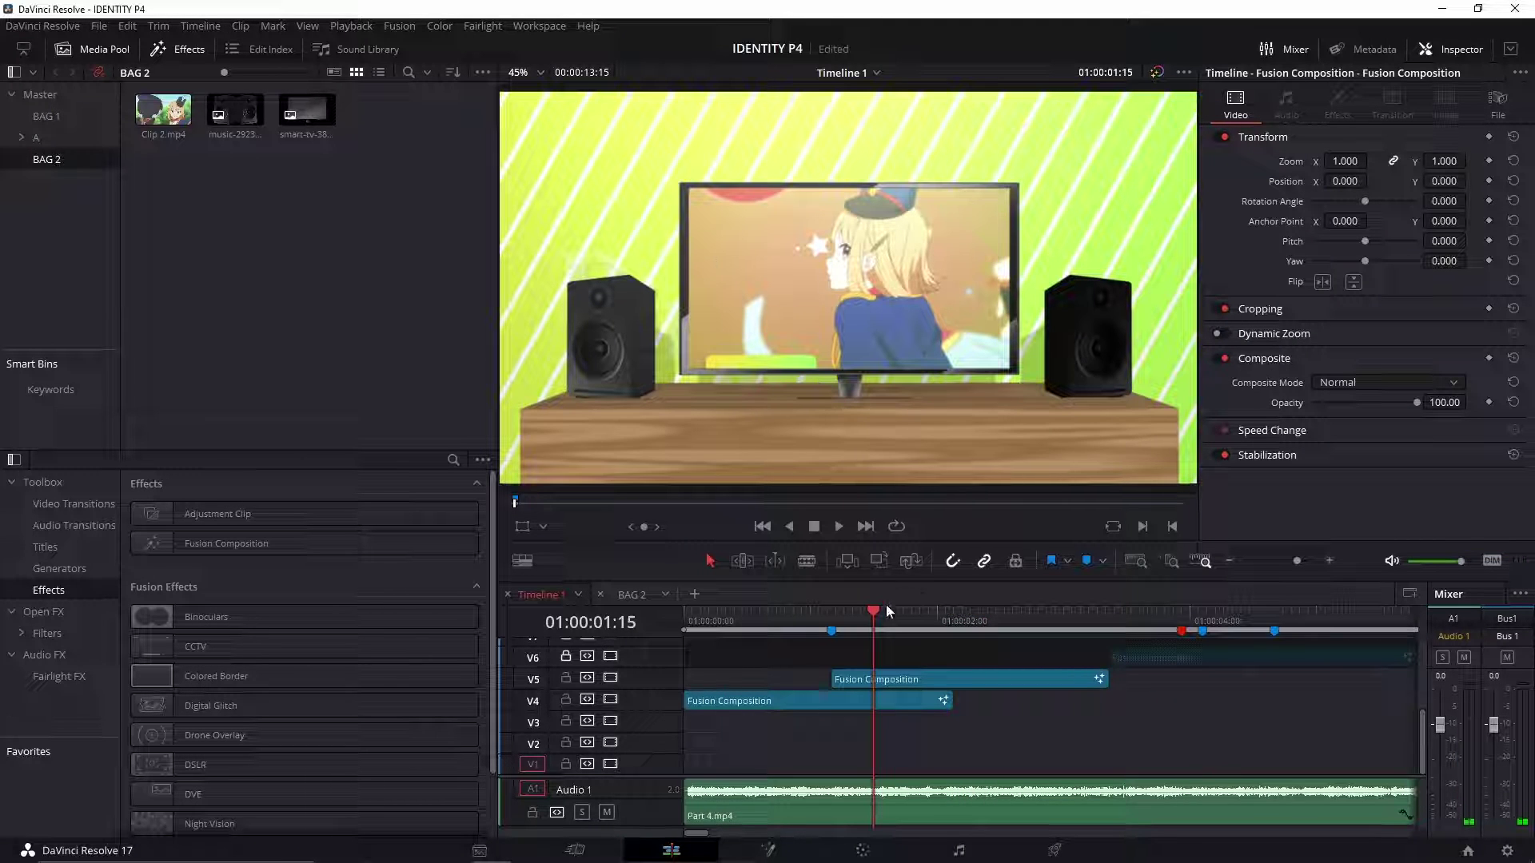
mouse_move(886, 611)
mouse_down()
mouse_move(988, 618)
mouse_move(932, 613)
mouse_move(966, 616)
mouse_up()
Step: Paste a copy of the Fusion Composition on BAG 2 at 01:00:02:24 and move it up to track V2
click(637, 593)
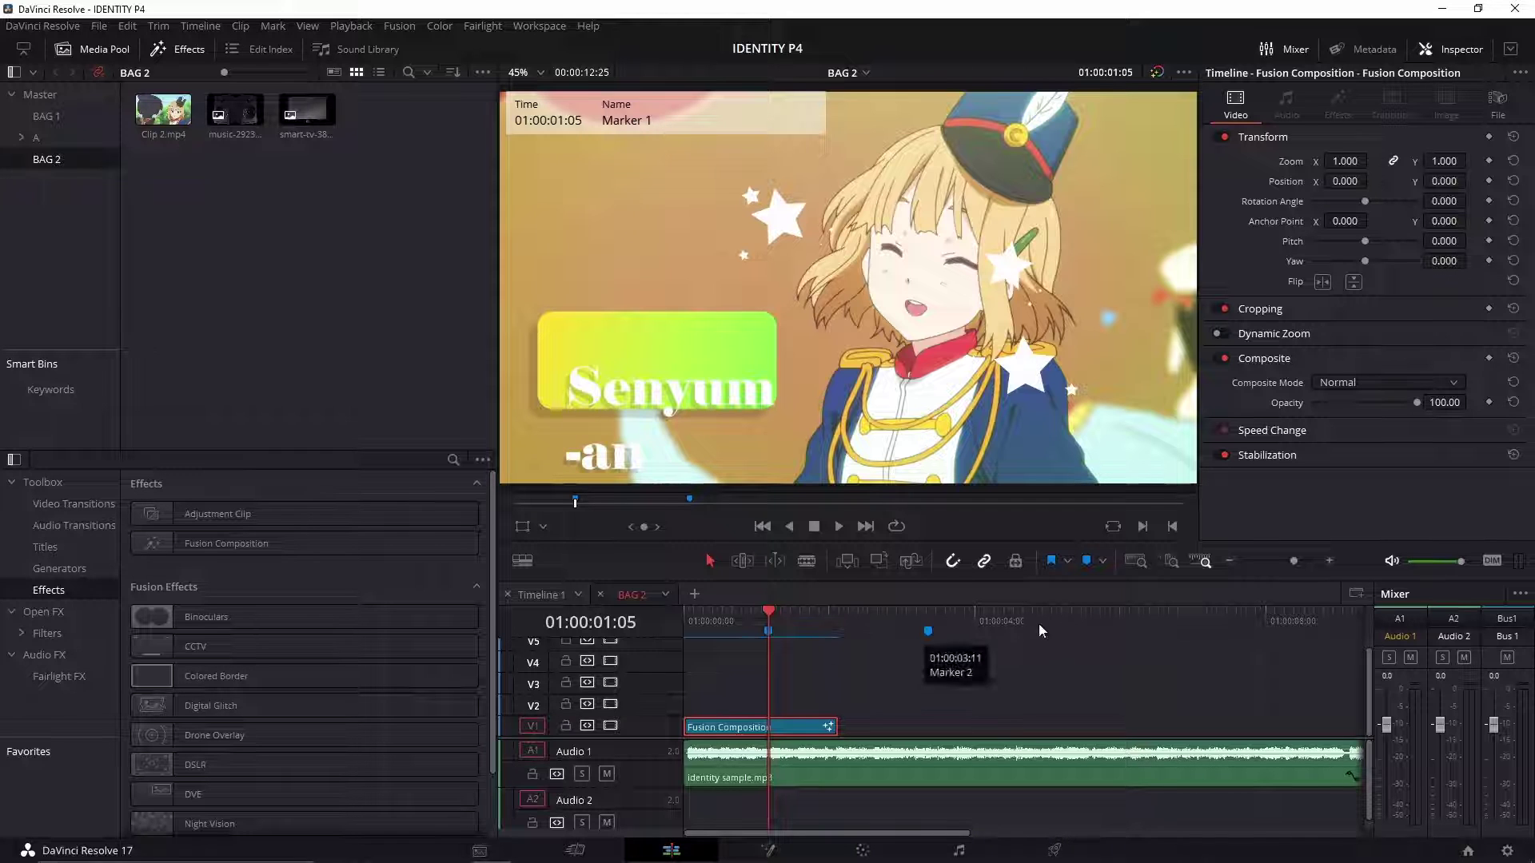
click(886, 621)
click(972, 693)
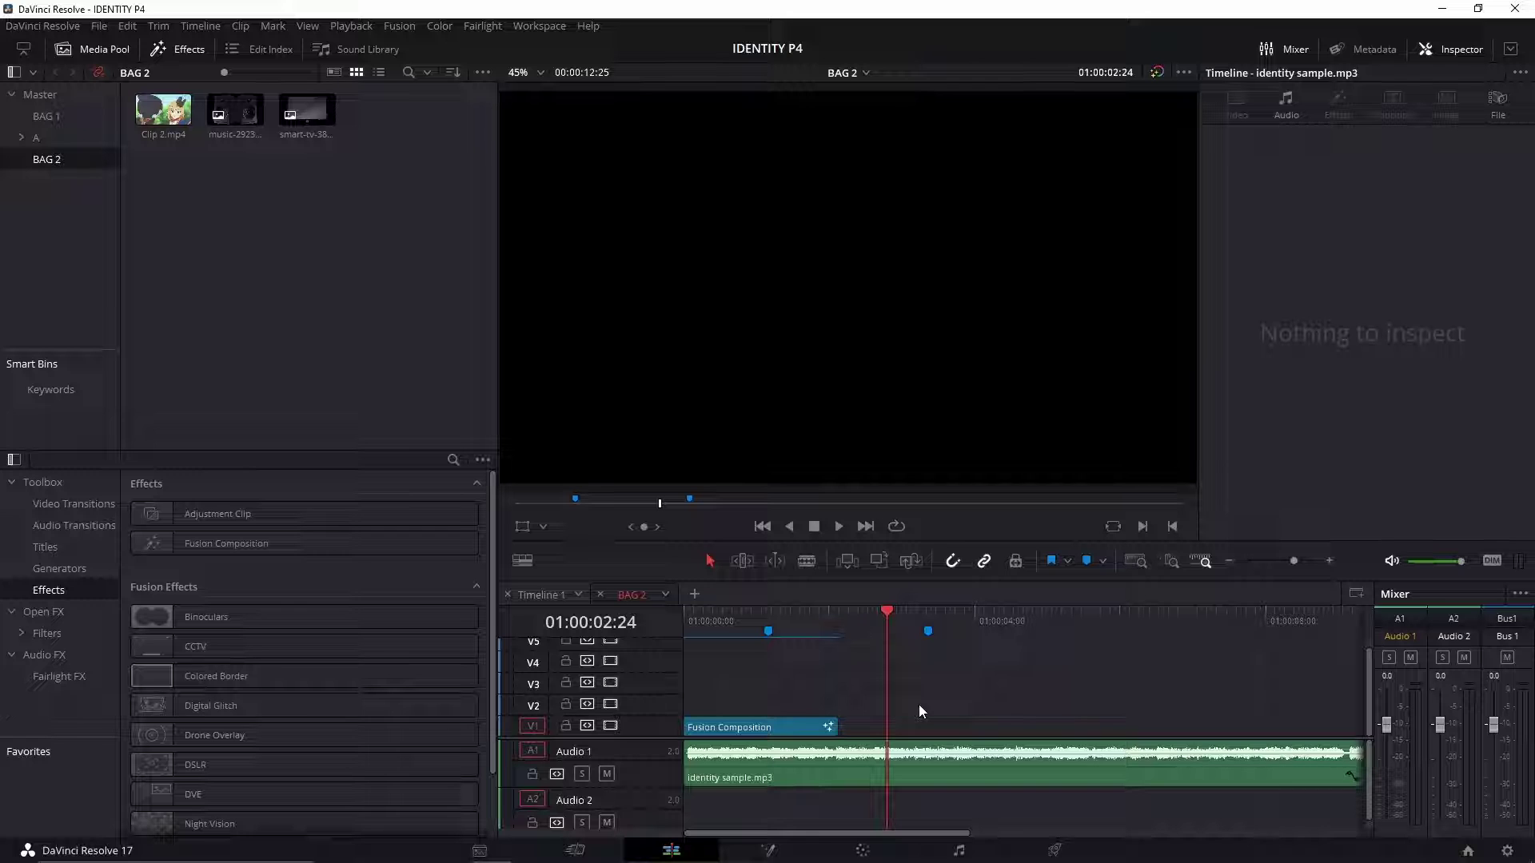
key(ctrl+v)
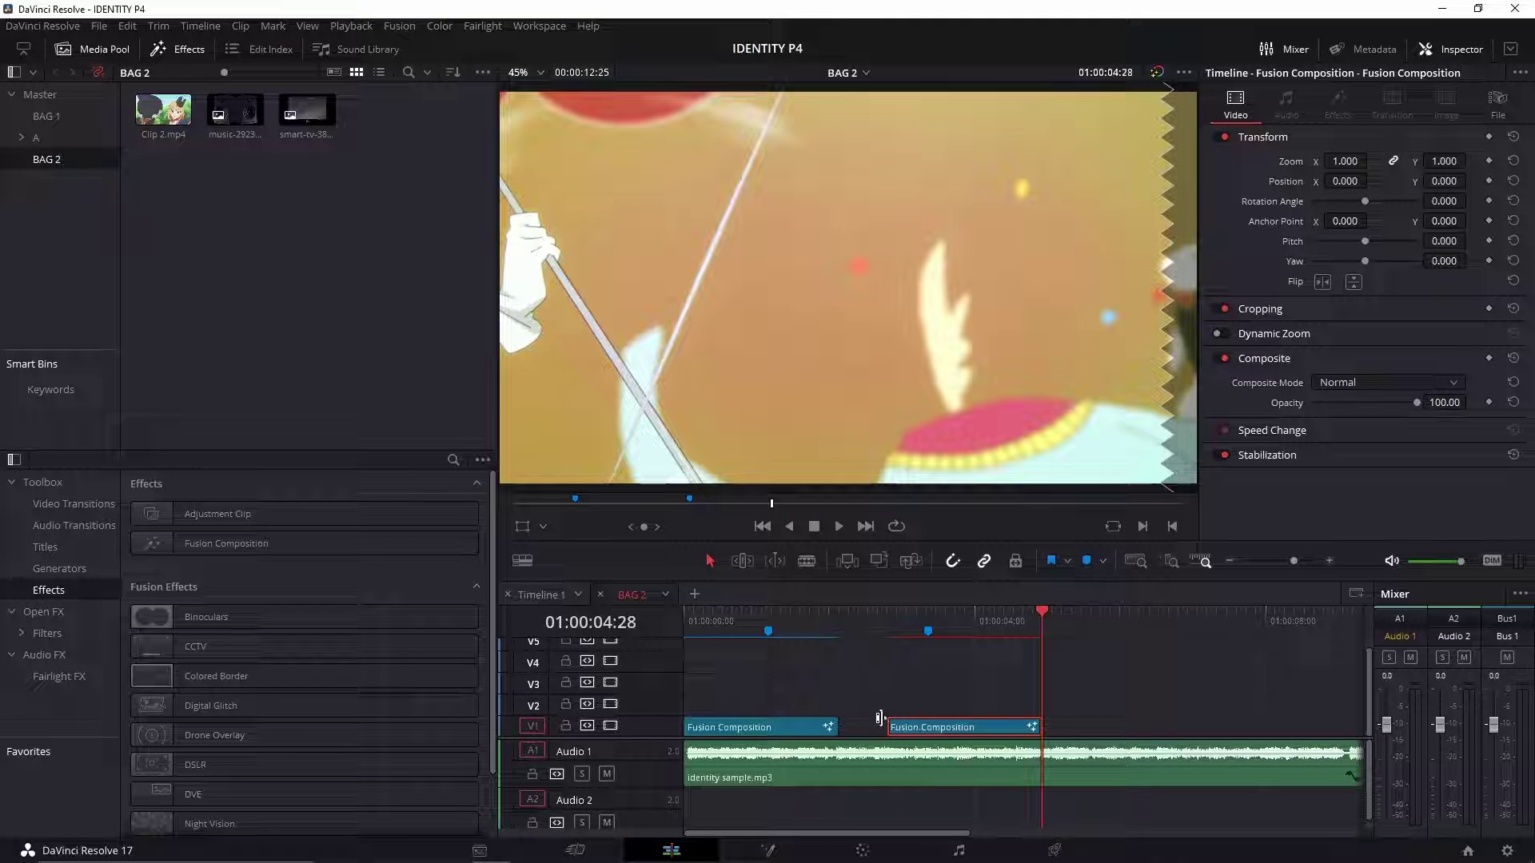
drag(923, 728, 919, 702)
click(894, 625)
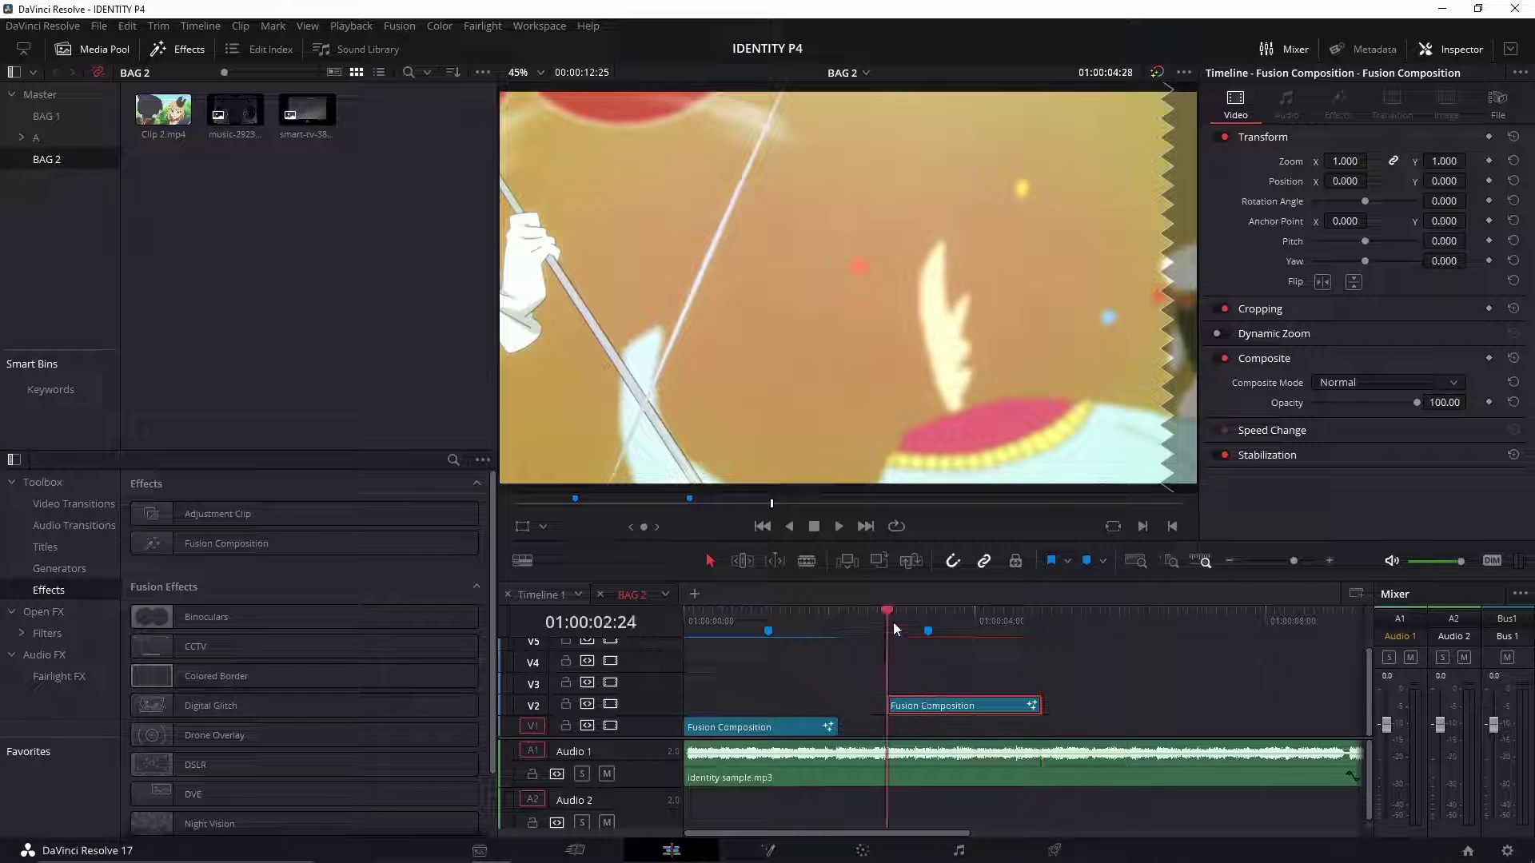
Step: Lock video track V1, which holds the original Fusion Composition
click(766, 723)
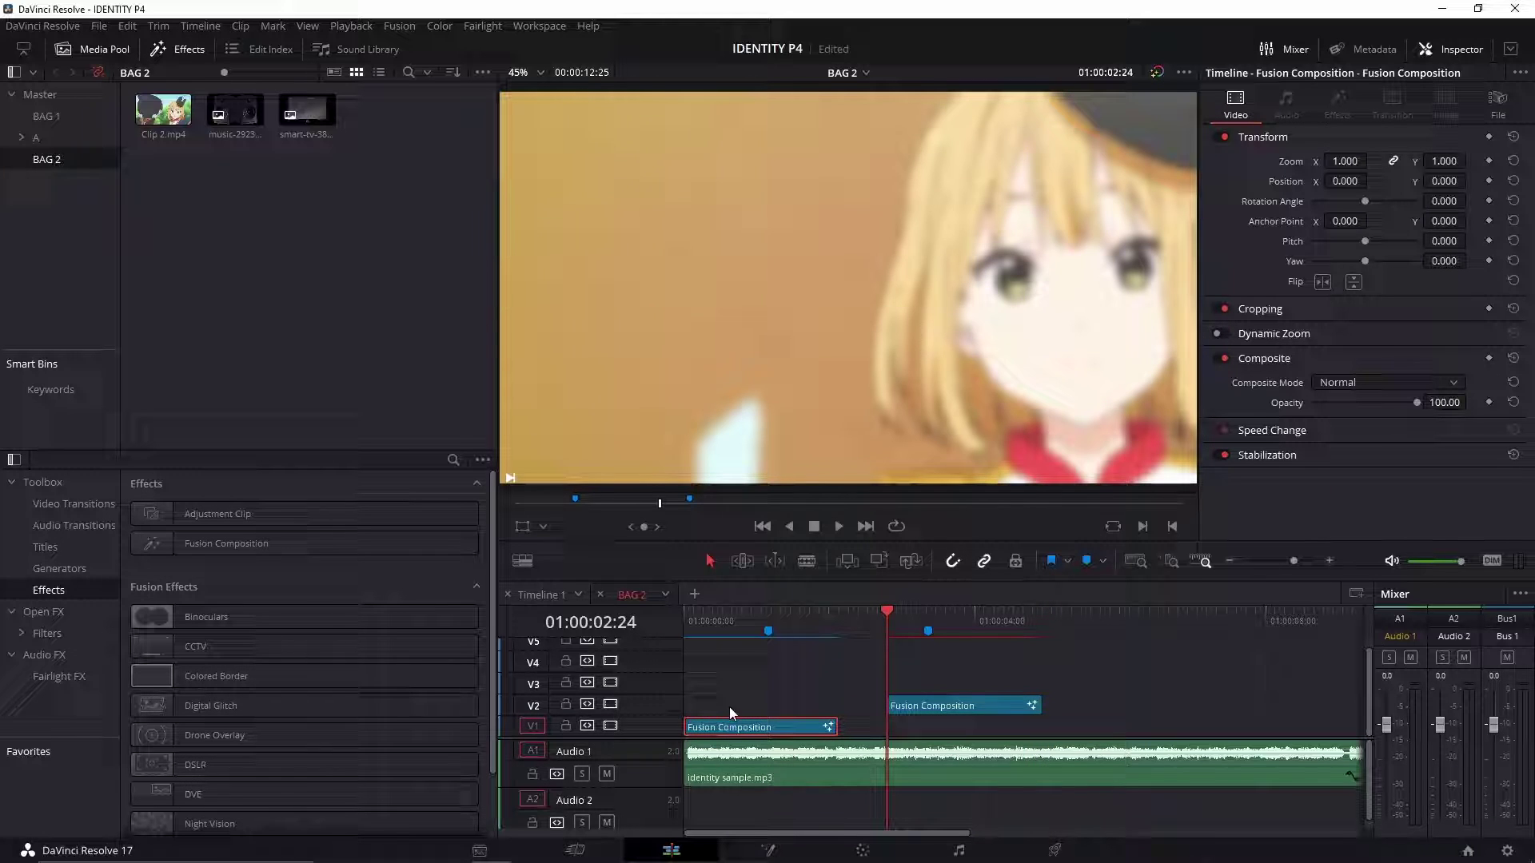
click(567, 726)
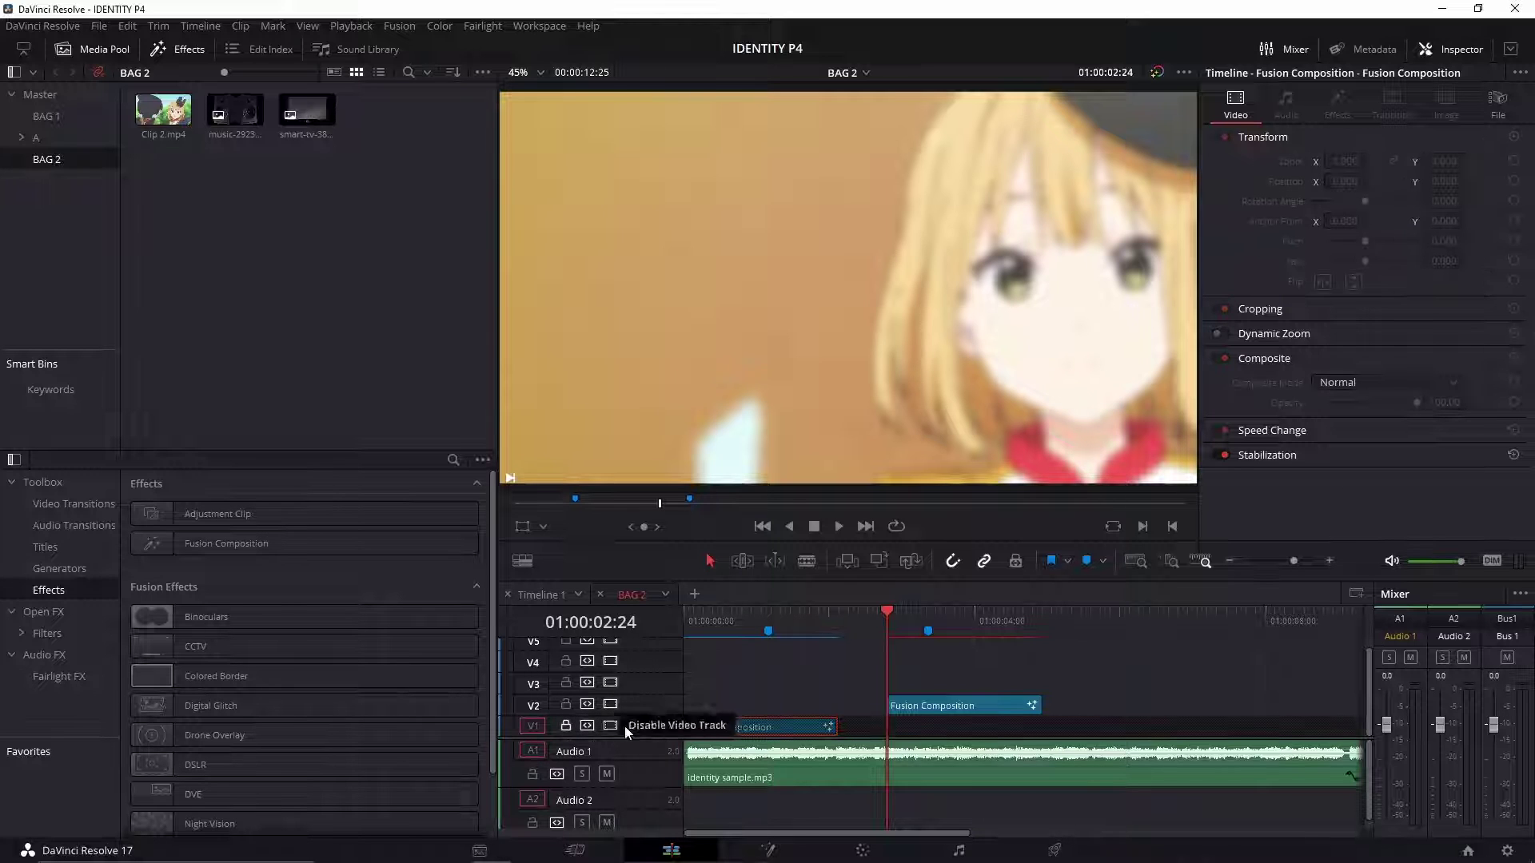
click(764, 726)
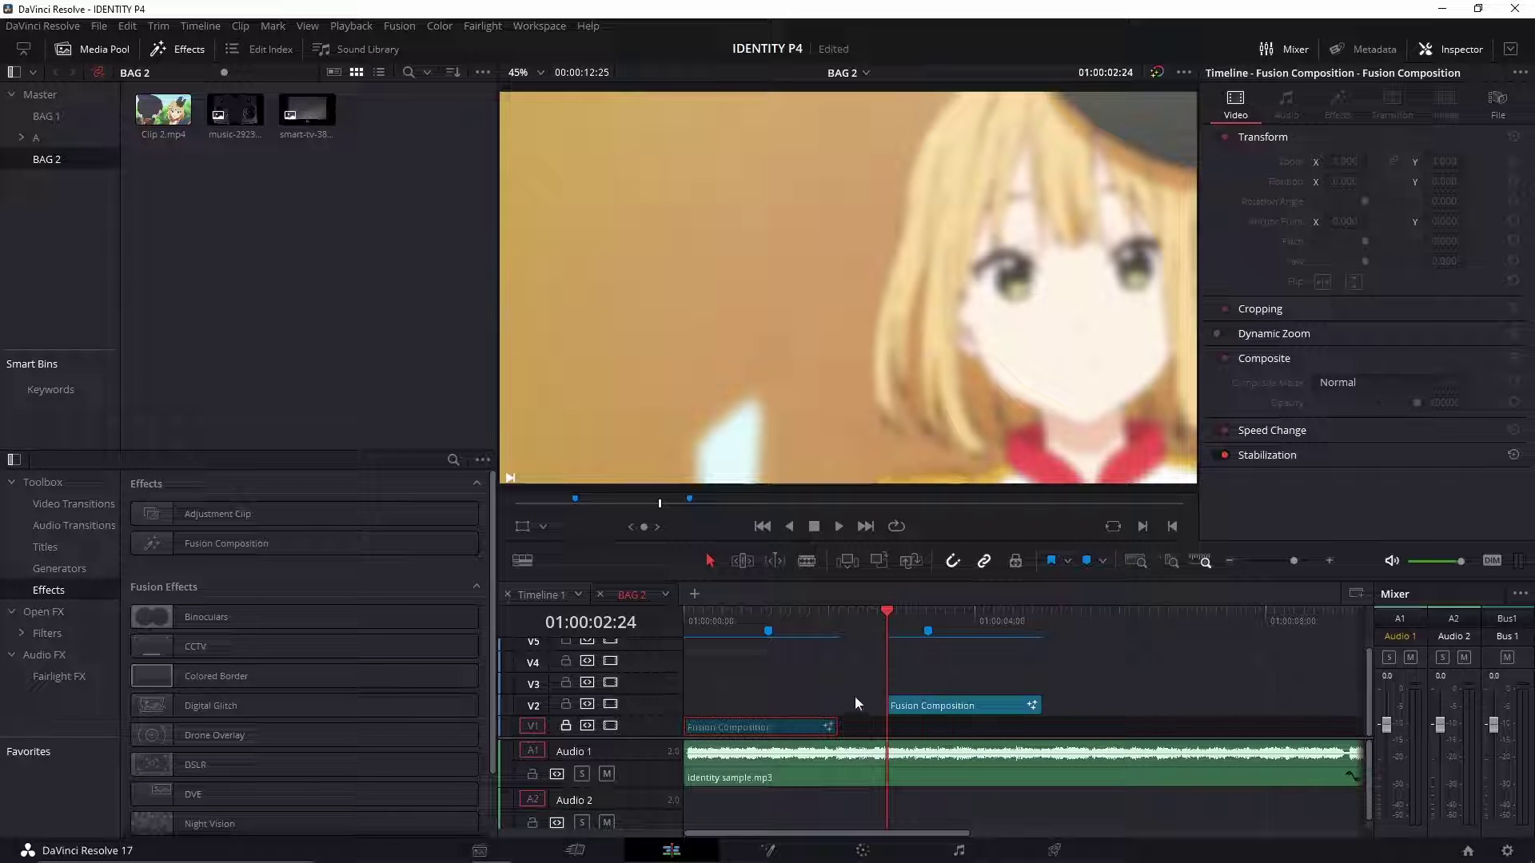
Step: Move the copied Fusion Composition on V2 to the timeline start, directly above the original clip
click(923, 703)
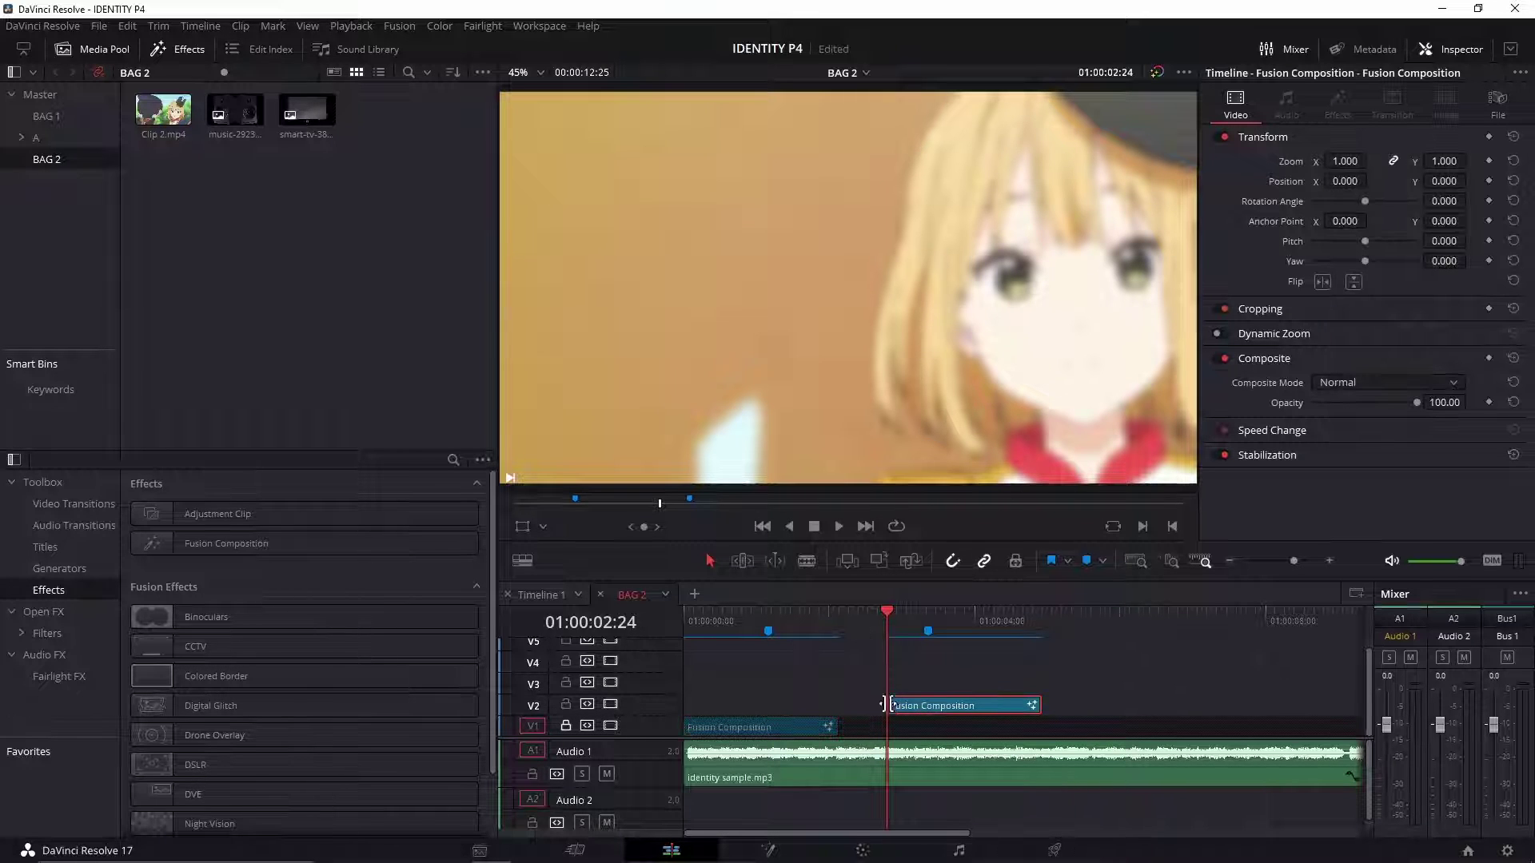
click(731, 723)
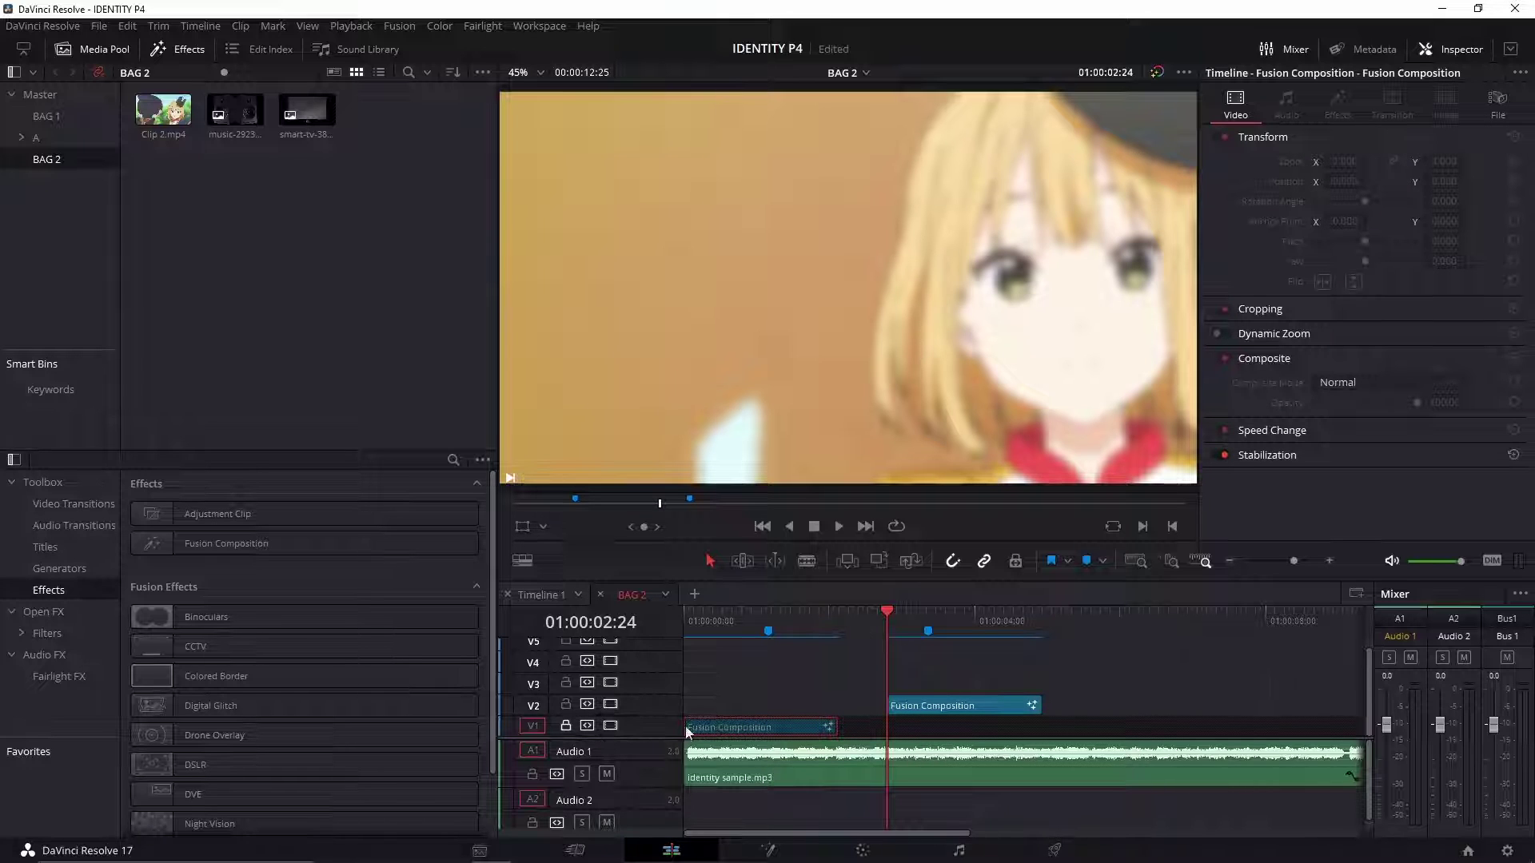
click(957, 706)
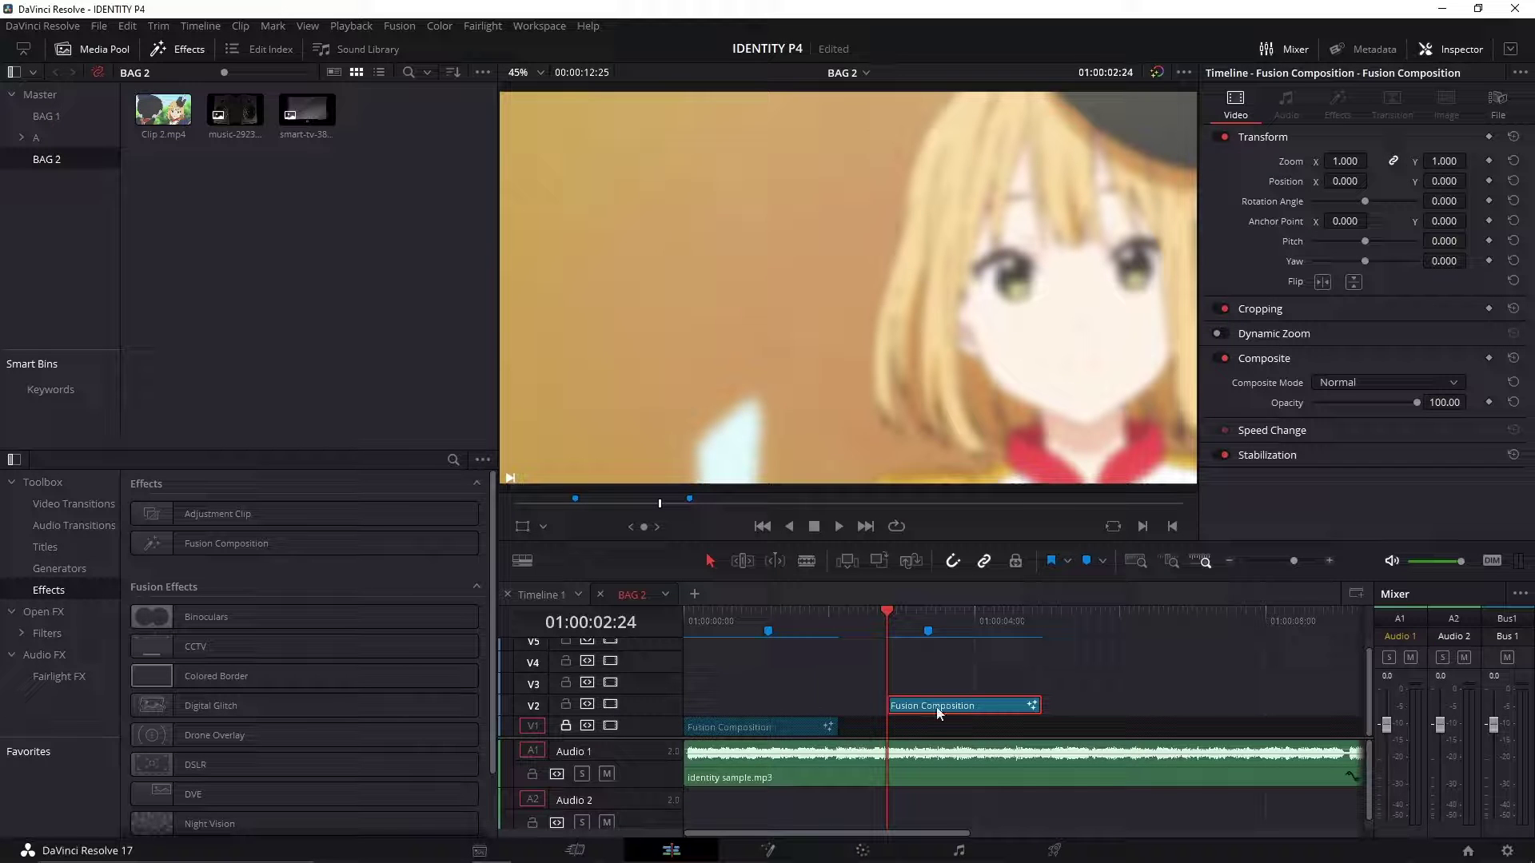
drag(937, 707, 737, 713)
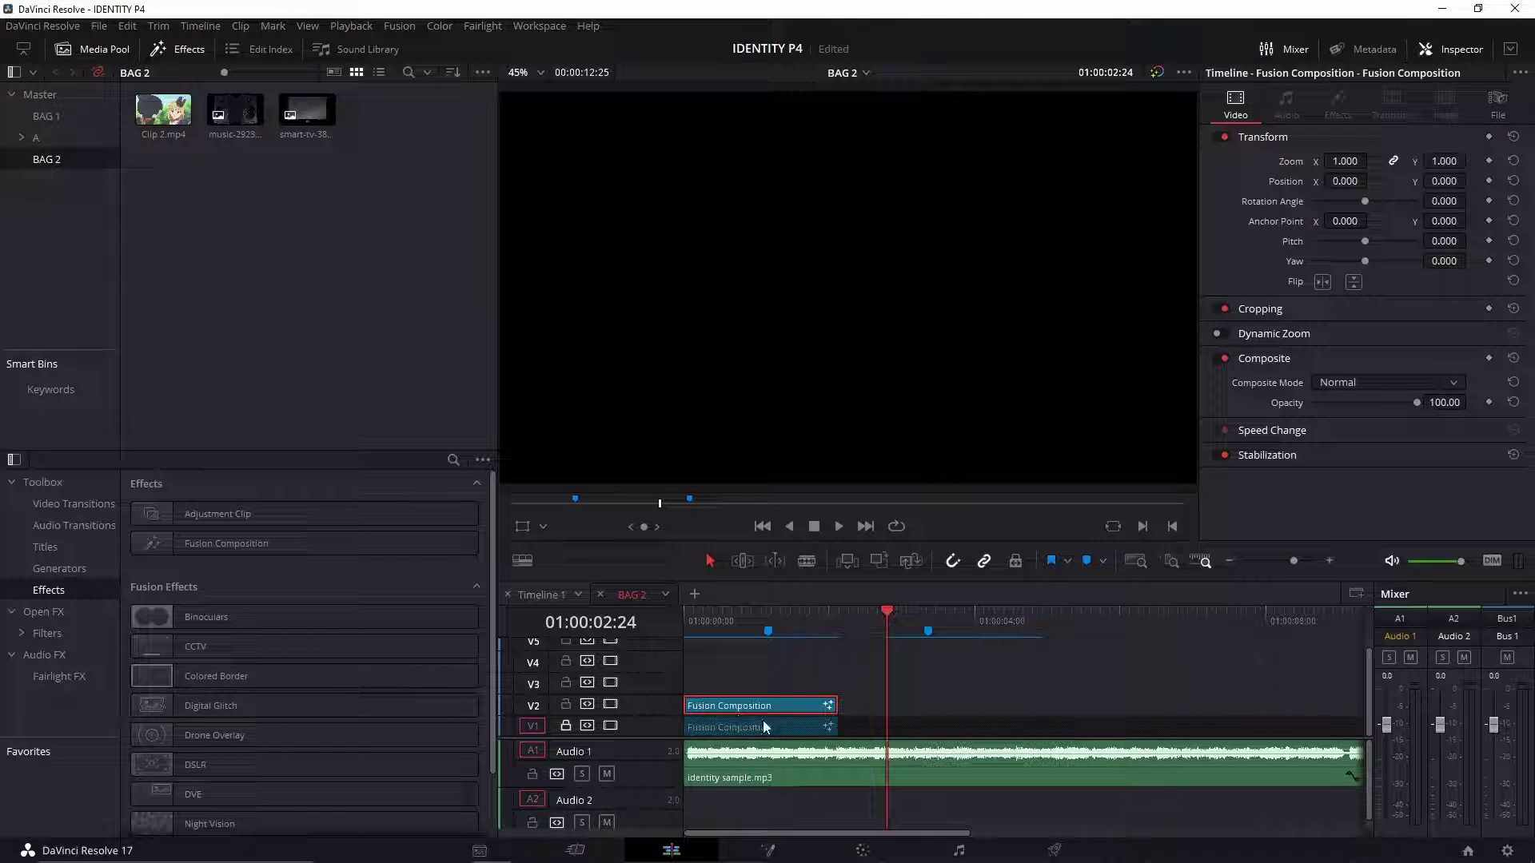
Step: Split the V2 Fusion Composition at Marker 1 (01:00:01:05) and save the project
click(768, 631)
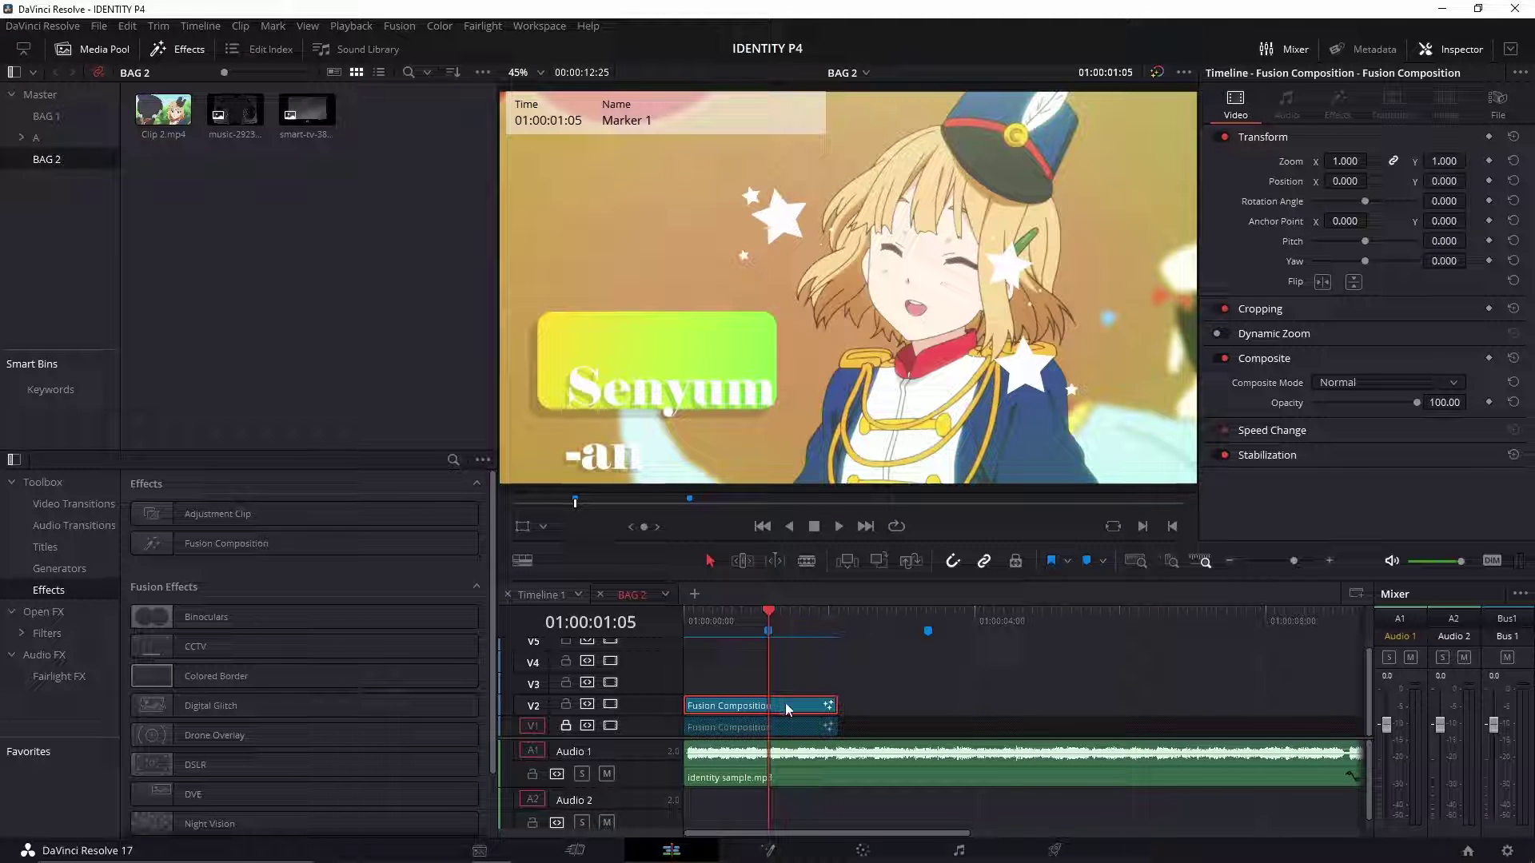
key(ctrl+b)
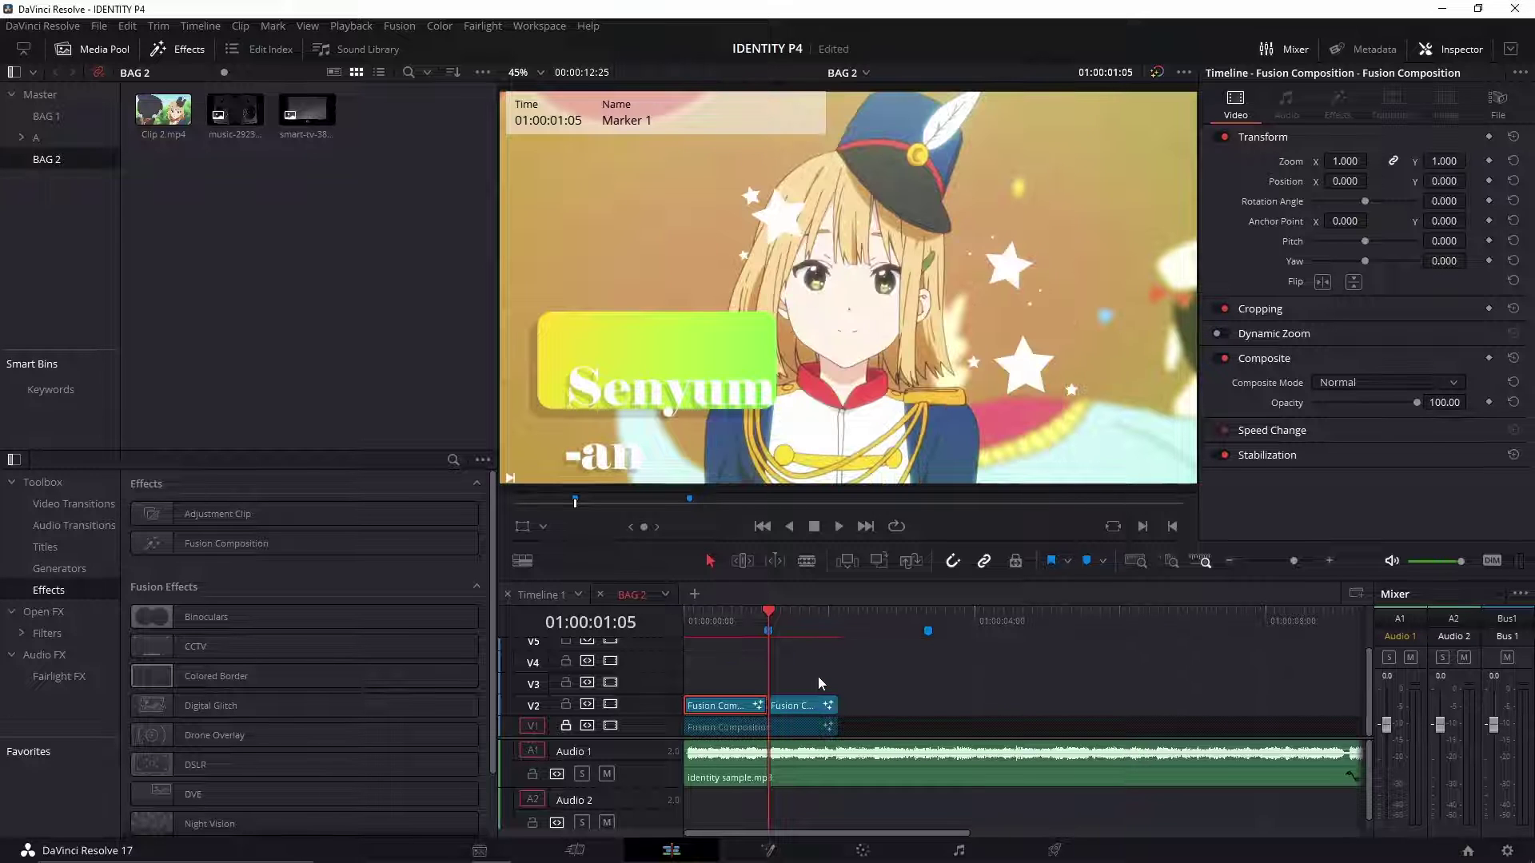
key(ctrl+s)
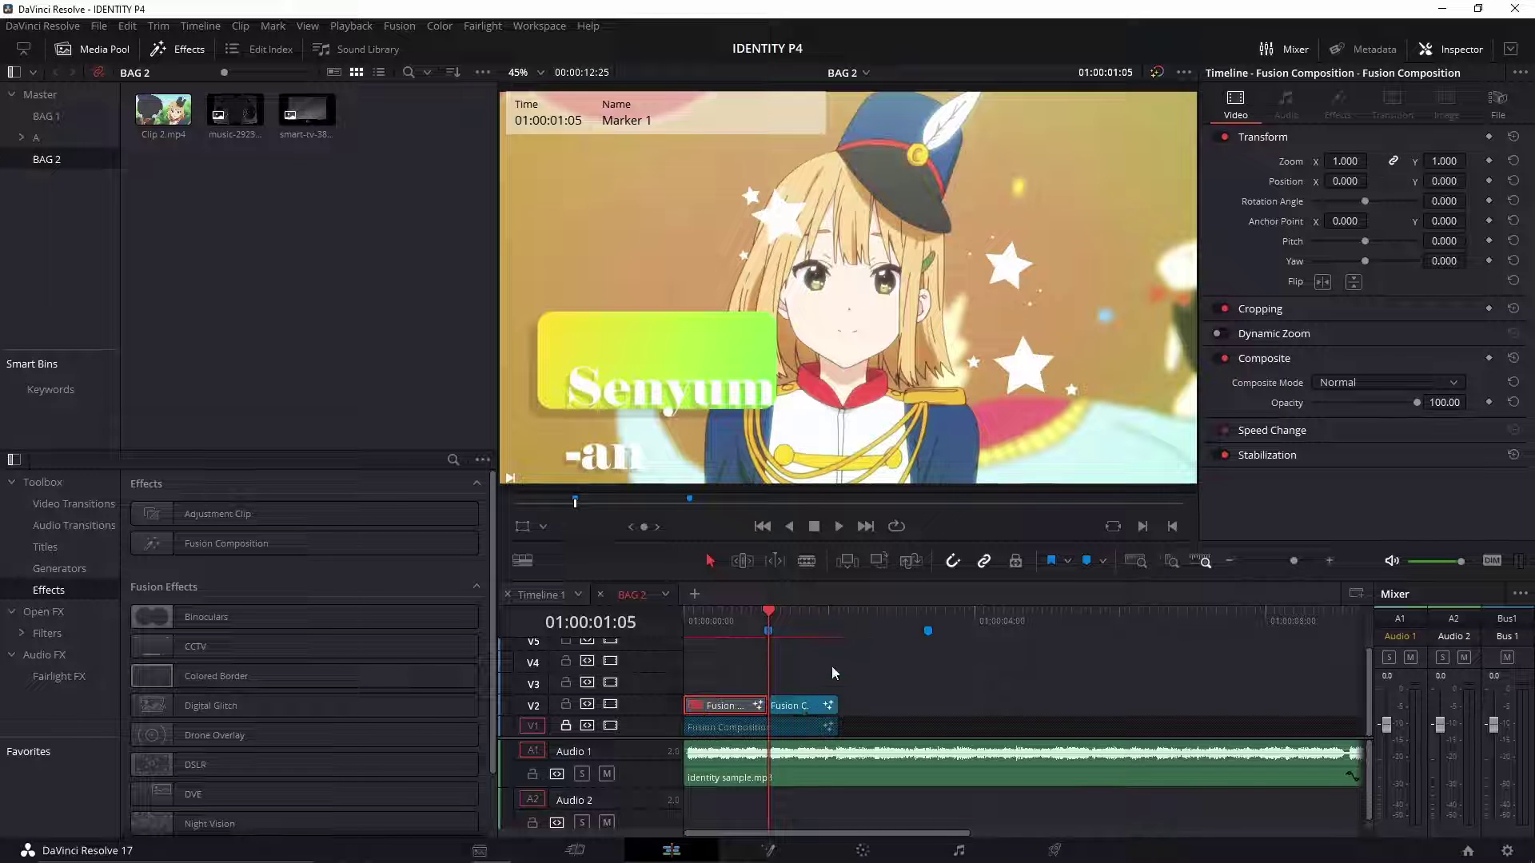
Step: Undo the split of the V2 Fusion Composition at Marker 1, restoring it to a single clip
click(805, 706)
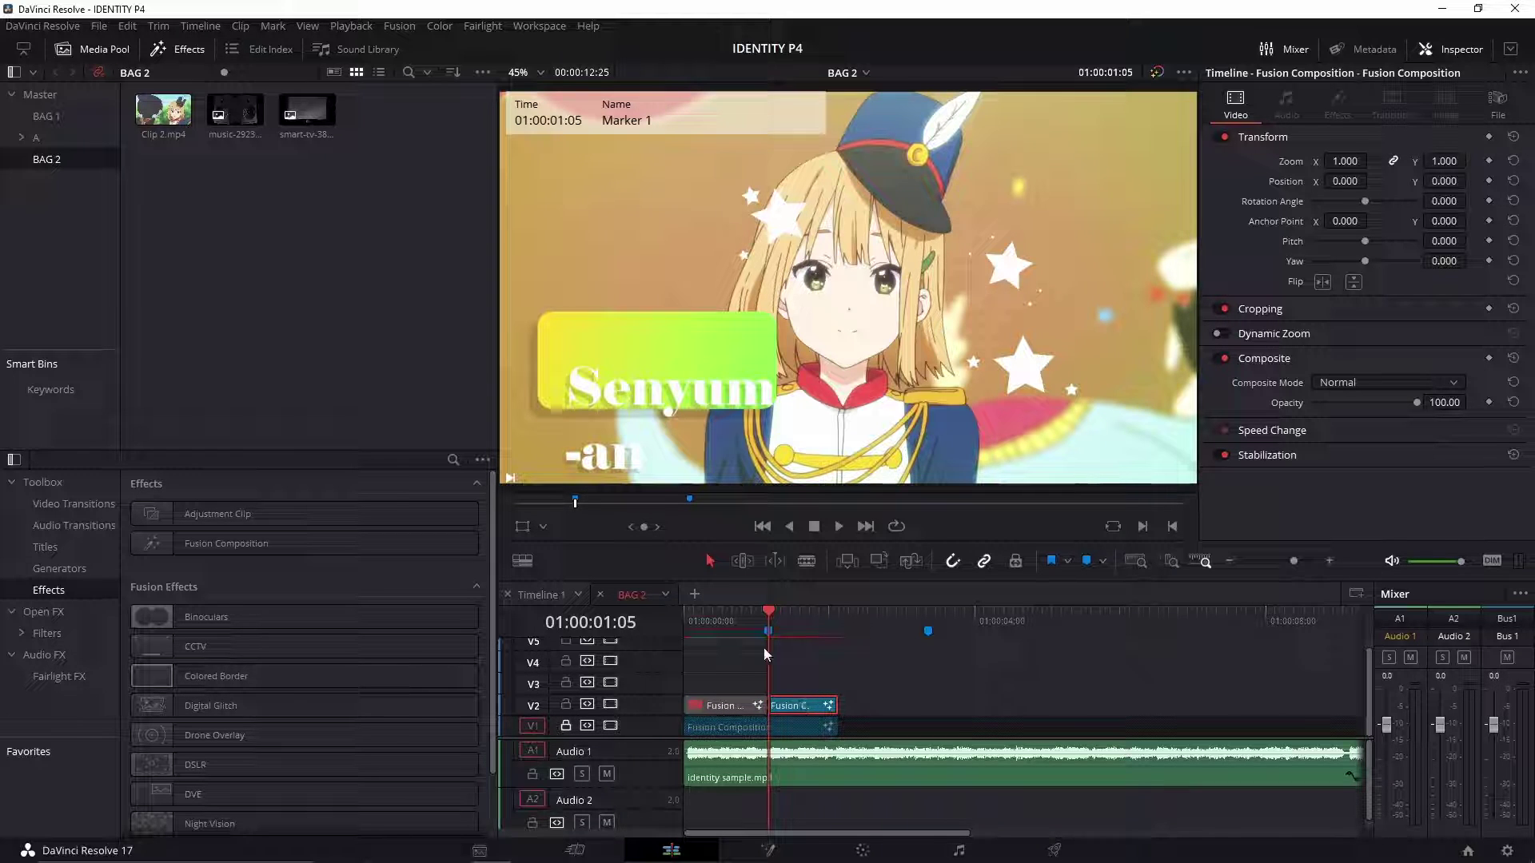
drag(740, 622, 766, 626)
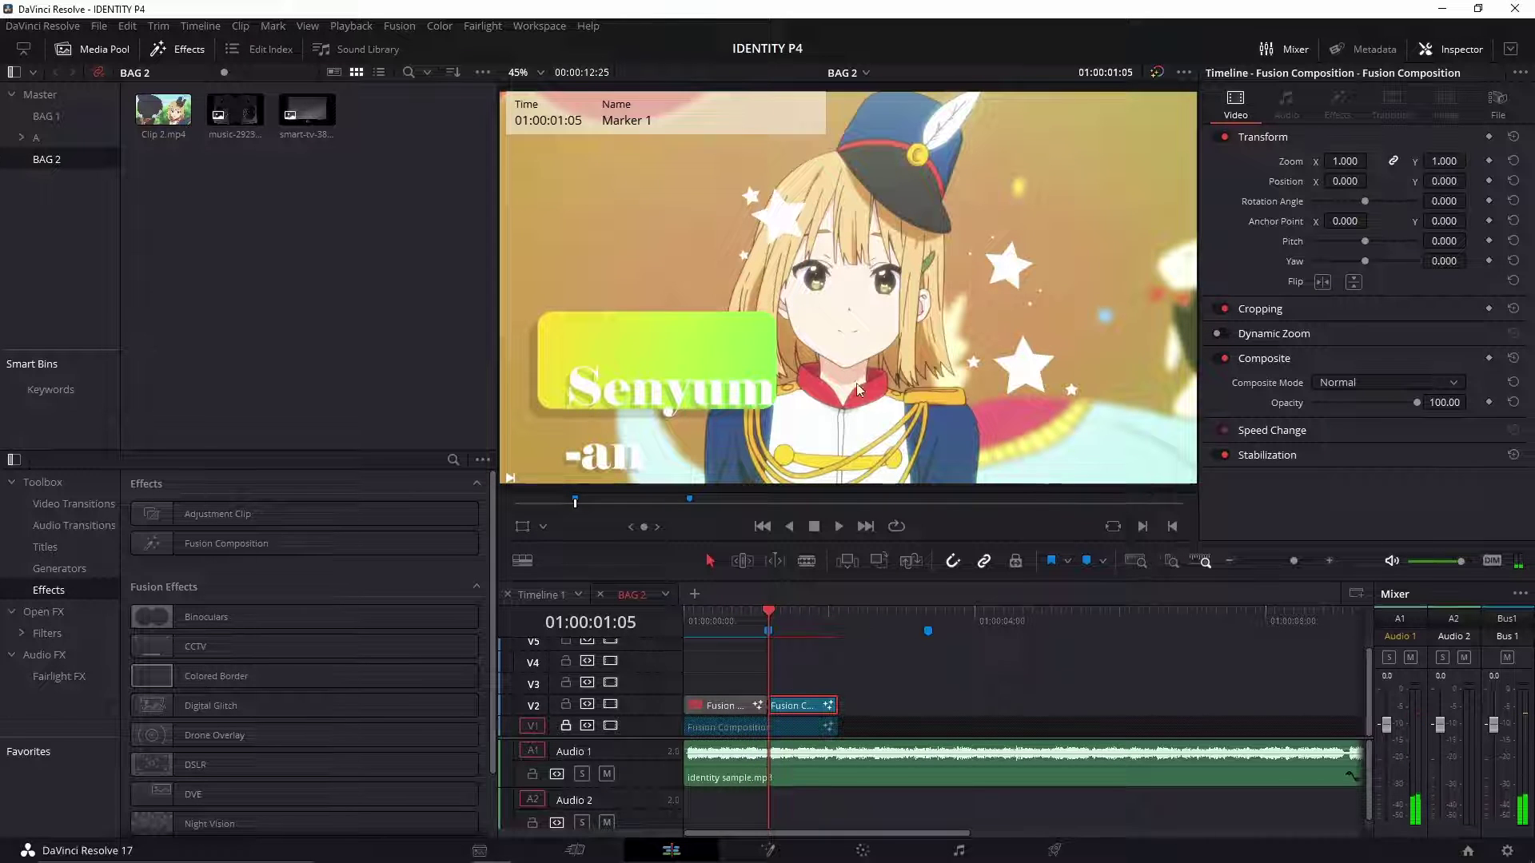
click(729, 706)
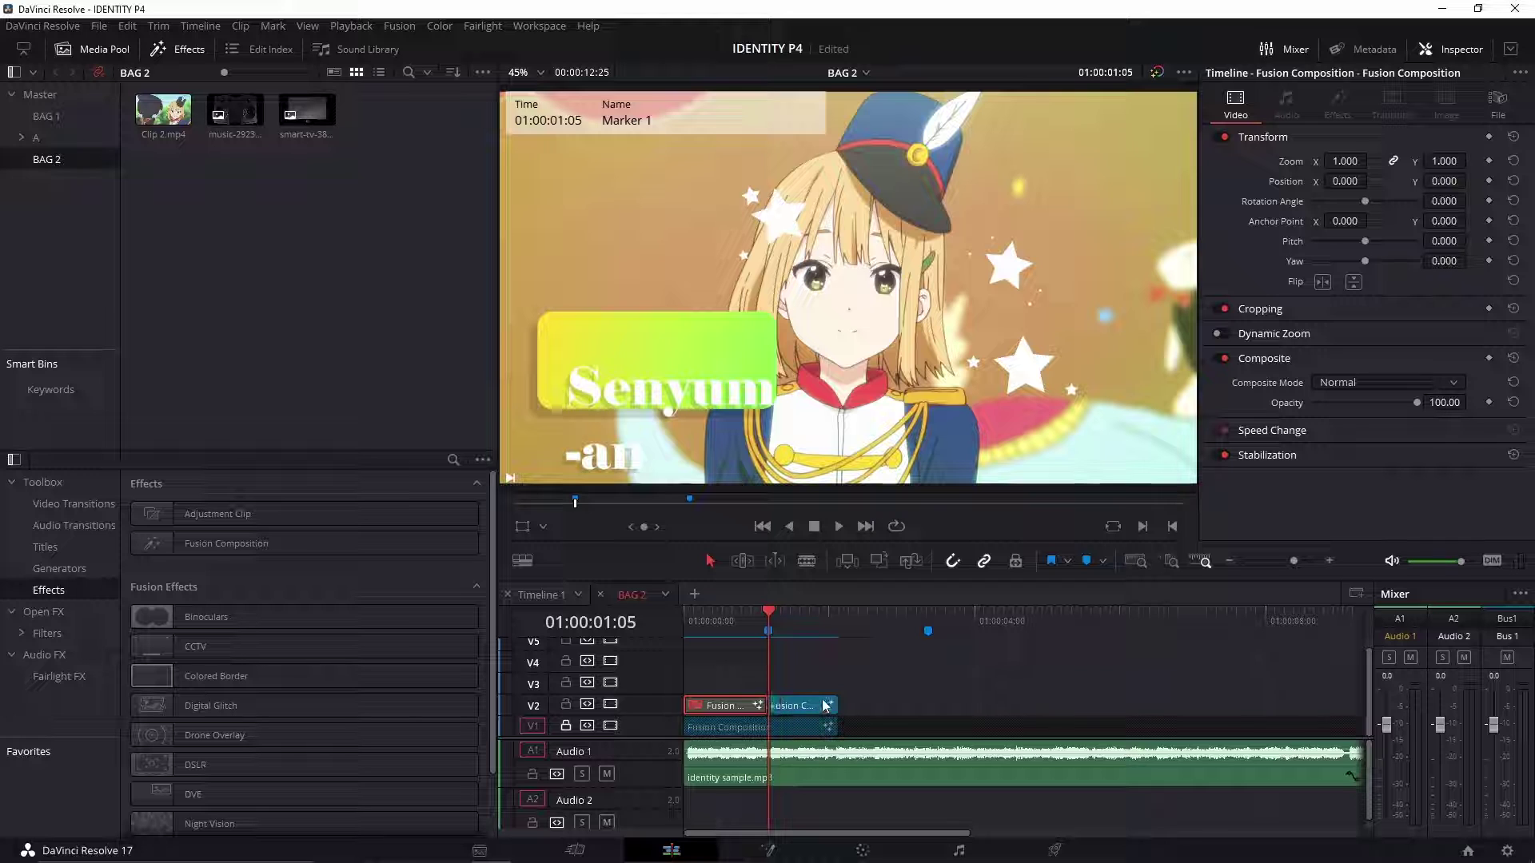
key(ctrl+z)
key(ctrl+z)
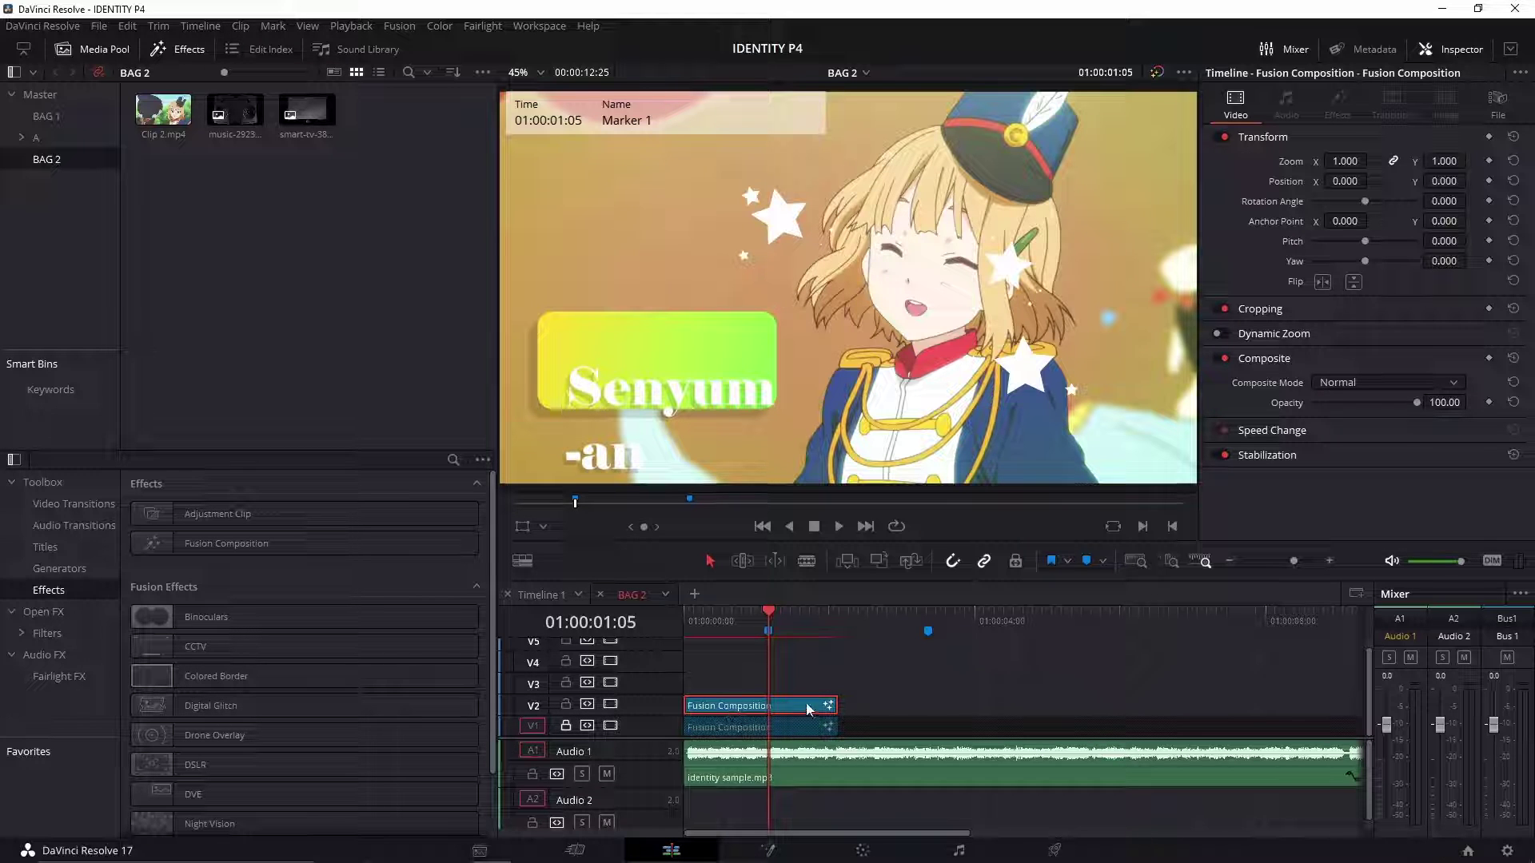
Step: Convert the V2 Fusion Composition into a new compound clip named Compound Clip 1
right_click(792, 710)
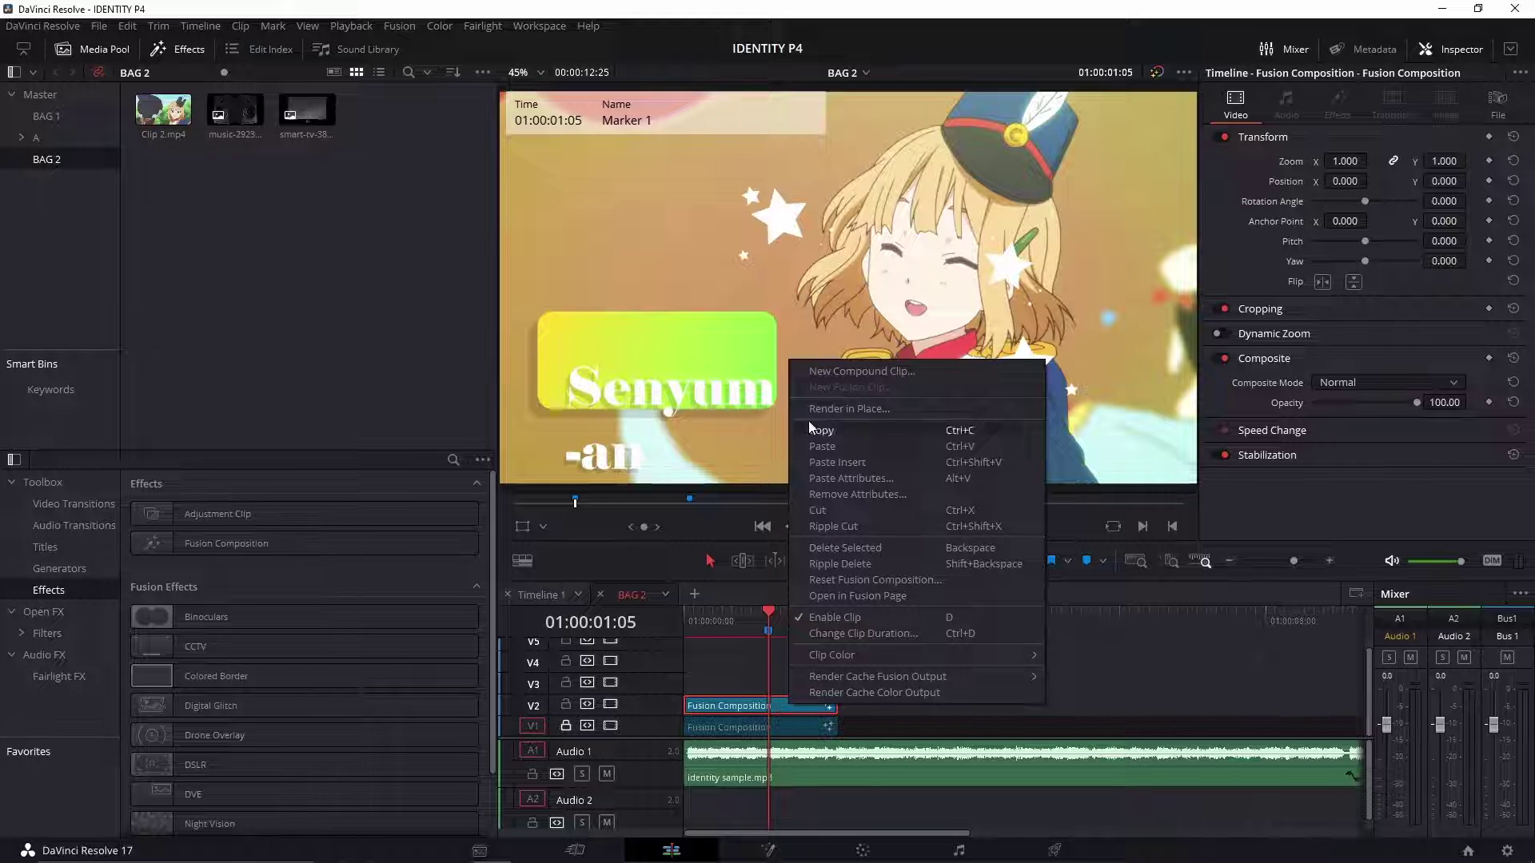
click(899, 367)
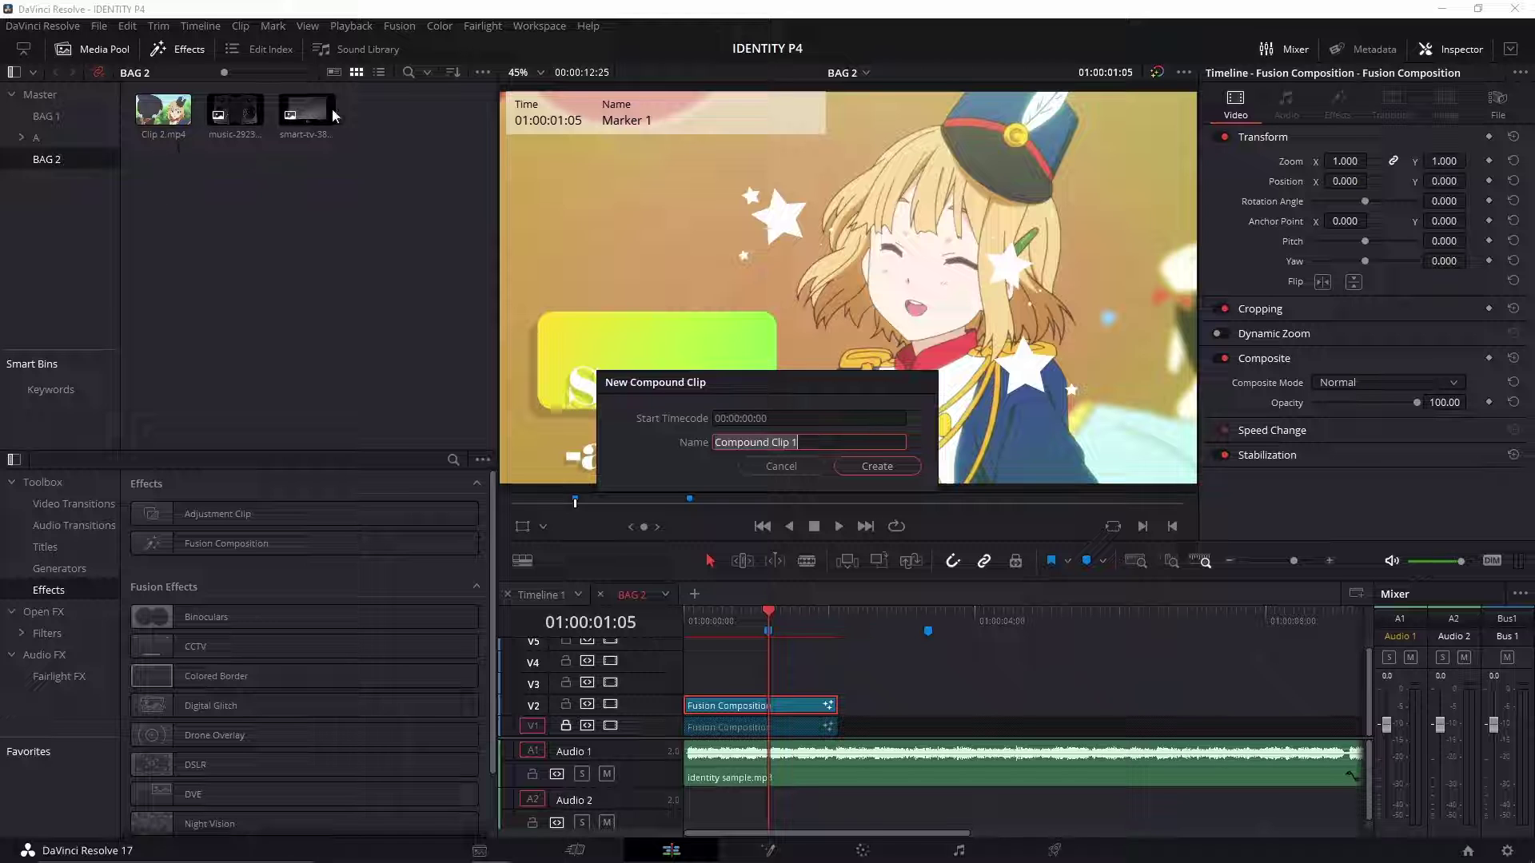
click(888, 469)
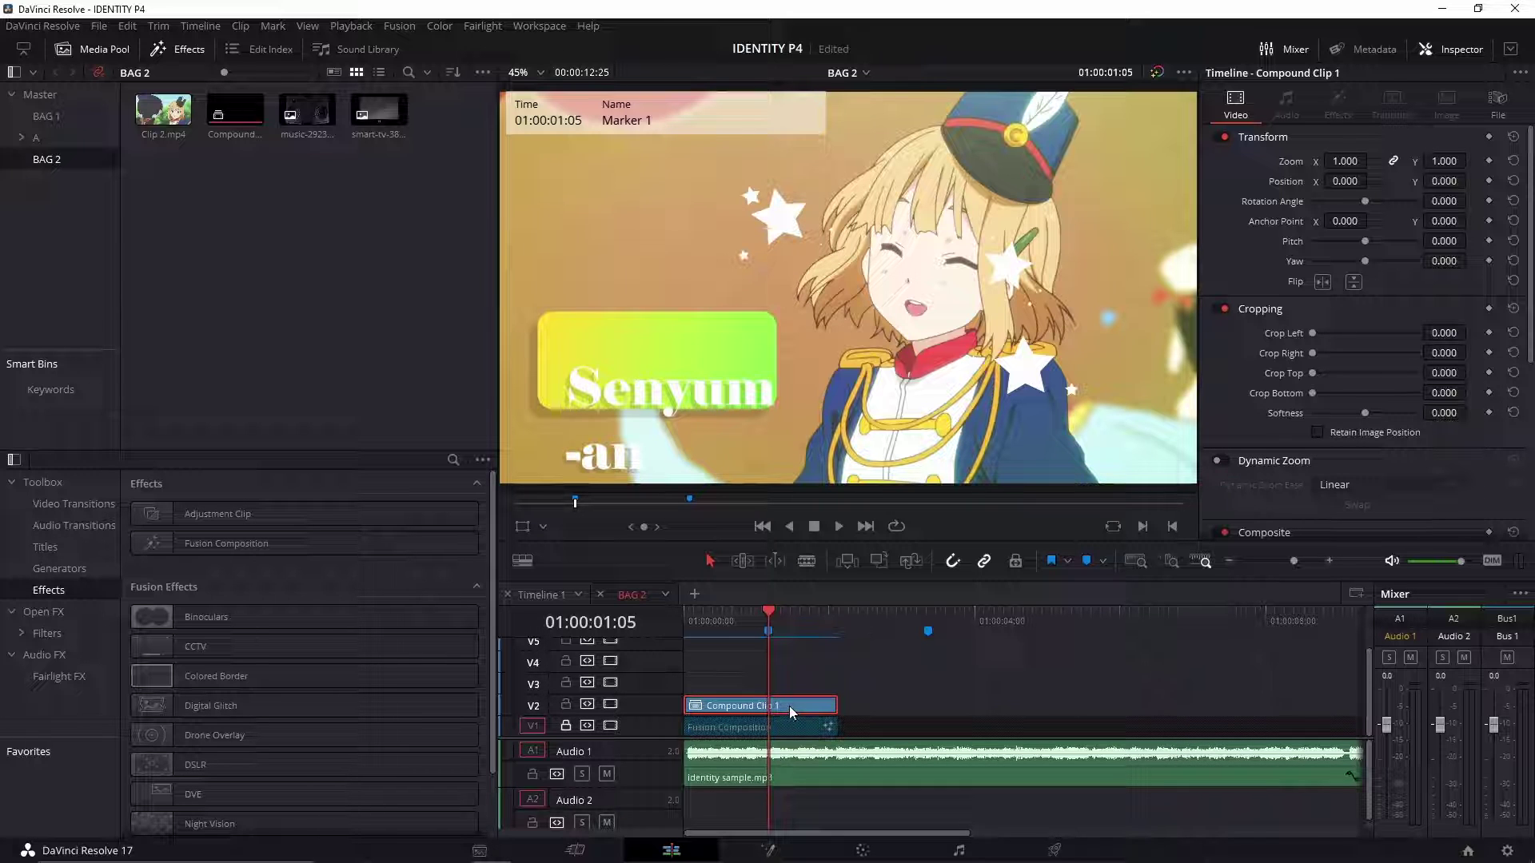
Step: Split Compound Clip 1 at Marker 1 (01:00:01:05), delete the part before the marker, and save the project
key(ctrl+b)
click(810, 681)
key(Delete)
click(790, 706)
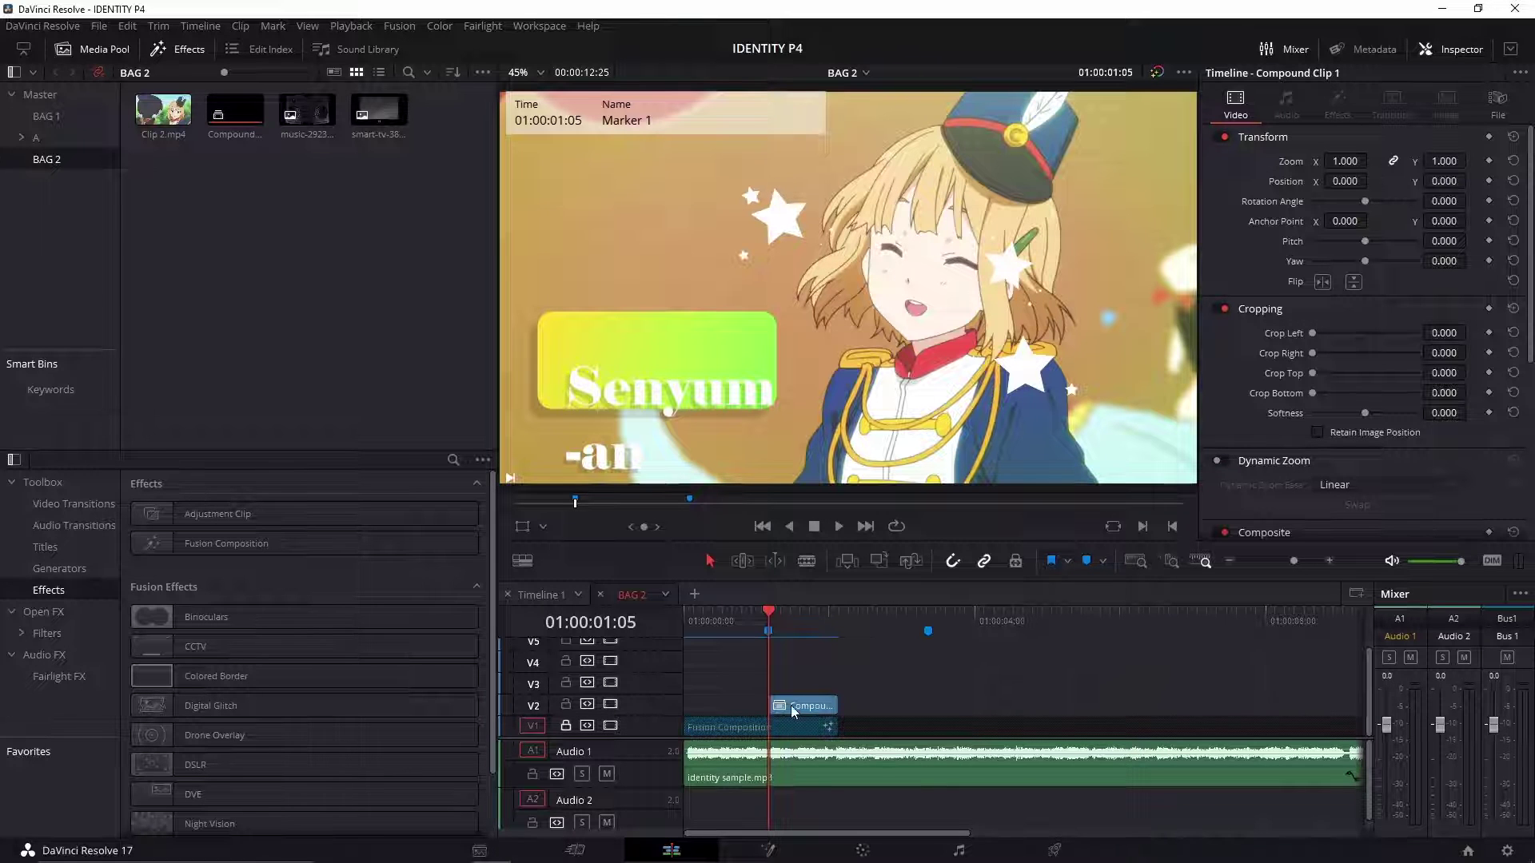
key(ctrl+s)
Step: Place Clip 2.mp4 from the BAG 2 bin on V2 directly after Compound Clip 1, reaching Marker 2
mouse_move(780, 617)
mouse_down()
mouse_move(833, 624)
mouse_move(809, 624)
mouse_up()
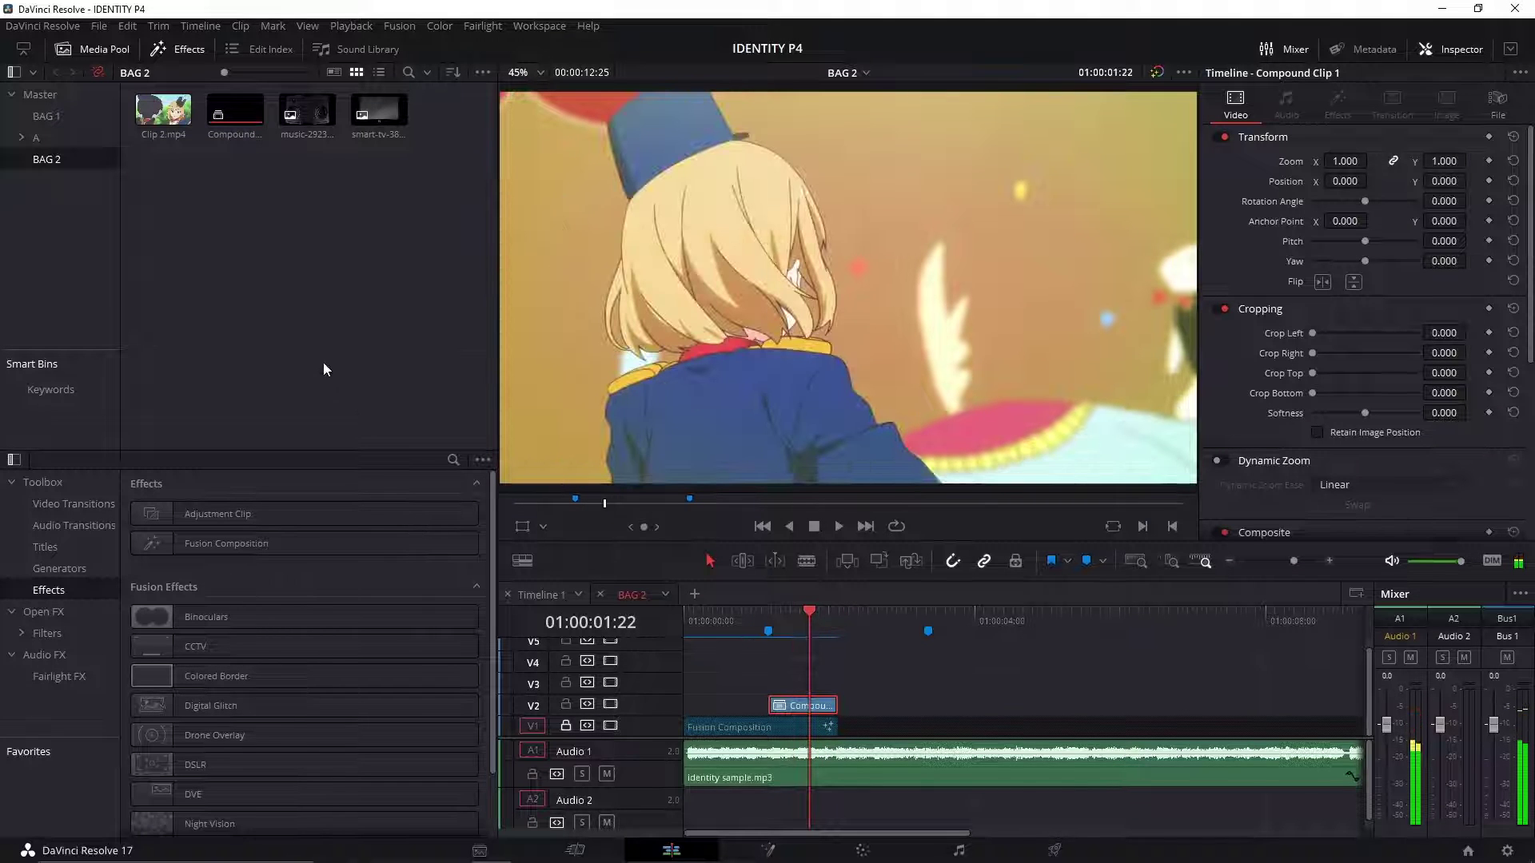
double_click(164, 110)
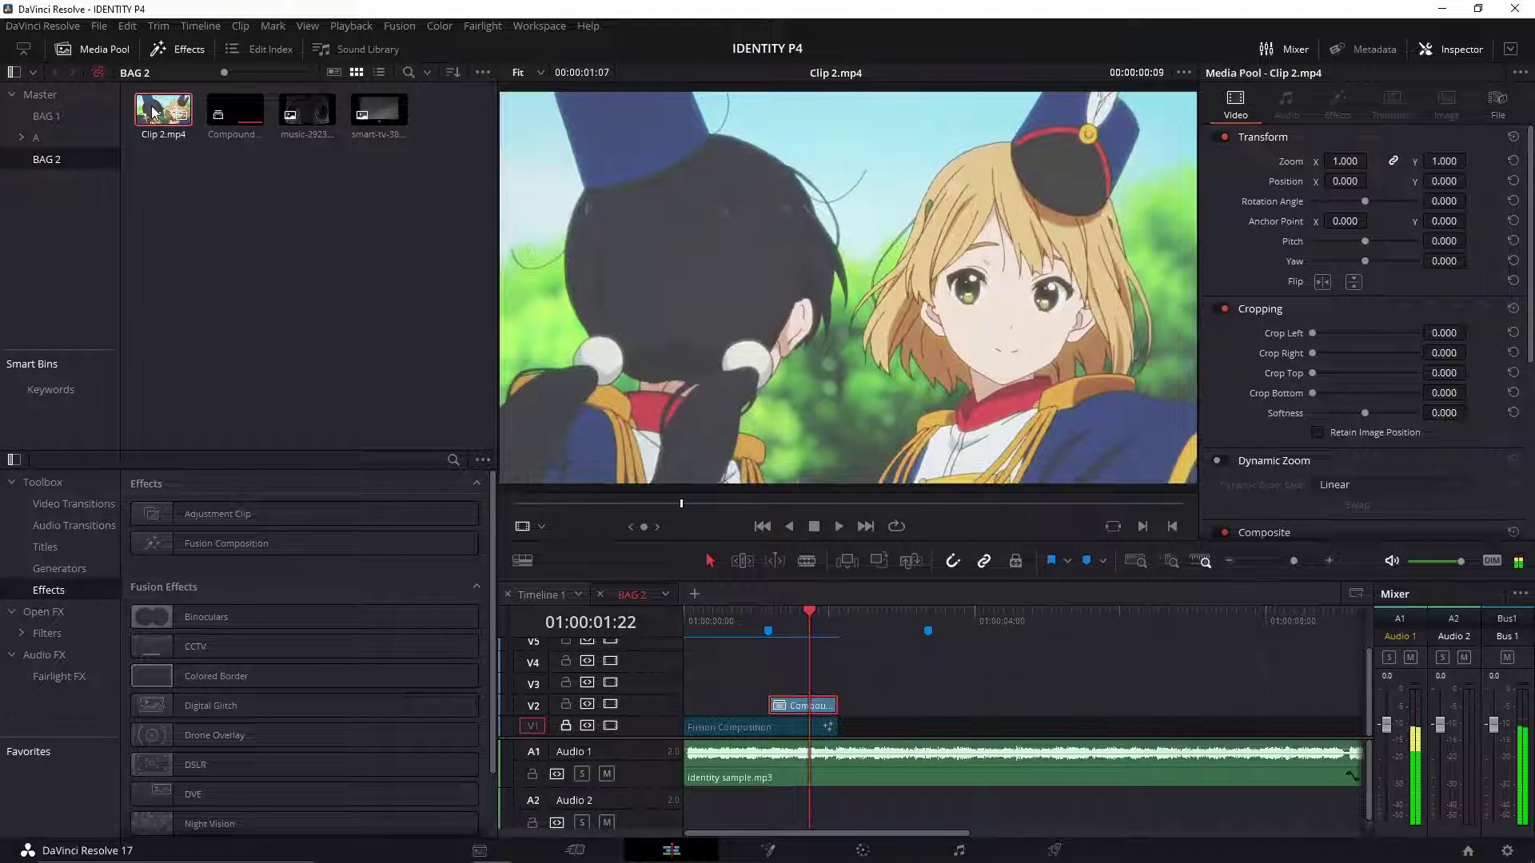
drag(164, 110, 880, 709)
Step: Play back the cut from Compound Clip 1 to Clip 2.mp4 and compare it with the TV scene on Timeline 1
mouse_move(818, 619)
mouse_down()
mouse_move(840, 628)
mouse_move(807, 638)
mouse_move(846, 645)
mouse_move(822, 627)
mouse_move(845, 629)
mouse_move(790, 633)
mouse_up()
key(space)
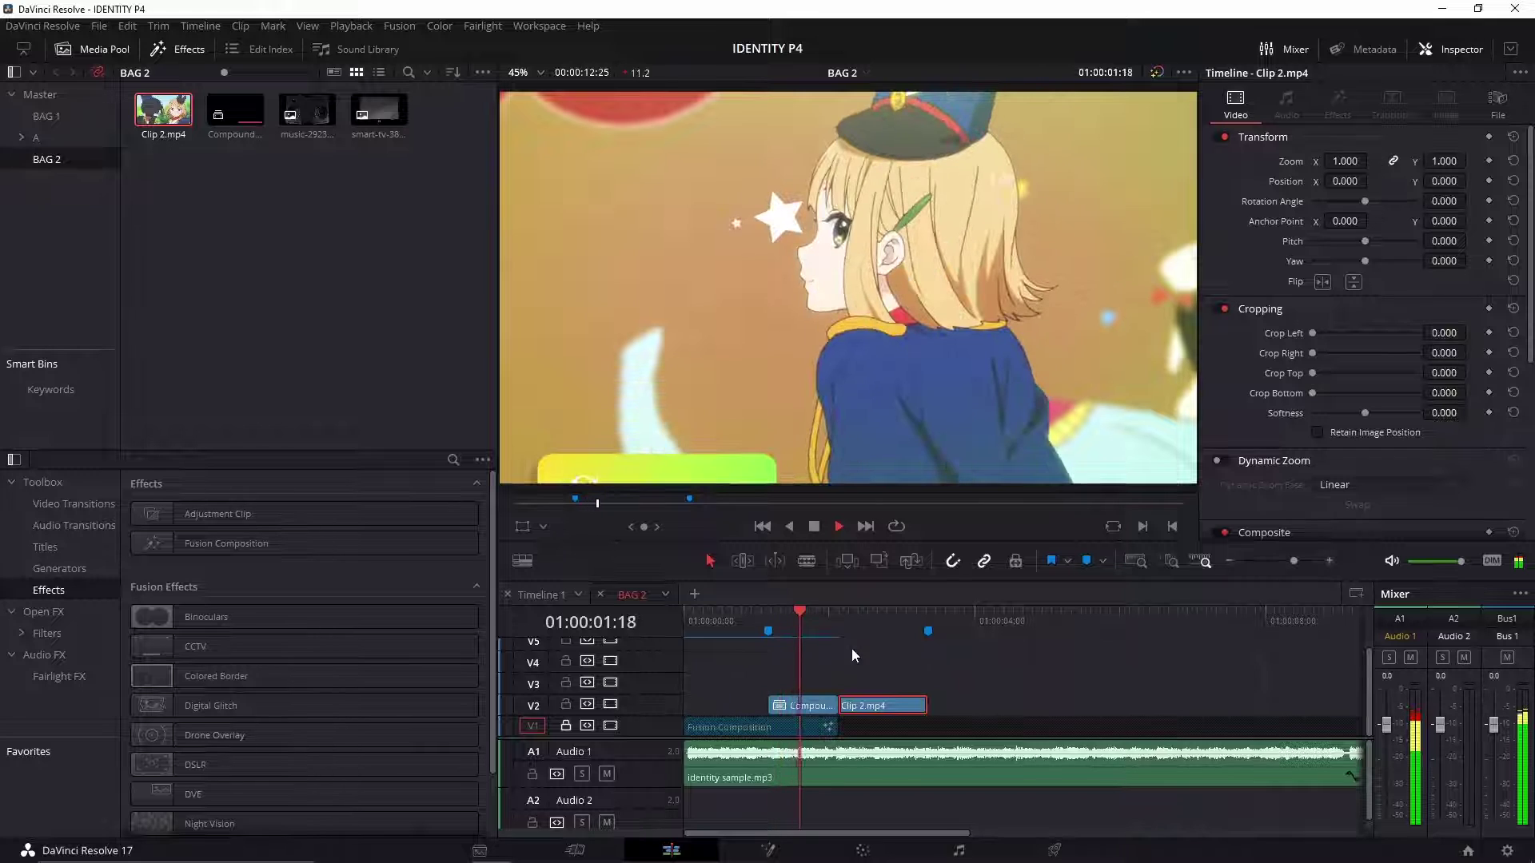
key(space)
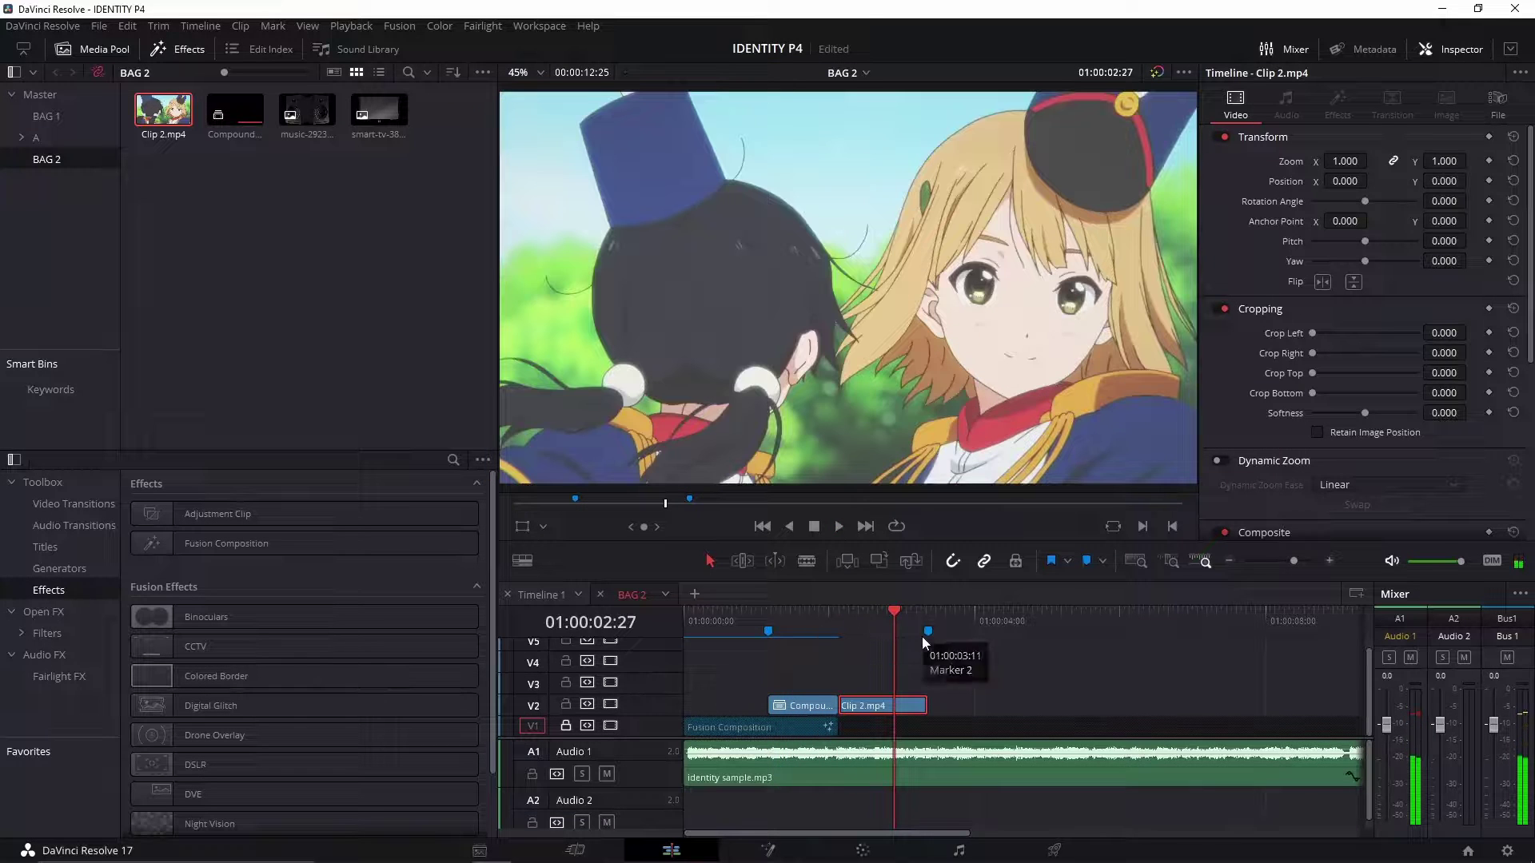
click(848, 689)
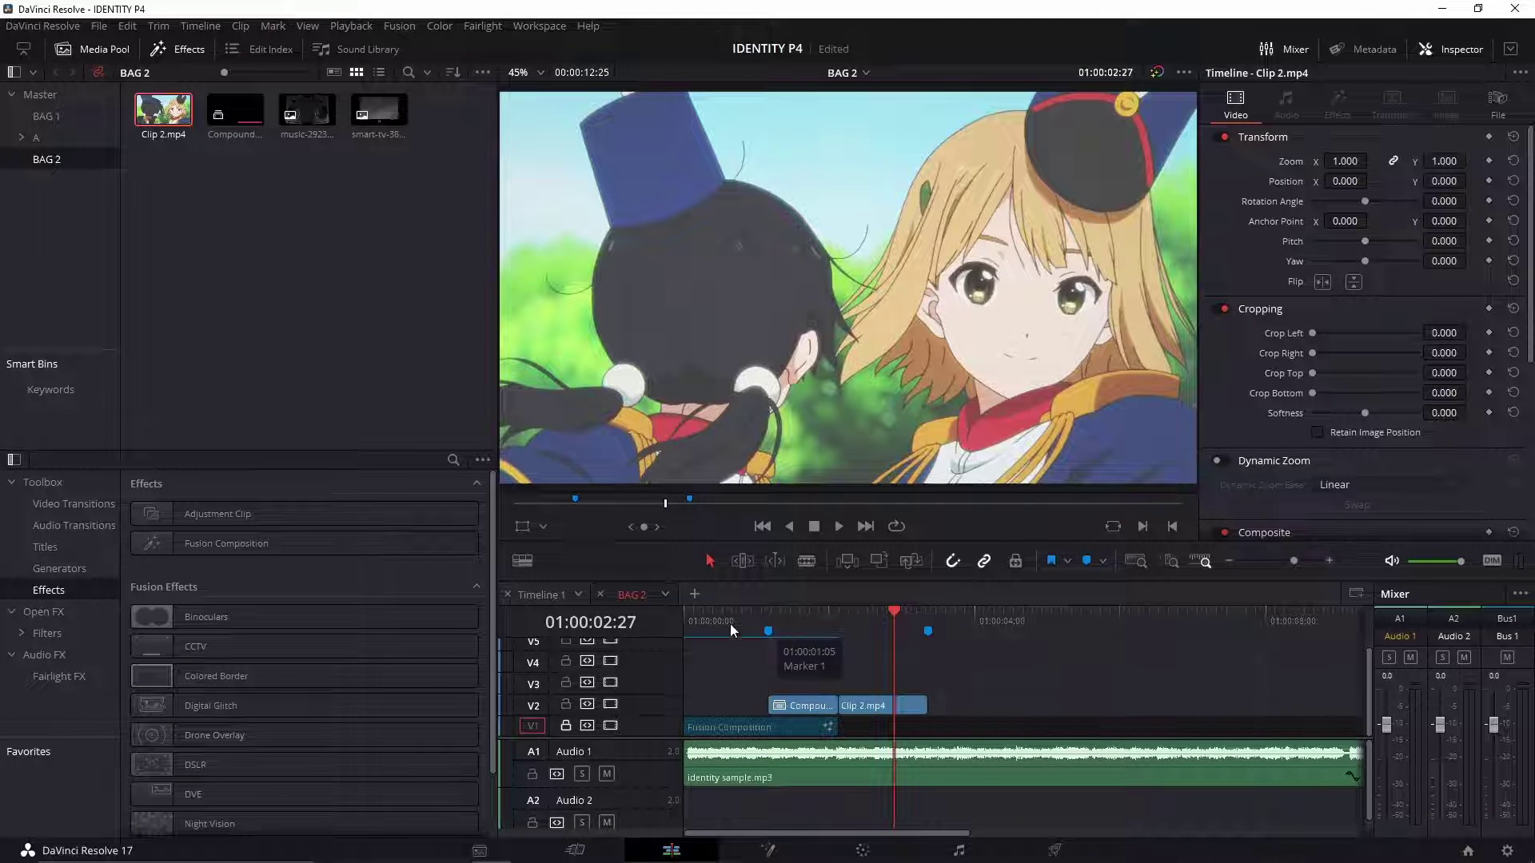
click(541, 597)
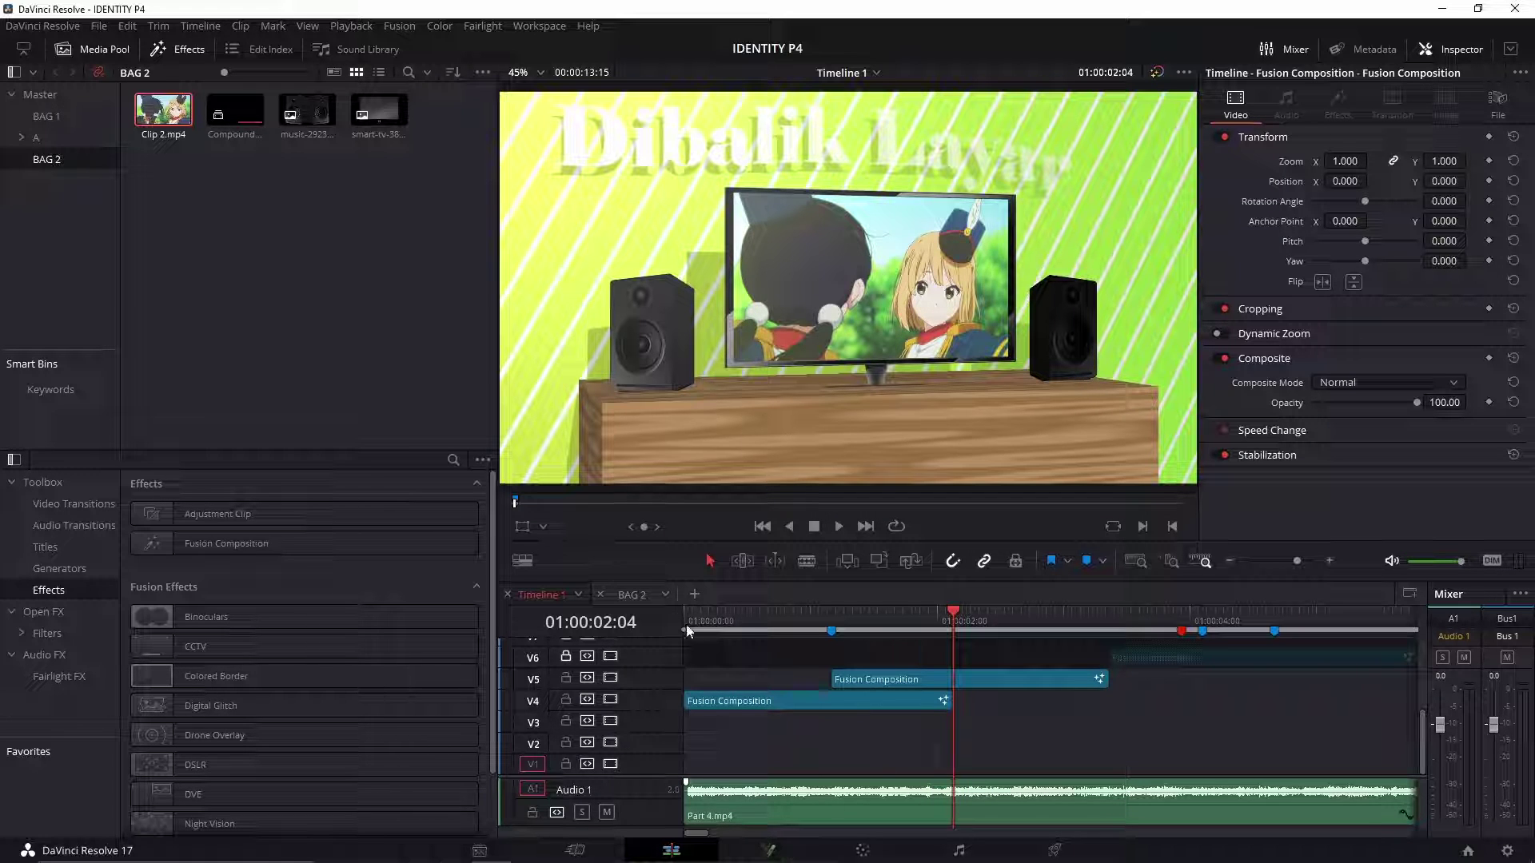
click(639, 595)
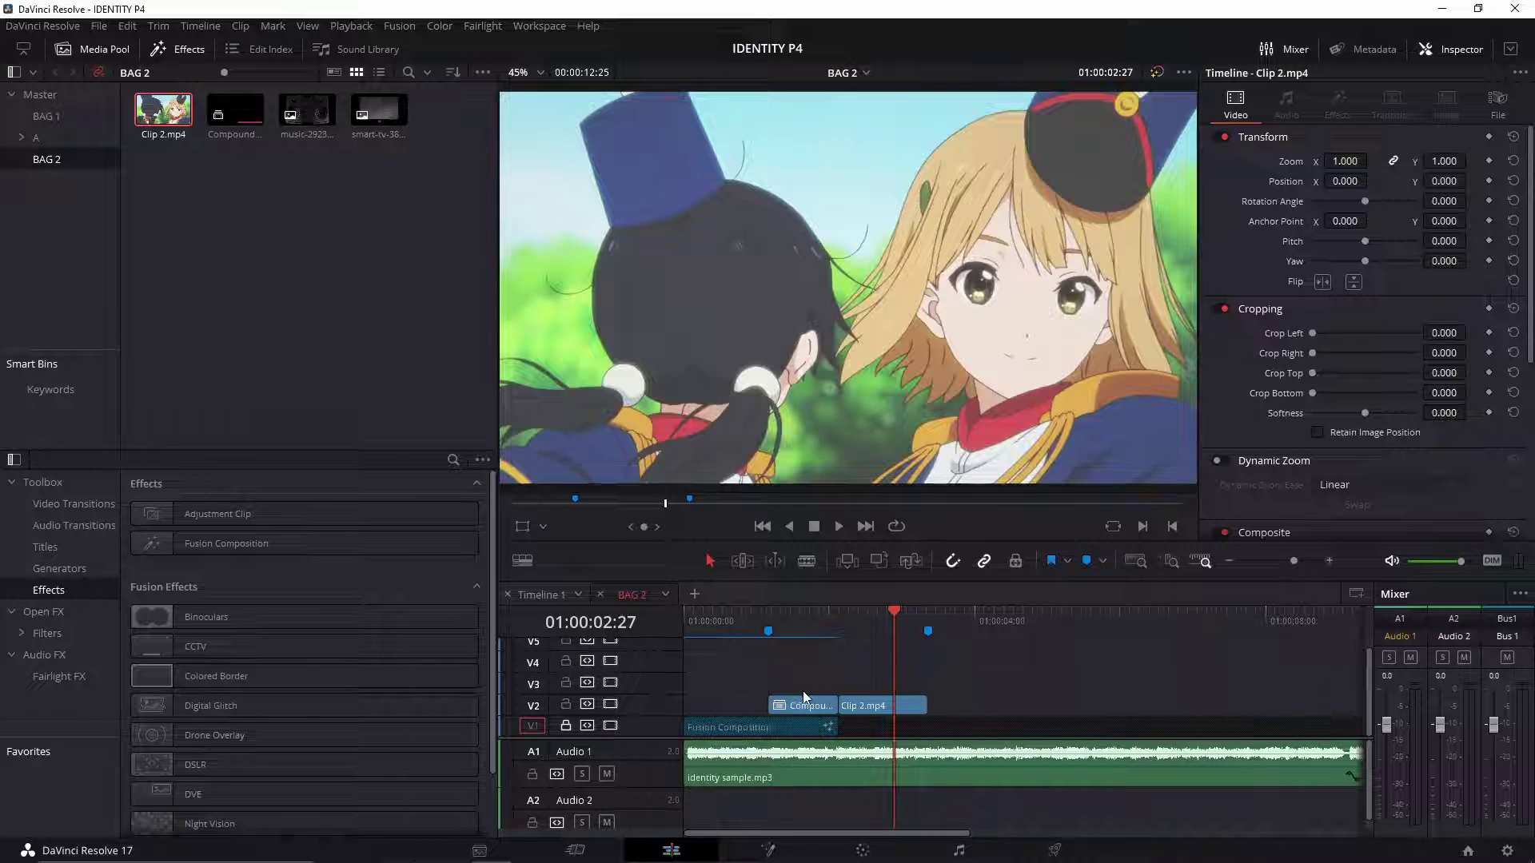
Step: Combine Compound Clip 1 and Clip 2.mp4 on V2 into a new Fusion clip
click(809, 620)
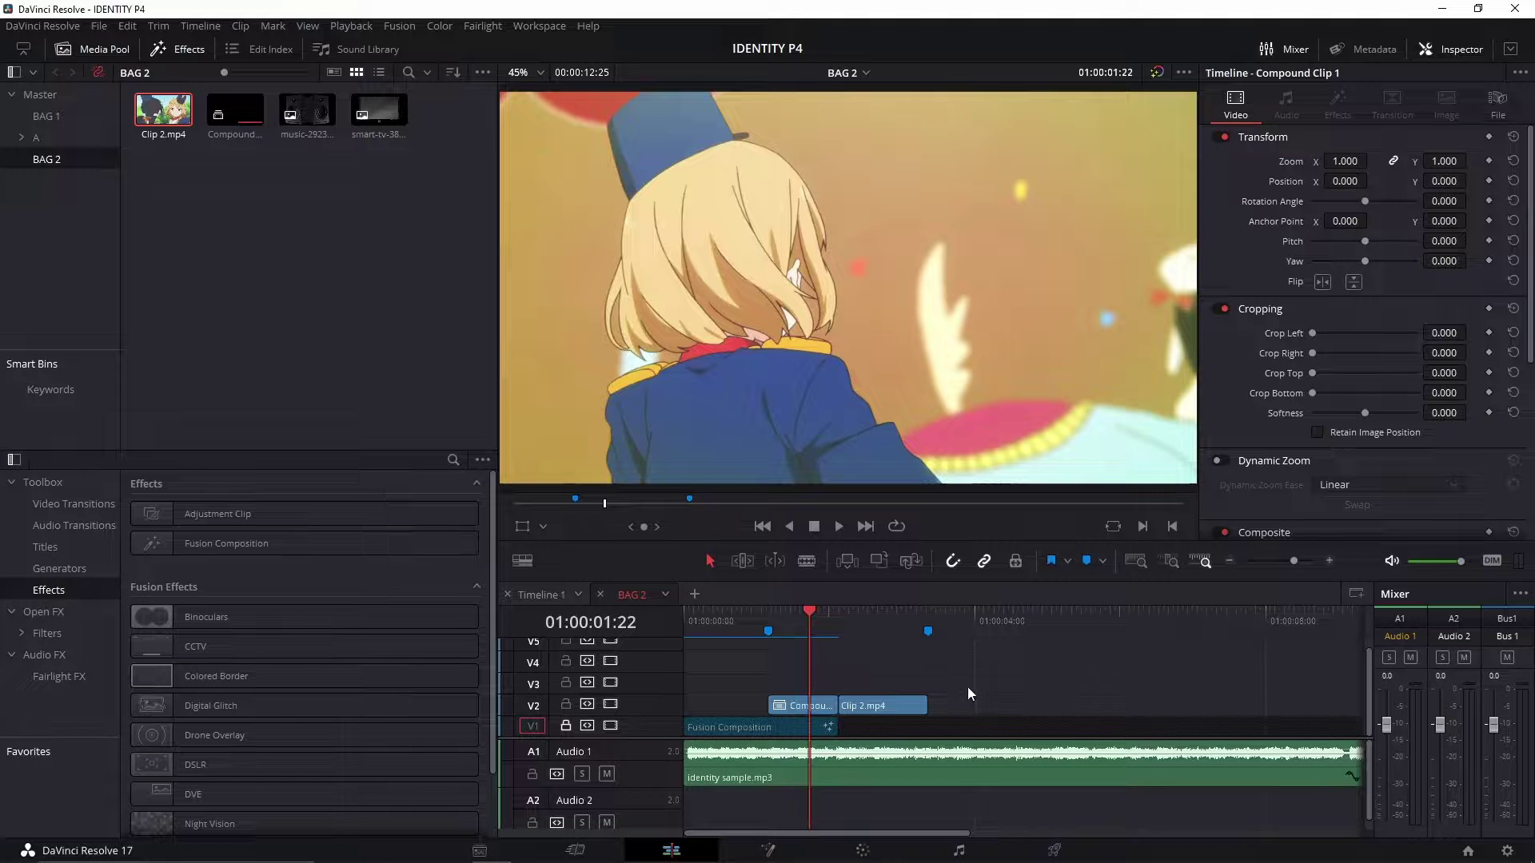
drag(966, 679, 792, 719)
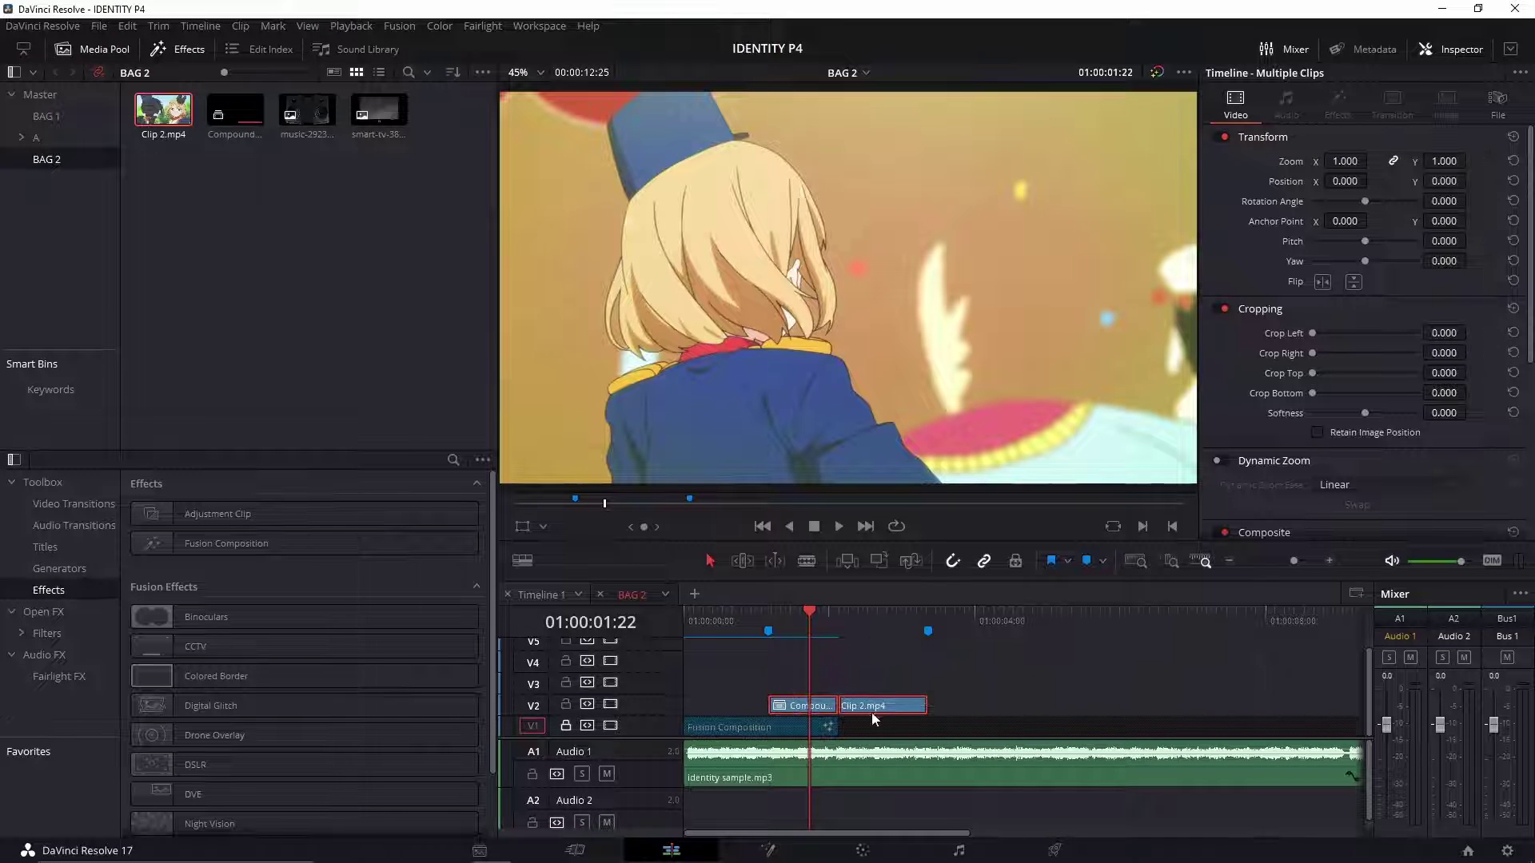
right_click(881, 707)
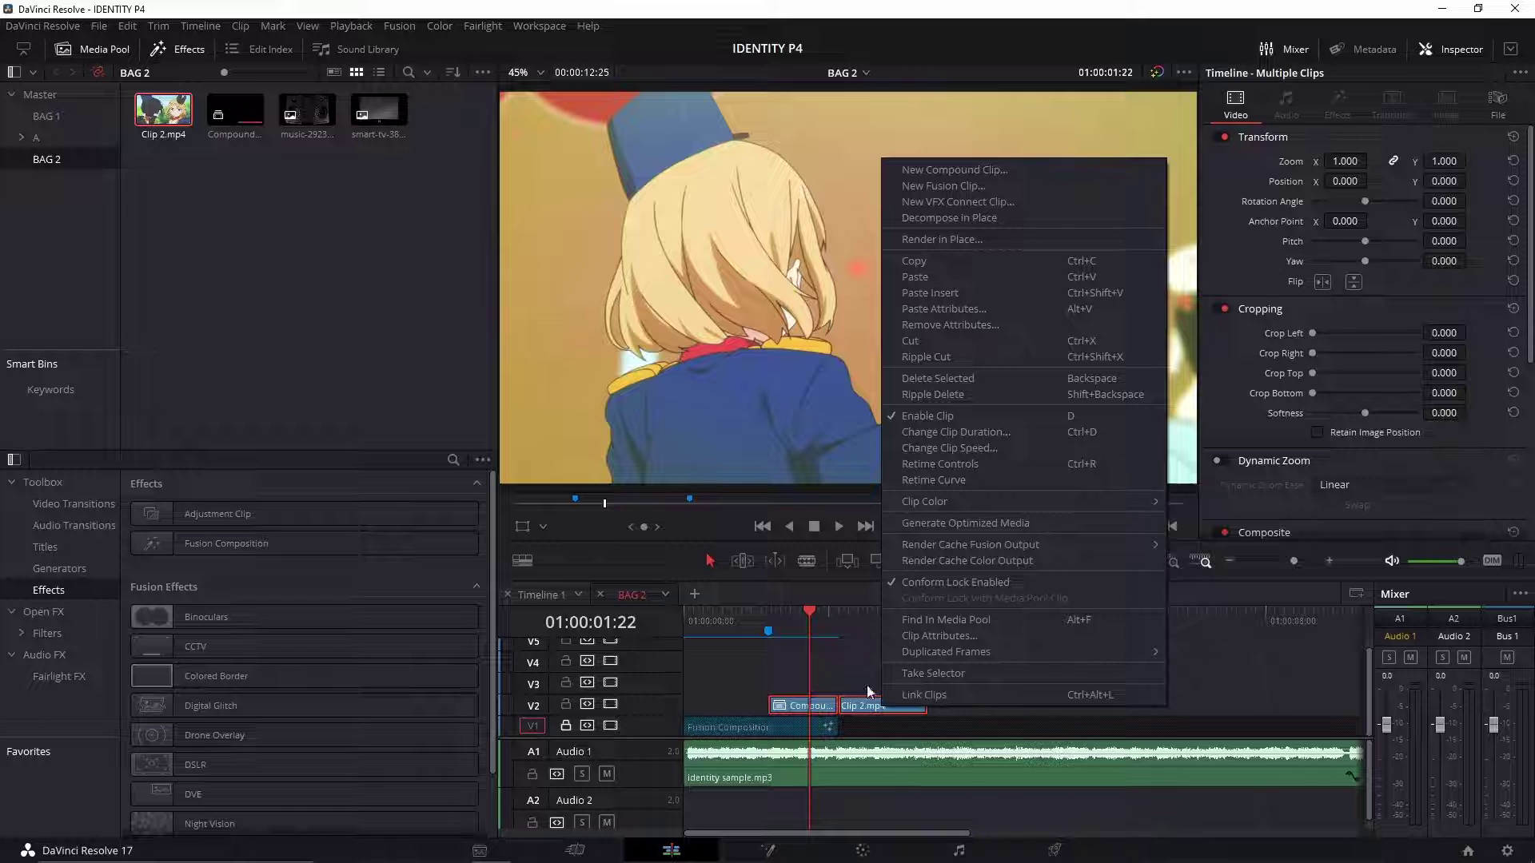
click(956, 189)
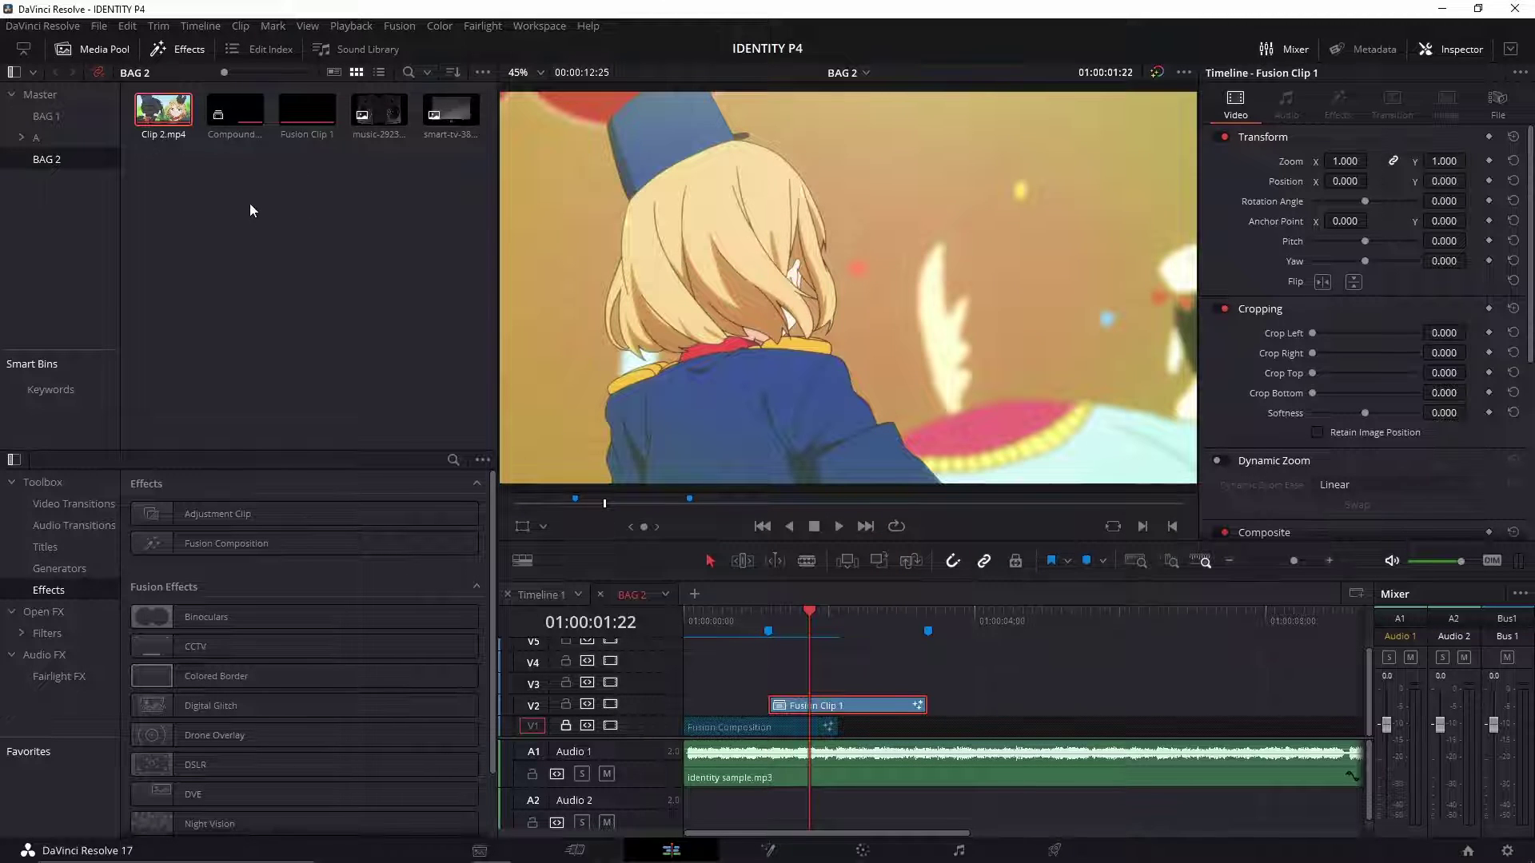
Step: Remove Fusion Clip 1 from V2 while keeping its source in the BAG 2 bin
click(306, 113)
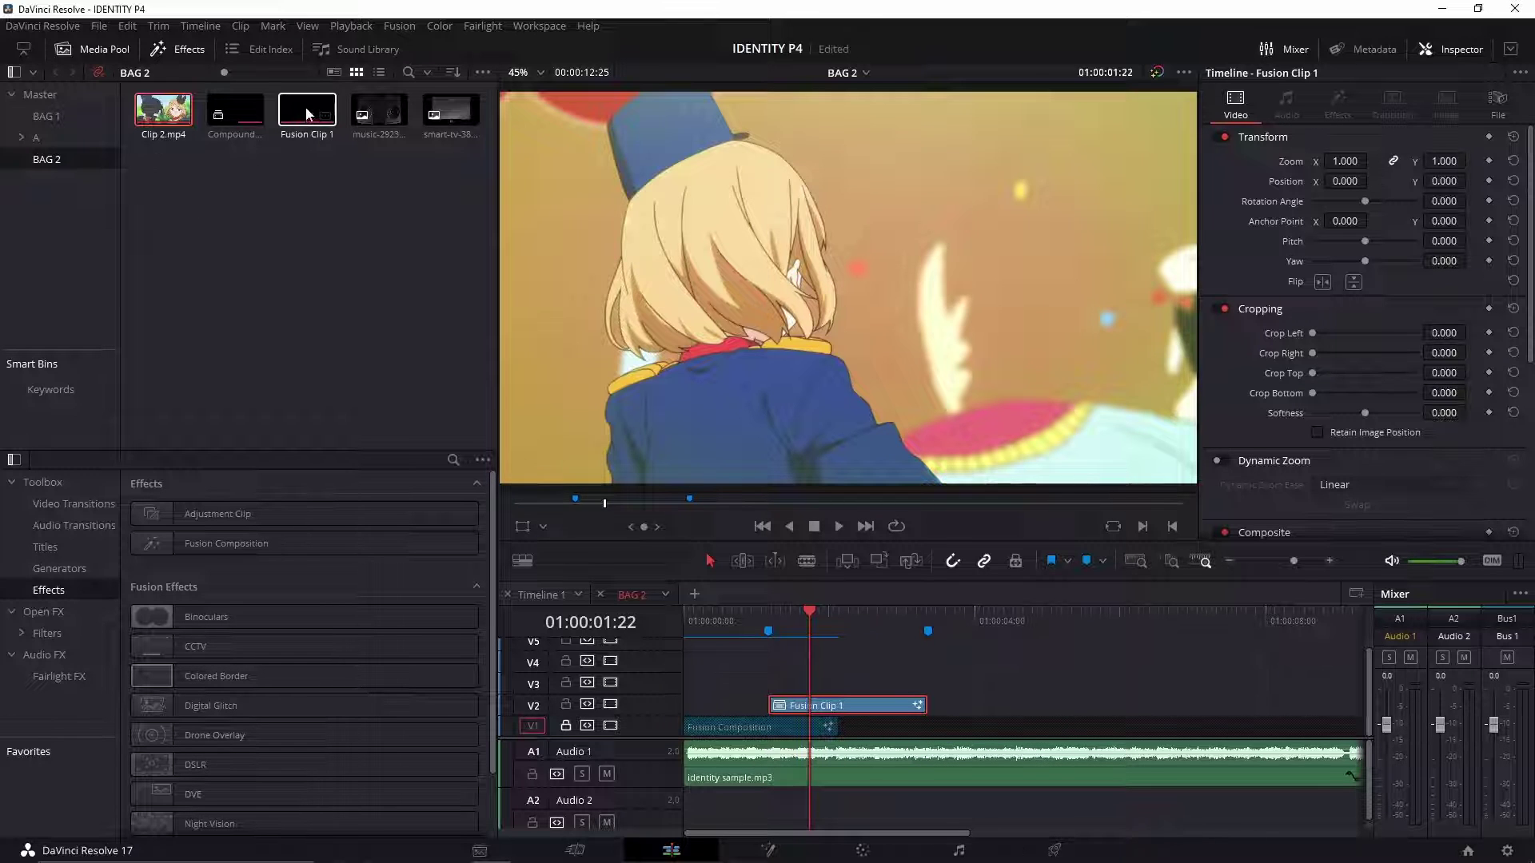
click(1001, 698)
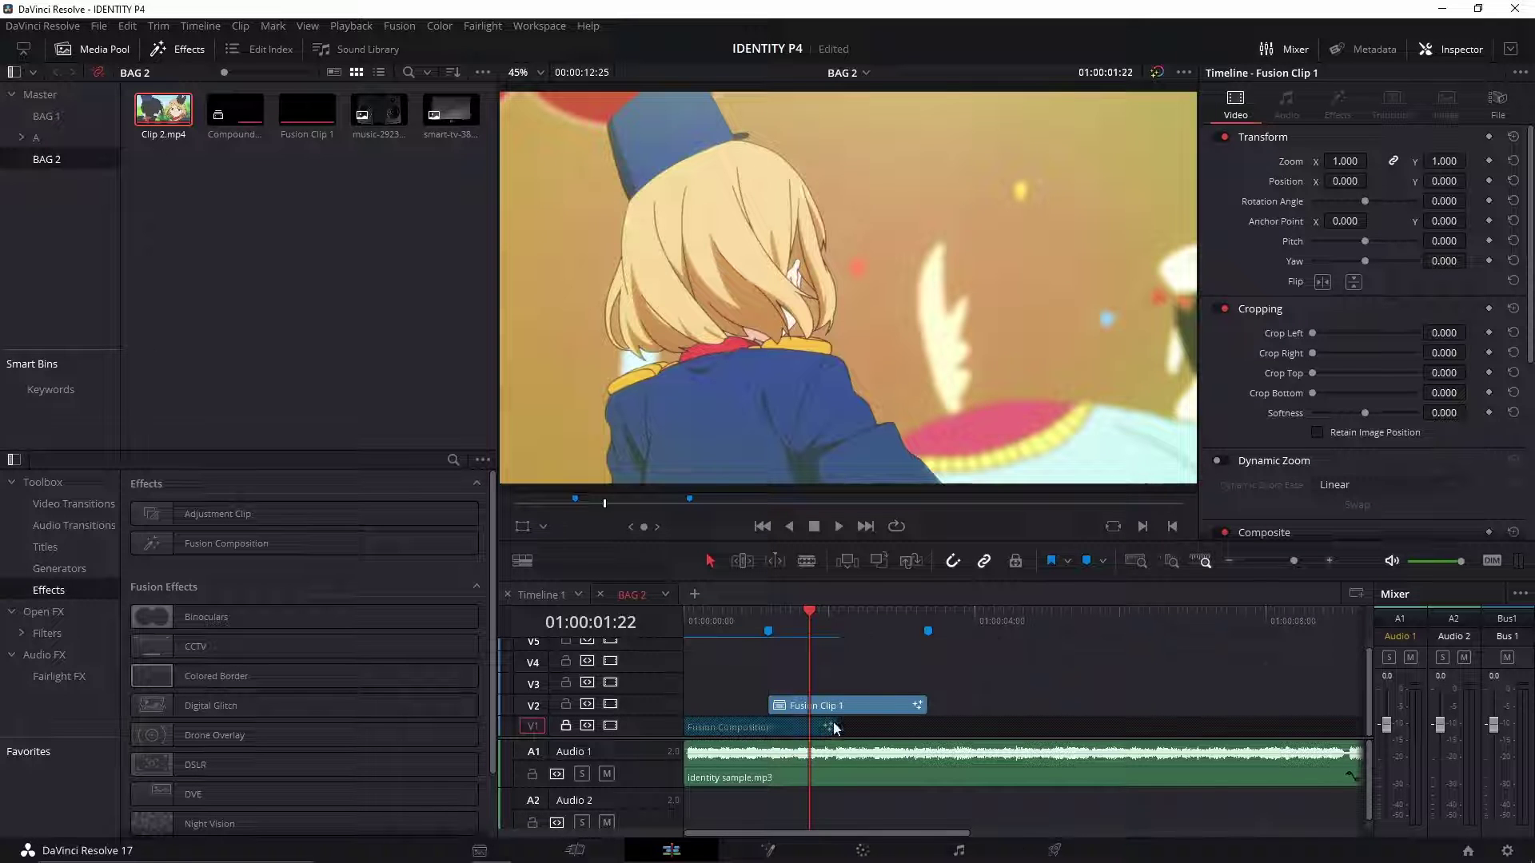
click(856, 708)
key(Delete)
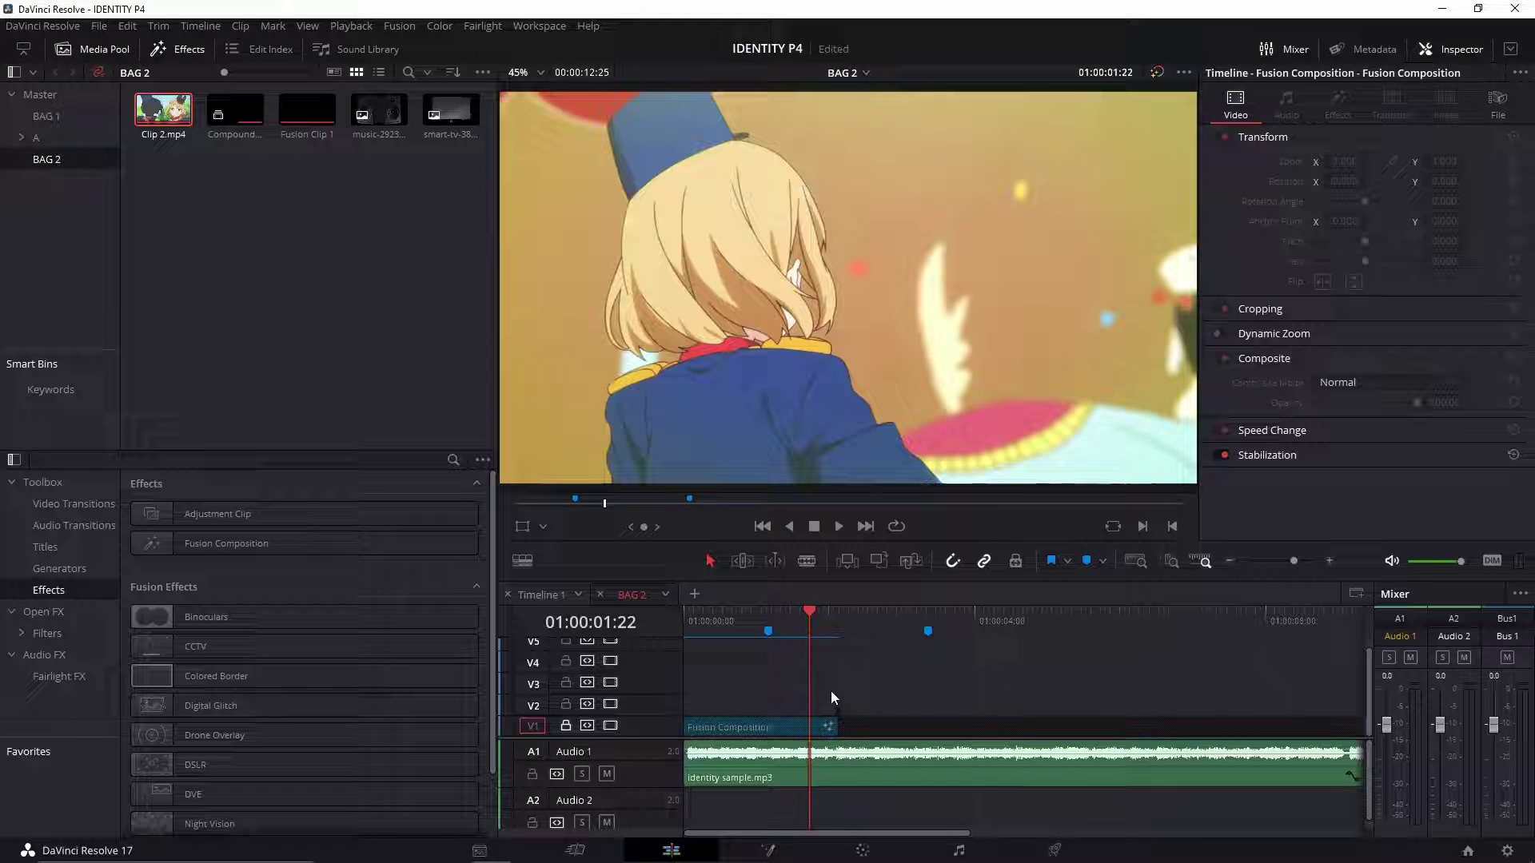
Step: Place Fusion Clip 1 from the BAG 2 bin on V2 as a test and delete it from the timeline
click(289, 131)
drag(289, 131, 887, 713)
click(900, 631)
click(967, 709)
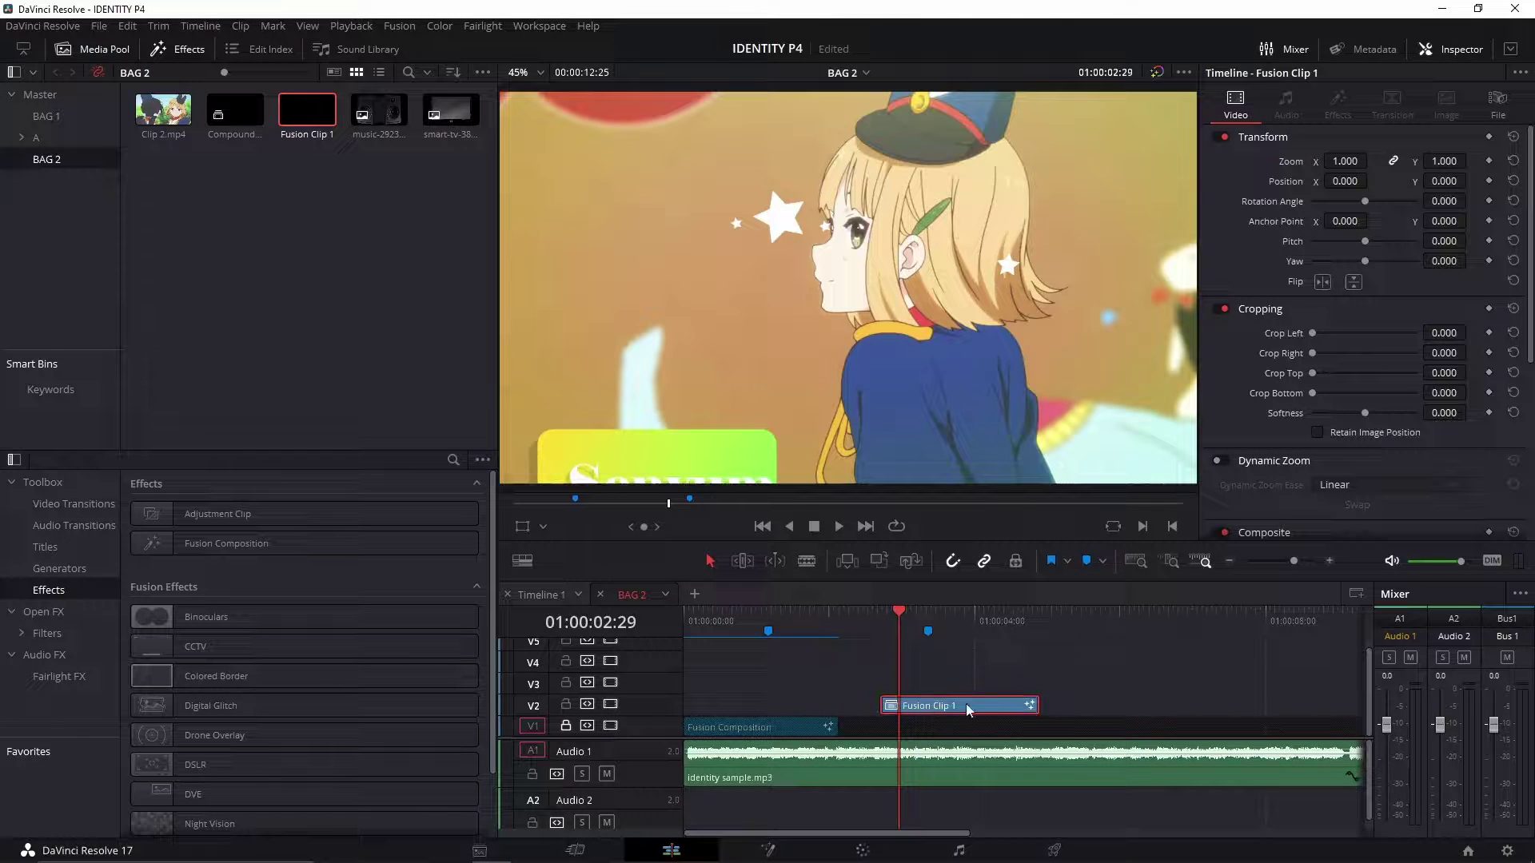
key(Delete)
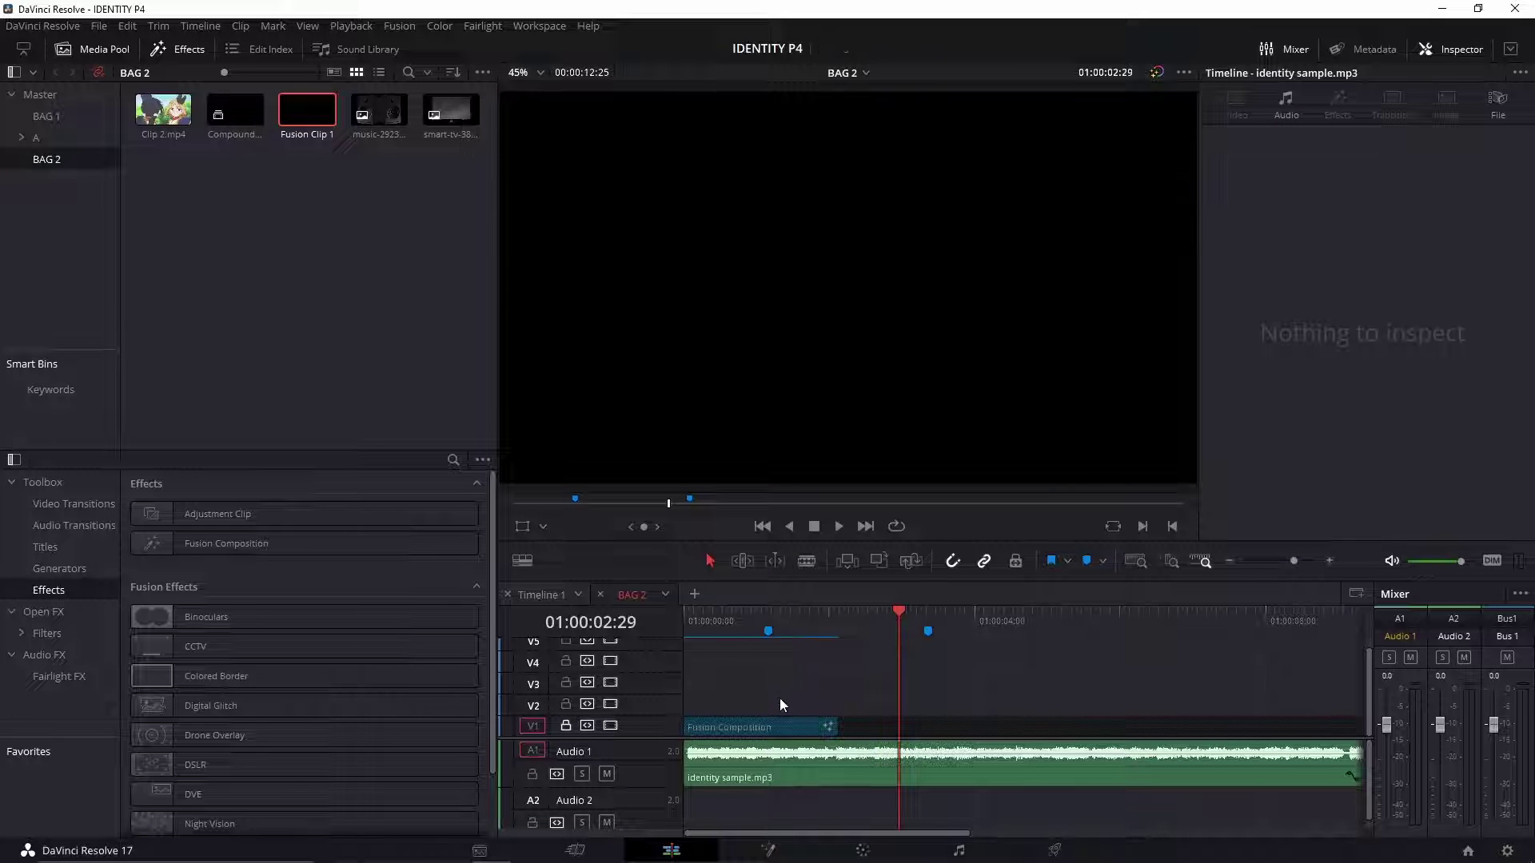
Step: Add a new Fusion Composition effect clip to V2 starting at Marker 1 (01:00:01:05)
click(315, 267)
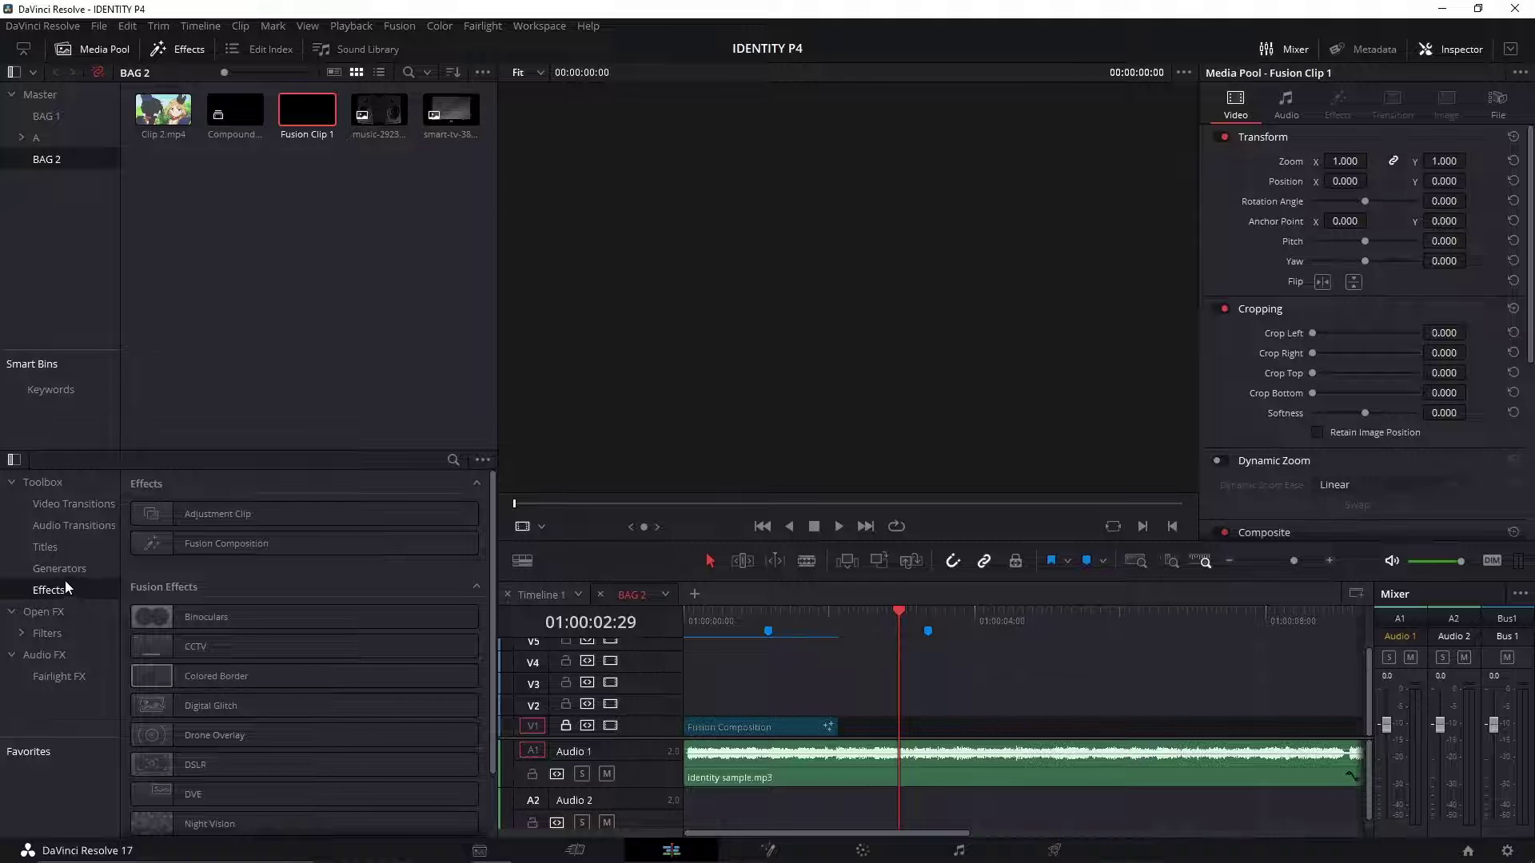
click(157, 558)
drag(172, 544, 770, 703)
click(773, 616)
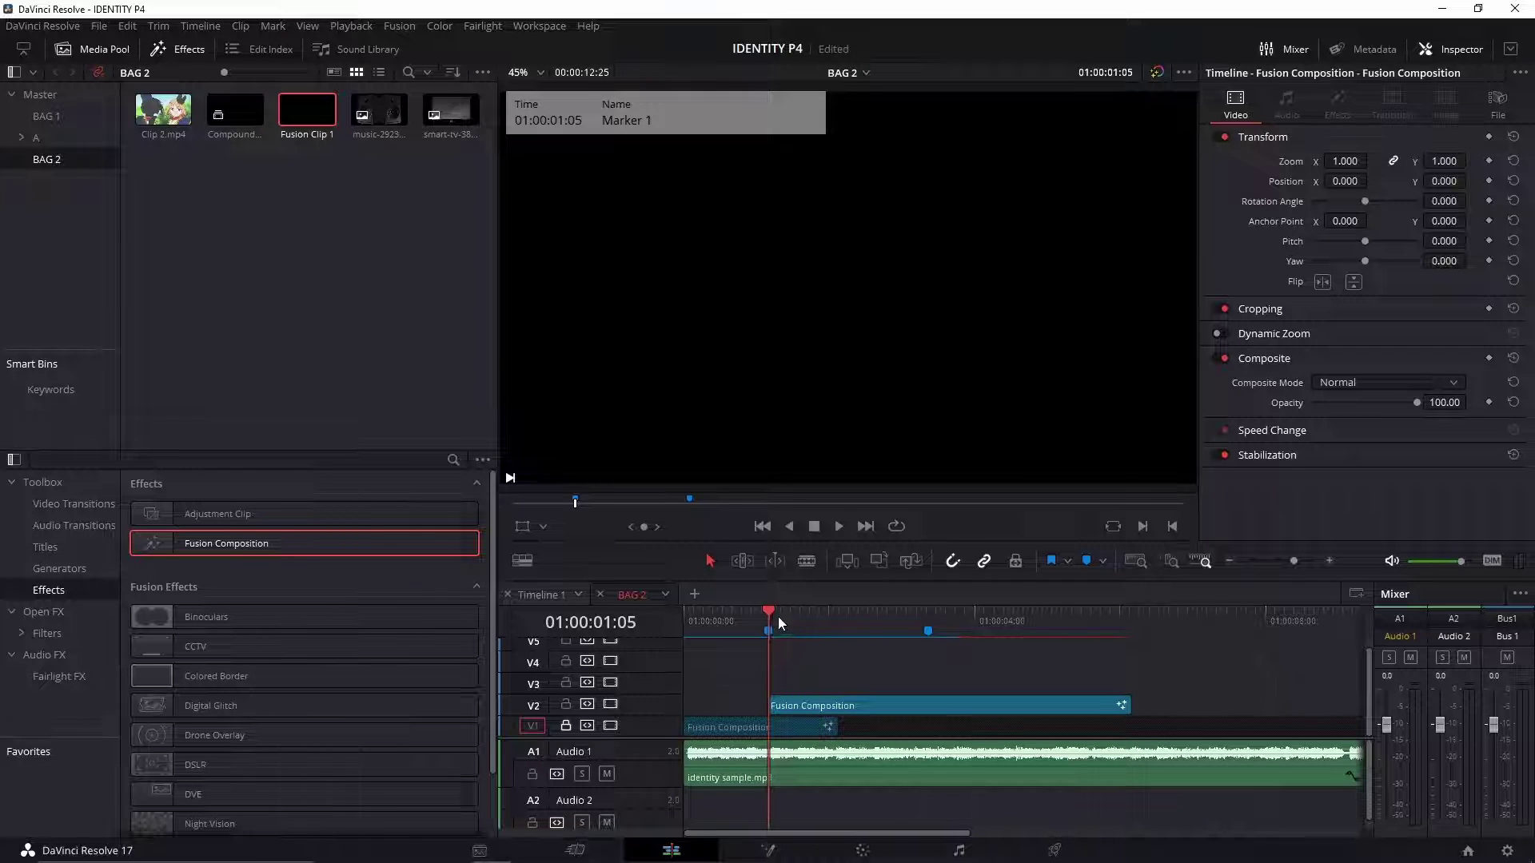
Step: Split the new Fusion Composition at Marker 2 (01:00:03:11), delete the part after it, and save the project
drag(778, 617, 929, 626)
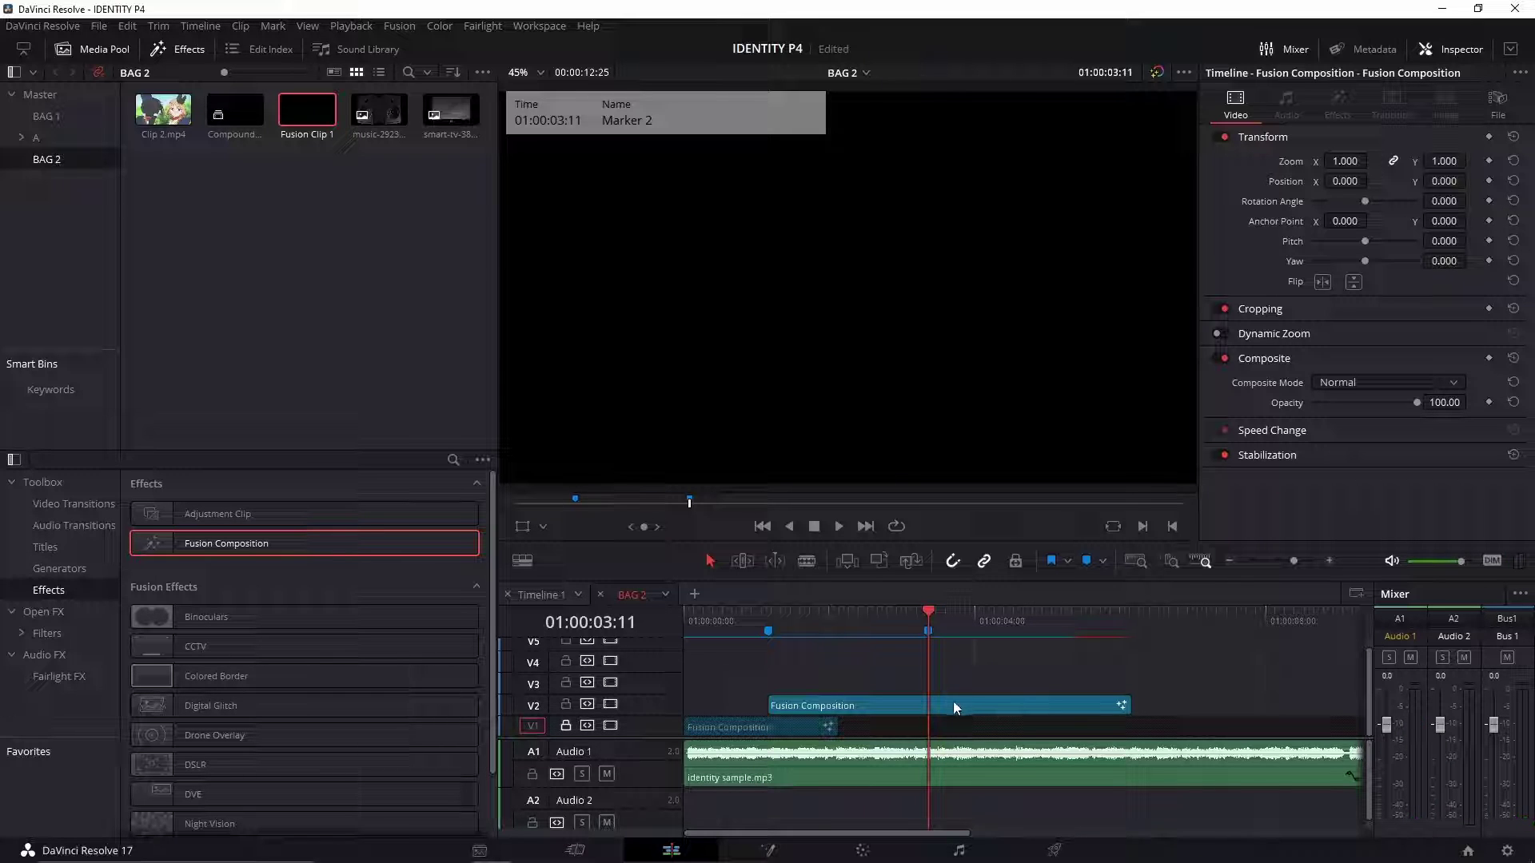
click(1120, 707)
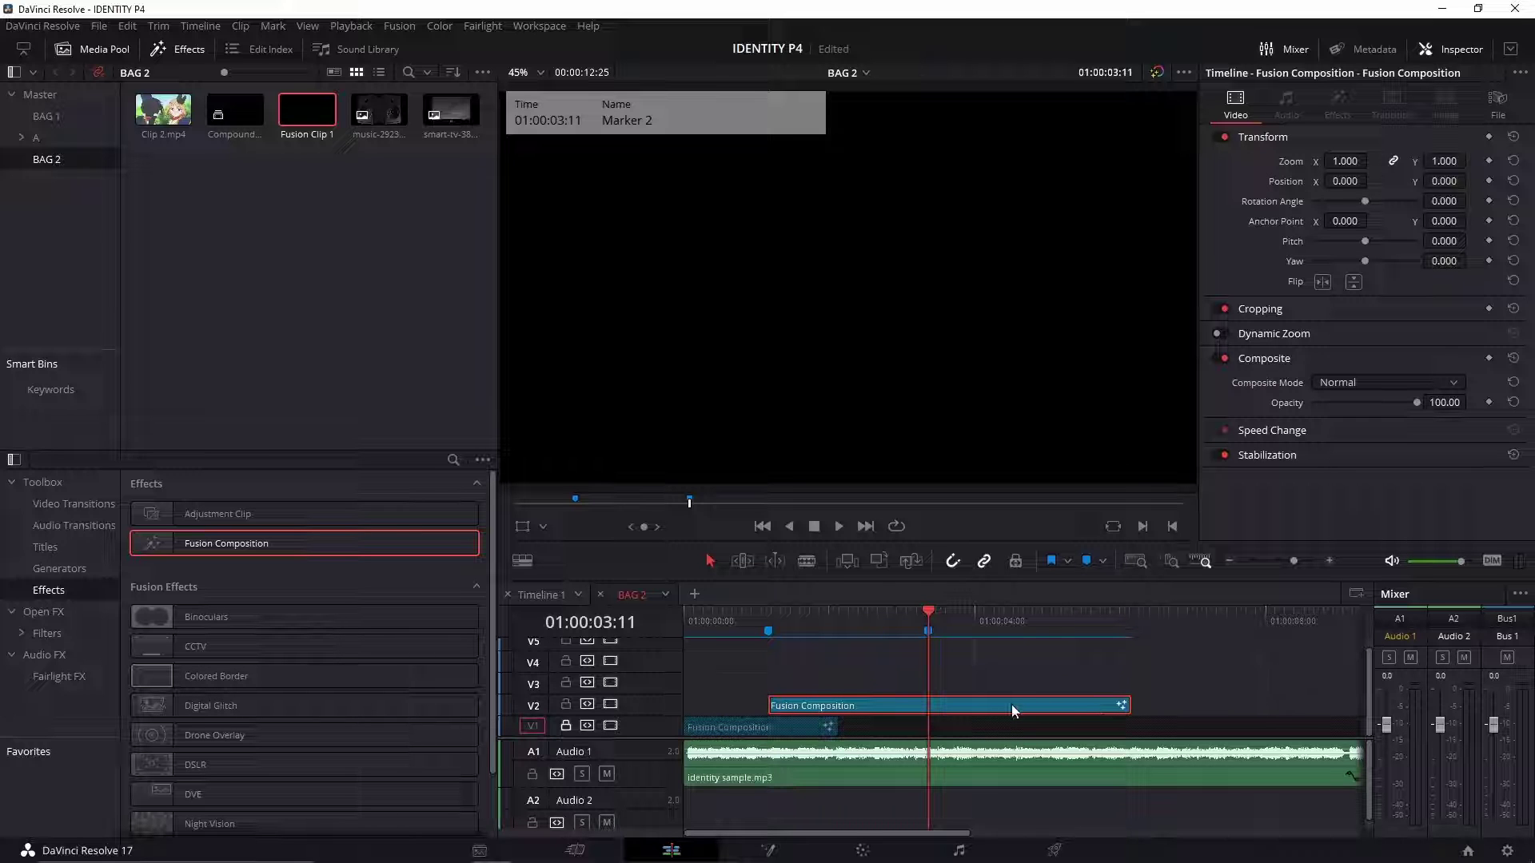
key(ctrl+b)
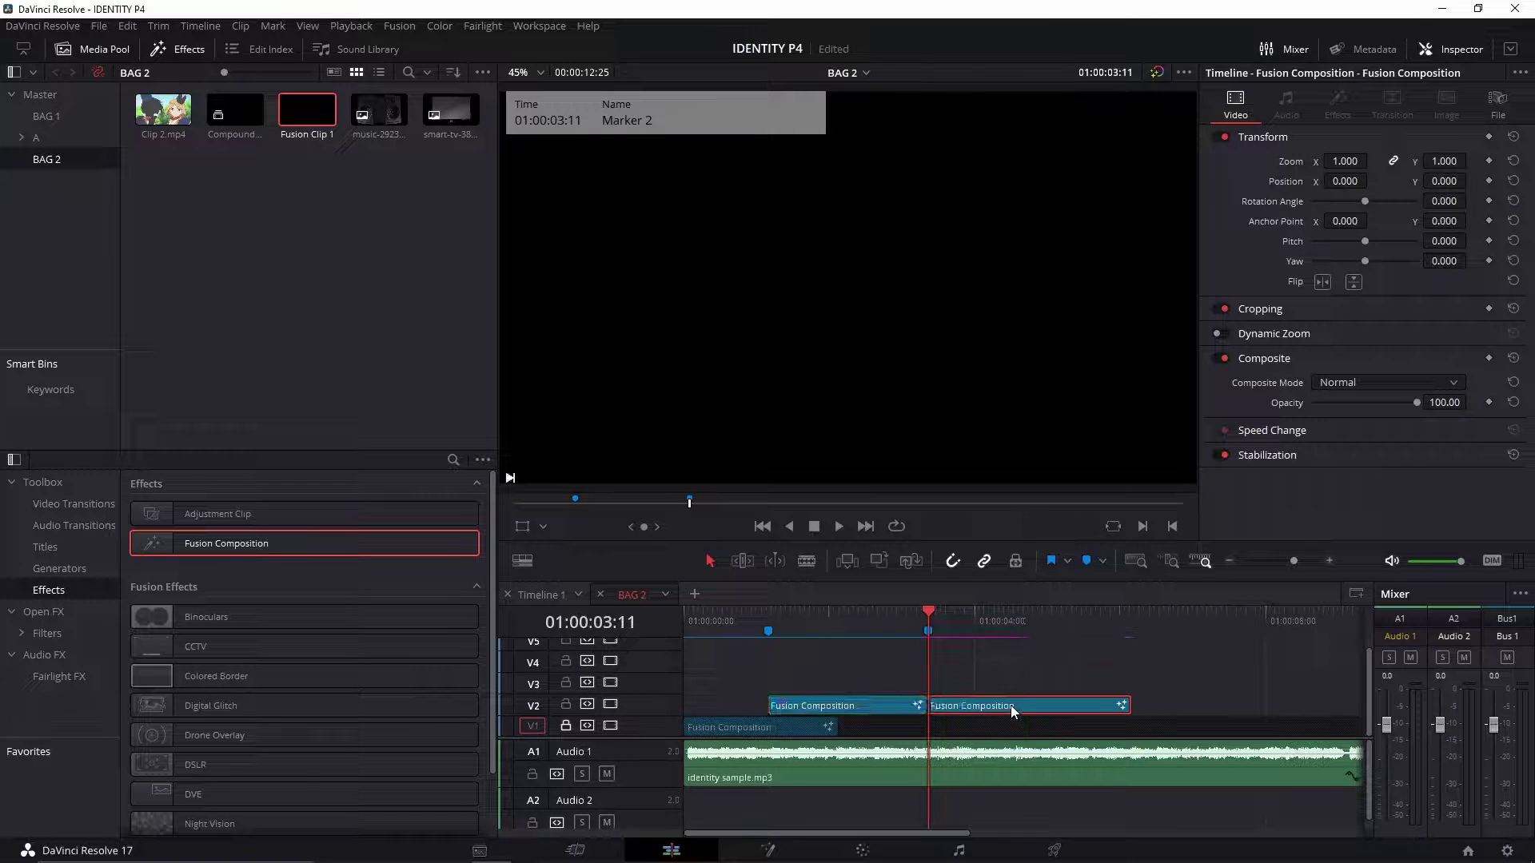
key(Delete)
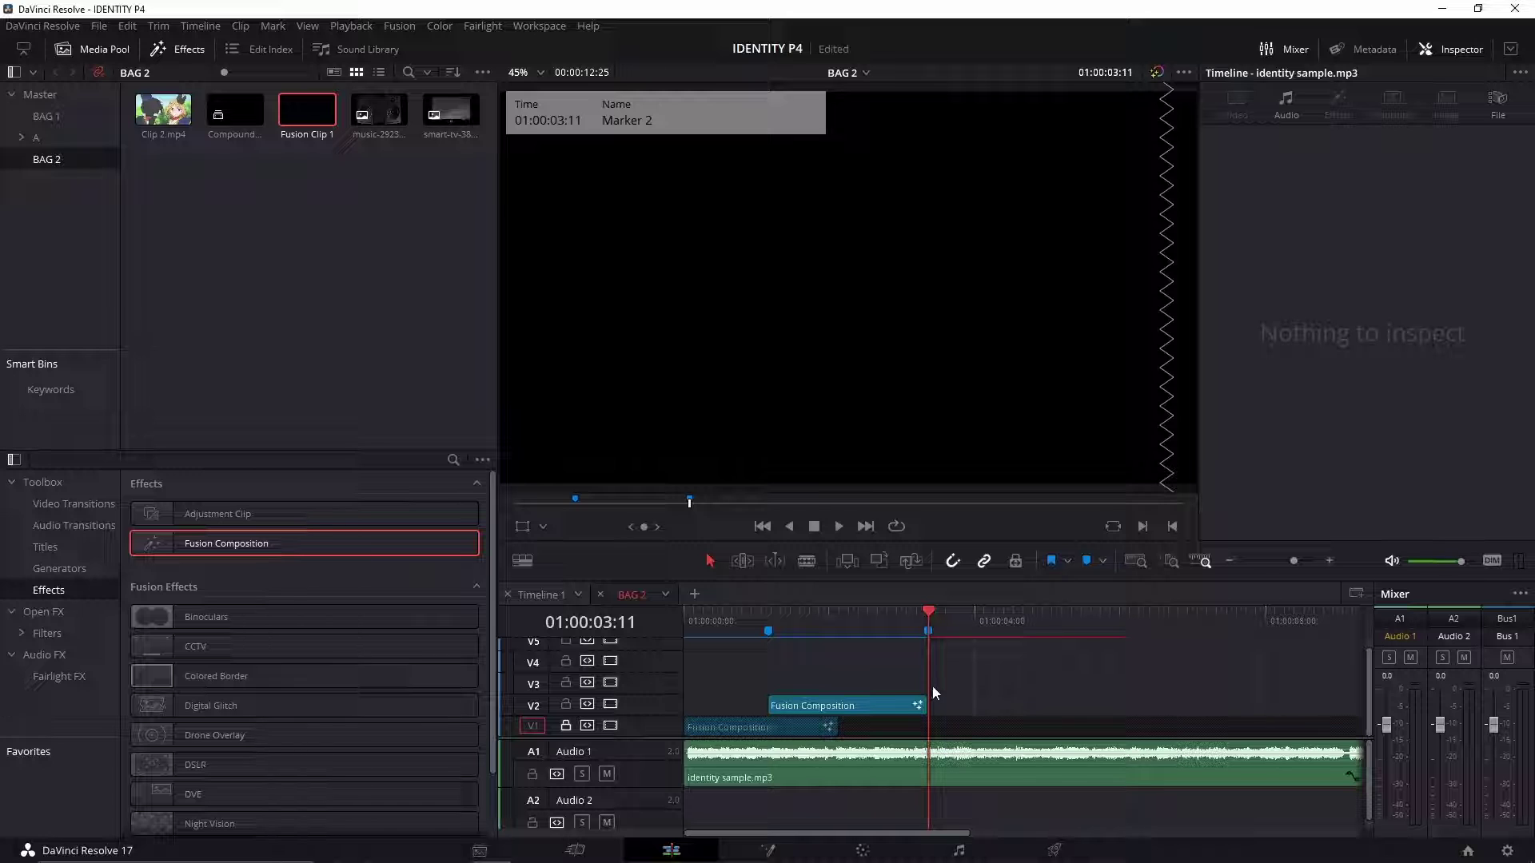
key(ctrl+s)
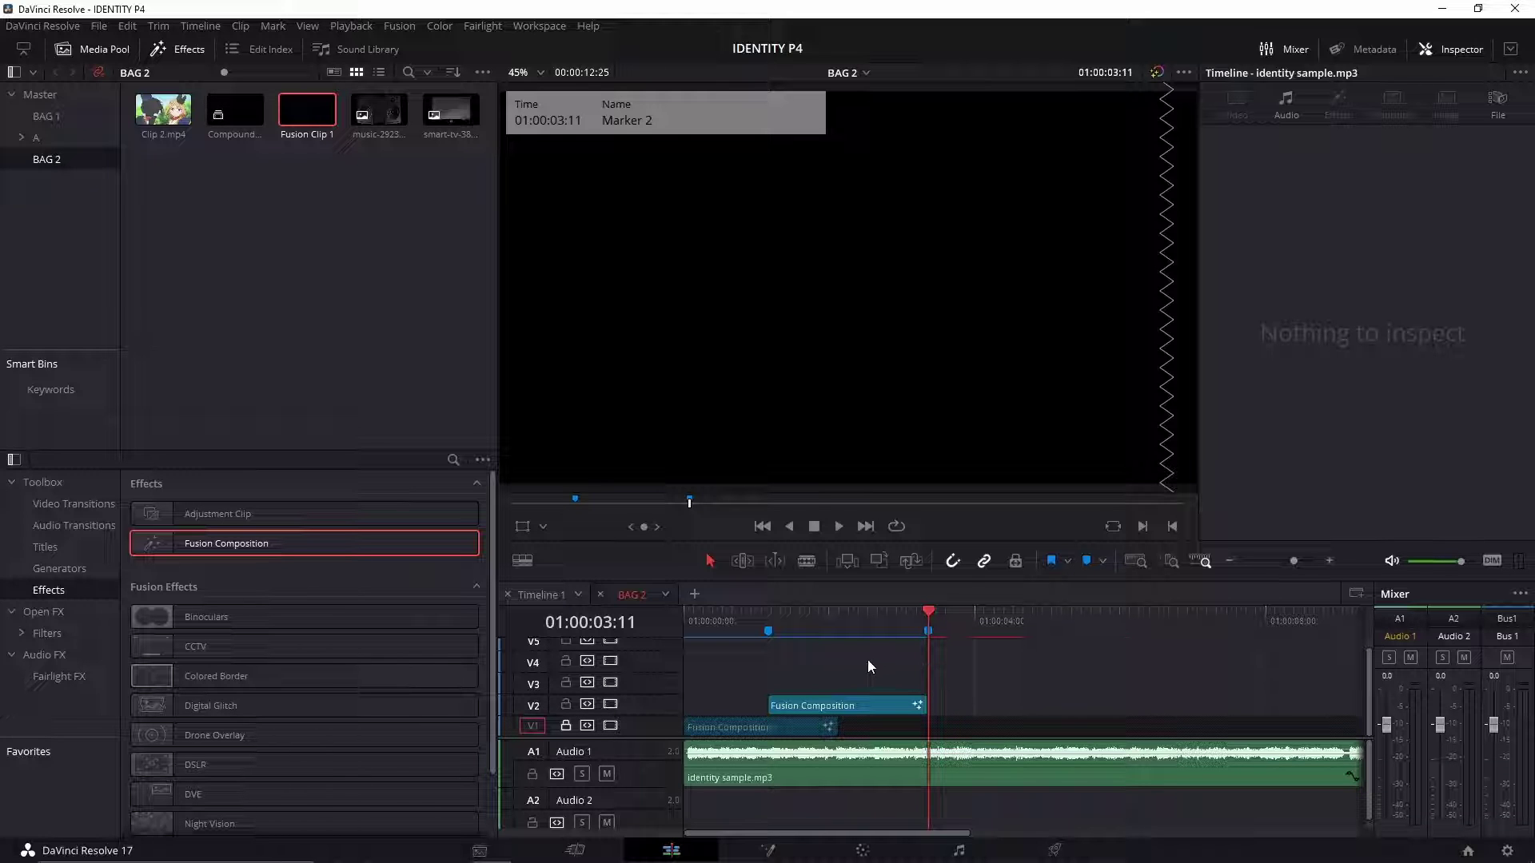
Step: Open the V2 Fusion Composition at 01:00:02:04 in the Fusion page and move MediaOut1 aside to free node space
key(Up)
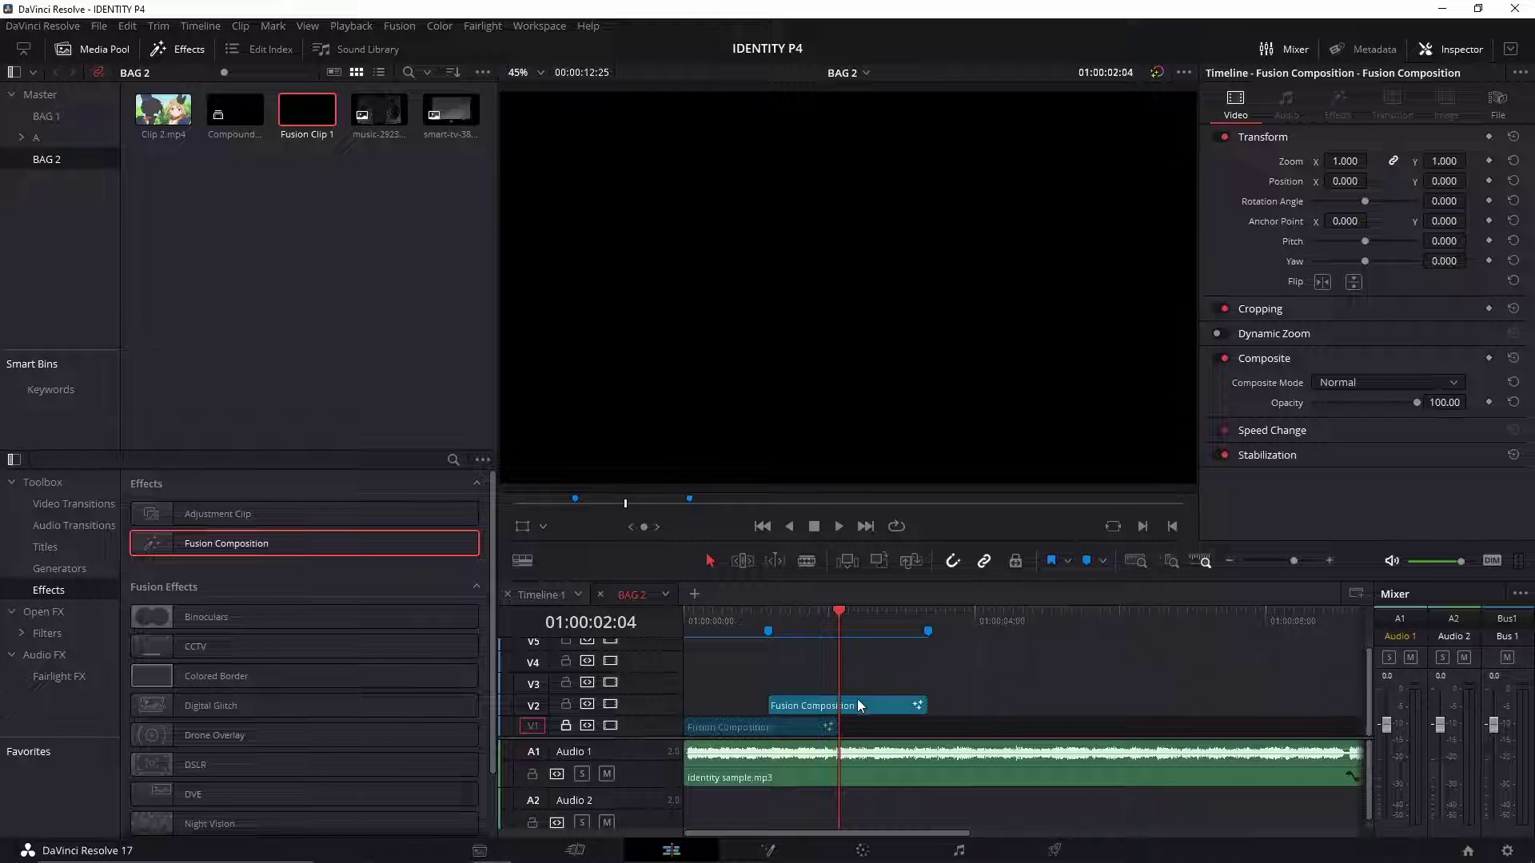
click(769, 849)
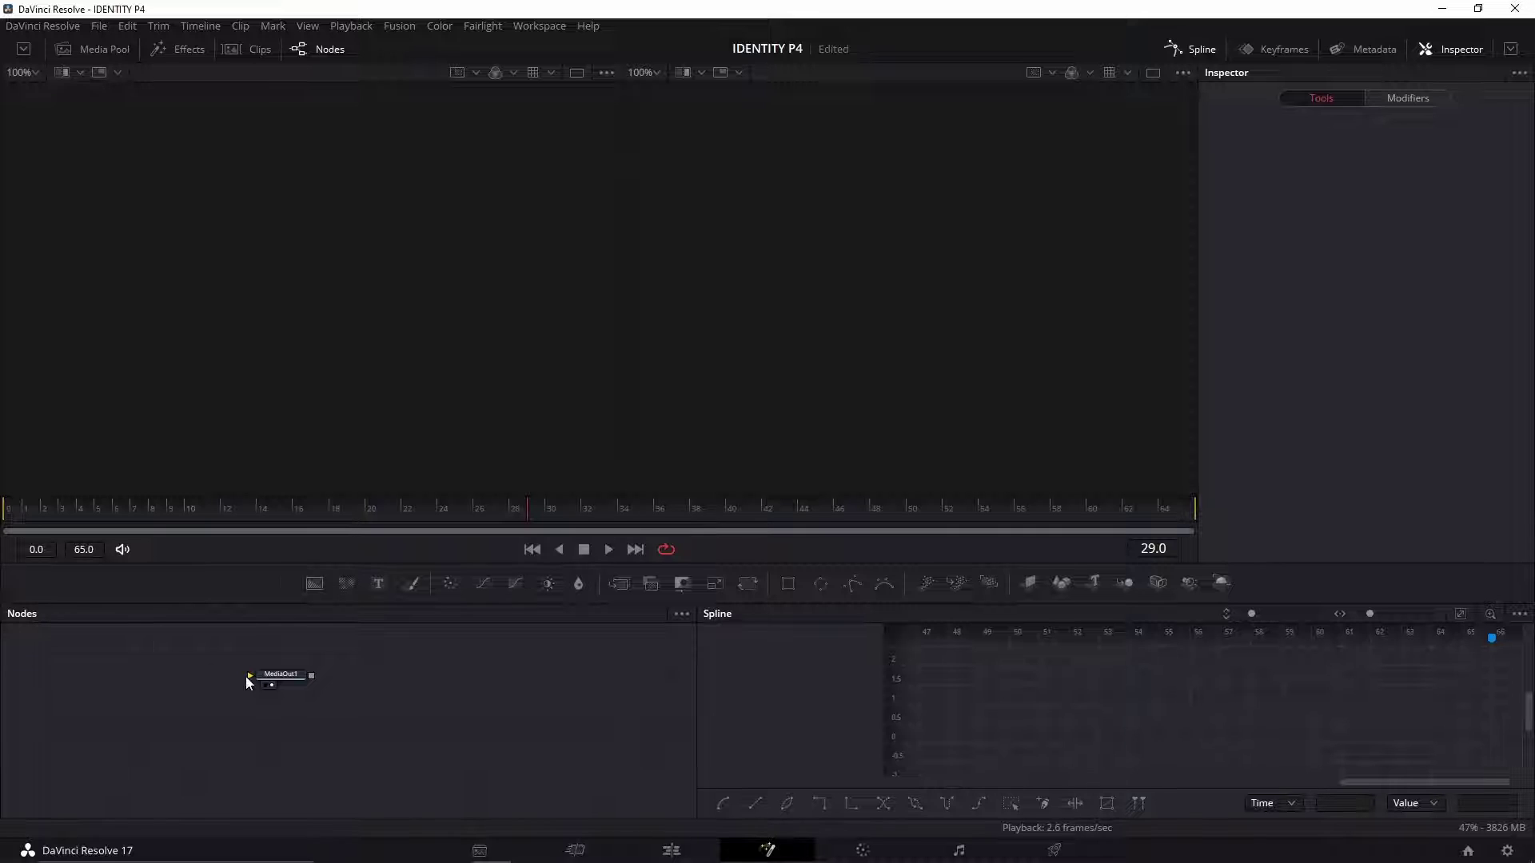
drag(302, 681, 631, 754)
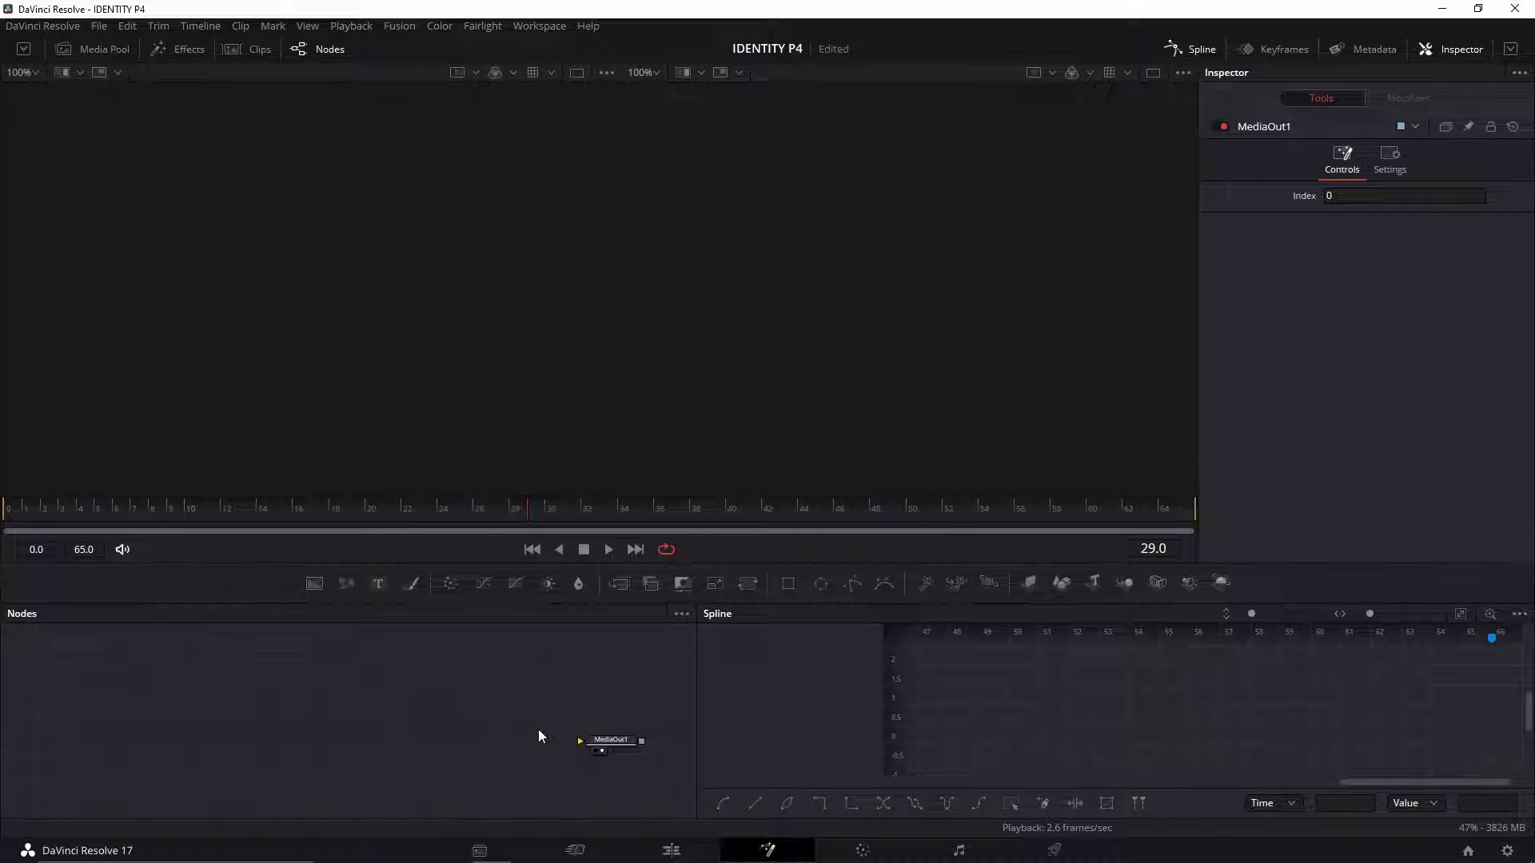
Step: Show the media pool's BAG 2 bin in the Fusion page and scrub the empty composition to frame 23
click(104, 52)
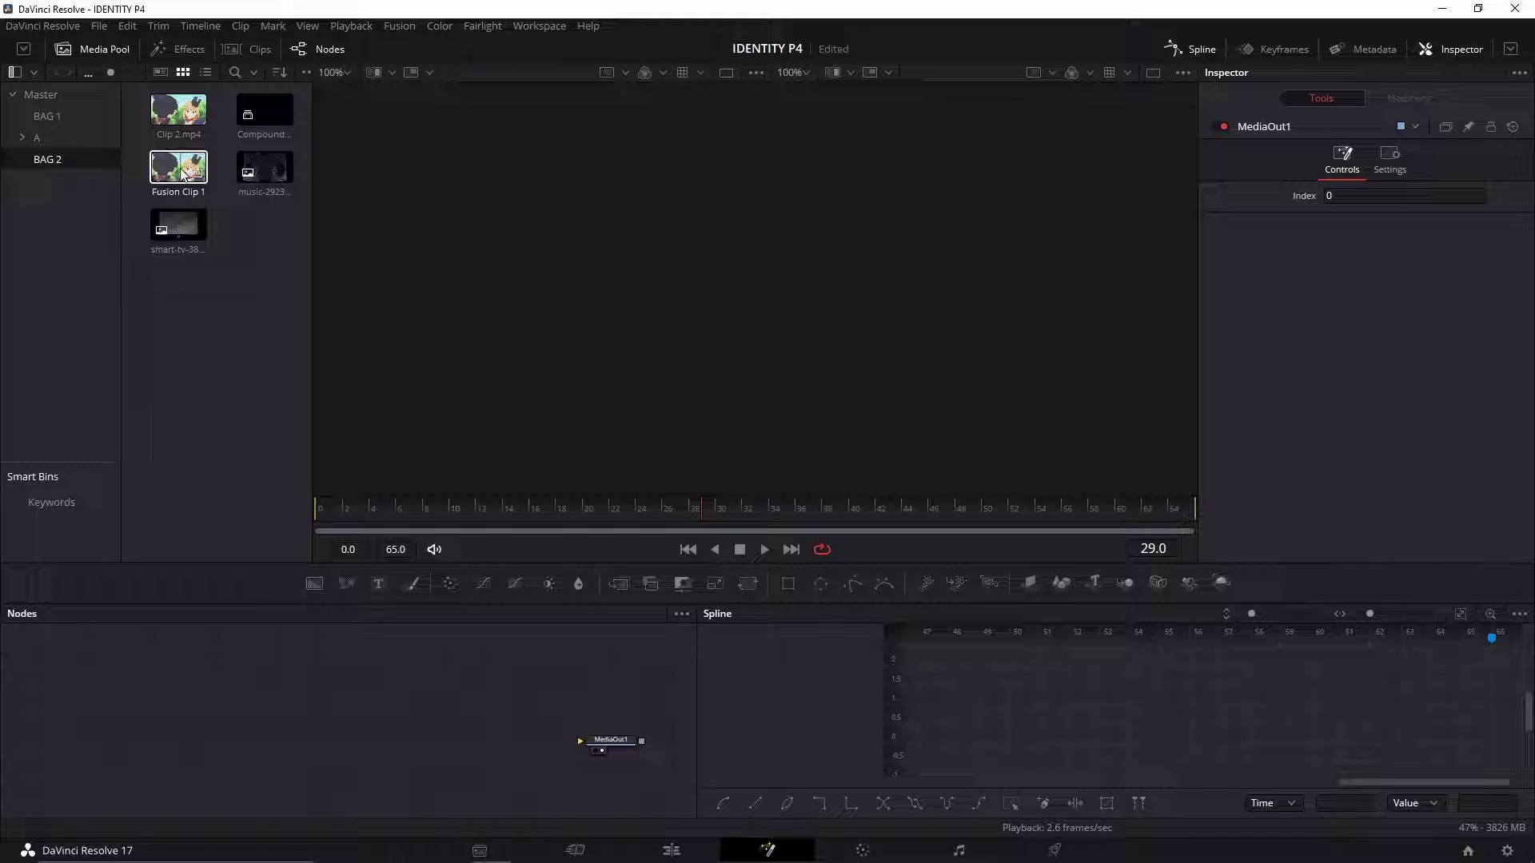
drag(170, 176, 222, 618)
click(314, 516)
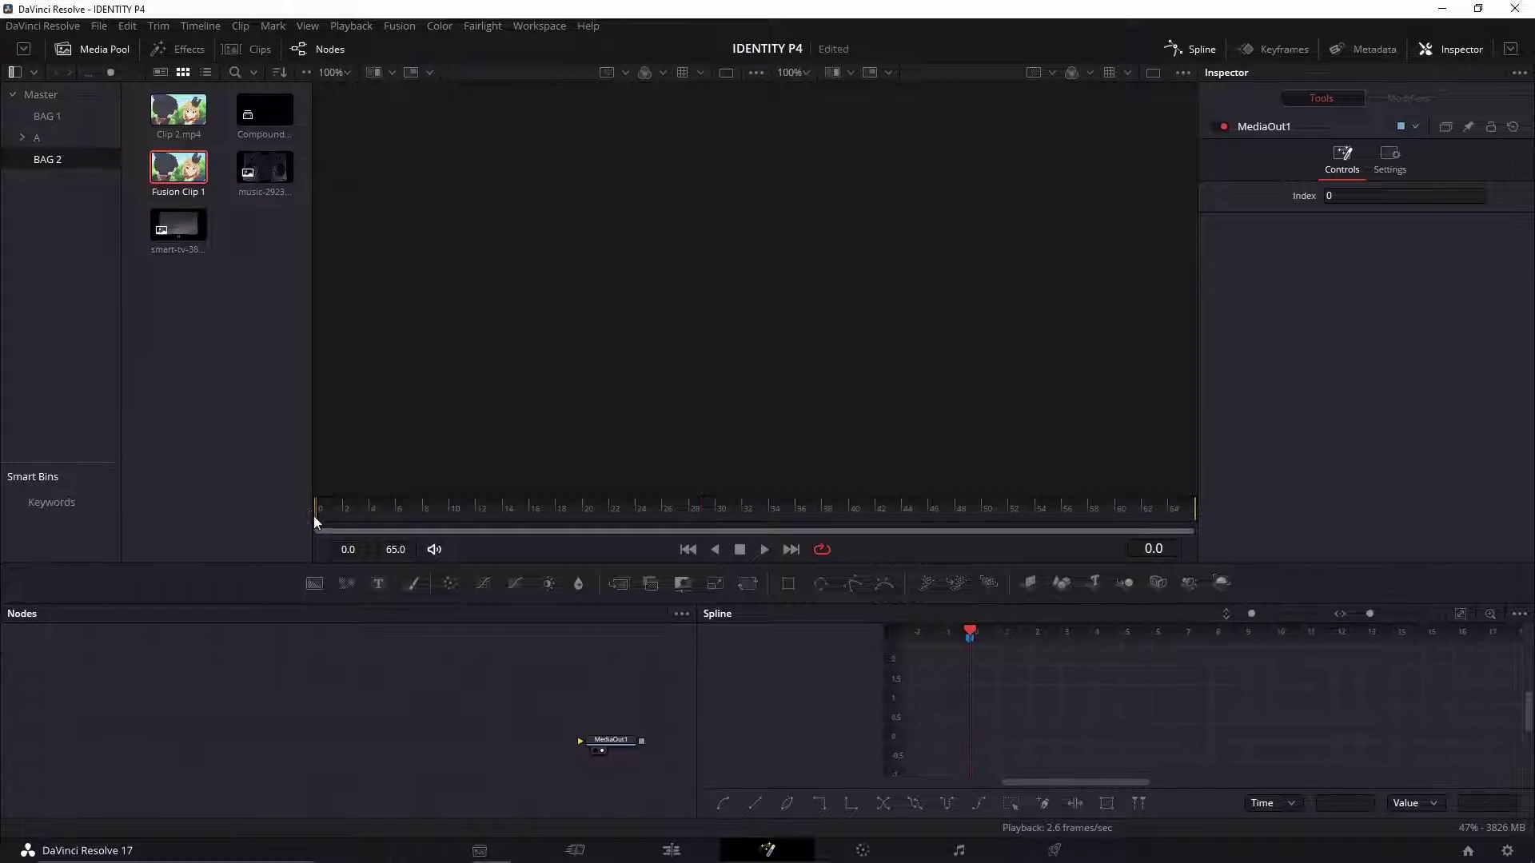
drag(341, 516, 627, 505)
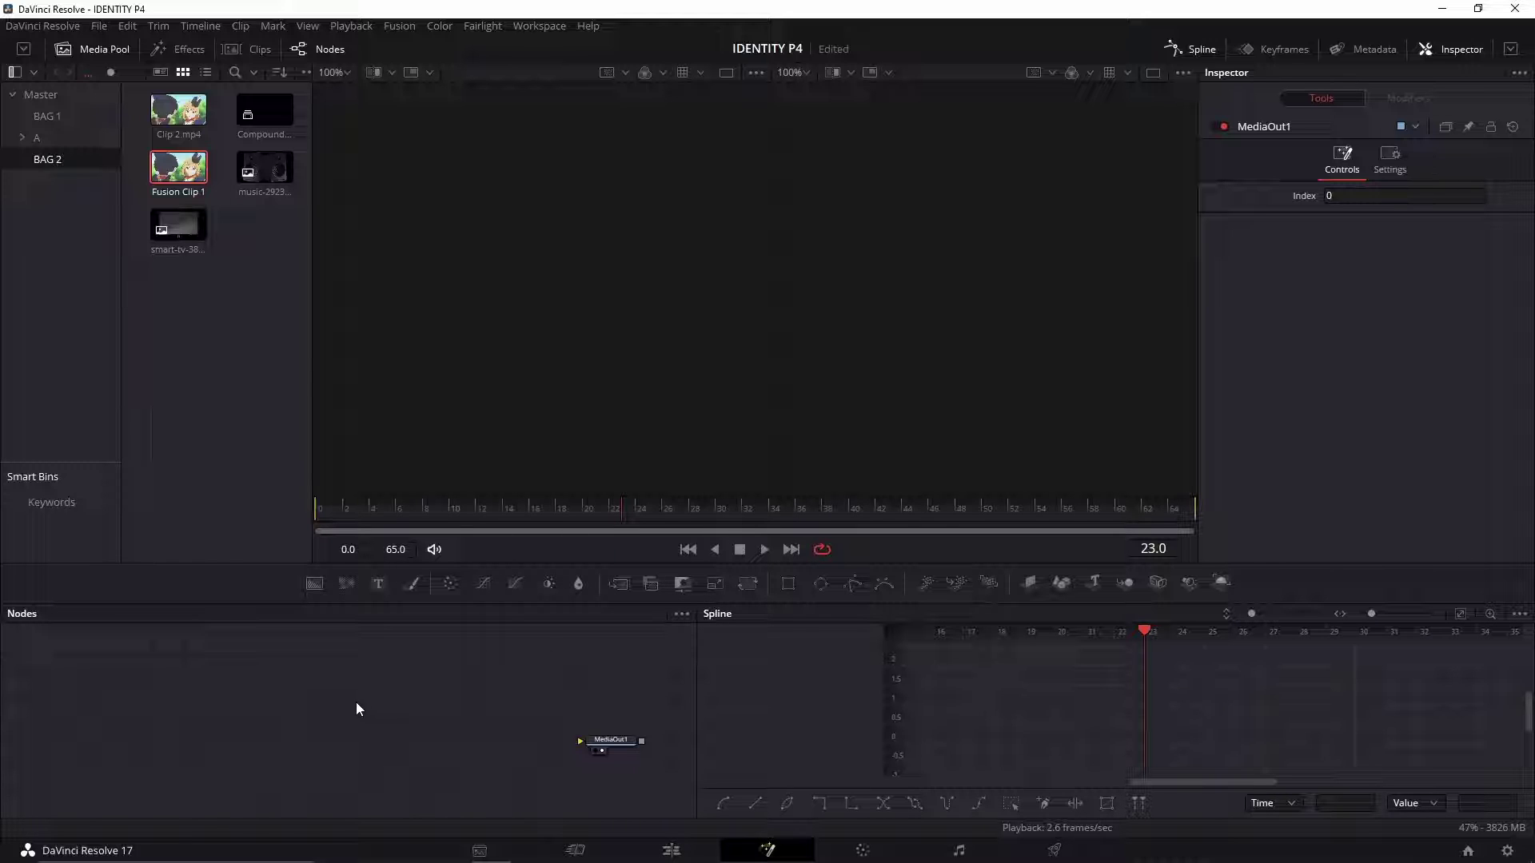
Step: Add a Media In node to the composition and set its audio track to Timeline Audio [BAG 2]
key(shift+space)
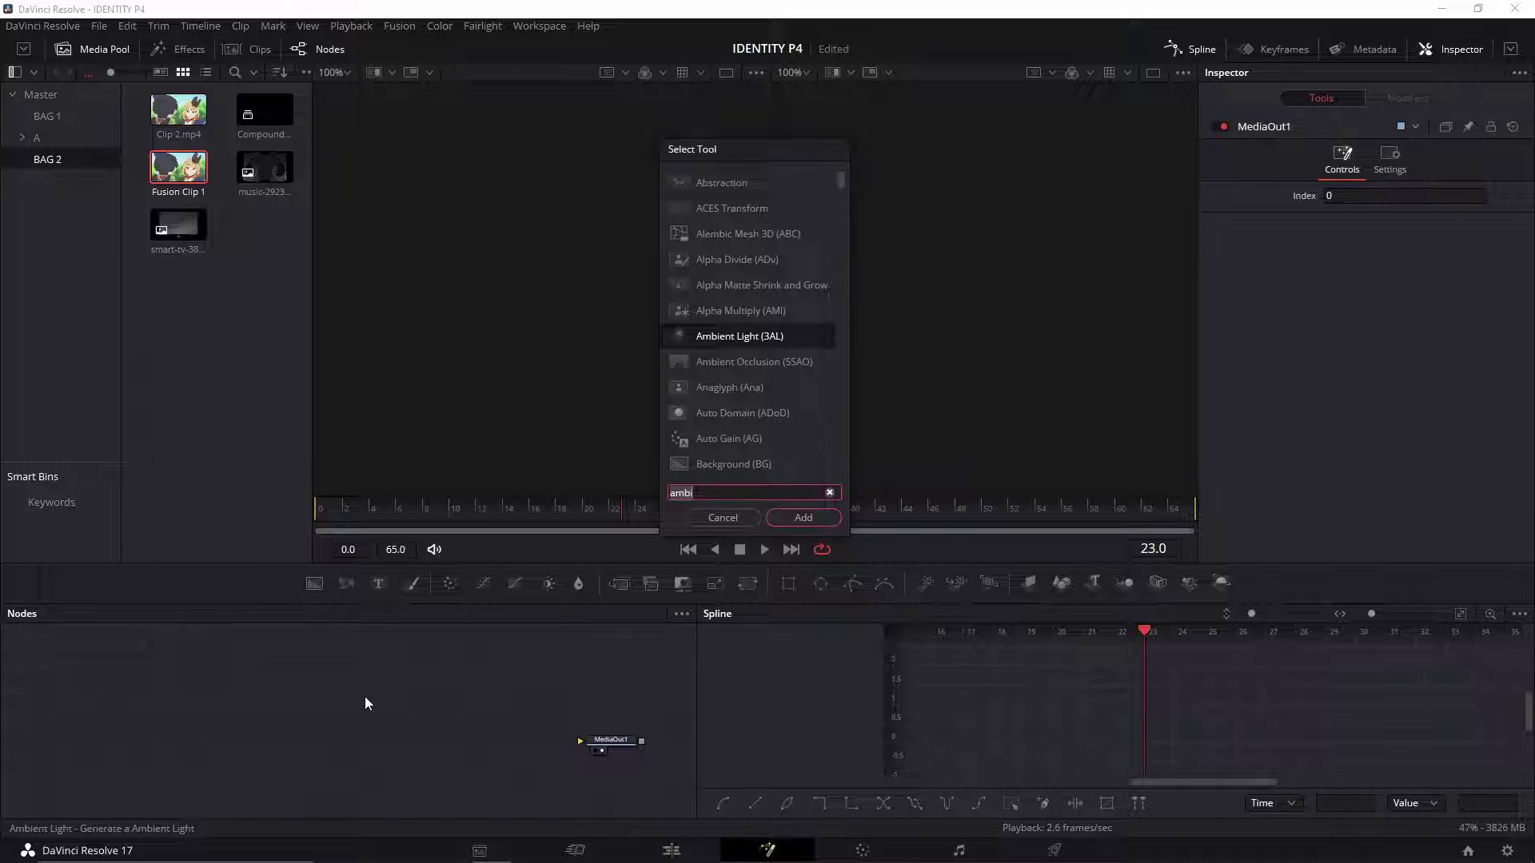
text(med)
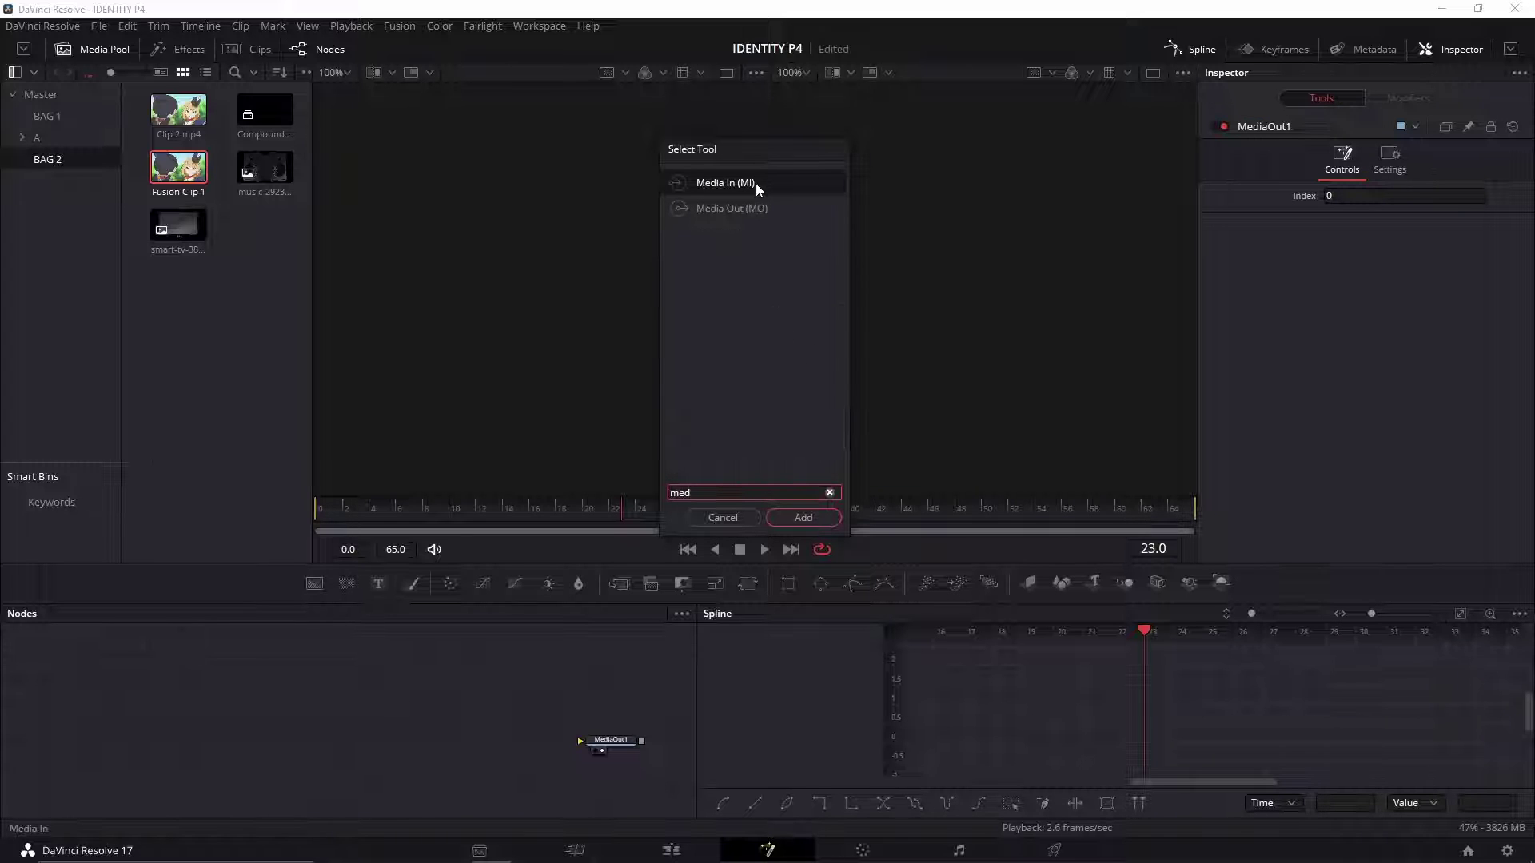
click(803, 518)
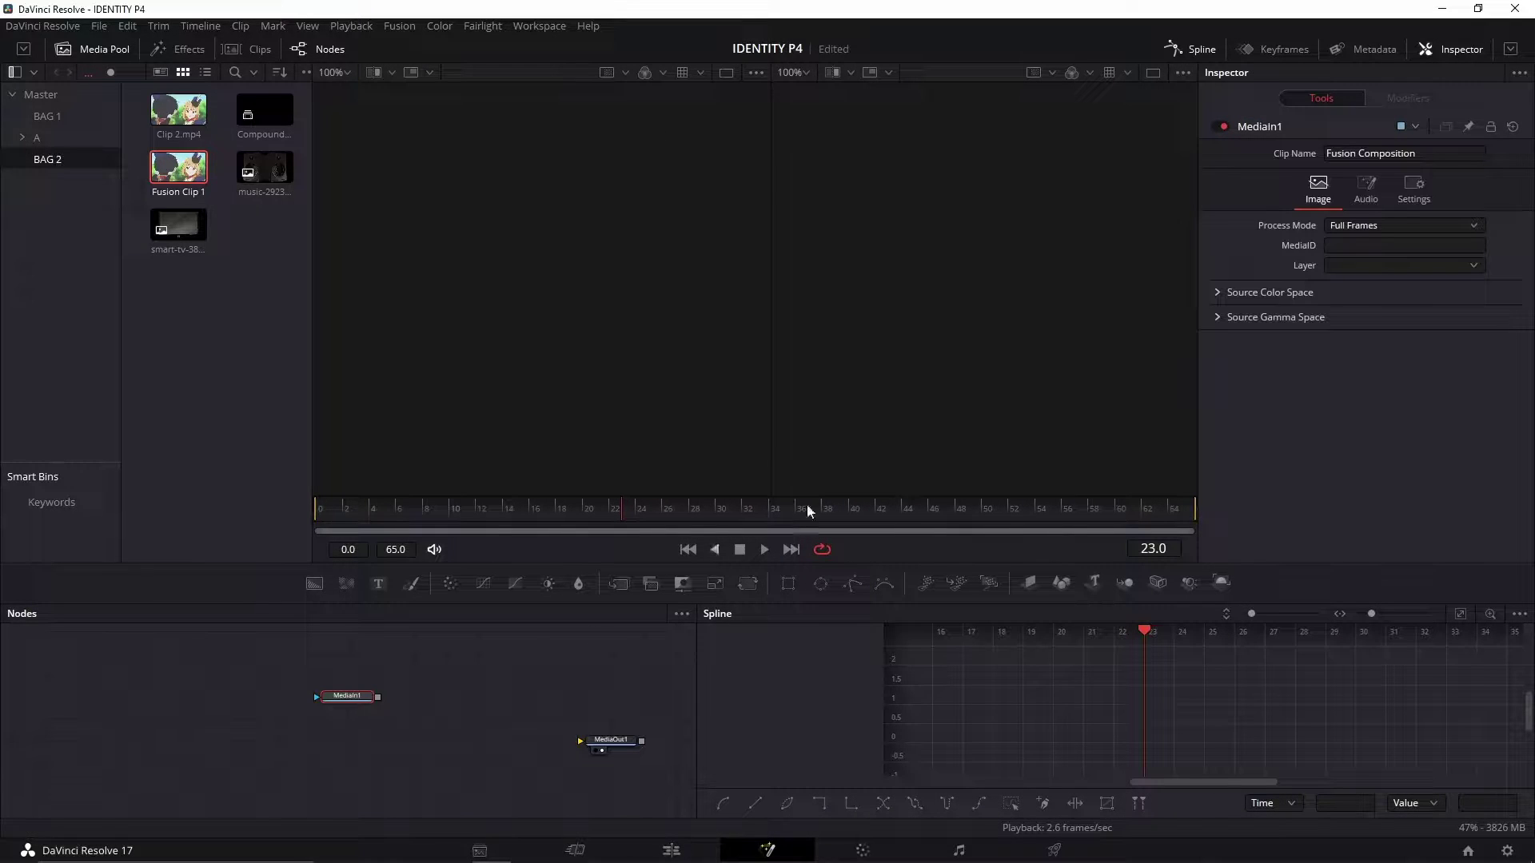
click(1366, 190)
click(1379, 226)
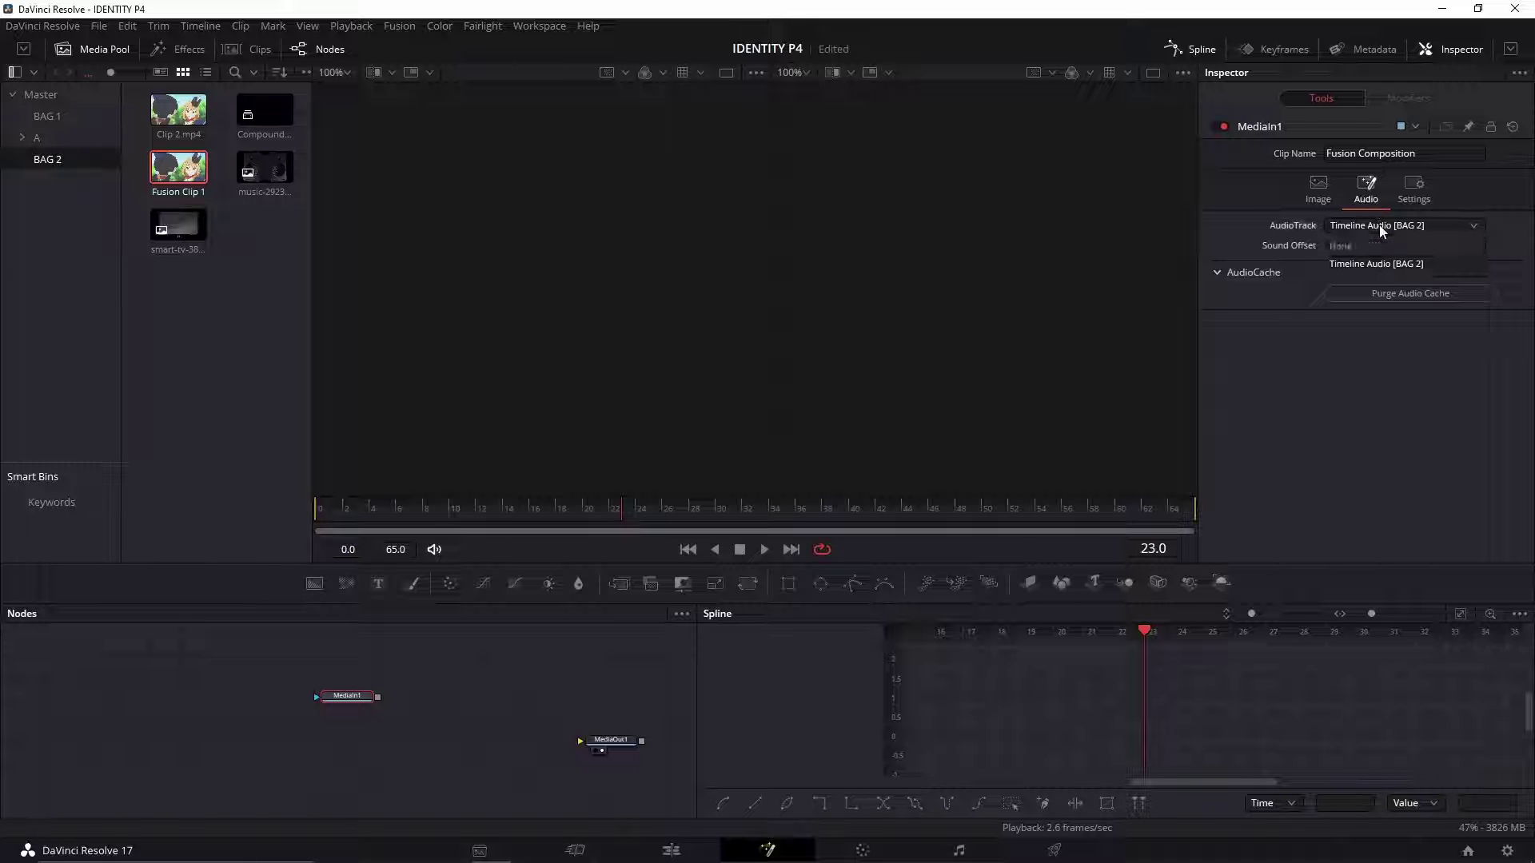
click(1354, 264)
Step: Play the composition from frame 0 to check the timeline audio, and return to frame 0
click(339, 516)
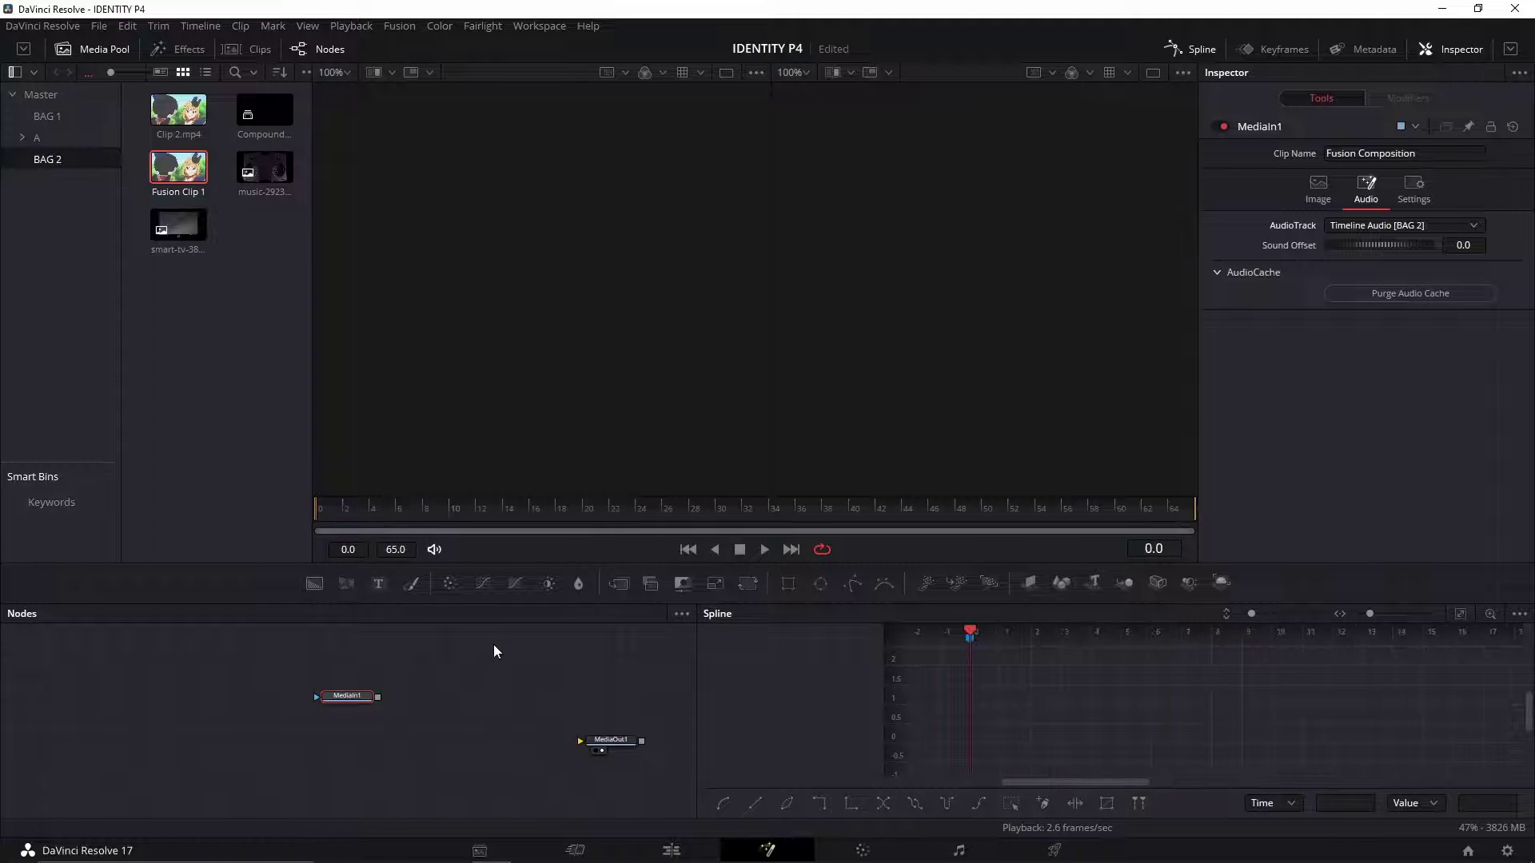
key(space)
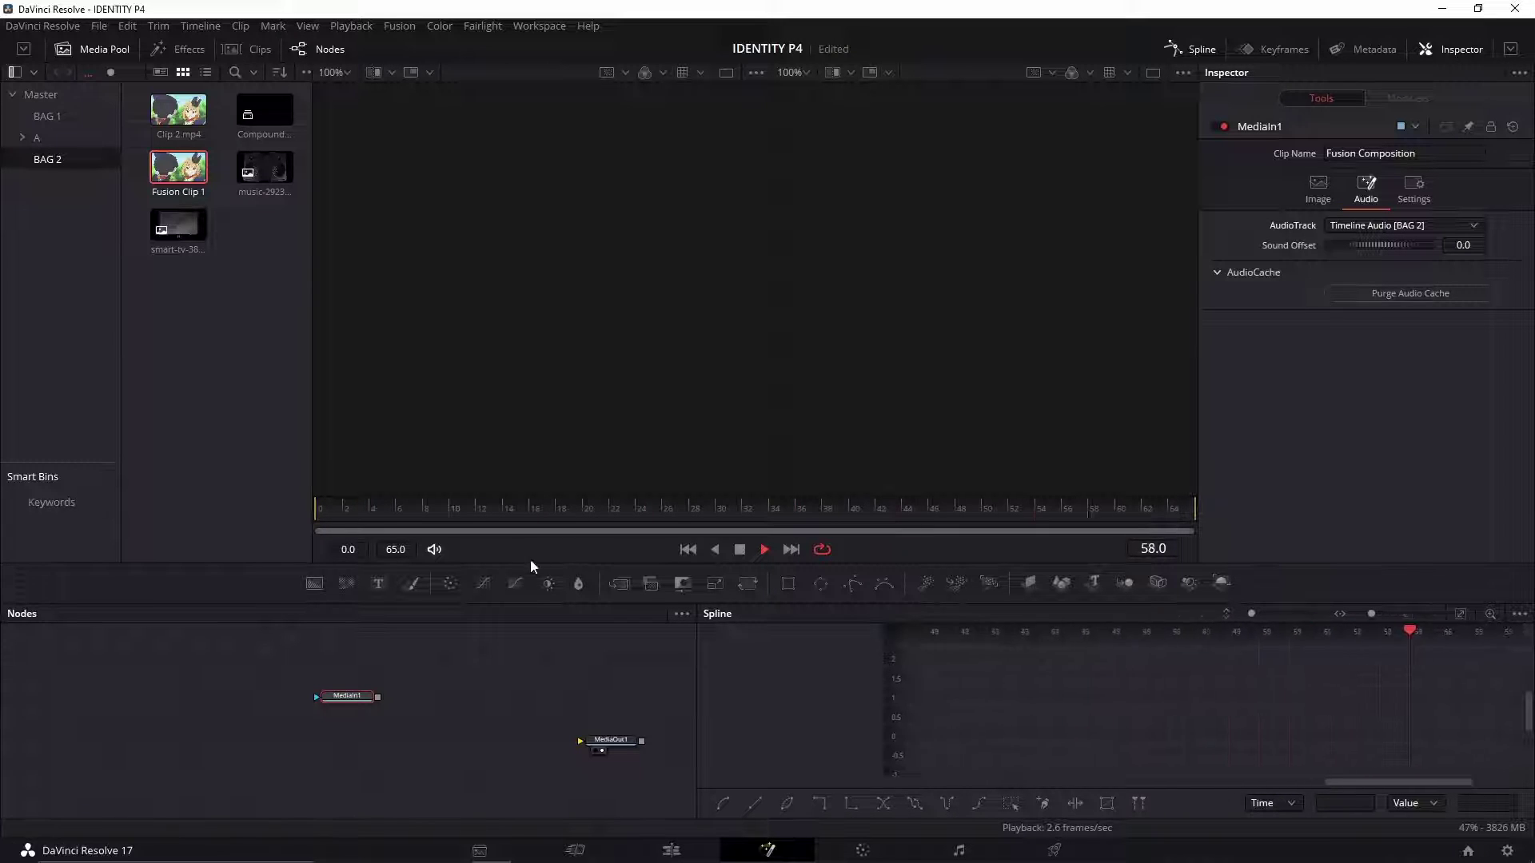
click(330, 525)
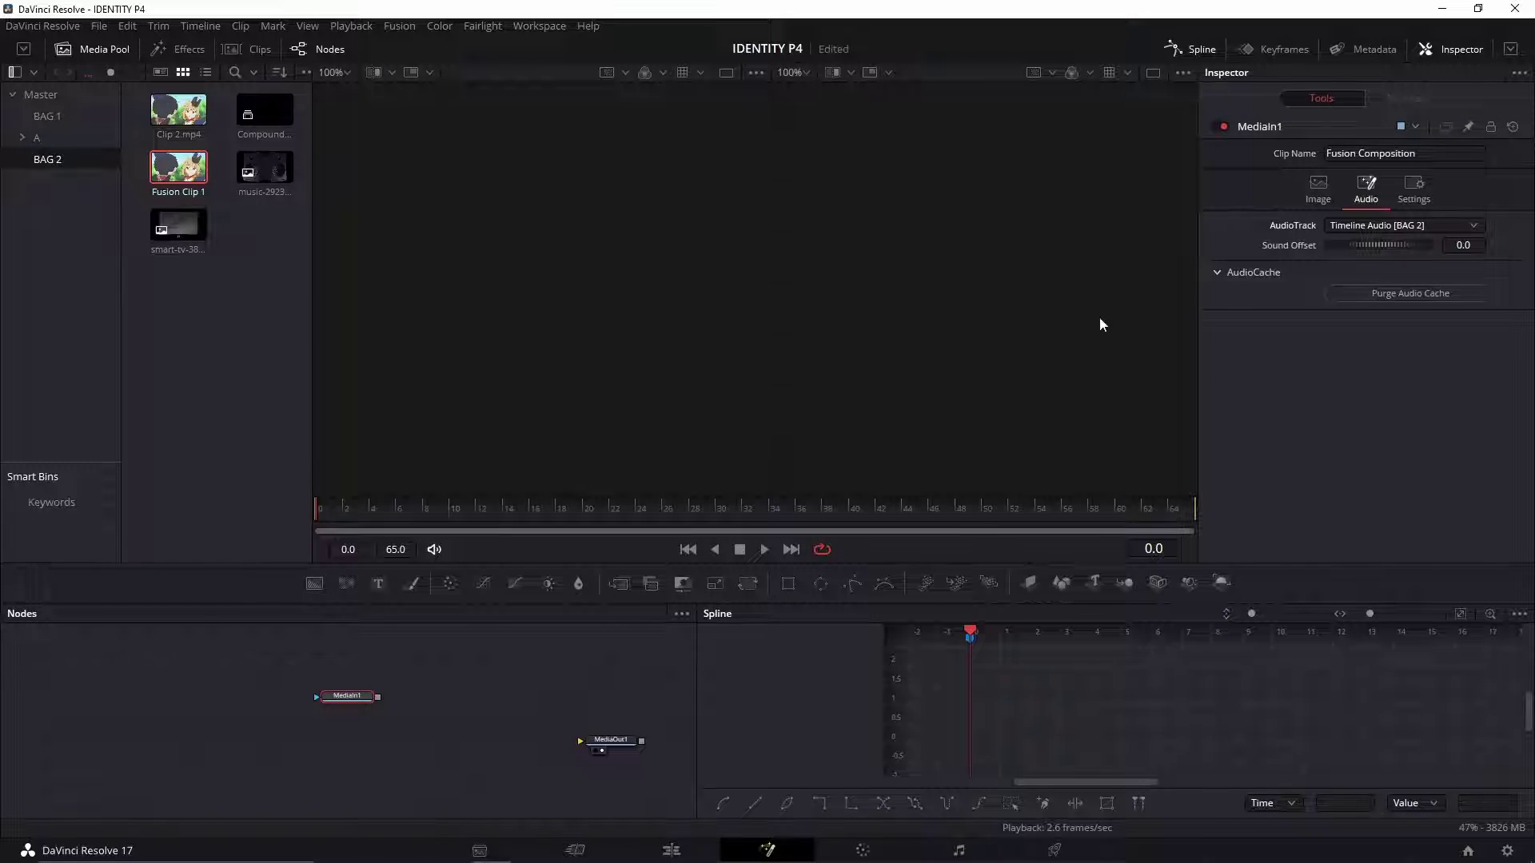
Step: Purge MediaIn1's audio cache for another playback check, and mute the playback audio with the playhead back at frame 0
click(1410, 294)
key(space)
key(space)
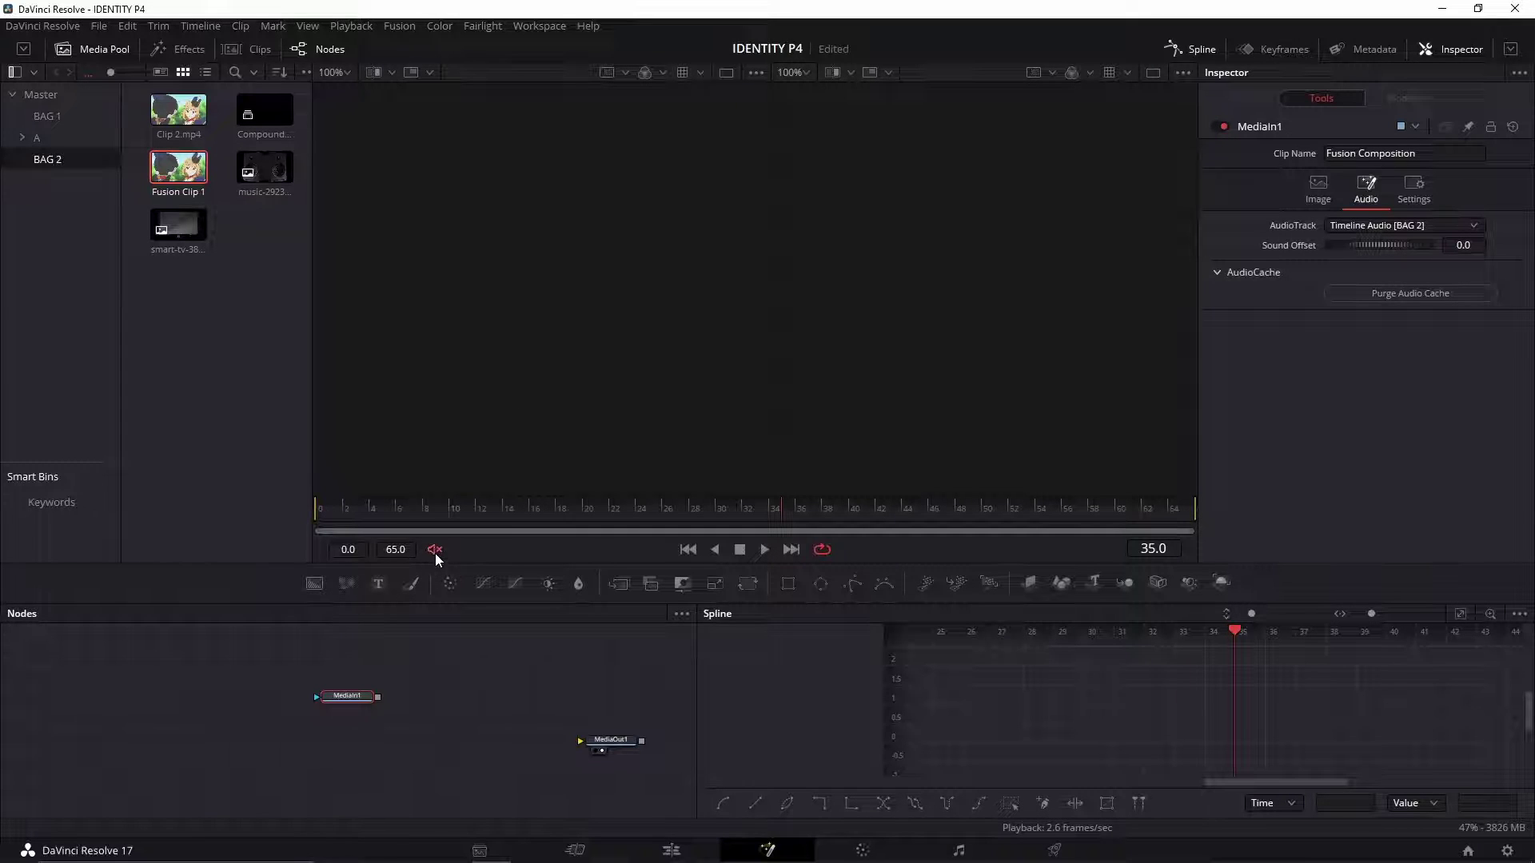
drag(348, 516, 320, 515)
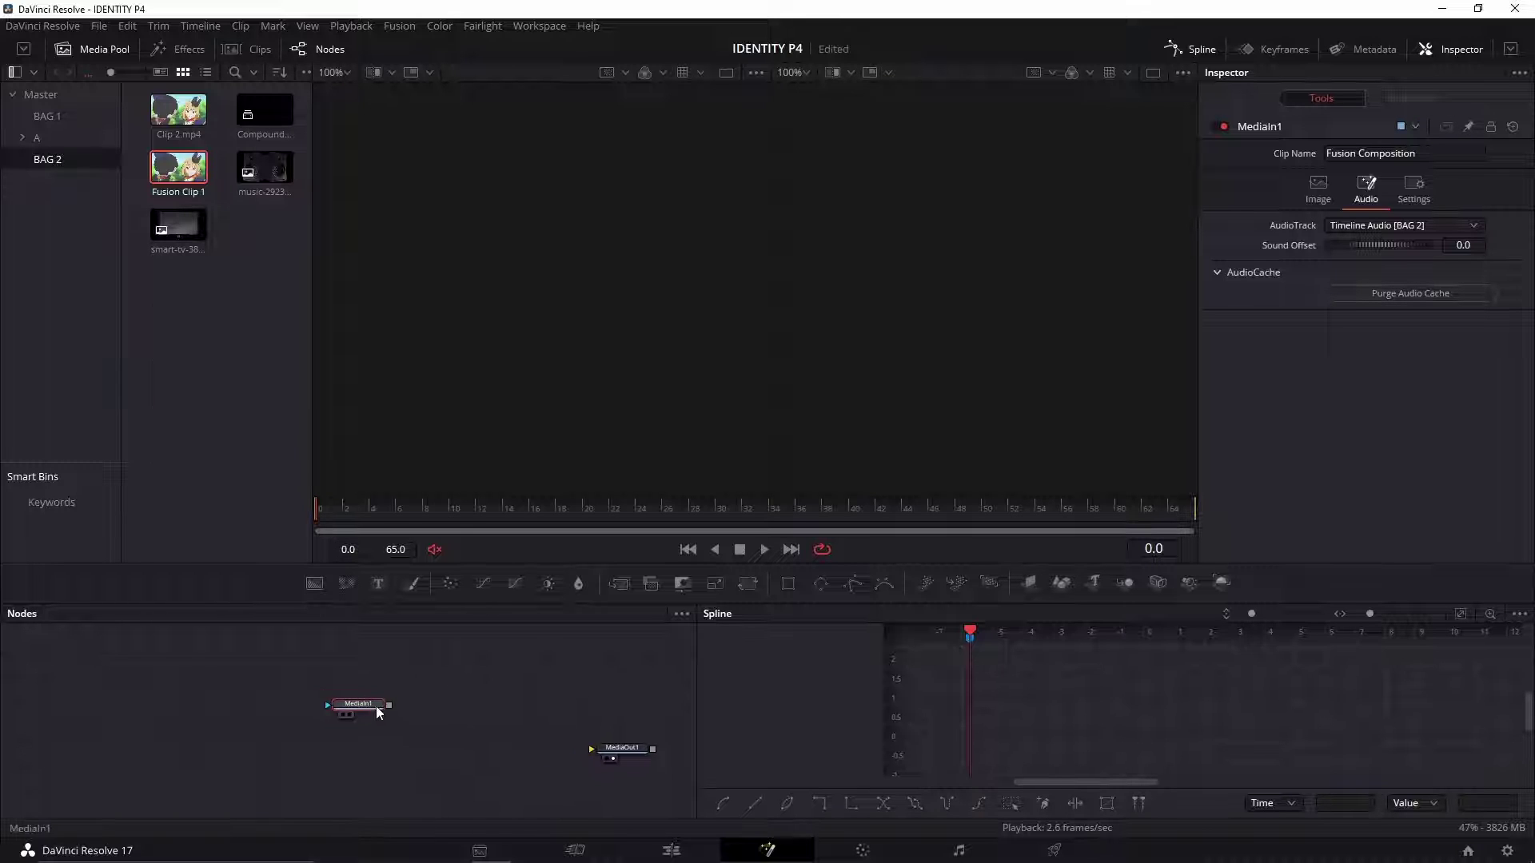
Step: Move MediaIn1 well away from MediaOut1 and widen the node editor against the Spline editor to gain working space
drag(353, 711, 38, 665)
drag(365, 703, 268, 707)
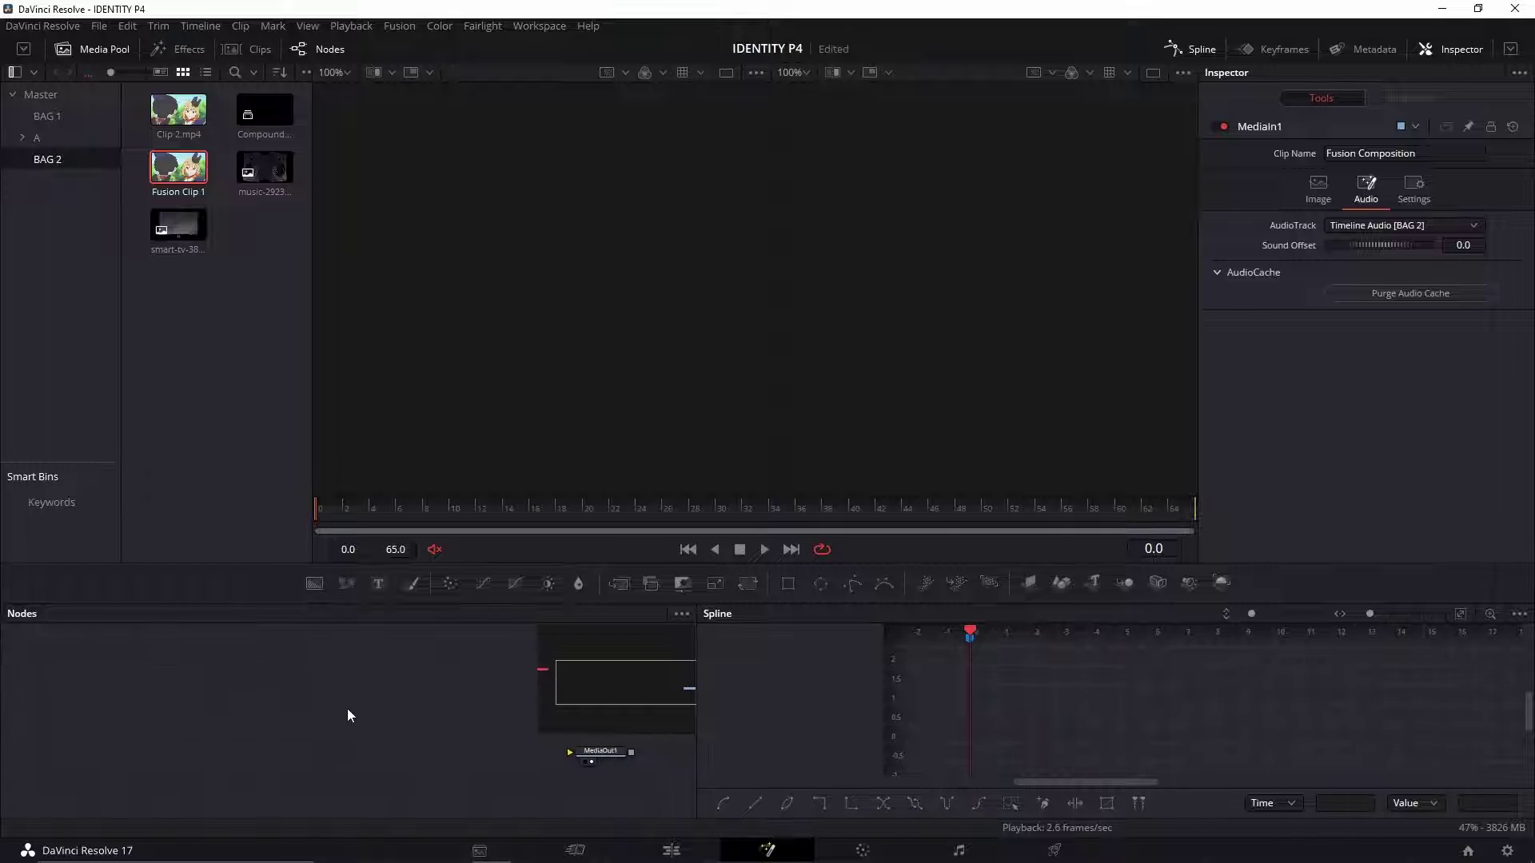
click(319, 695)
drag(112, 692, 213, 712)
drag(417, 749, 336, 719)
drag(697, 732, 895, 721)
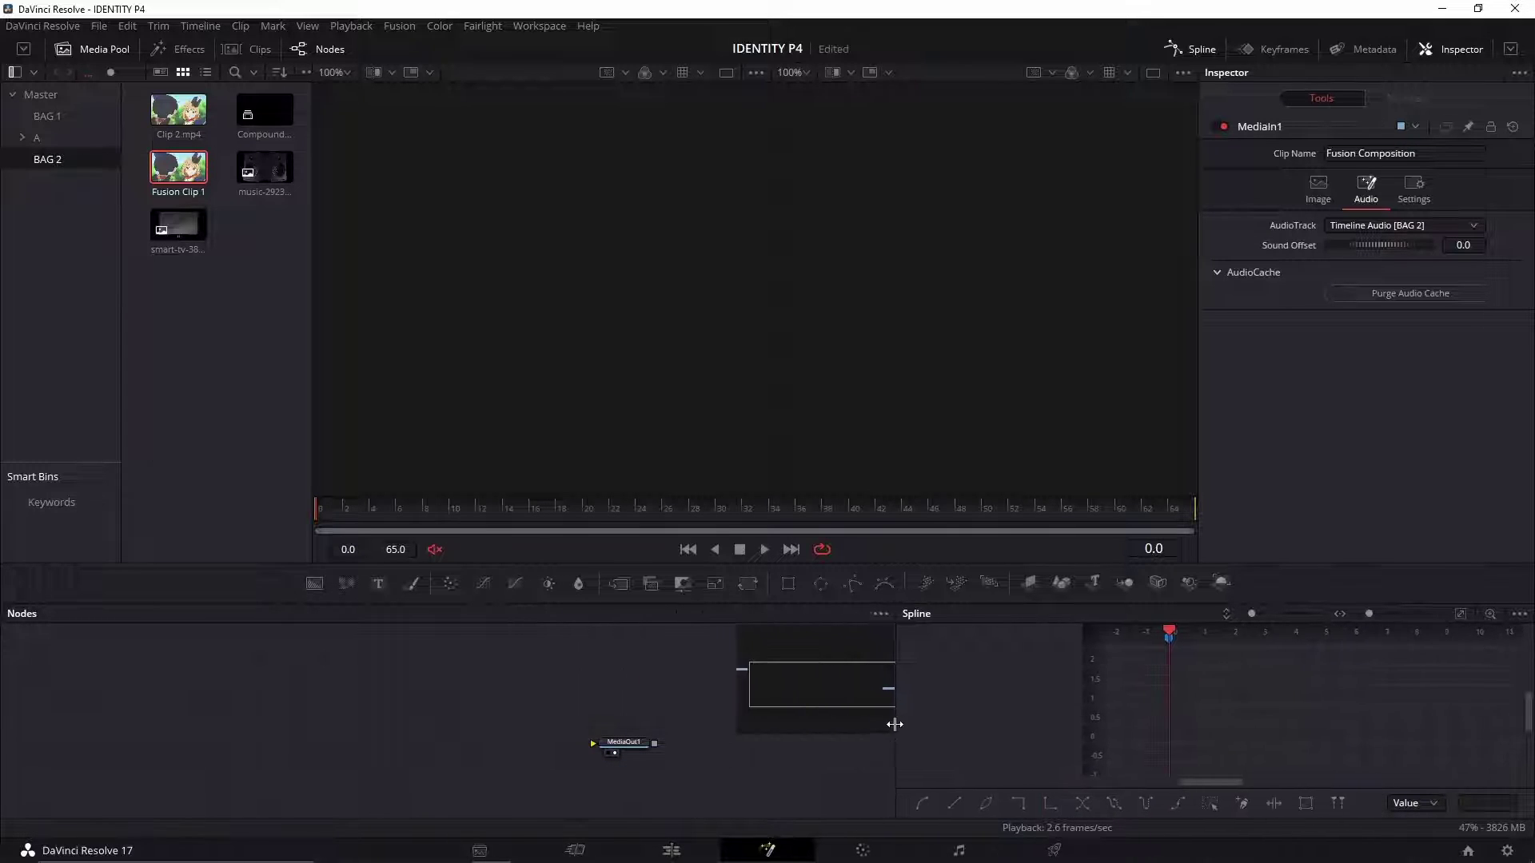
drag(548, 721, 586, 706)
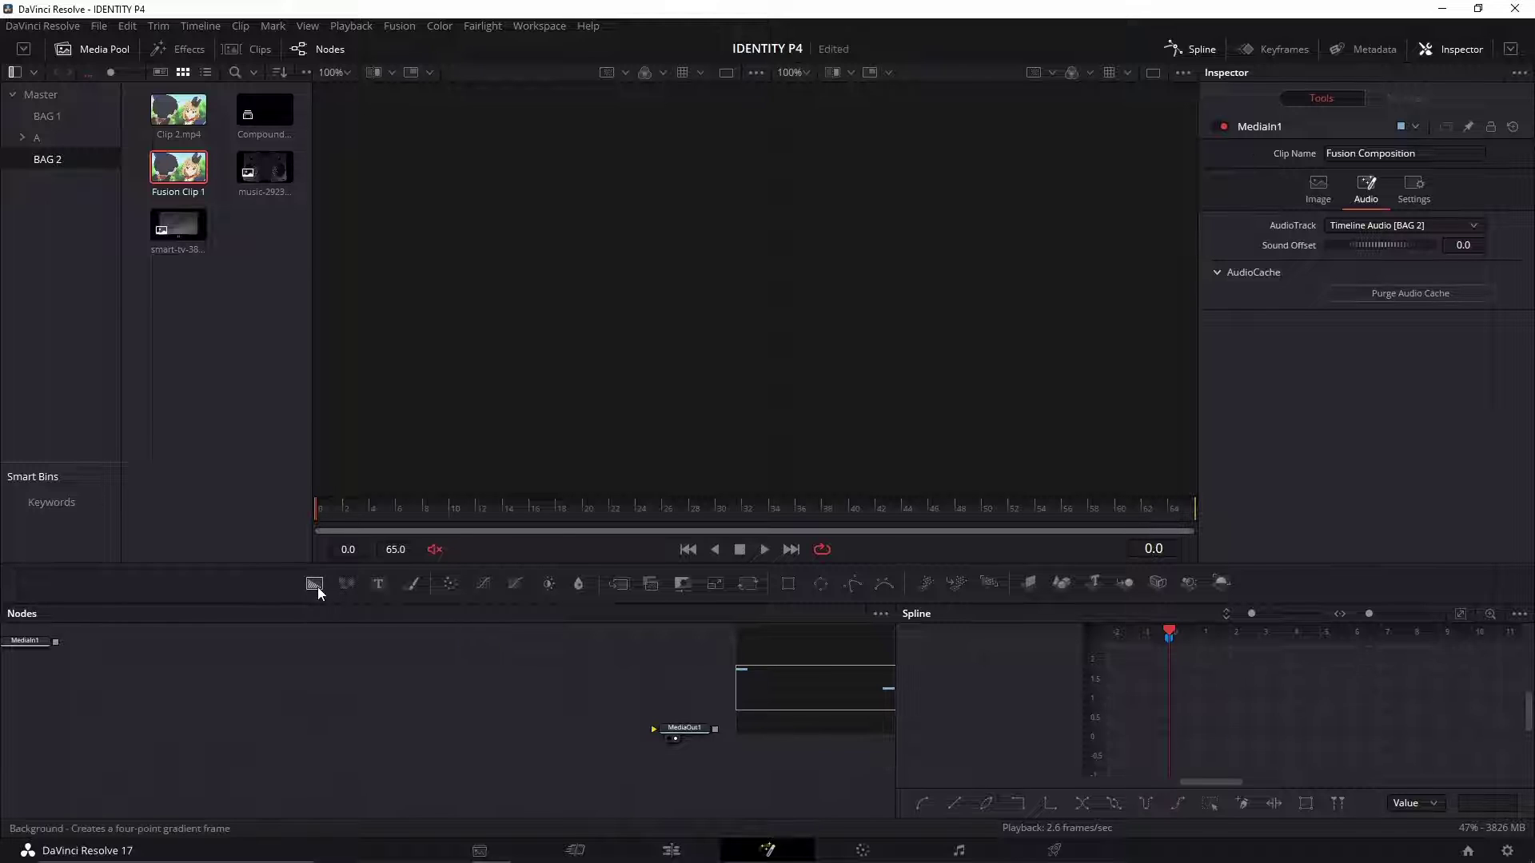
Step: Add a Background node feeding a Merge shown in the first viewer, and set the background's Alpha to 0
drag(315, 584, 527, 708)
click(616, 584)
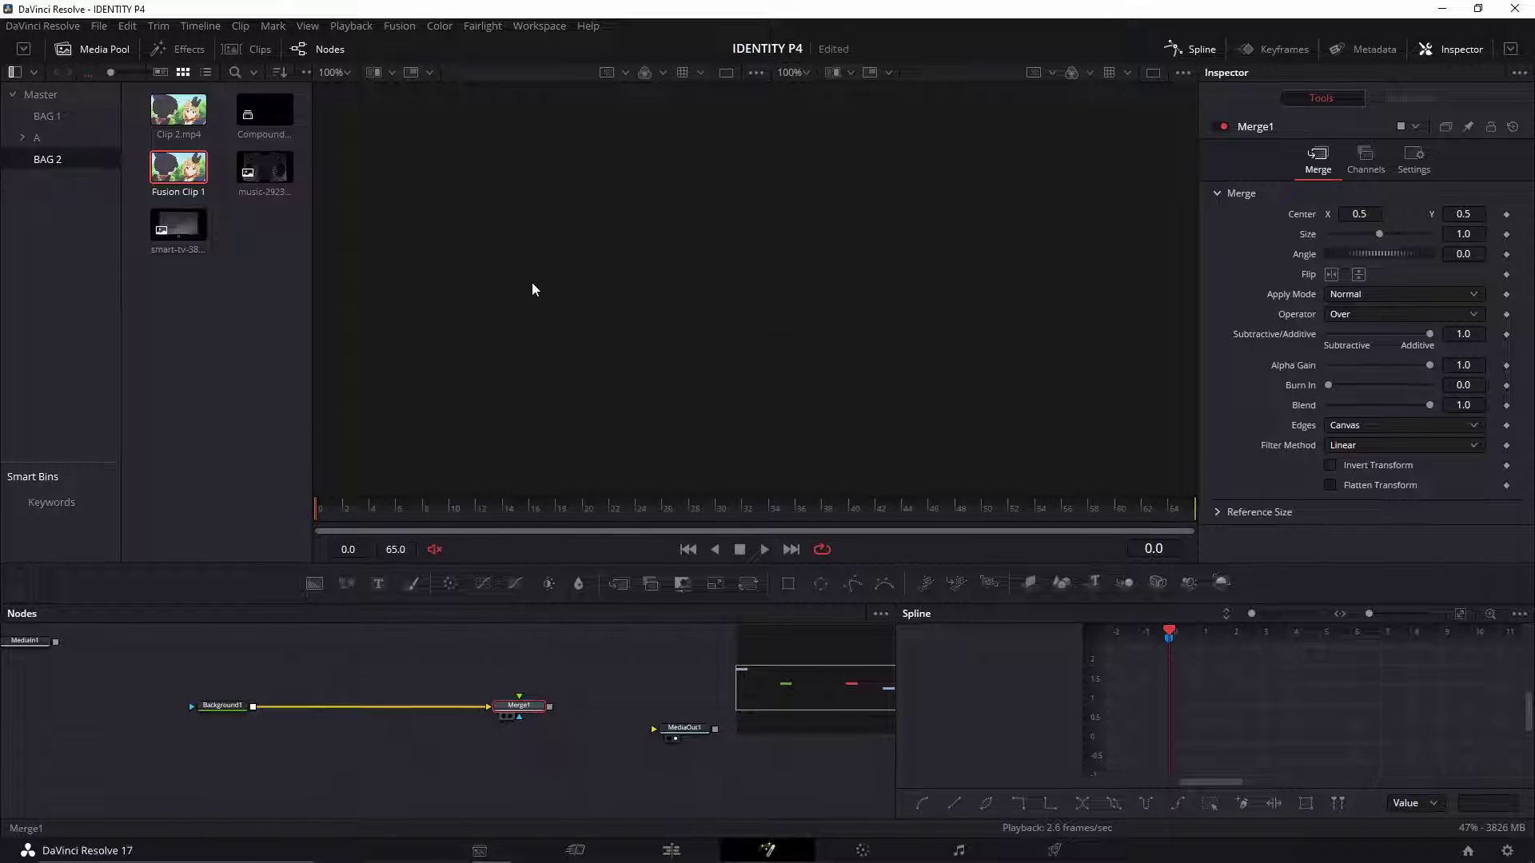
key(1)
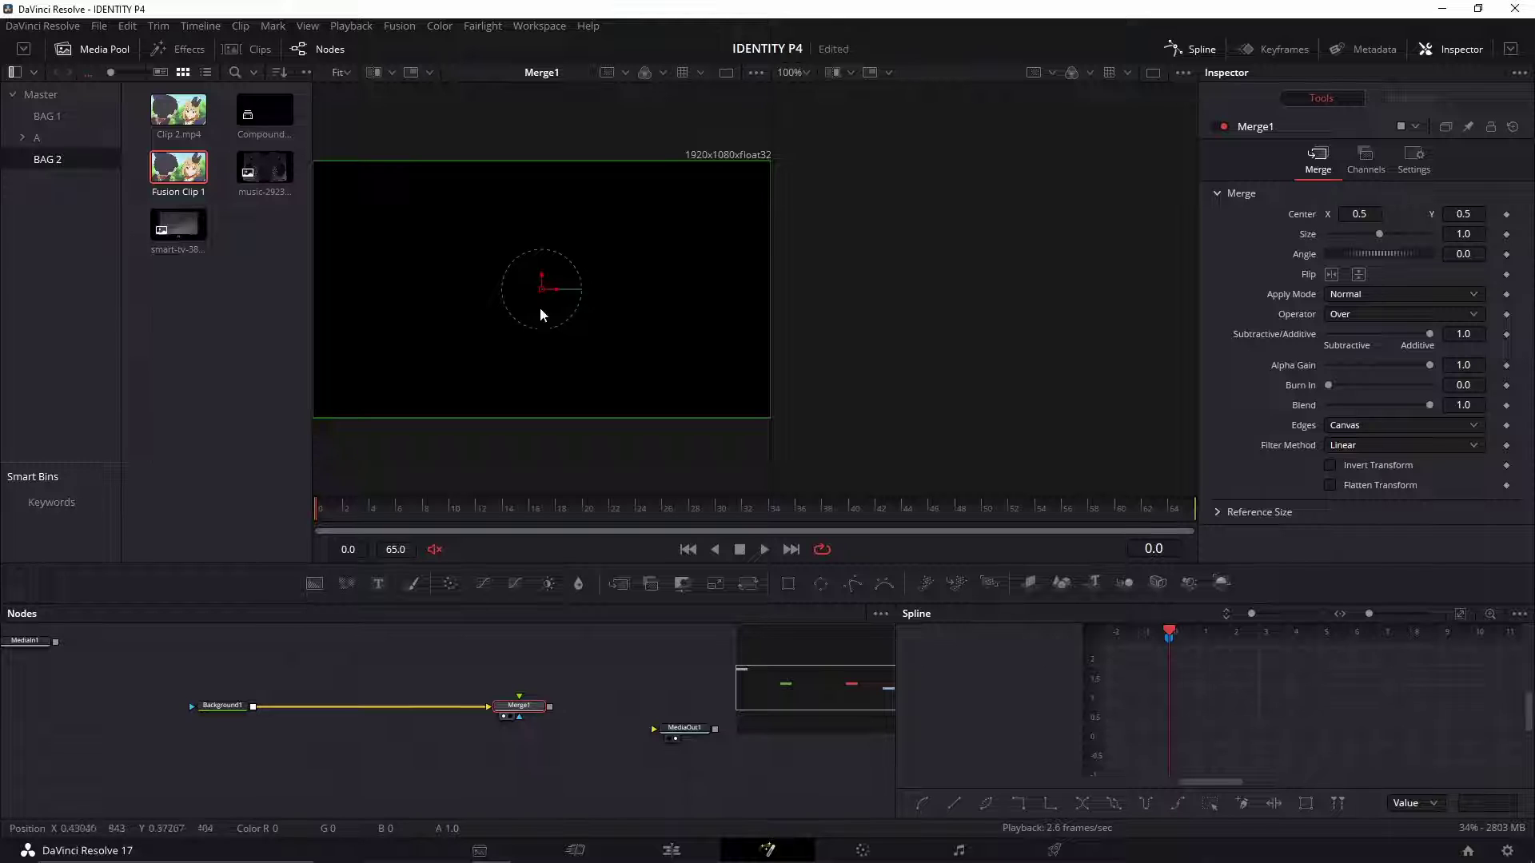
click(224, 707)
drag(1428, 369, 1289, 373)
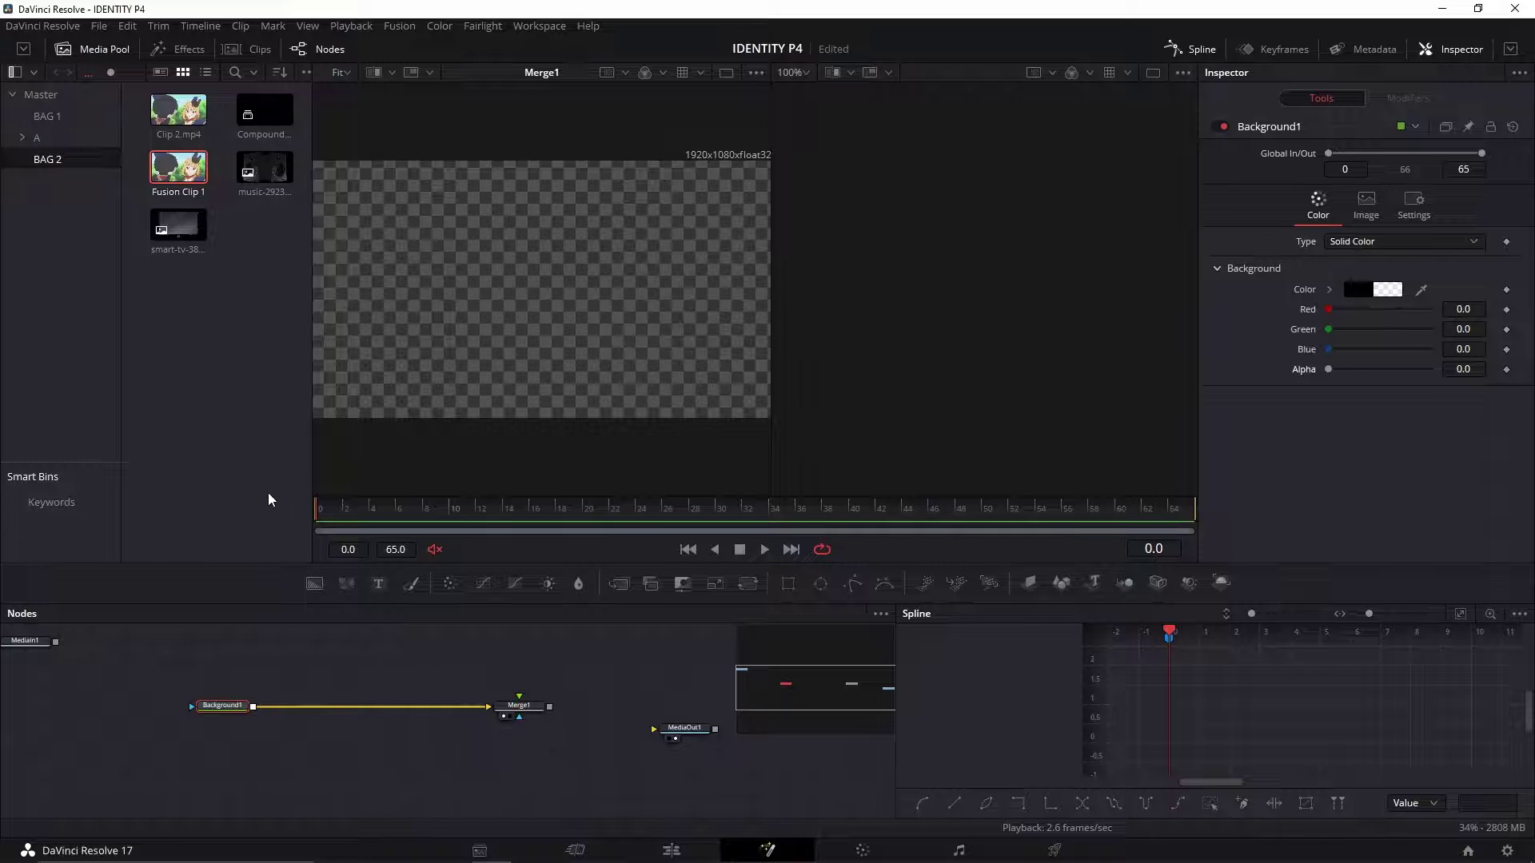
Step: Merge the smart-tv image over Background1 and scale it to a Size of 0.948 with a Transform node
drag(180, 230, 264, 708)
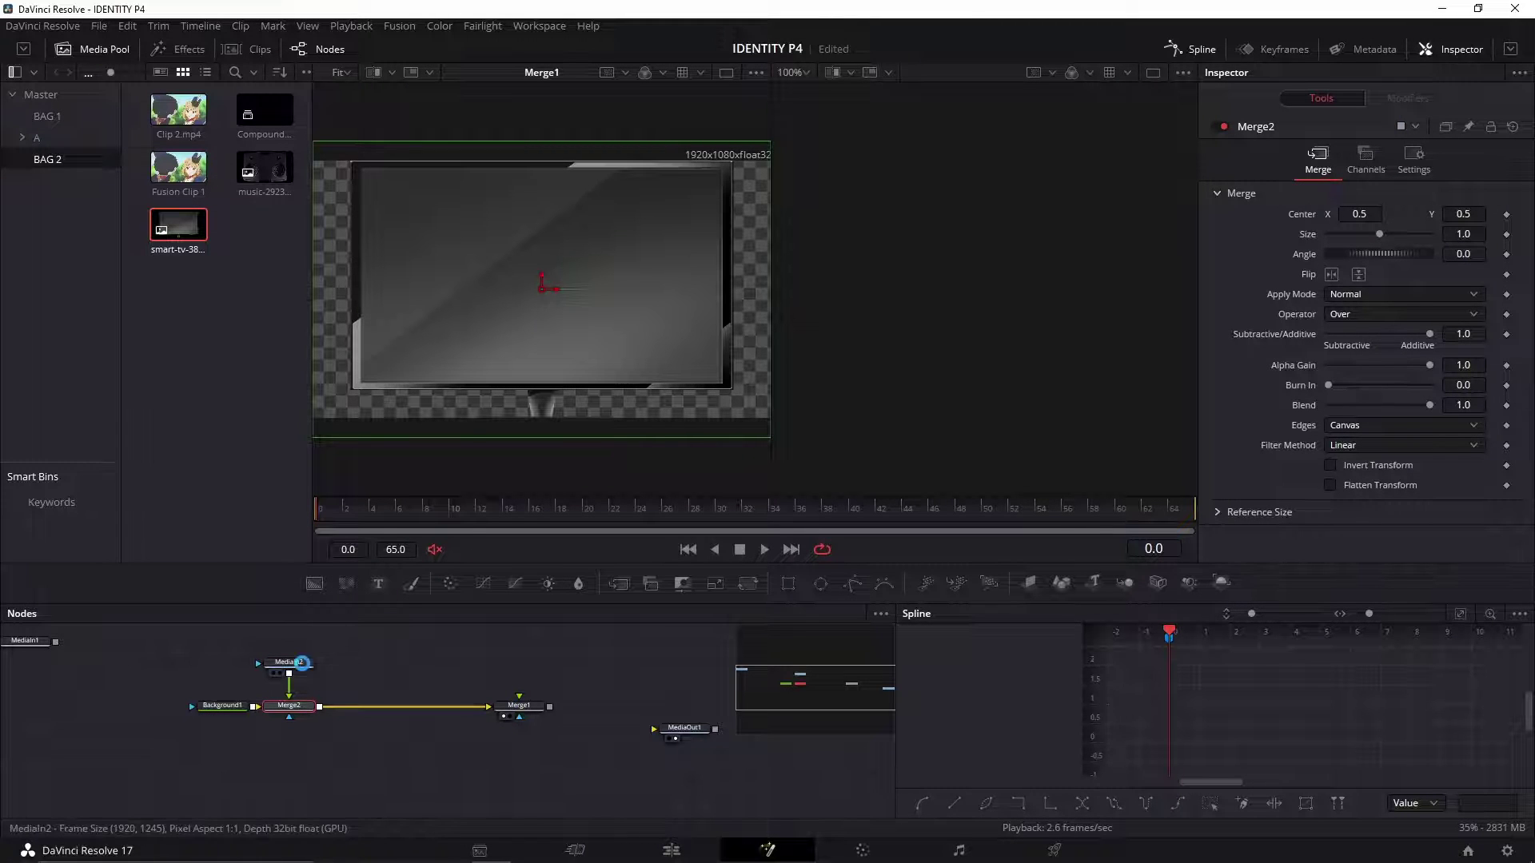
click(297, 662)
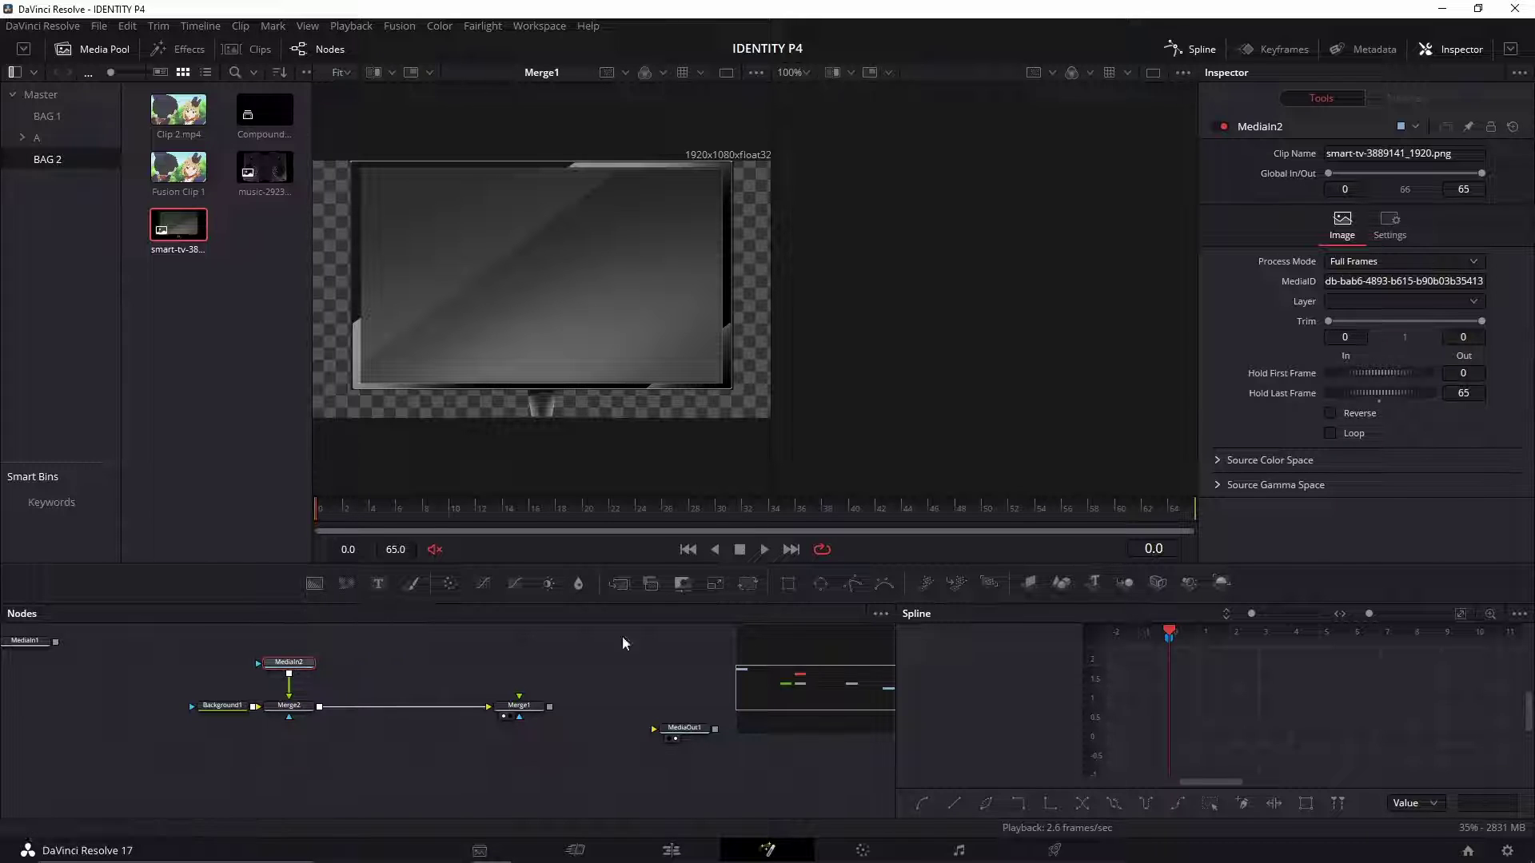
click(749, 585)
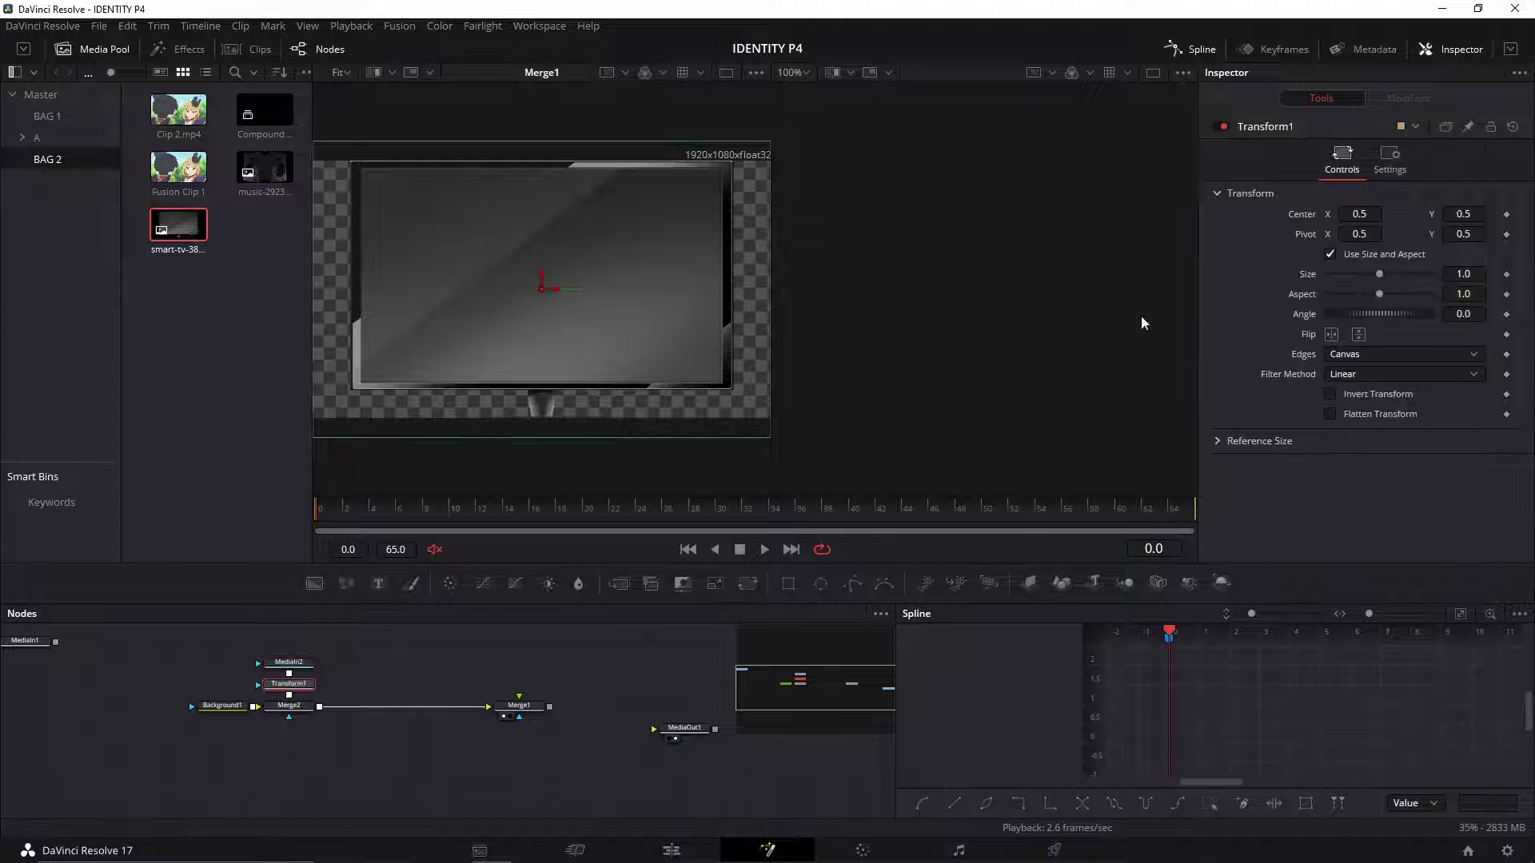
click(1463, 274)
text(0.905)
key(Return)
scroll(1463, 275, up, 5)
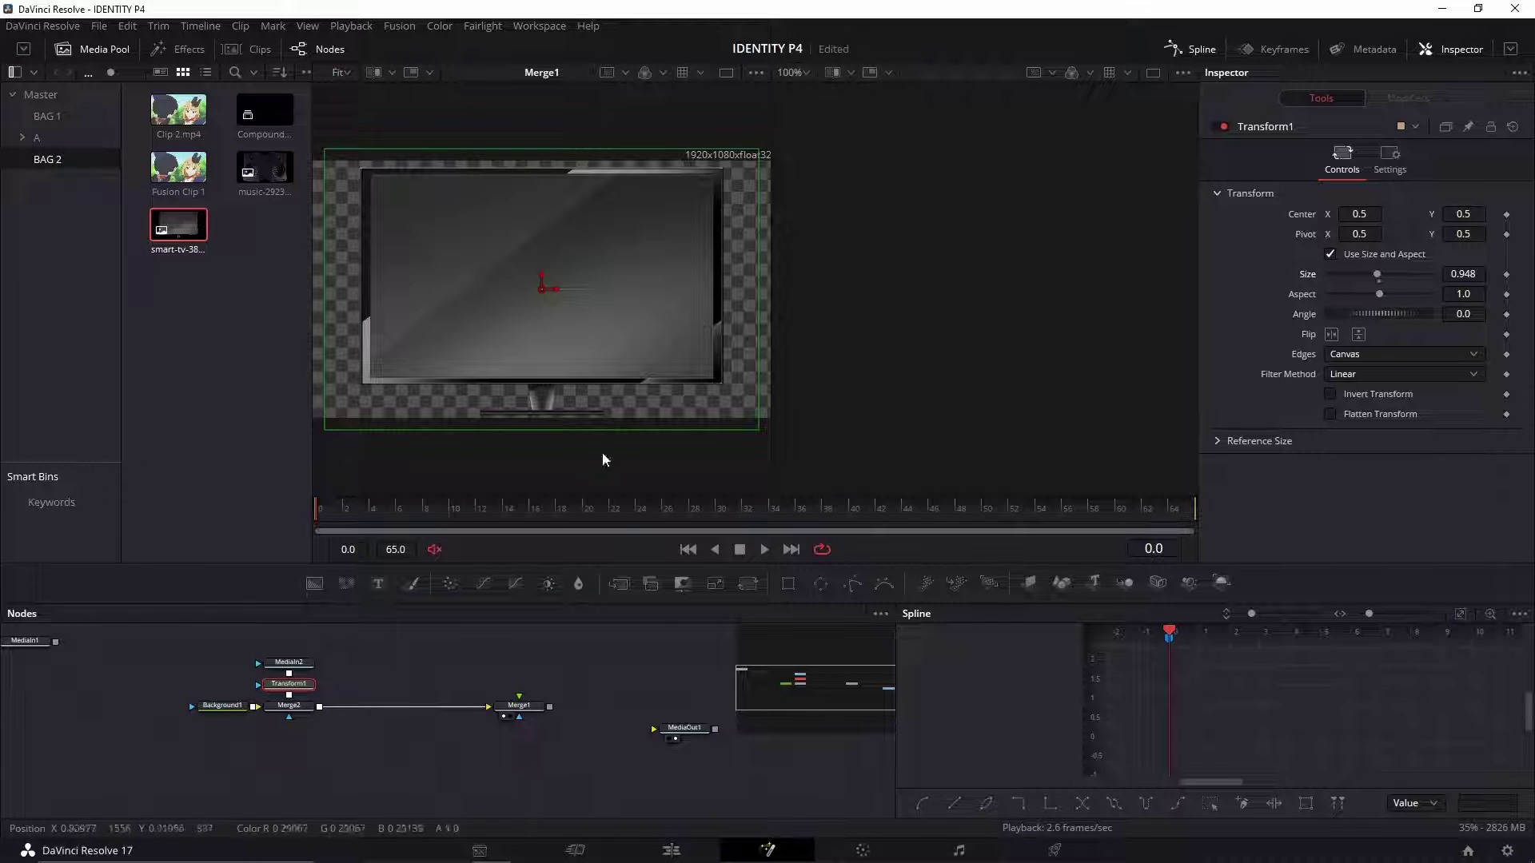
click(406, 653)
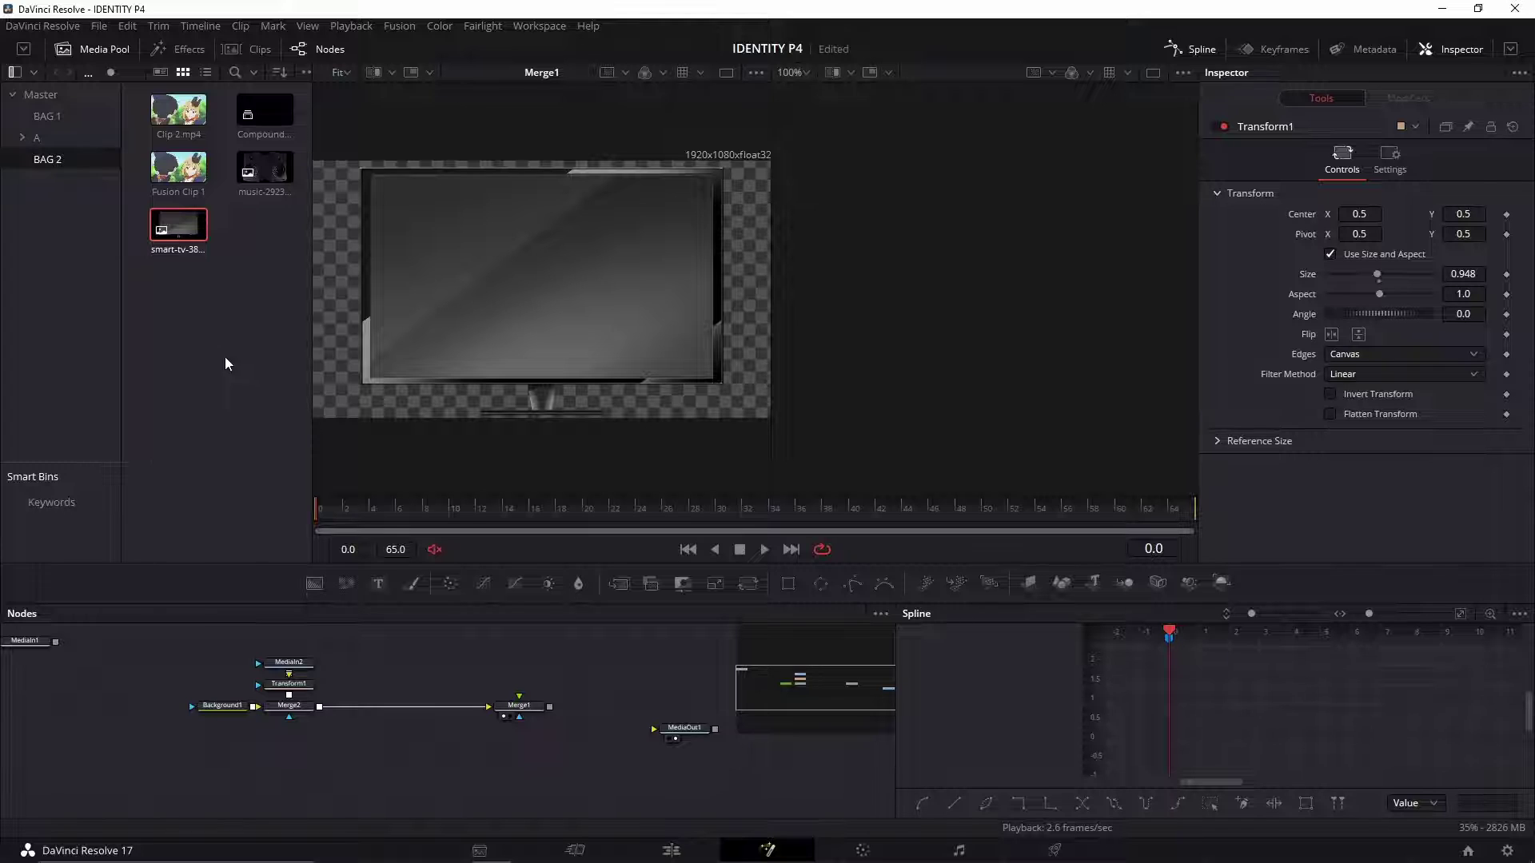
Step: Merge Fusion Clip 1 after Merge2 and fit it to the TV screen with a Transform at Size 0.749 and Center Y about 0.553
drag(182, 170, 325, 705)
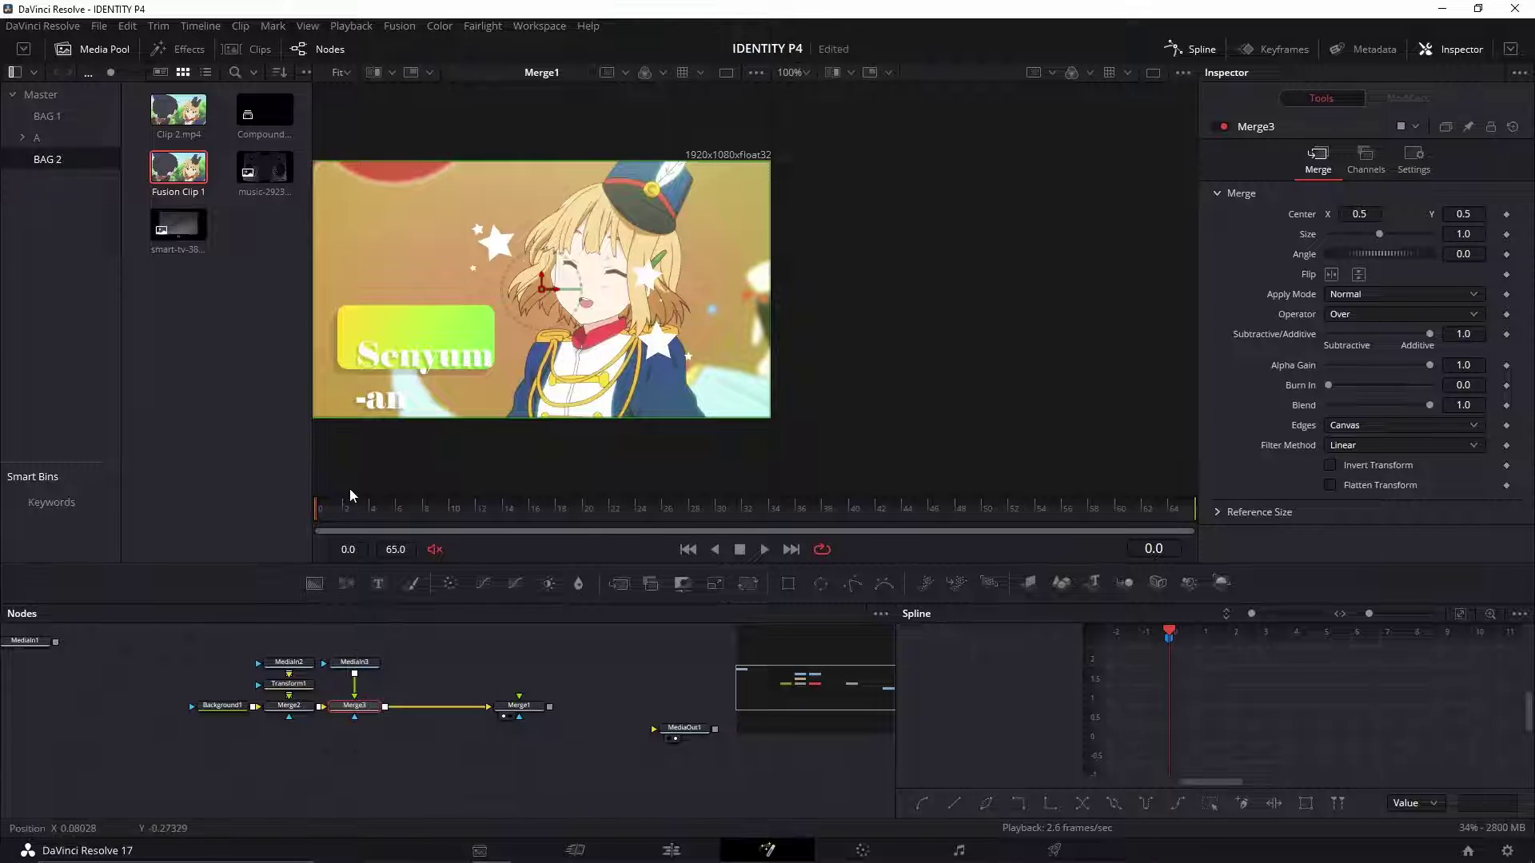
click(360, 662)
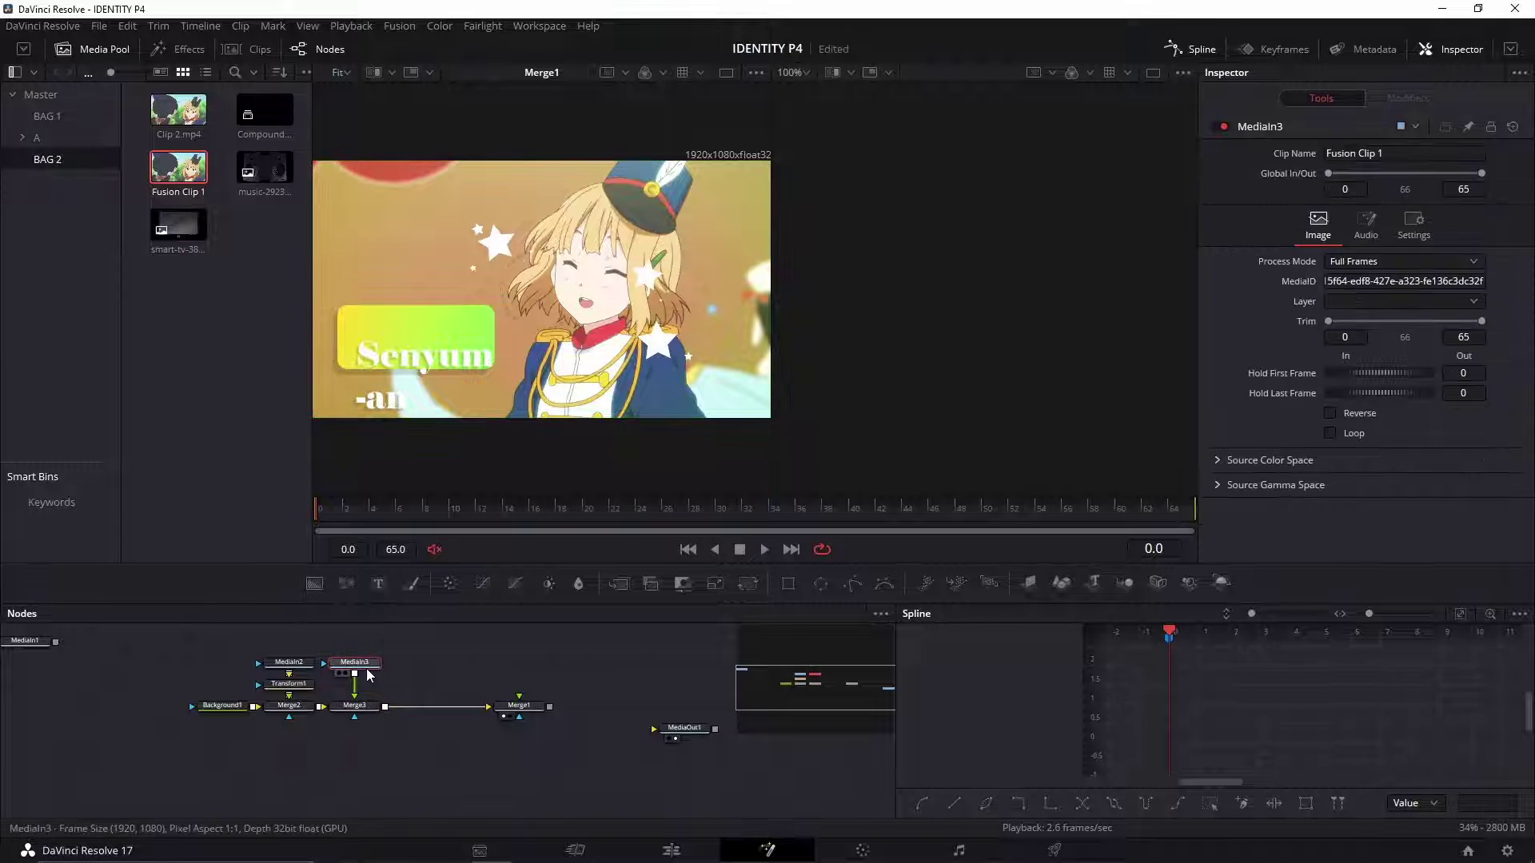
click(747, 583)
drag(1379, 275, 1366, 275)
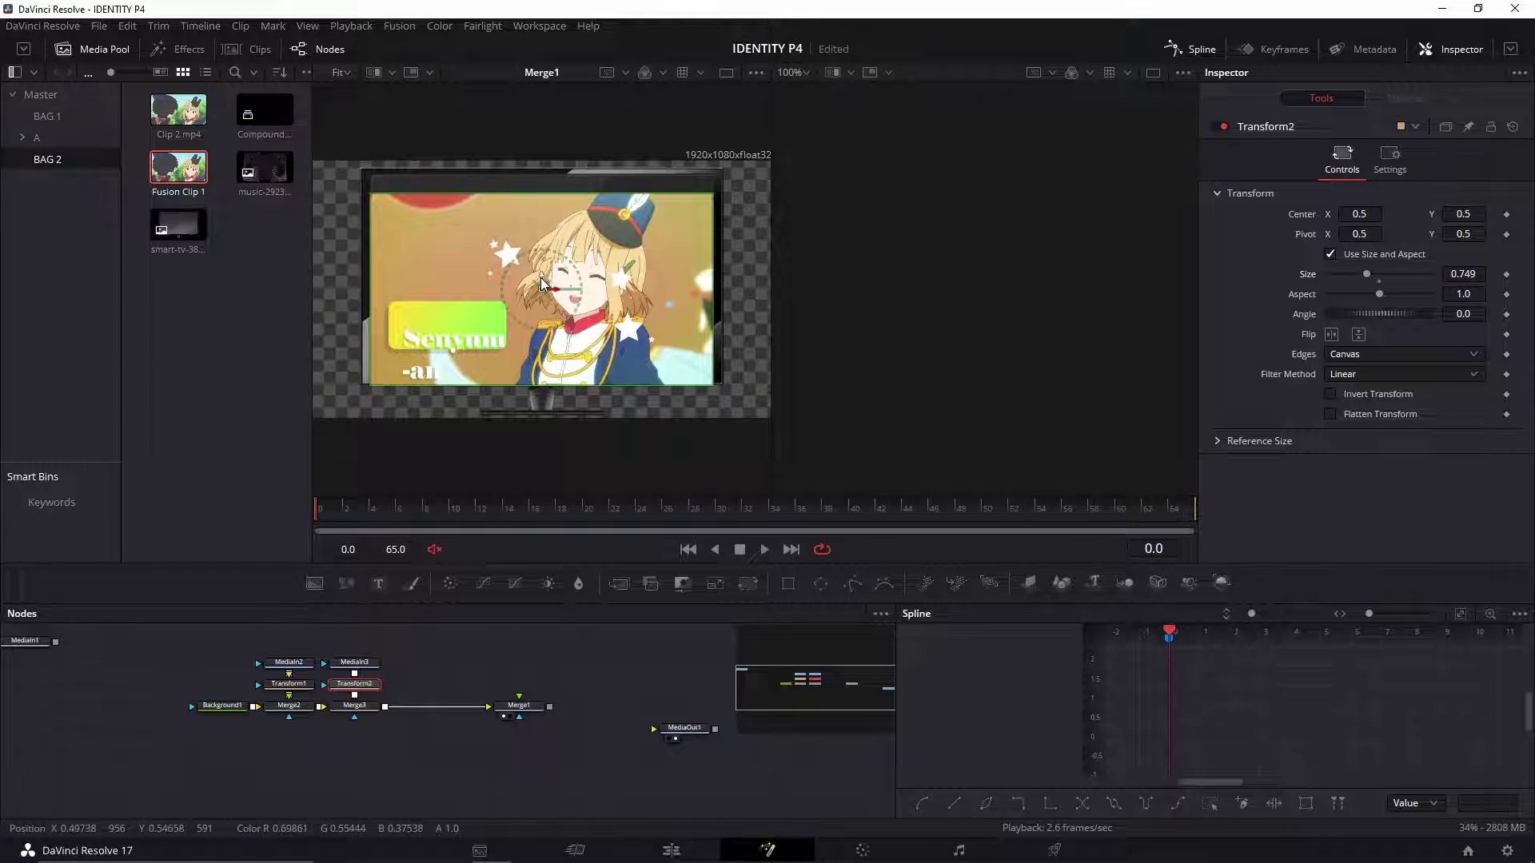
mouse_move(543, 280)
mouse_down()
mouse_move(544, 248)
mouse_move(544, 264)
mouse_up()
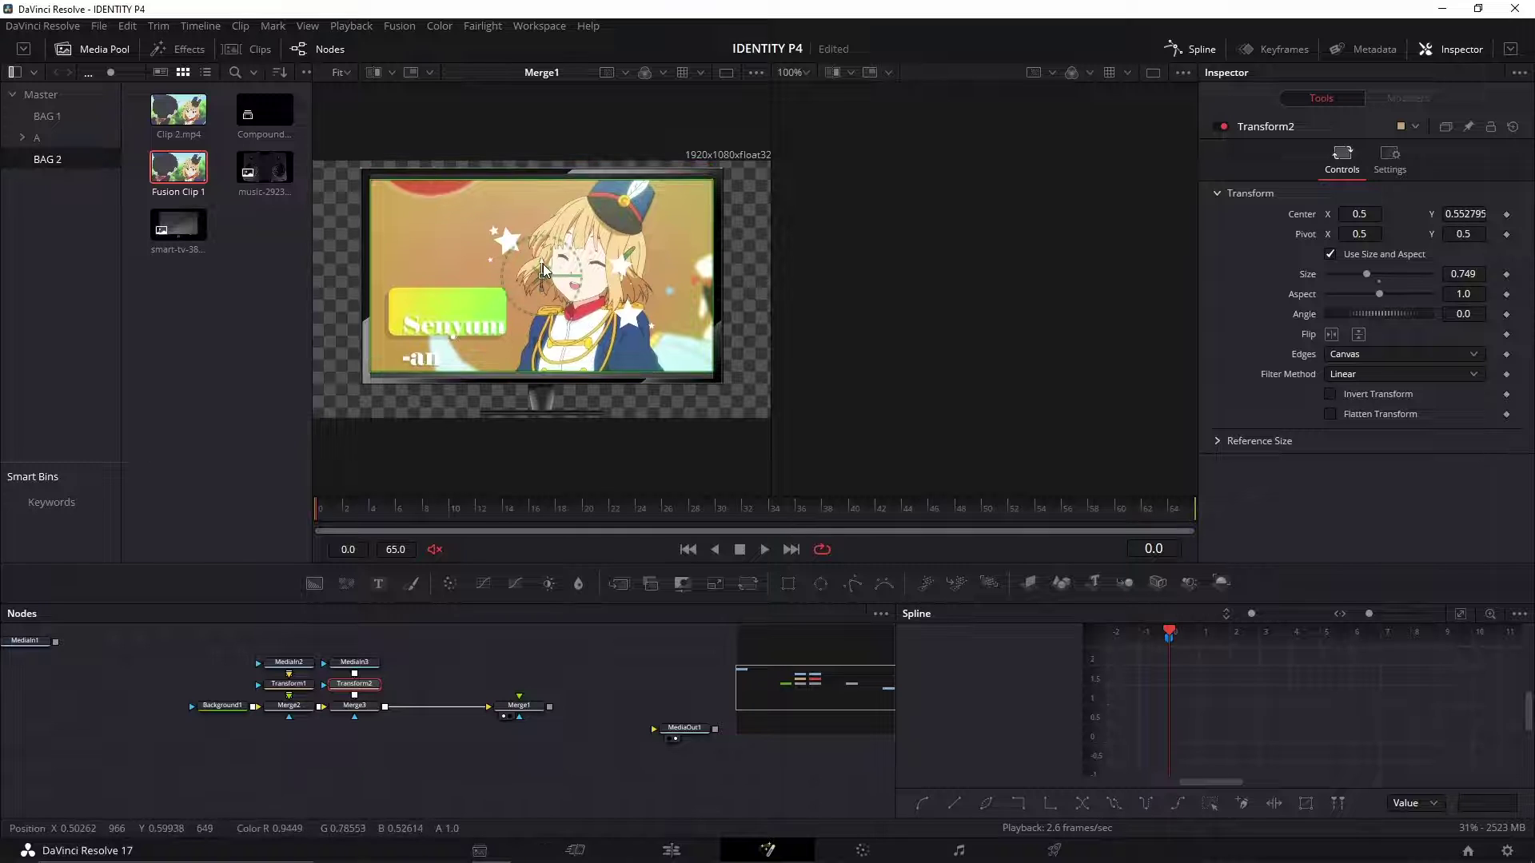
click(448, 651)
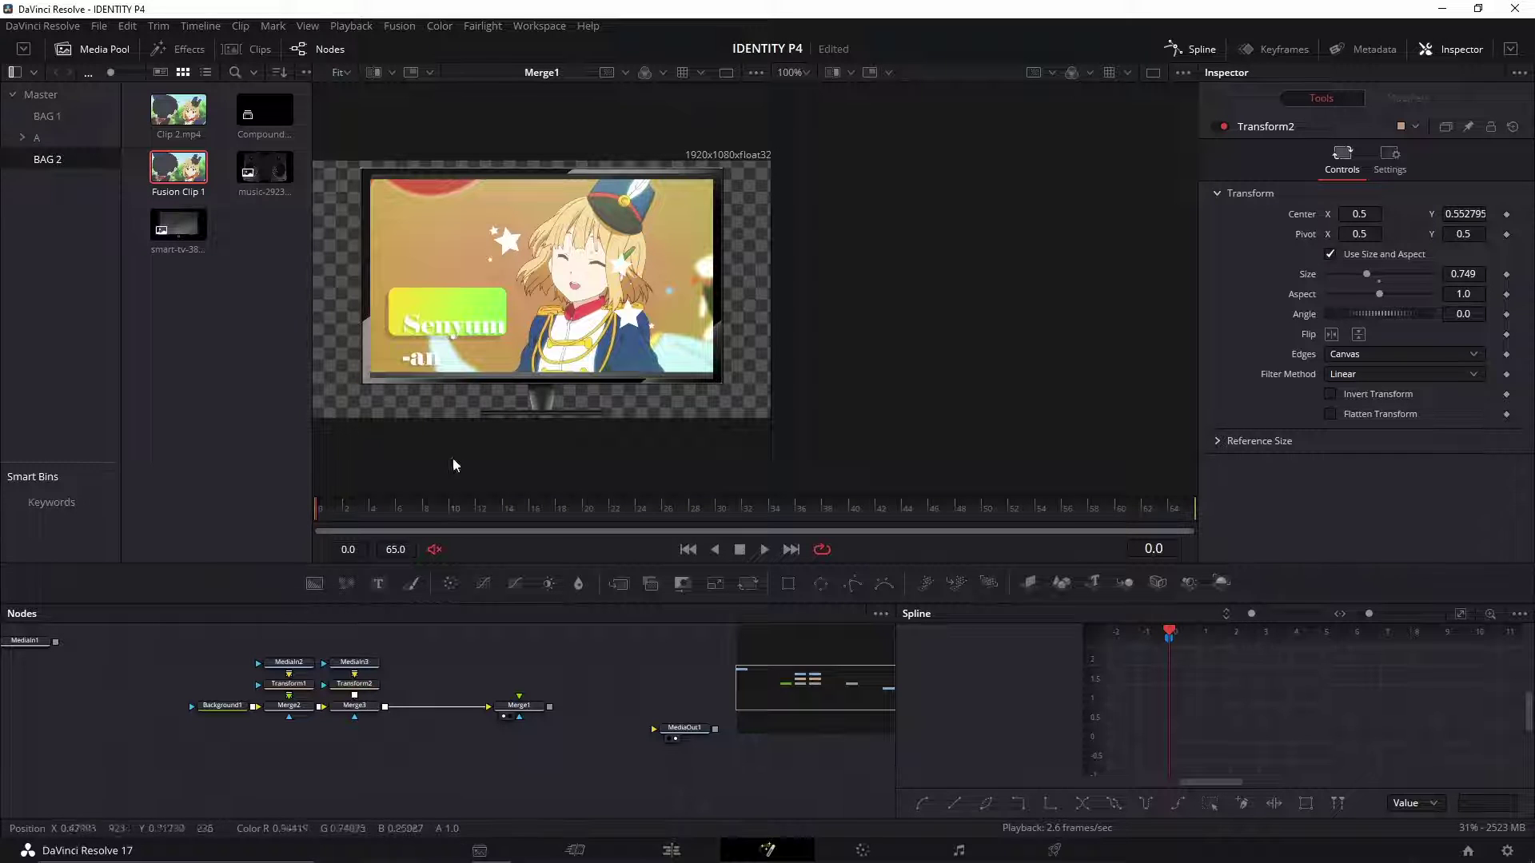
Step: Switch Transform1's Use Size and Aspect off and back on to compare it with separate X and Y sizing
click(289, 684)
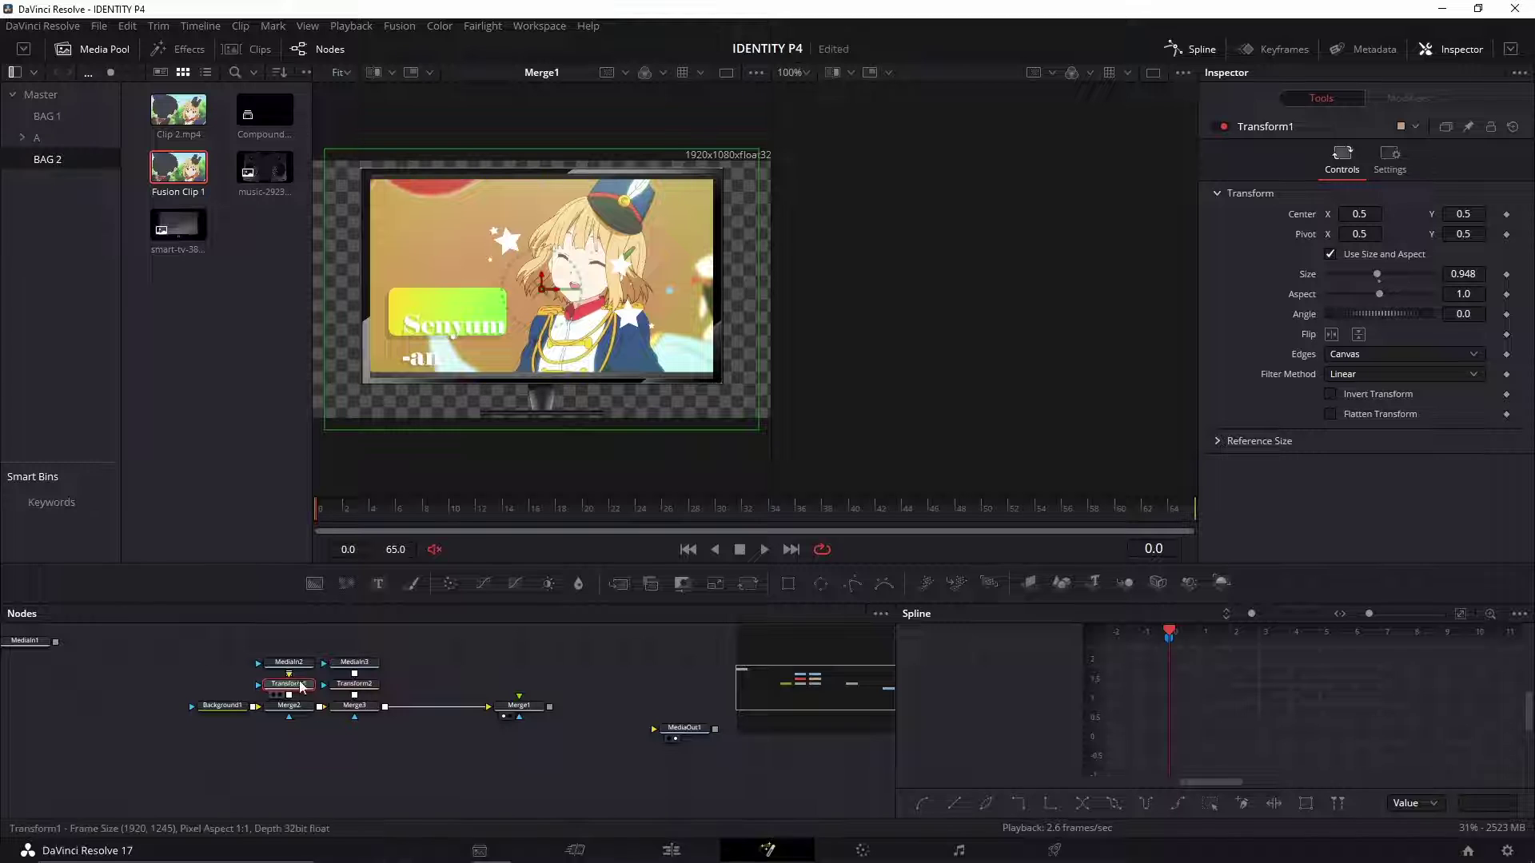
scroll(305, 693, up, 4)
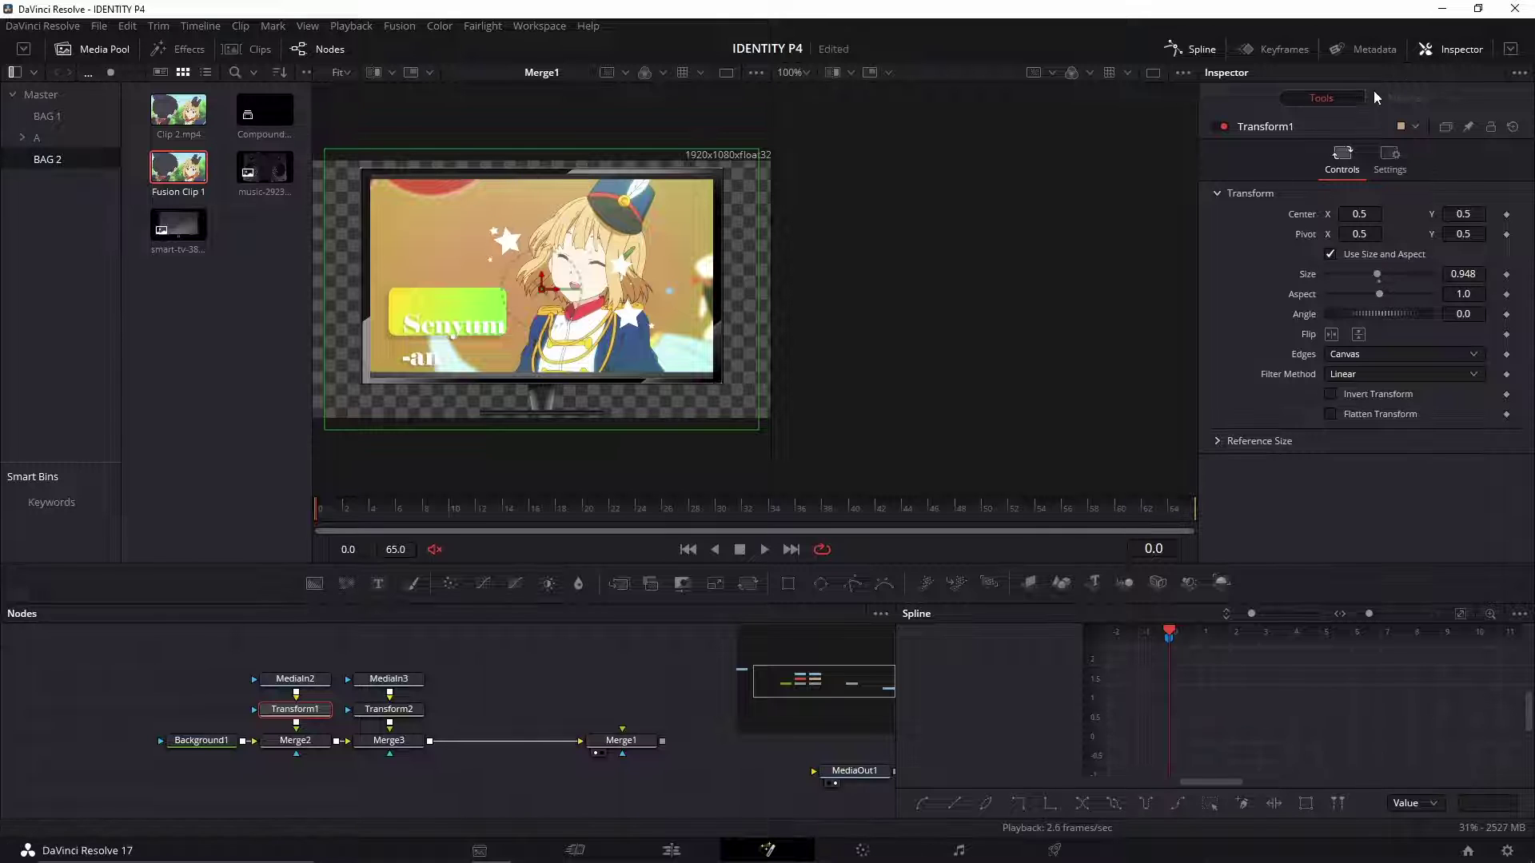
click(1332, 254)
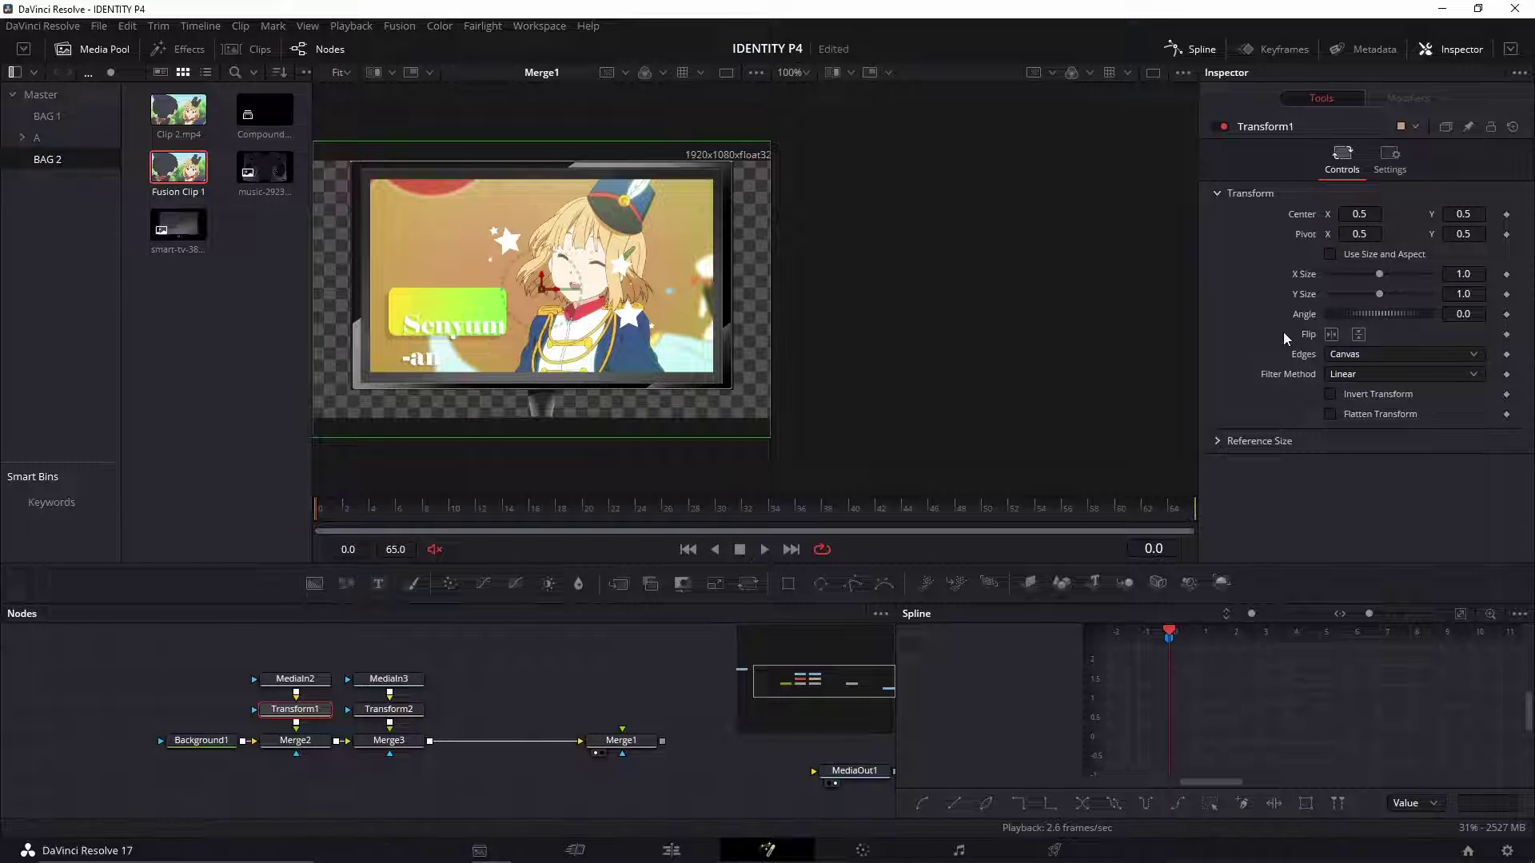
click(1334, 252)
click(1331, 254)
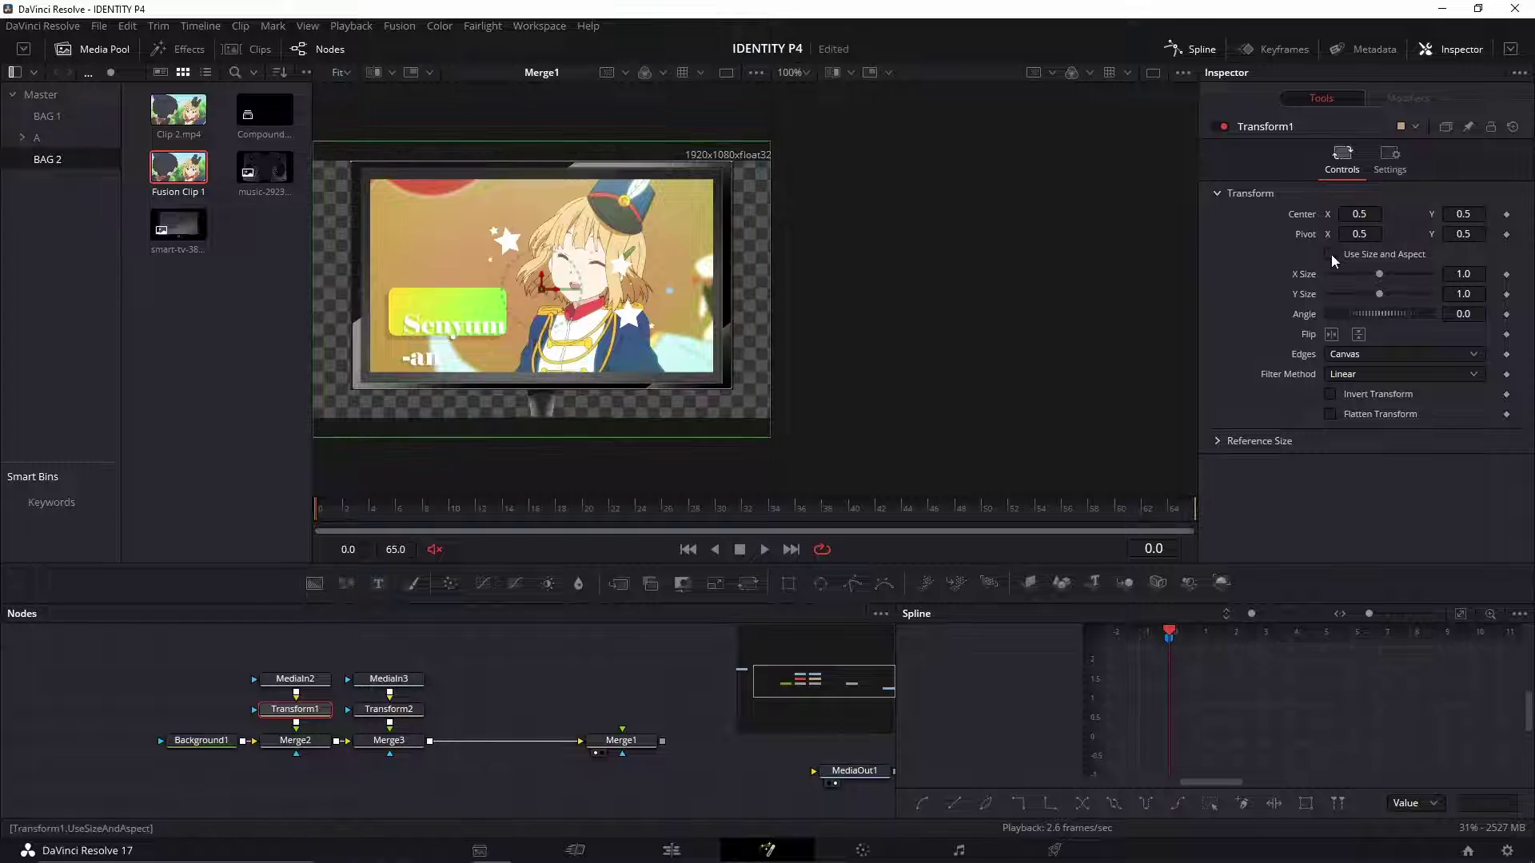
click(1331, 254)
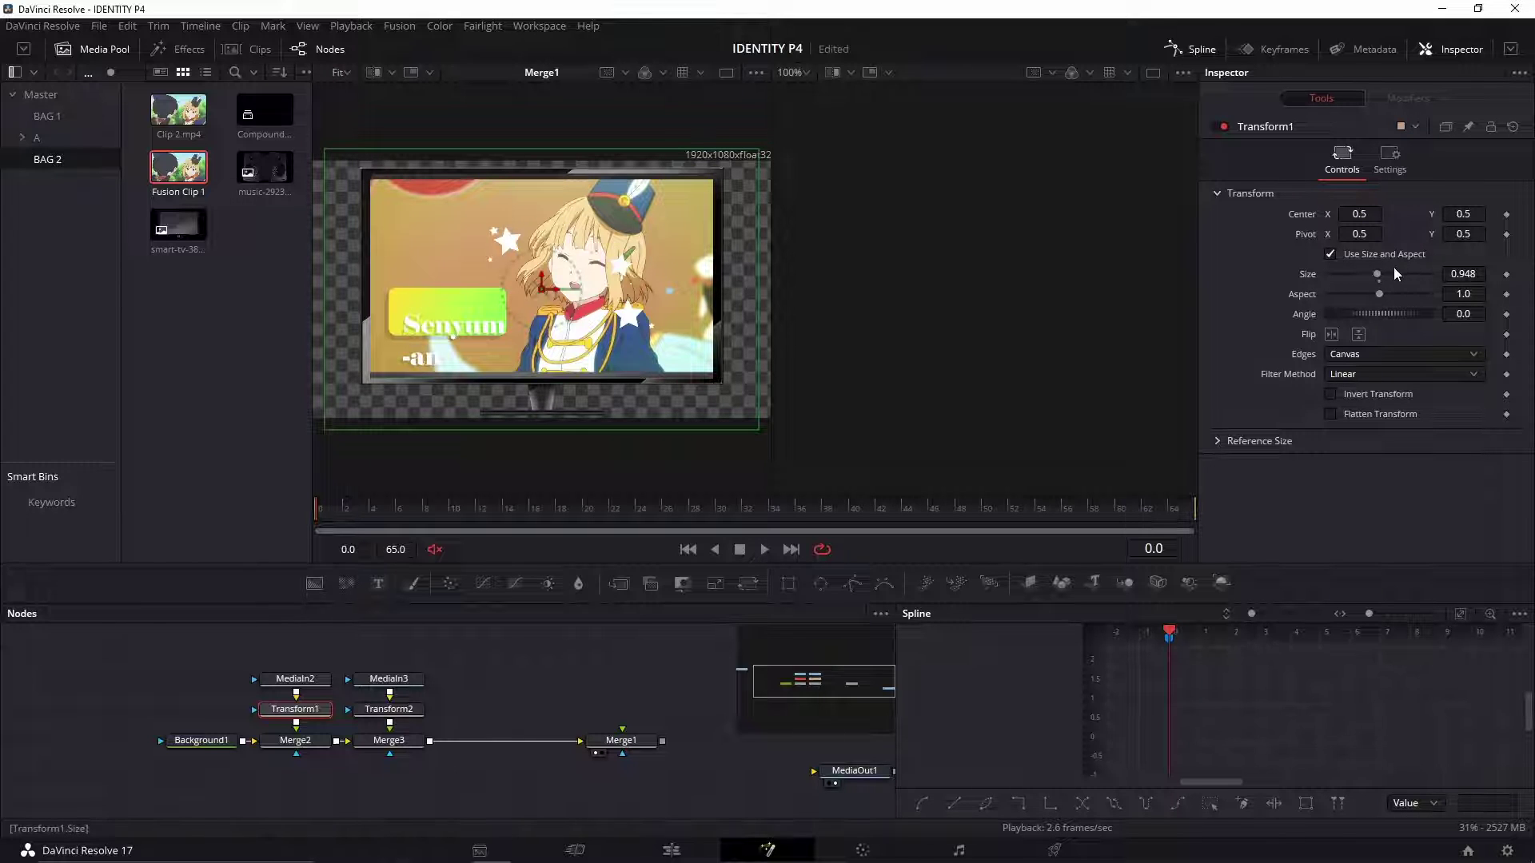
click(554, 679)
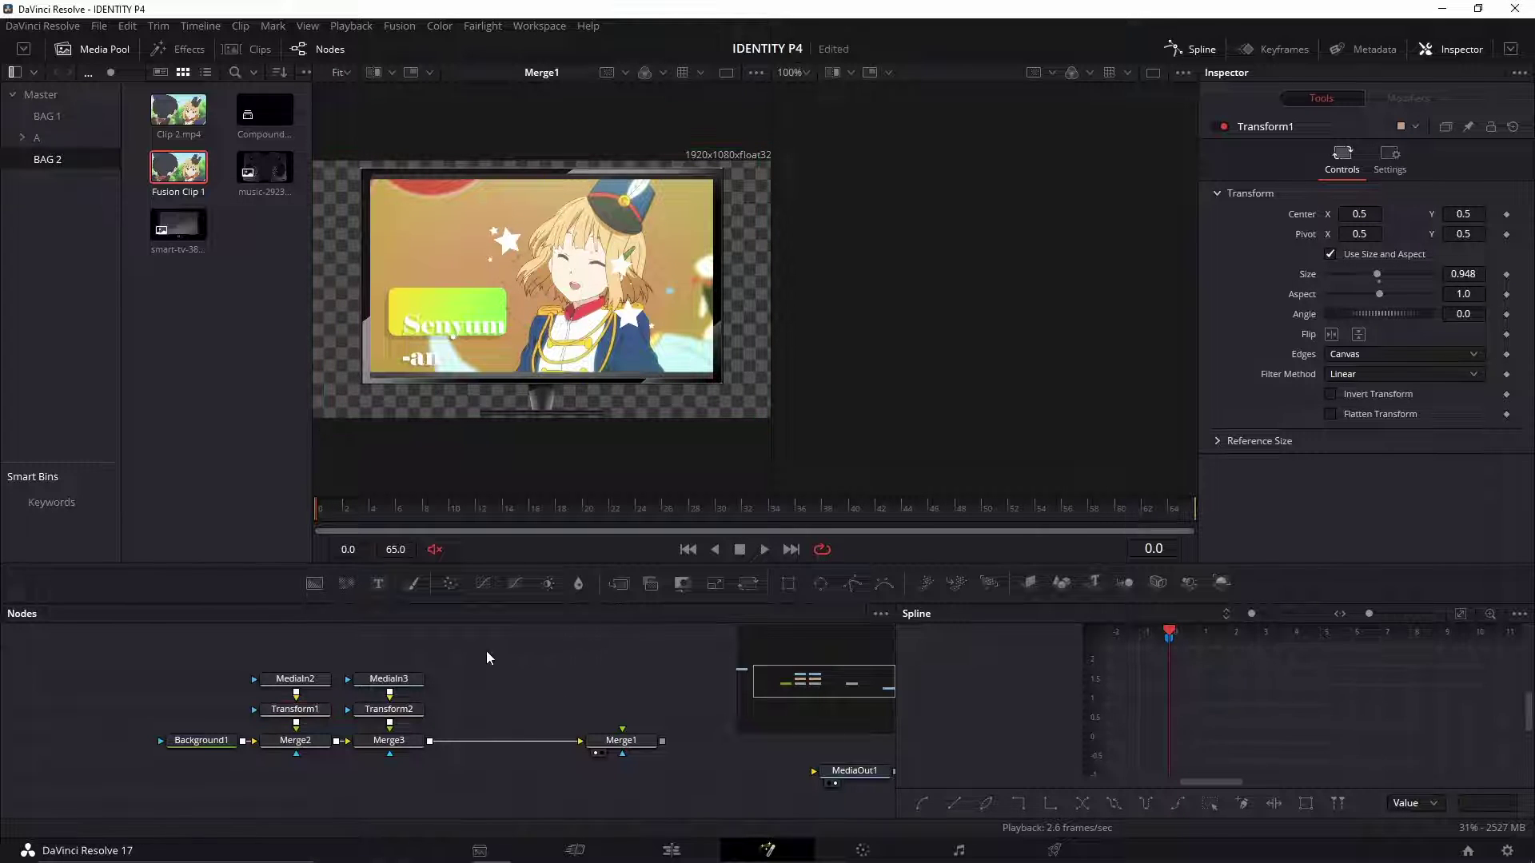
Step: Insert a second Transform between Transform1 and Merge2 and set its Y Size to 0.941 to flatten the TV frame
drag(250, 688, 316, 686)
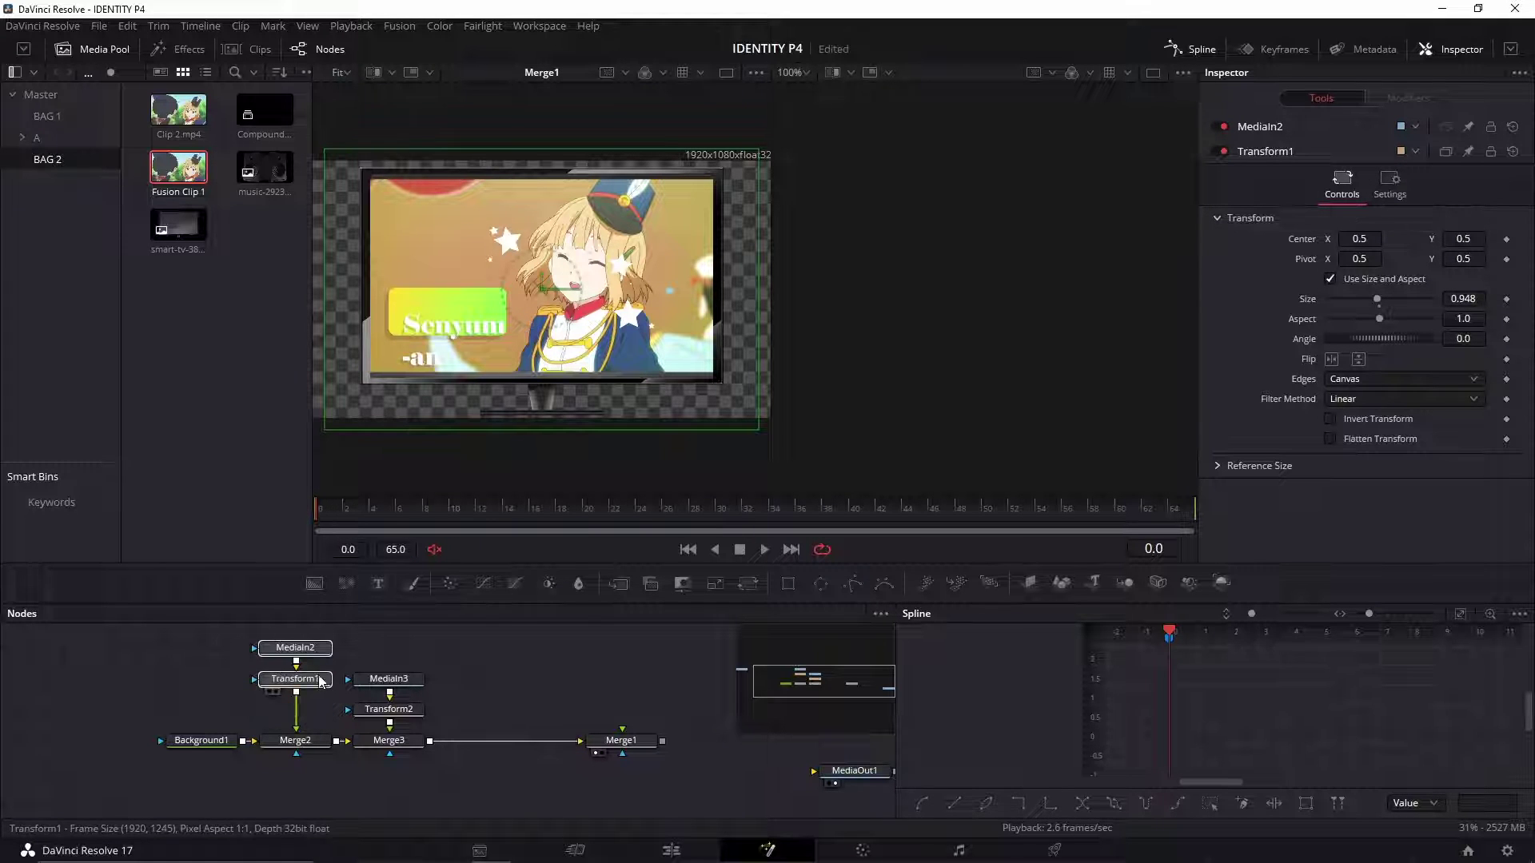
click(334, 689)
click(311, 684)
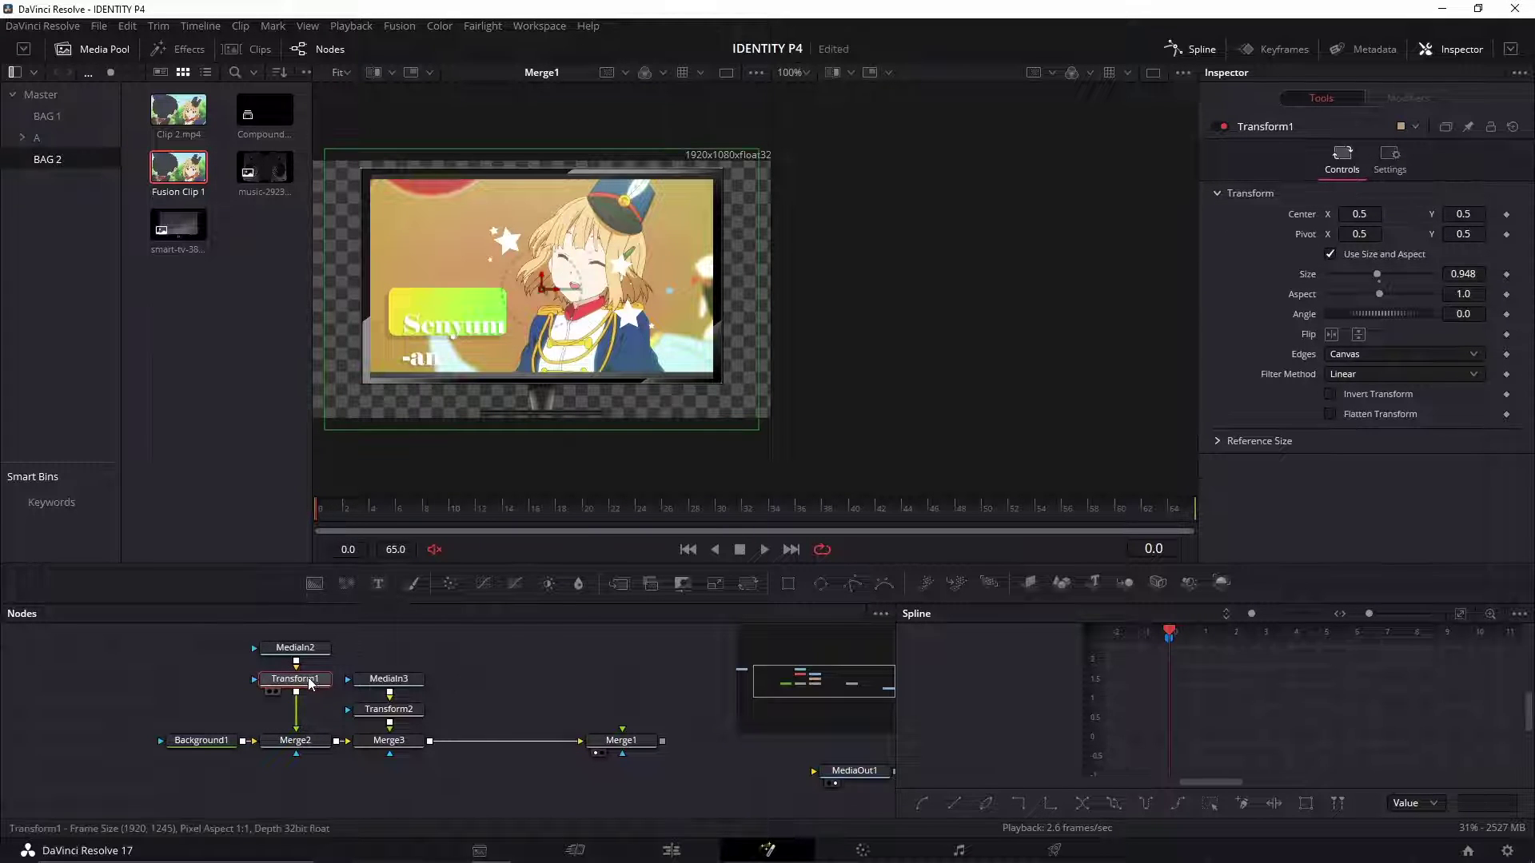
click(749, 586)
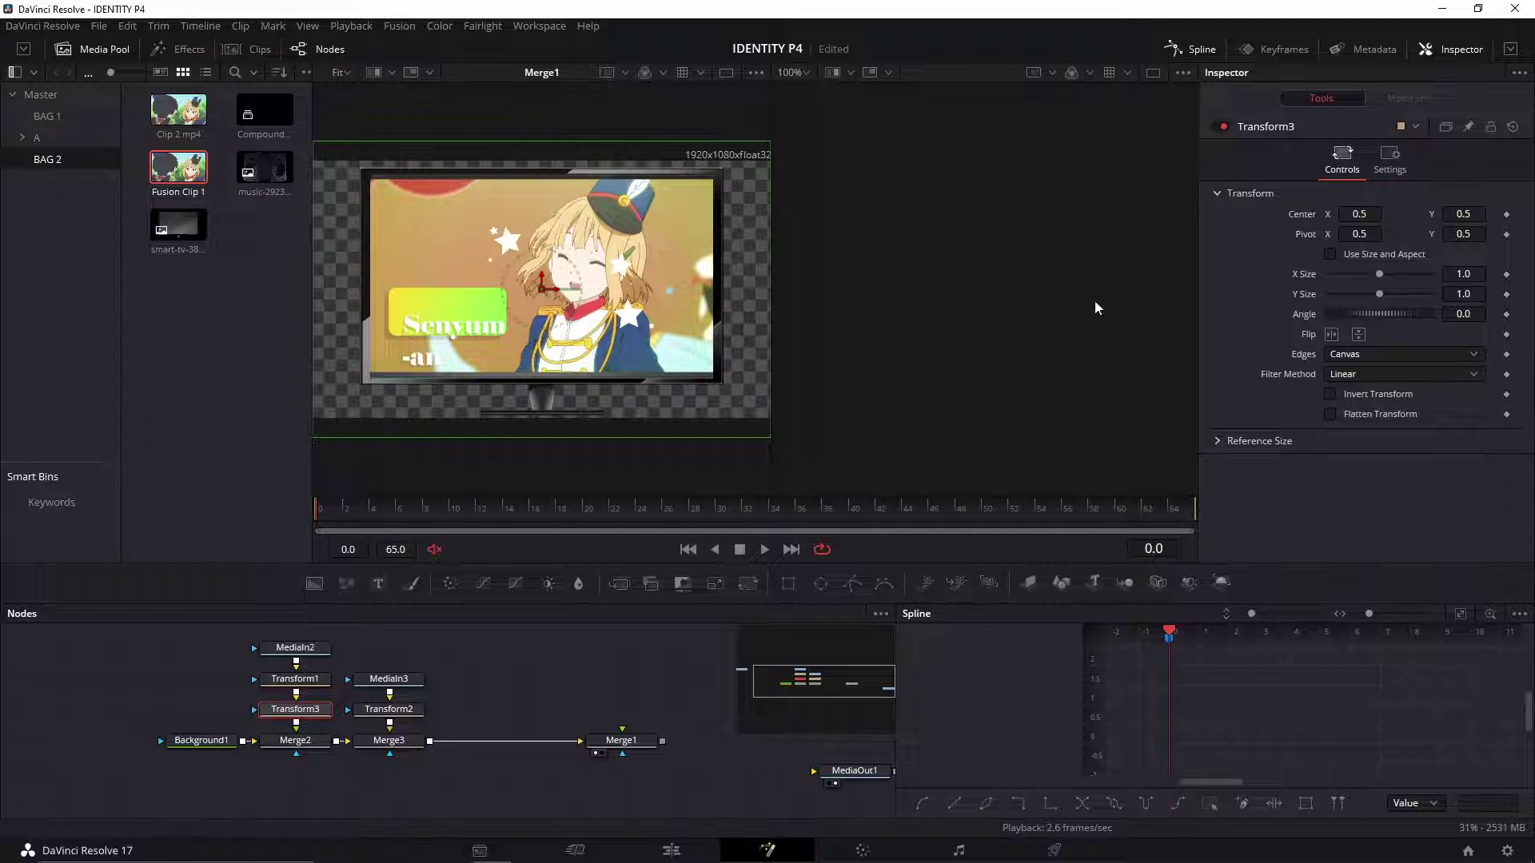
drag(1463, 294, 1423, 295)
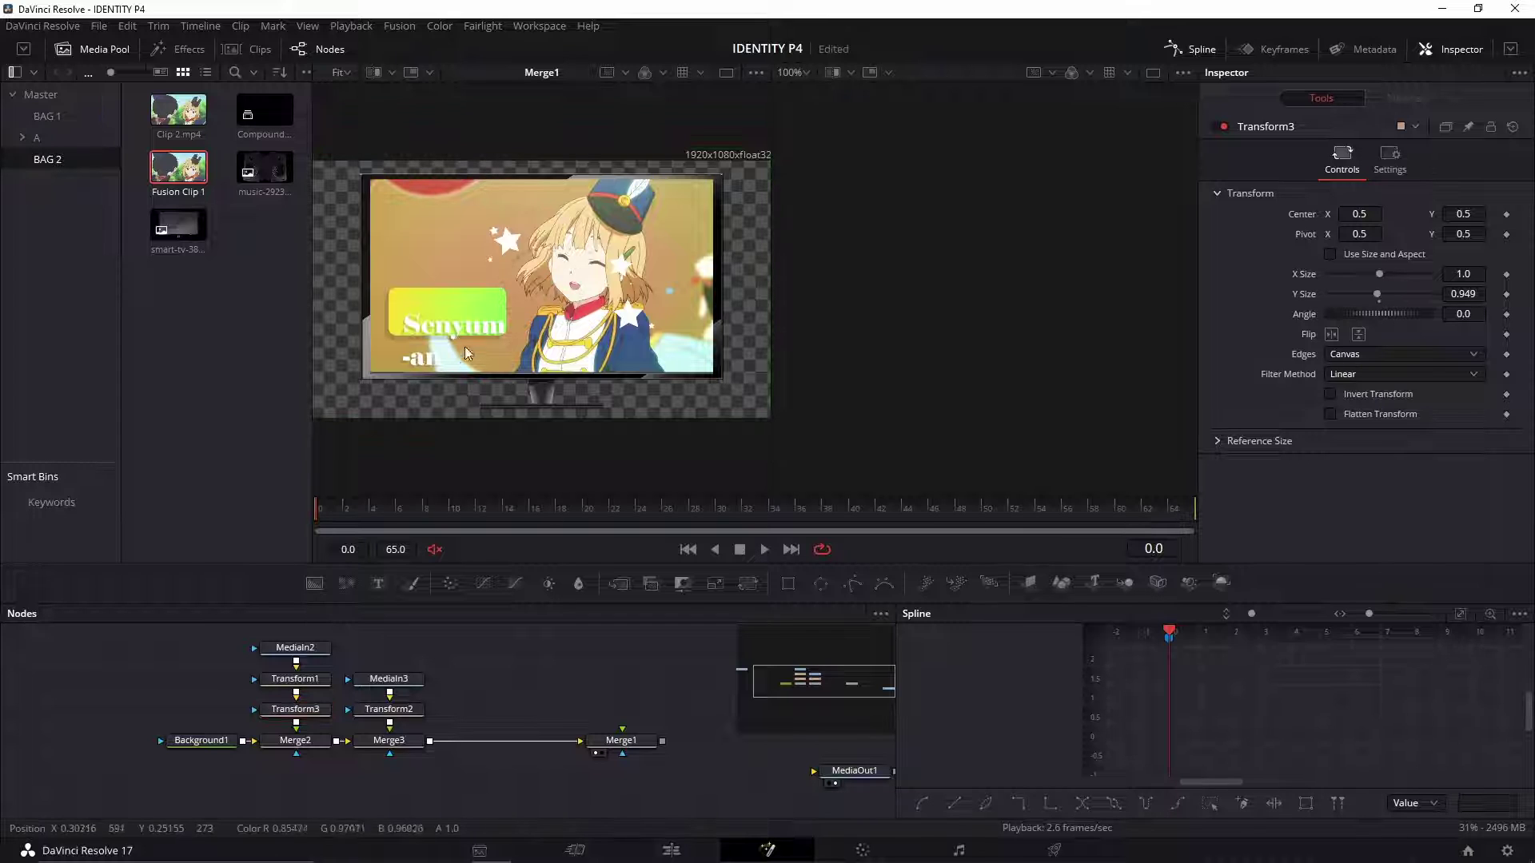
scroll(355, 381, up, 3)
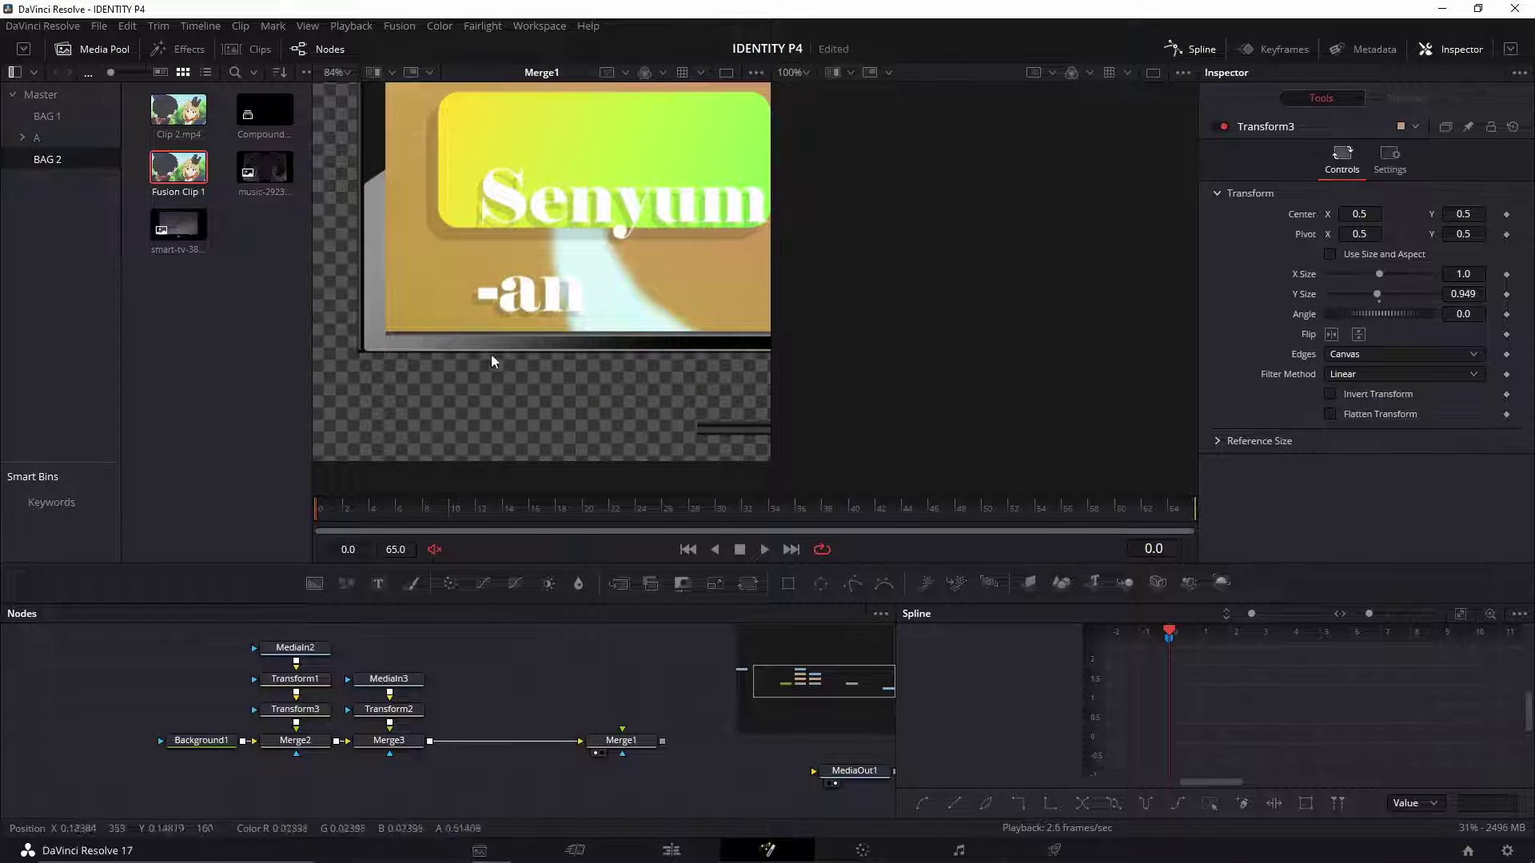
drag(1462, 294, 1381, 308)
drag(682, 160, 648, 503)
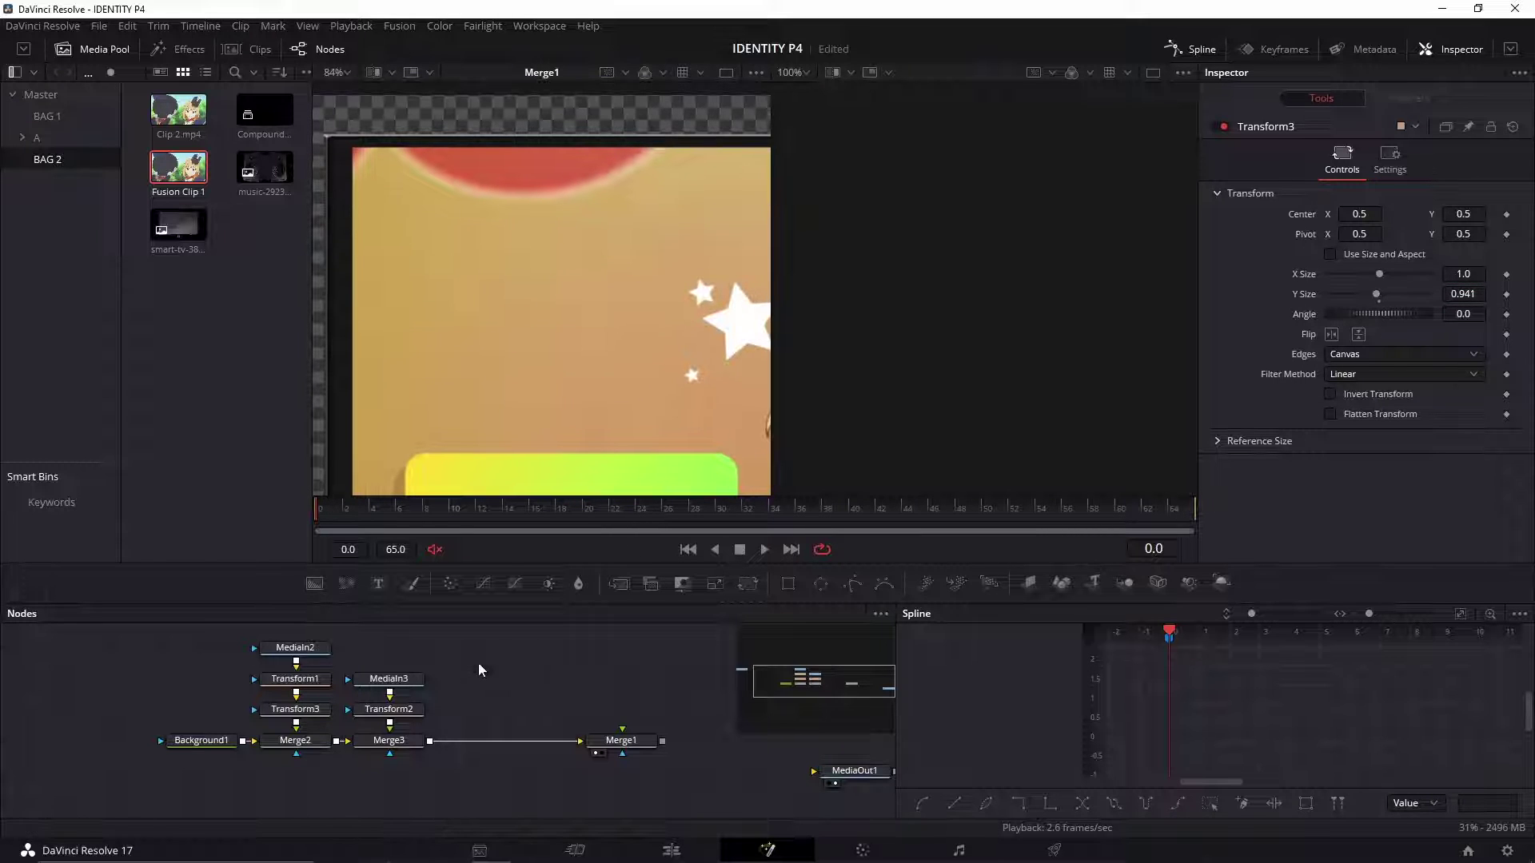
Step: Move Fusion Clip 1 down slightly within the TV screen by setting Transform2's Center Y to about 0.5495
click(393, 711)
drag(568, 362, 448, 286)
drag(648, 144, 650, 146)
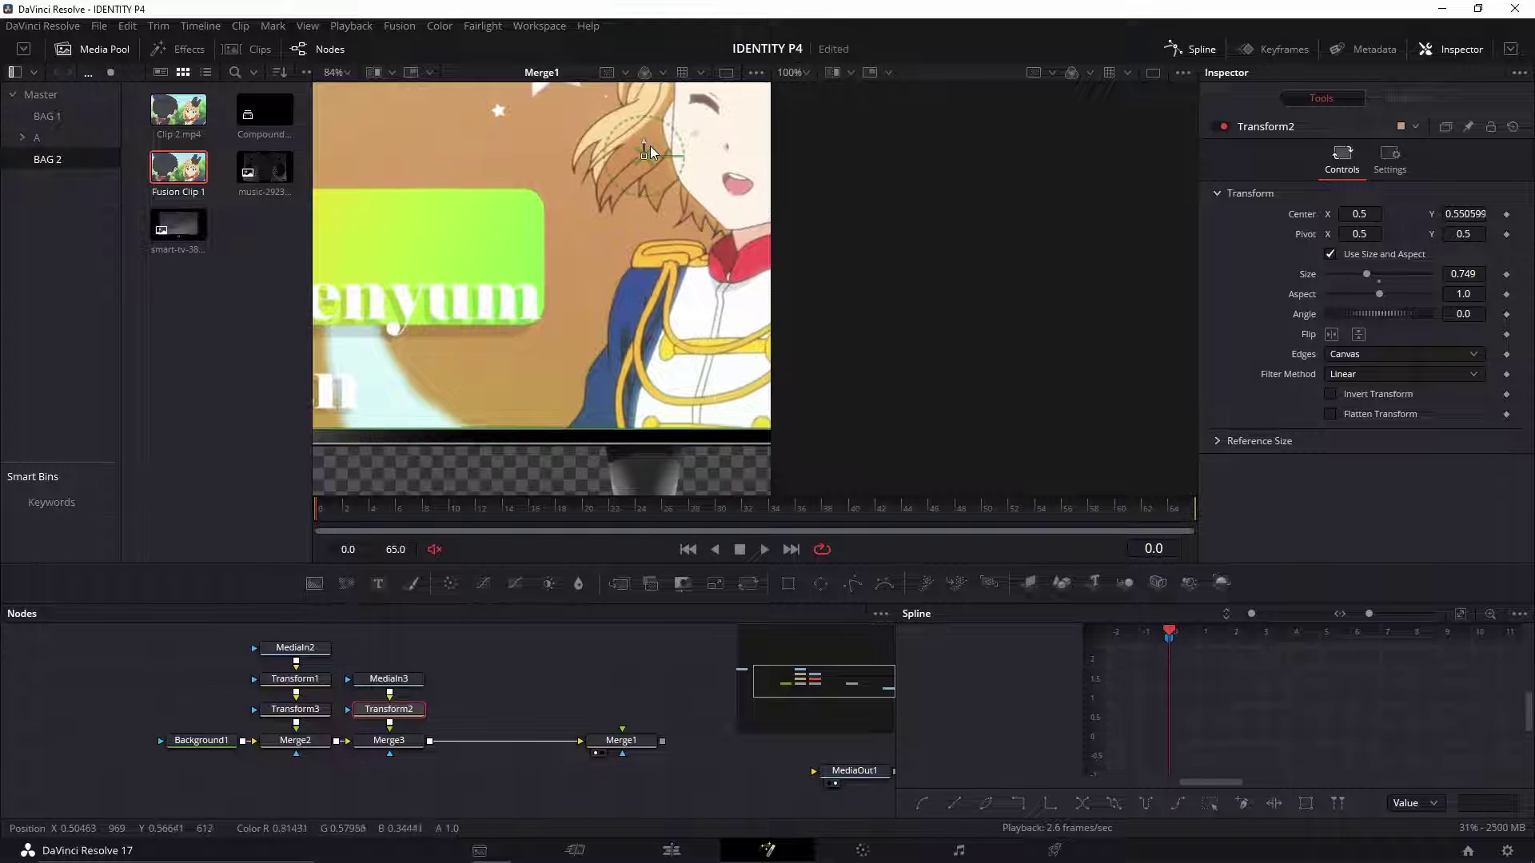
drag(557, 203, 587, 353)
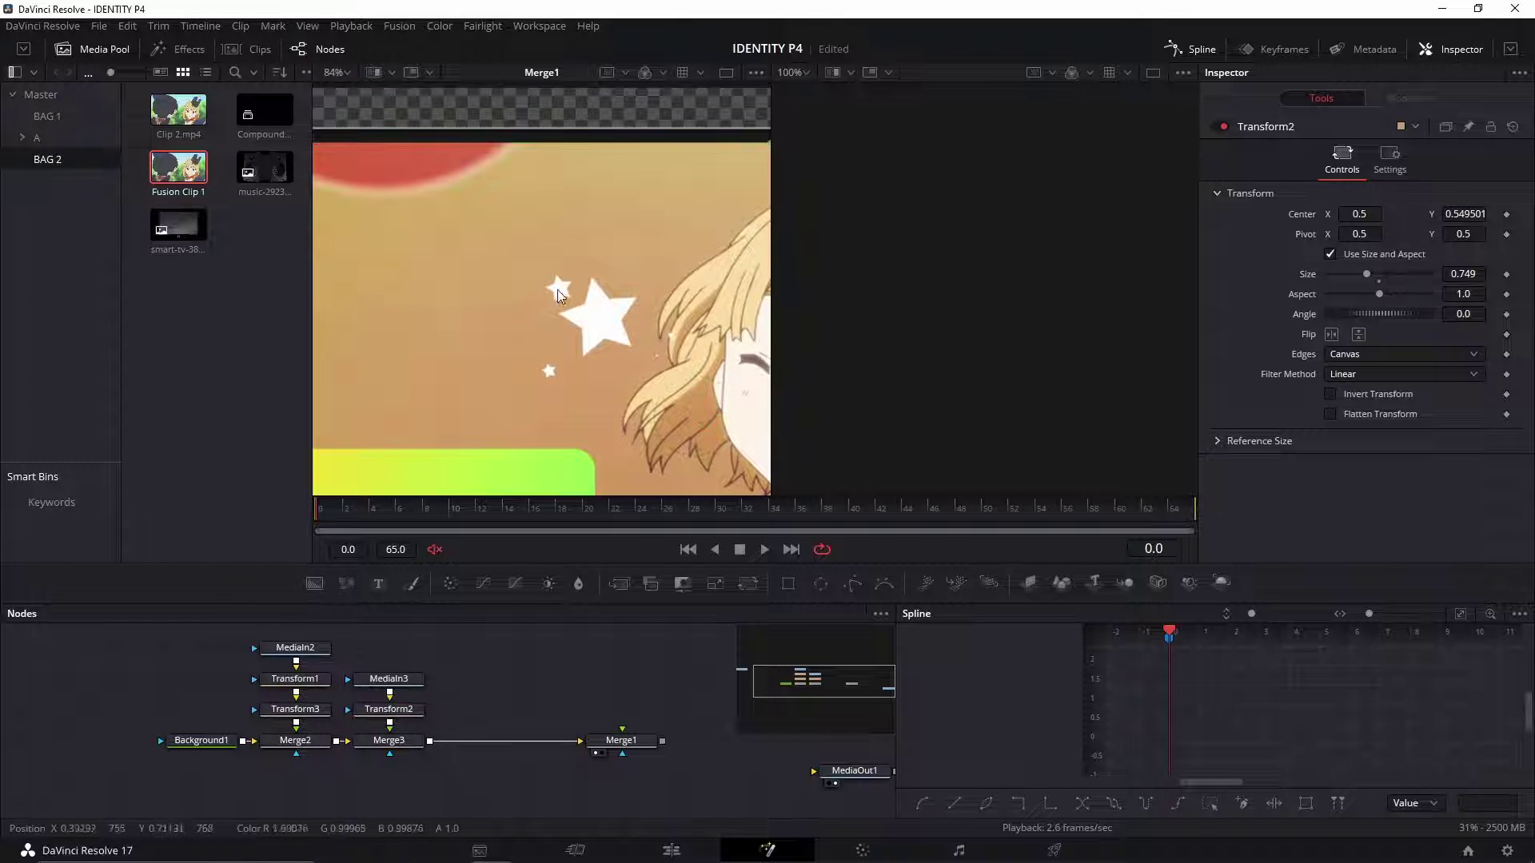
scroll(558, 286, down, 5)
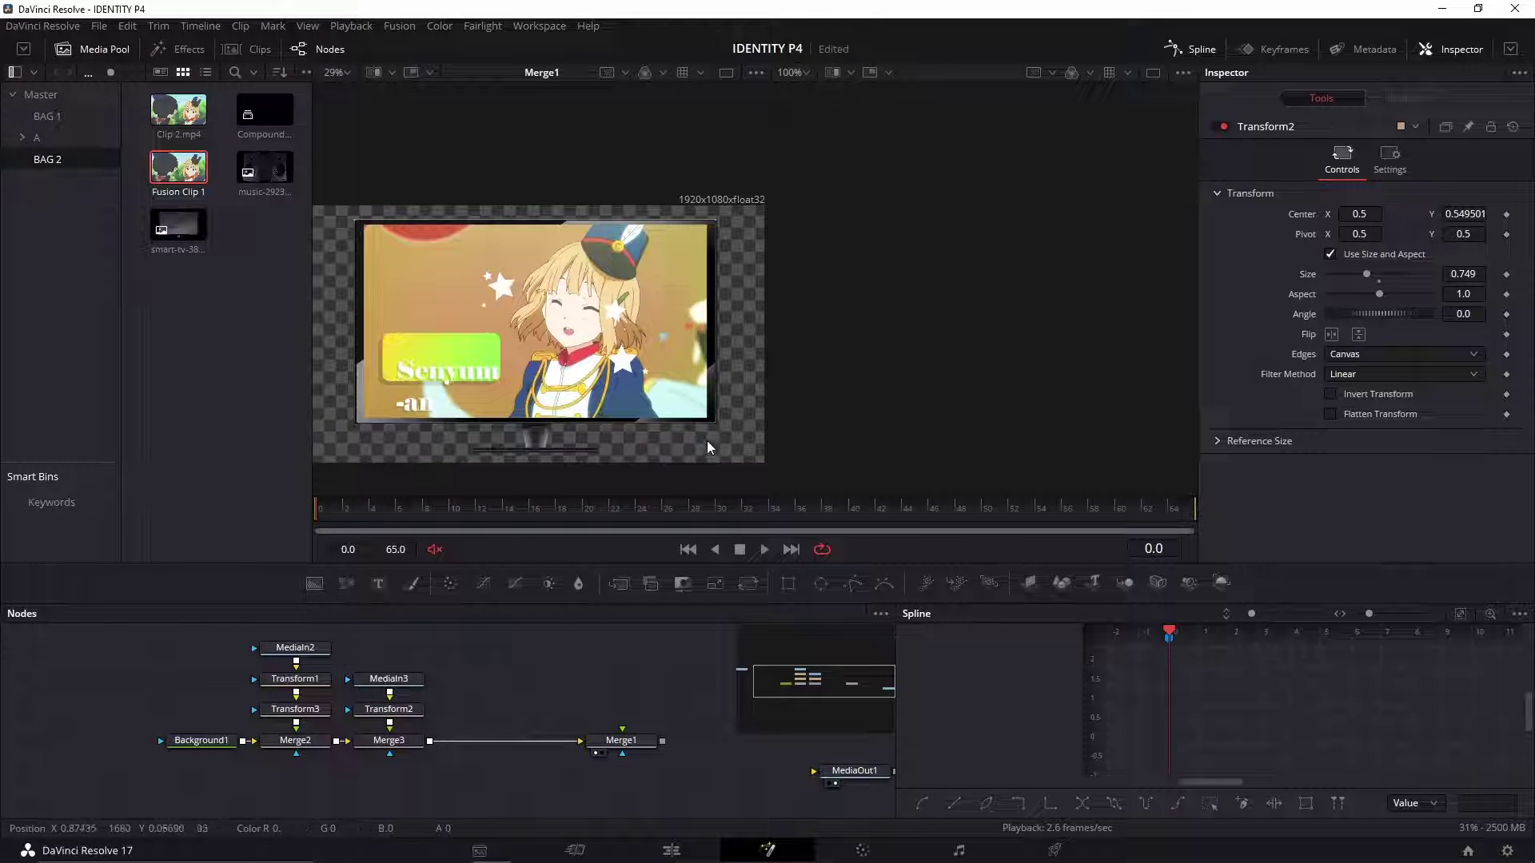
drag(562, 309, 558, 281)
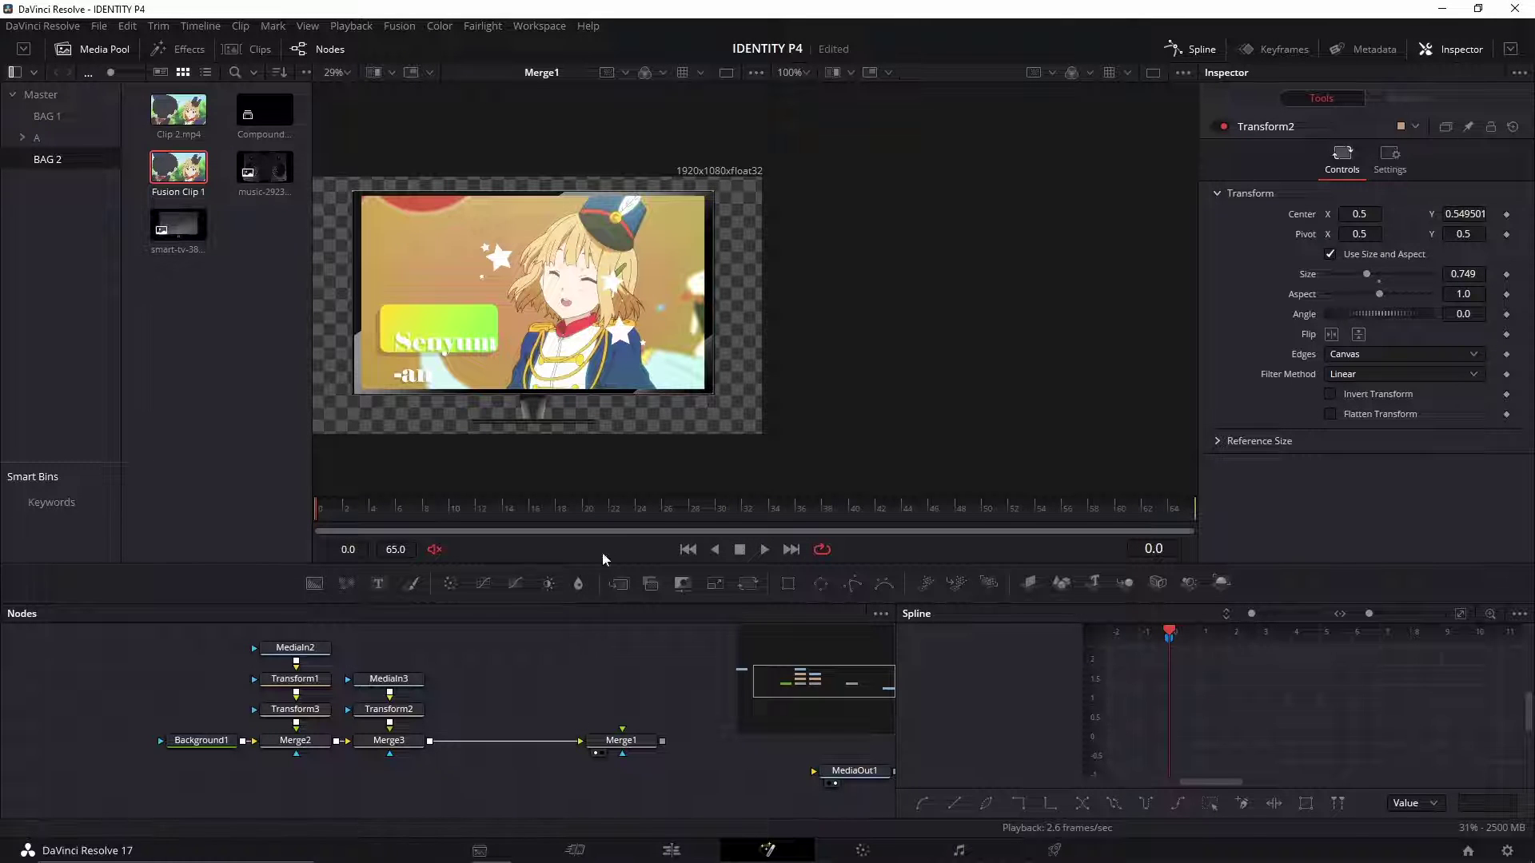
Step: Save the project and play back the TV composite
key(ctrl+s)
key(space)
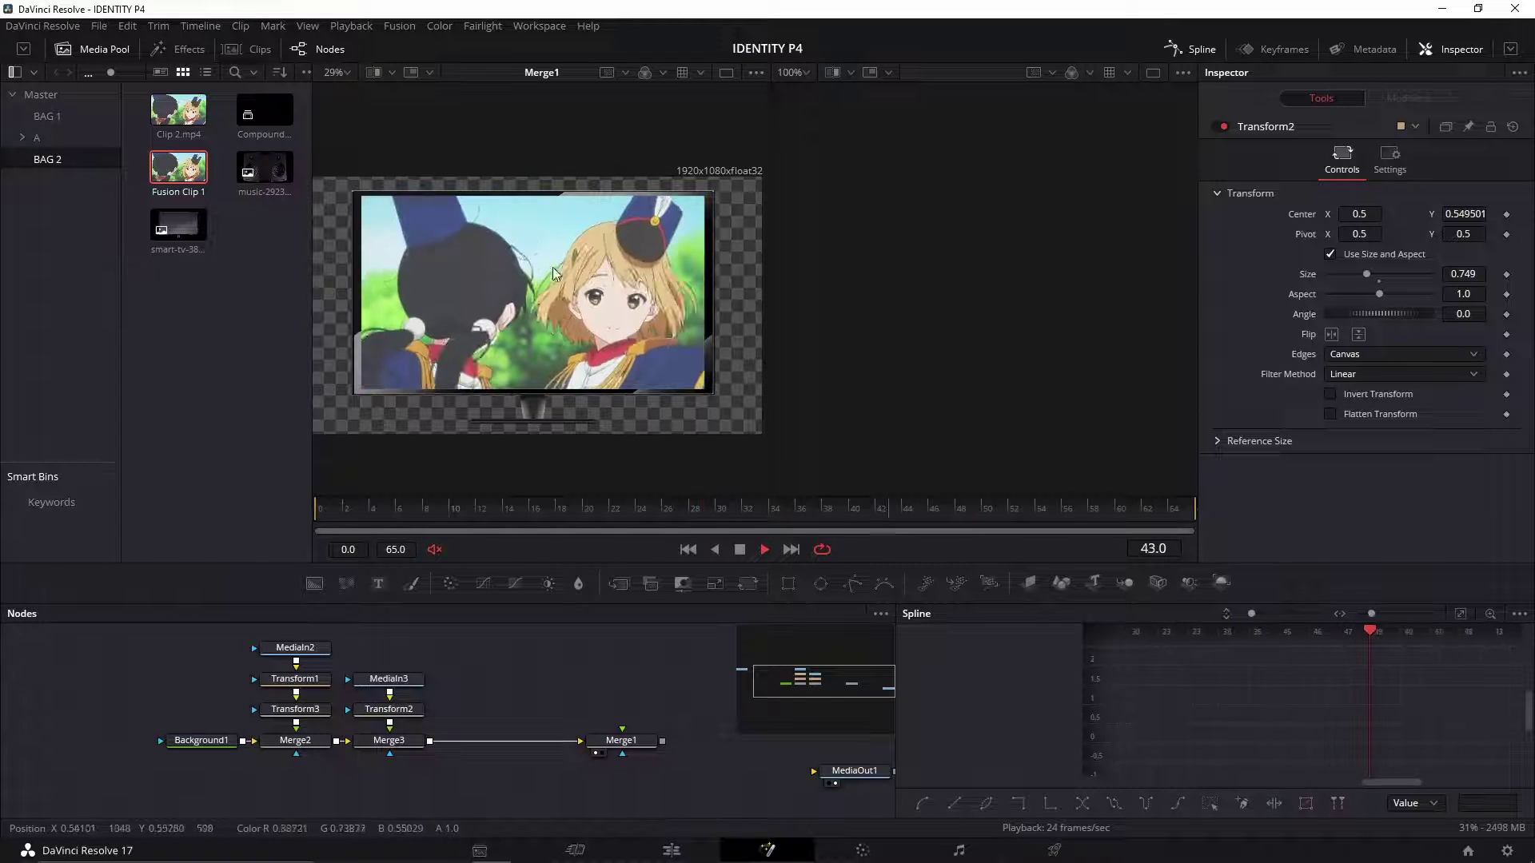
key(space)
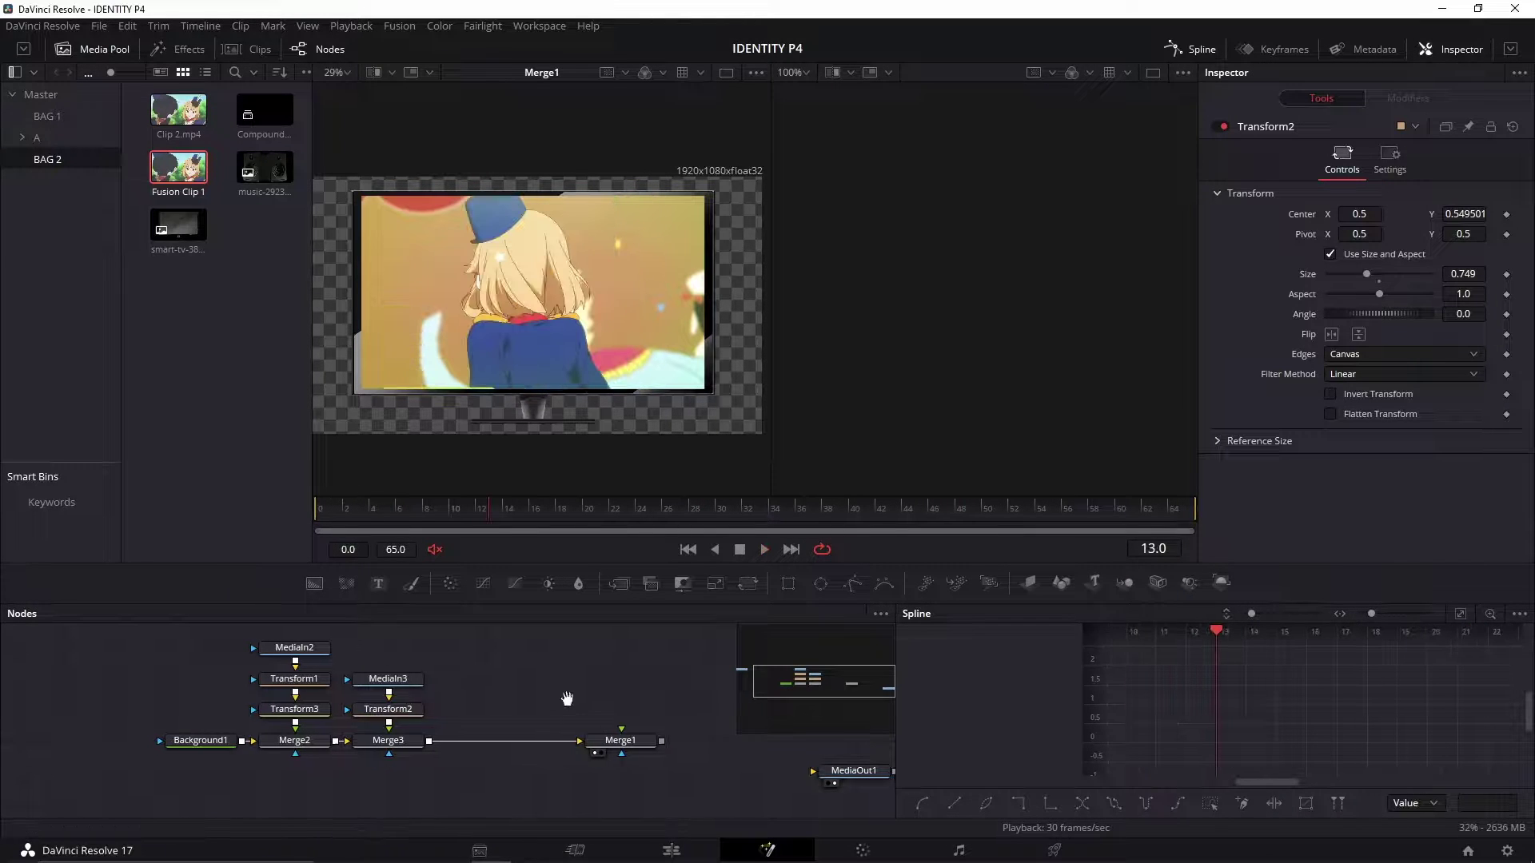
Step: Move Merge1 close to Merge3 and enclose all the TV nodes from Background1 to Merge1 in an Underlay
drag(616, 761, 476, 762)
click(477, 759)
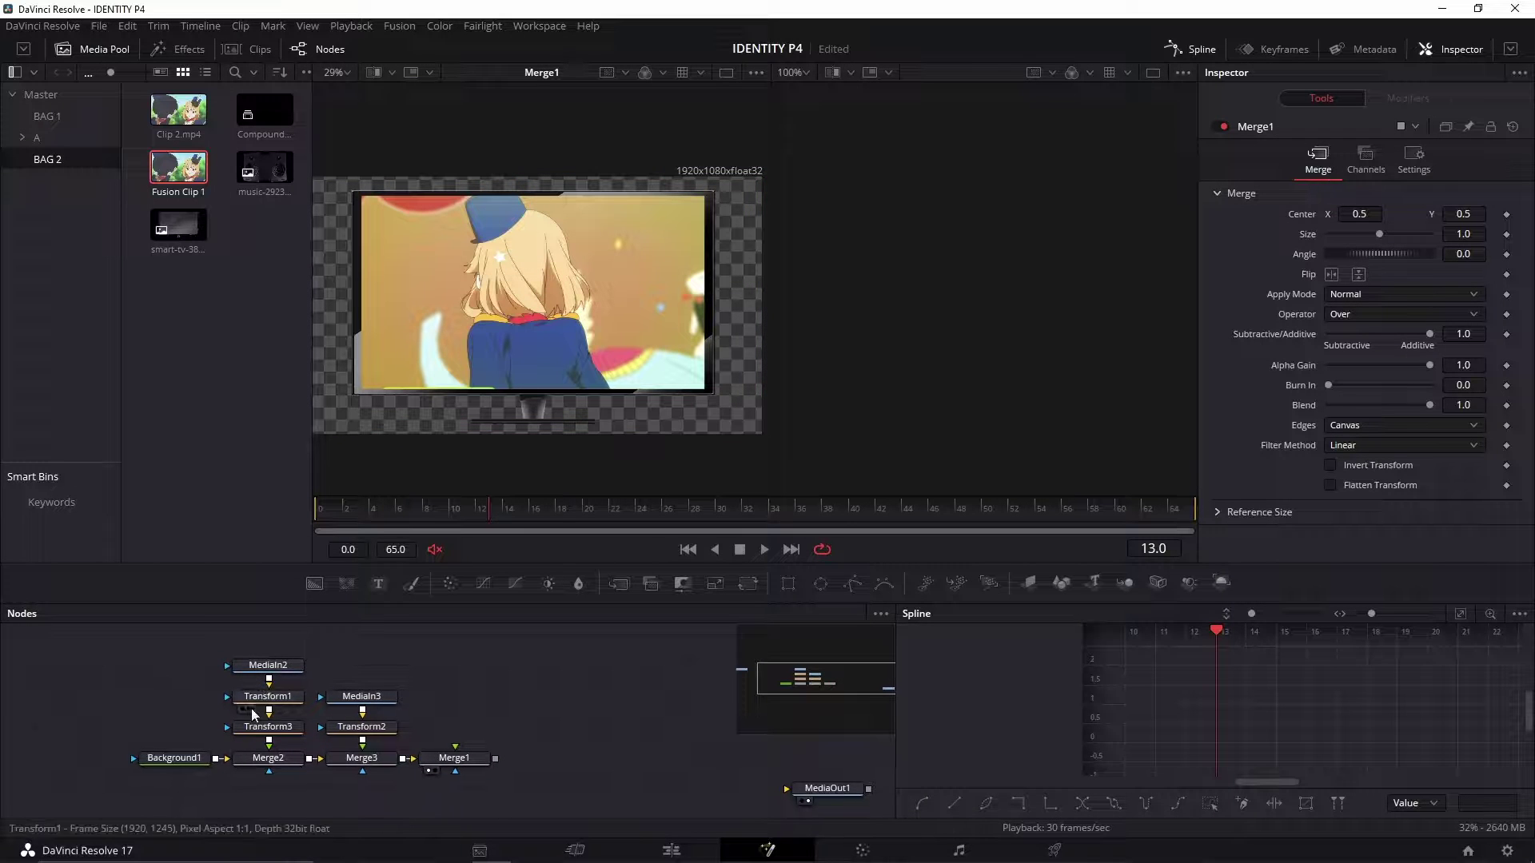
drag(104, 641, 535, 791)
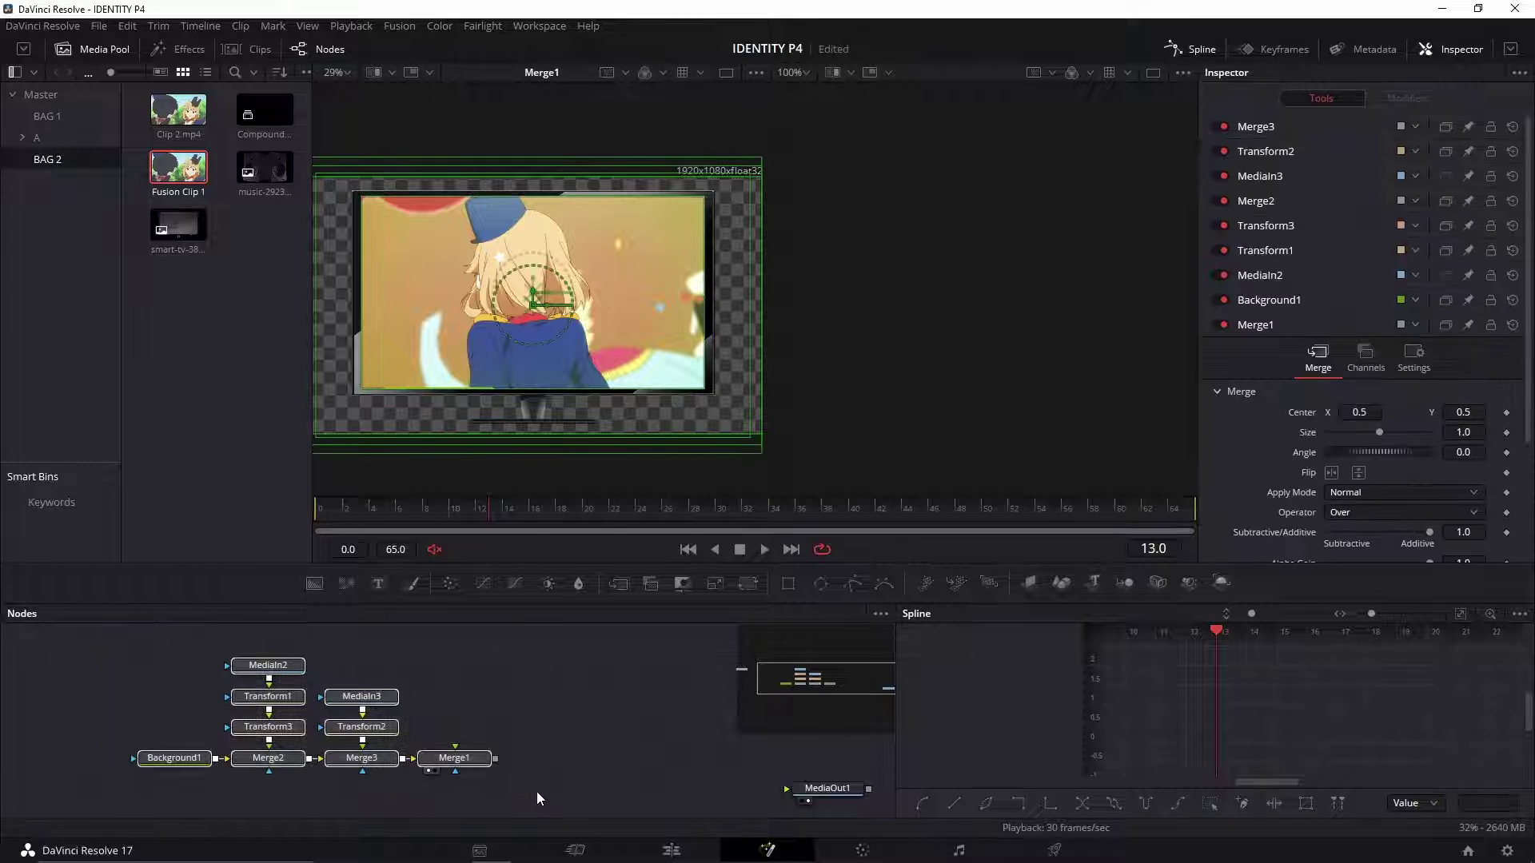
key(shift+space)
text(med)
key(BackSpace)
key(BackSpace)
key(BackSpace)
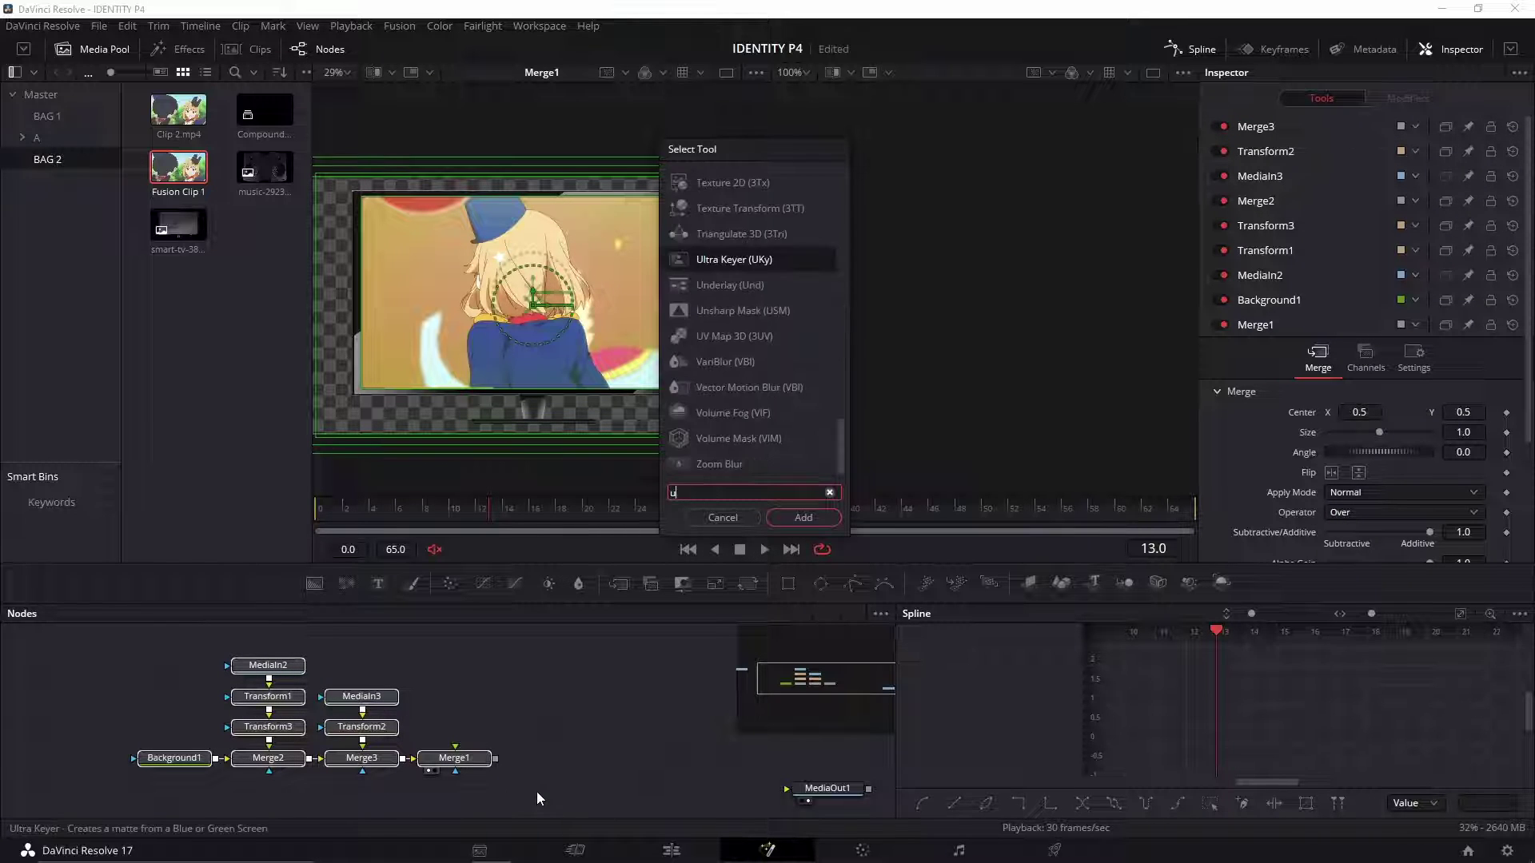
text(und)
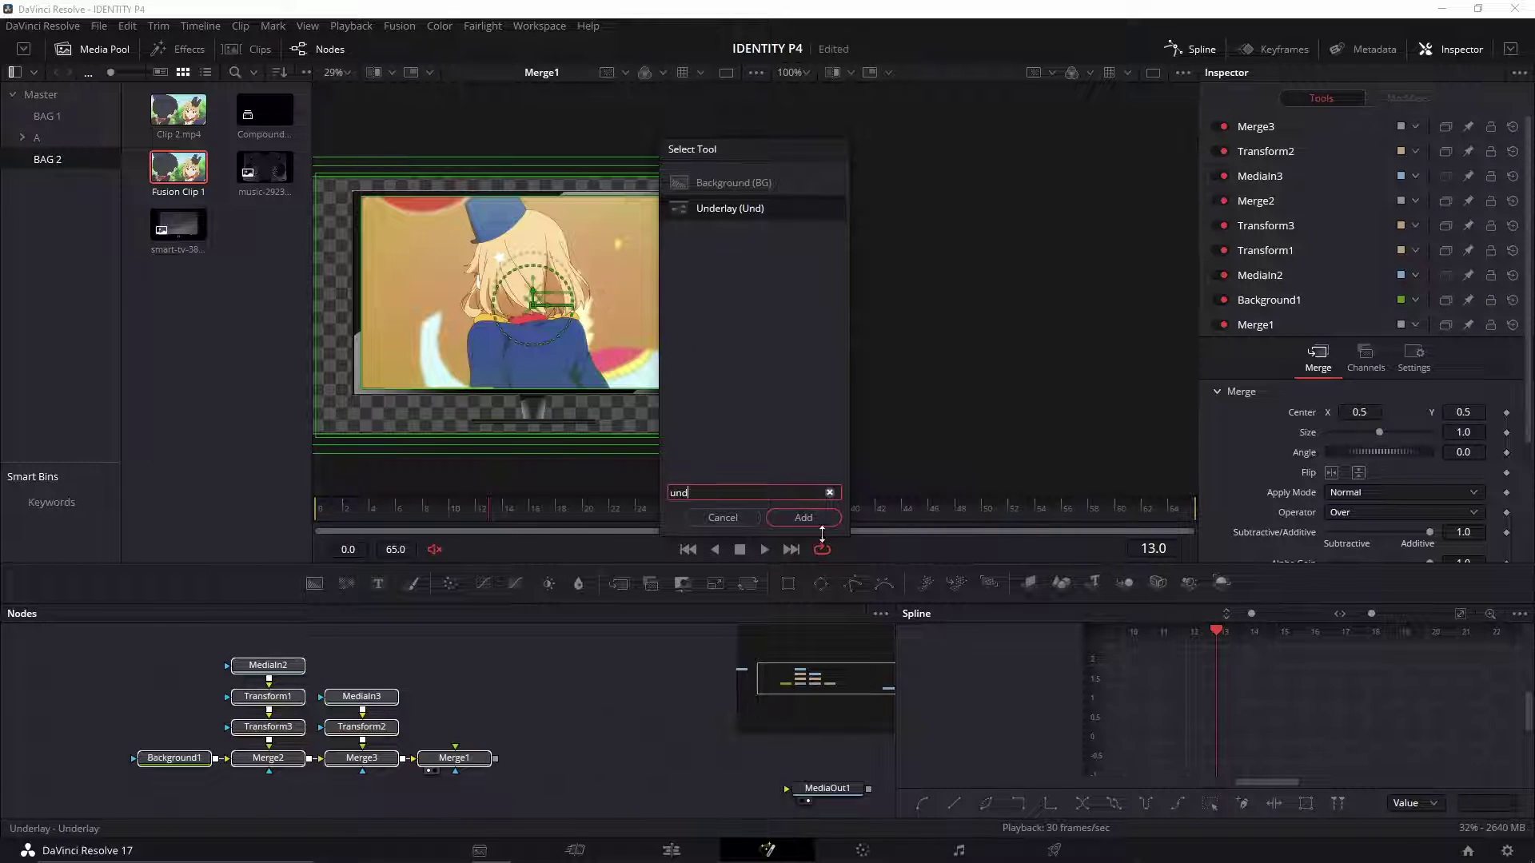
click(819, 518)
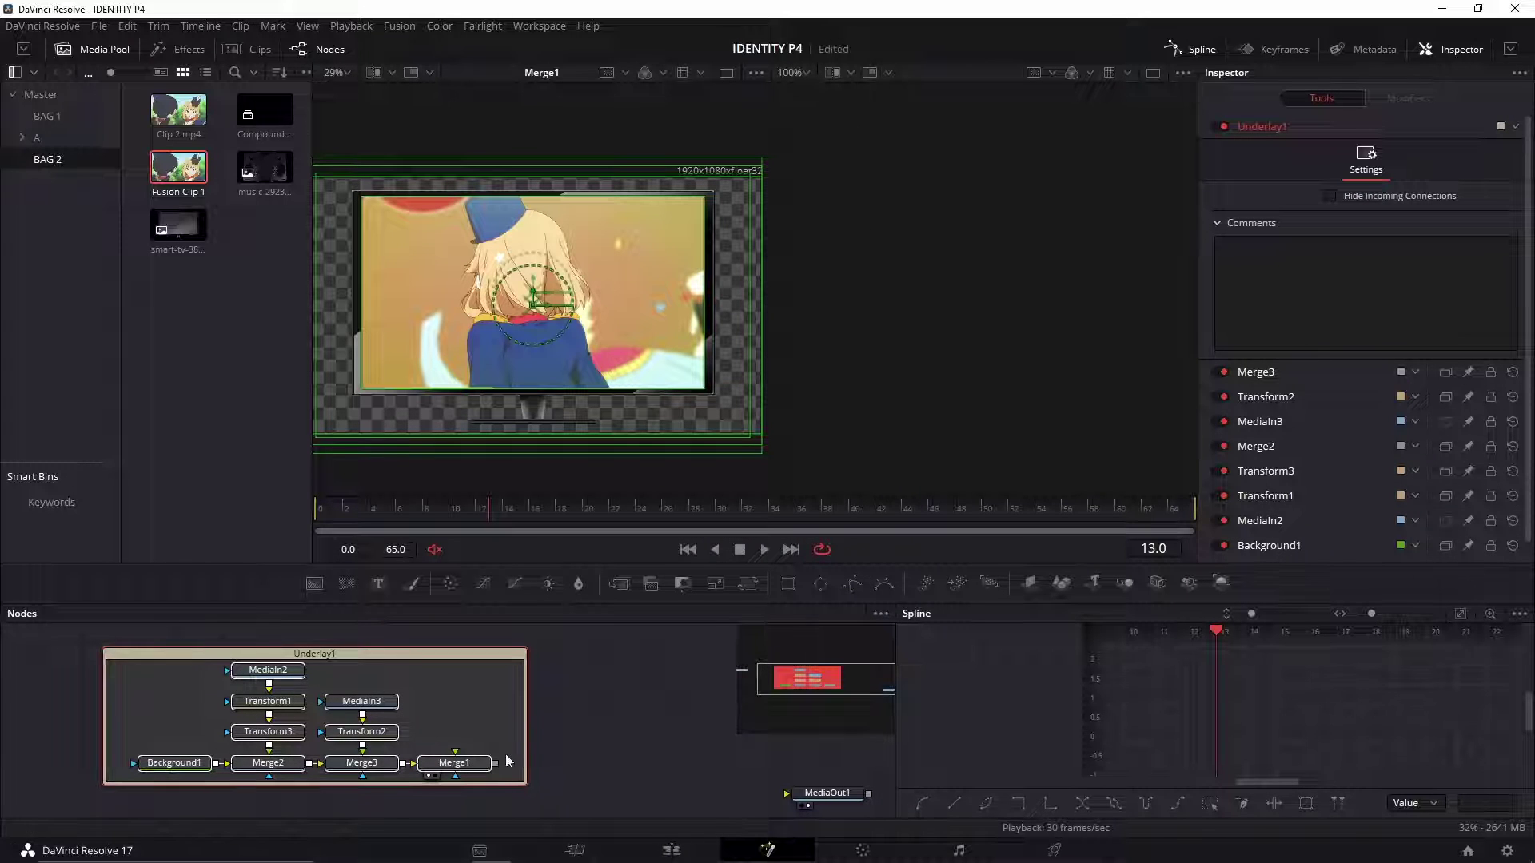
click(606, 708)
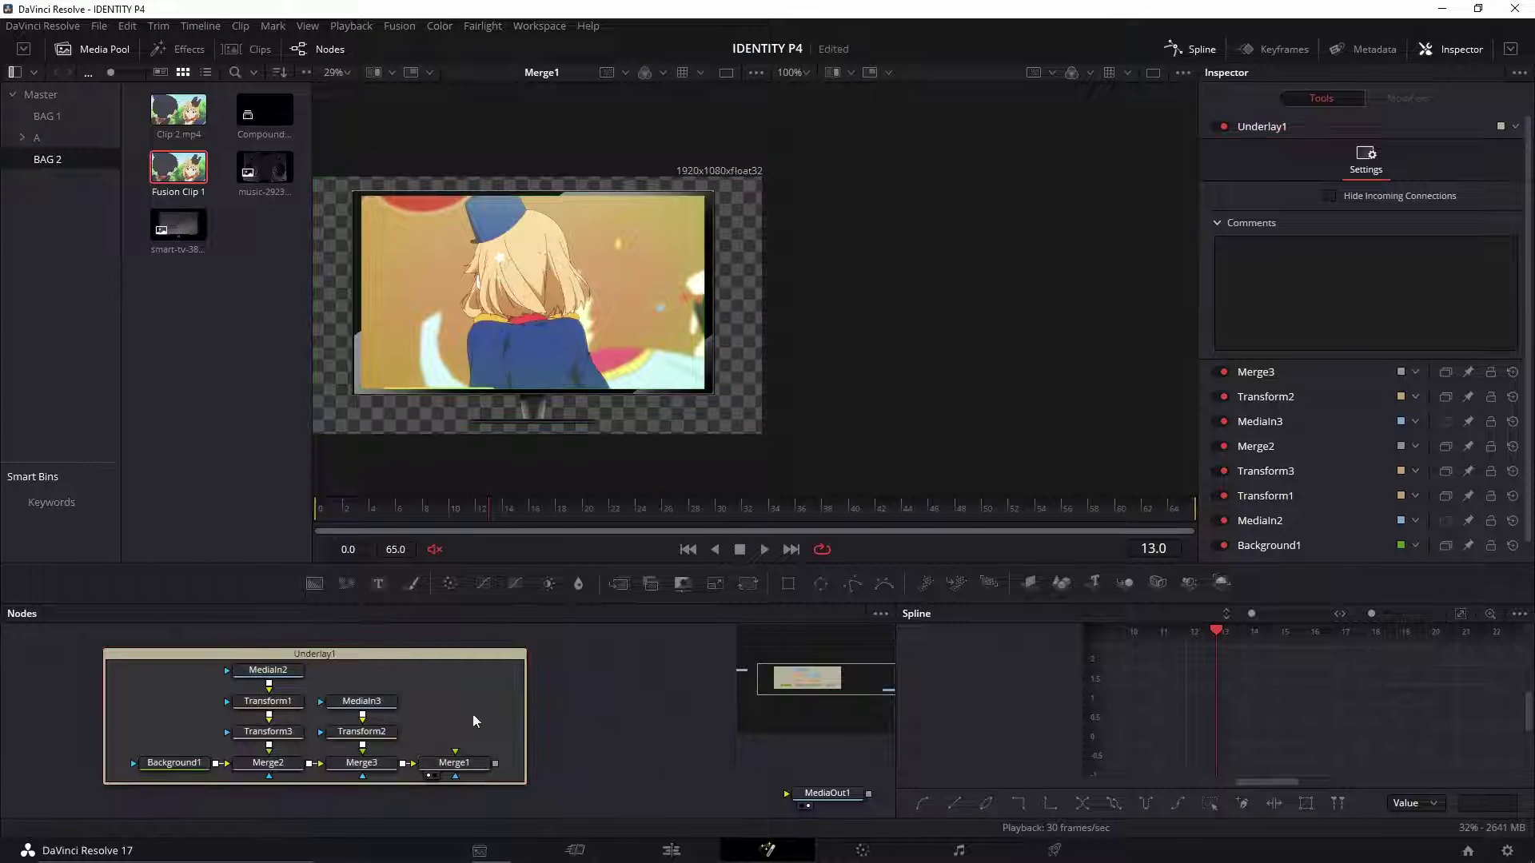
Step: Rename the underlay around the node group as TV
click(324, 660)
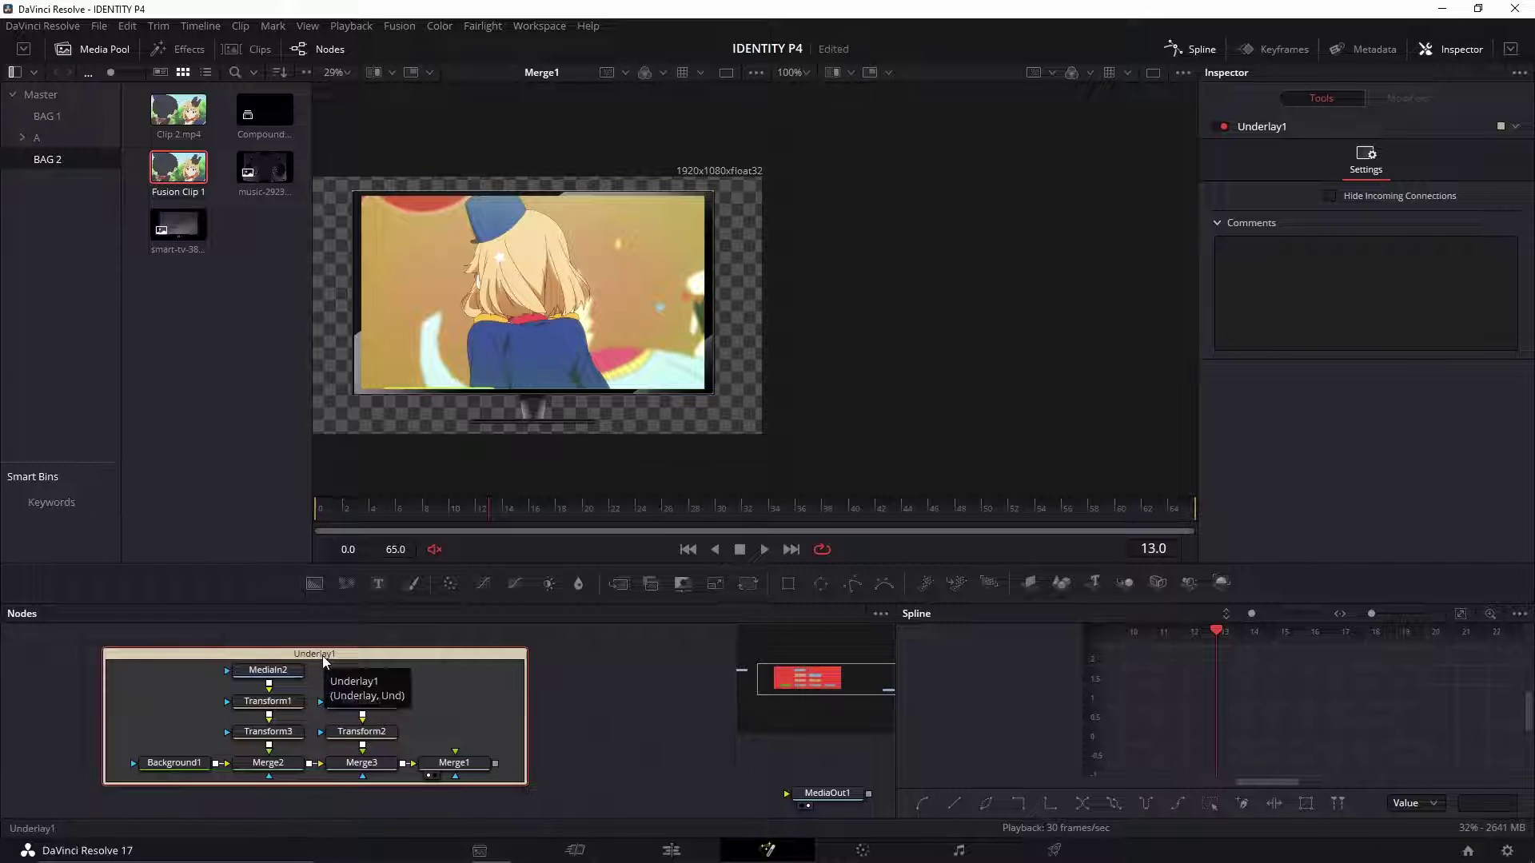
key(F2)
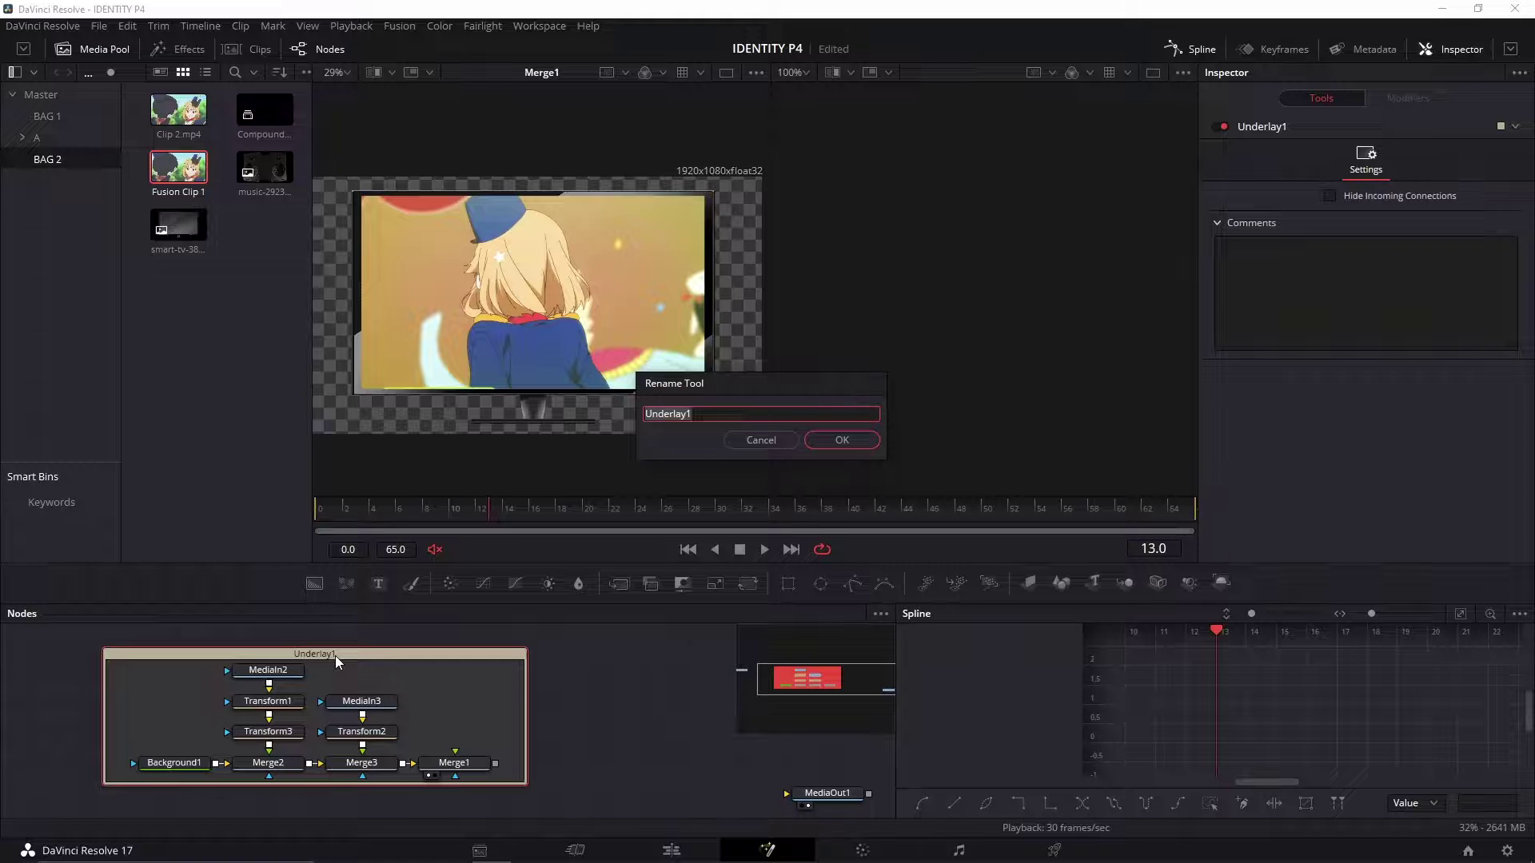
text(TV)
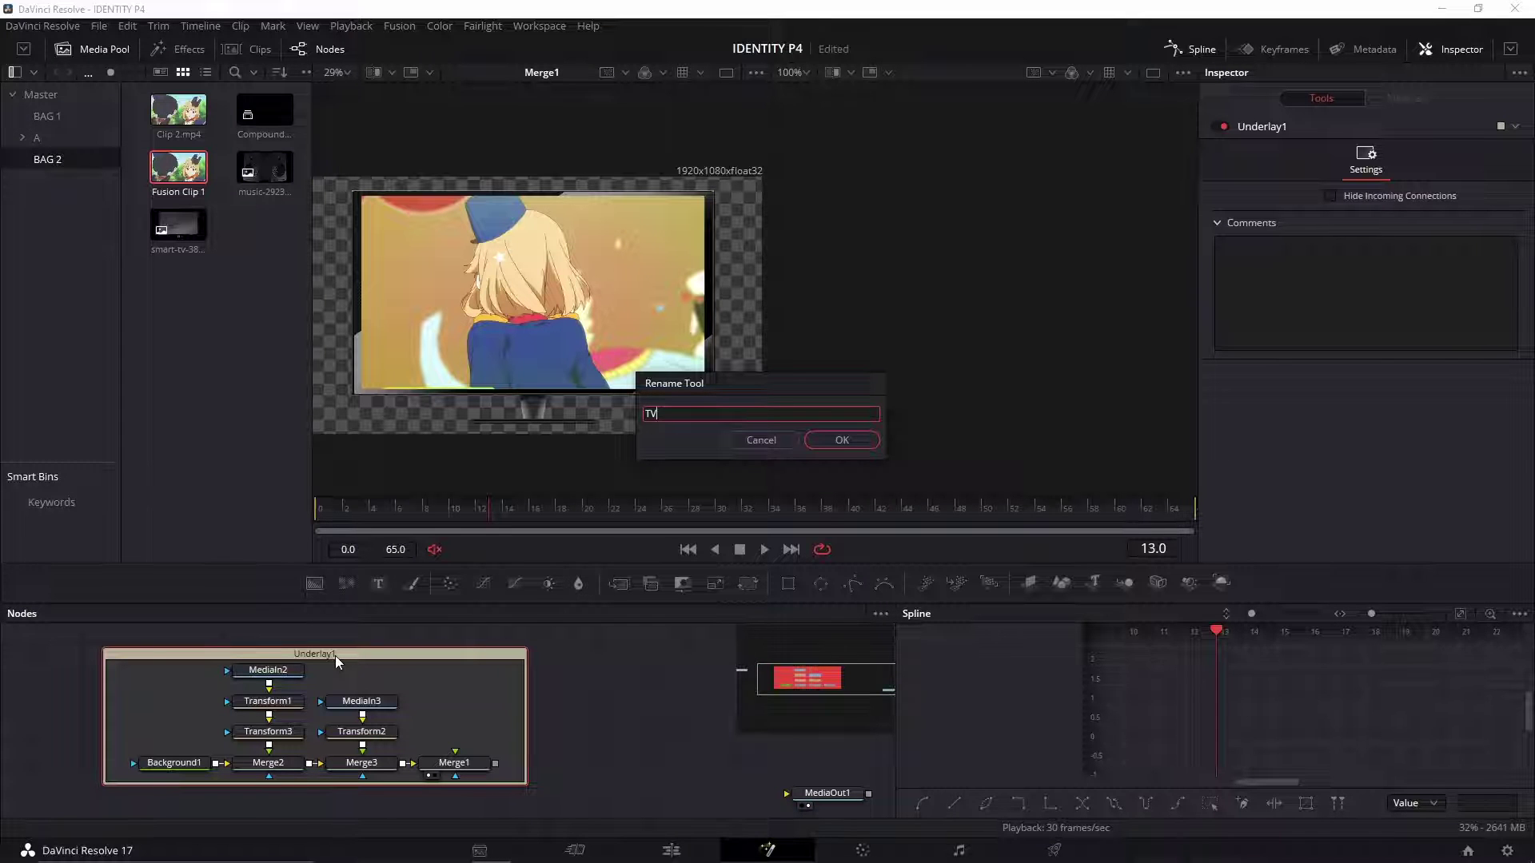
click(846, 442)
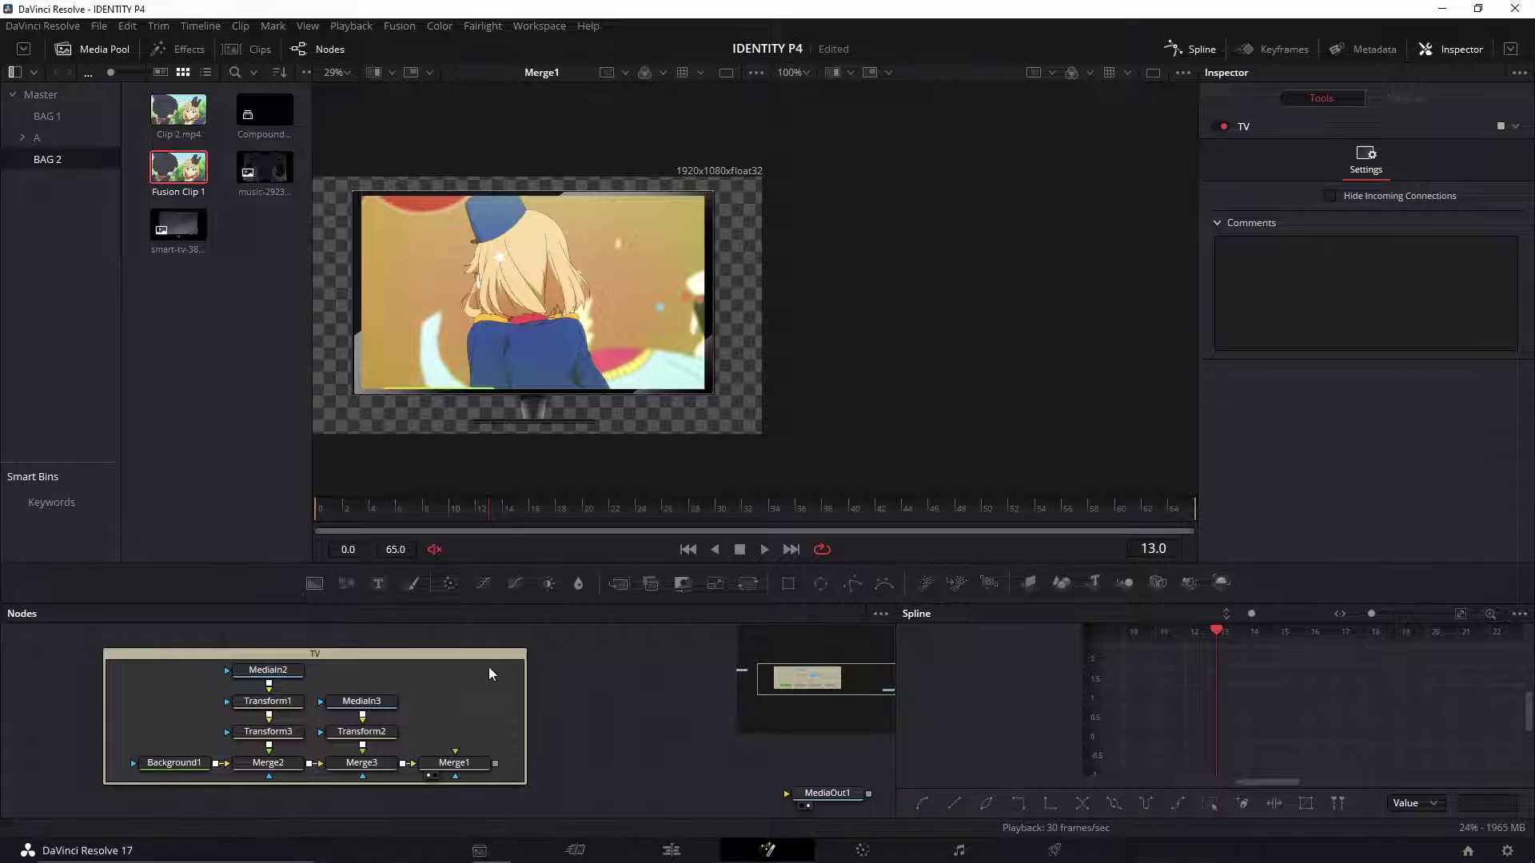
Step: Below the TV underlay, add a Background feeding a new Merge shown in the first viewer, and set that background's Alpha to 0
drag(494, 699, 478, 718)
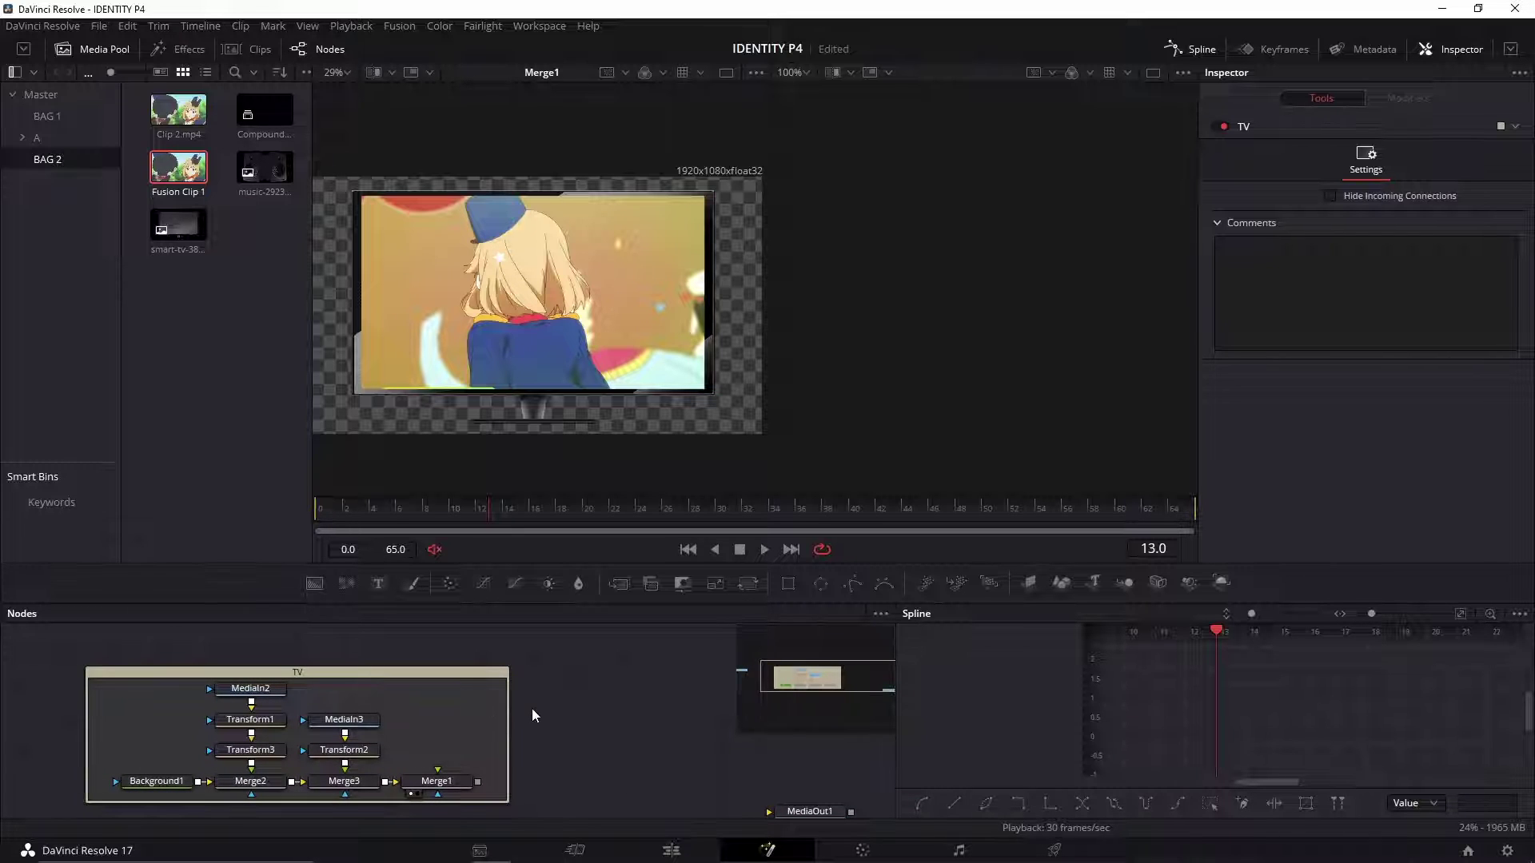
drag(507, 677, 583, 746)
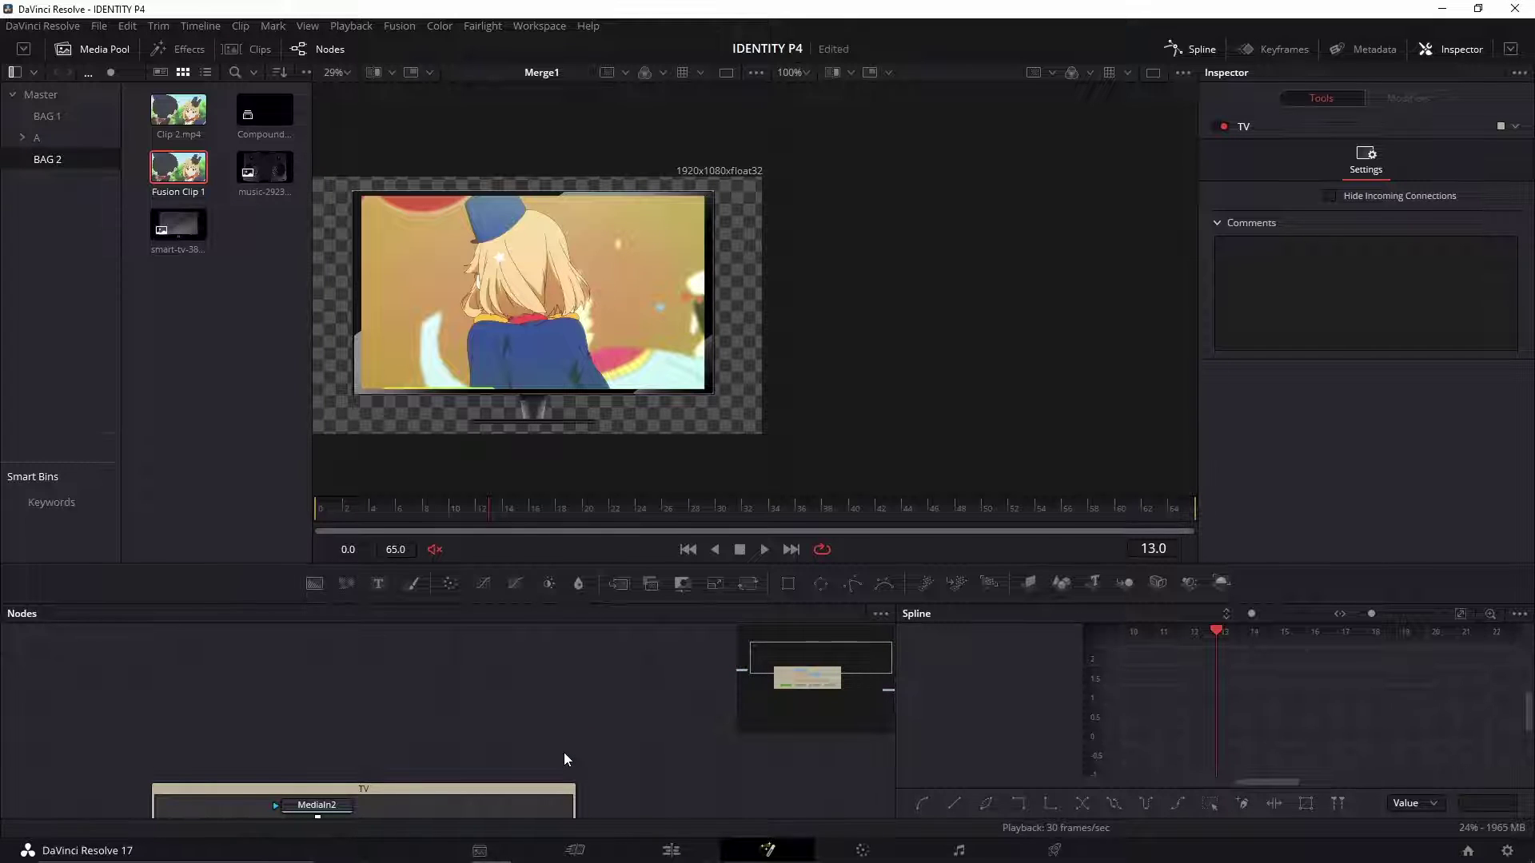
scroll(632, 714, down, 3)
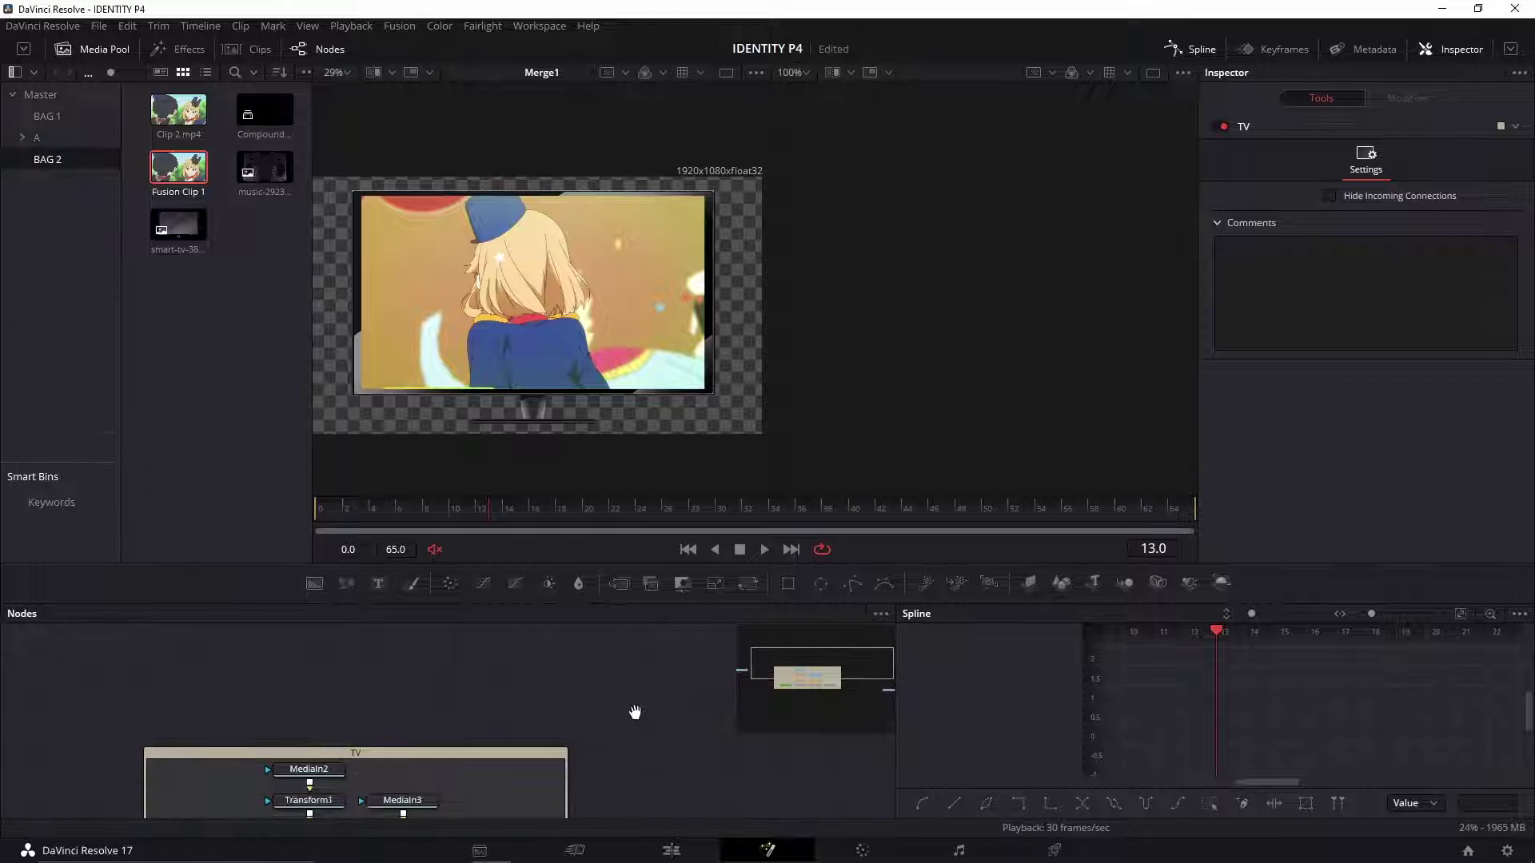
scroll(384, 732, down, 3)
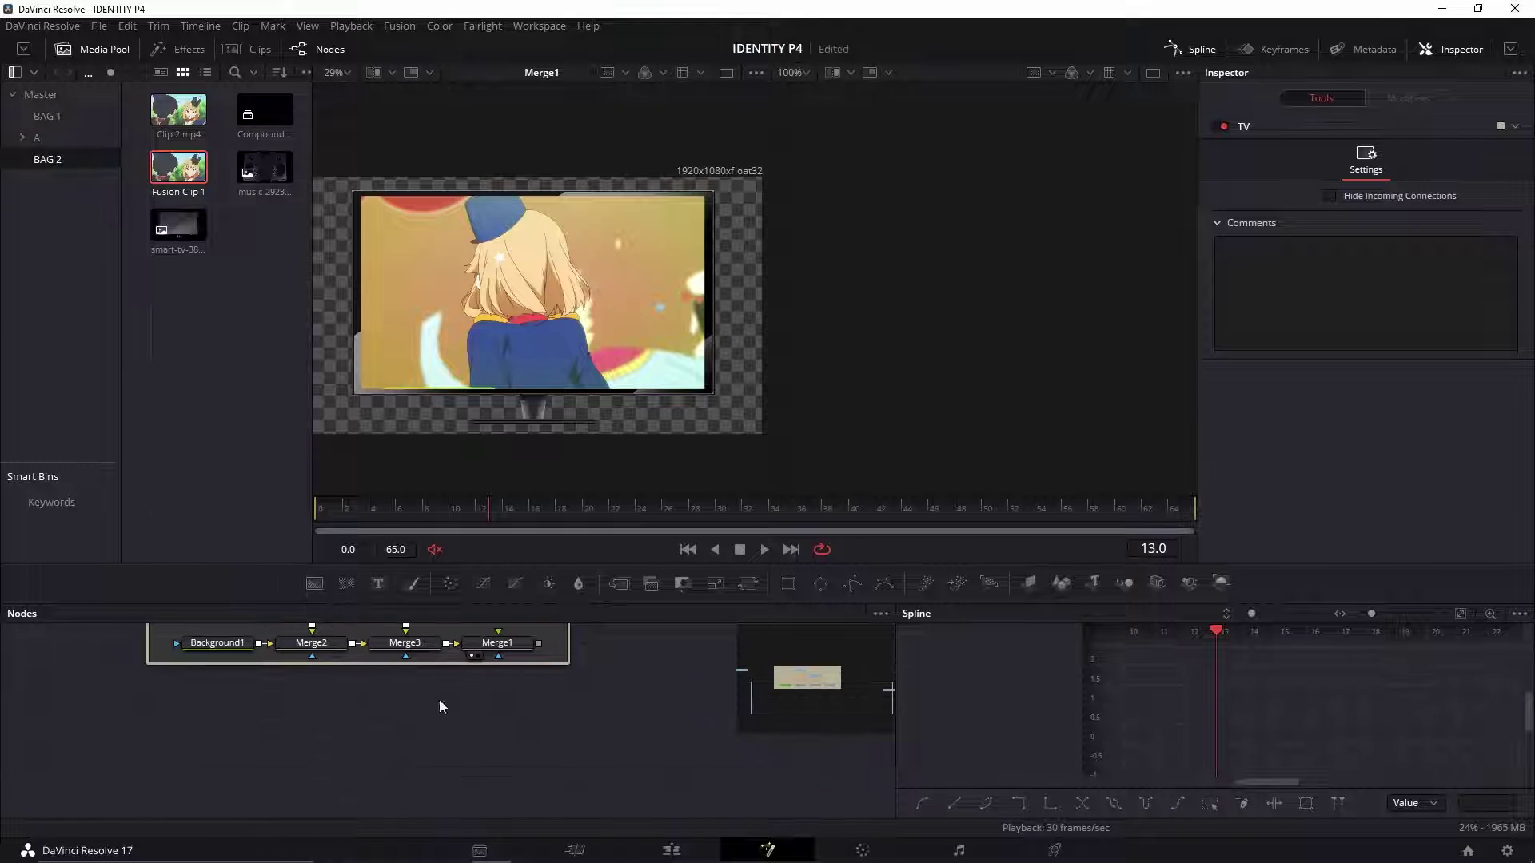
scroll(315, 746, down, 2)
scroll(316, 759, up, 1)
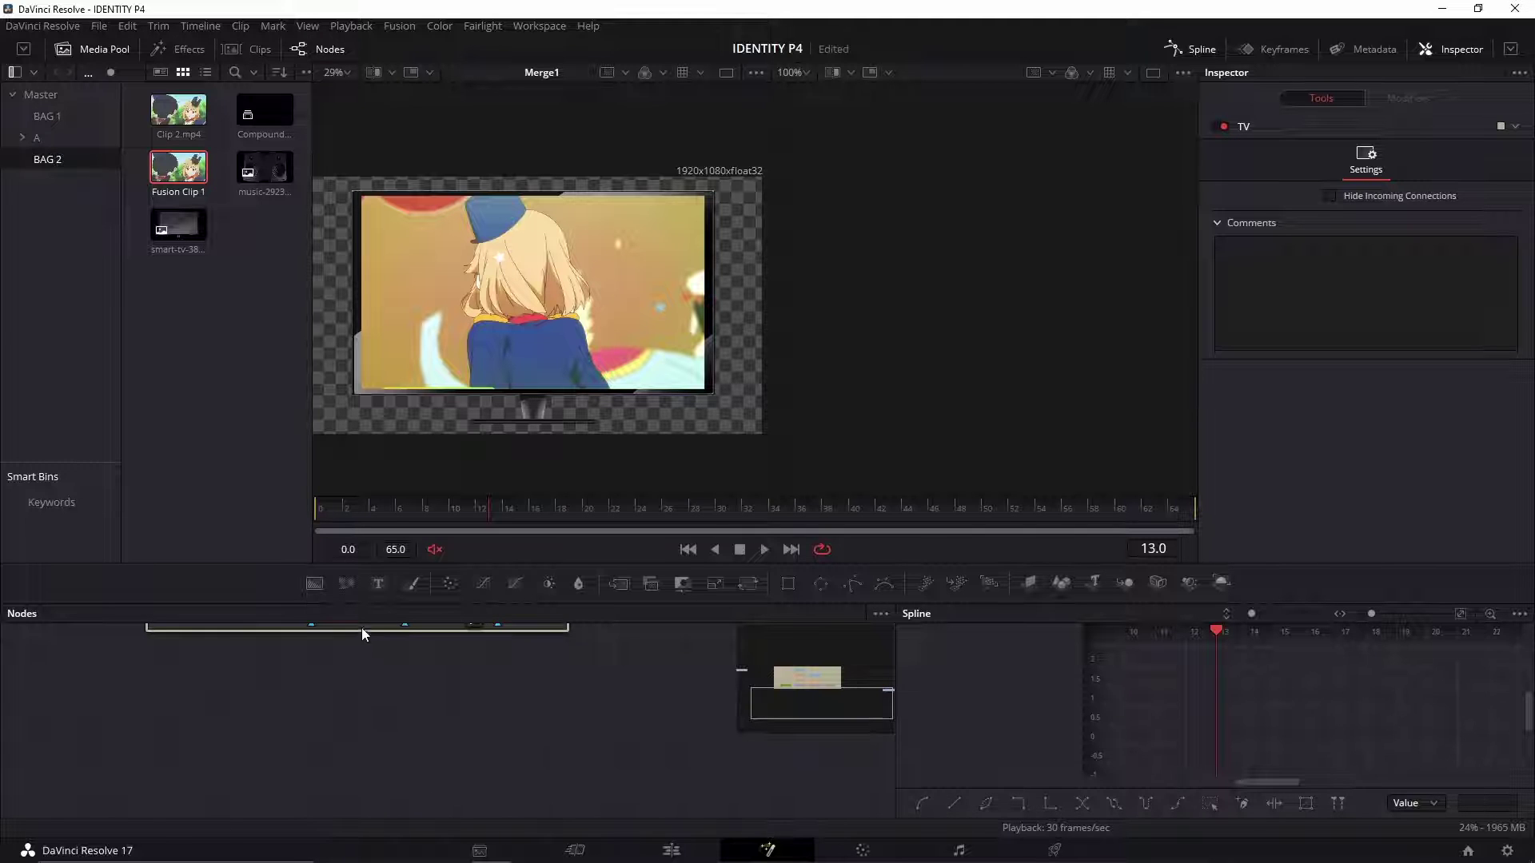
drag(320, 583, 247, 723)
drag(191, 784, 553, 787)
click(621, 584)
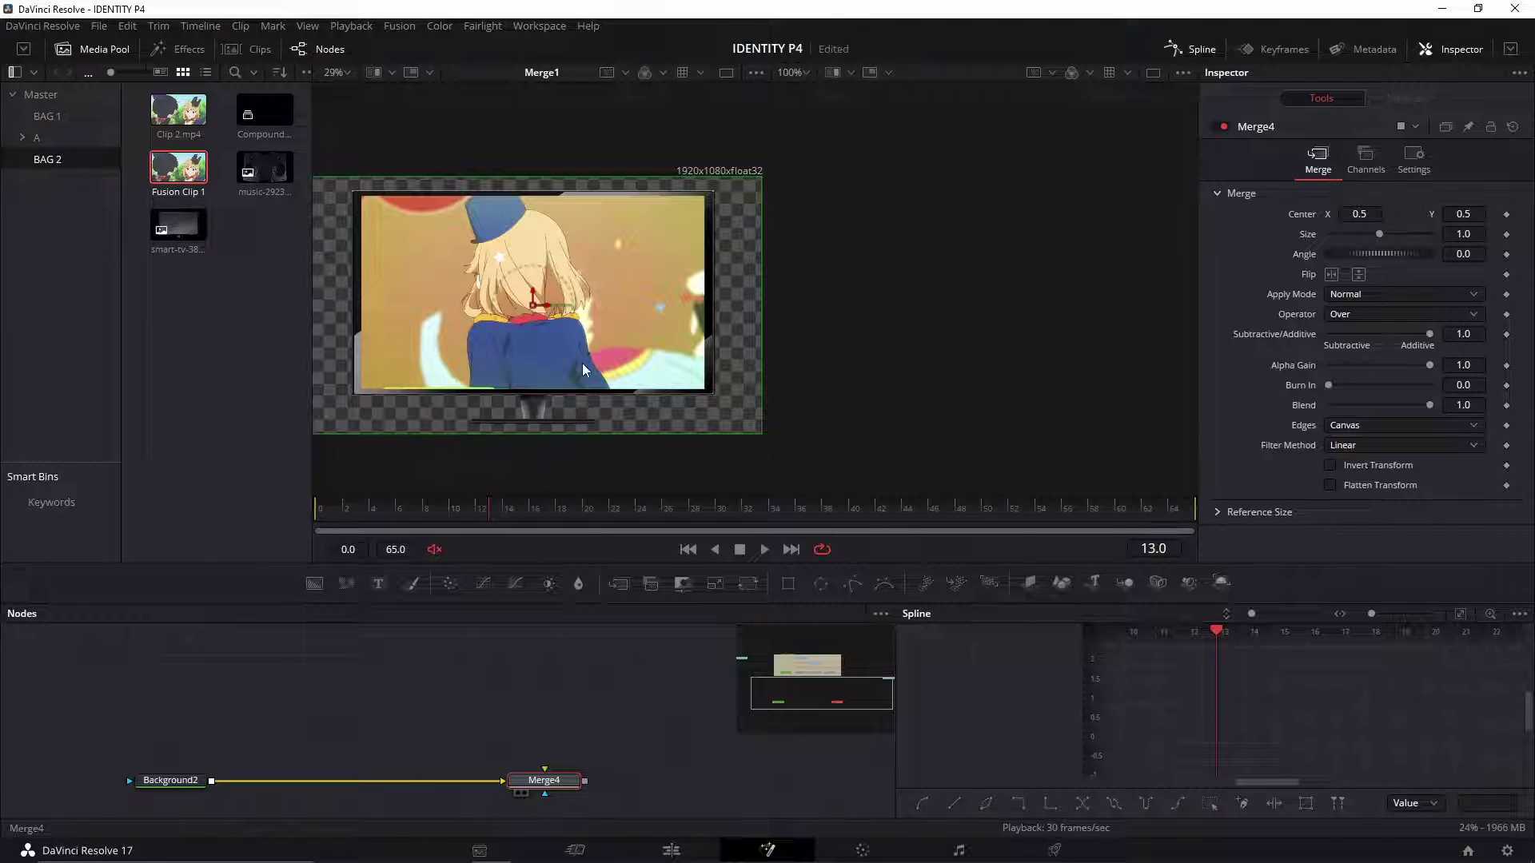
key(1)
click(207, 781)
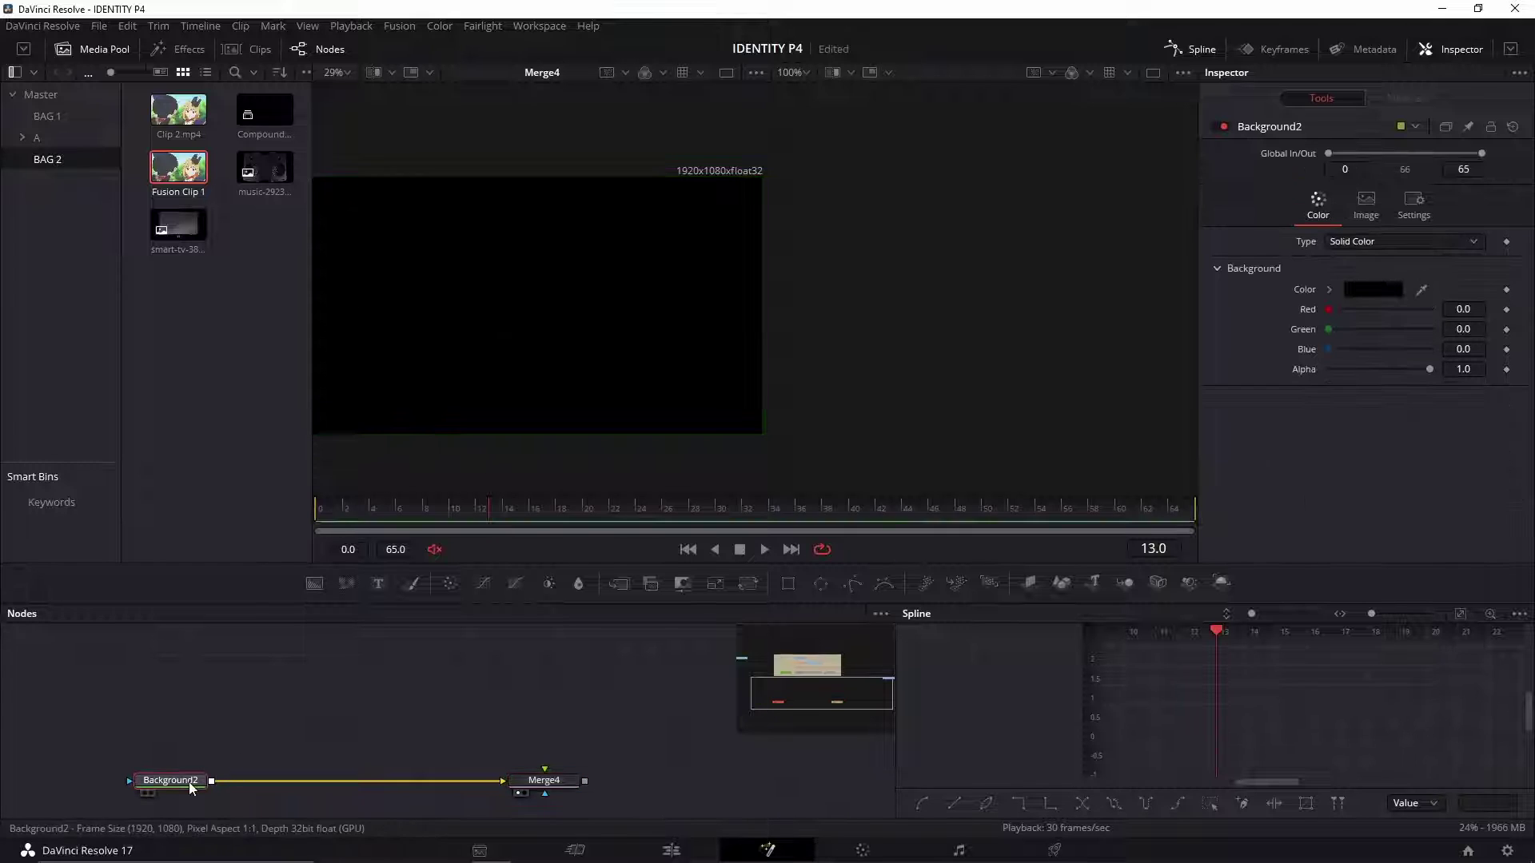
drag(1430, 369, 1285, 377)
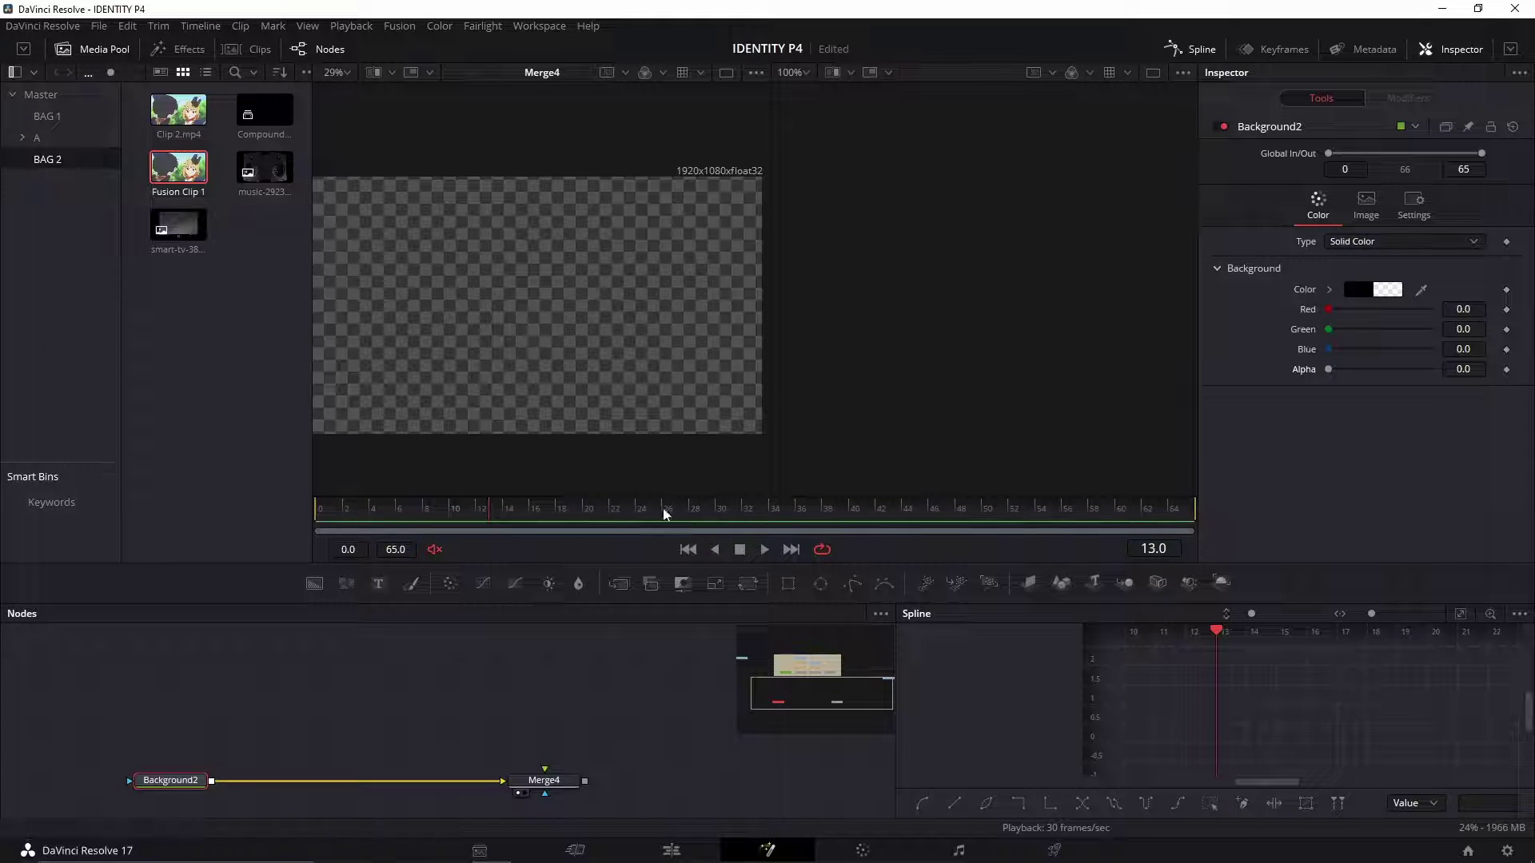
Step: Merge another Background over Background2, set its Type to Gradient, and fit the image to the first viewer
drag(319, 586, 213, 782)
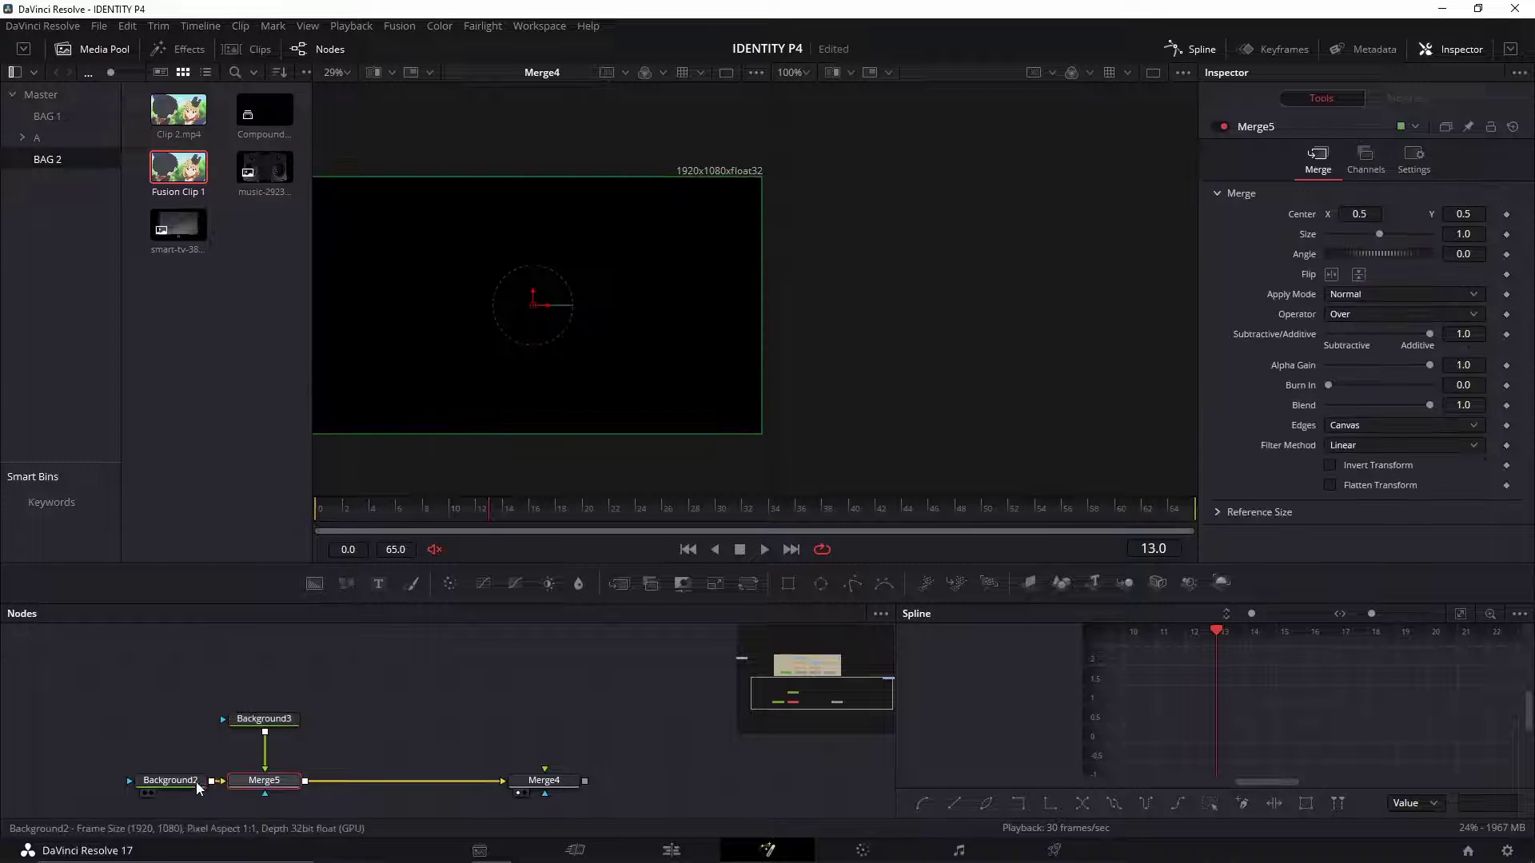
click(268, 719)
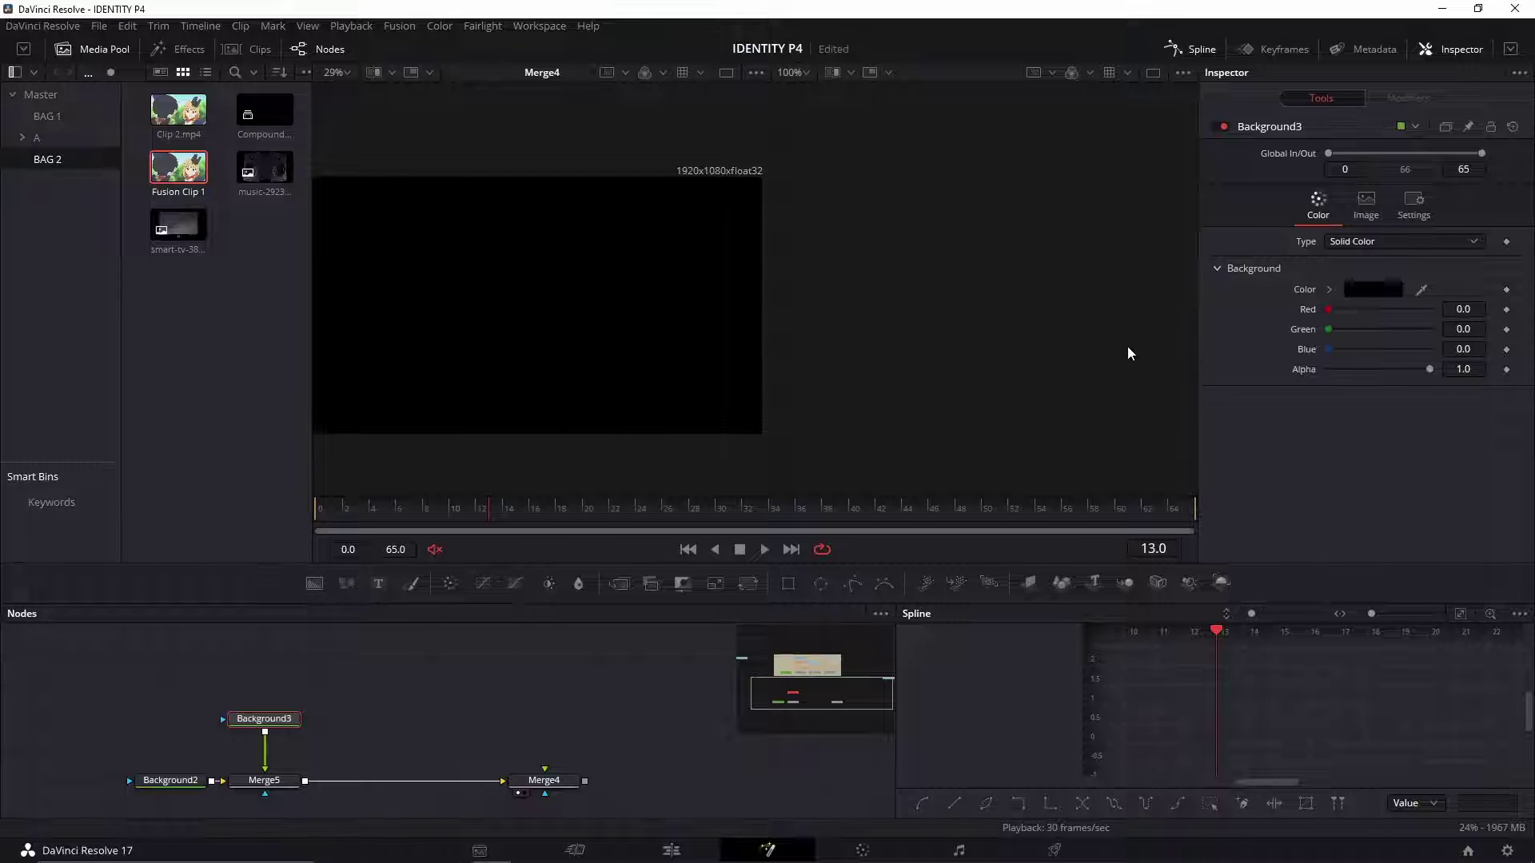
click(1383, 249)
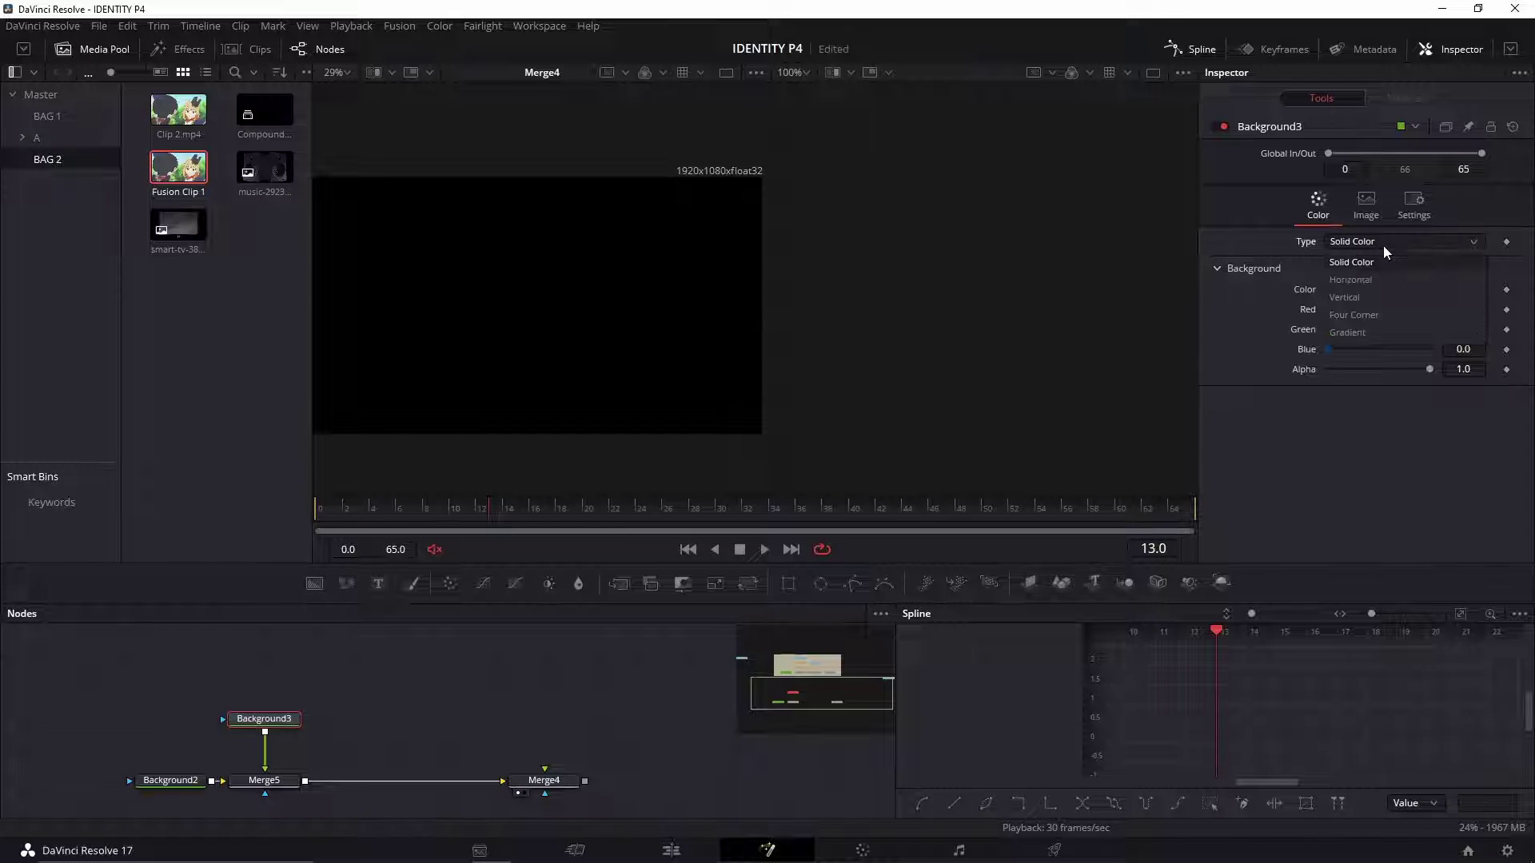
click(1356, 331)
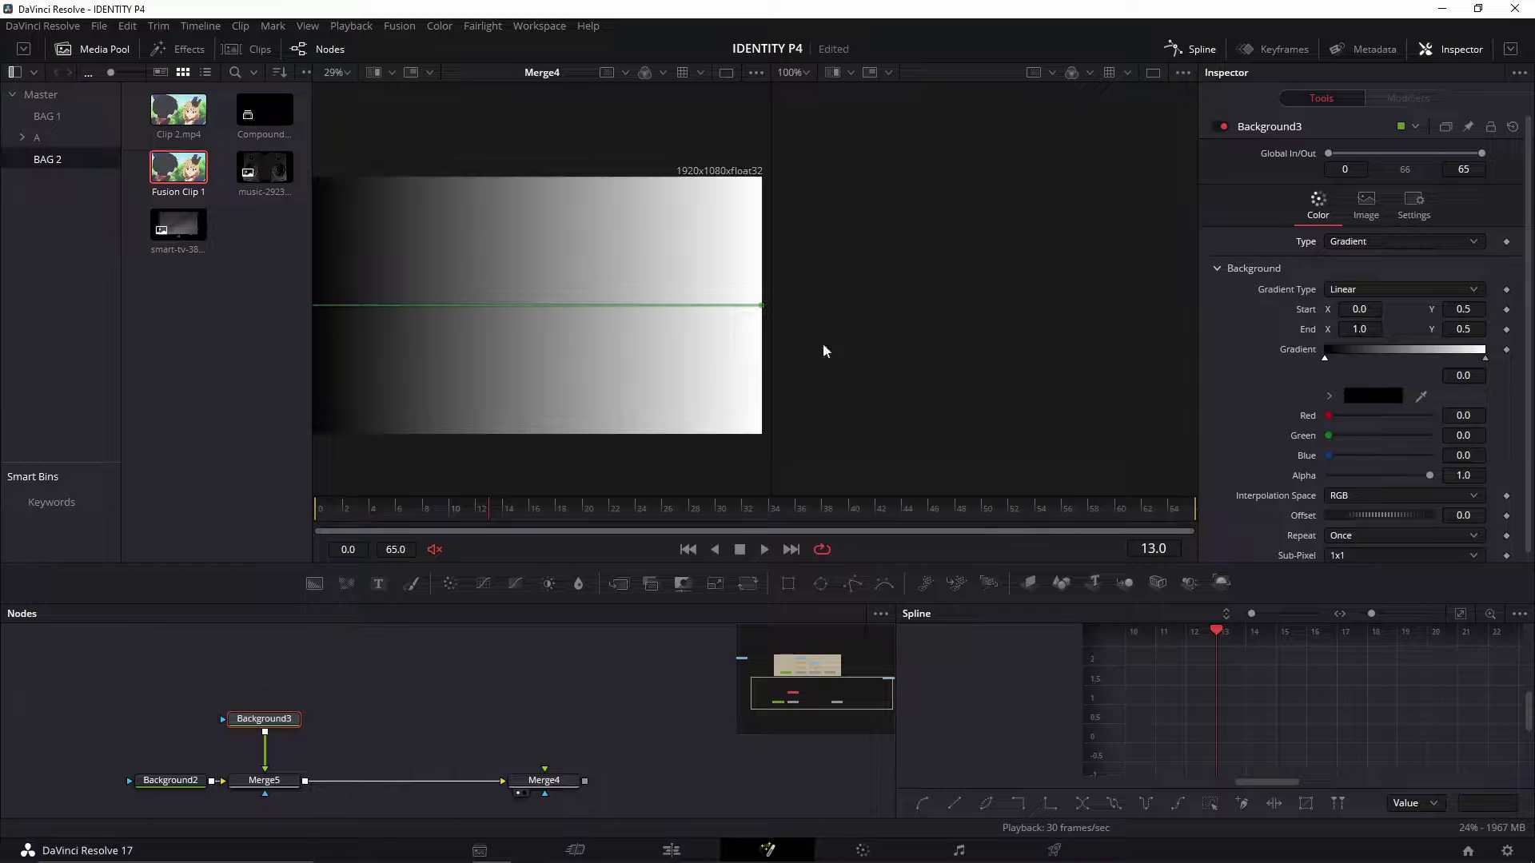
click(345, 74)
click(337, 91)
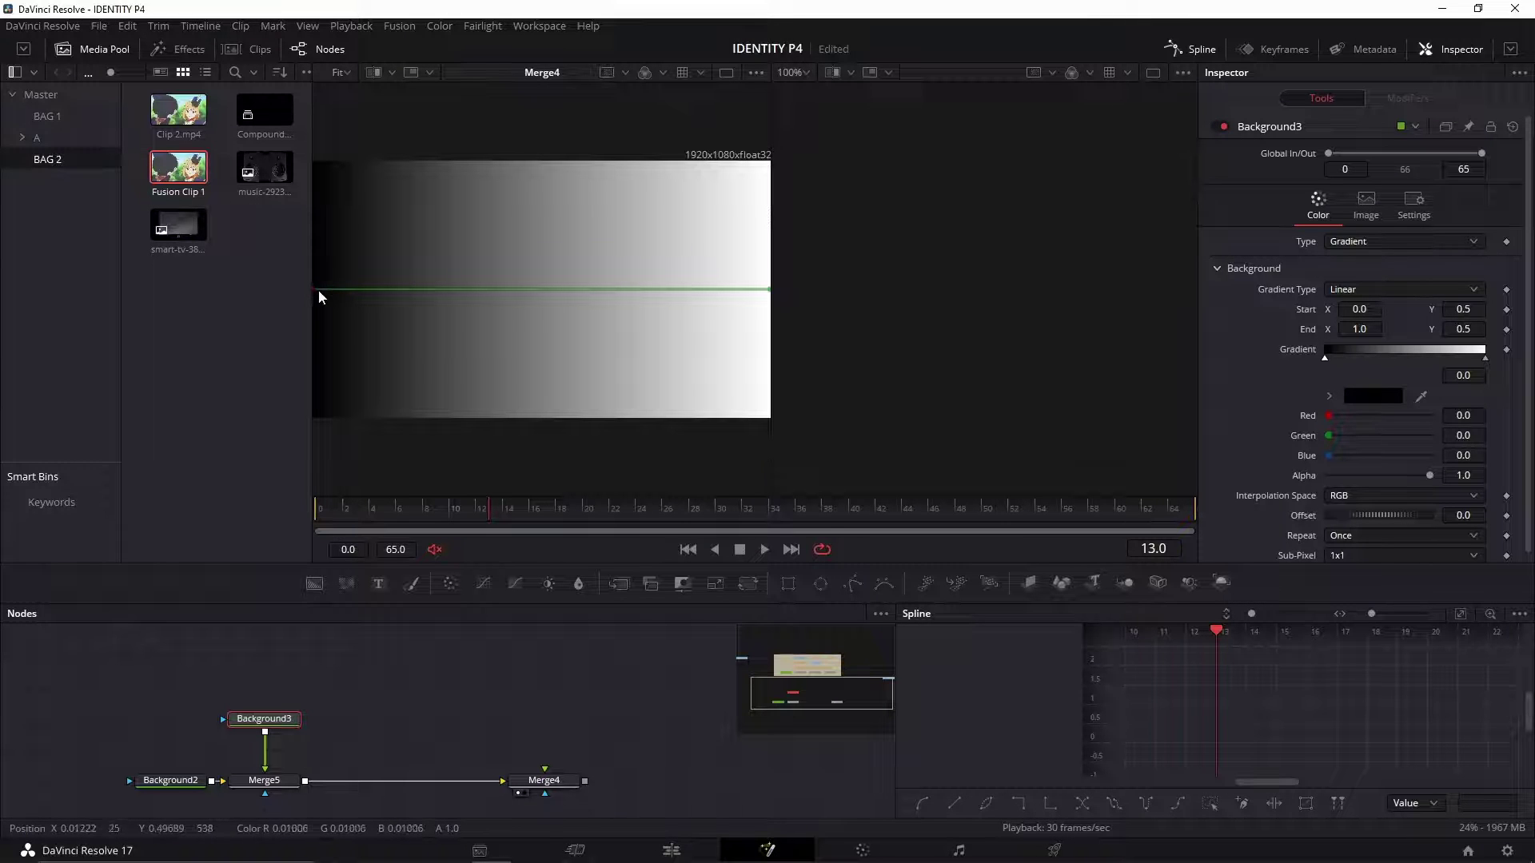
drag(314, 288, 312, 160)
key(ctrl+z)
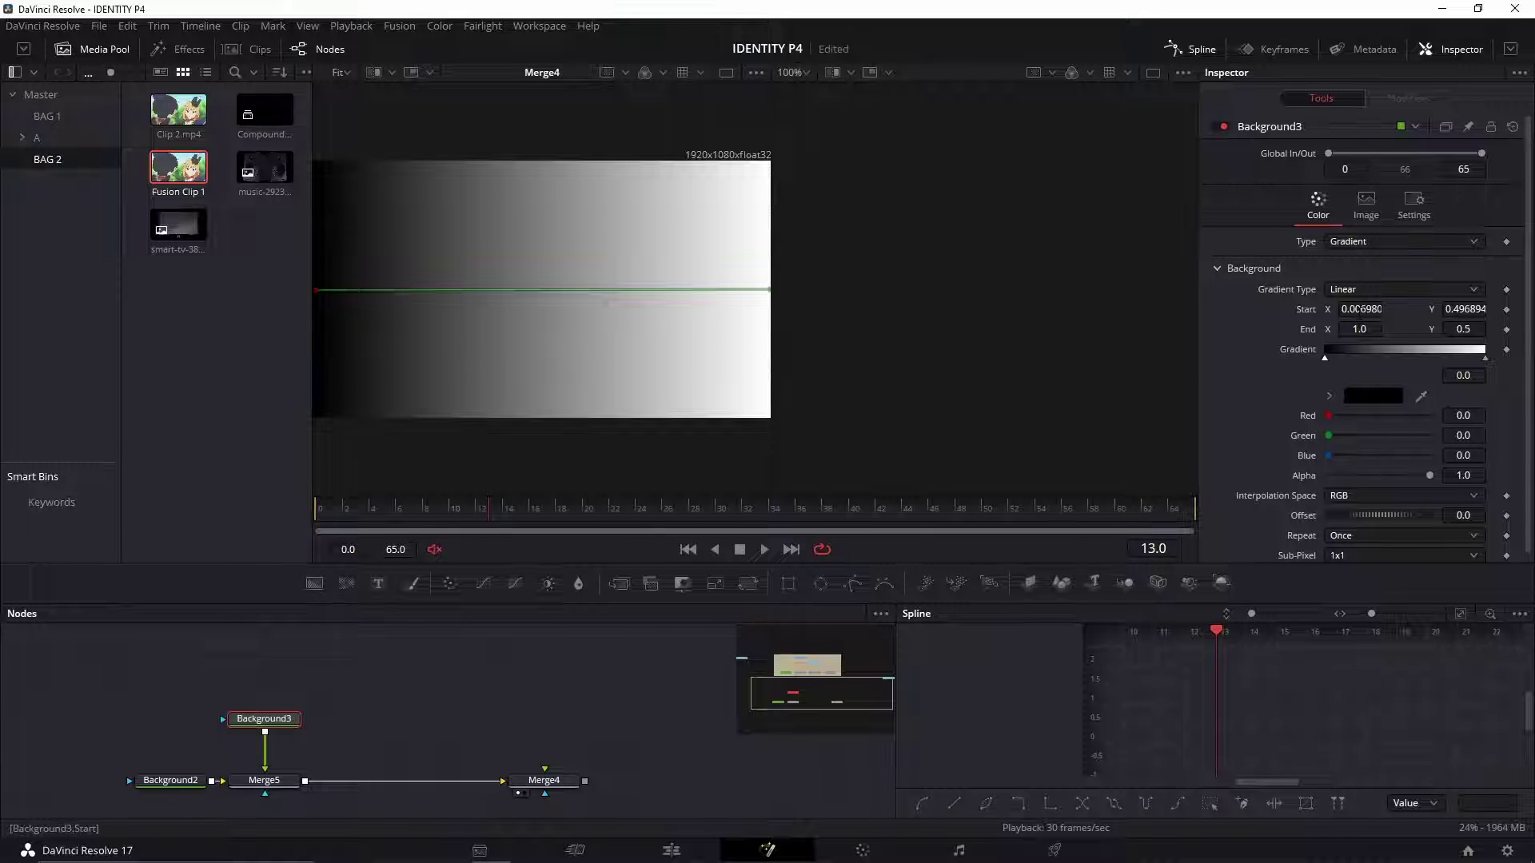
double_click(1308, 310)
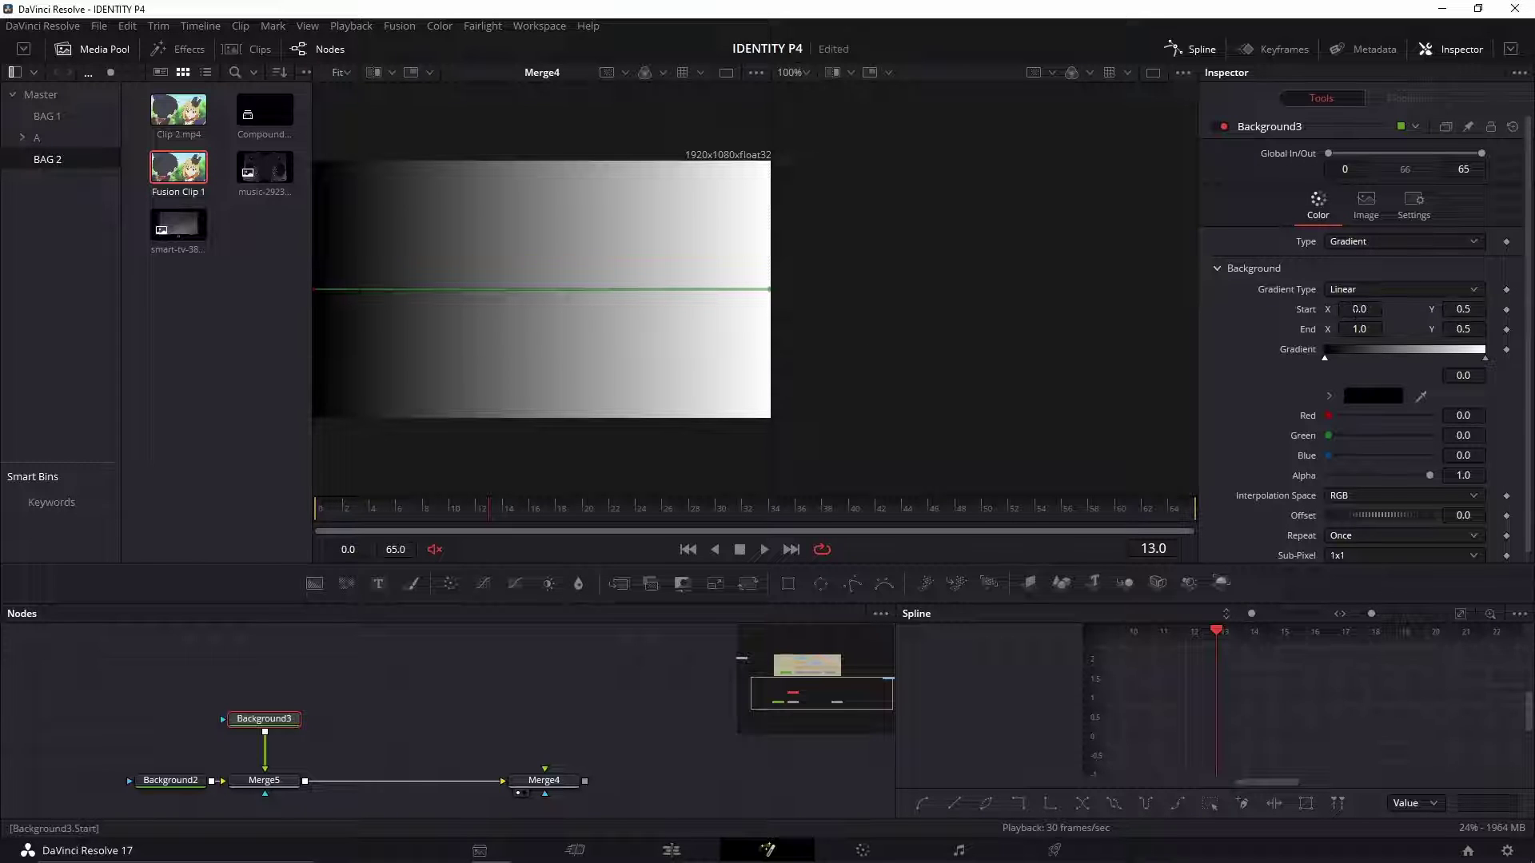
Step: Make Background3's gradient run diagonally by setting its Start Y to 1.0 and its End Y to 0.0
click(1360, 310)
click(1466, 310)
text(1)
key(Tab)
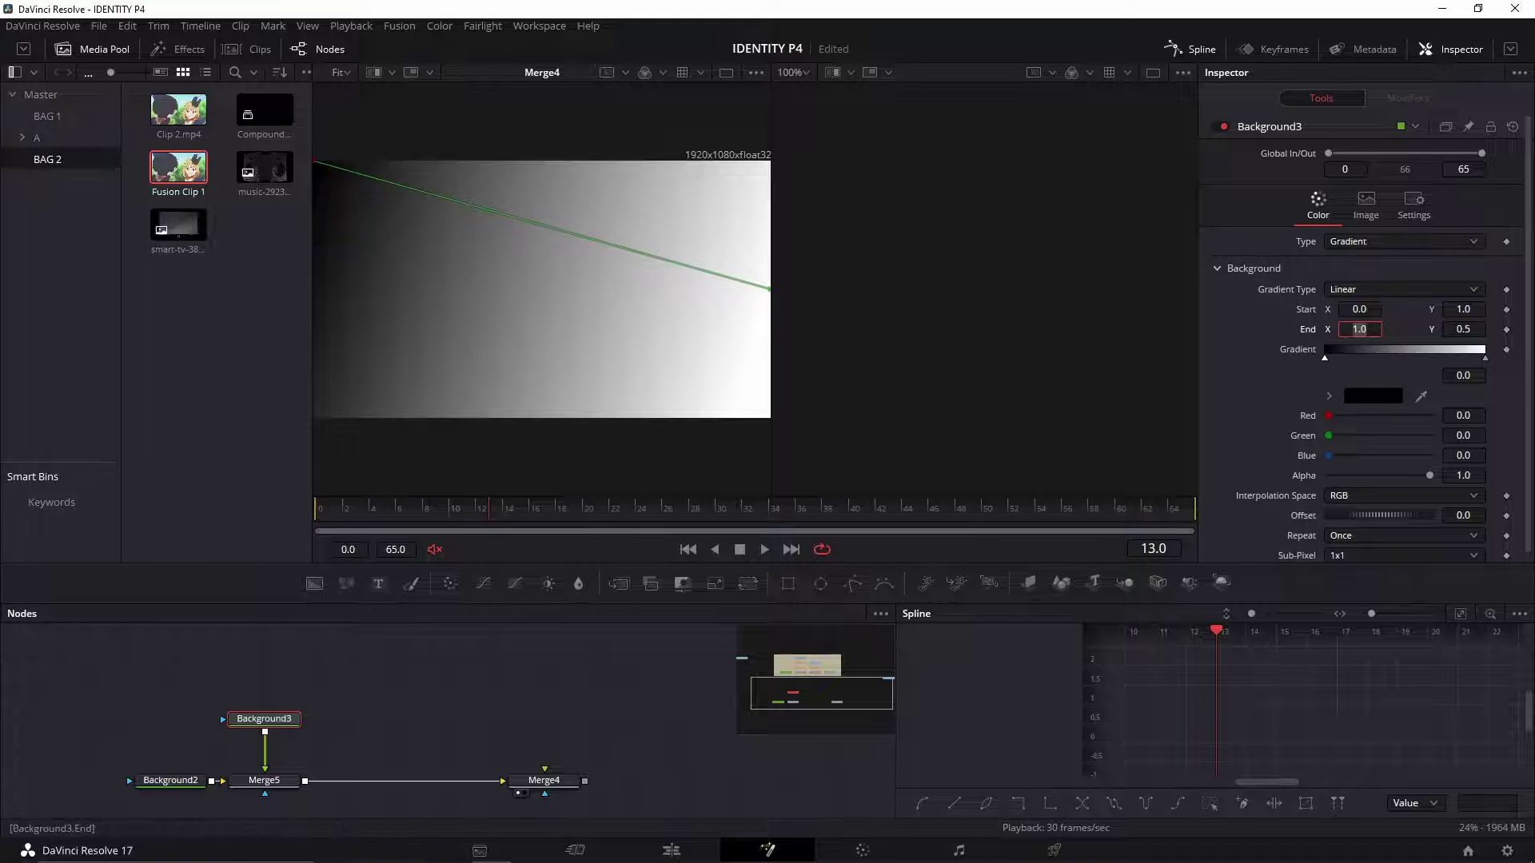
click(1282, 319)
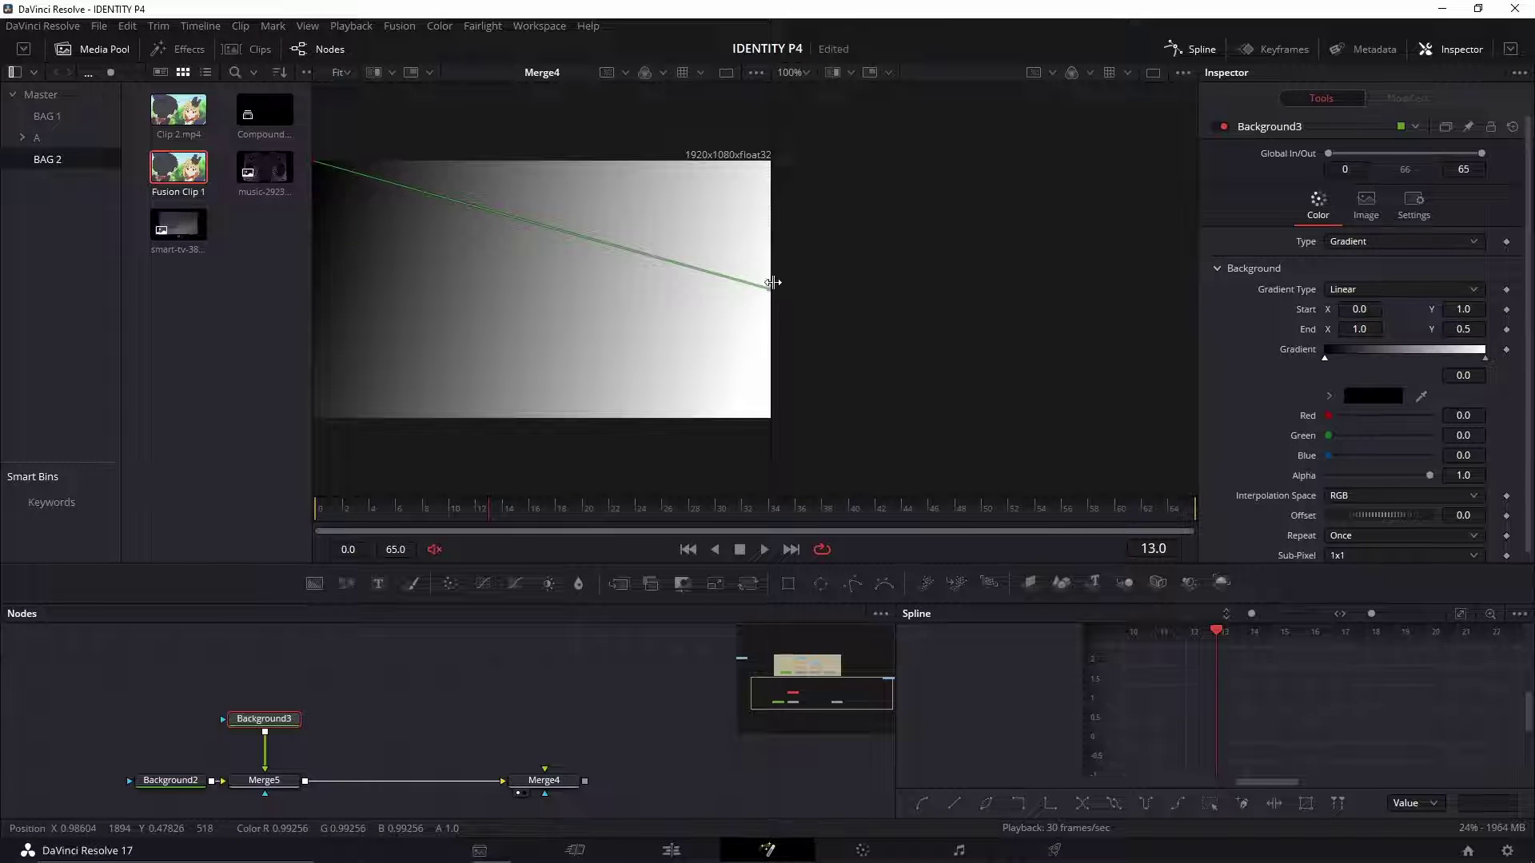
click(1360, 329)
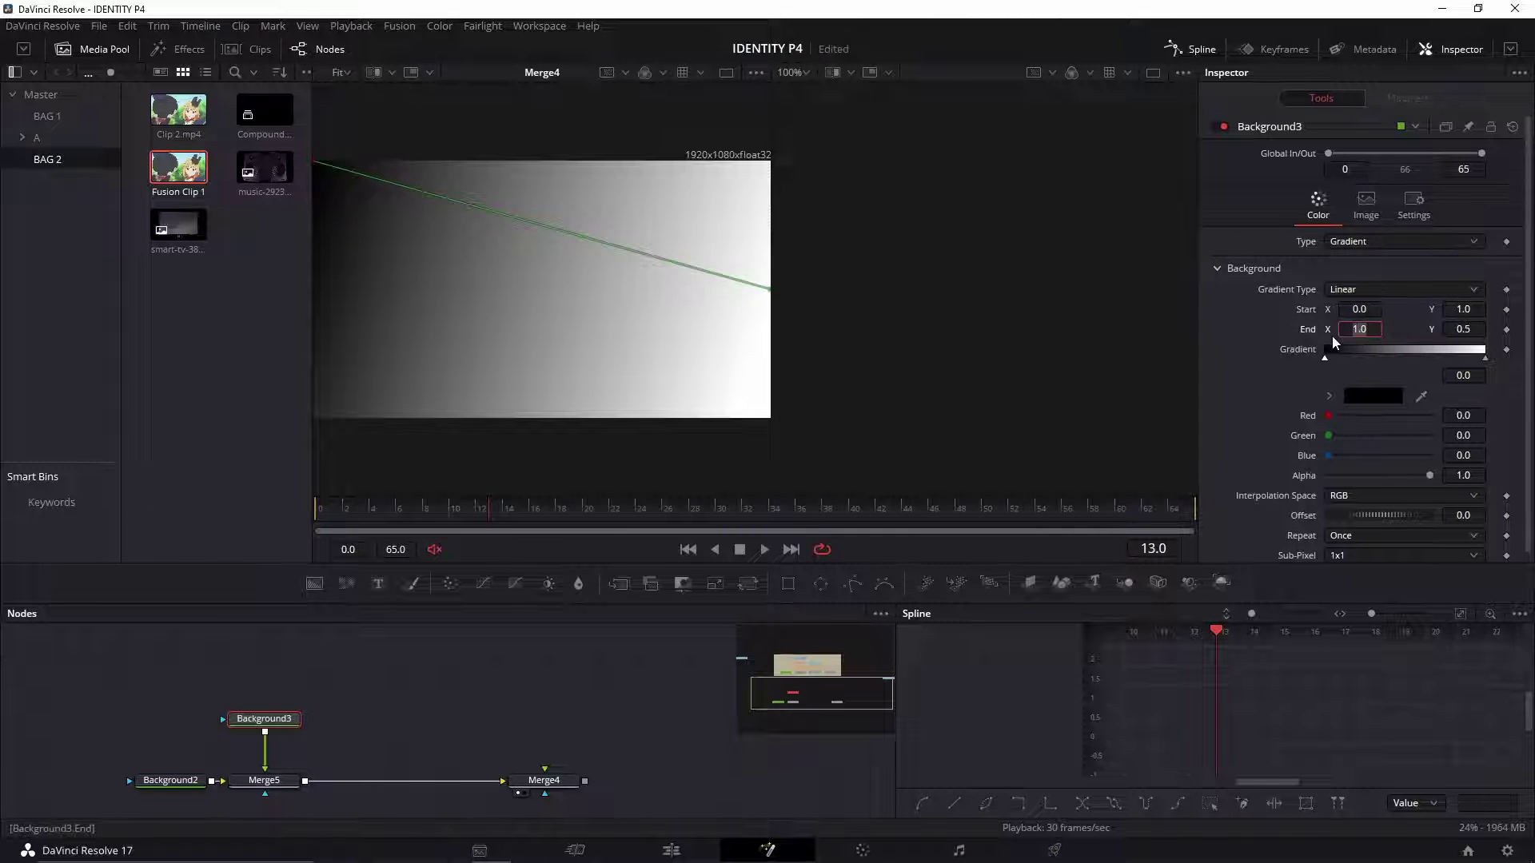
click(1469, 329)
text(0)
key(Tab)
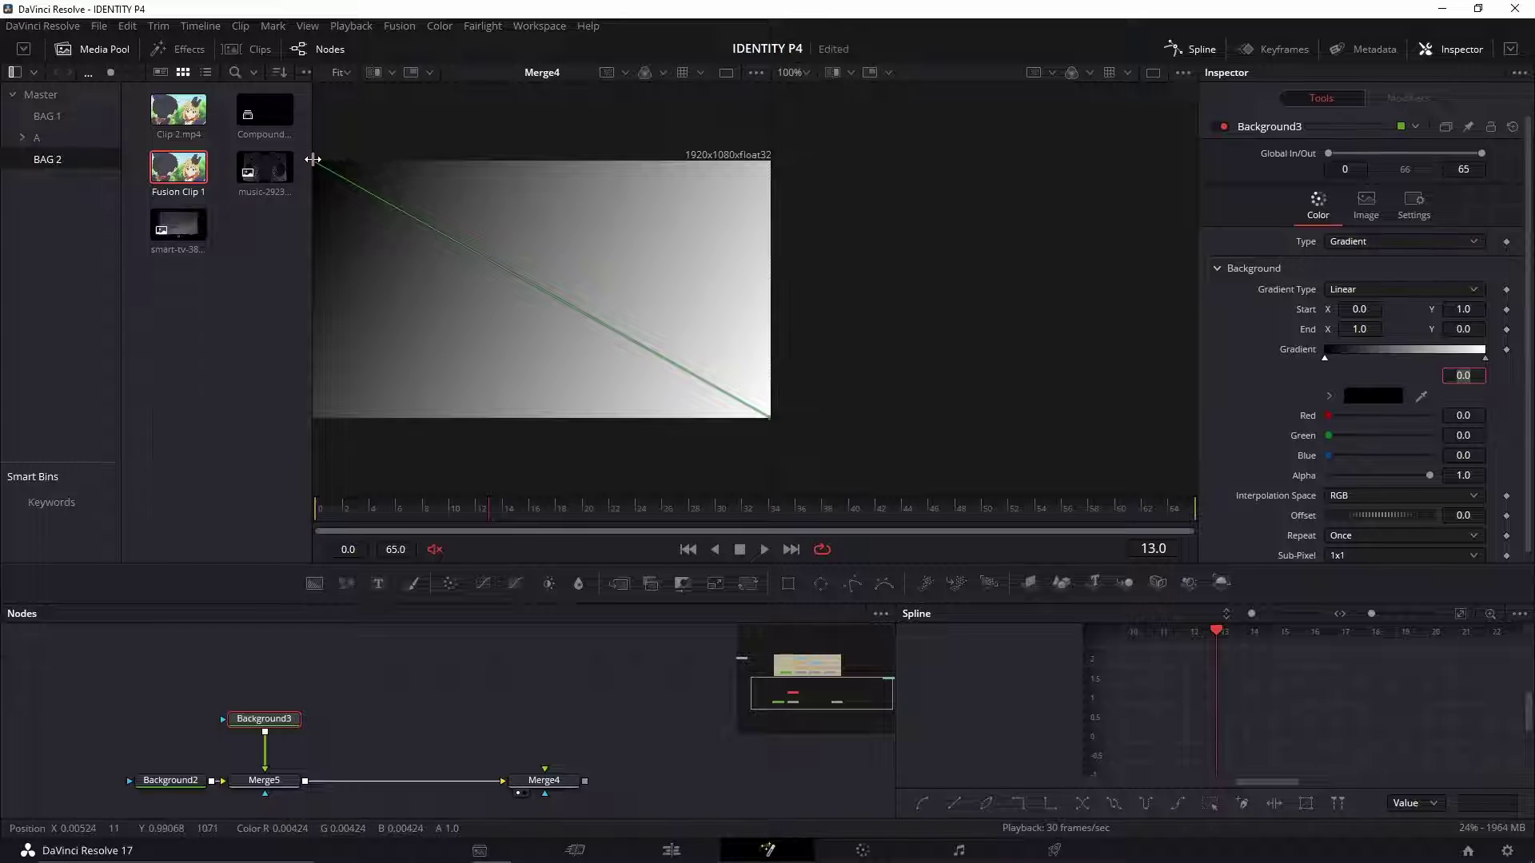
click(1287, 381)
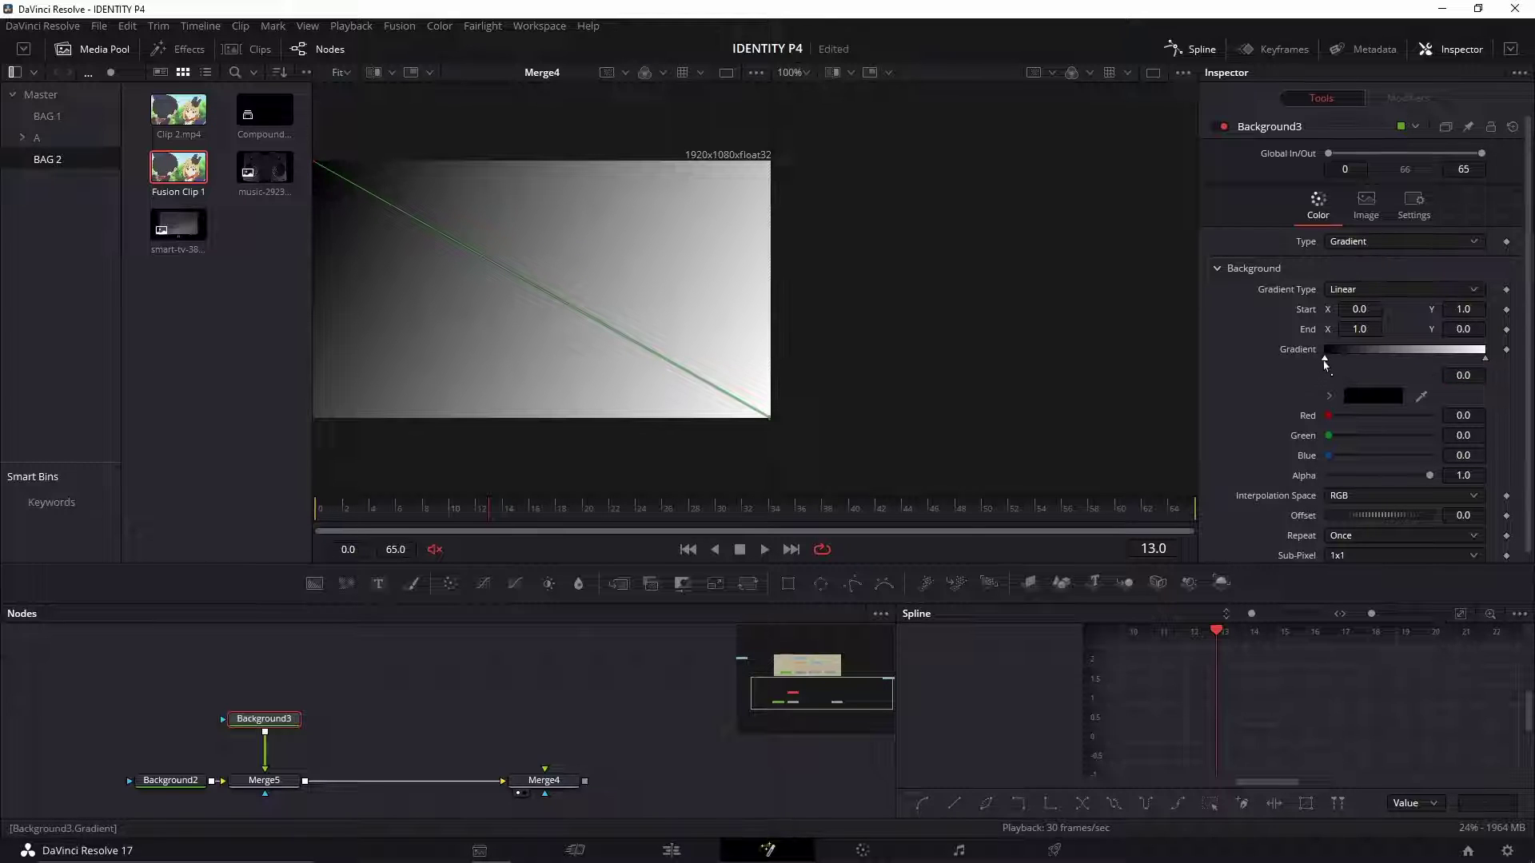
Step: Colour Background3's gradient from yellow #ffe033 at the first stop to green #87ff57 at the last stop
click(1368, 399)
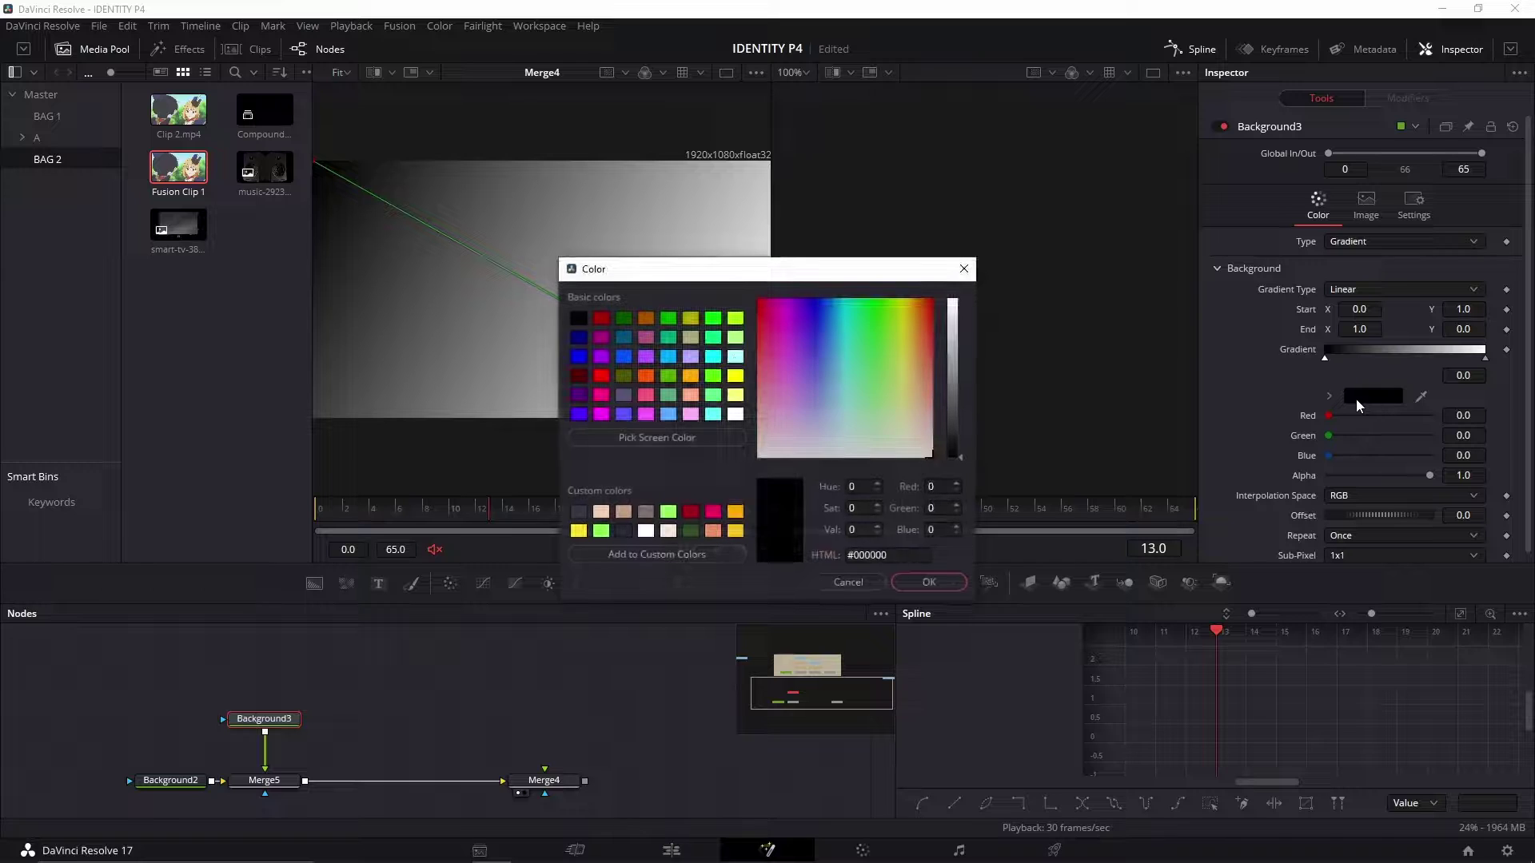
click(579, 531)
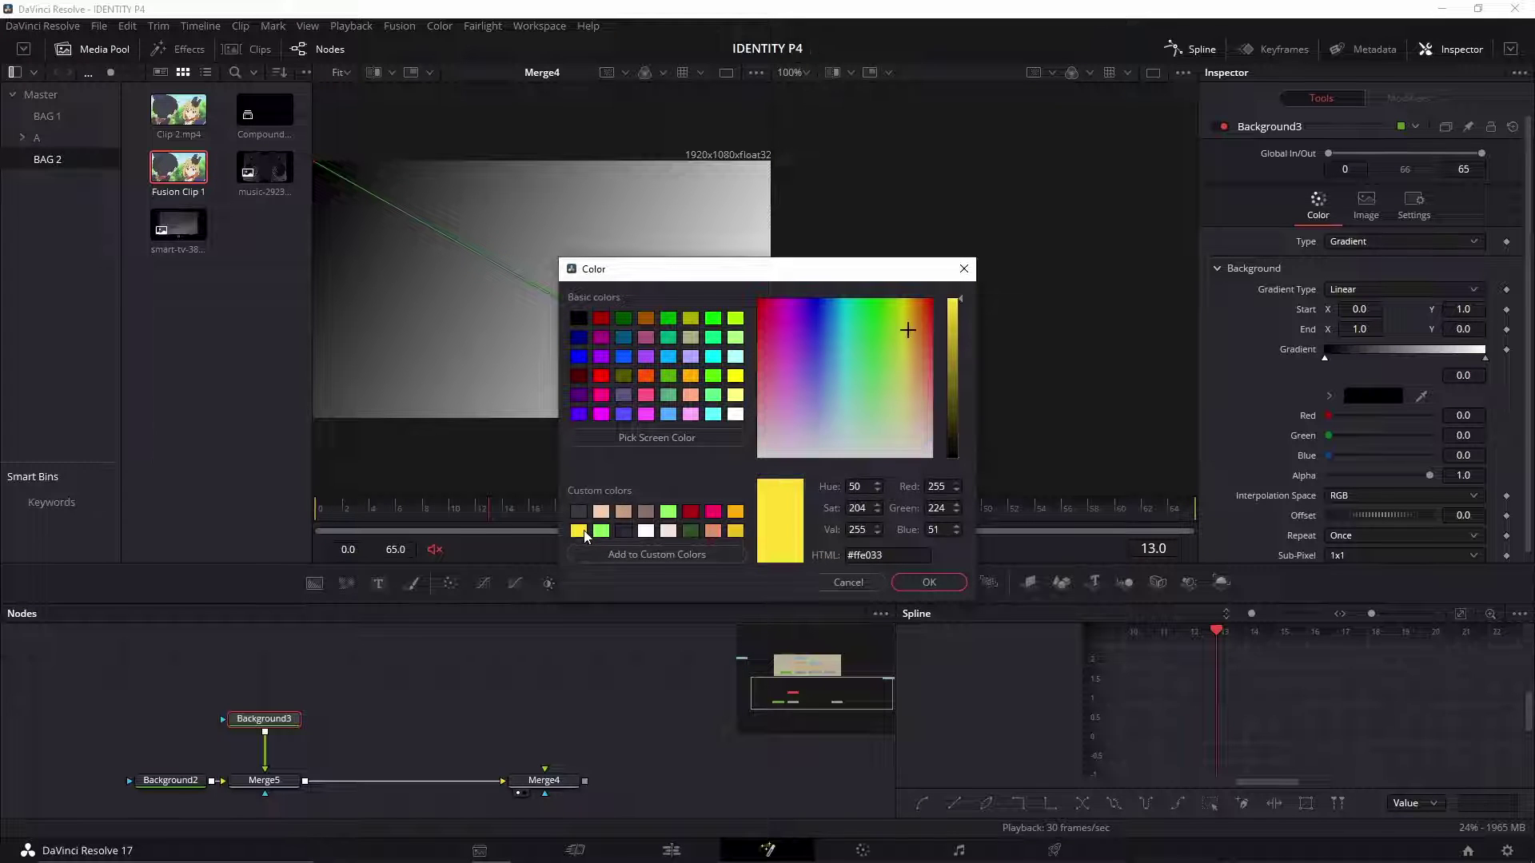
click(928, 584)
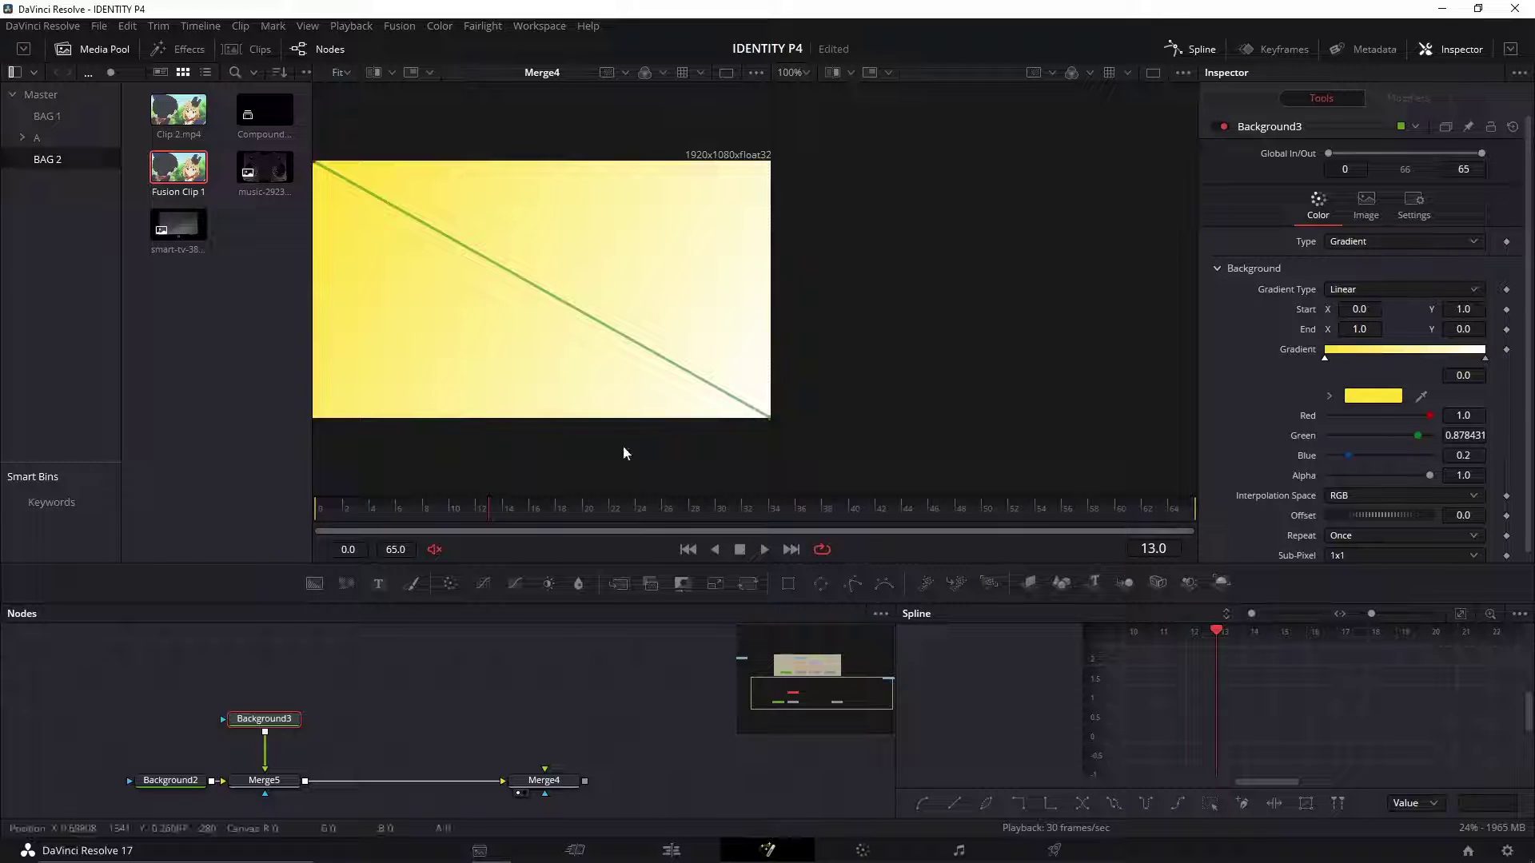
click(1486, 360)
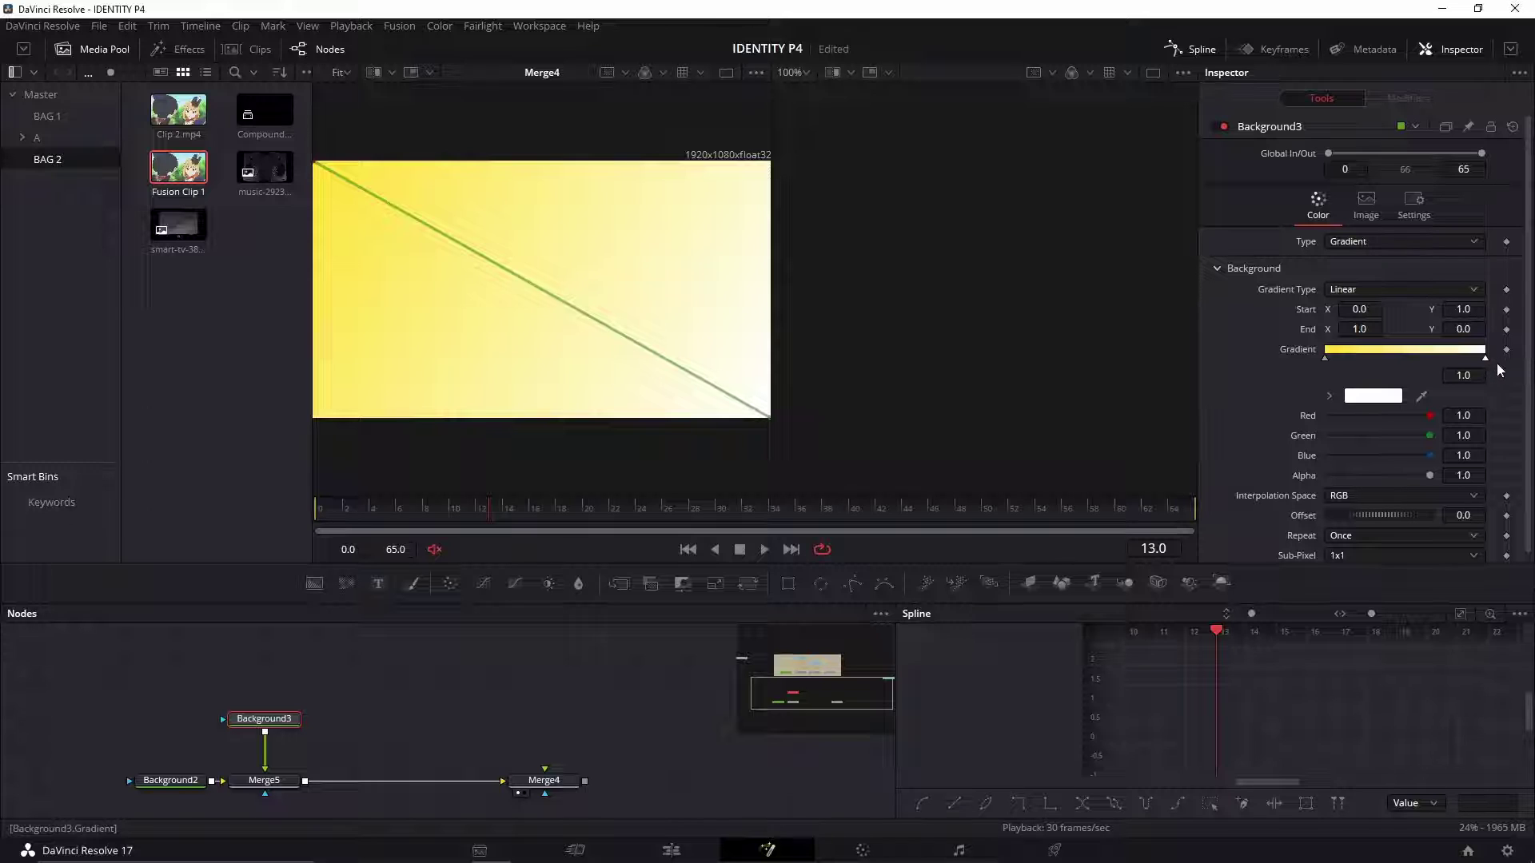
click(1383, 397)
click(602, 533)
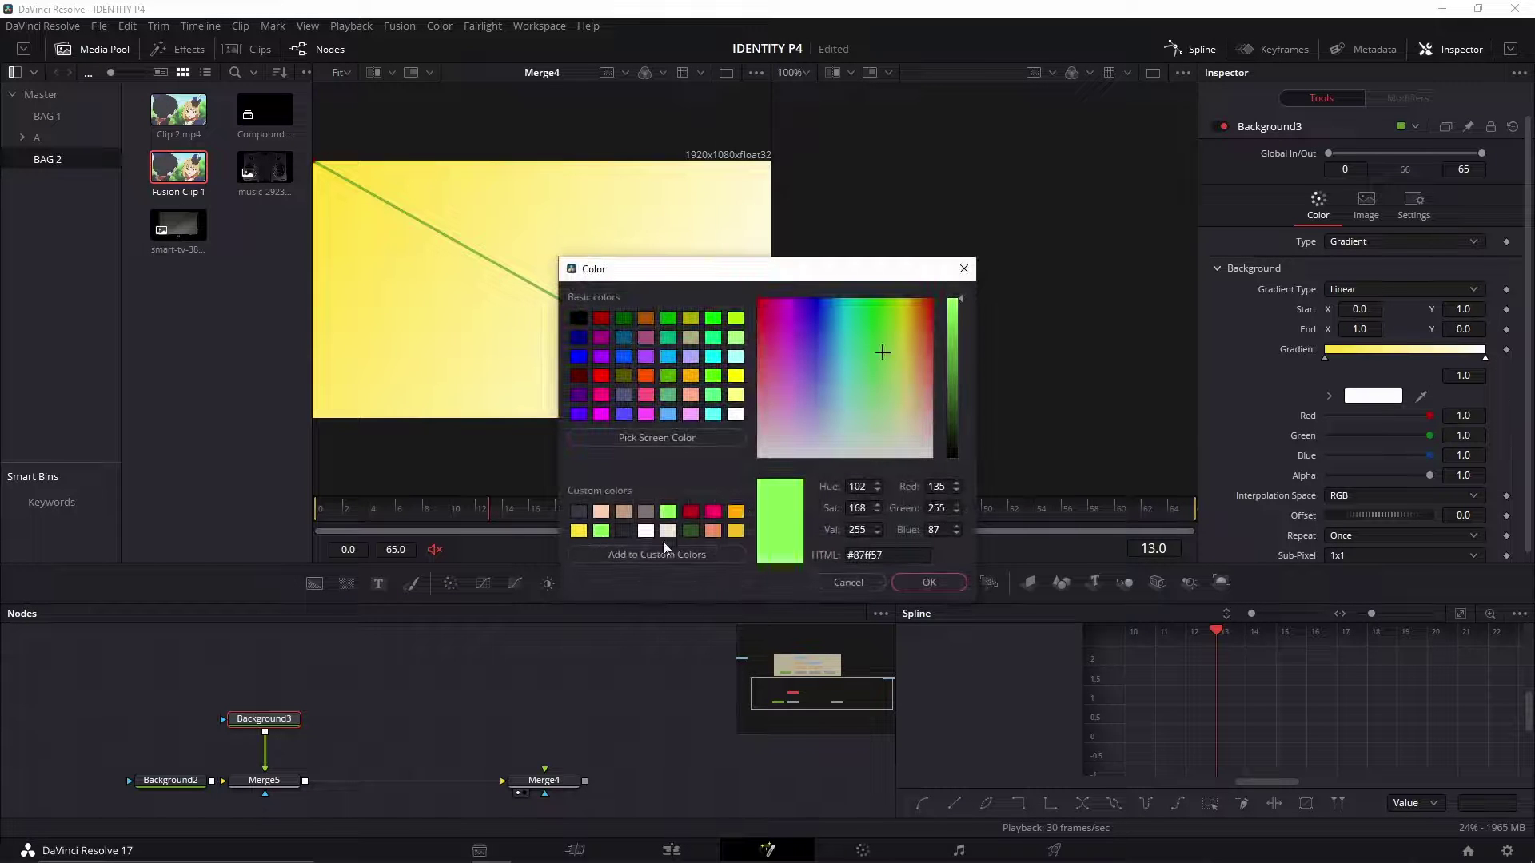
click(949, 585)
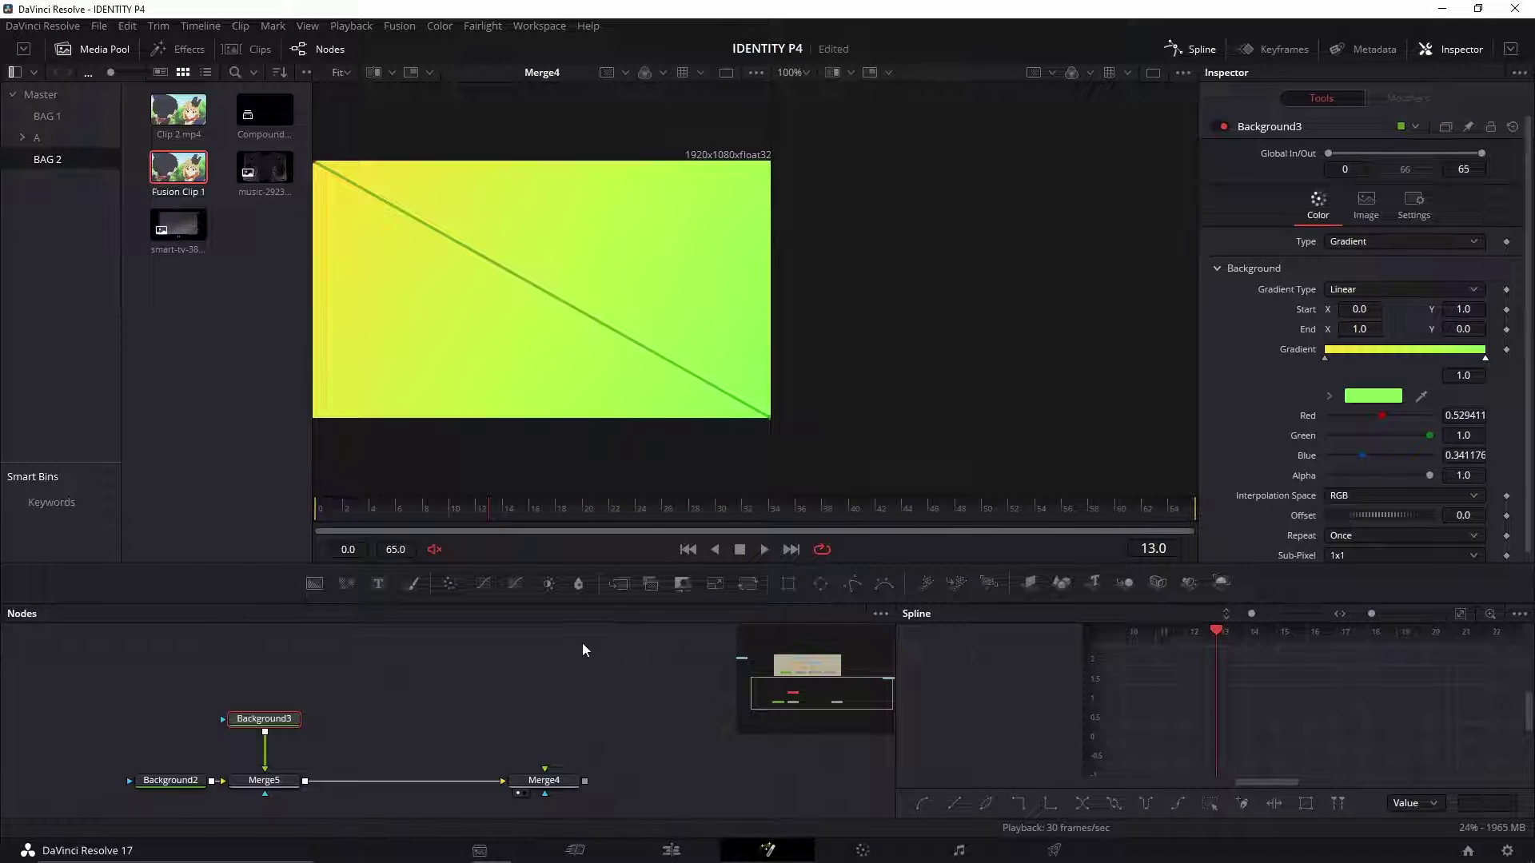
Step: Add a FastNoise node merged over the output of Merge5 and set its noise Detail to 0
click(438, 705)
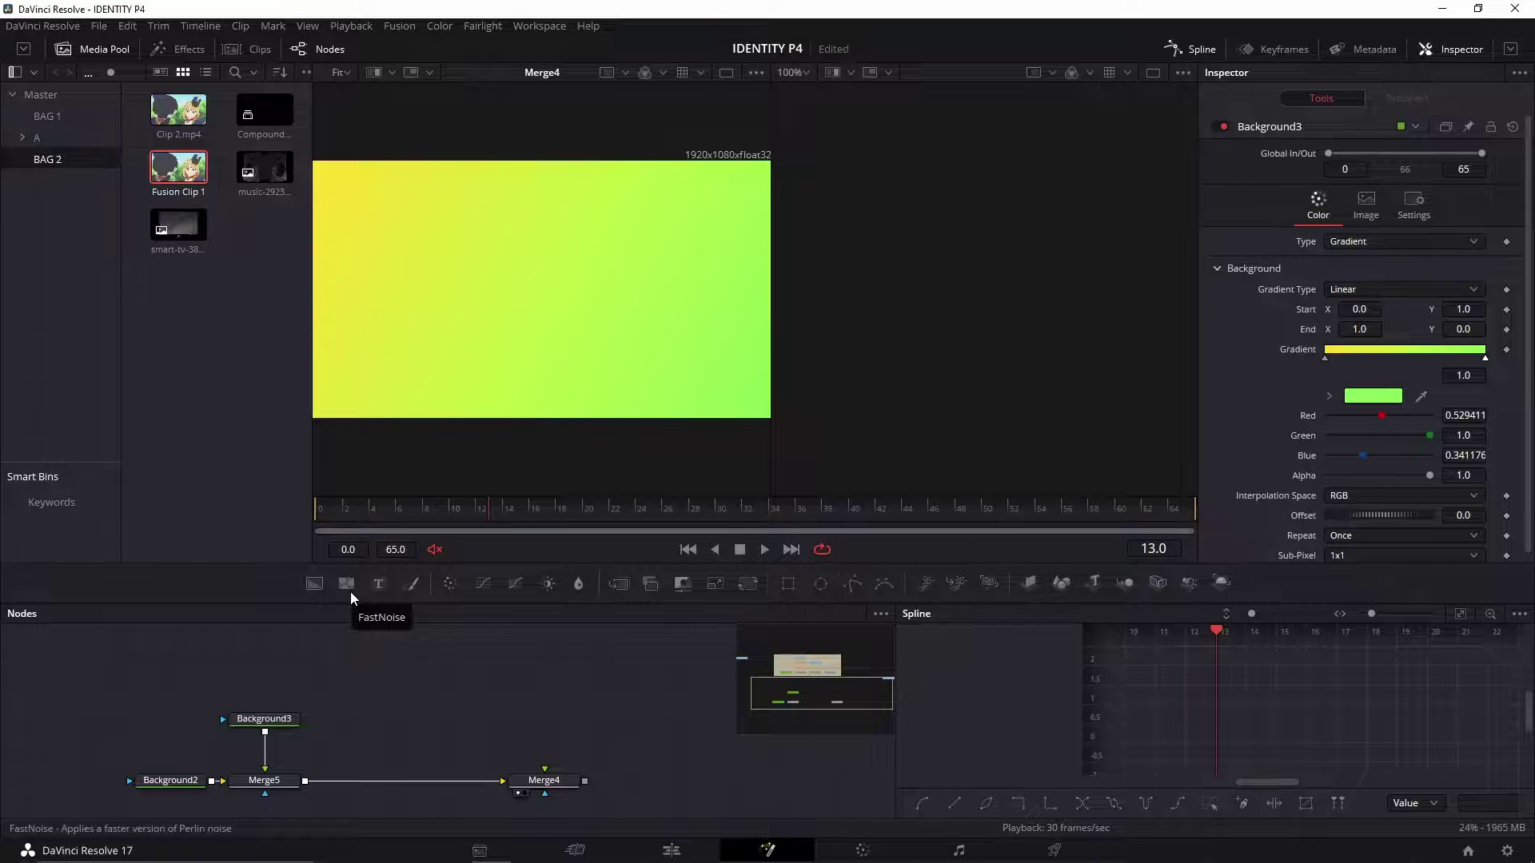
drag(350, 591, 352, 601)
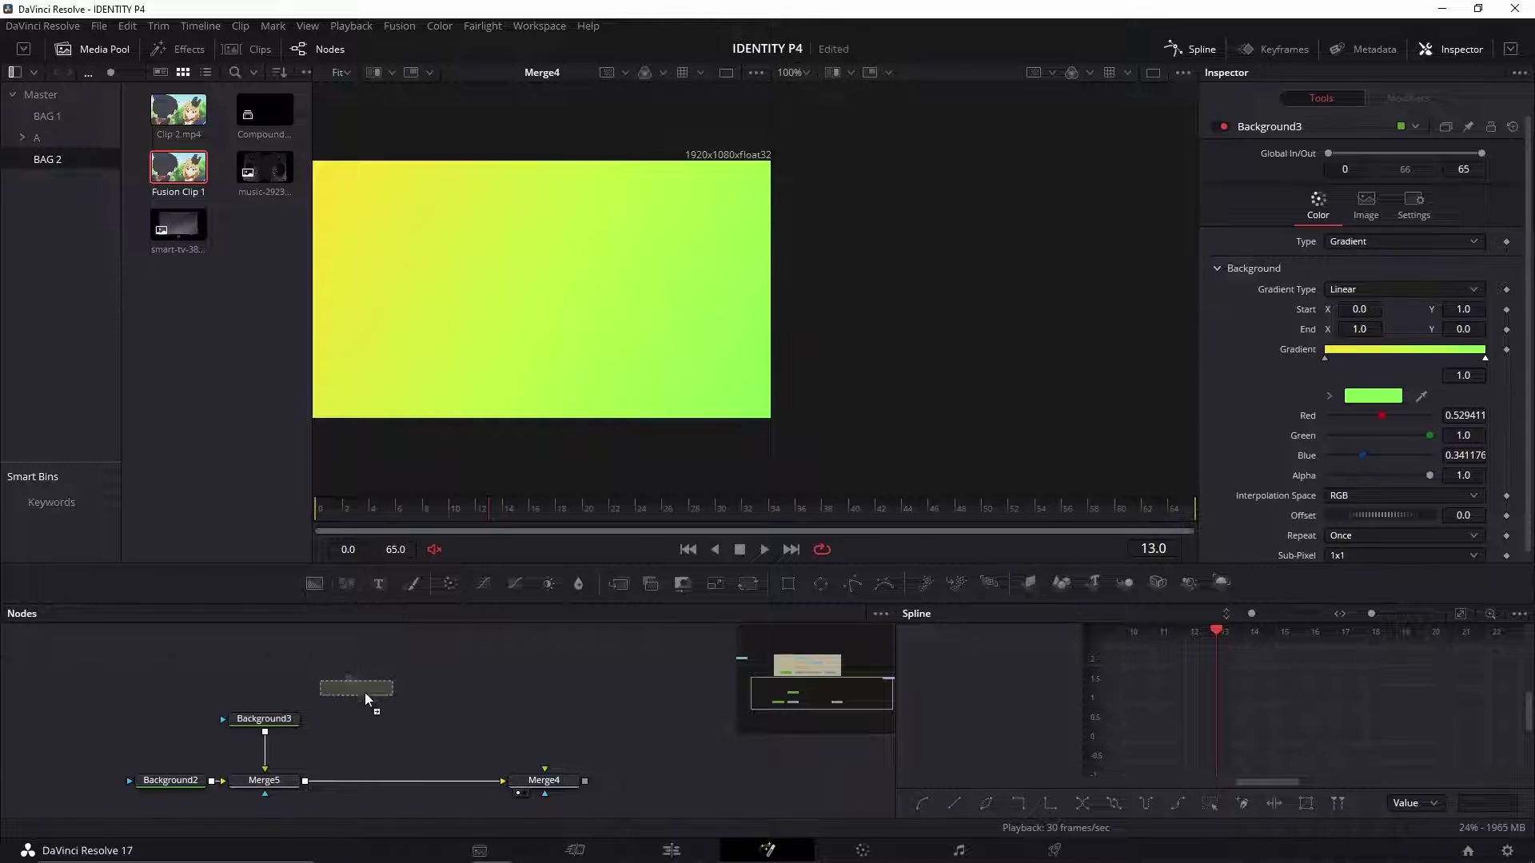
drag(367, 721, 306, 786)
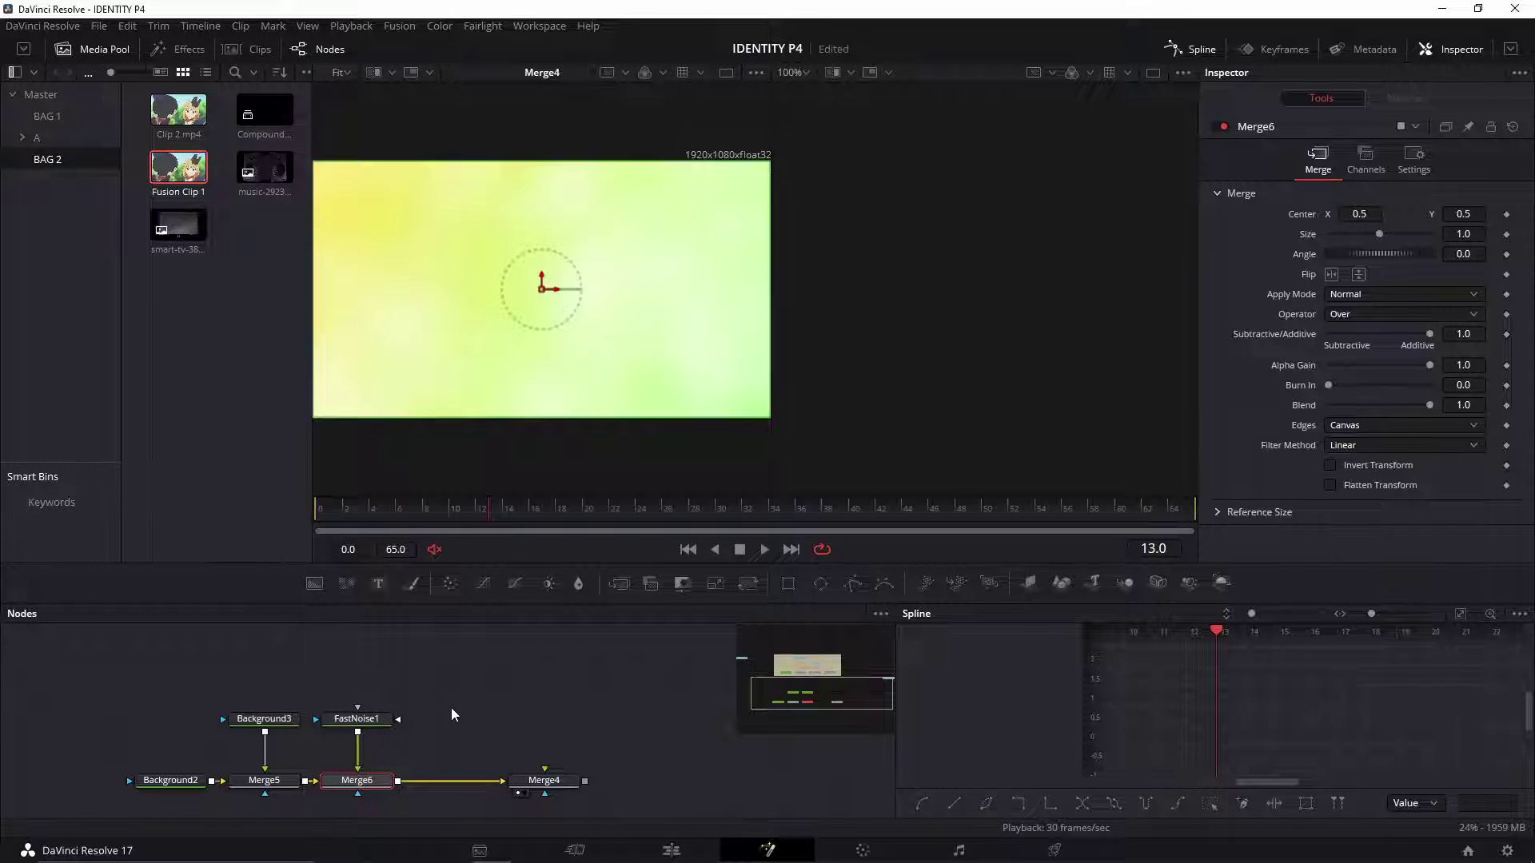
click(387, 720)
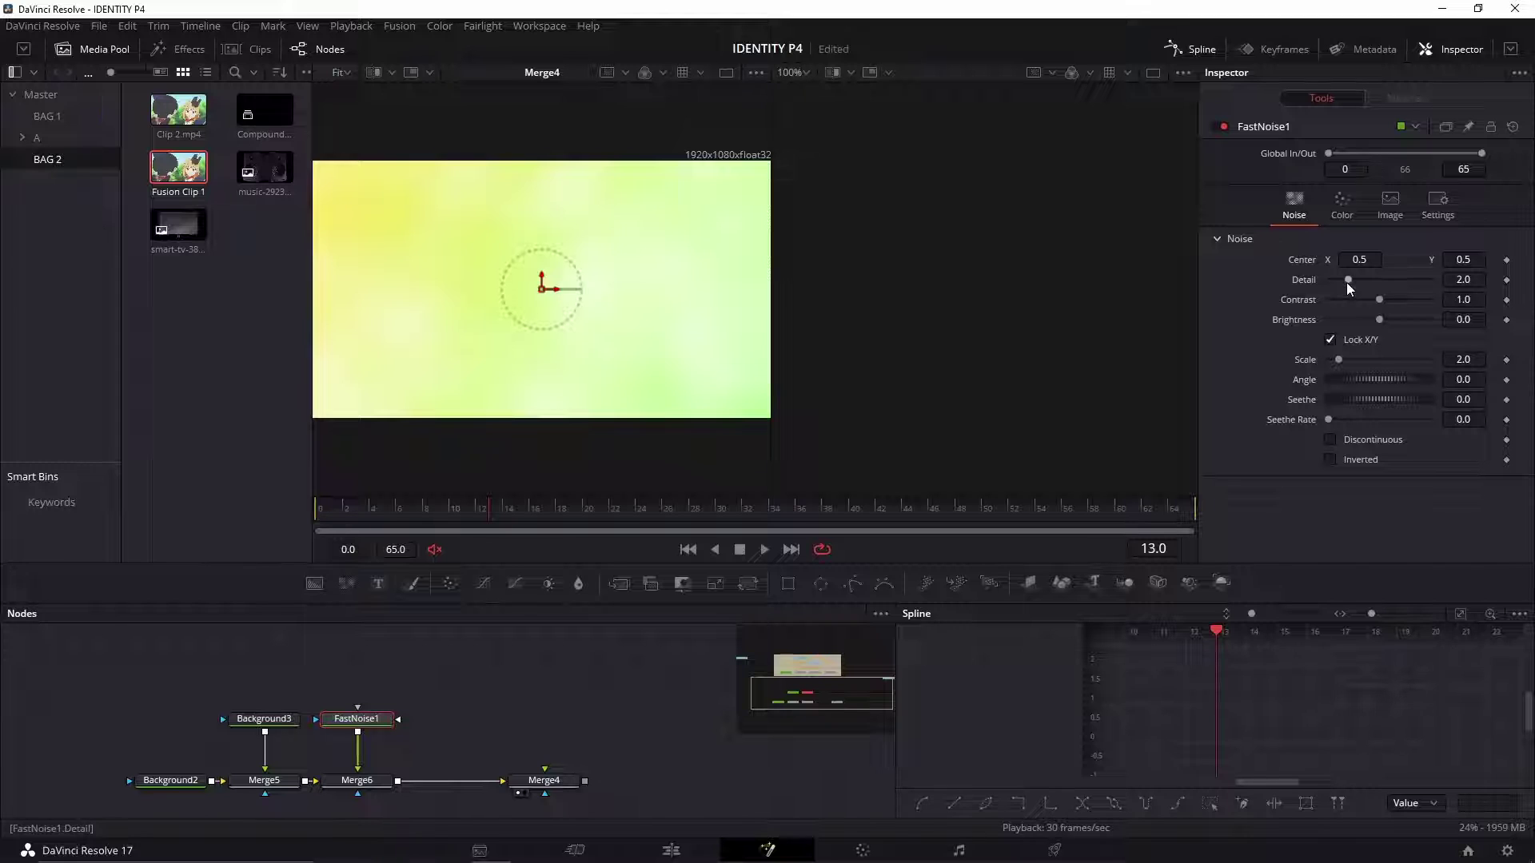
drag(1346, 281, 1318, 284)
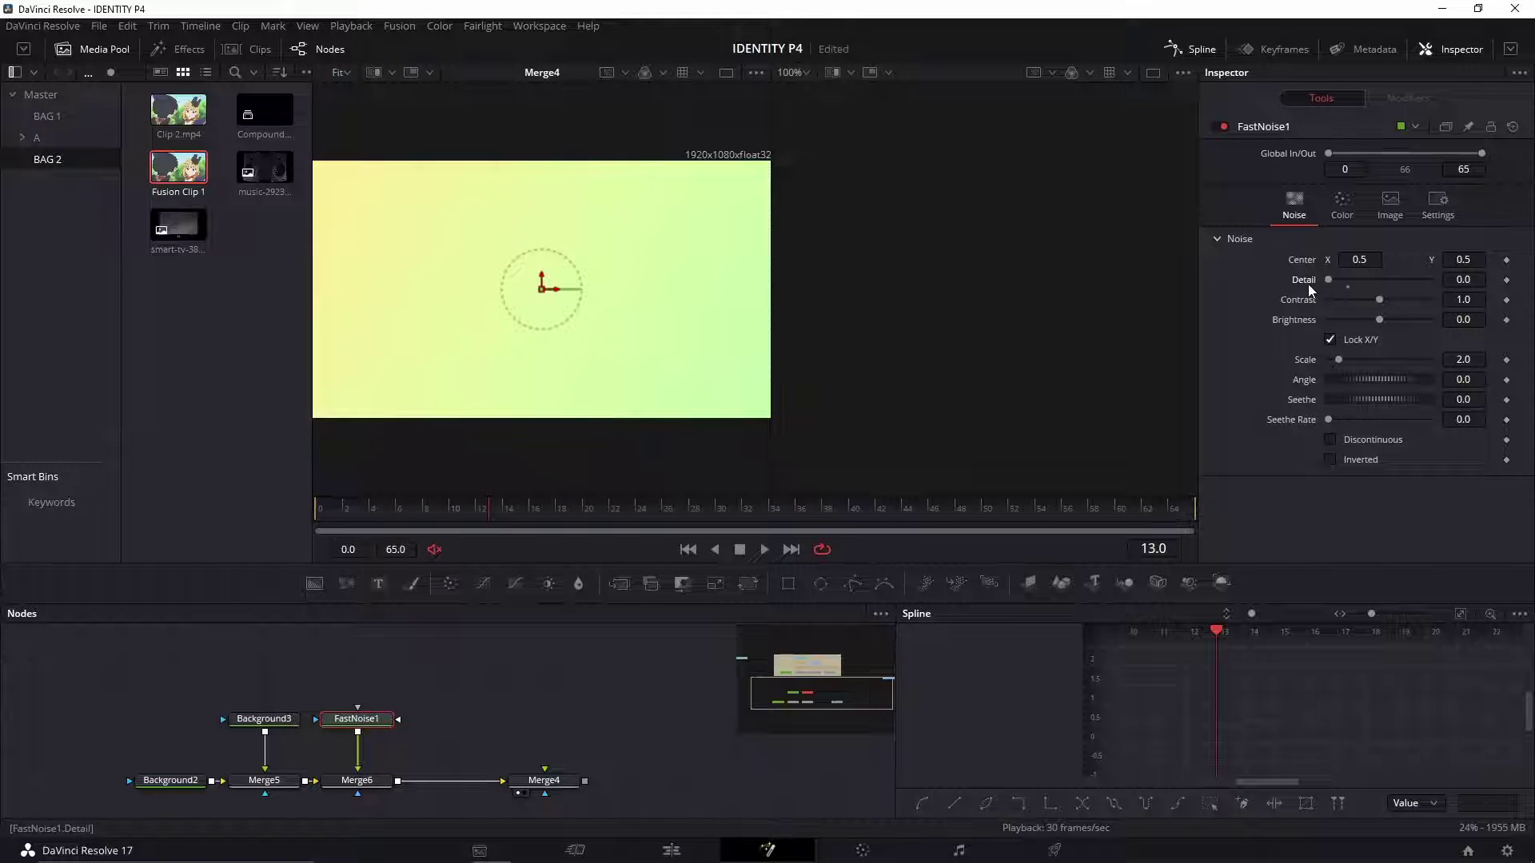
Step: Set FastNoise1's color Type to Gradient, its Gradient Type to Linear and its Repeat option to Repeat
click(1345, 212)
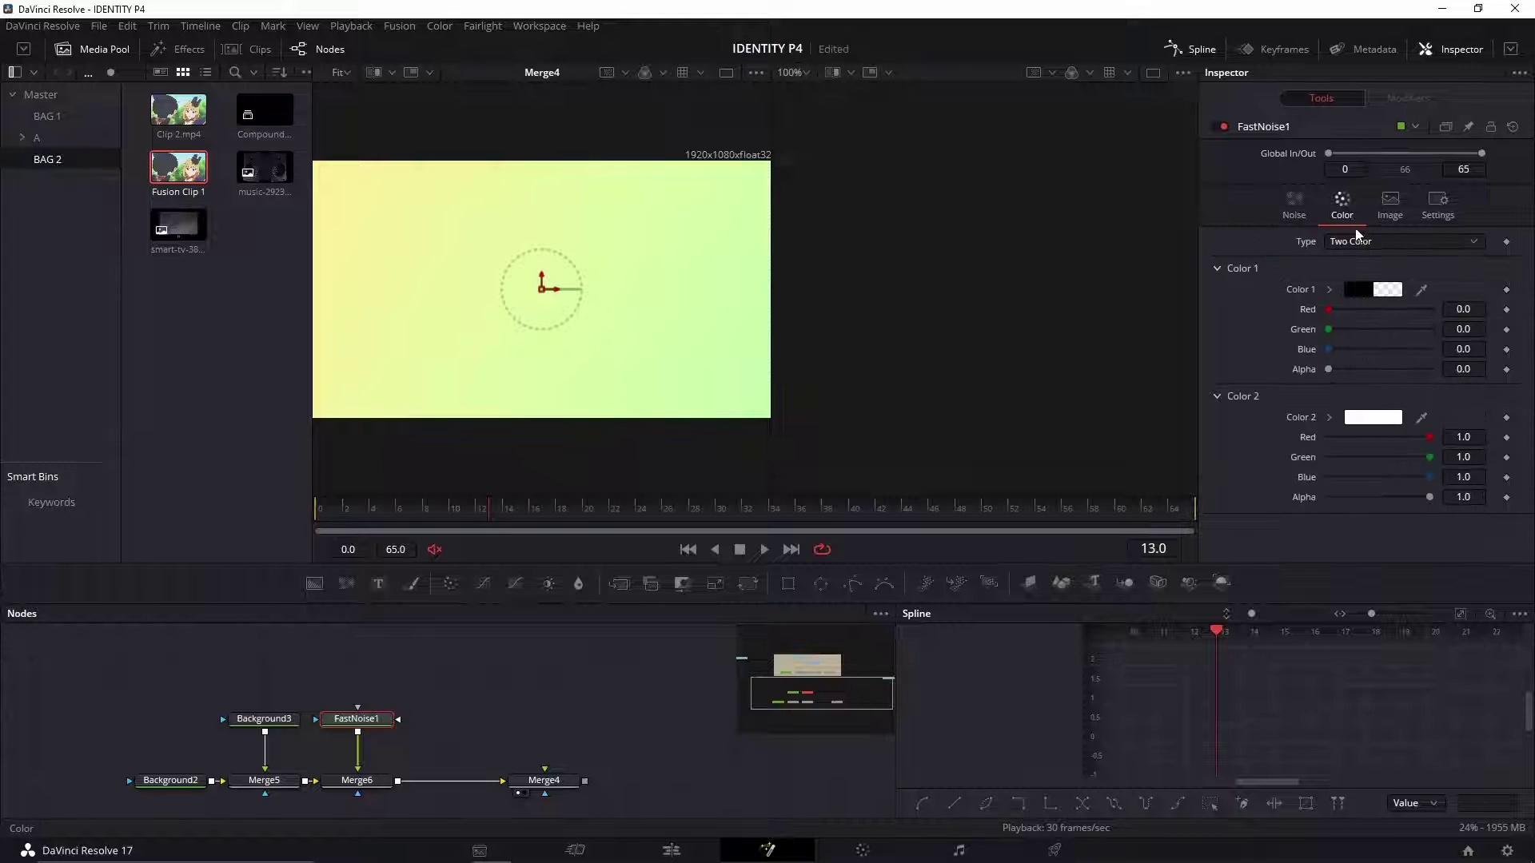
click(1367, 240)
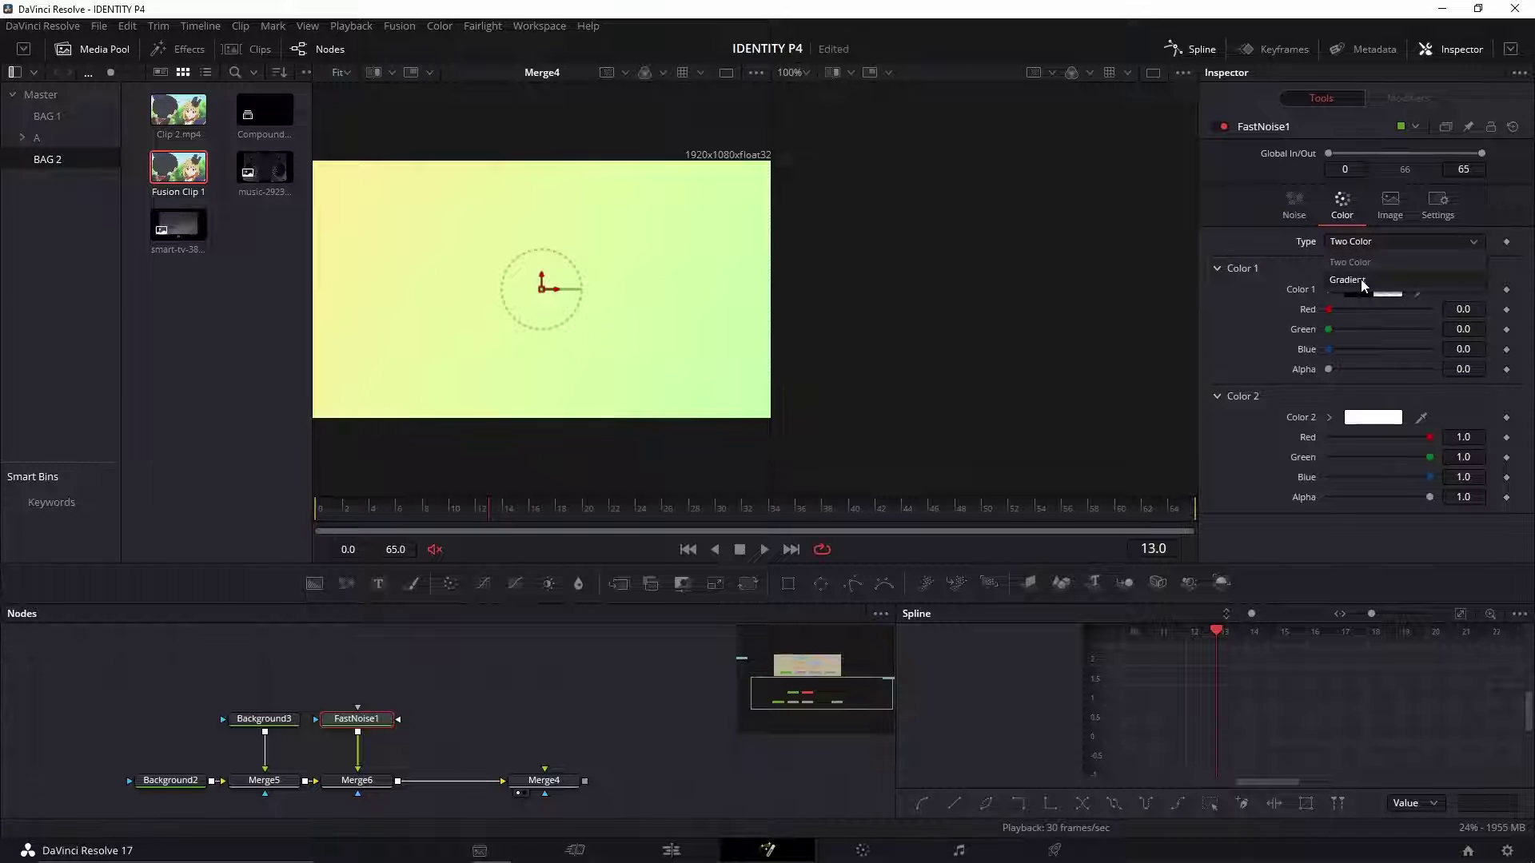
click(1361, 280)
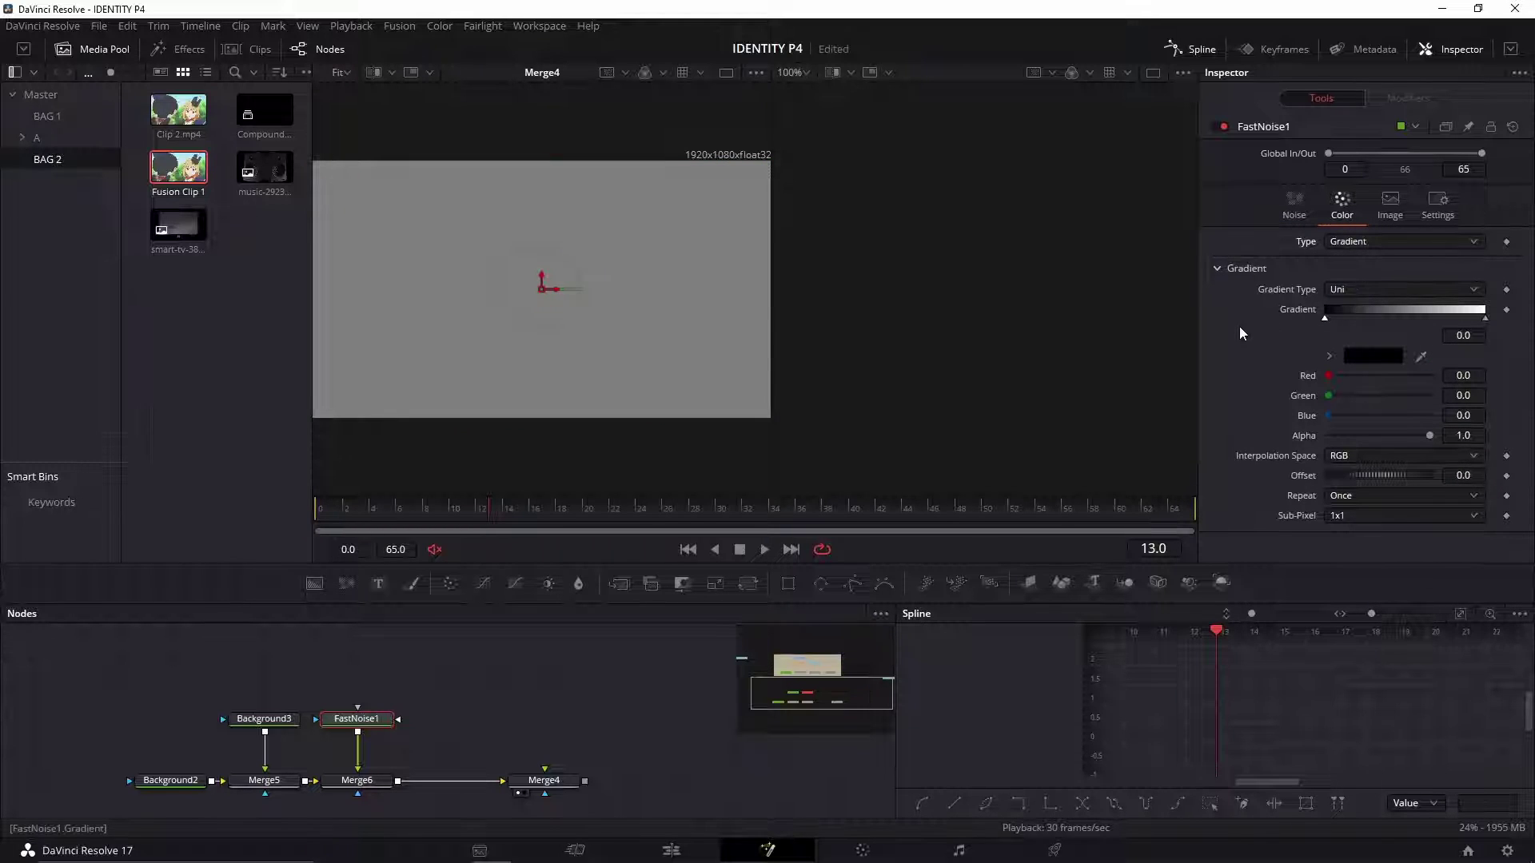
click(1364, 293)
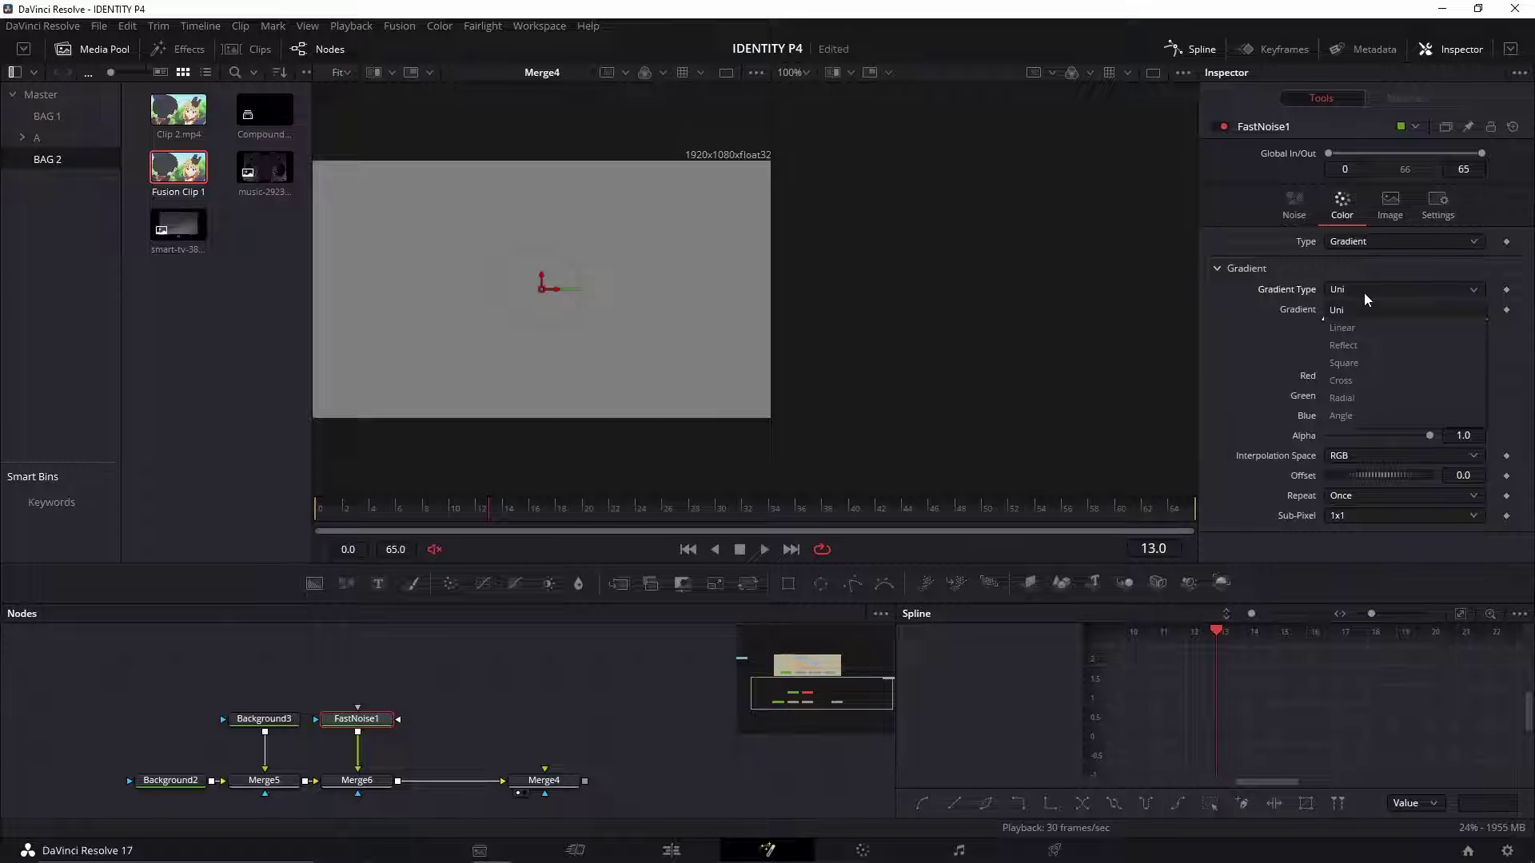
click(1356, 328)
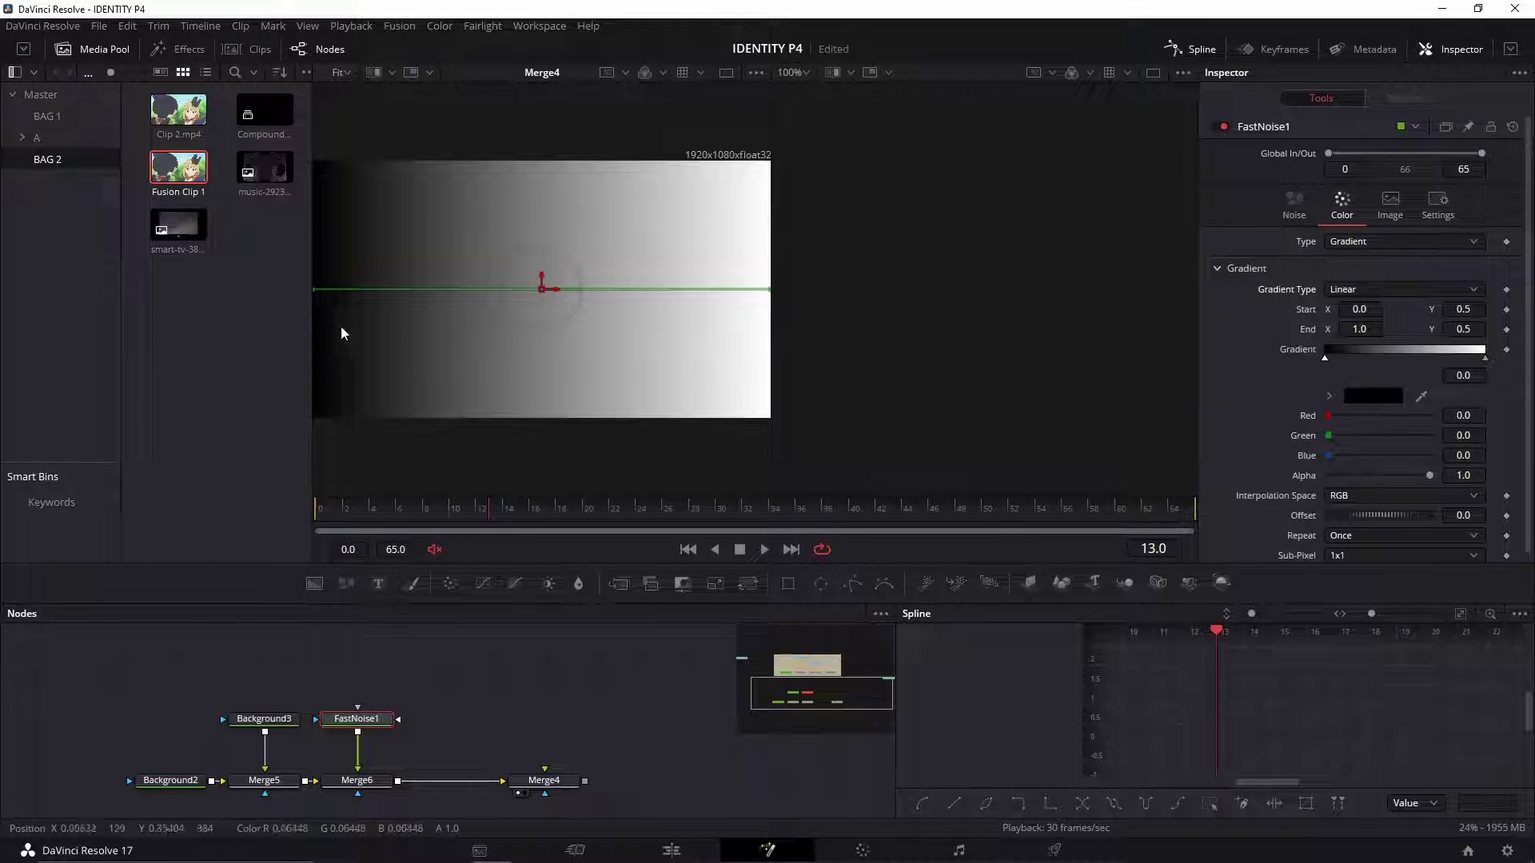
scroll(1297, 438, down, 1)
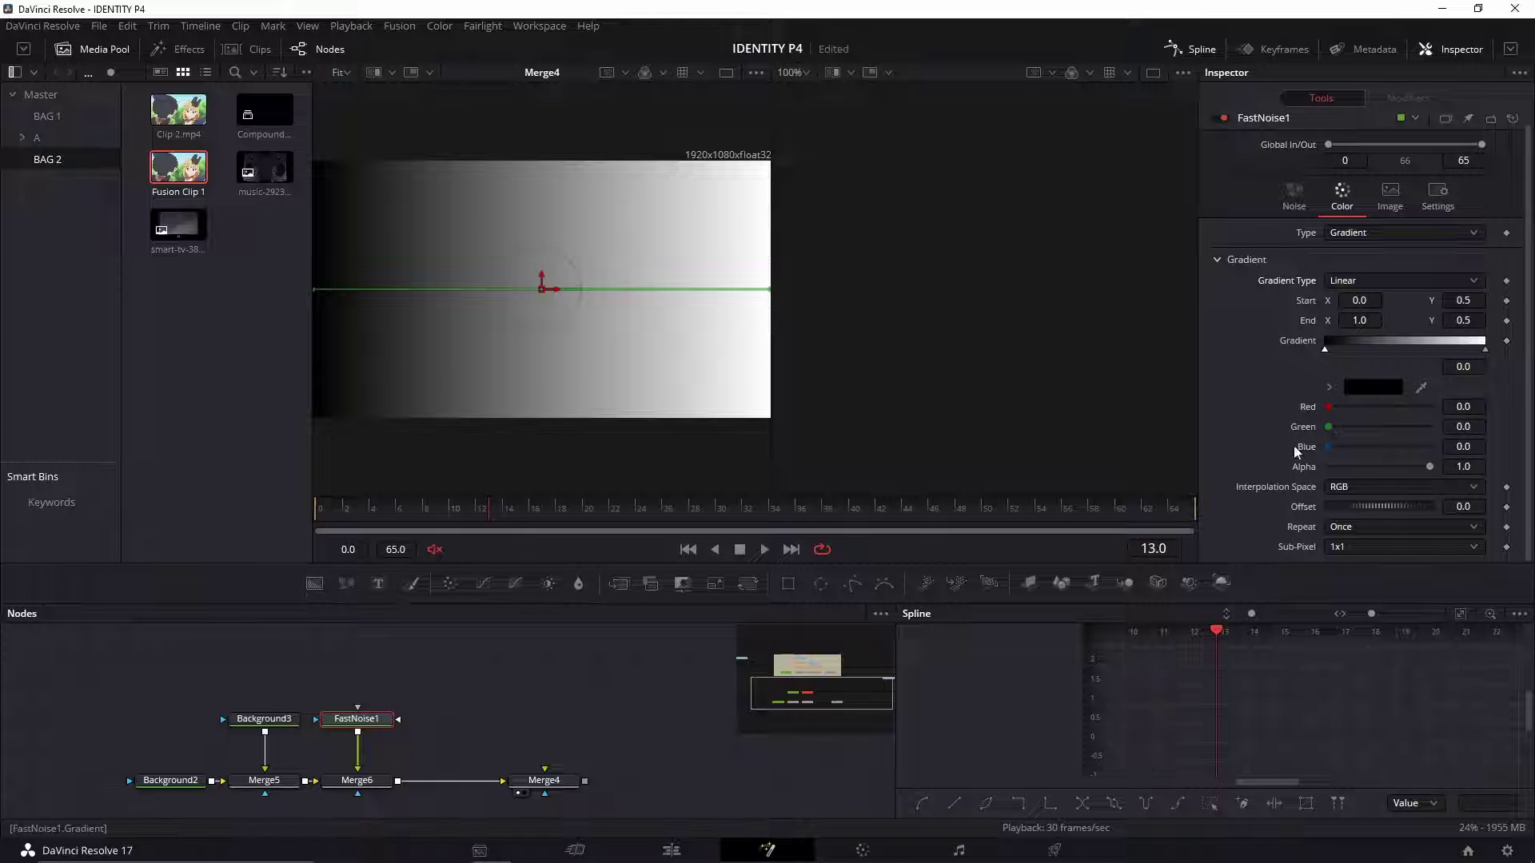
click(1354, 532)
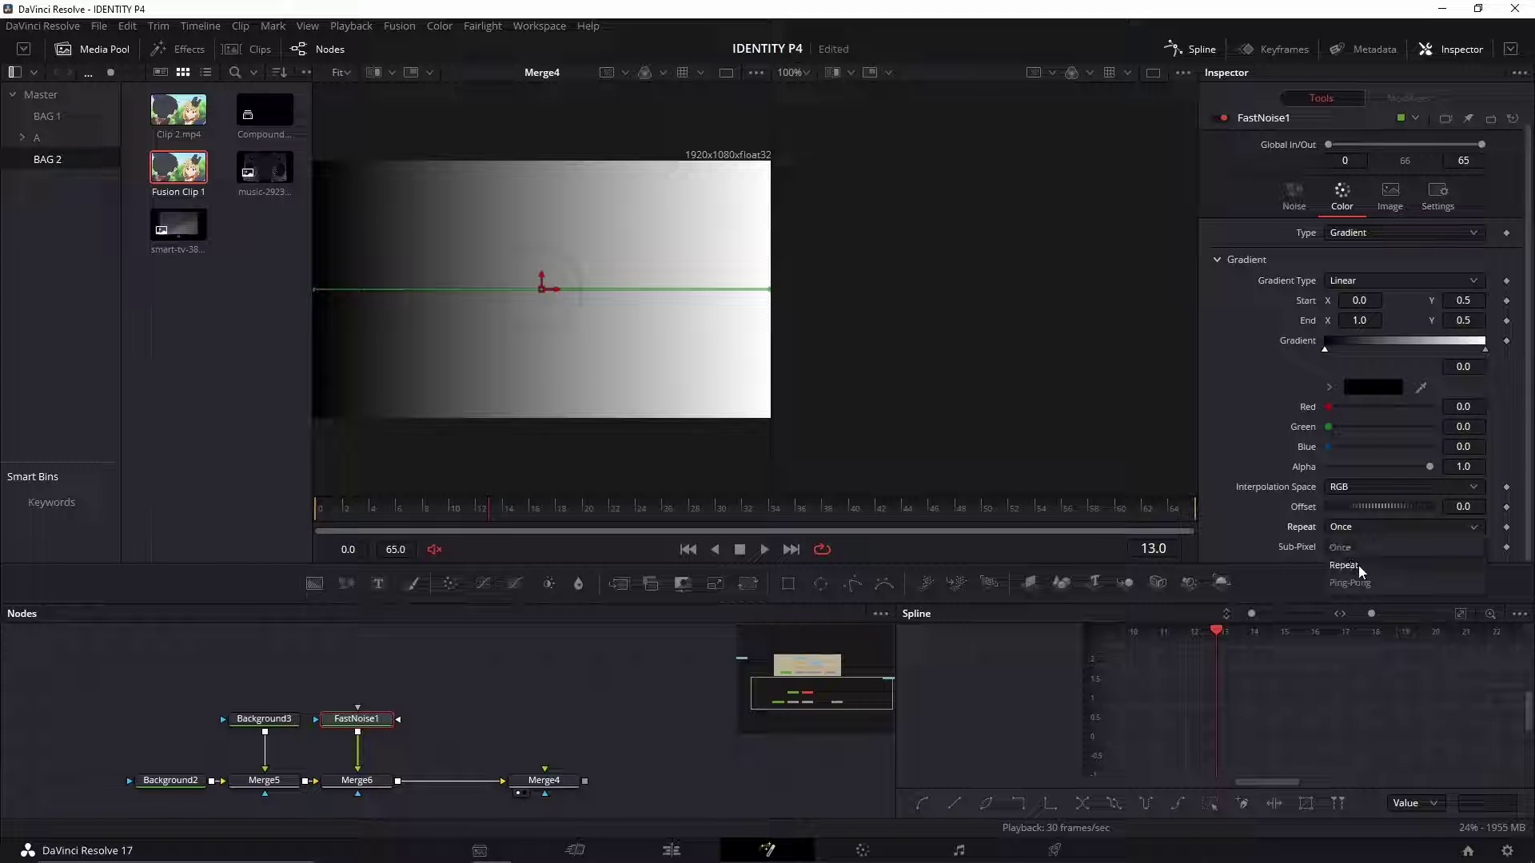
click(1361, 569)
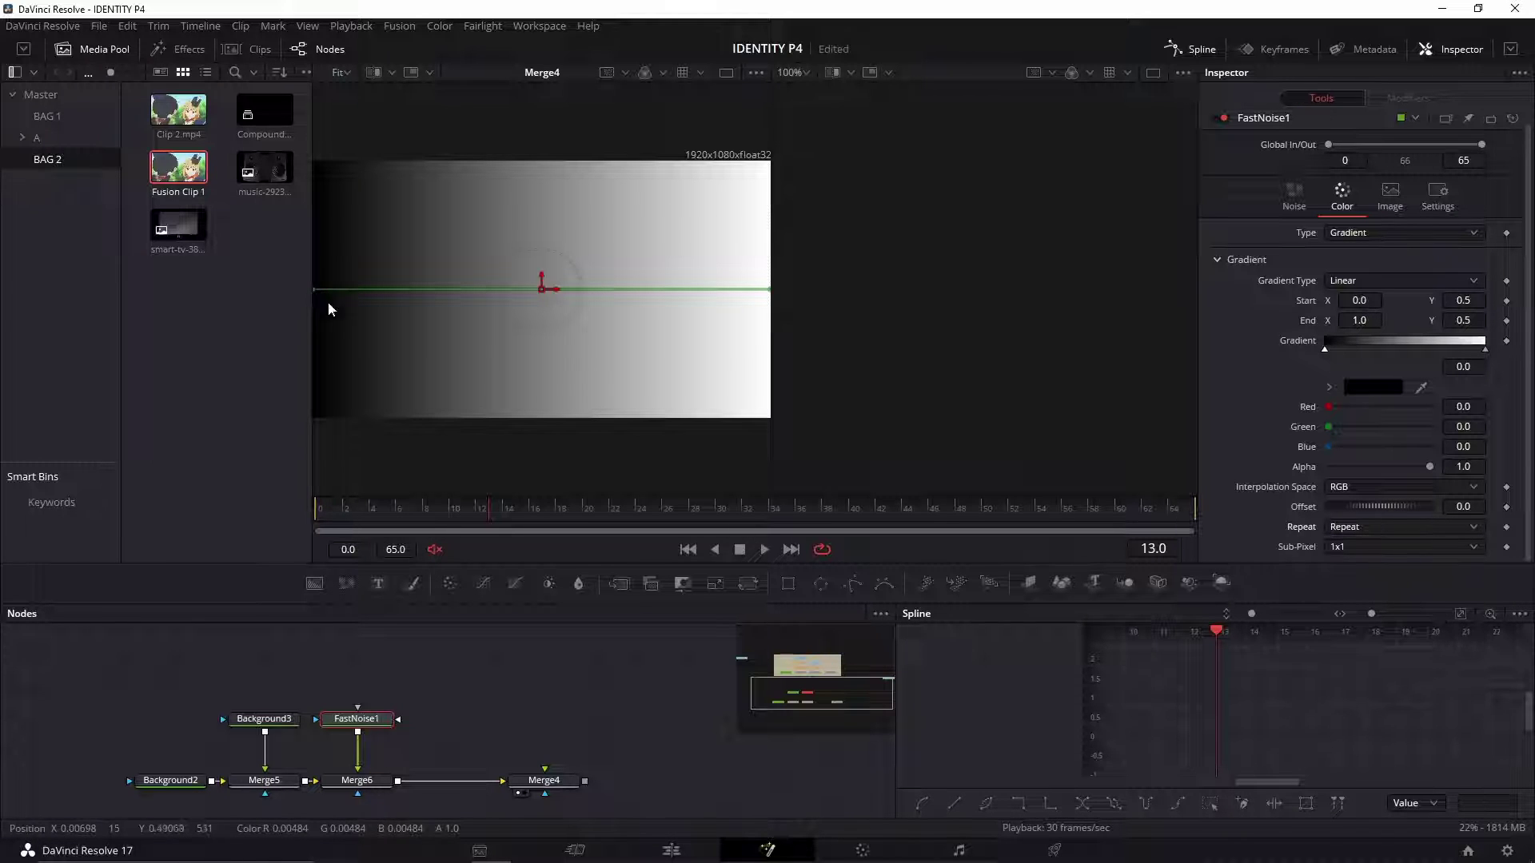
Step: Shorten and tilt FastNoise1's gradient line into narrow diagonal stripes, with Start at about 0.21, 0.57 and End at about 0.24, 0.50
scroll(528, 331, down, 1)
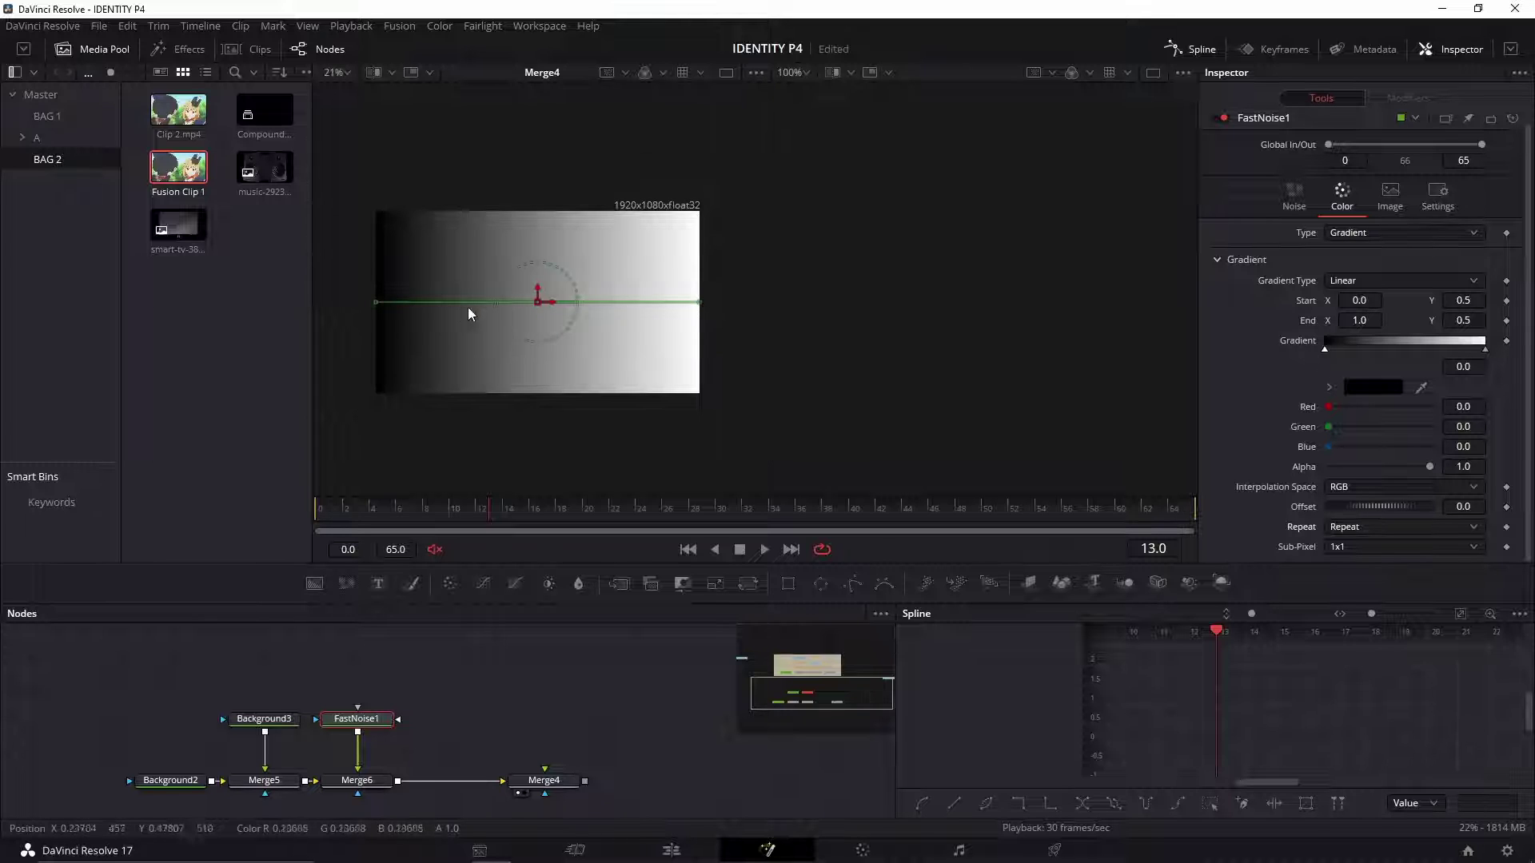
drag(374, 302, 541, 303)
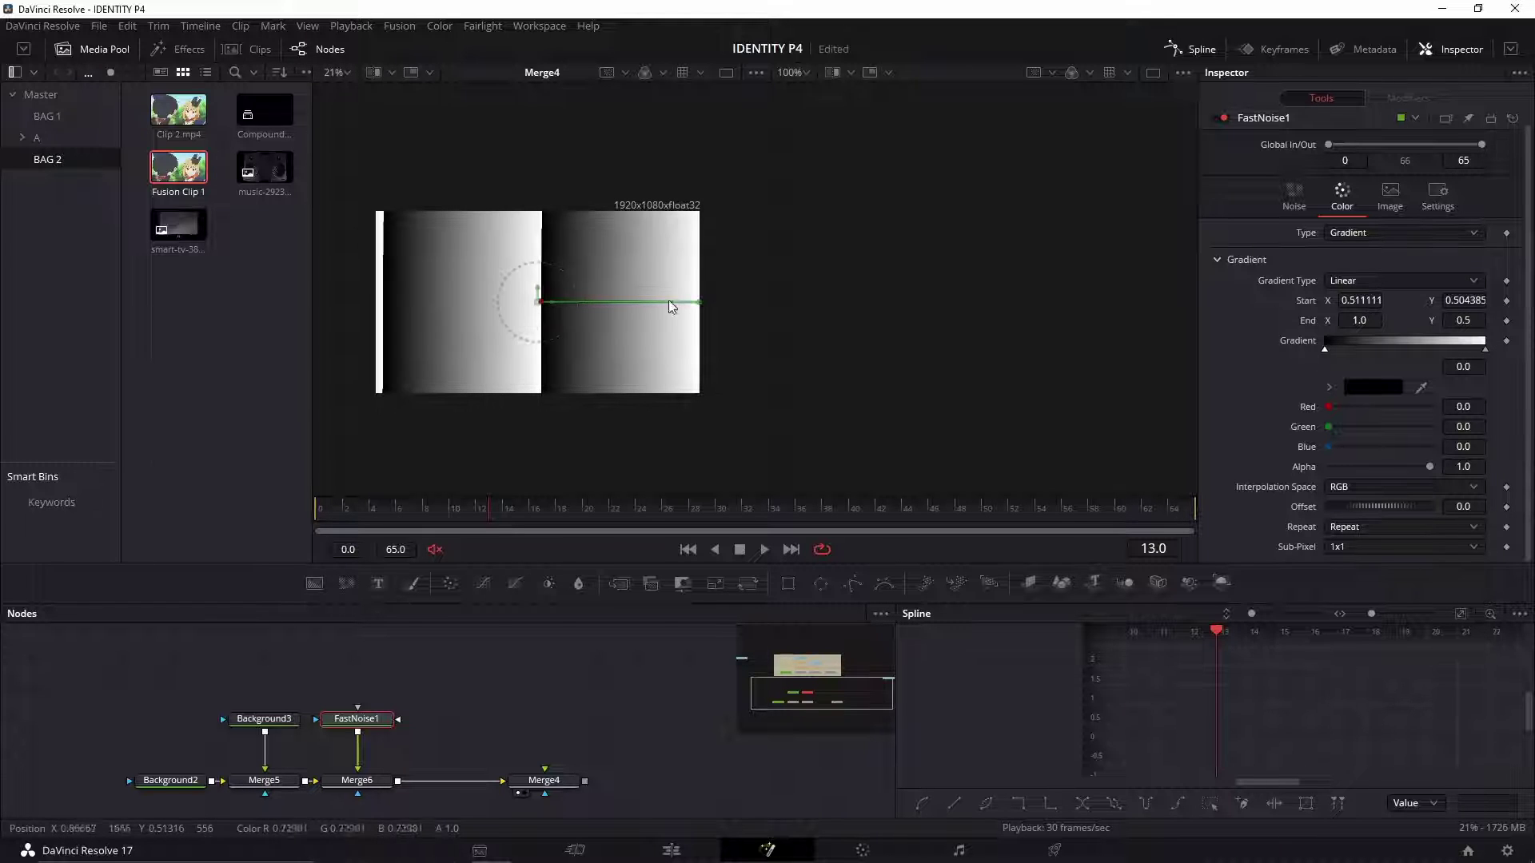
drag(700, 302, 566, 326)
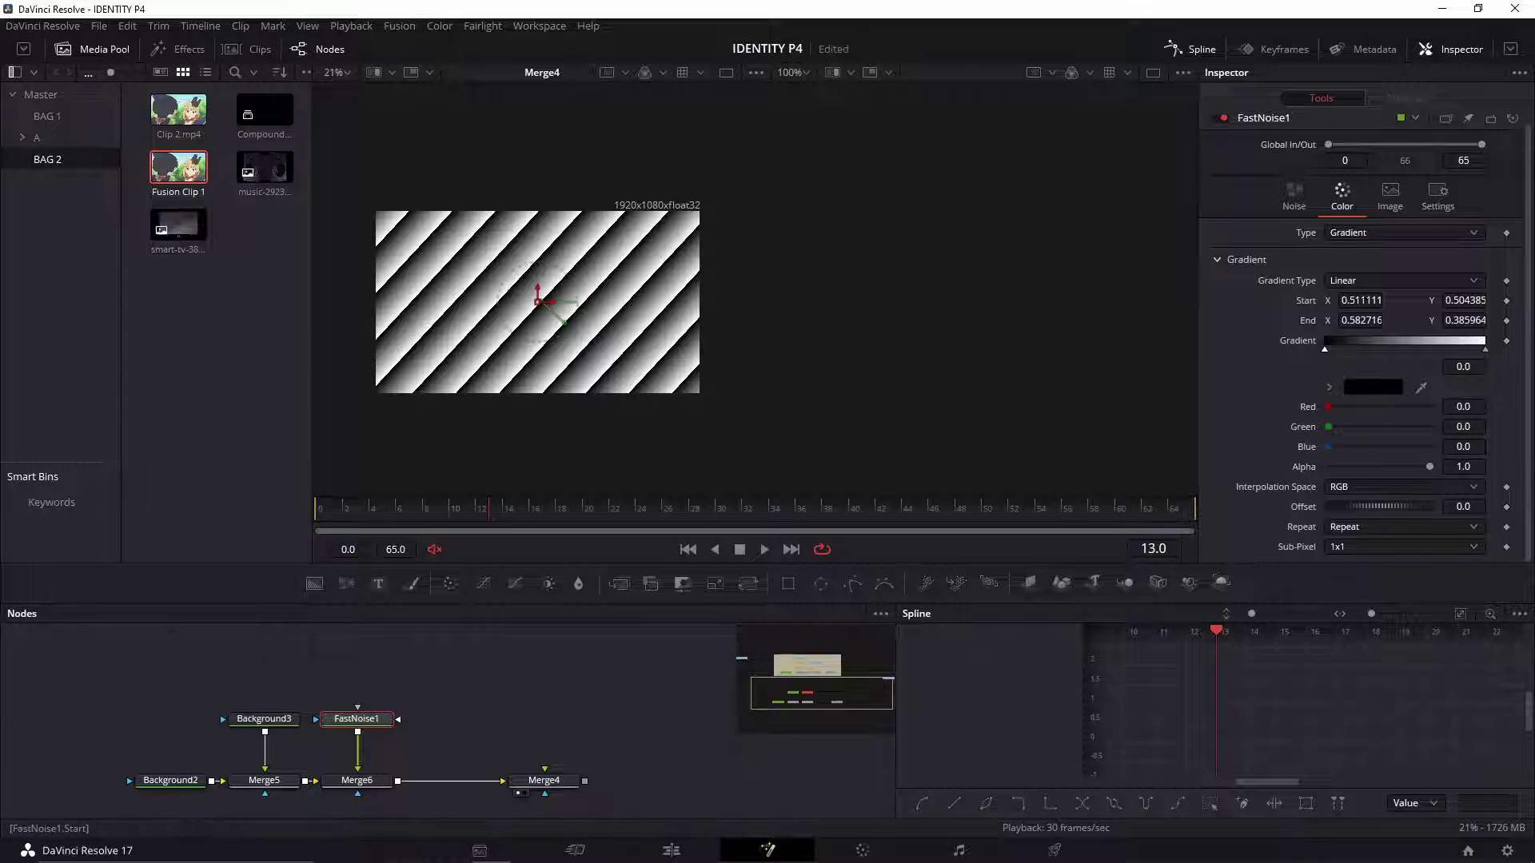
drag(555, 320, 513, 323)
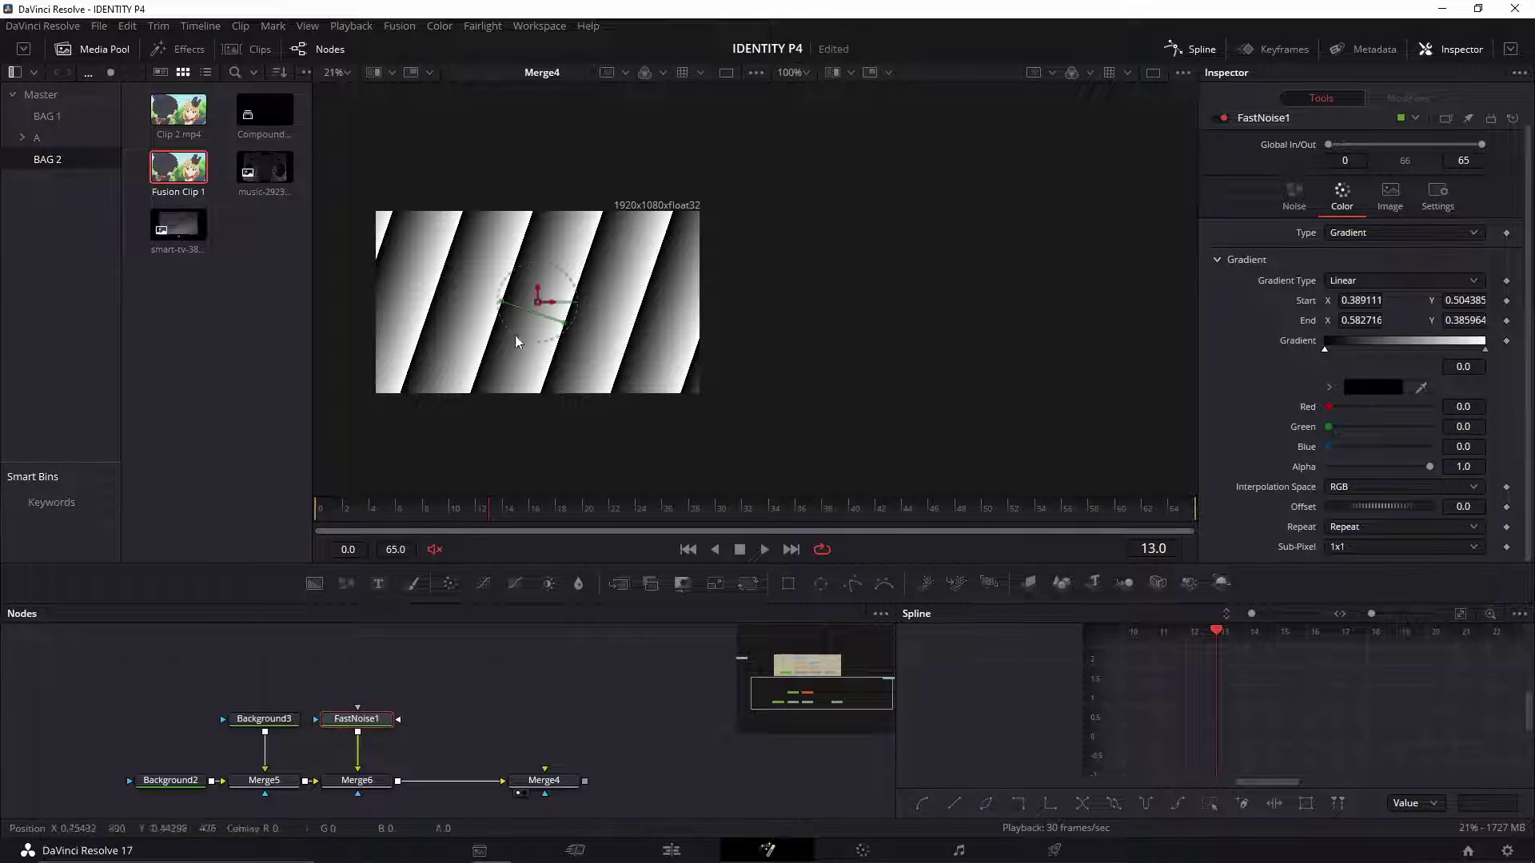
drag(503, 308, 453, 303)
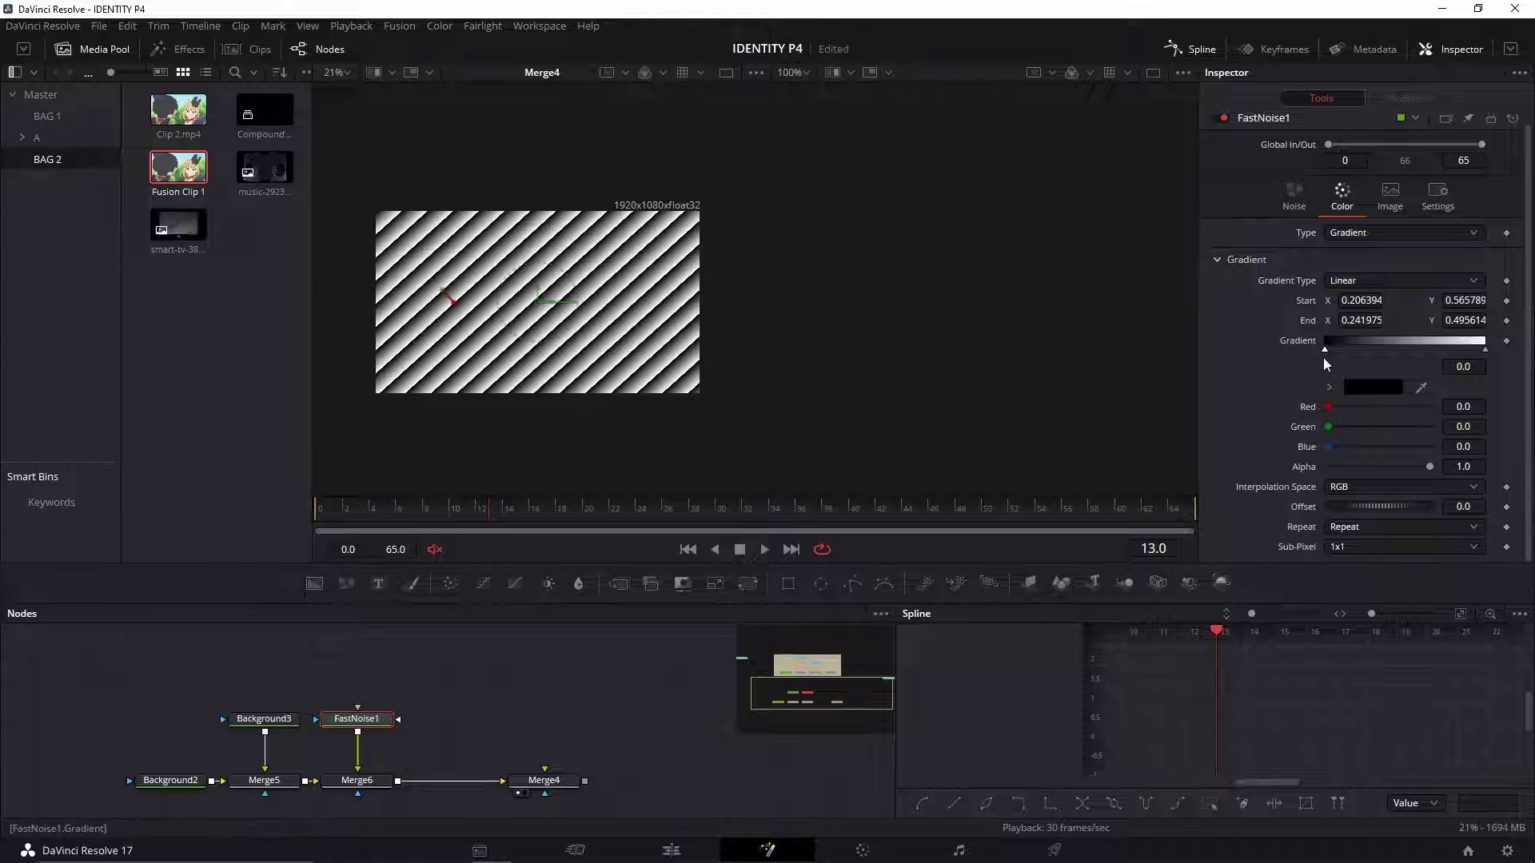
Step: Sharpen the FastNoise1 stripes by moving the white gradient stop to about 0.34 and the black stop just before it
drag(1328, 354, 1384, 365)
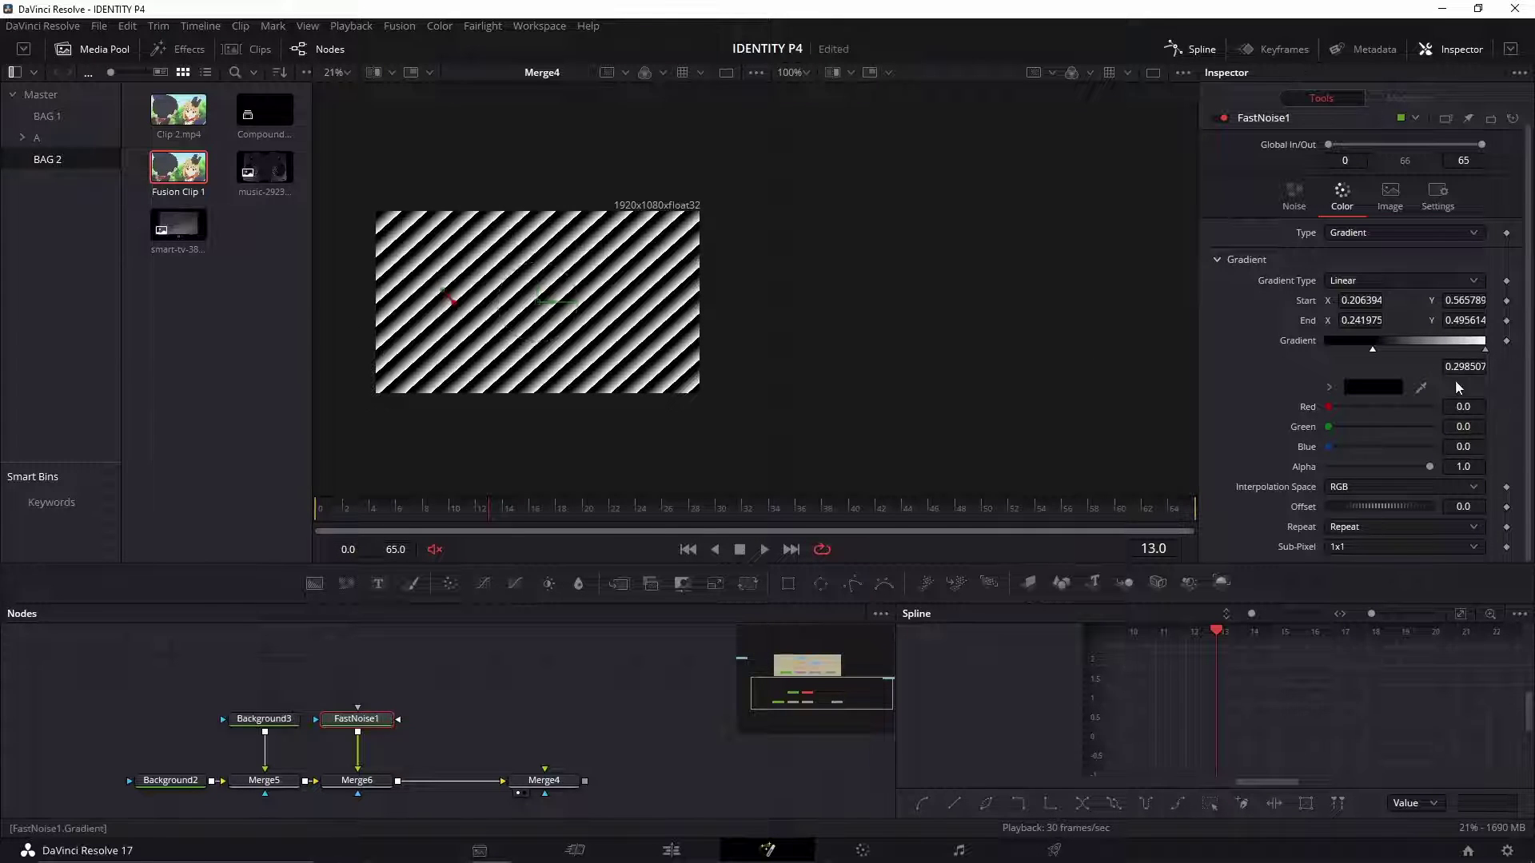
drag(1487, 353, 1381, 354)
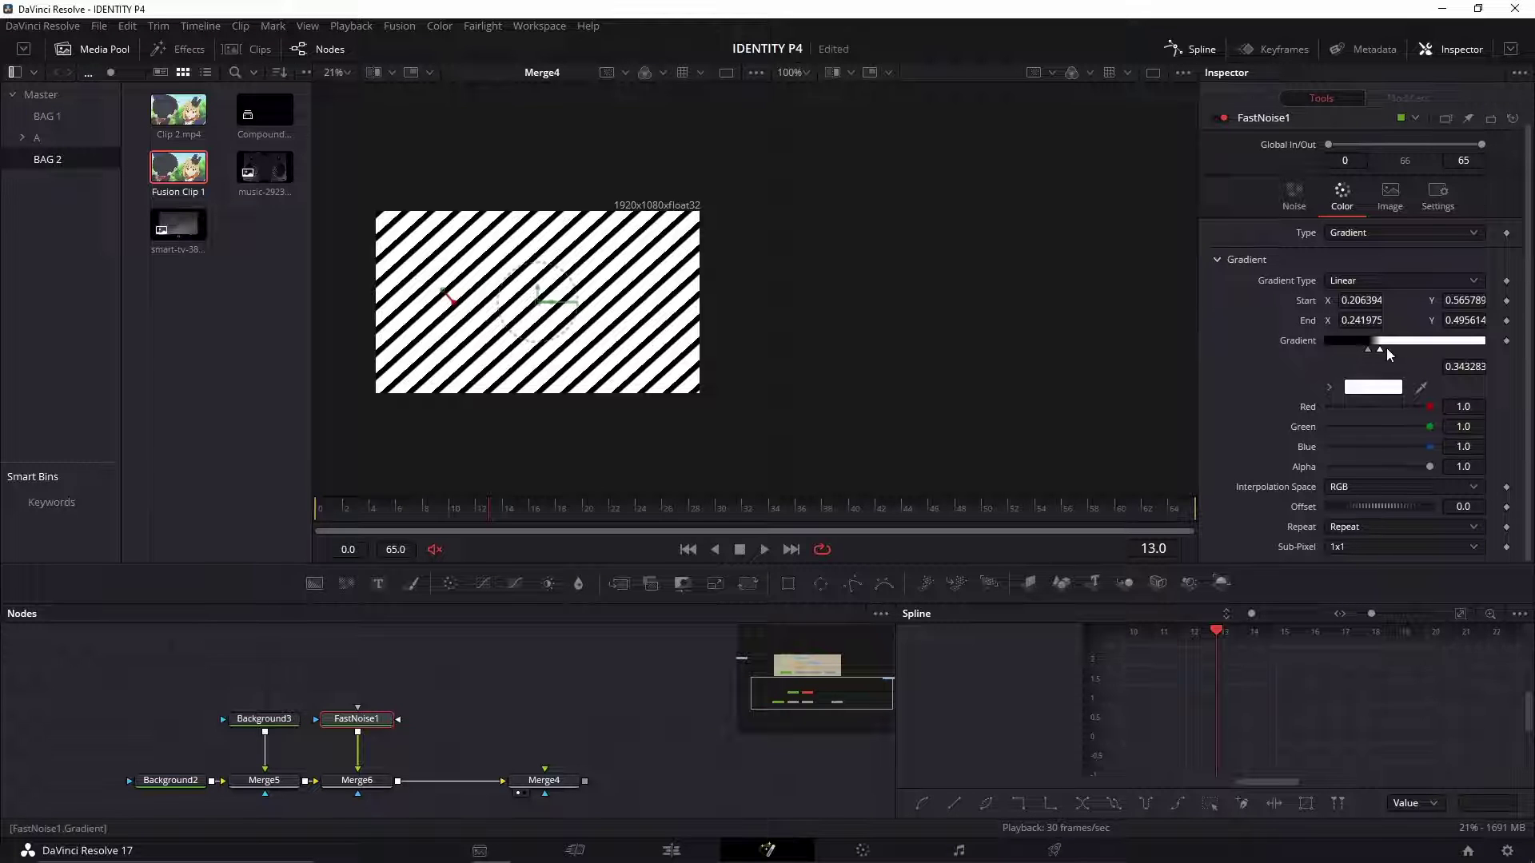
scroll(551, 308, up, 3)
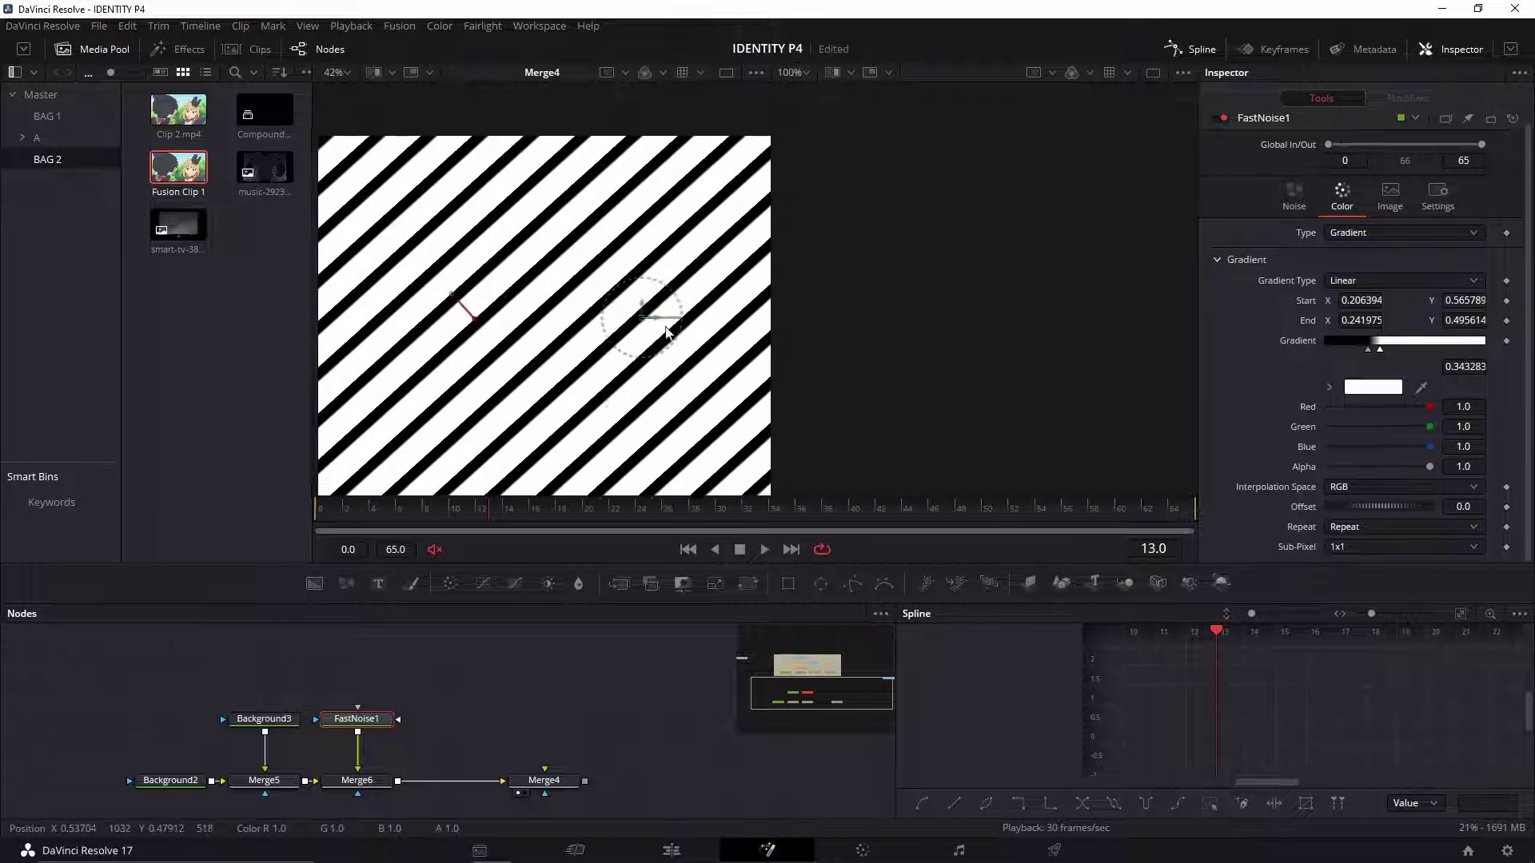
scroll(572, 336, down, 2)
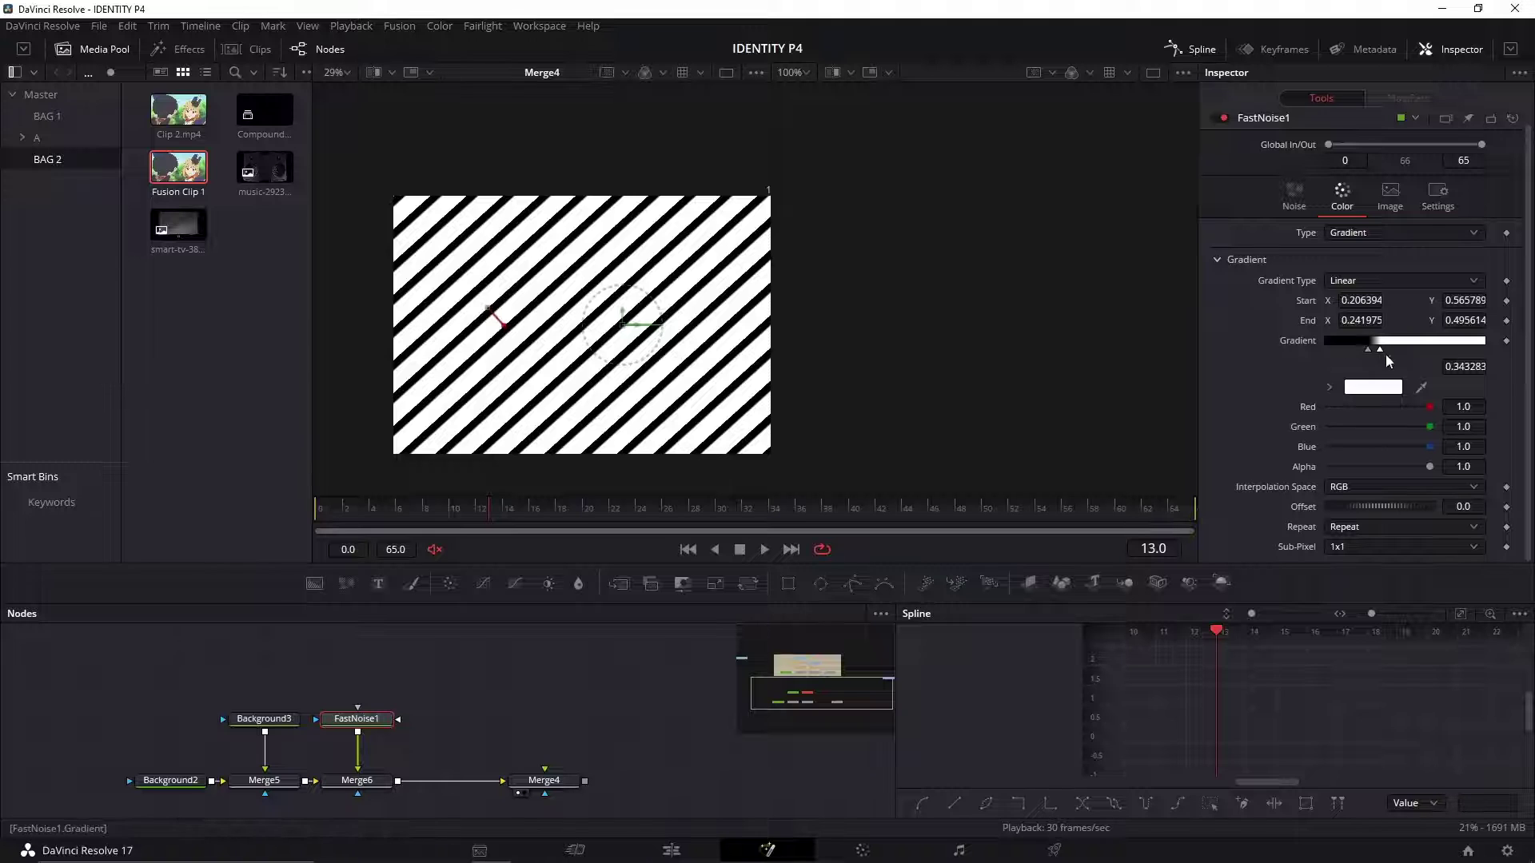
Step: Narrow the white FastNoise1 stripes by moving the black gradient stop to about 0.82 and the gradient's End to about 0.22, 0.53
drag(1385, 354, 1457, 356)
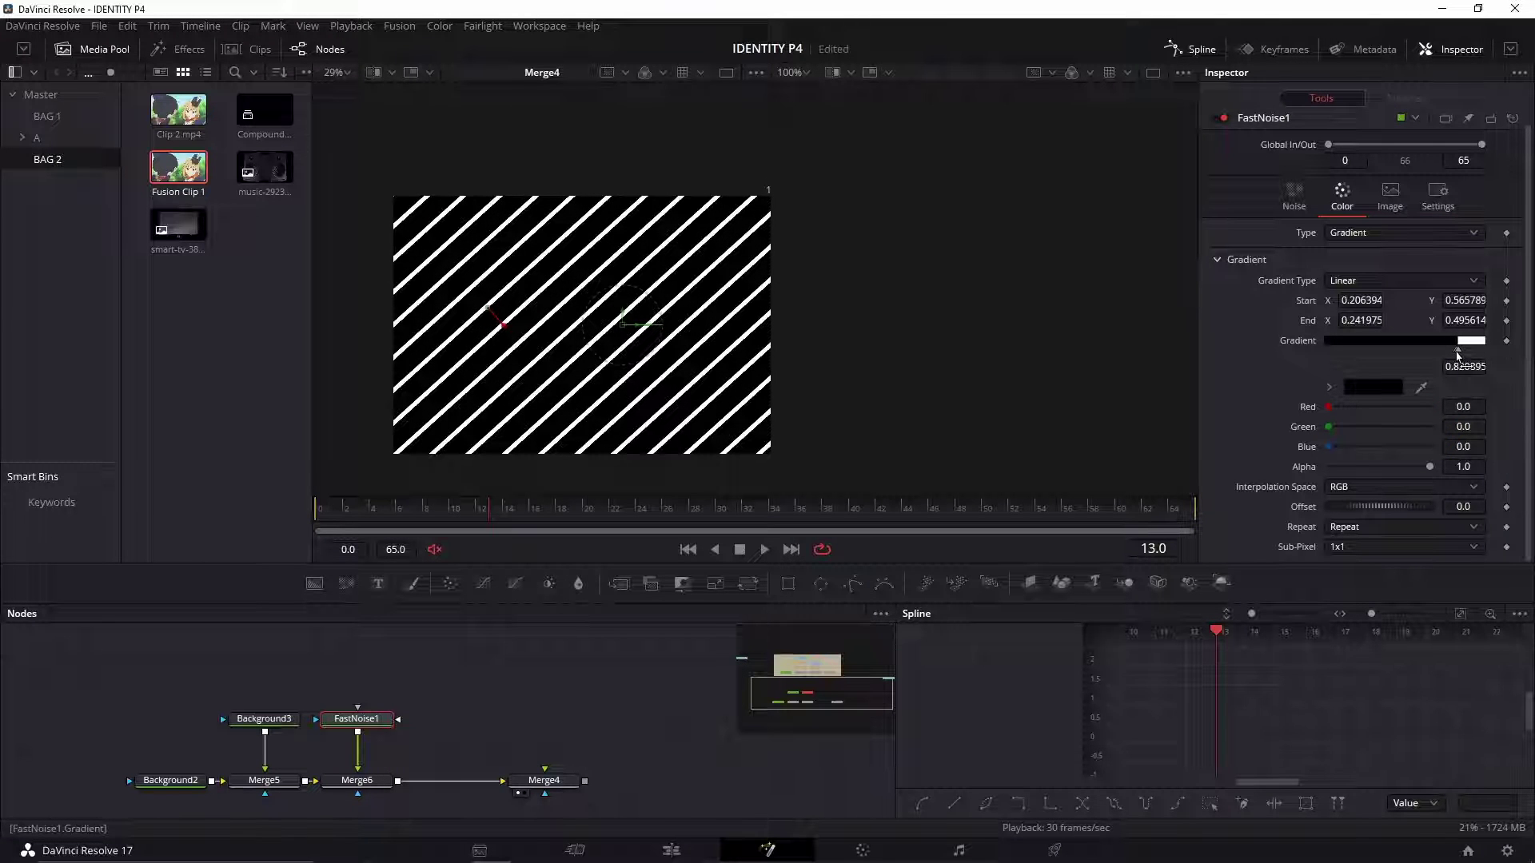
mouse_move(483, 329)
mouse_down()
mouse_move(533, 367)
mouse_move(476, 317)
mouse_up()
drag(557, 380, 497, 371)
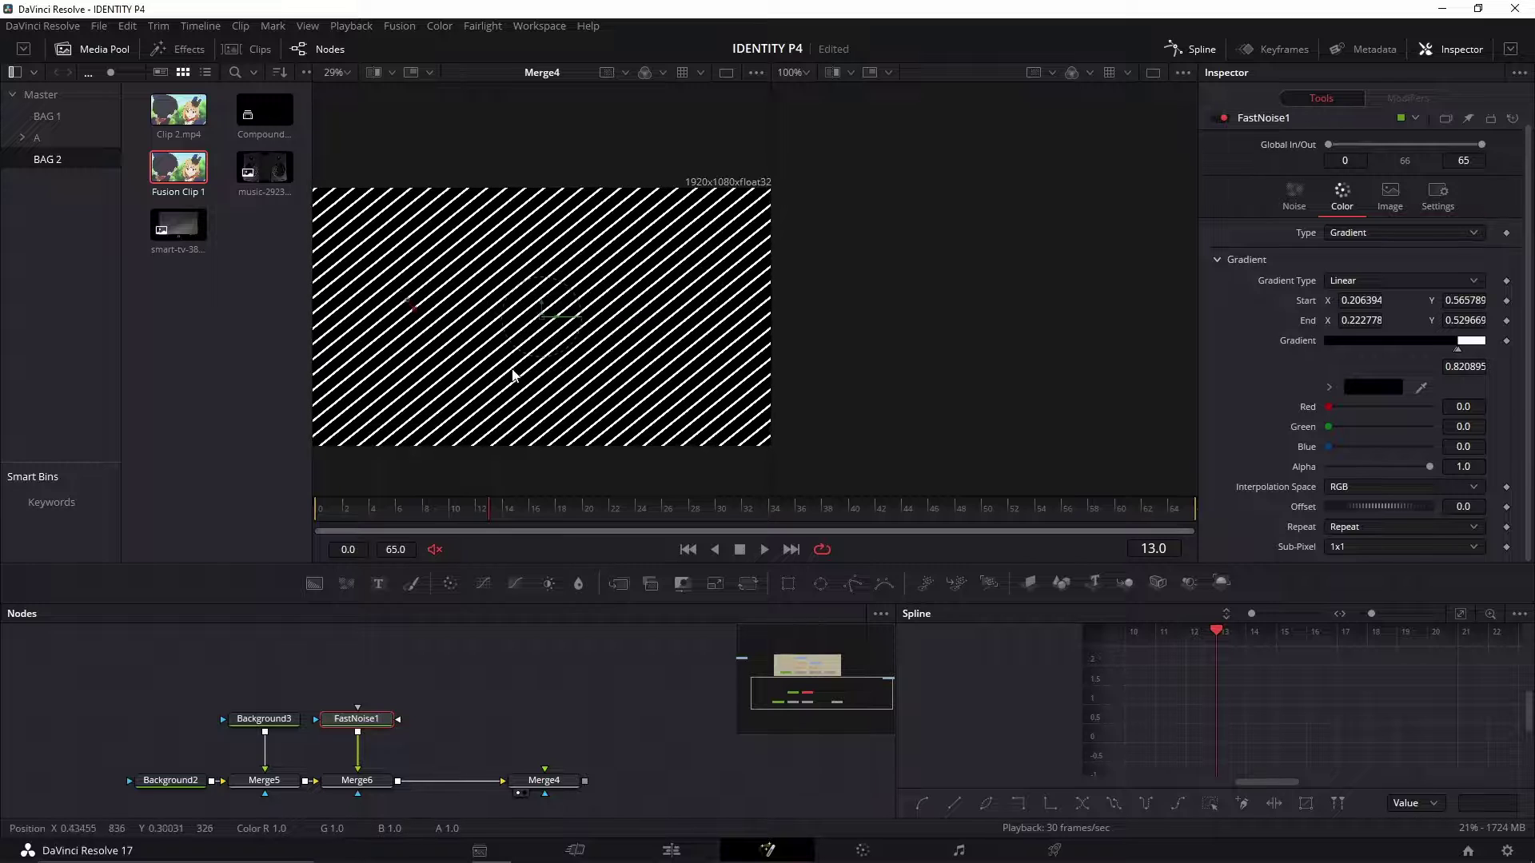
scroll(512, 375, down, 2)
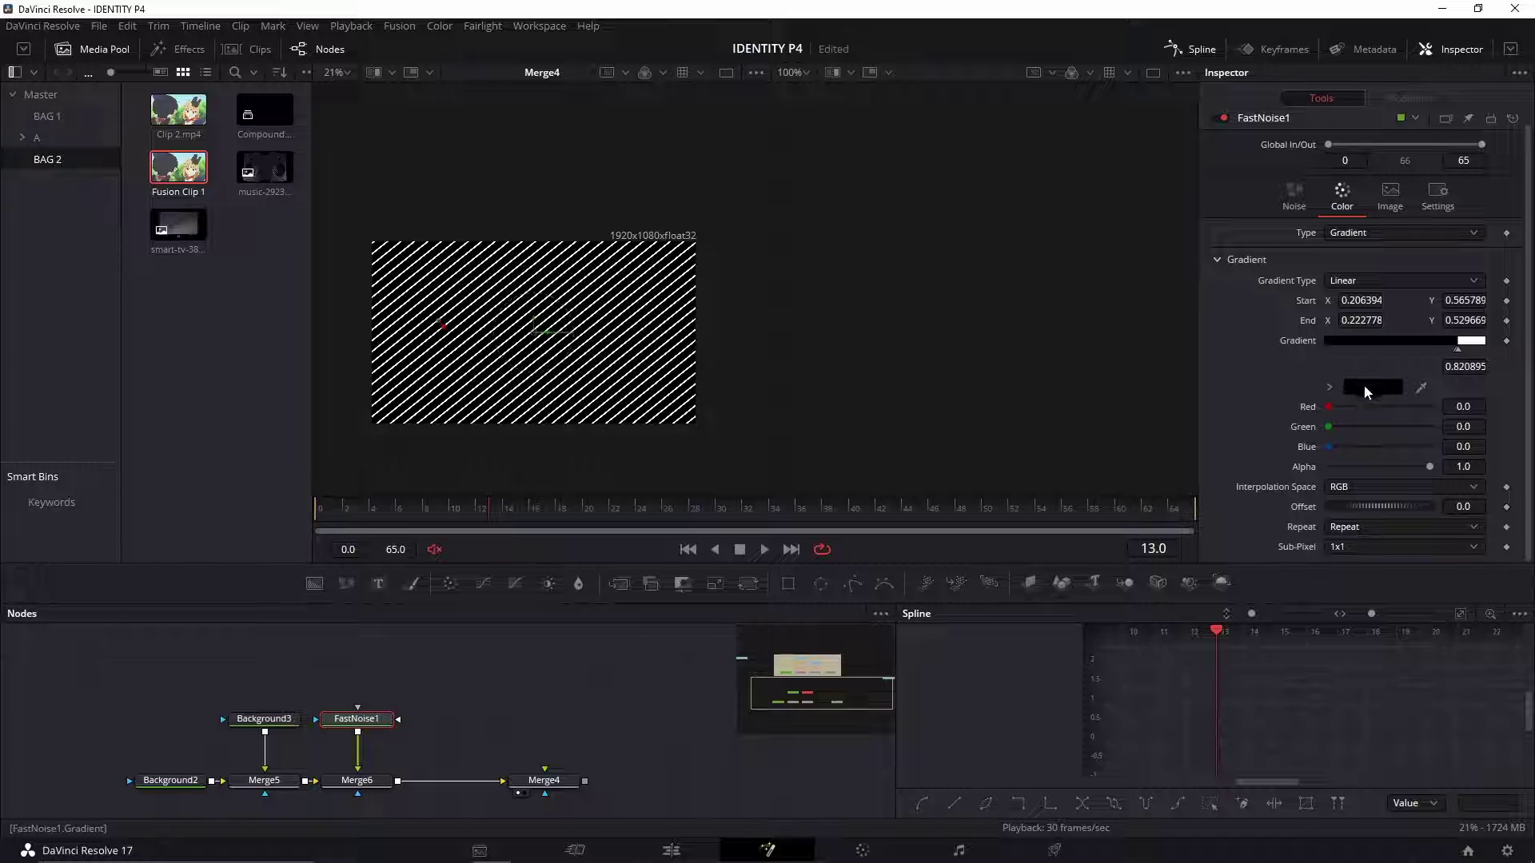
Step: Set the Alpha of FastNoise1's black gradient stop to 0, leaving only white stripes over the yellow-green background
drag(1423, 467, 1294, 457)
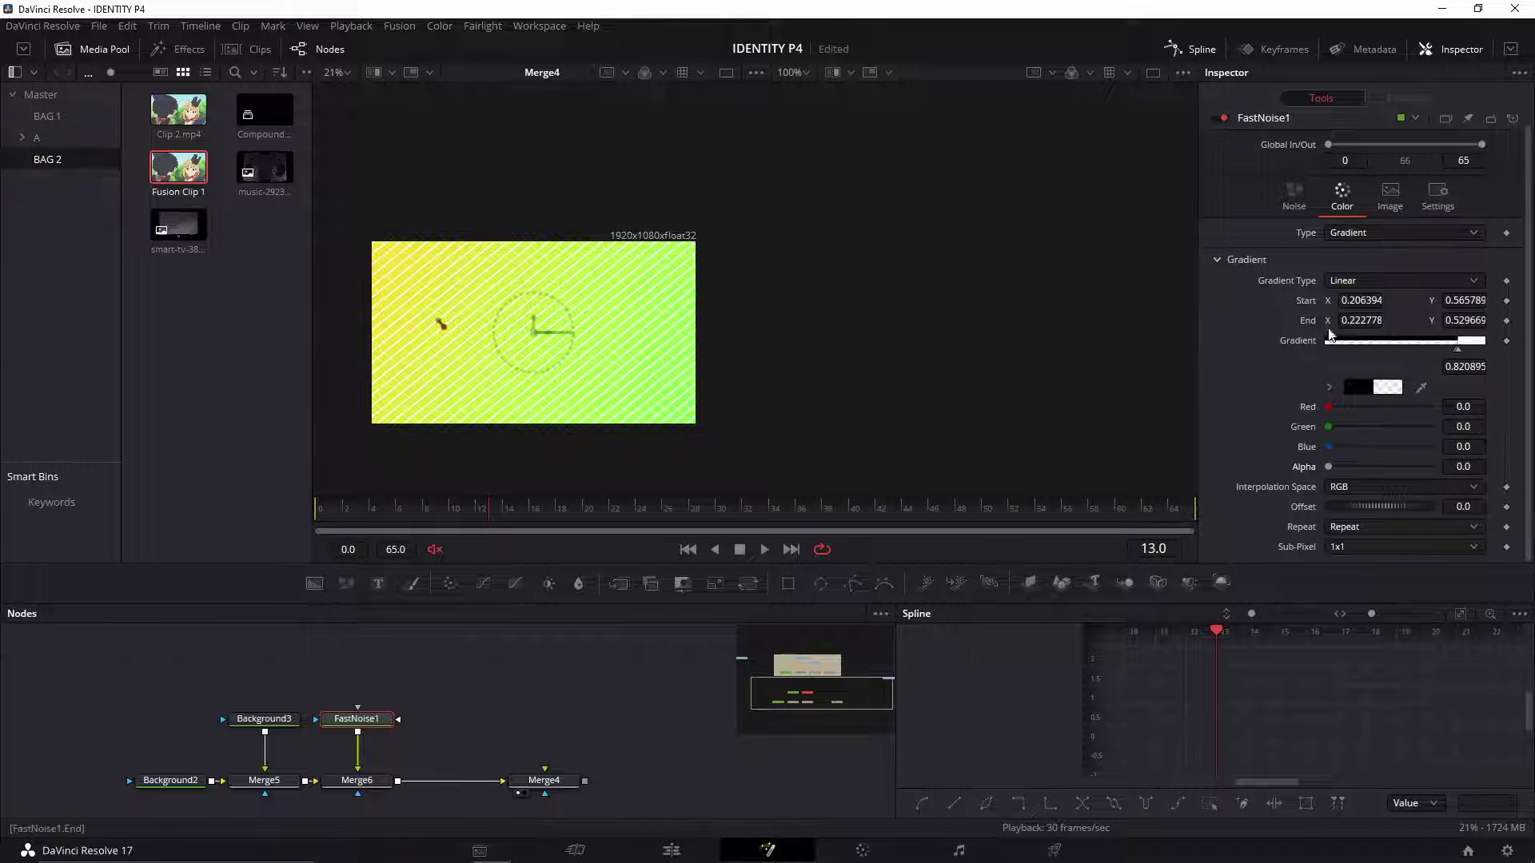
scroll(626, 371, up, 2)
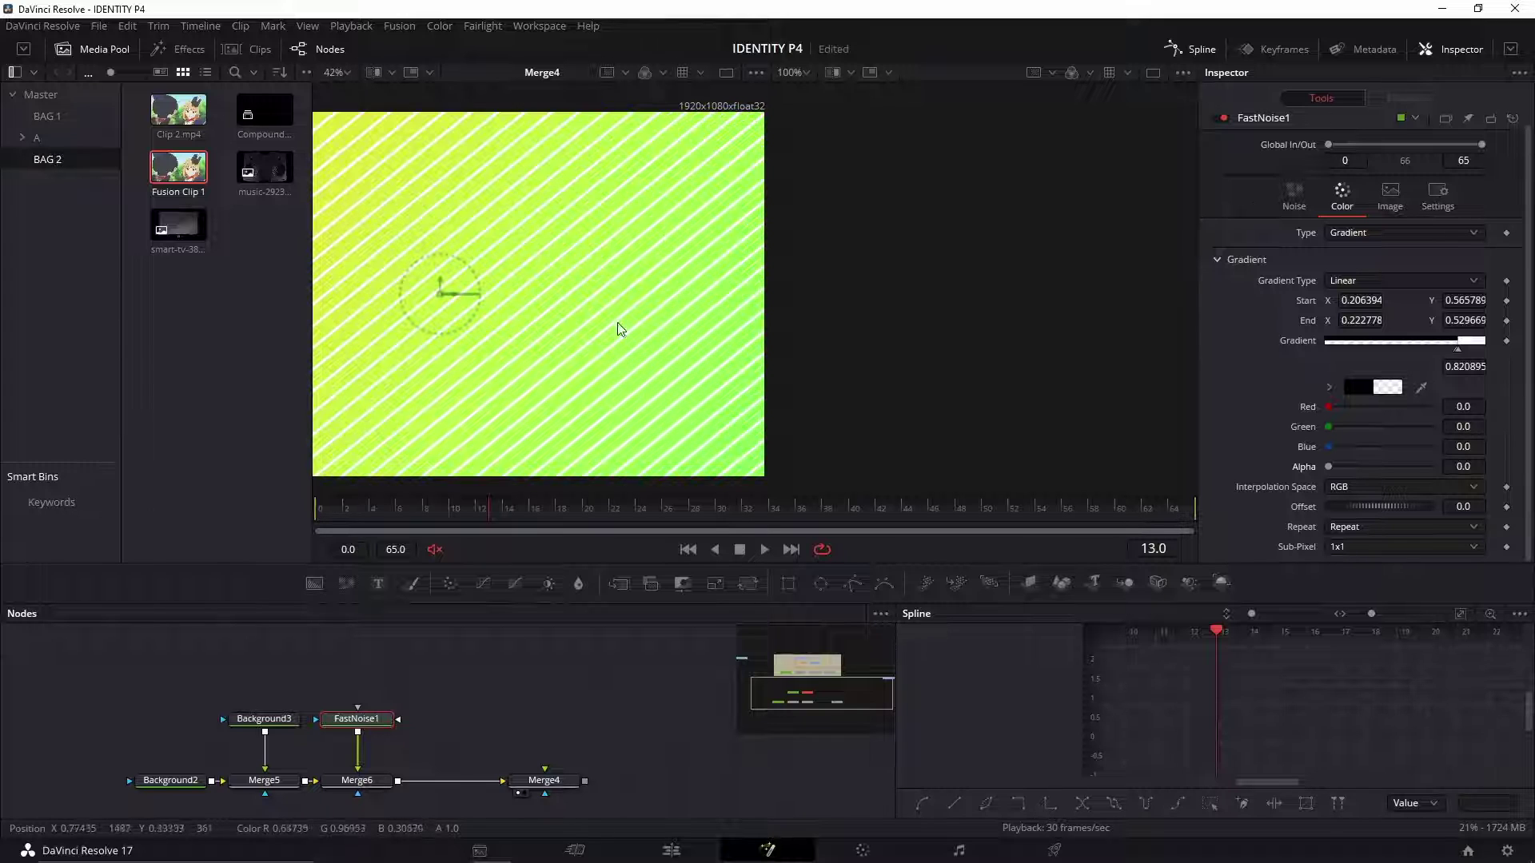
scroll(650, 318, down, 1)
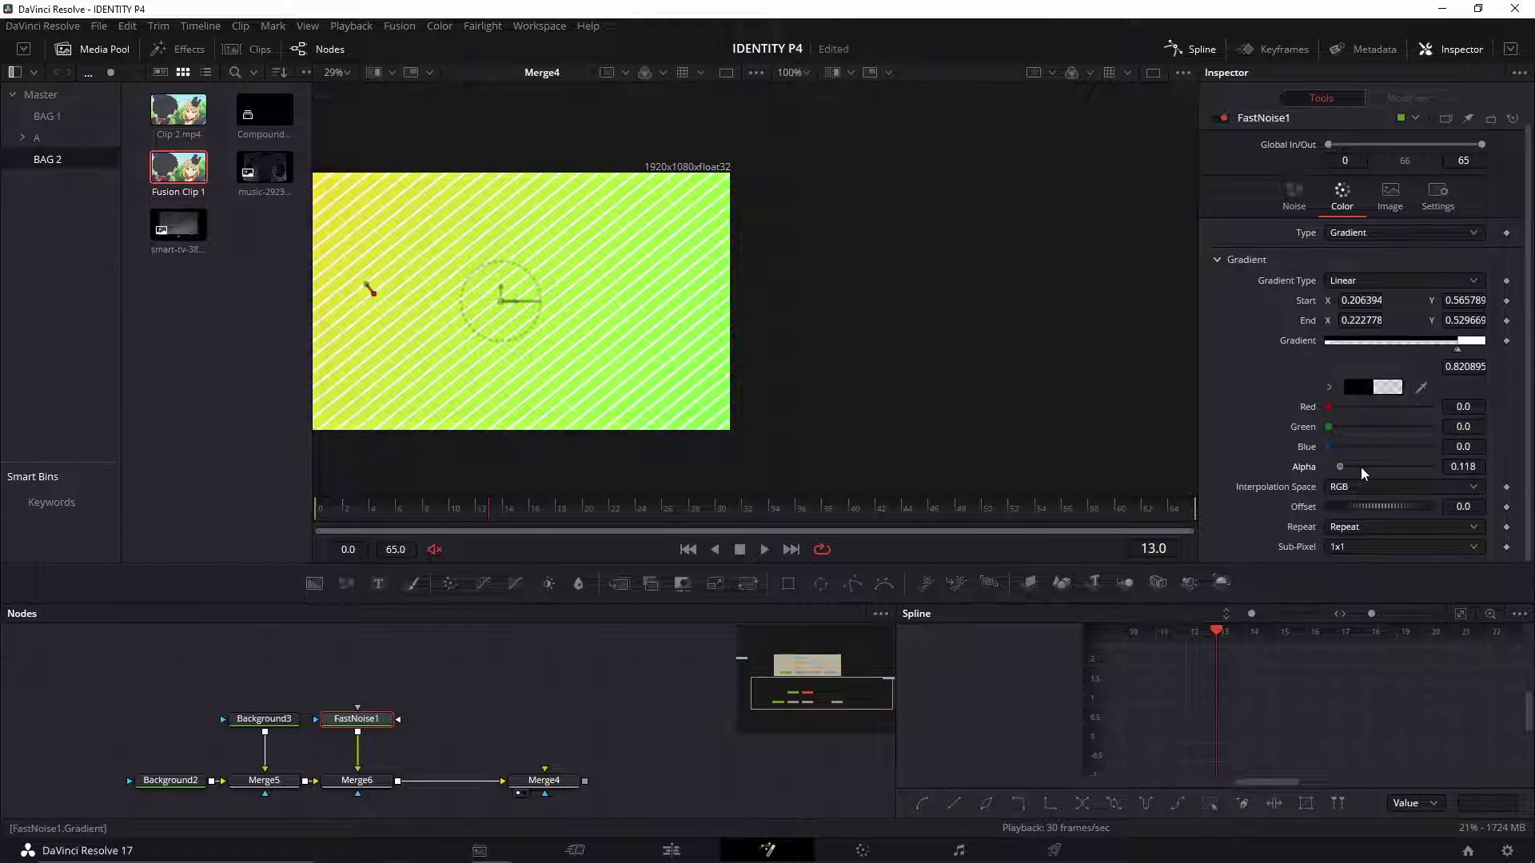
drag(1361, 467, 1489, 473)
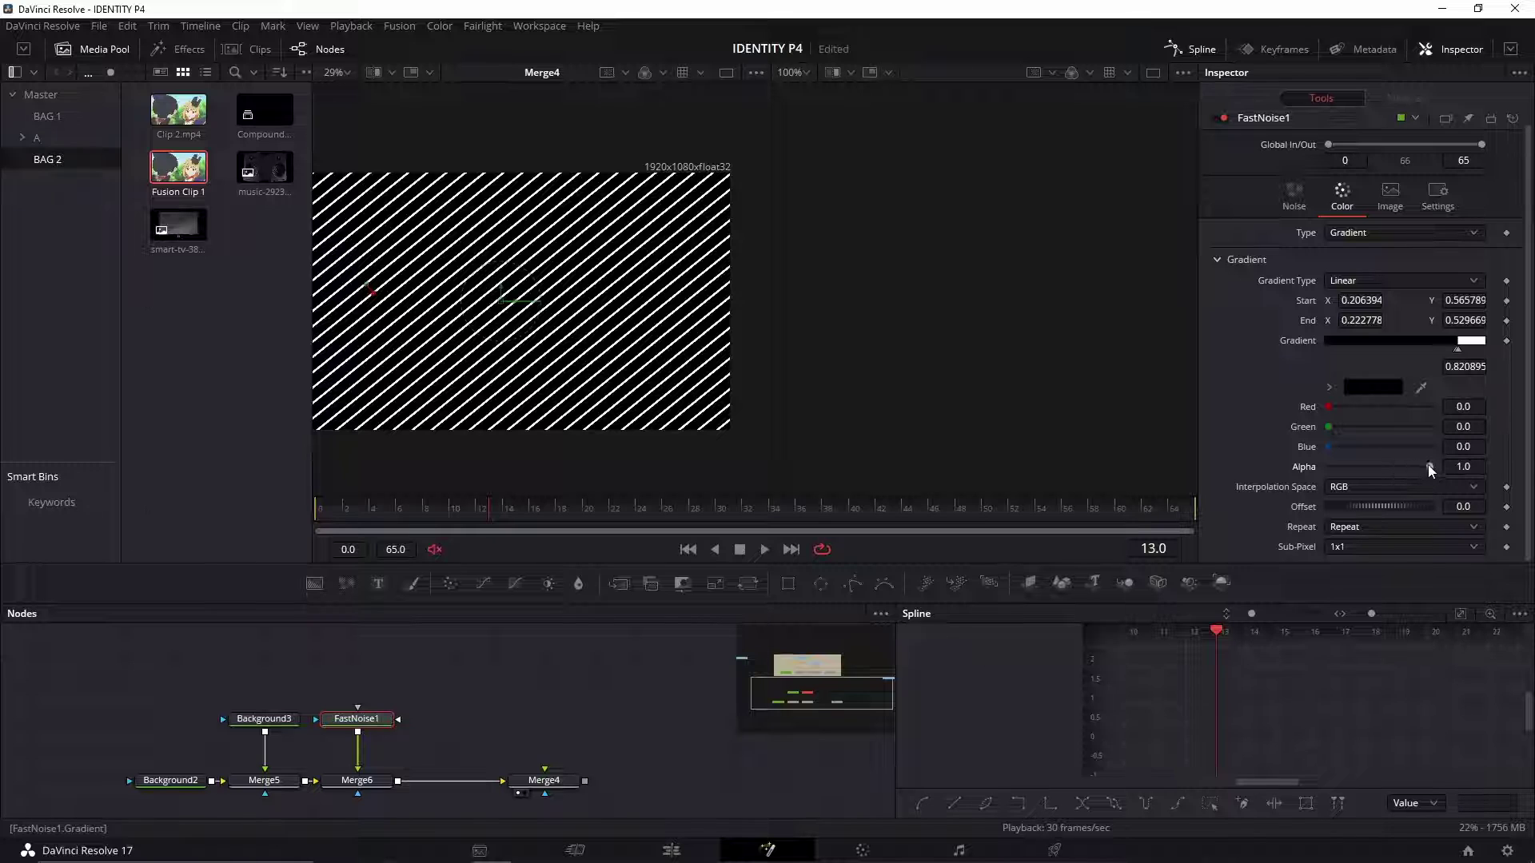
drag(1428, 467, 1311, 469)
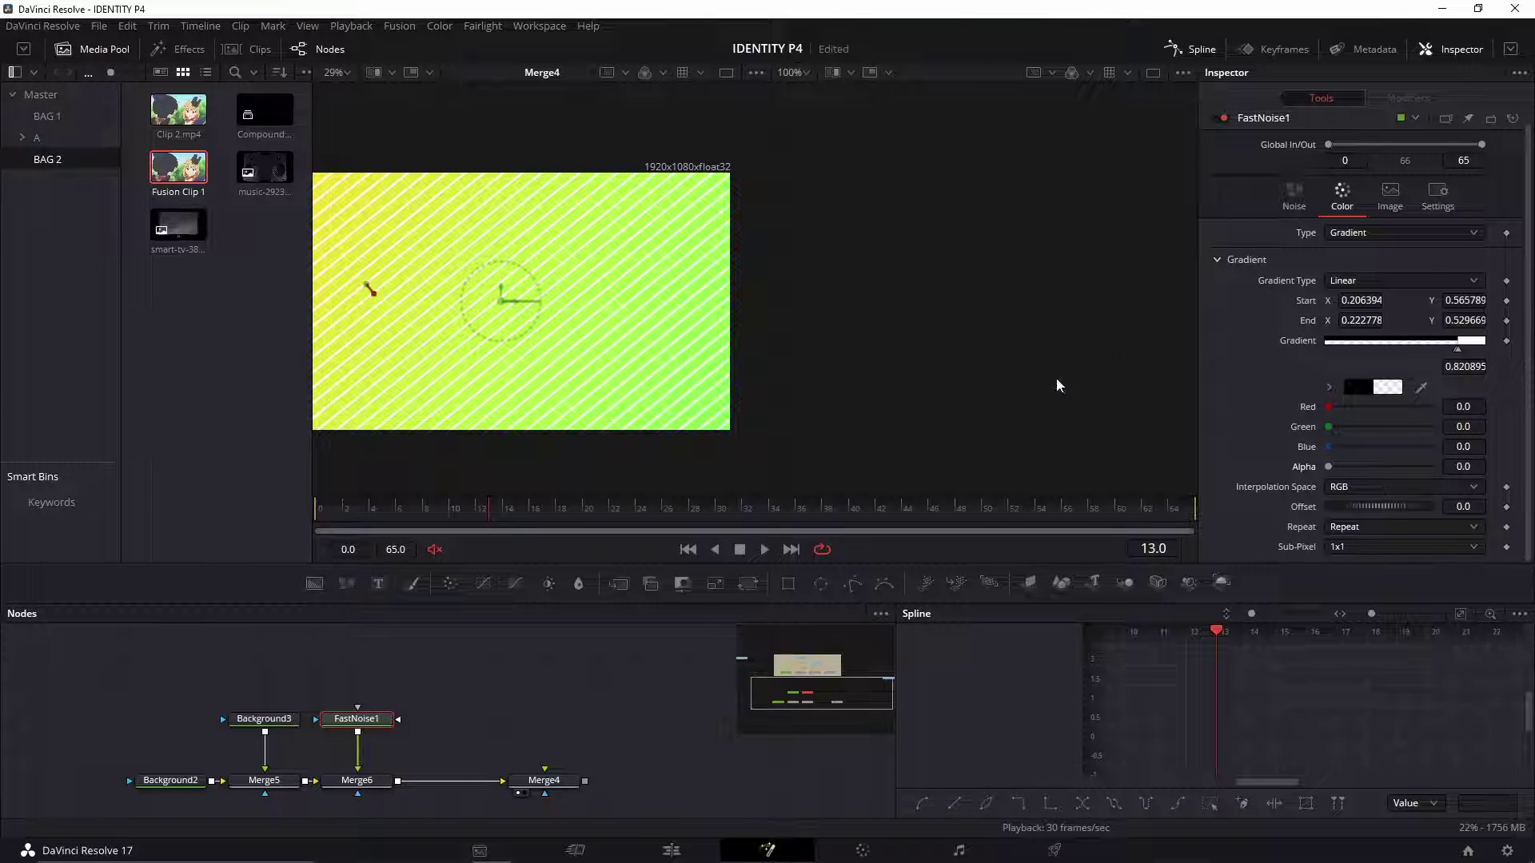
Step: Steepen the FastNoise1 stripes slightly by moving the gradient's End X to about 0.228
drag(529, 328, 579, 344)
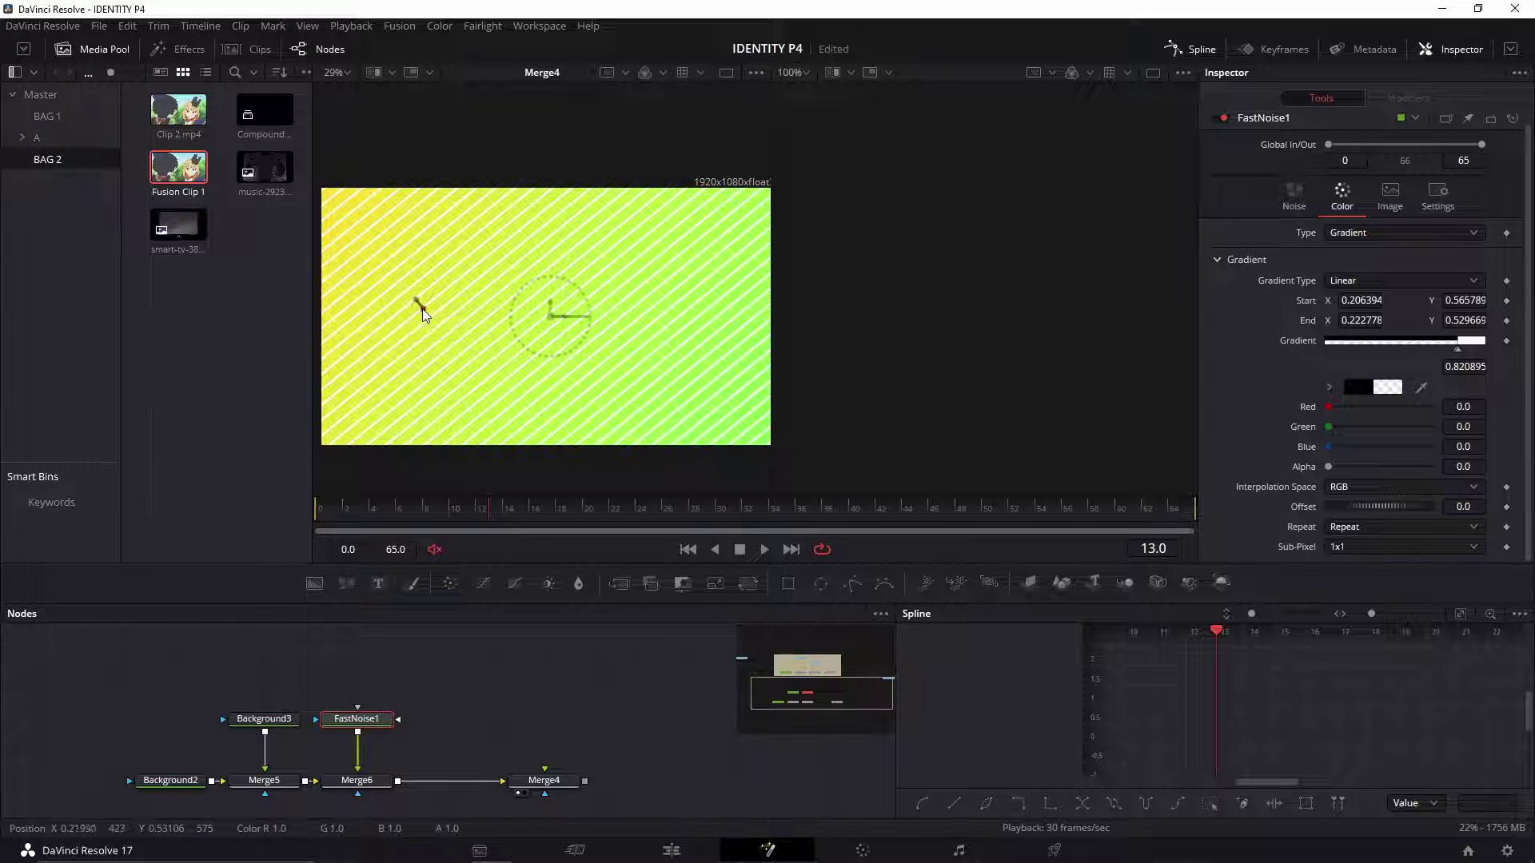
drag(422, 309, 425, 309)
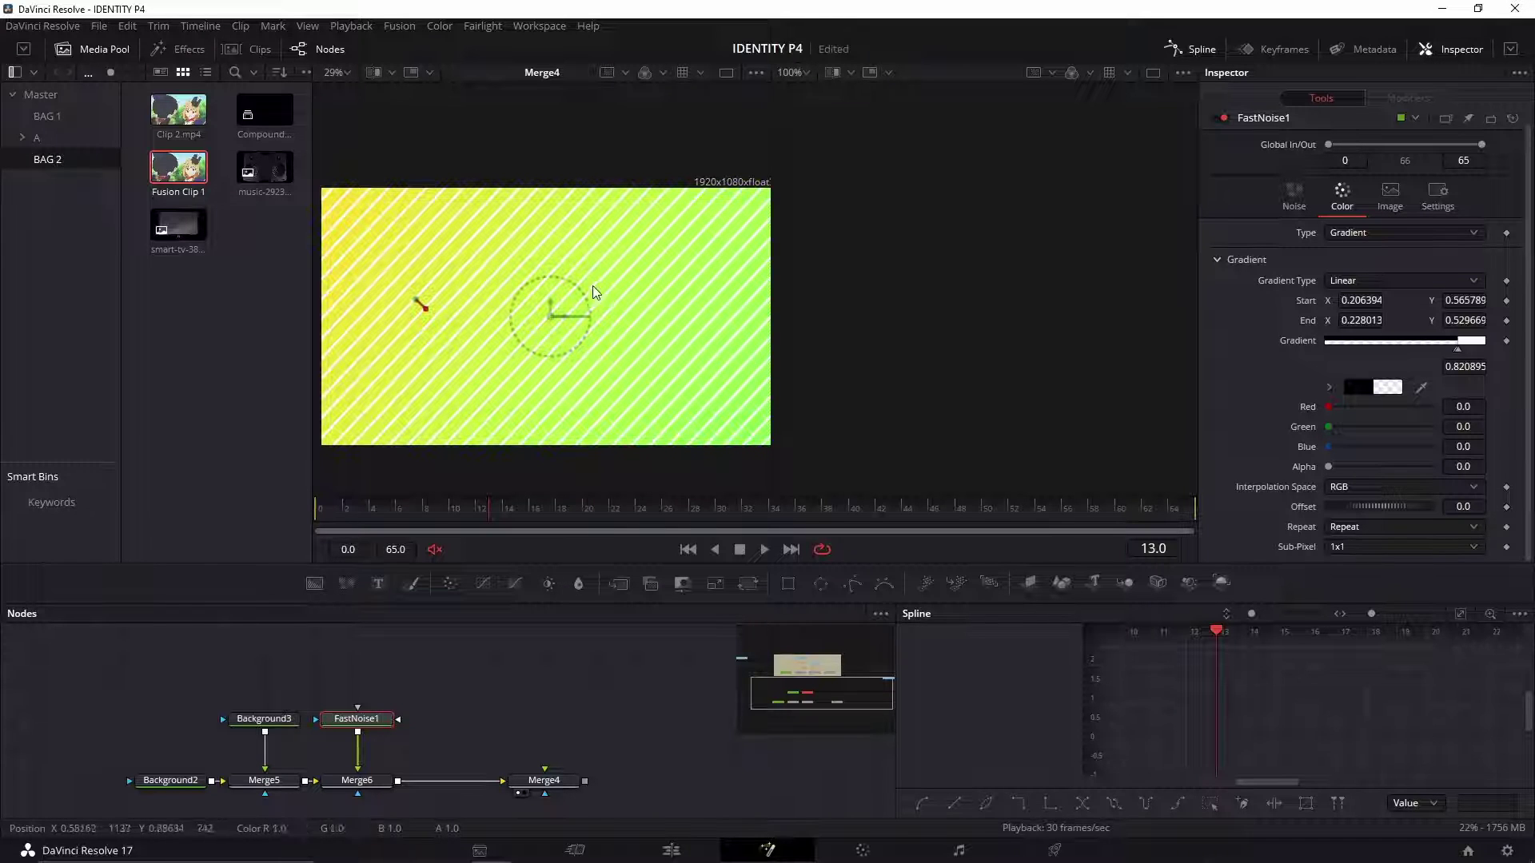
click(499, 684)
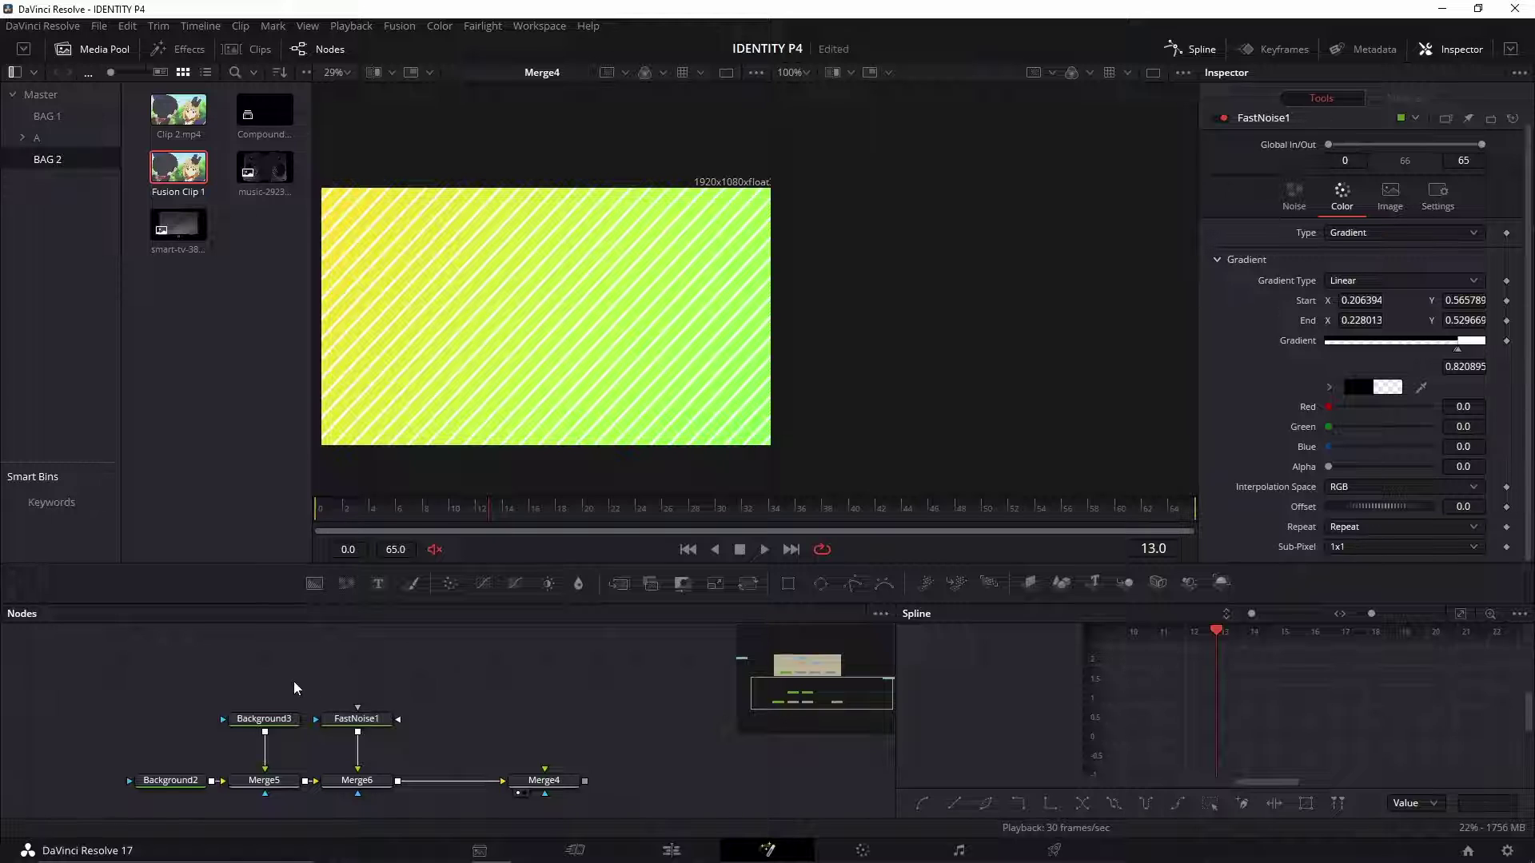
Step: Tidy the node layout by moving Background3 and FastNoise1 down towards their merges and placing Merge4 beside Merge6
drag(216, 679, 384, 753)
click(439, 729)
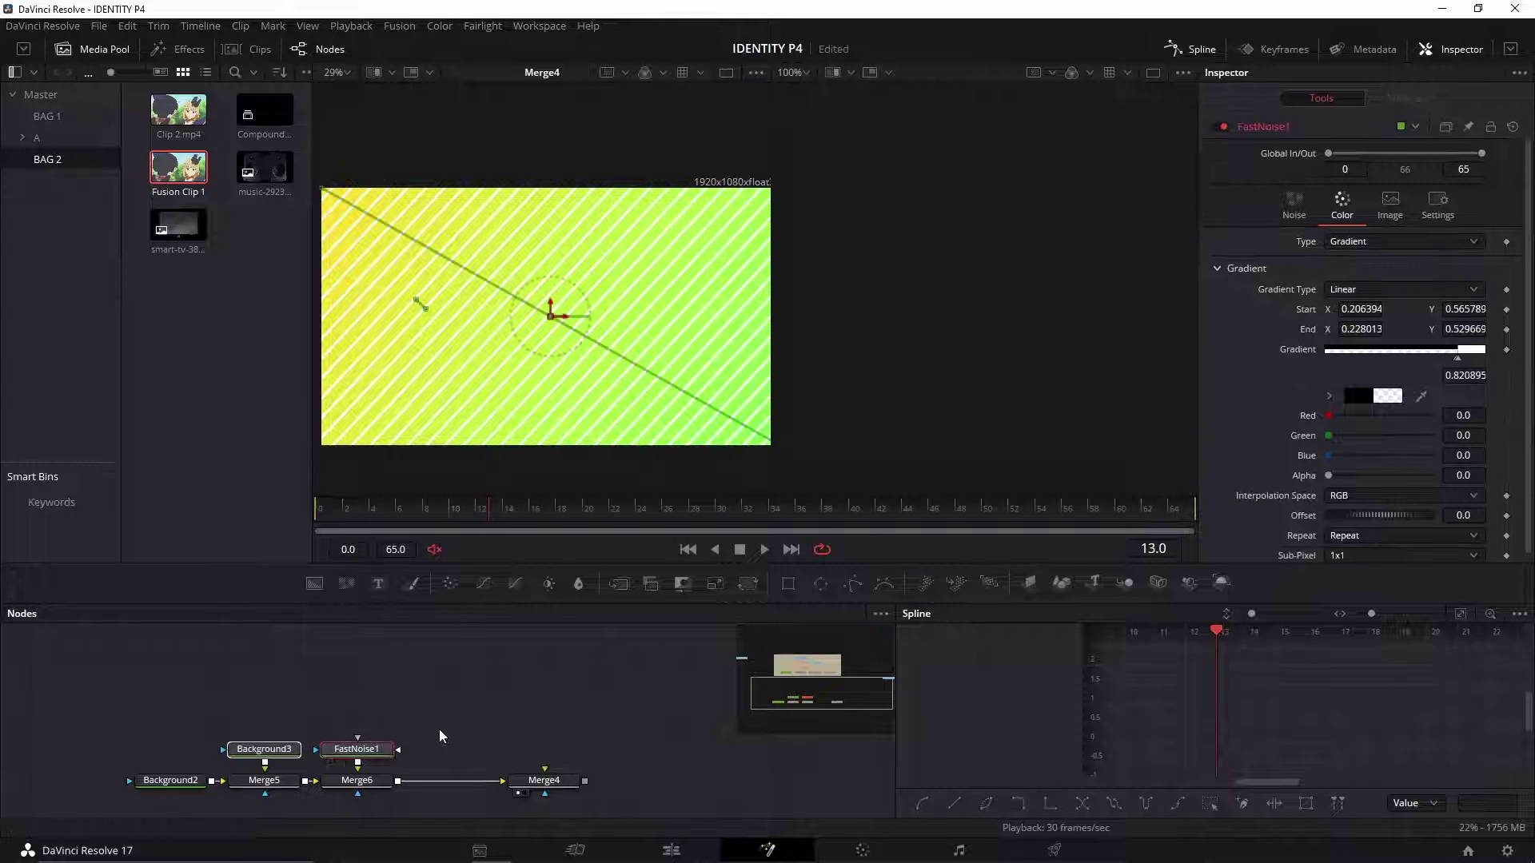
drag(550, 781, 453, 781)
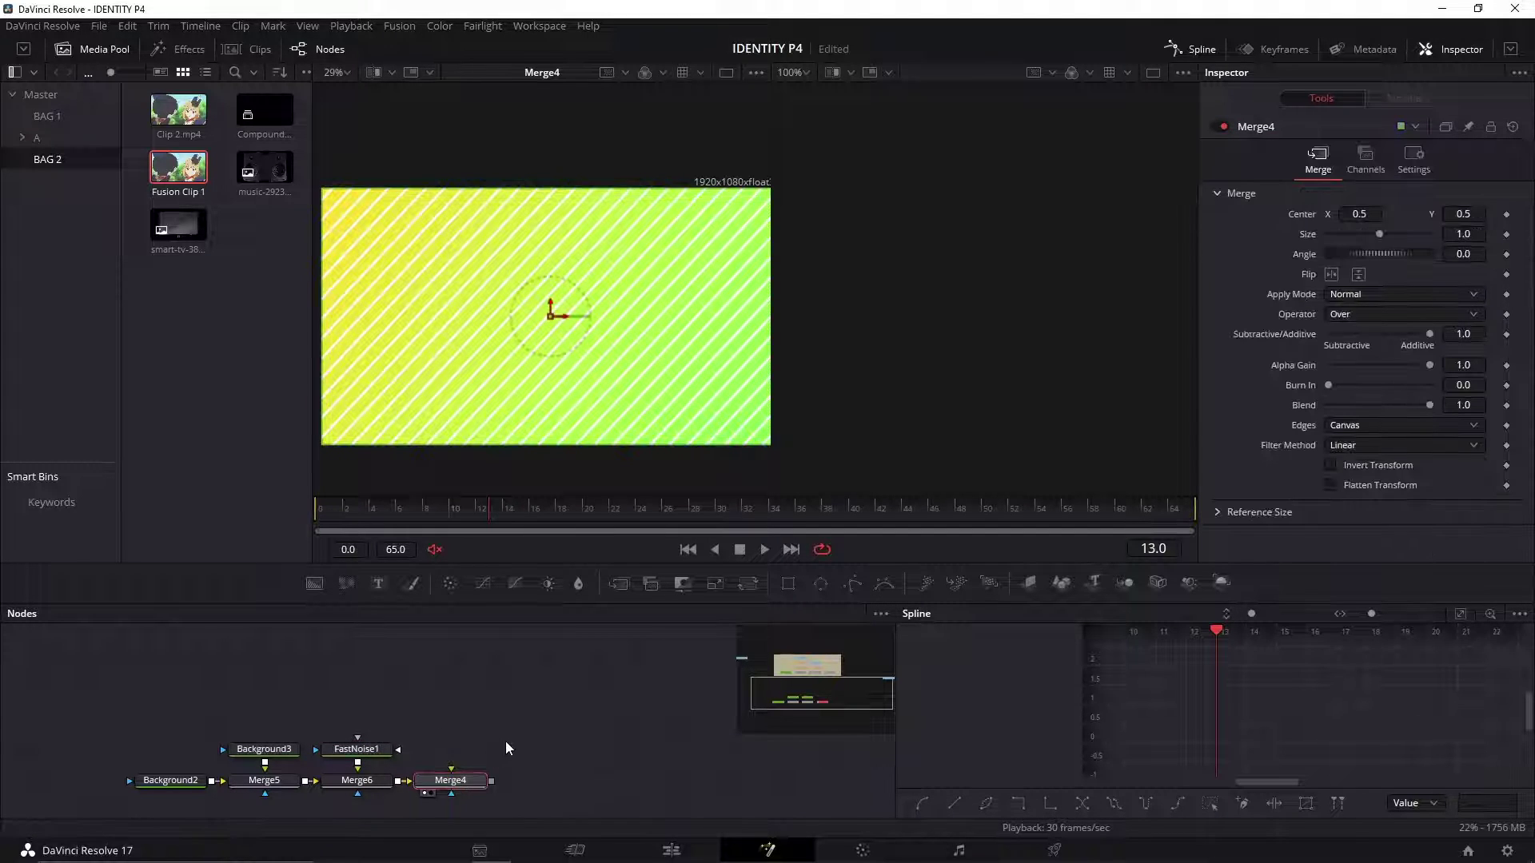
Step: Group Background2, Background3, FastNoise1, Merge5, Merge6 and Merge4 in an Underlay
scroll(463, 759, down, 2)
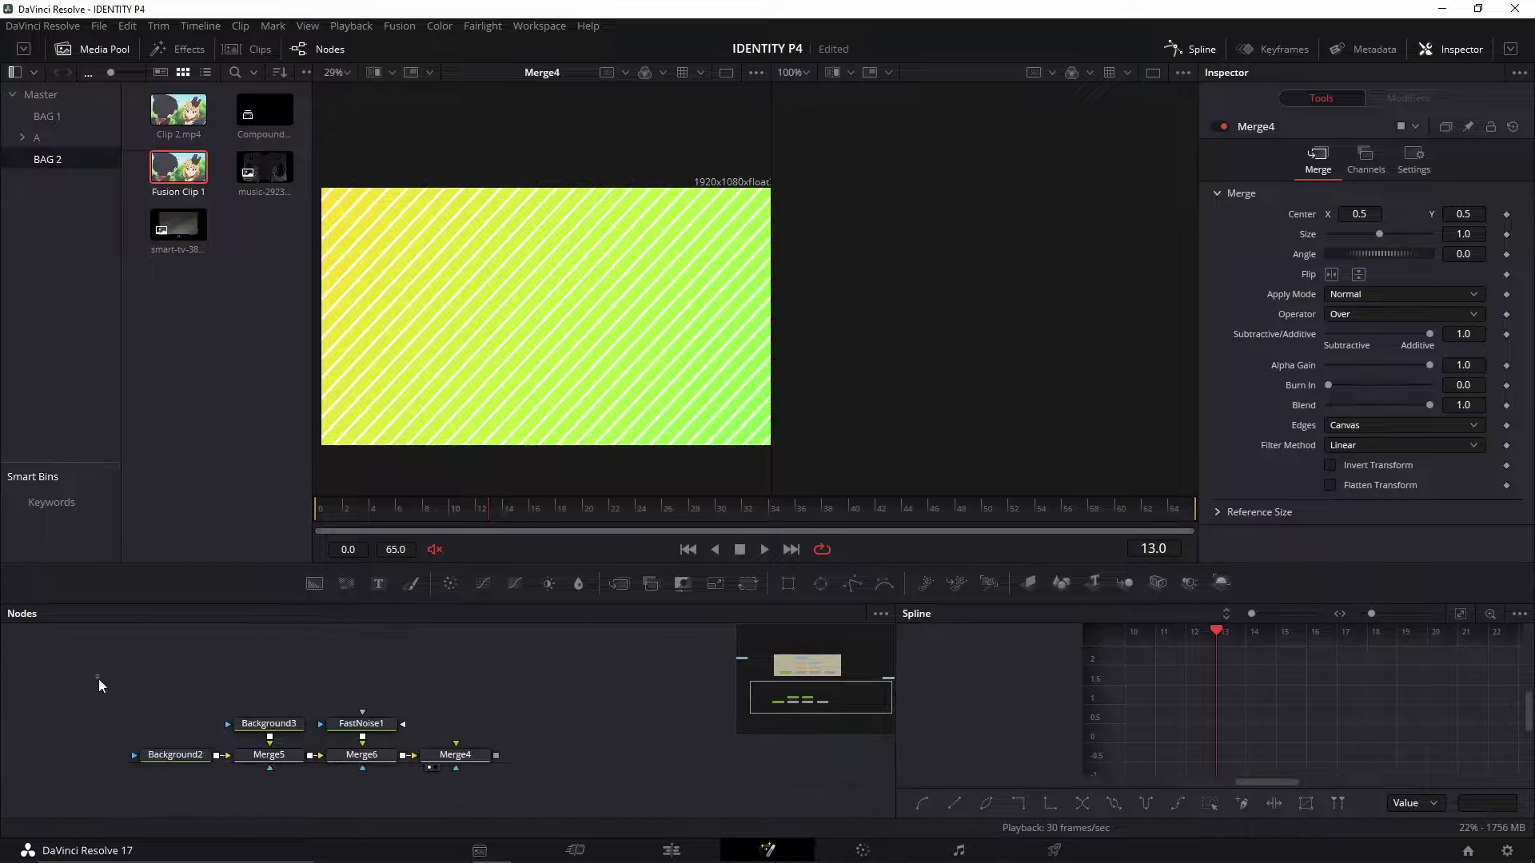
drag(96, 676, 582, 794)
drag(582, 793, 582, 793)
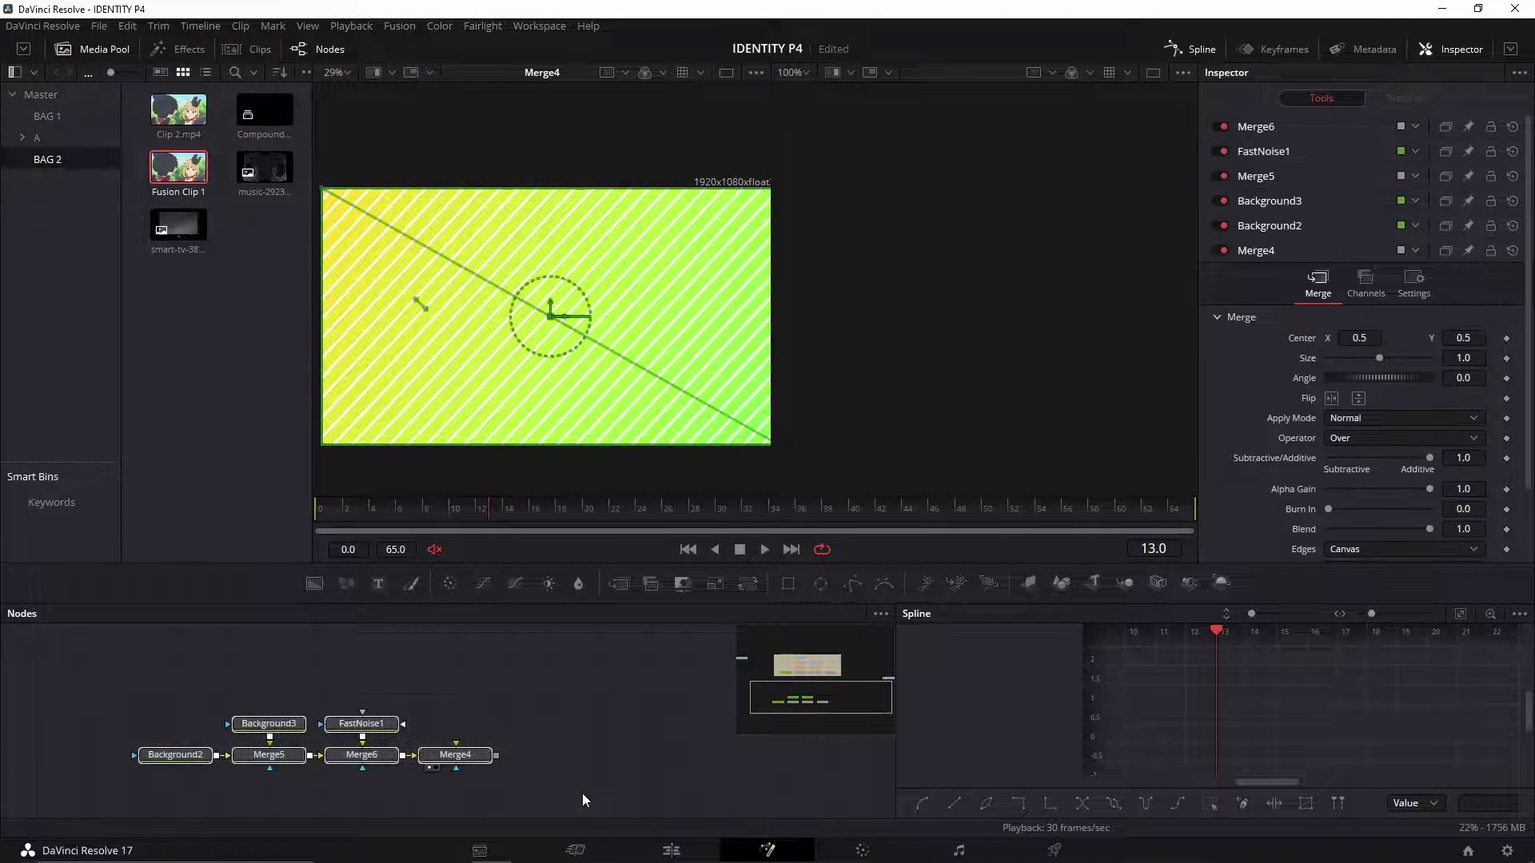
key(shift+space)
text(und)
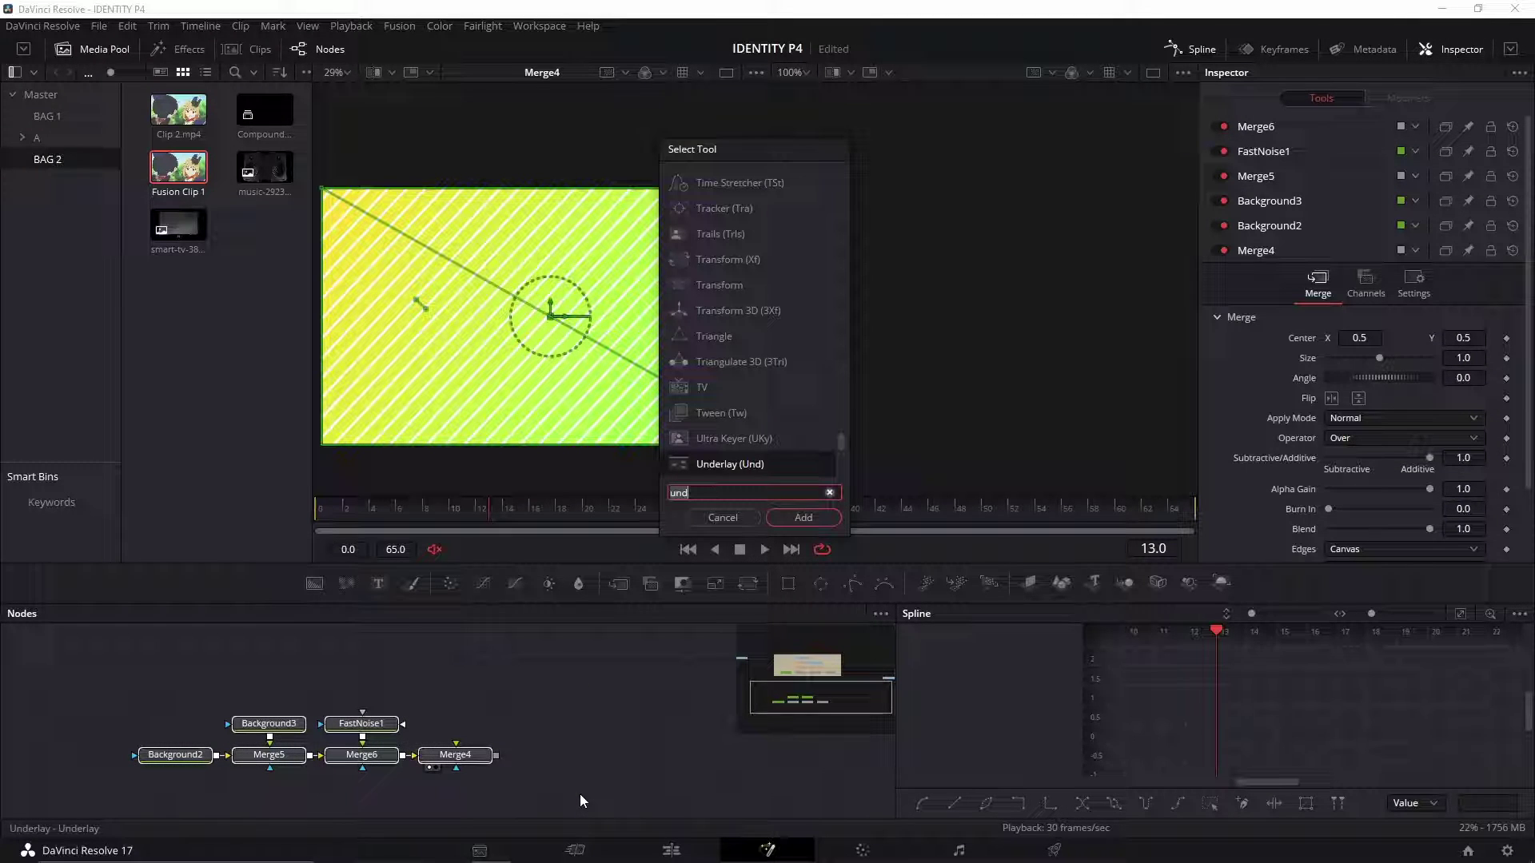
click(814, 518)
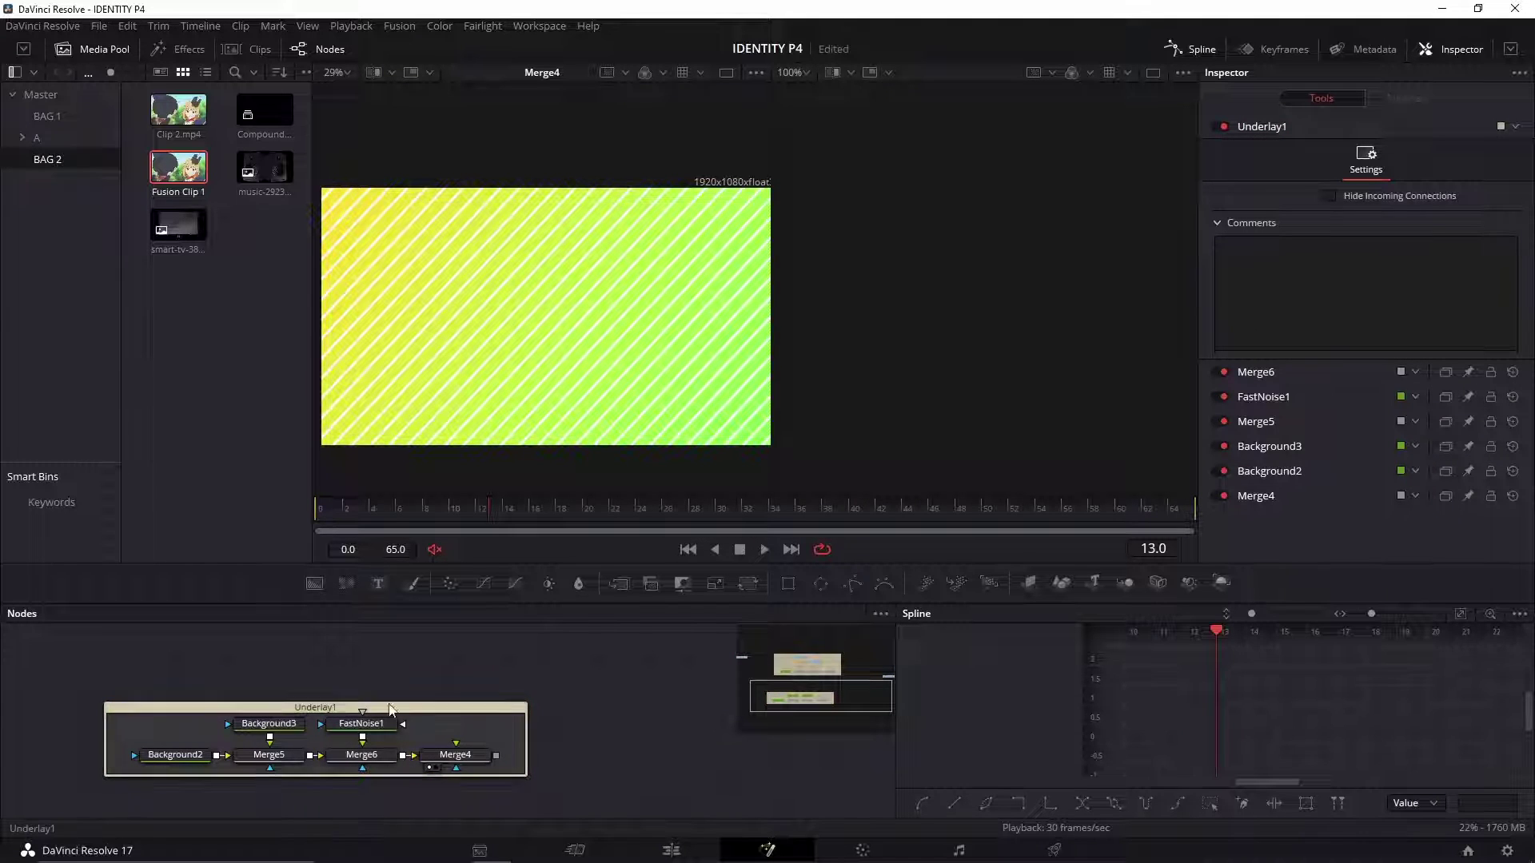
Step: Rename the new underlay BG and align the group directly beneath the TV underlay
click(322, 709)
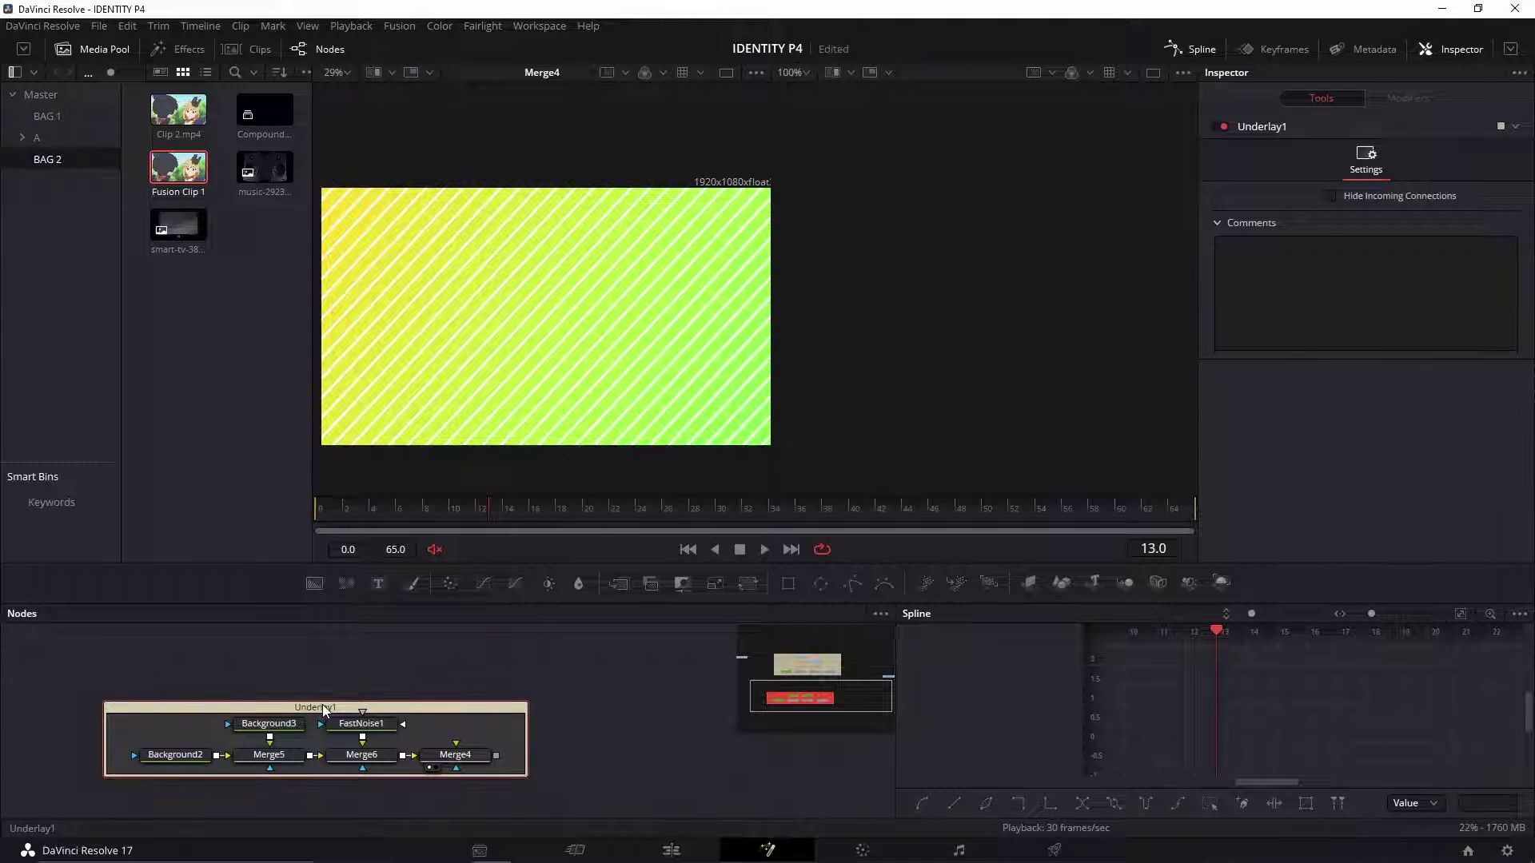
key(F2)
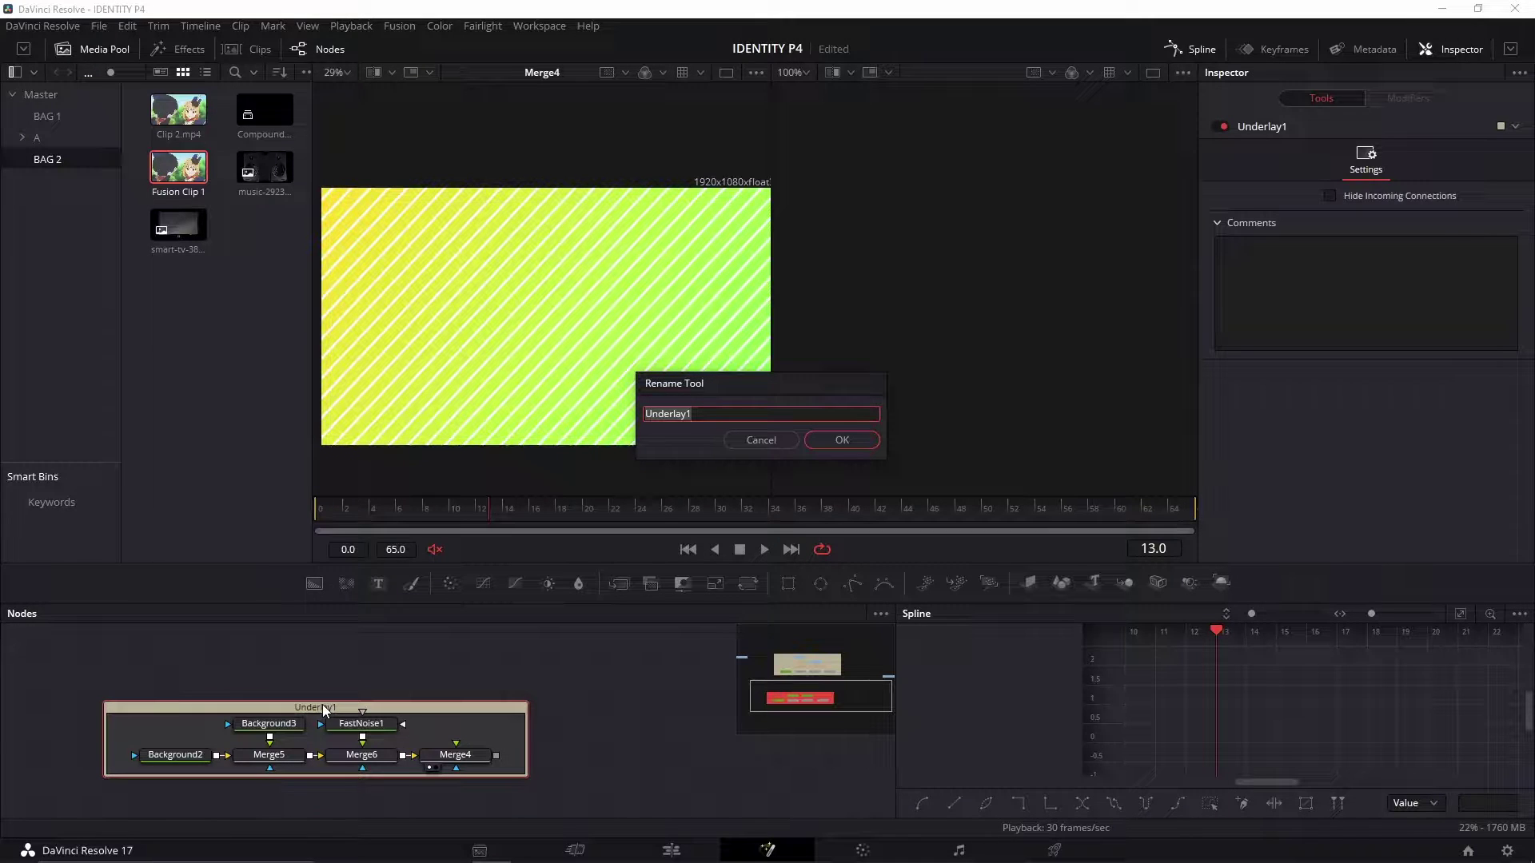
text(BG)
key(Return)
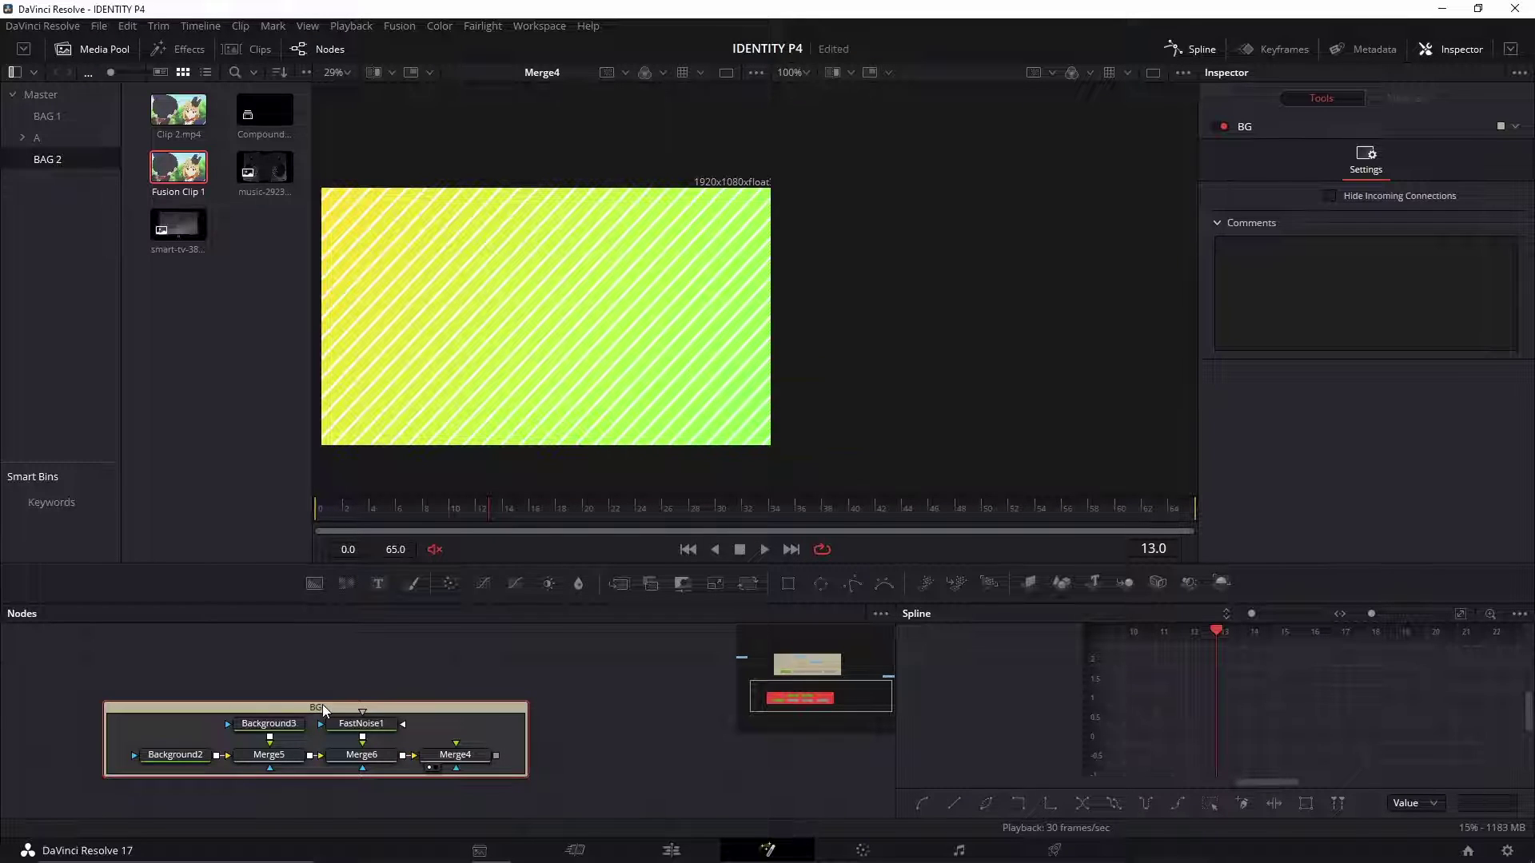
drag(401, 673, 430, 710)
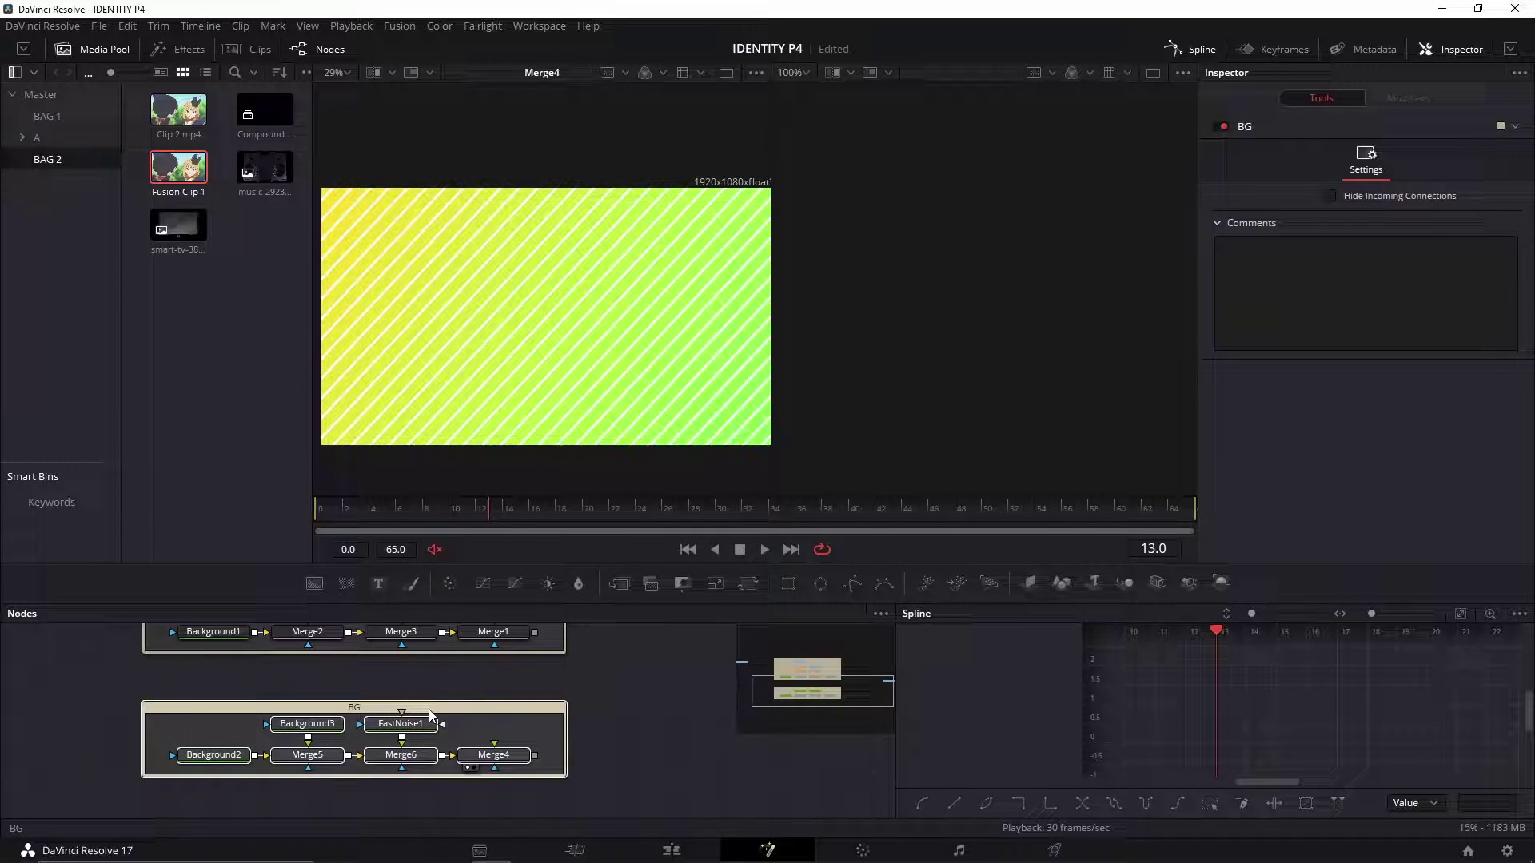
click(631, 681)
Step: Add a Background node above the TV group and connect it to a new Merge node shown in the viewer
drag(615, 678, 579, 703)
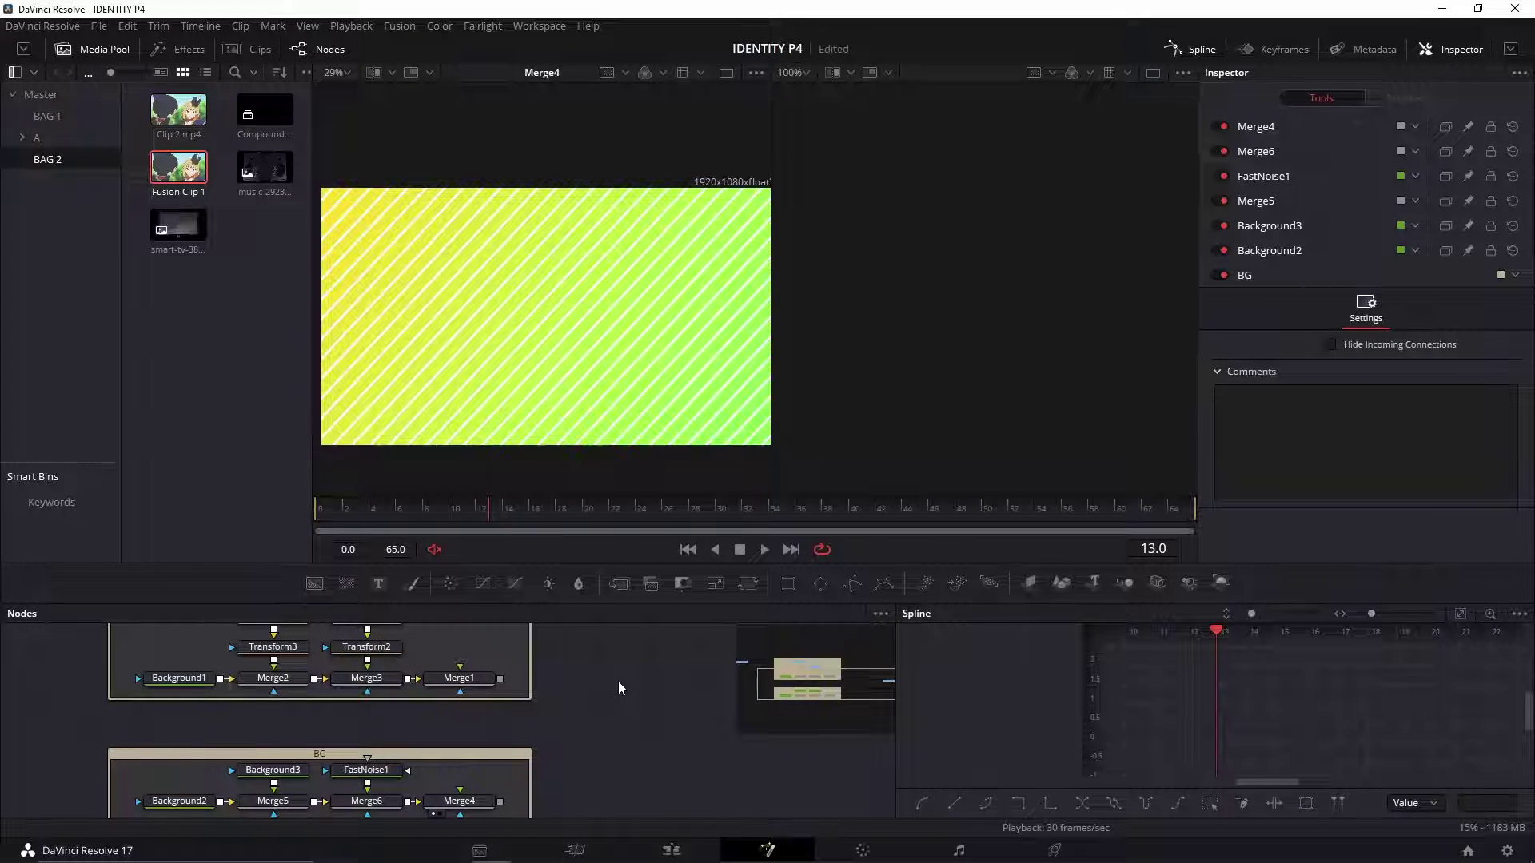
drag(593, 693, 569, 721)
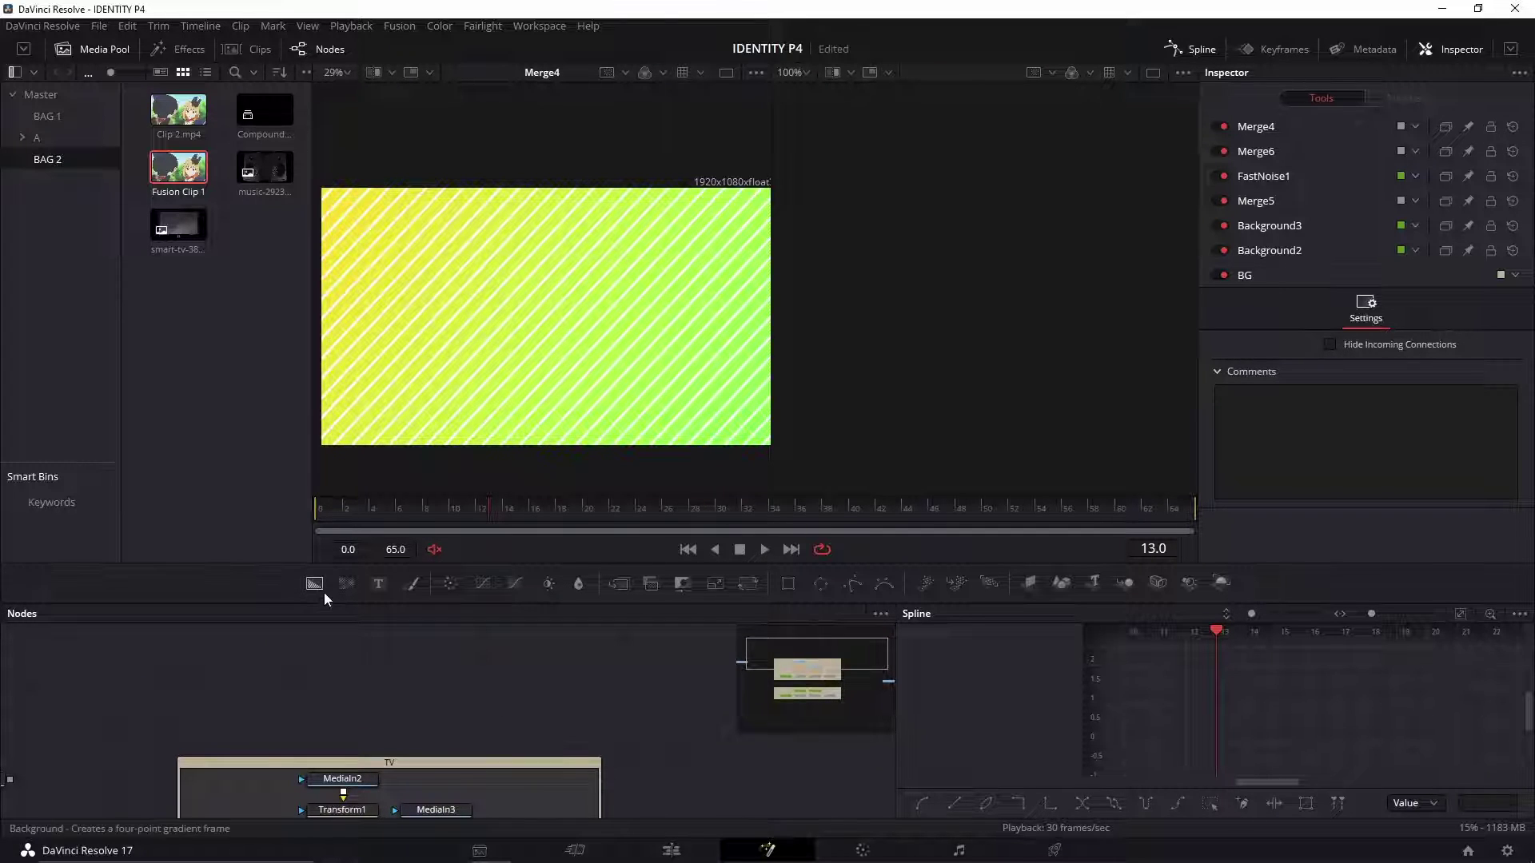
drag(315, 593, 606, 325)
click(619, 584)
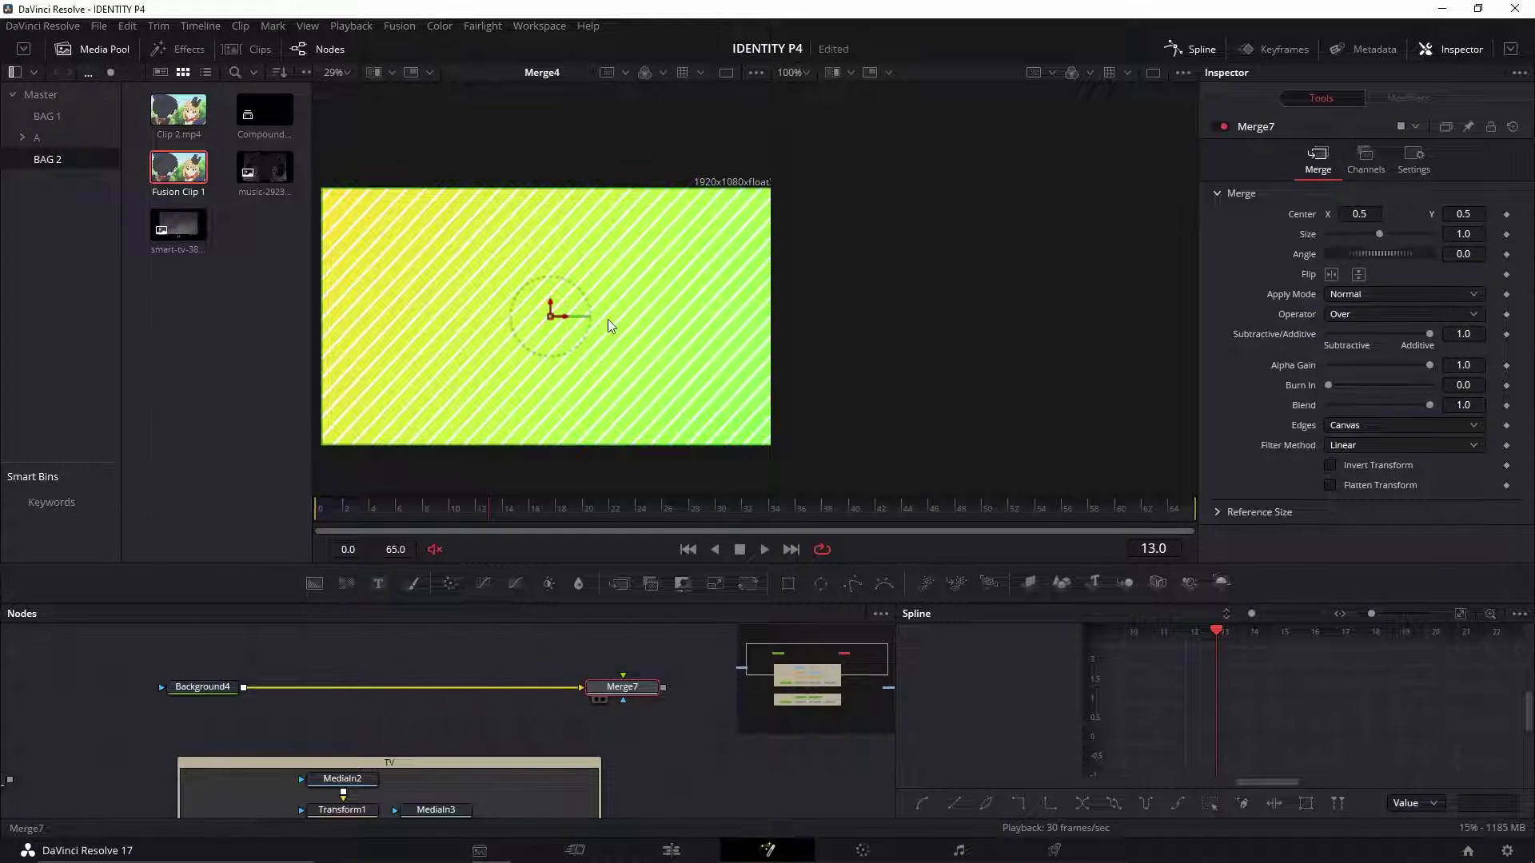
Step: Make Background4 fully transparent by setting its Alpha to 0, and fit the image to the viewer
click(203, 687)
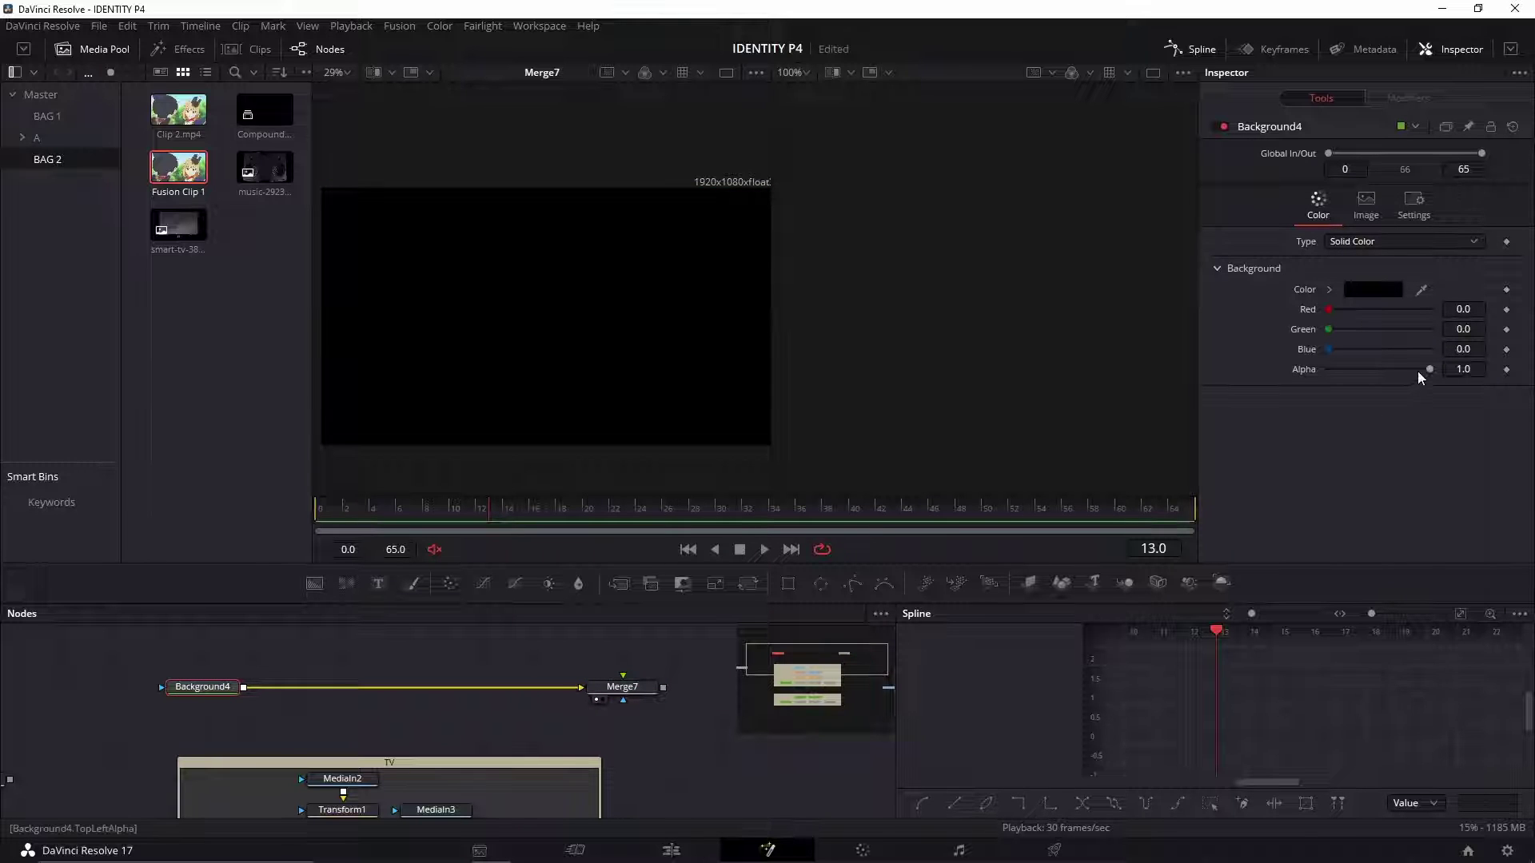
drag(1428, 369, 1328, 369)
click(352, 74)
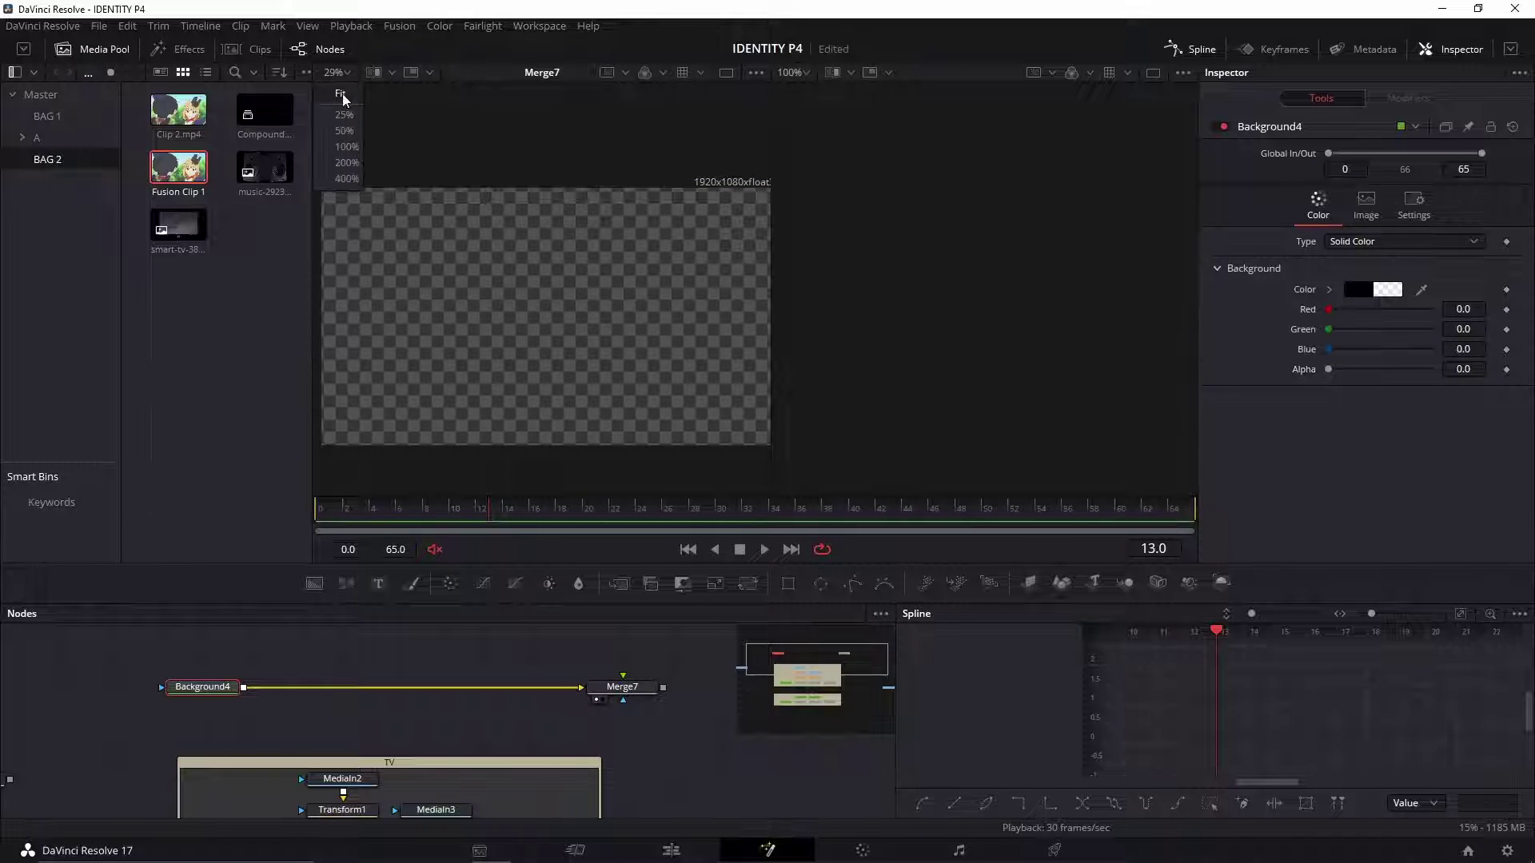
click(345, 94)
Step: Add a Text+ node merged over Background4's output, before Merge7, and select it for editing
drag(299, 656, 313, 685)
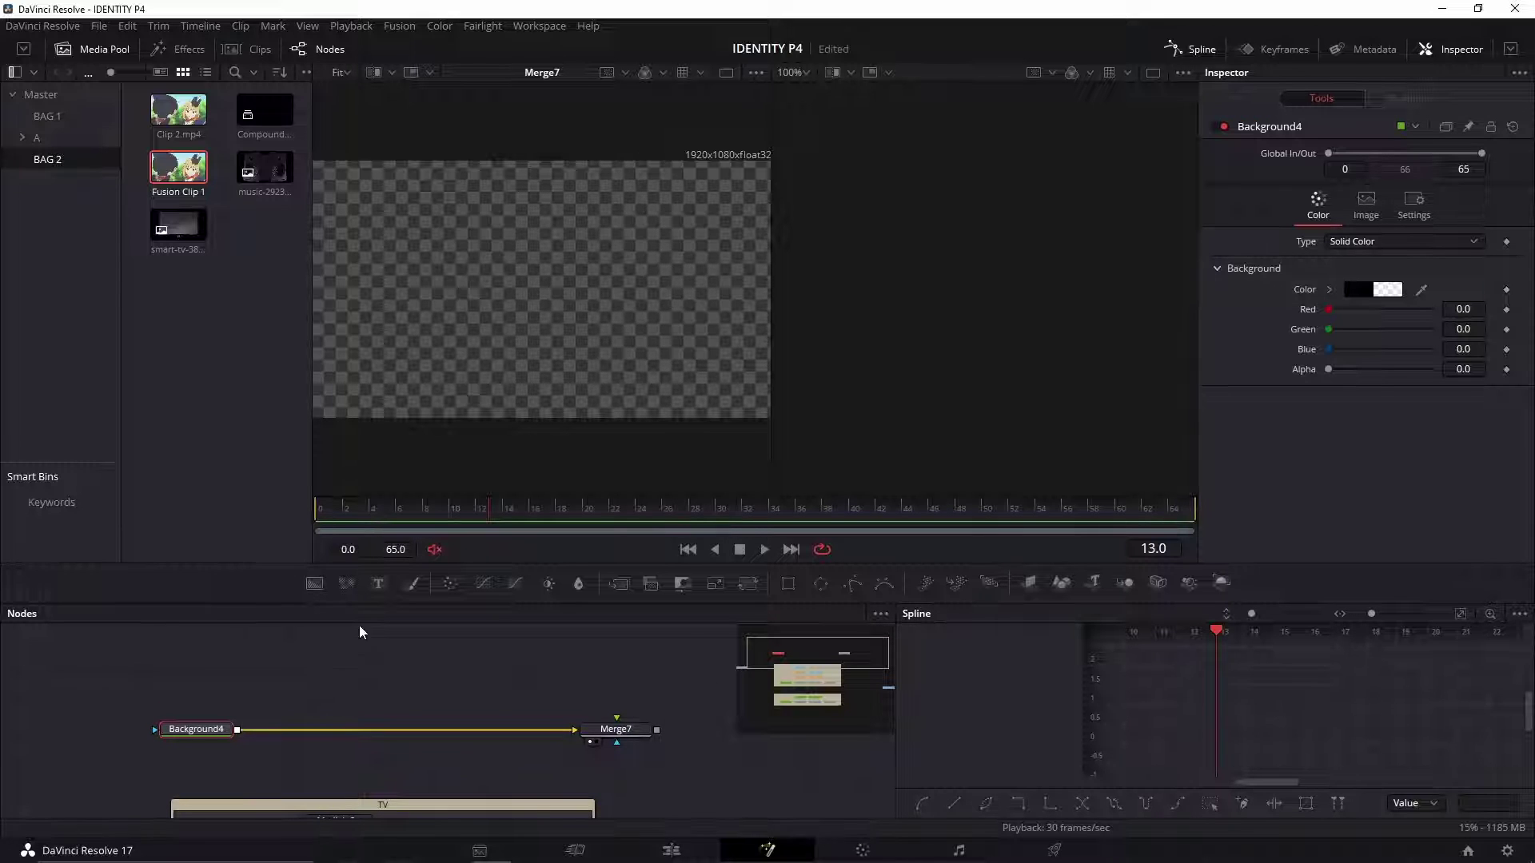
drag(376, 584, 335, 626)
drag(283, 673, 238, 734)
click(328, 667)
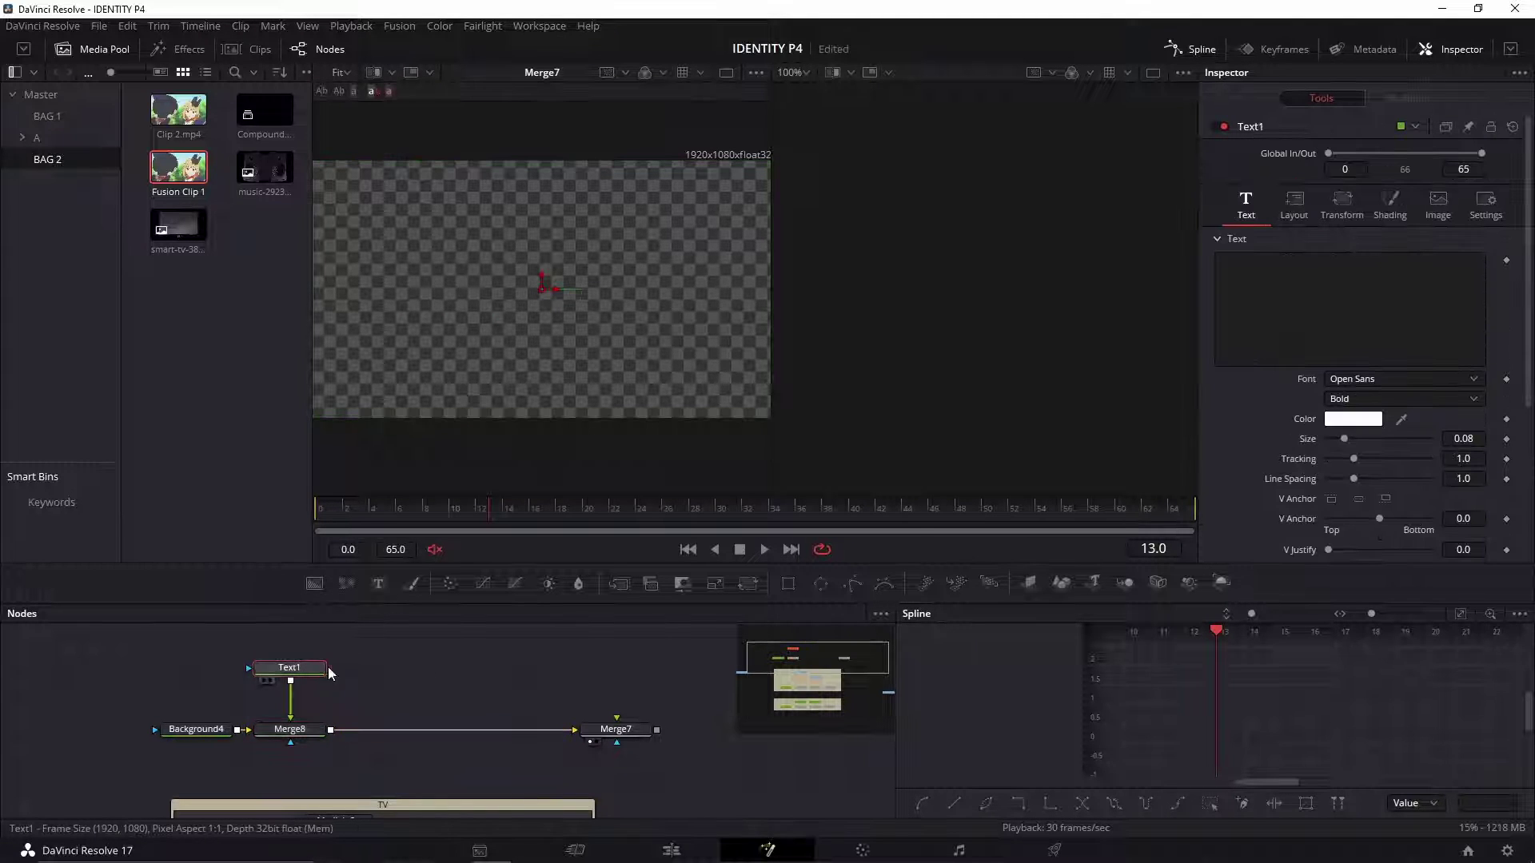
Step: Enter "Dibalik Layar" as Text1's text and set its font to Times New Roman
click(1349, 310)
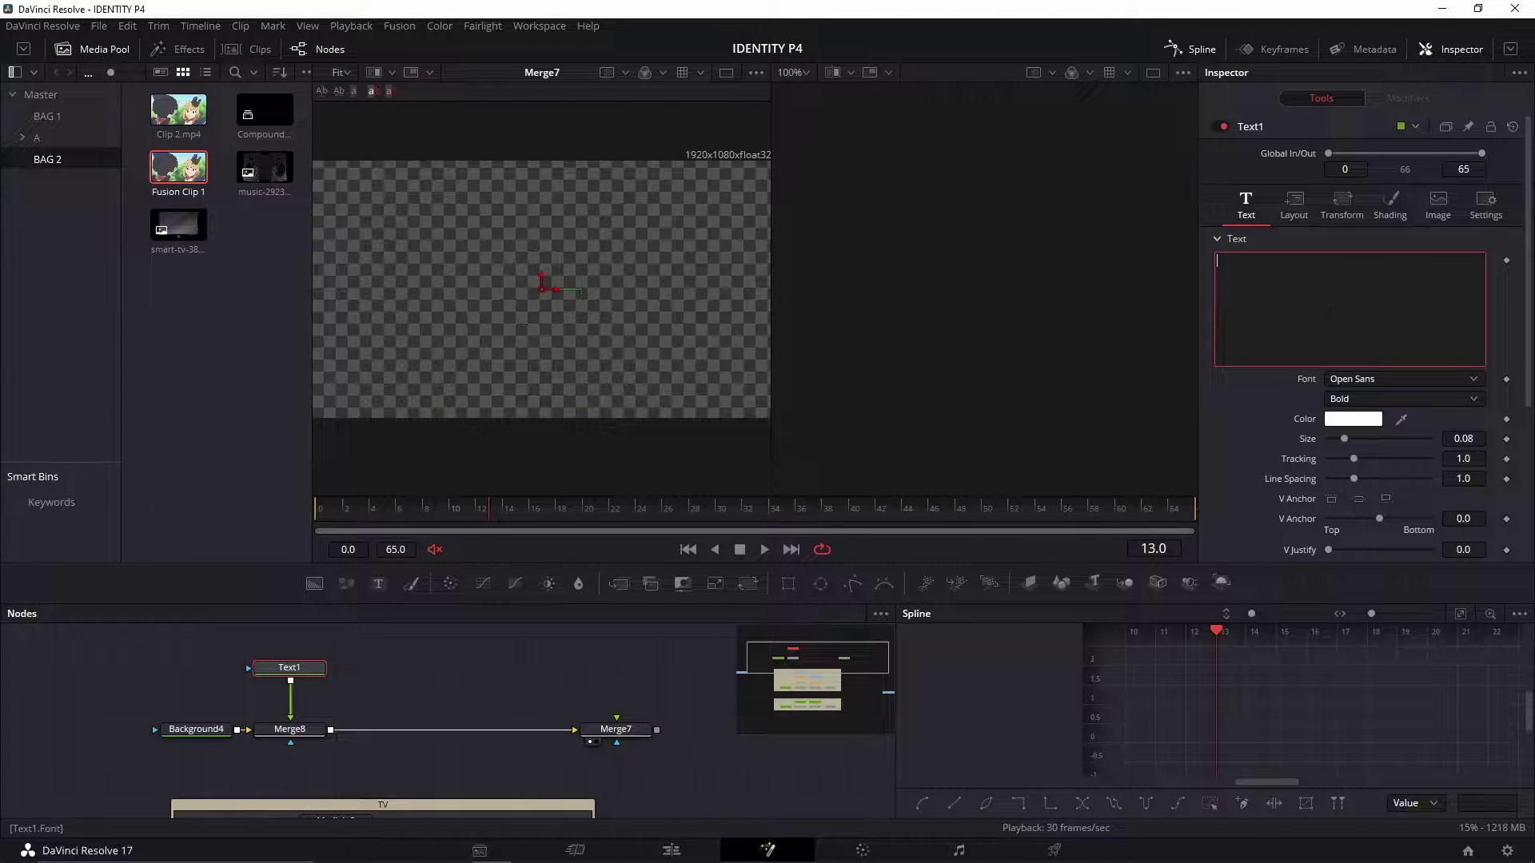
text(Dibalik Layar)
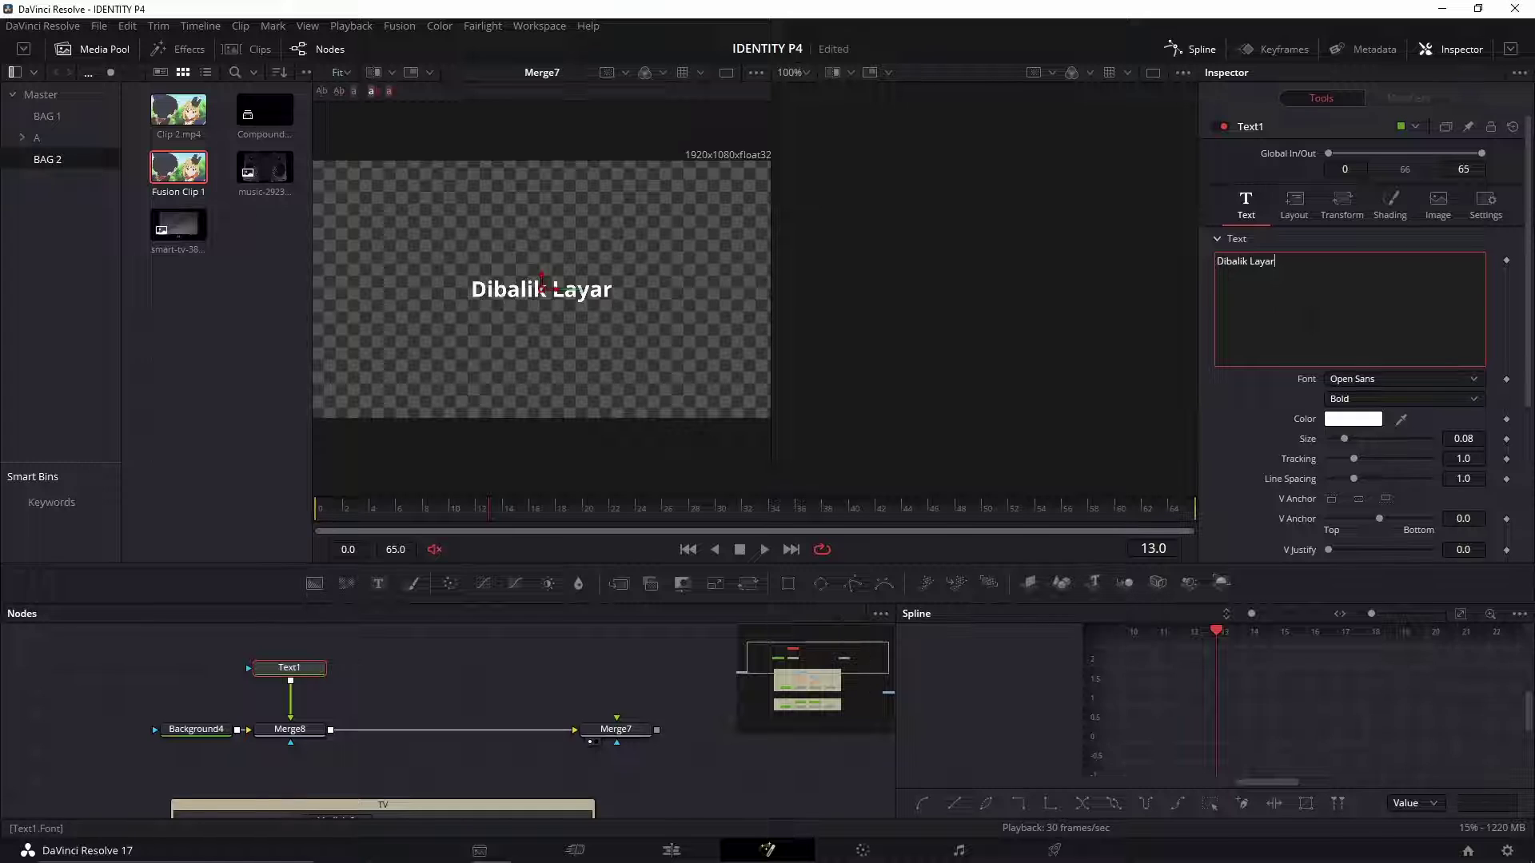
click(1403, 379)
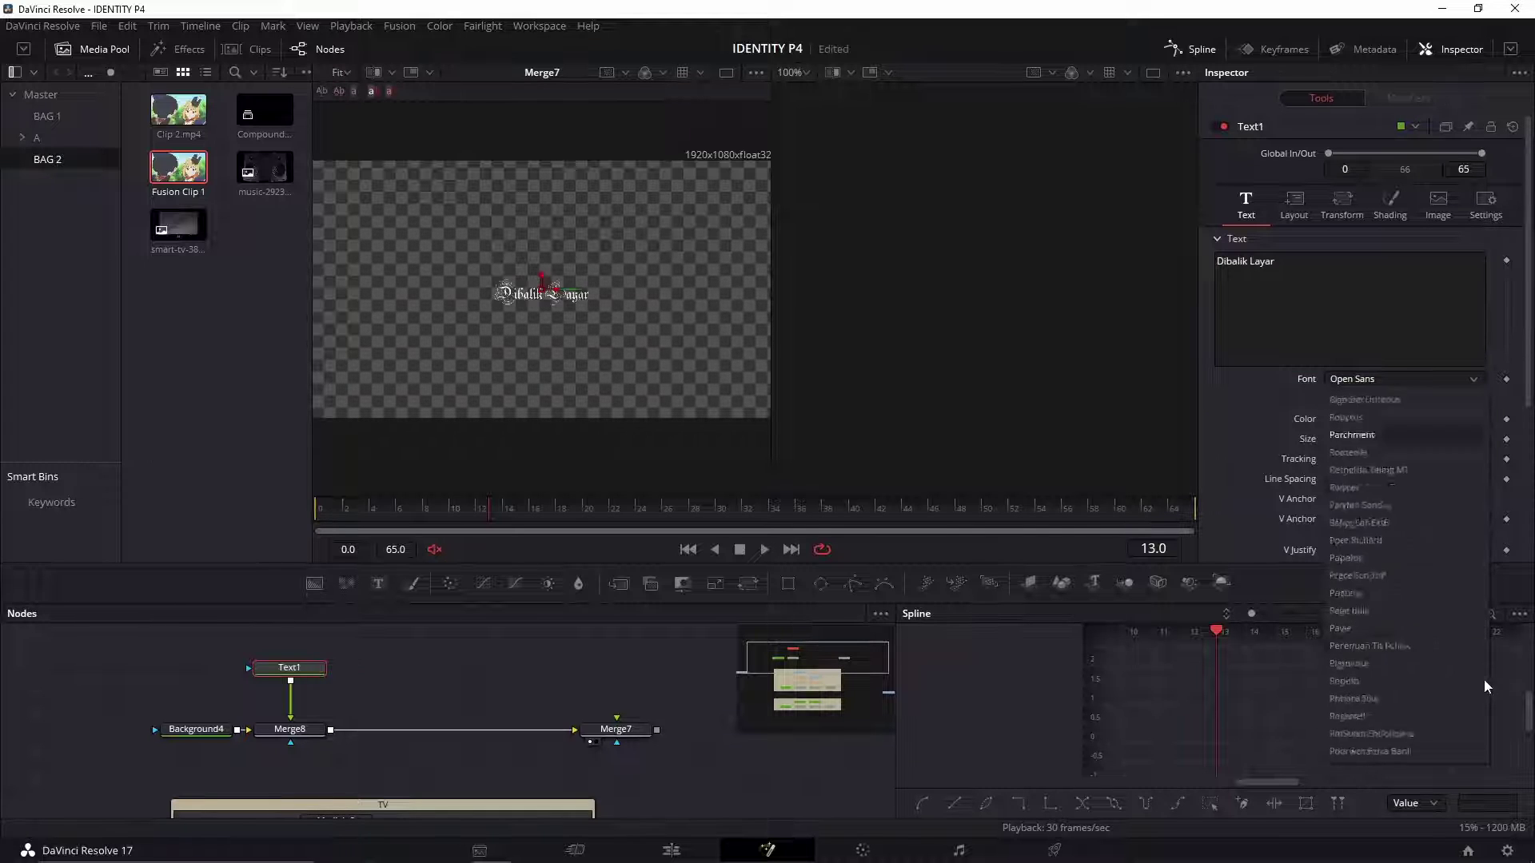
drag(1484, 679, 1481, 731)
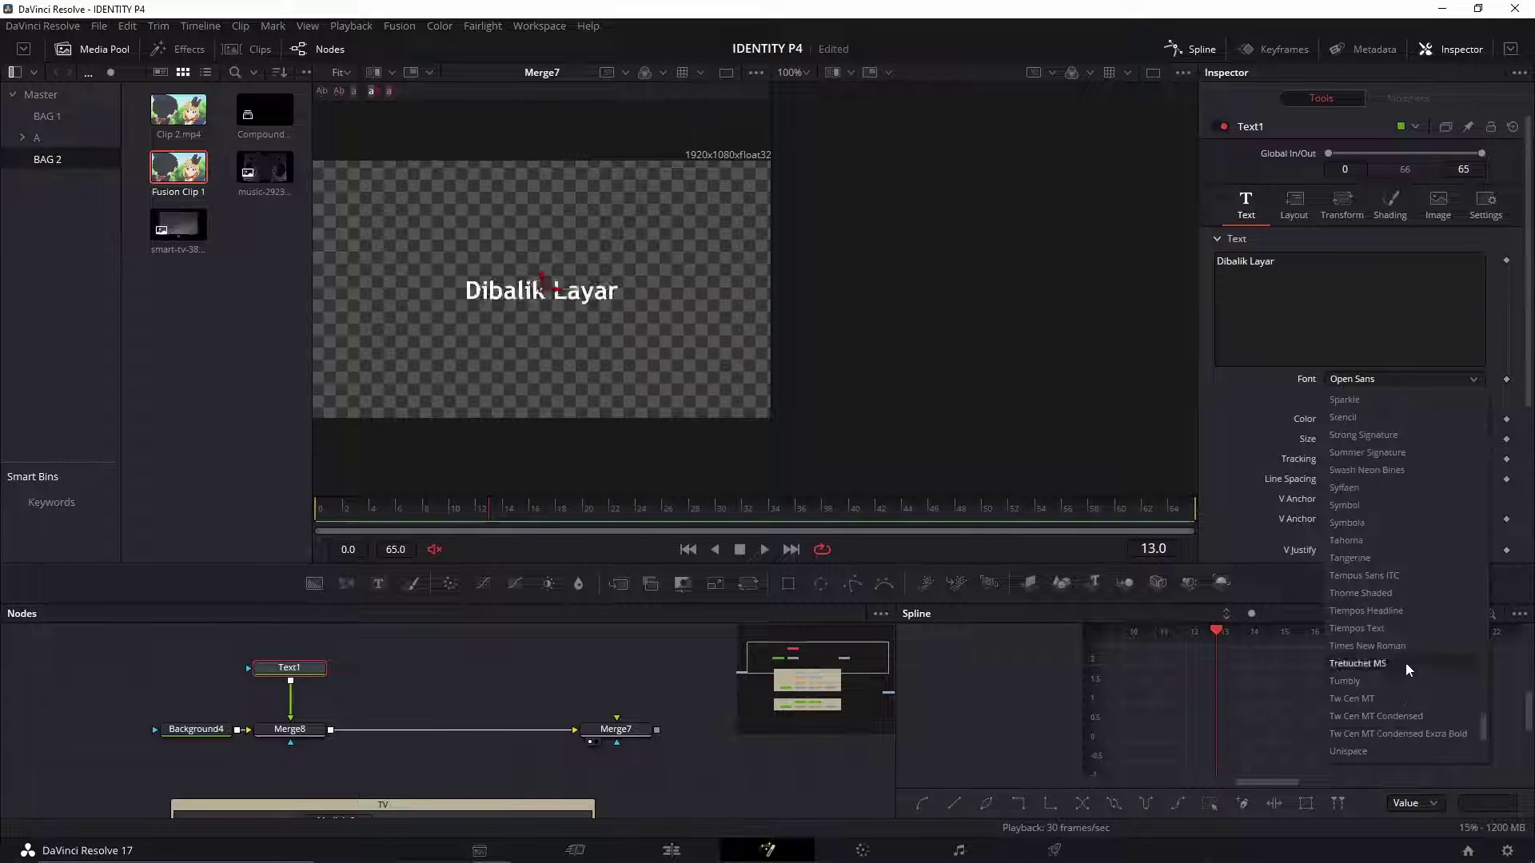
click(1365, 648)
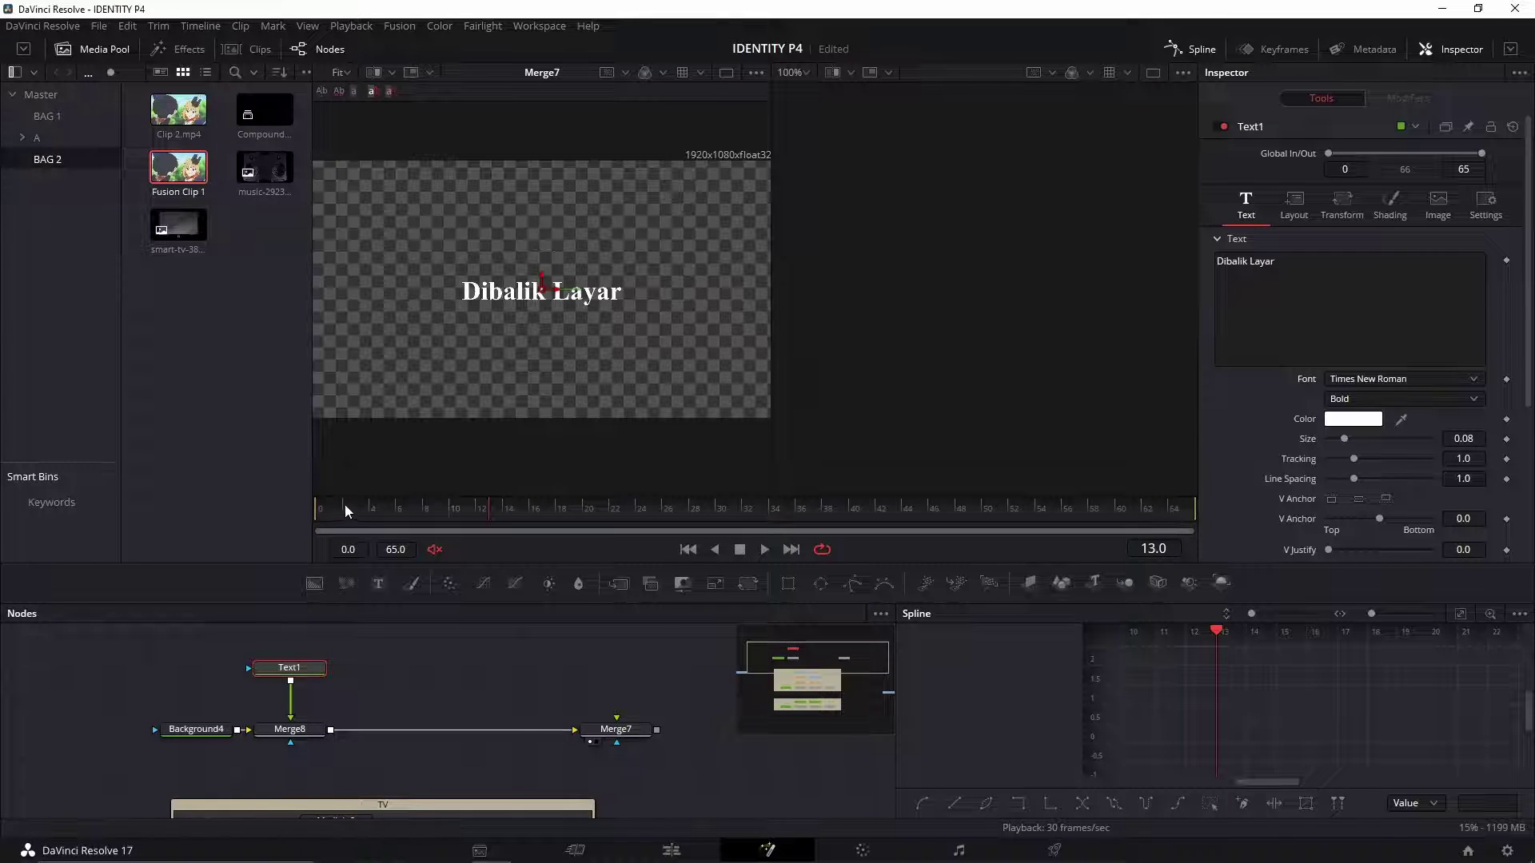
Step: Apply a Follower modifier to Text1's styled text at frame 0 and set its Delay between characters to about 2
click(318, 512)
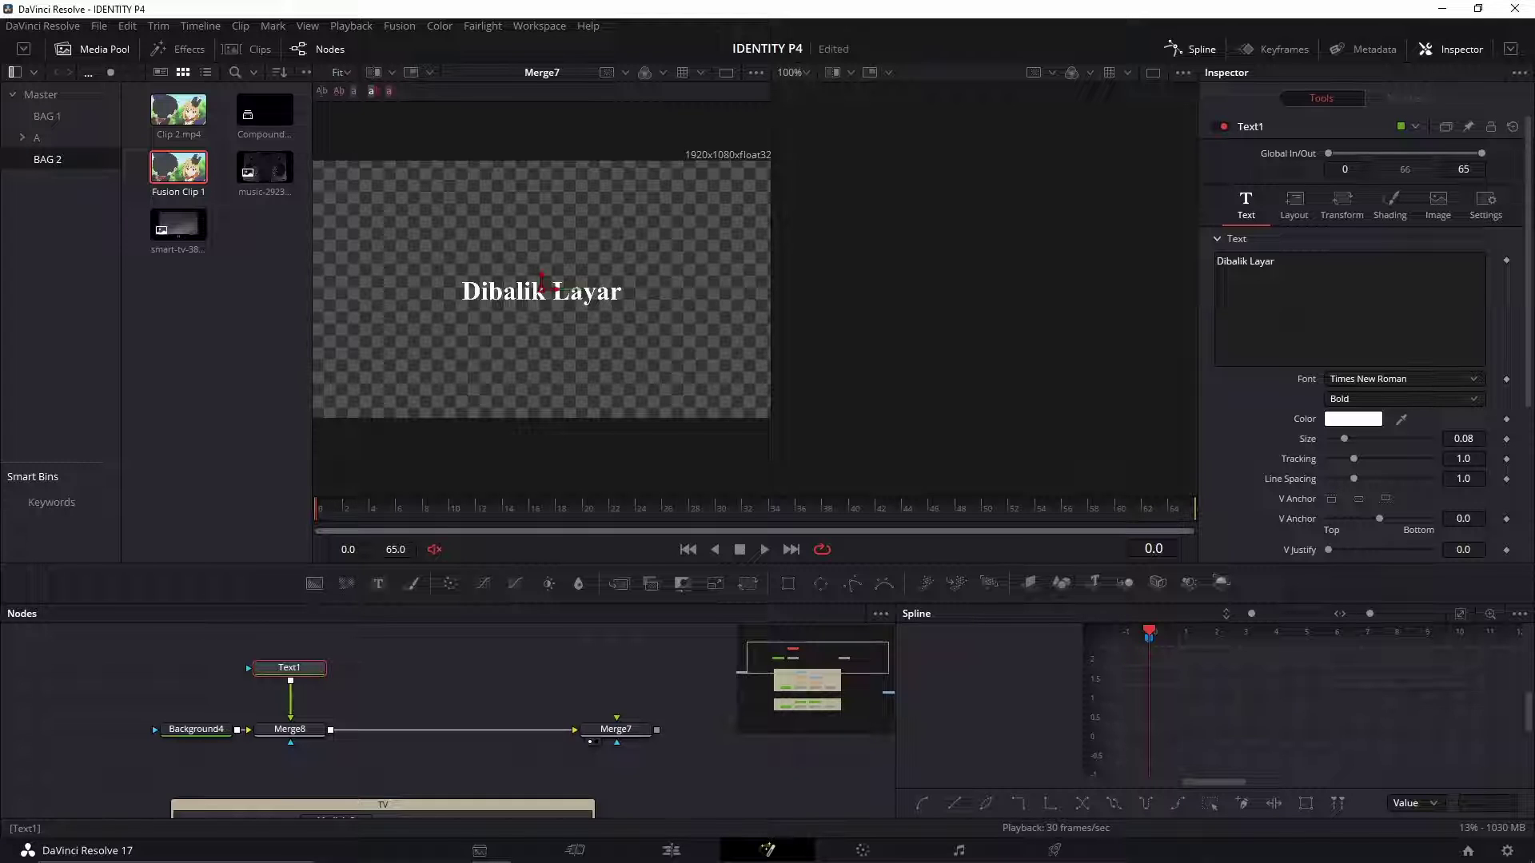
right_click(1306, 277)
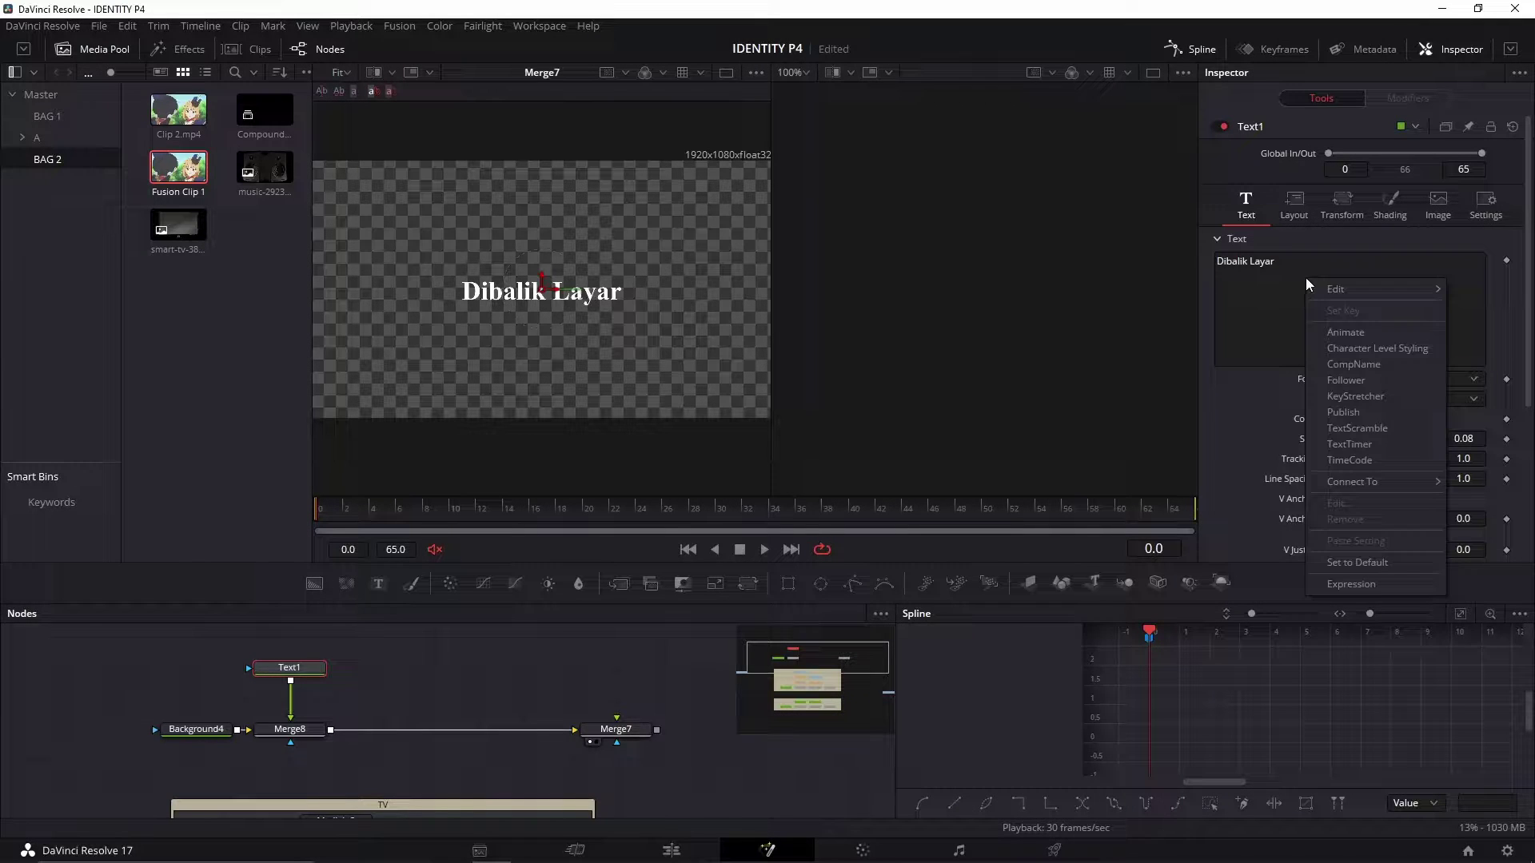
click(1359, 378)
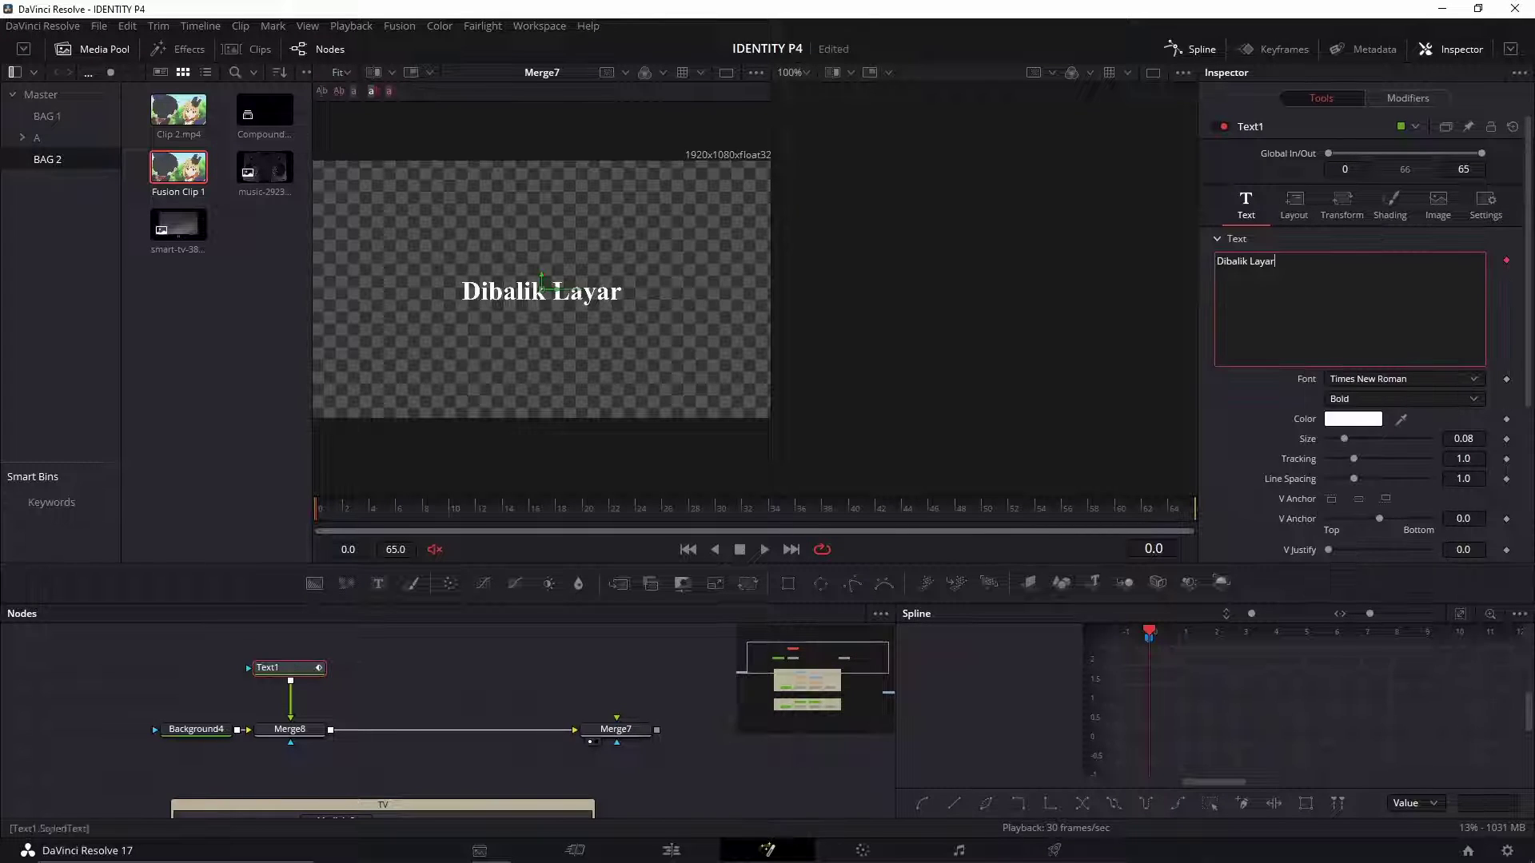
click(1423, 99)
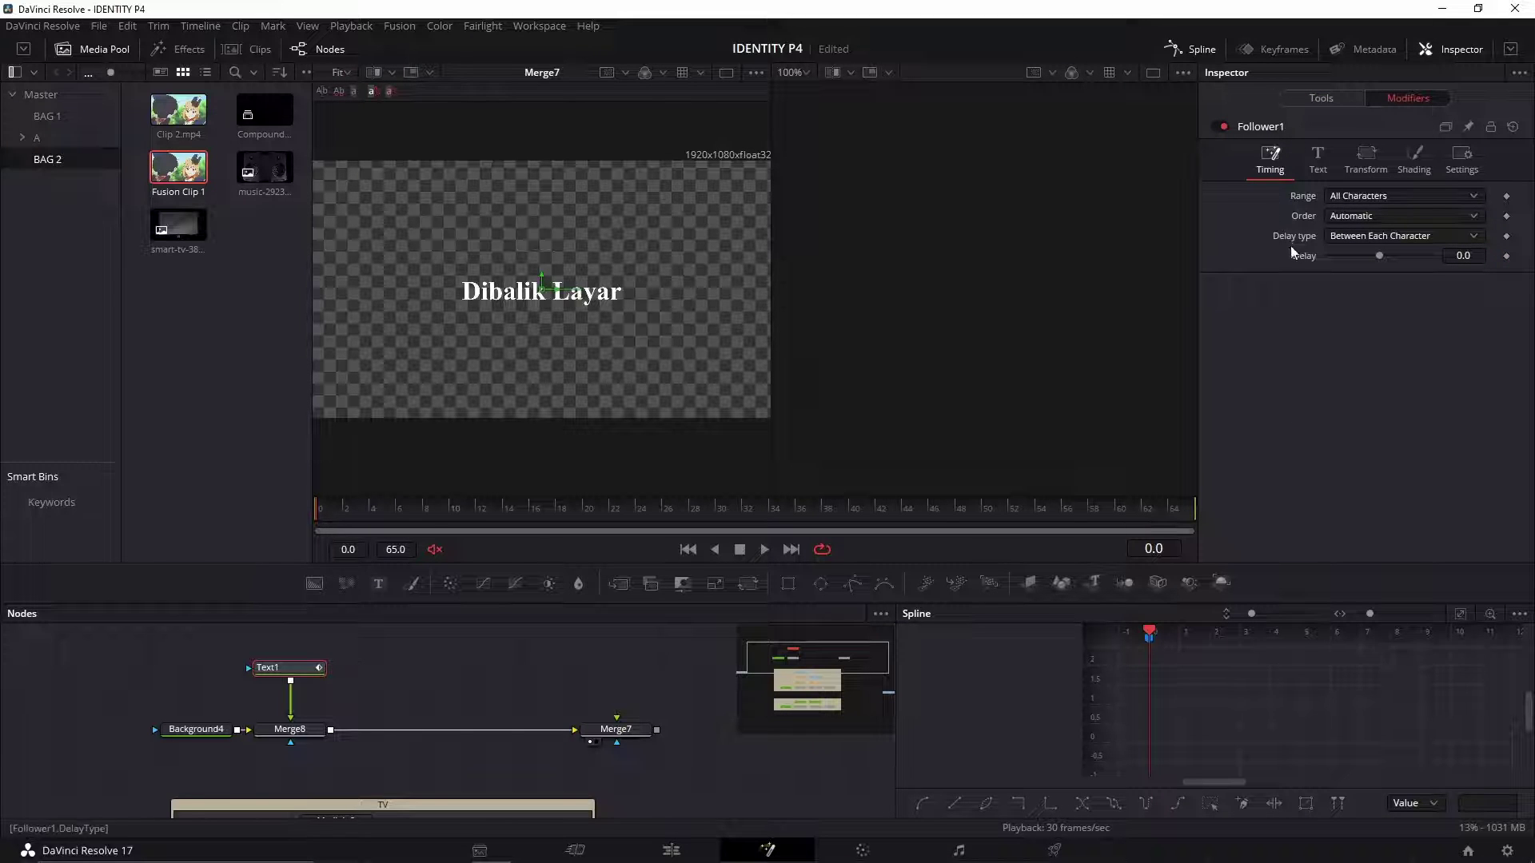
drag(1460, 256, 1477, 256)
drag(1384, 256, 1380, 259)
Step: Modify Follower1's shading position Offset with an XY Path and remove the keyframe from the path's X value
click(1421, 156)
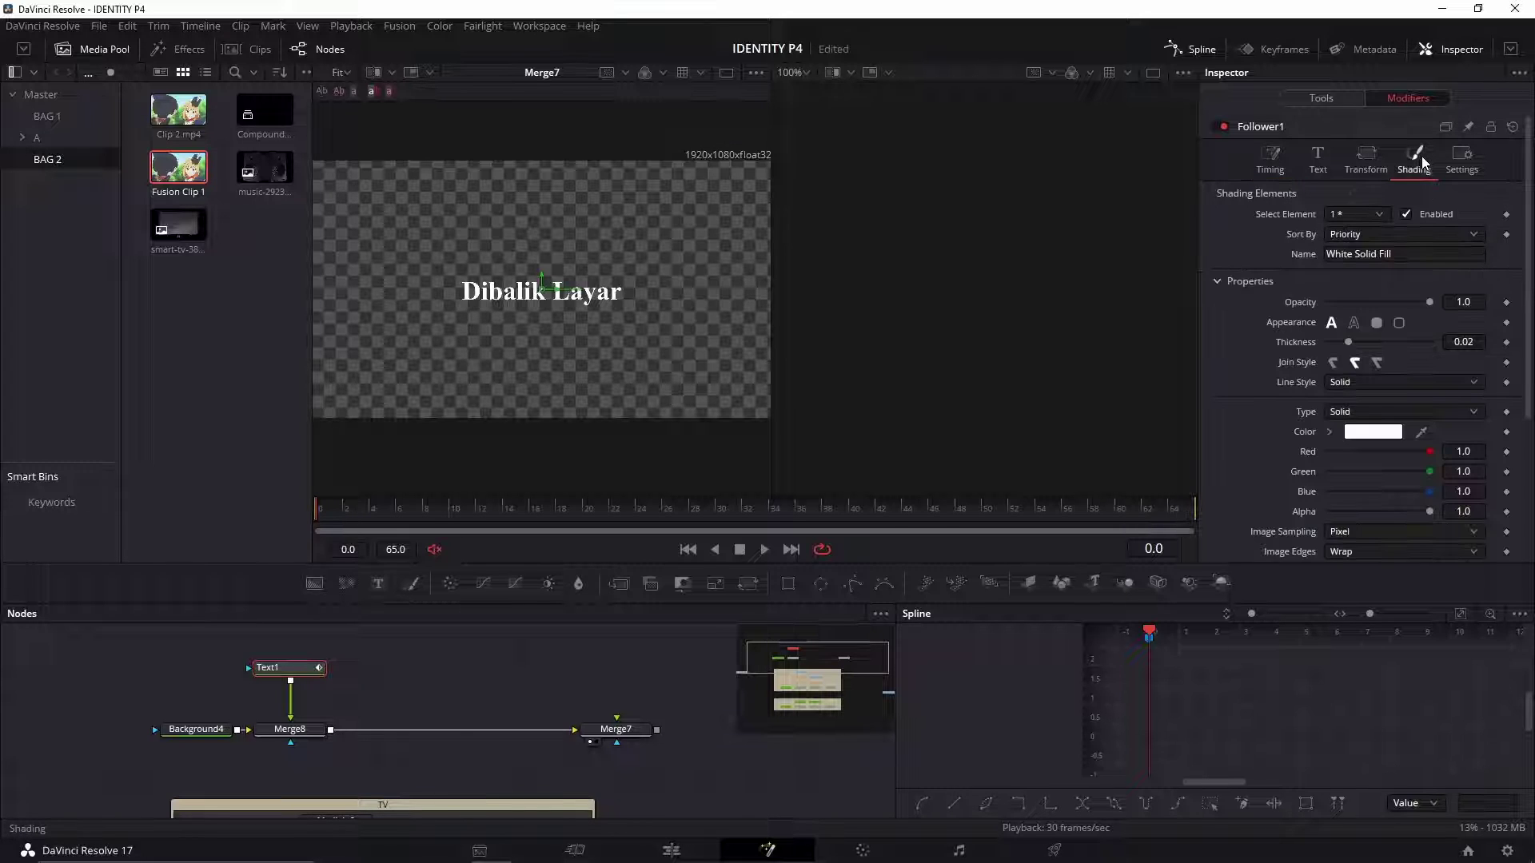
scroll(1255, 405, down, 5)
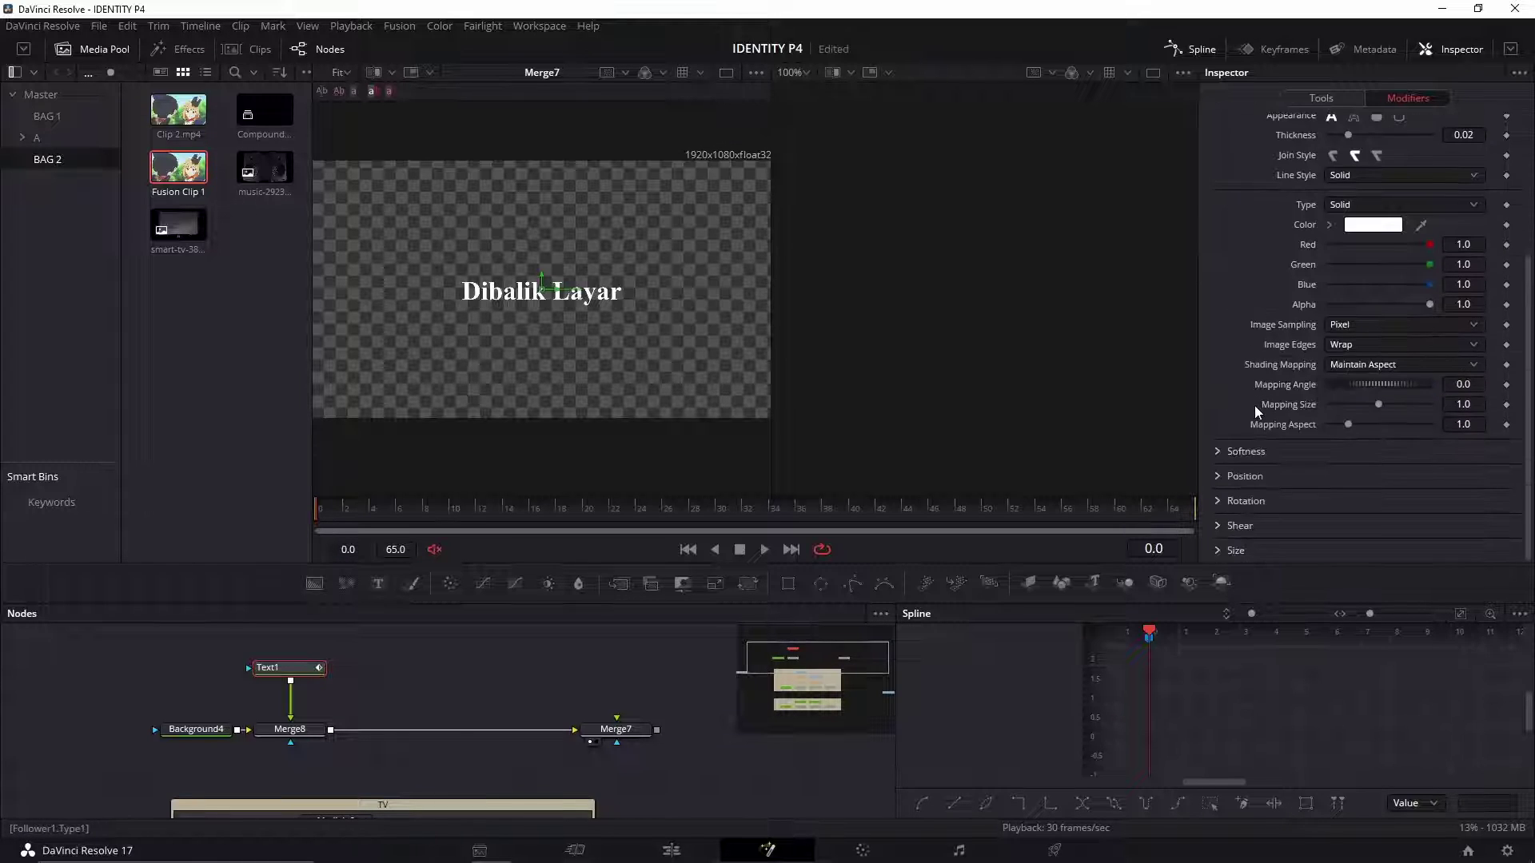
click(1220, 477)
scroll(1267, 470, down, 3)
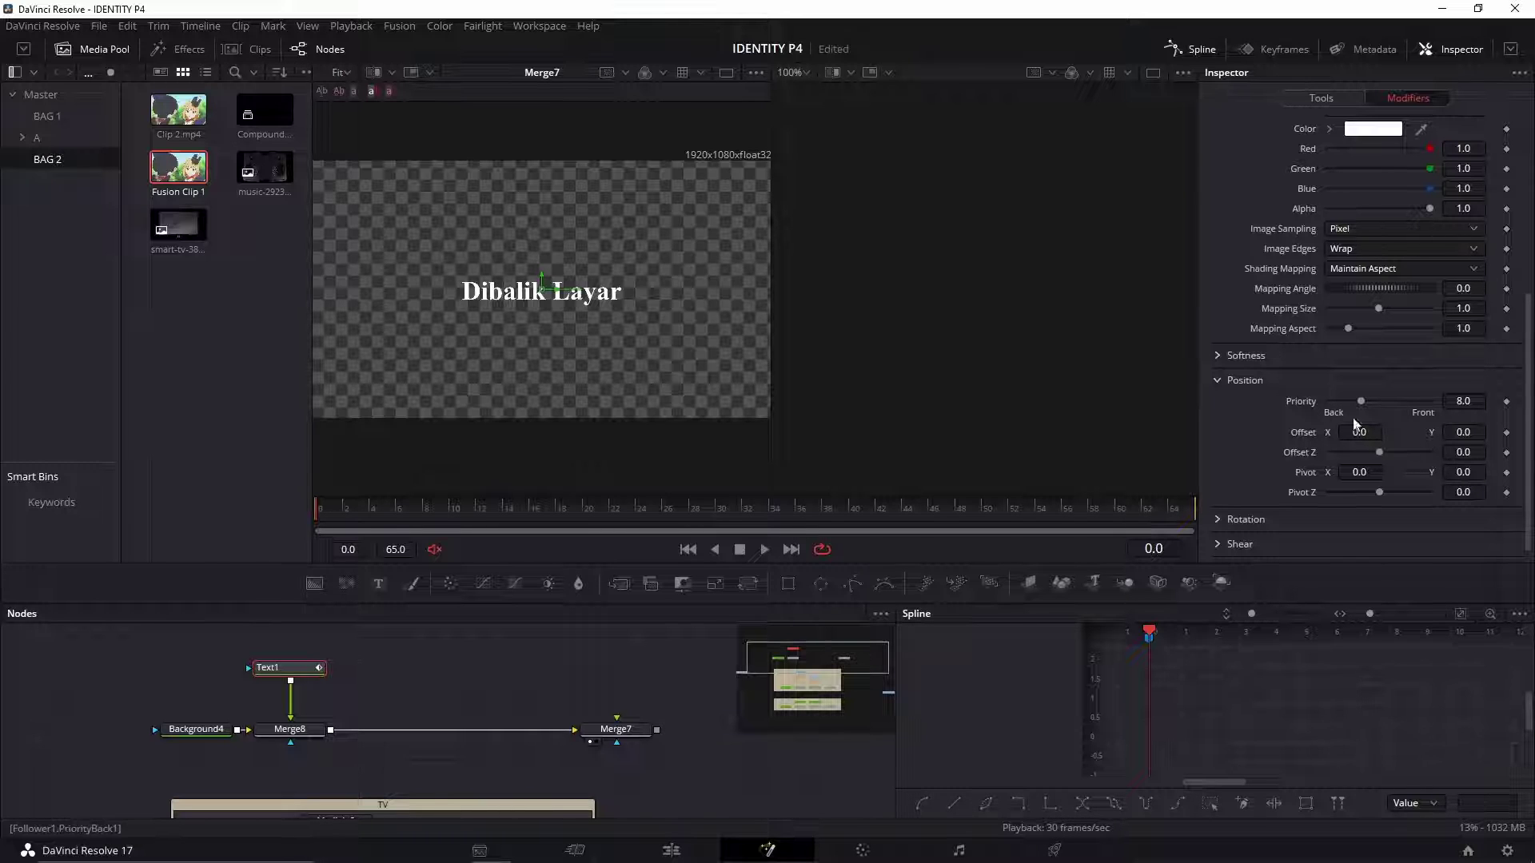
right_click(1306, 431)
mouse_move(1362, 498)
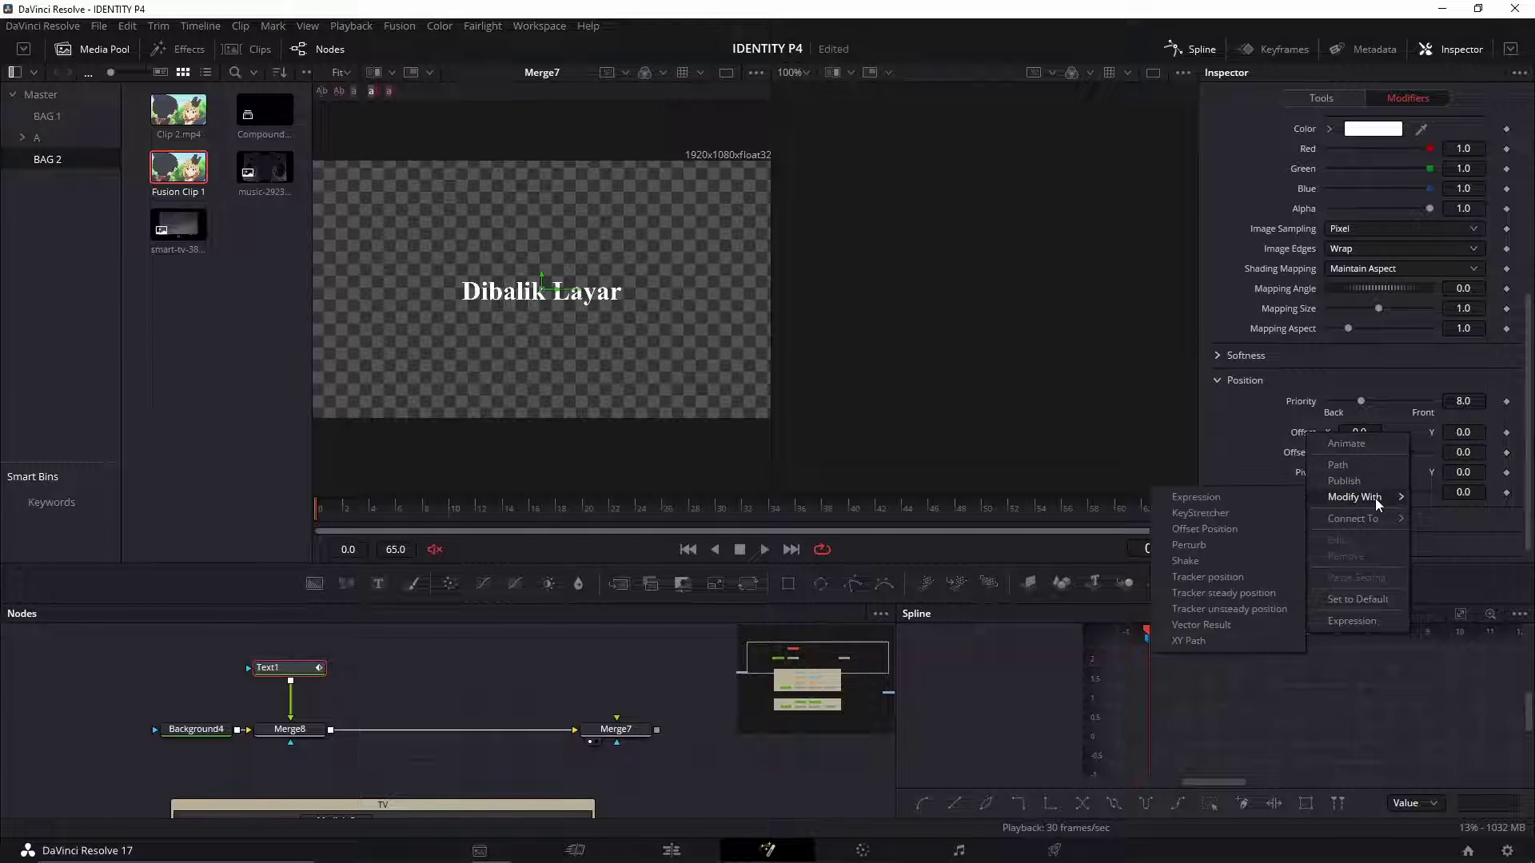
click(1202, 641)
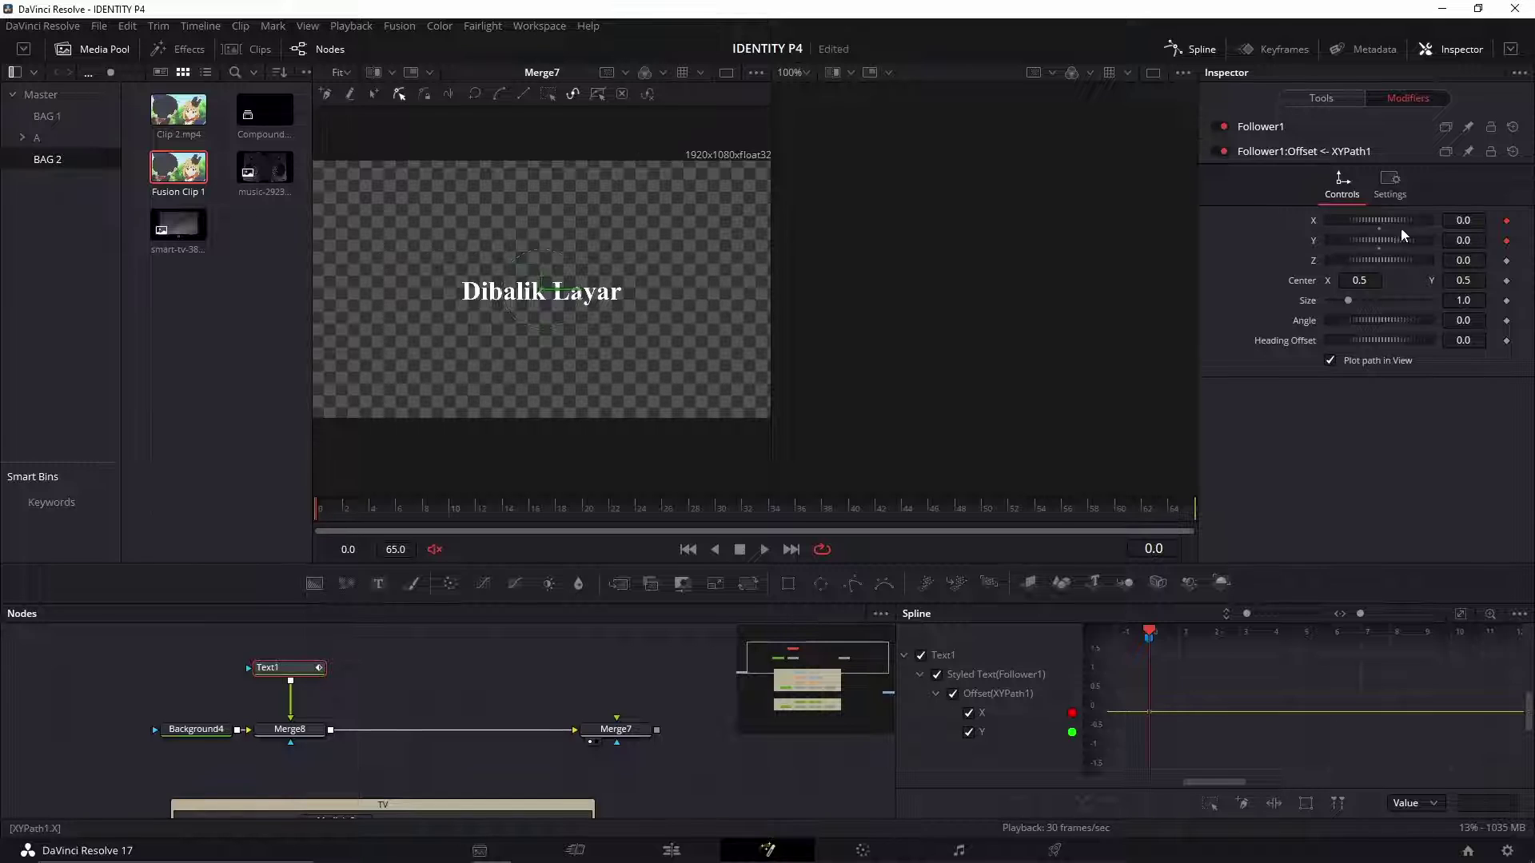
click(1507, 222)
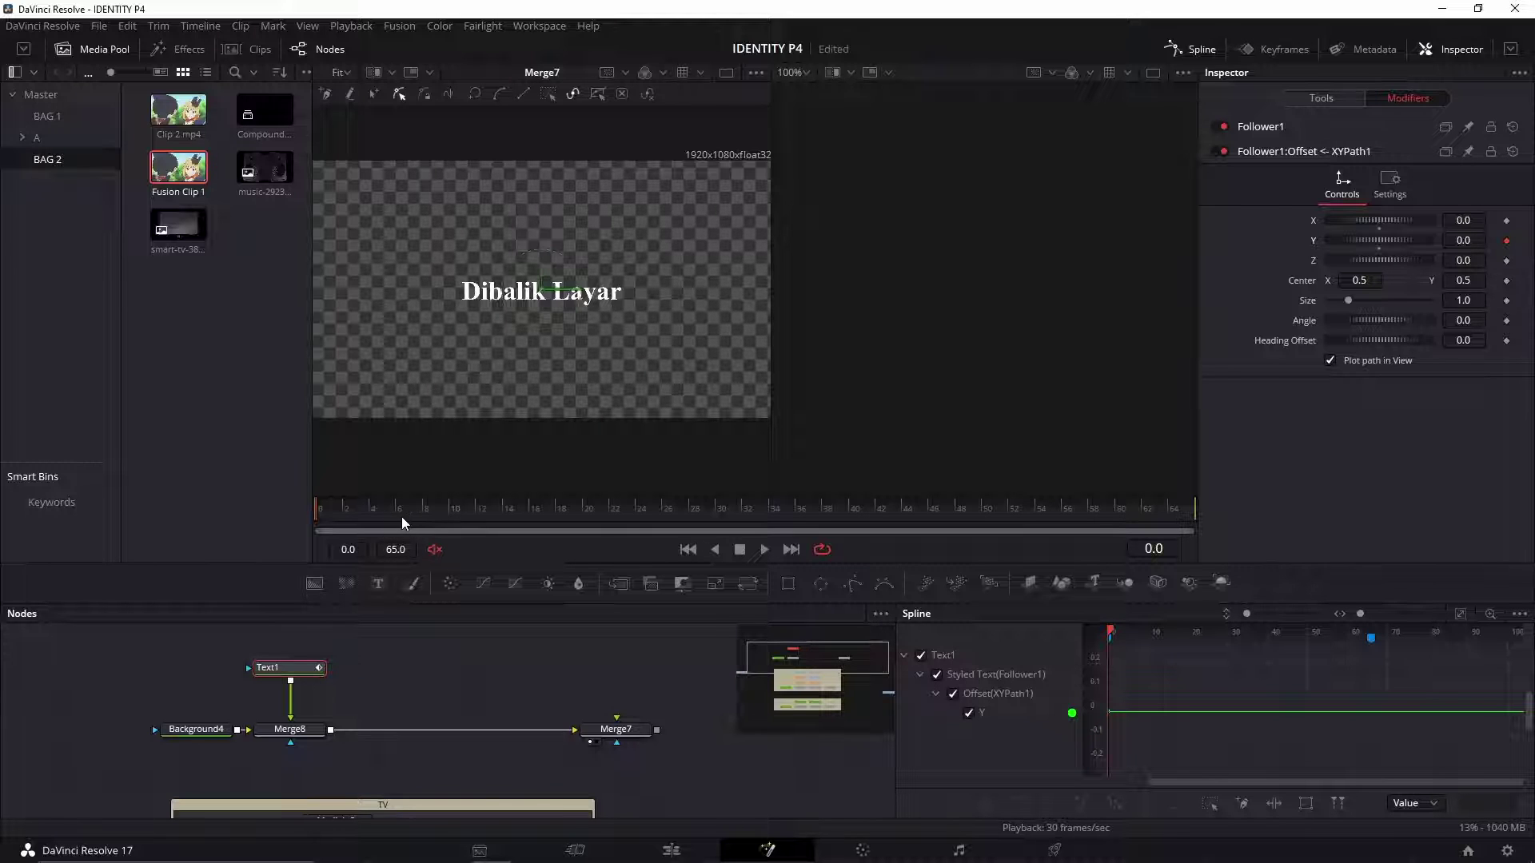
Step: Keyframe the XY Path's Y value at 0.0 on frame 30 and -1 on frame 0, and play back the animation
drag(399, 516, 728, 513)
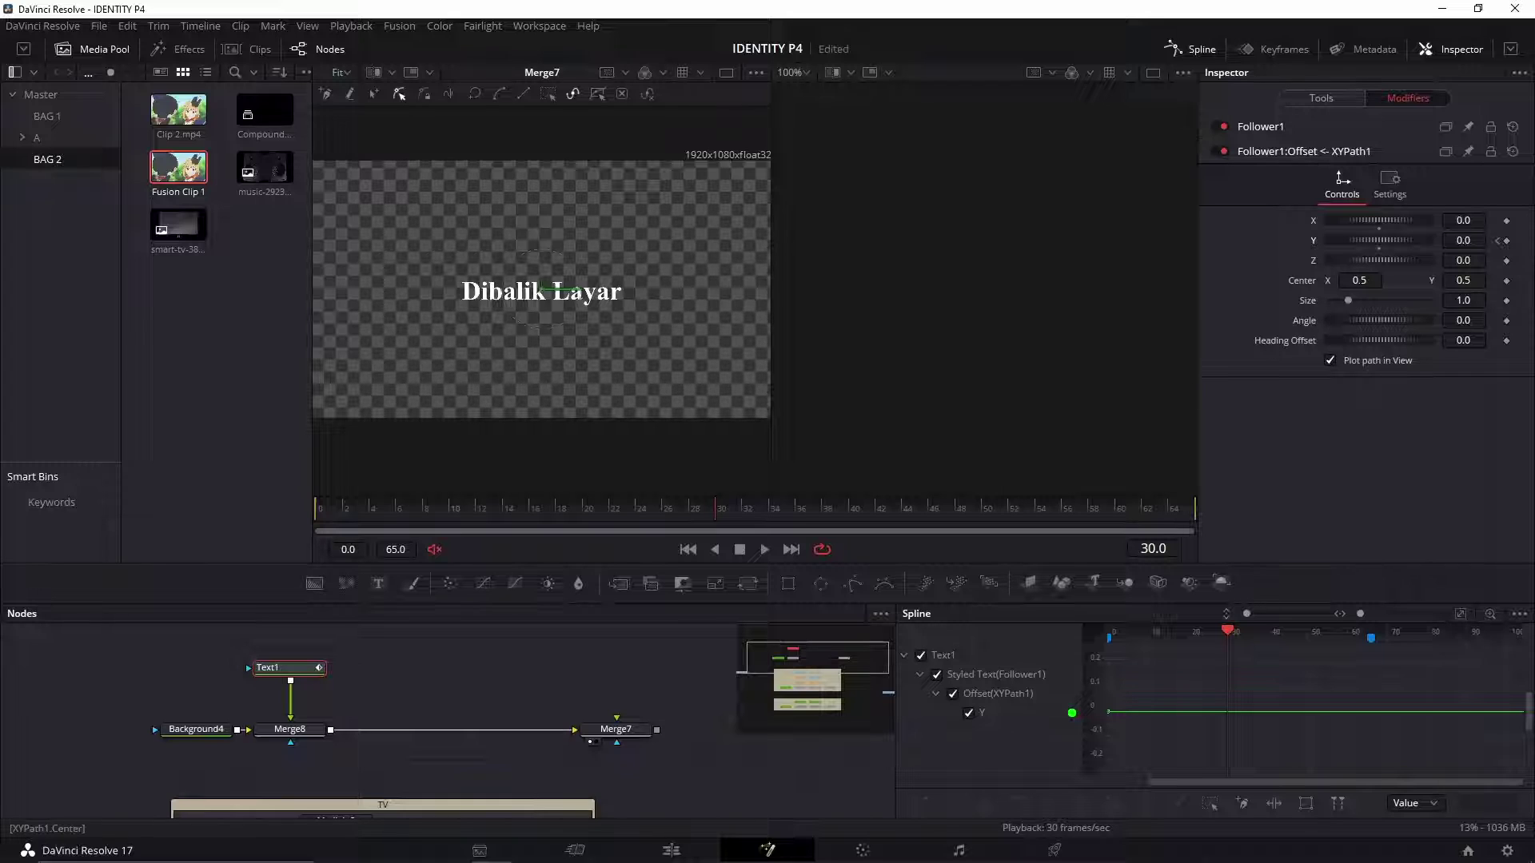
click(1506, 240)
drag(411, 510, 313, 508)
drag(1475, 247, 639, 238)
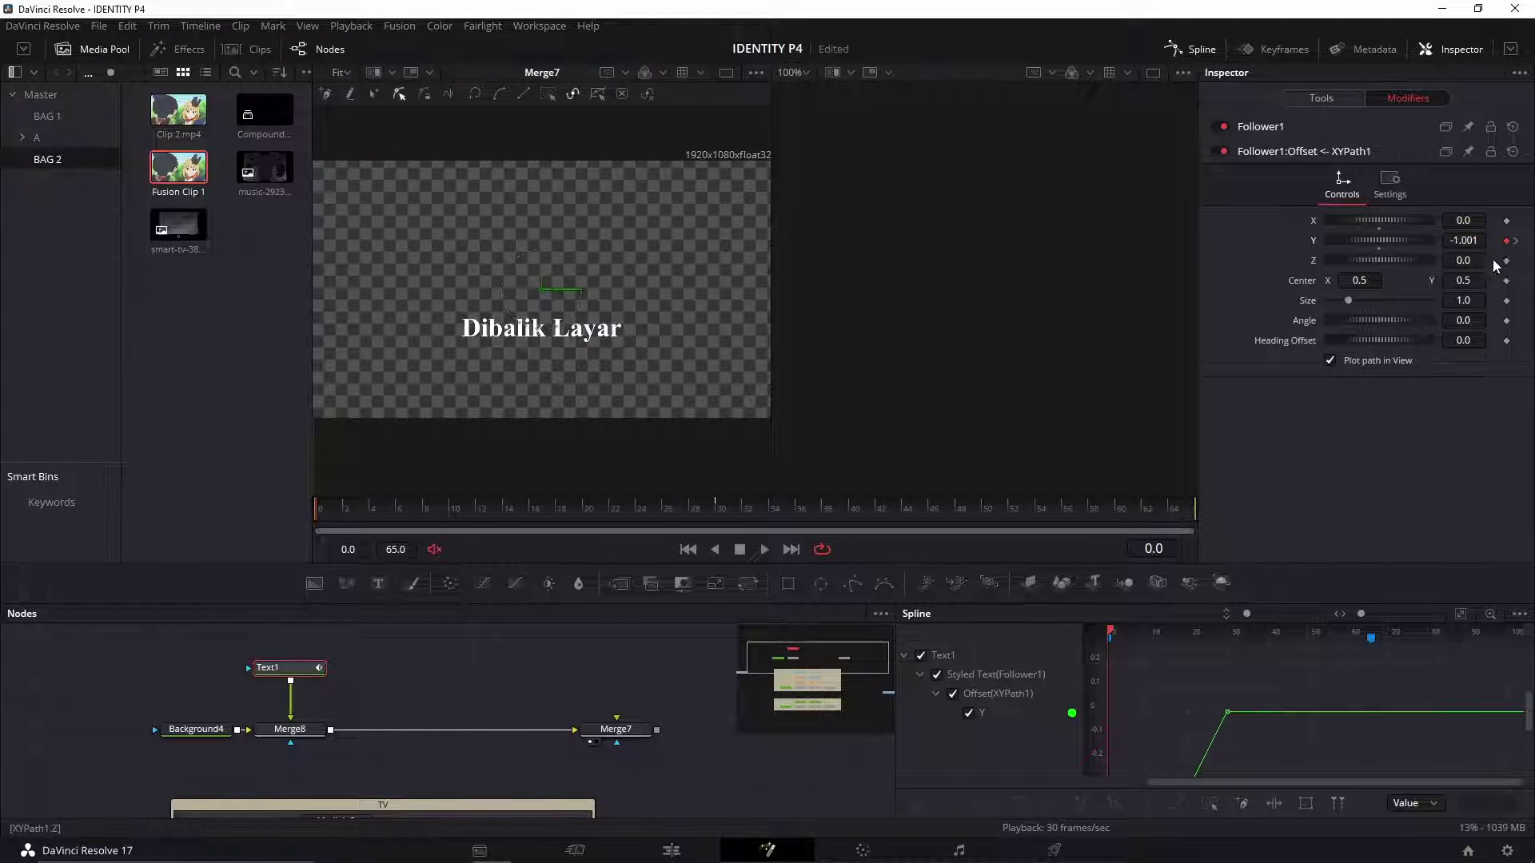
click(1463, 240)
text(-1)
key(Return)
key(space)
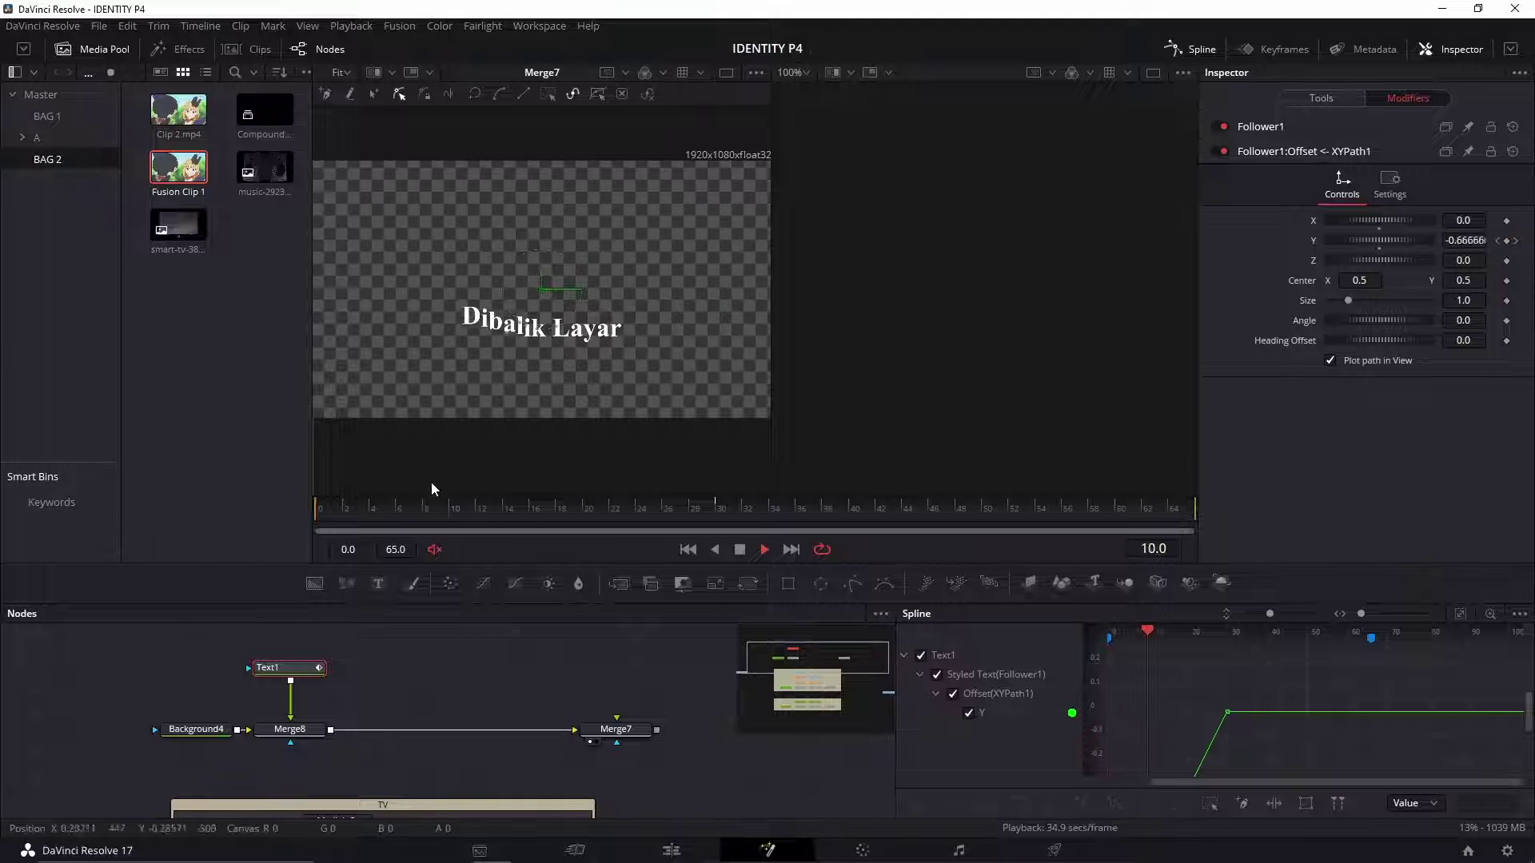
key(space)
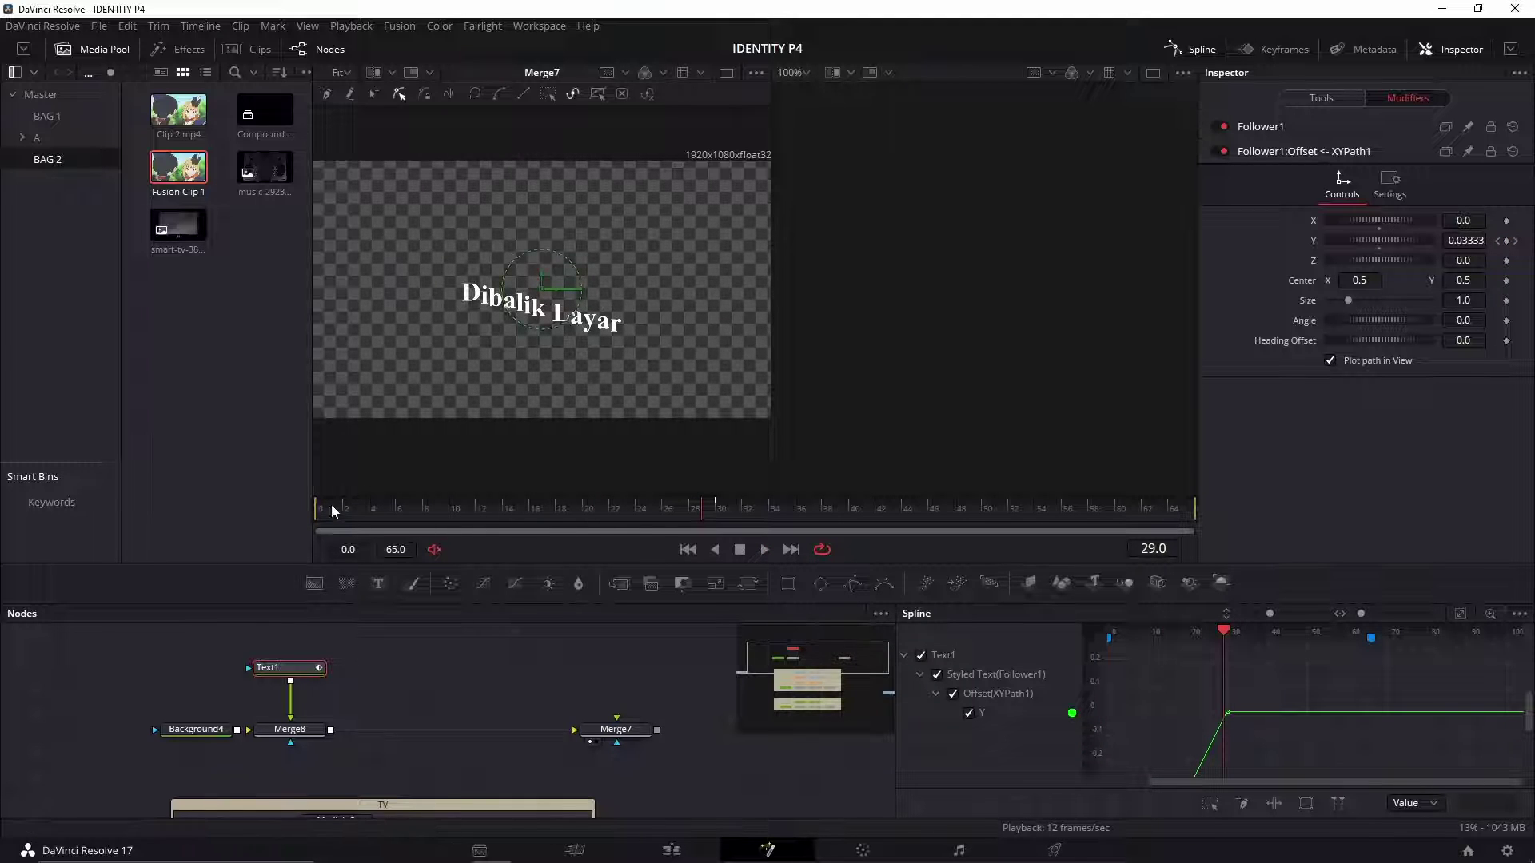
Step: Fit the Y curve in the spline view and add a keyframe midway along it, around frame 16
click(1460, 613)
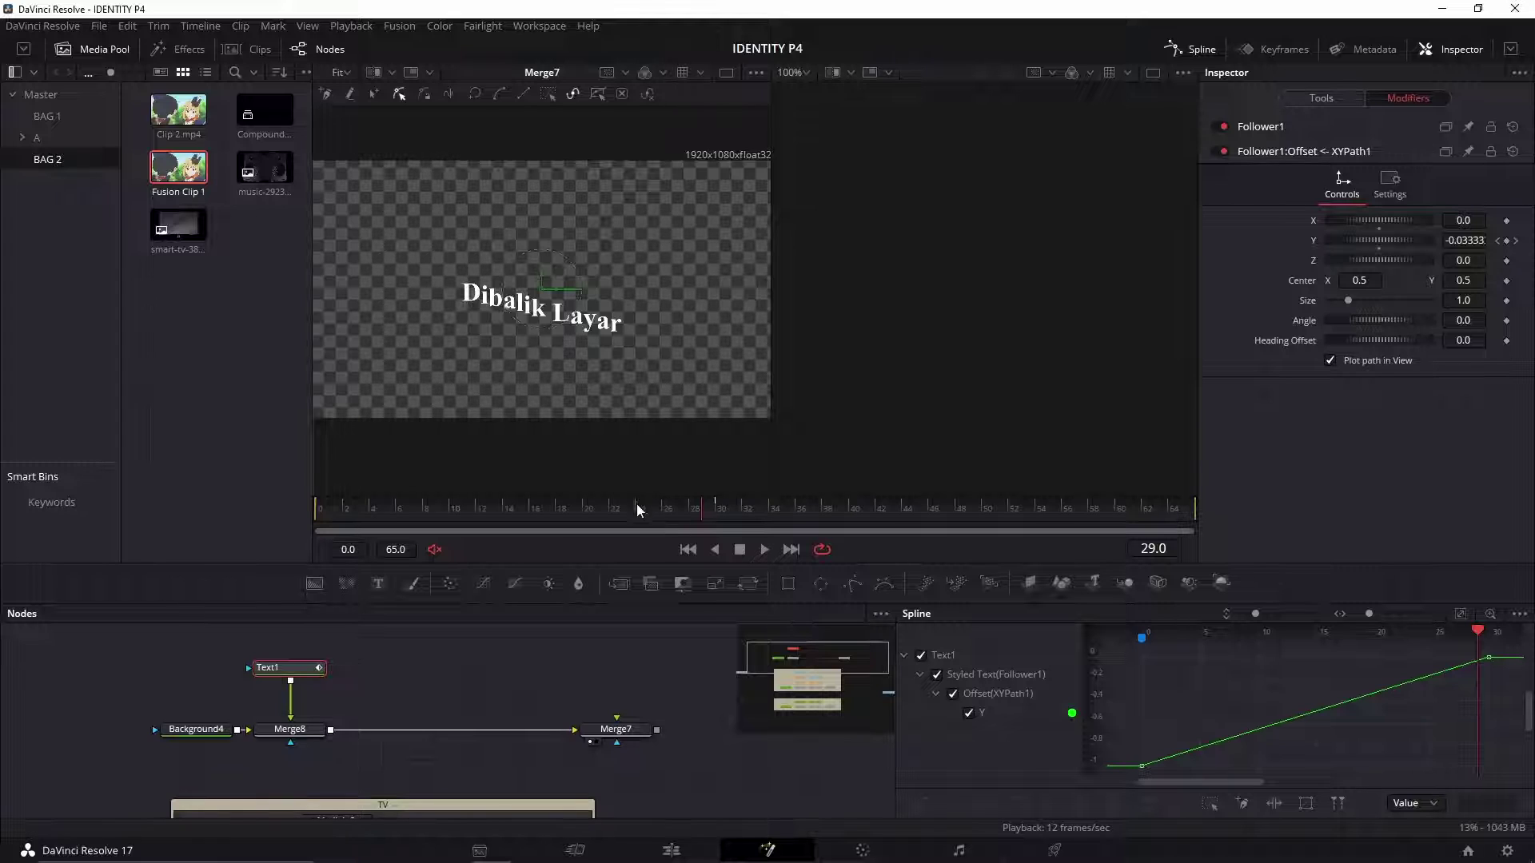
drag(635, 504, 548, 506)
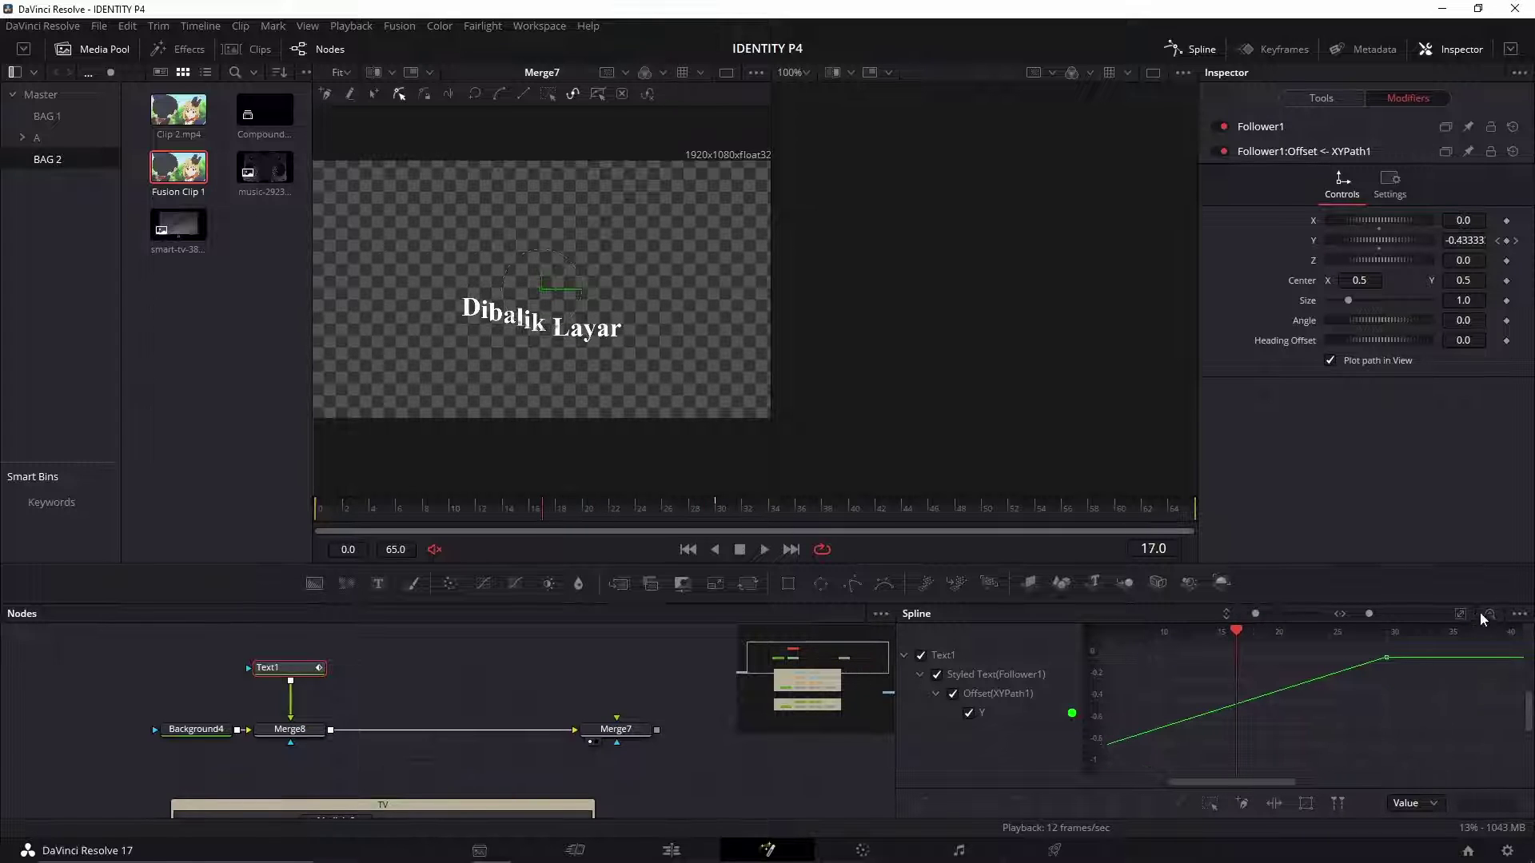
click(1460, 613)
scroll(1398, 715, down, 3)
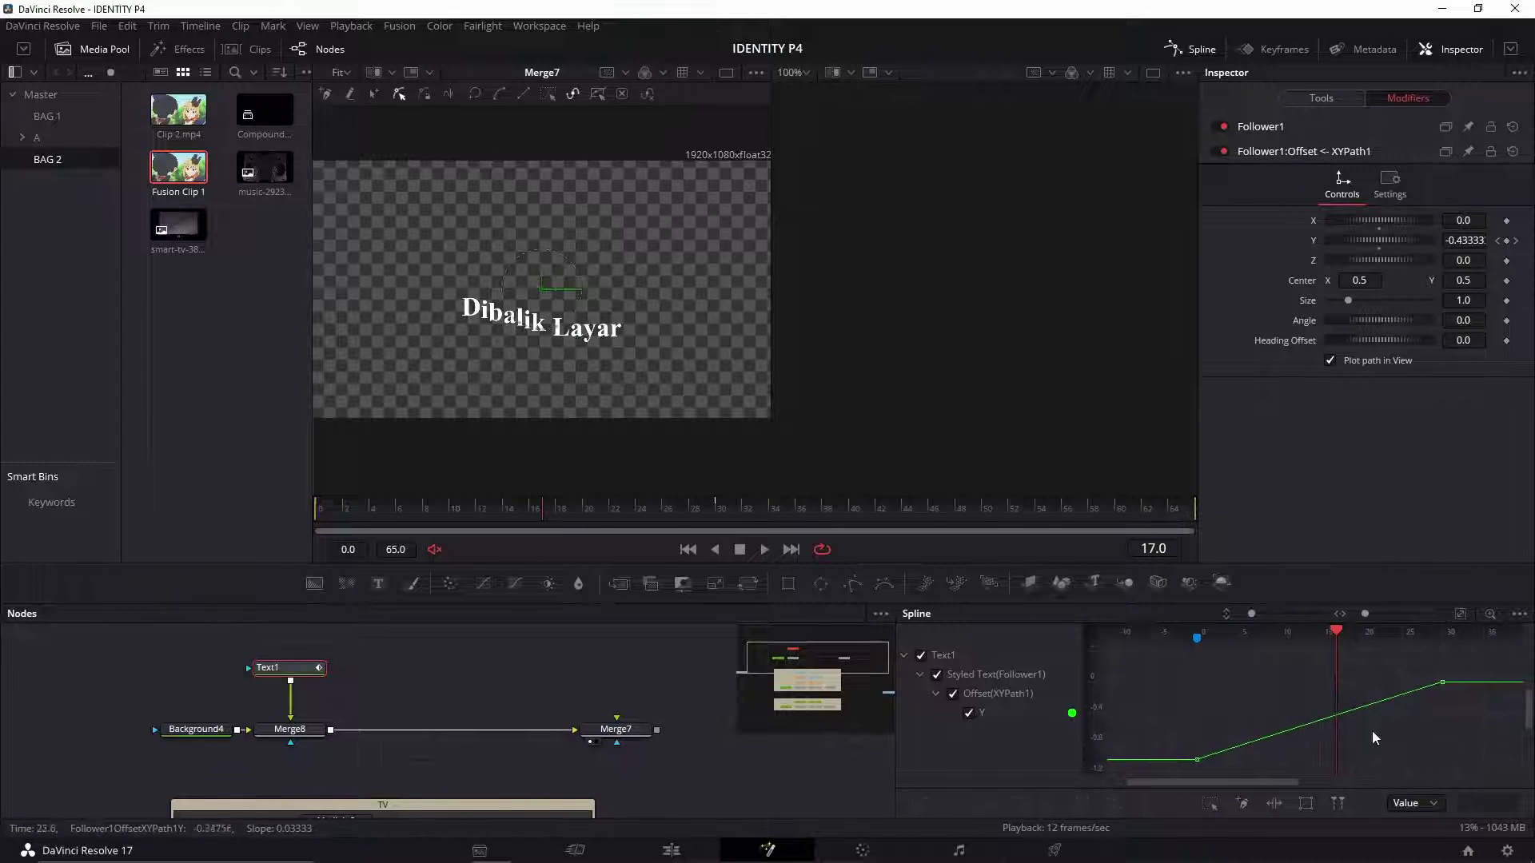
click(1332, 719)
click(1332, 718)
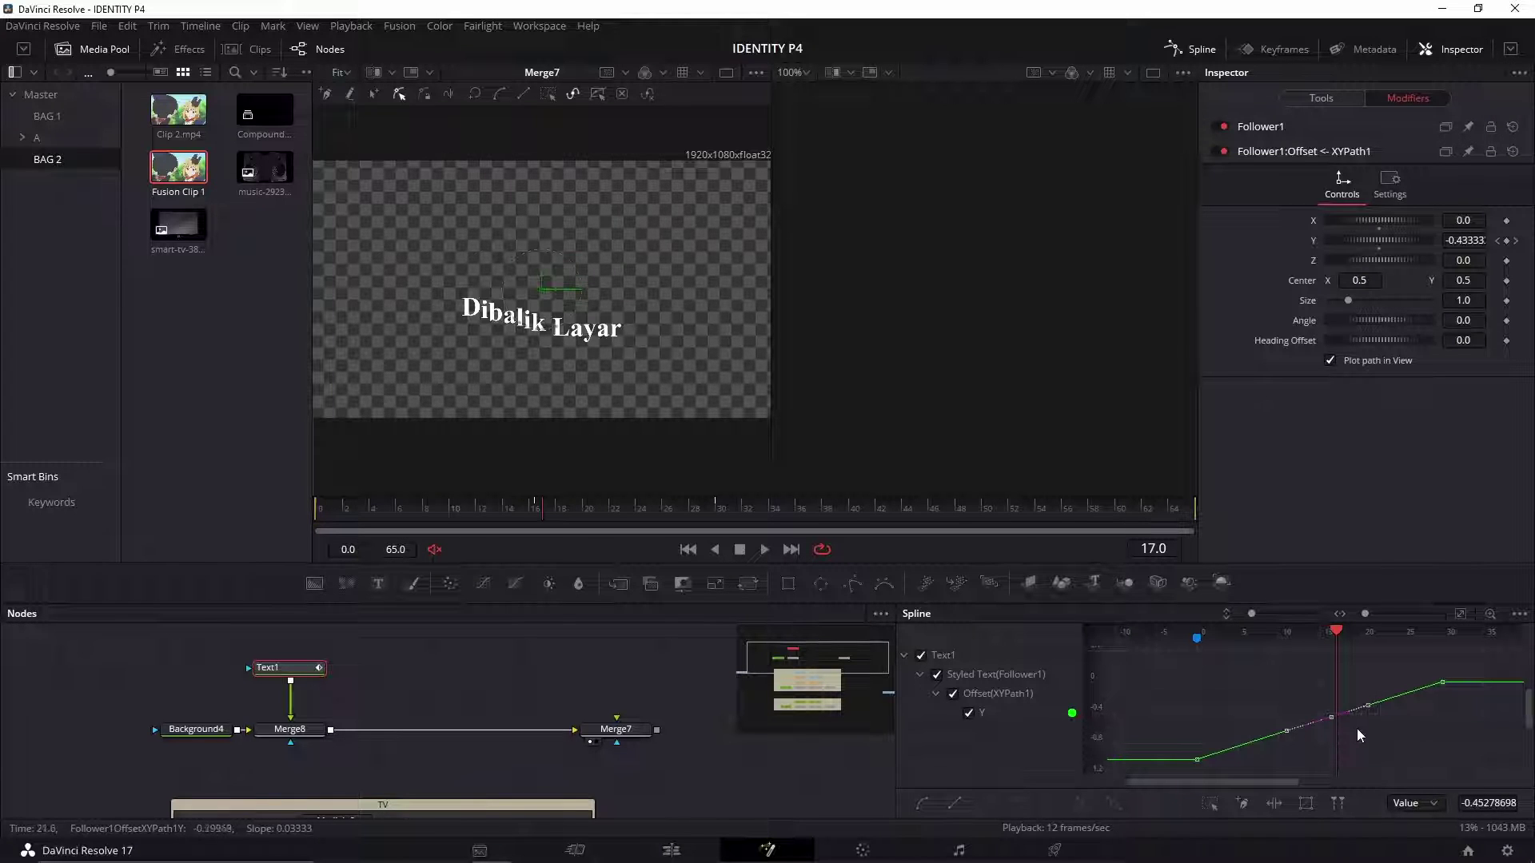
click(1387, 731)
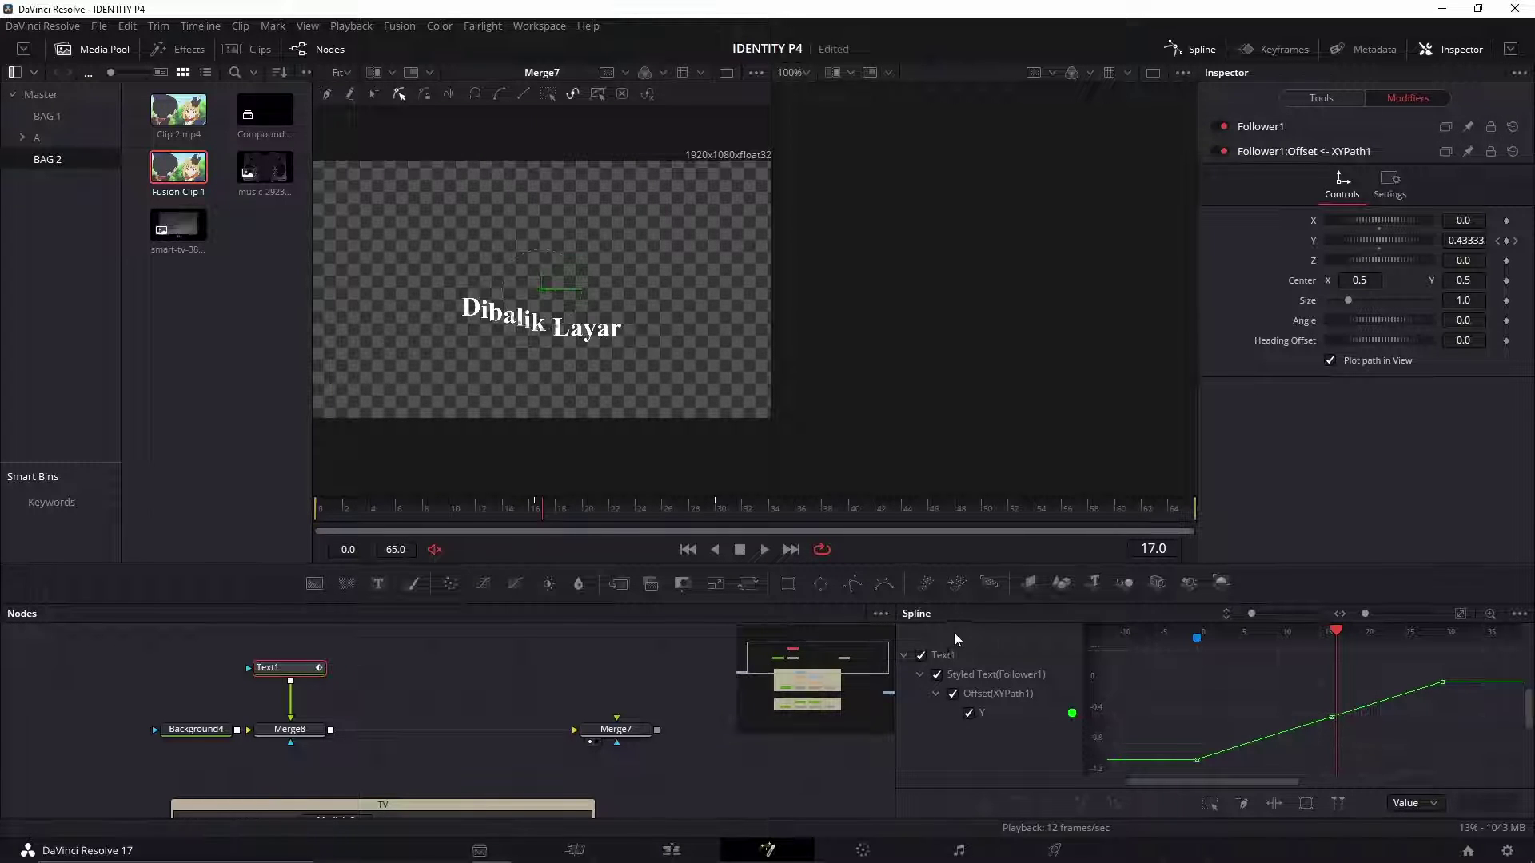
Step: Move the middle Y keyframe to about frame 15 and slightly above 0 so the letters overshoot their final position
click(1329, 721)
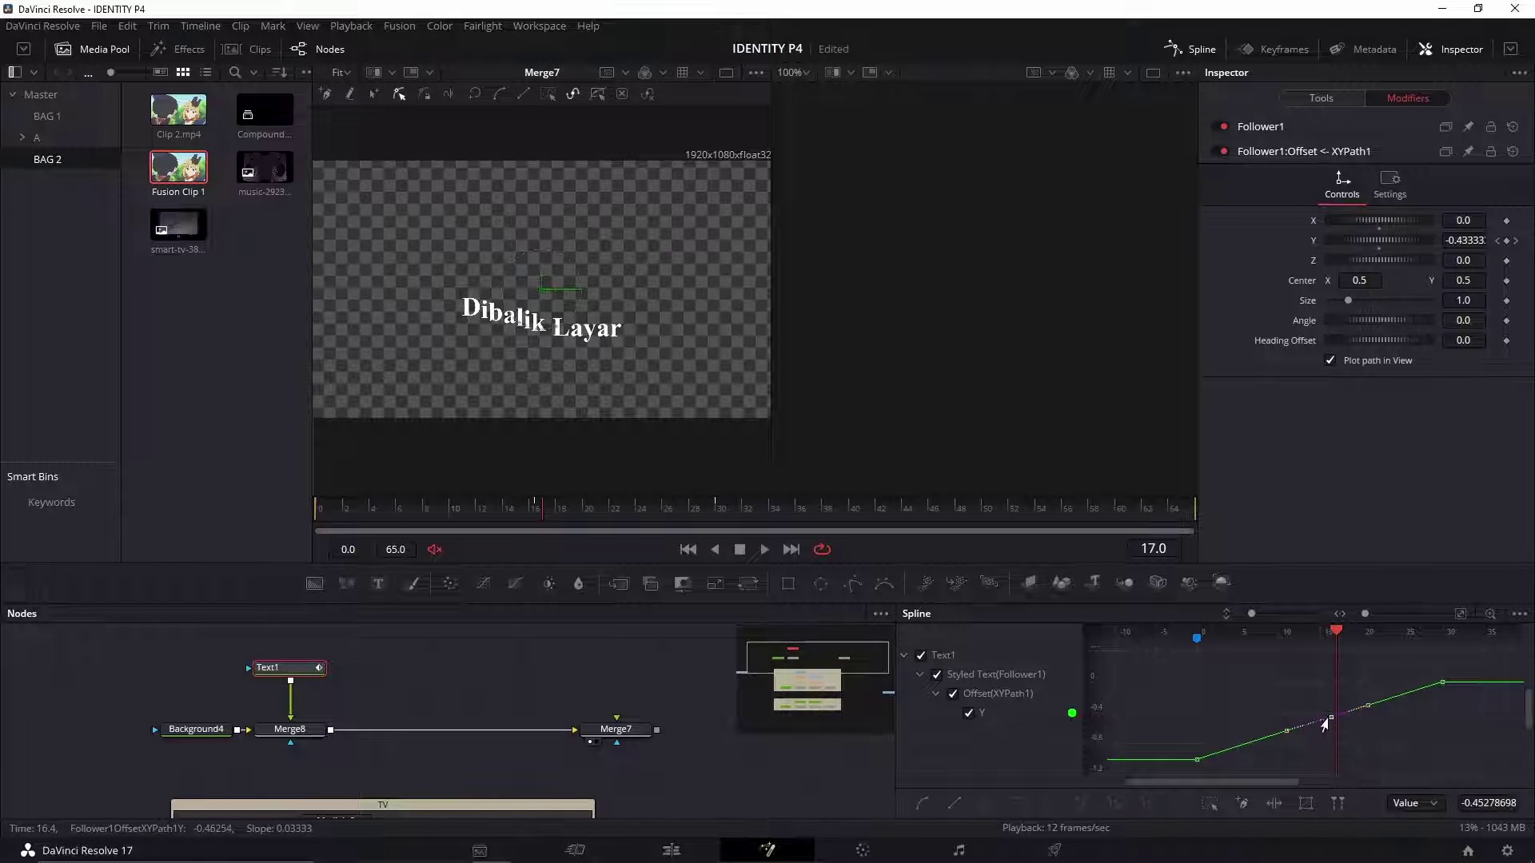
click(536, 510)
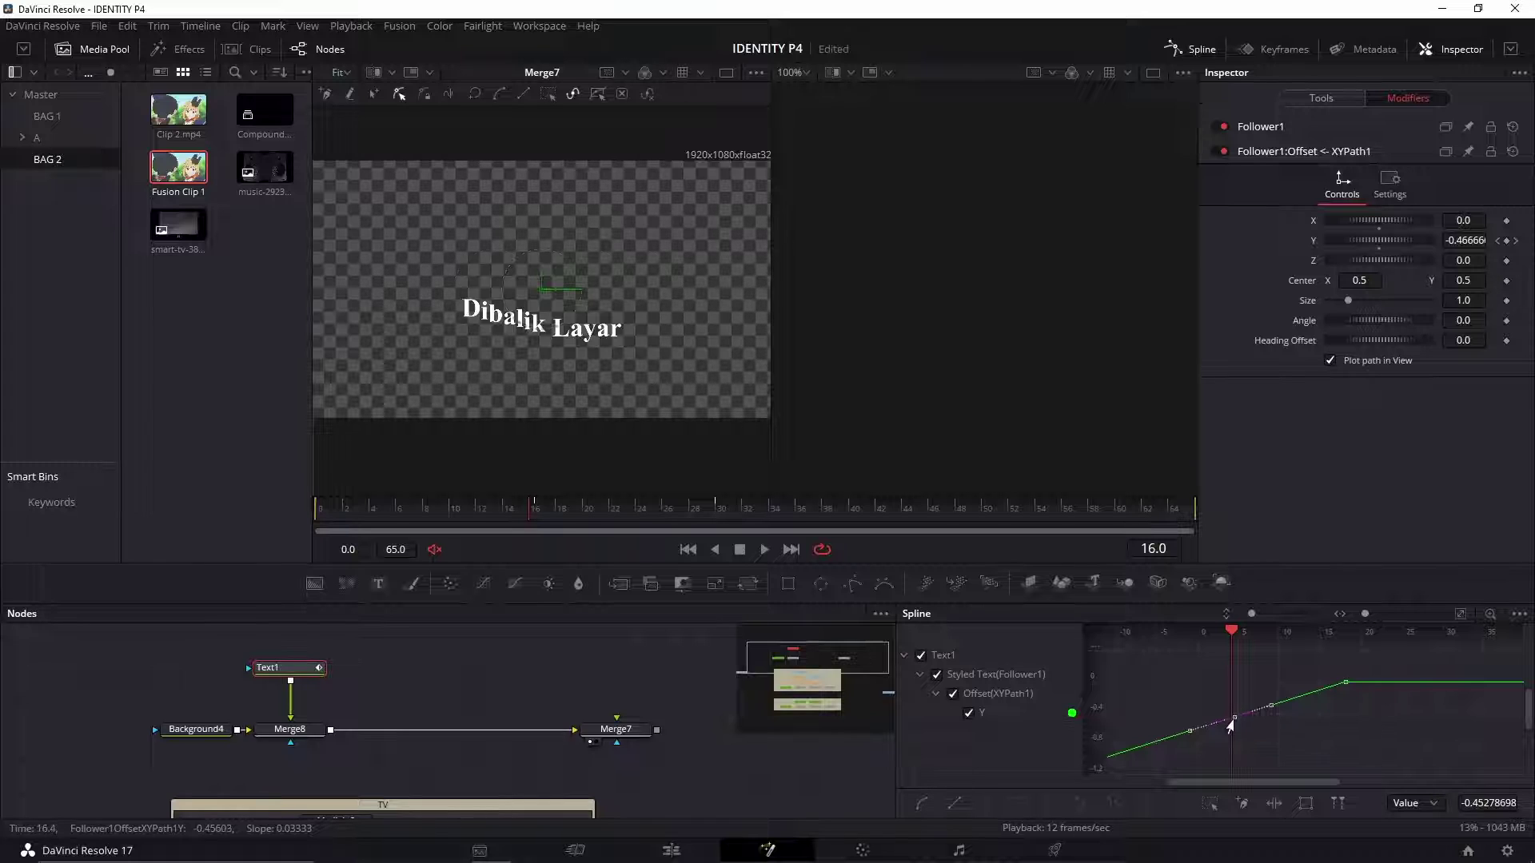
drag(1231, 726, 1373, 713)
click(1293, 712)
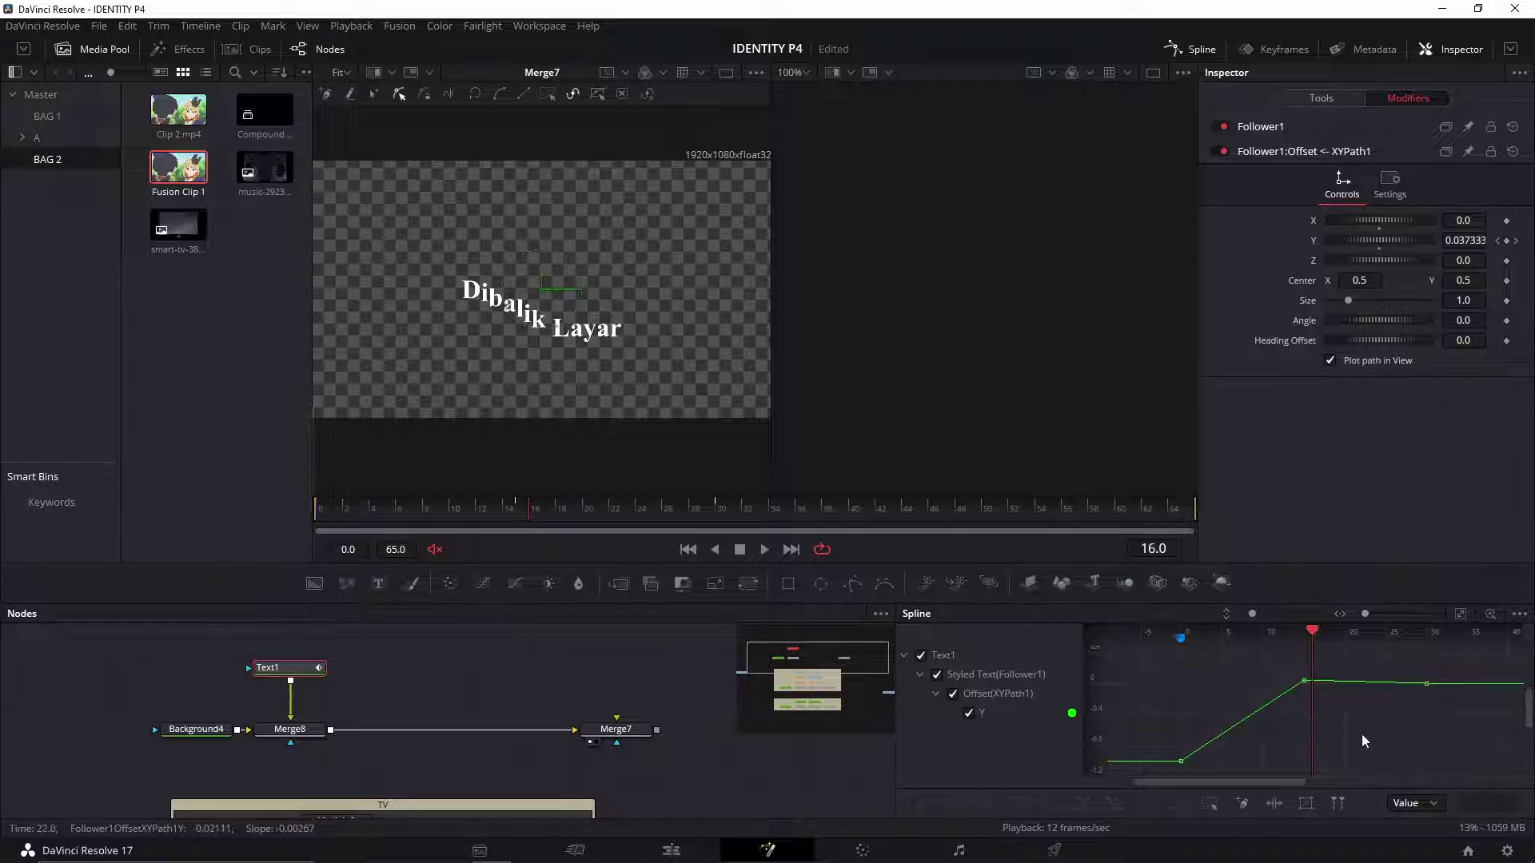
Step: Smooth all keyframes of the XY Path's Y curve and play back the title animation
key(ctrl+a)
key(s)
click(1398, 732)
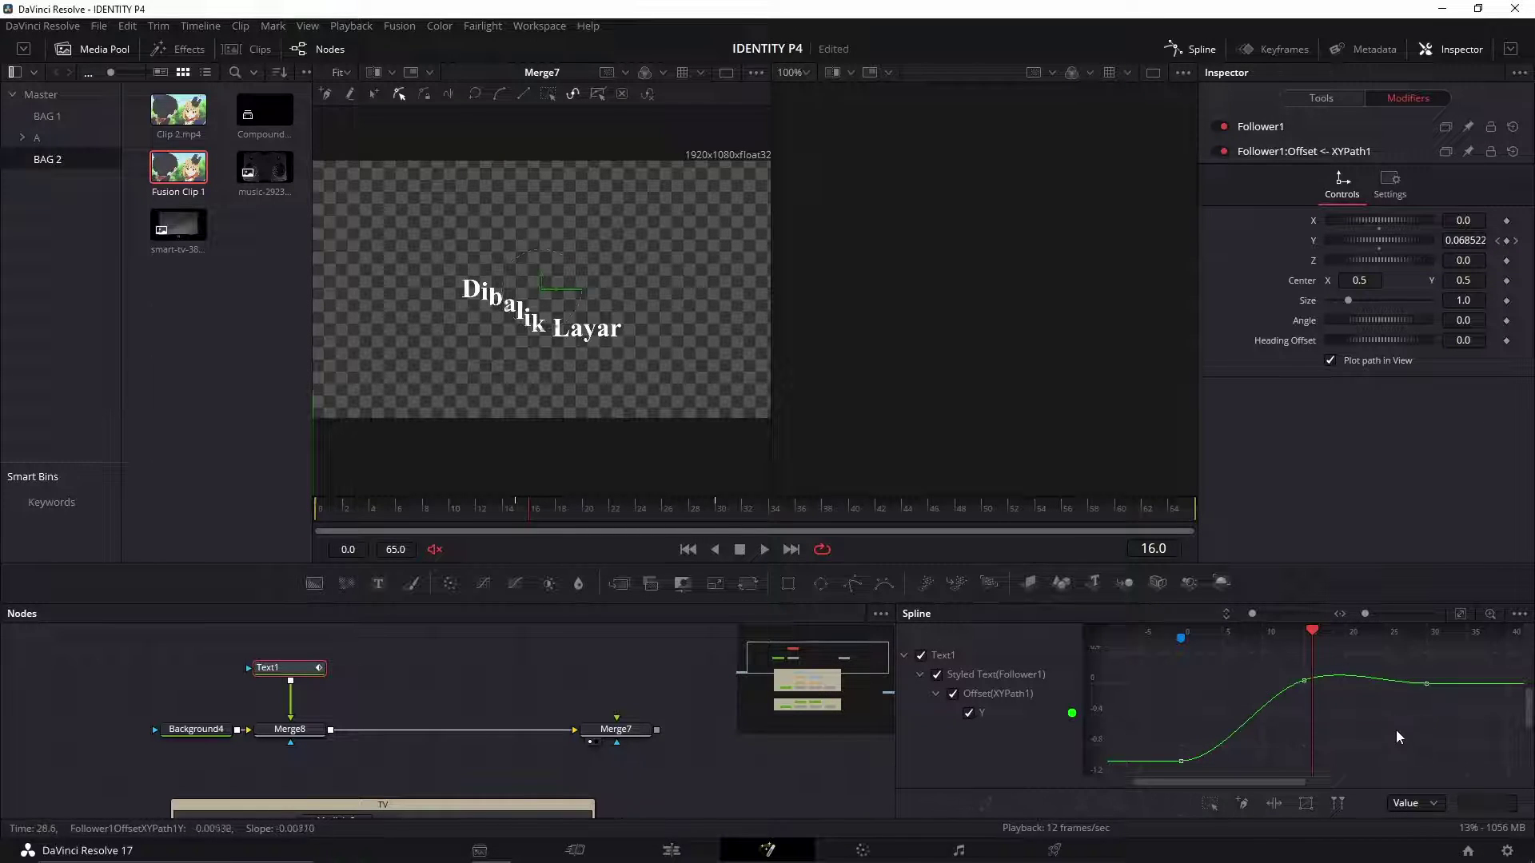
click(328, 513)
key(space)
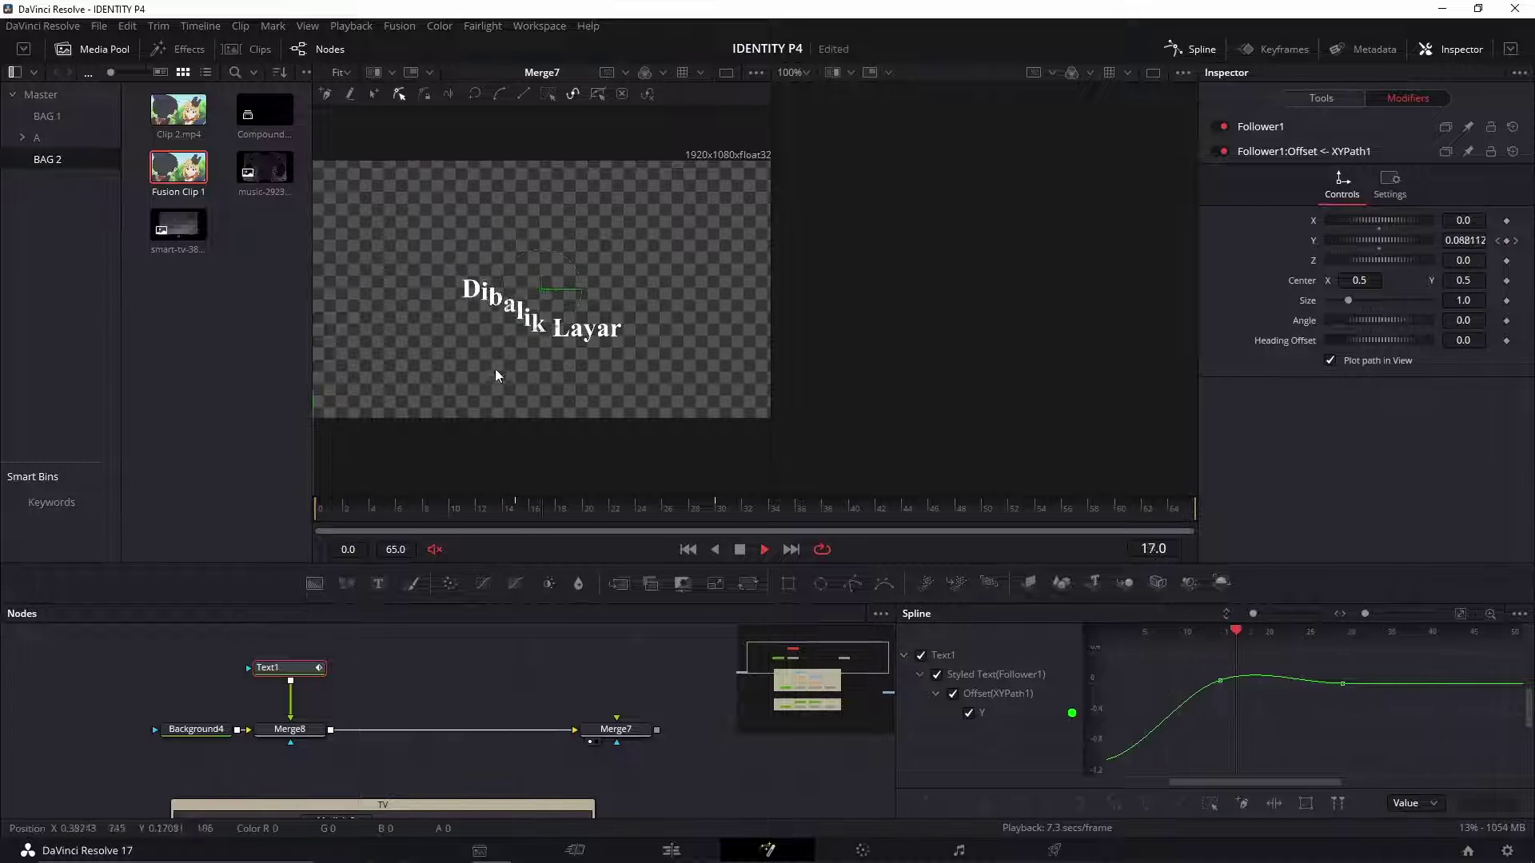
click(370, 511)
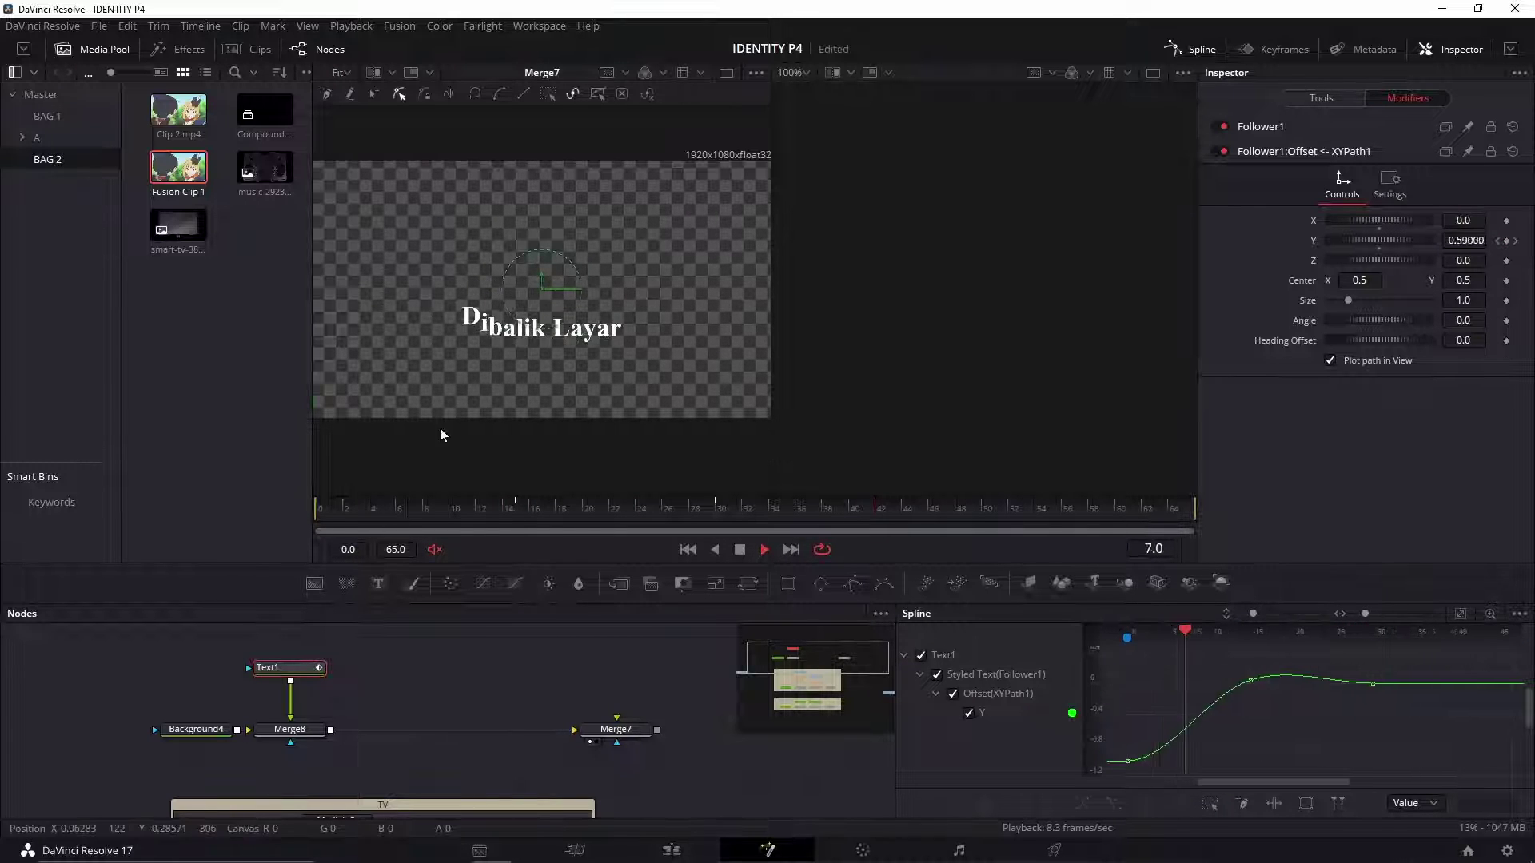
key(space)
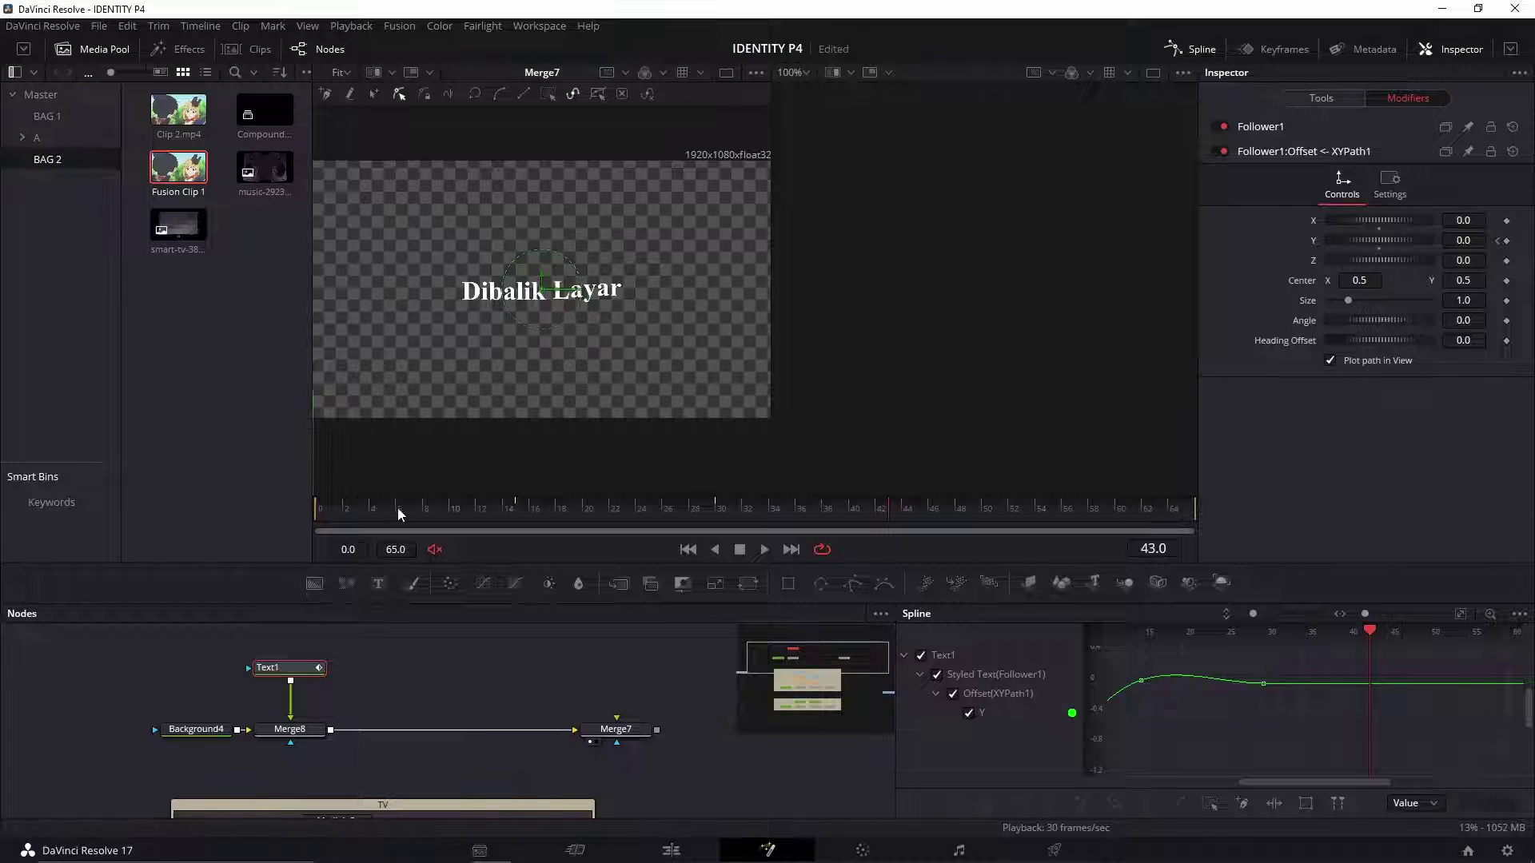
Step: Set Follower1's Delay to 1.97 and play back the title animation
drag(487, 510, 737, 510)
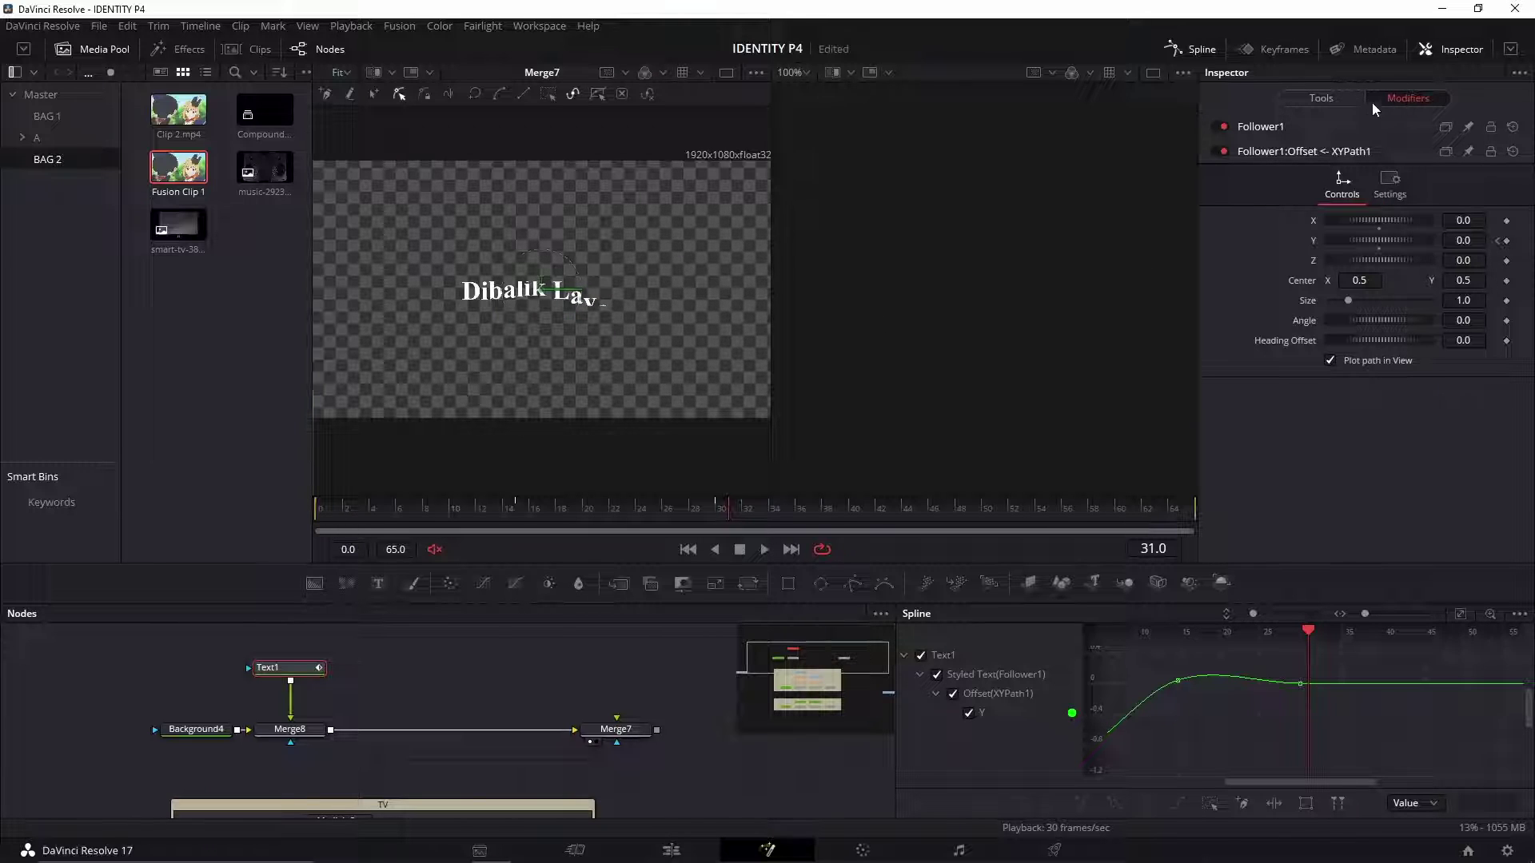
click(1321, 118)
click(1281, 172)
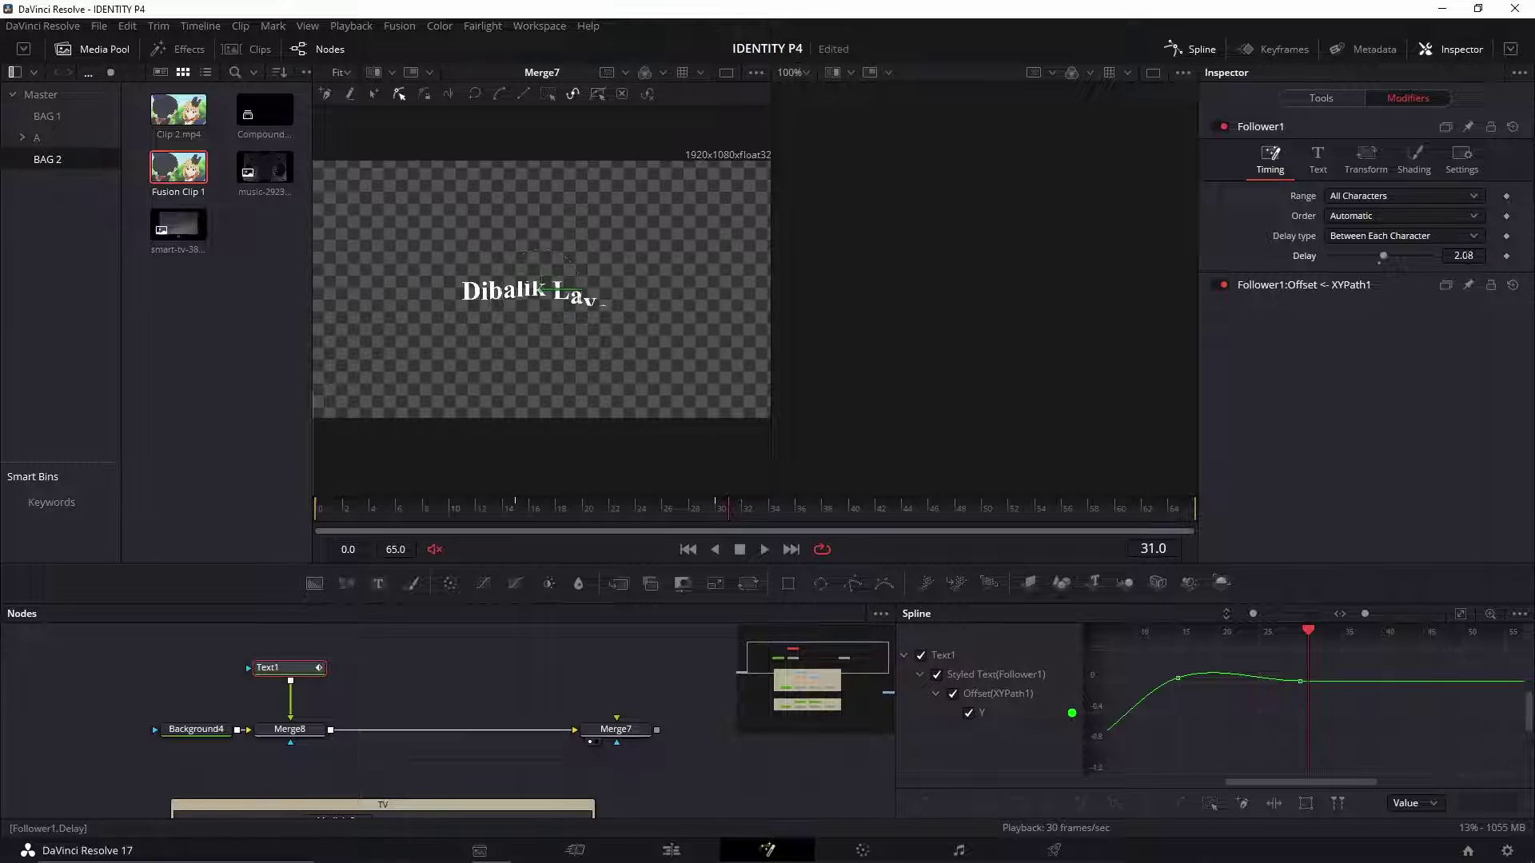
drag(1463, 256, 1455, 256)
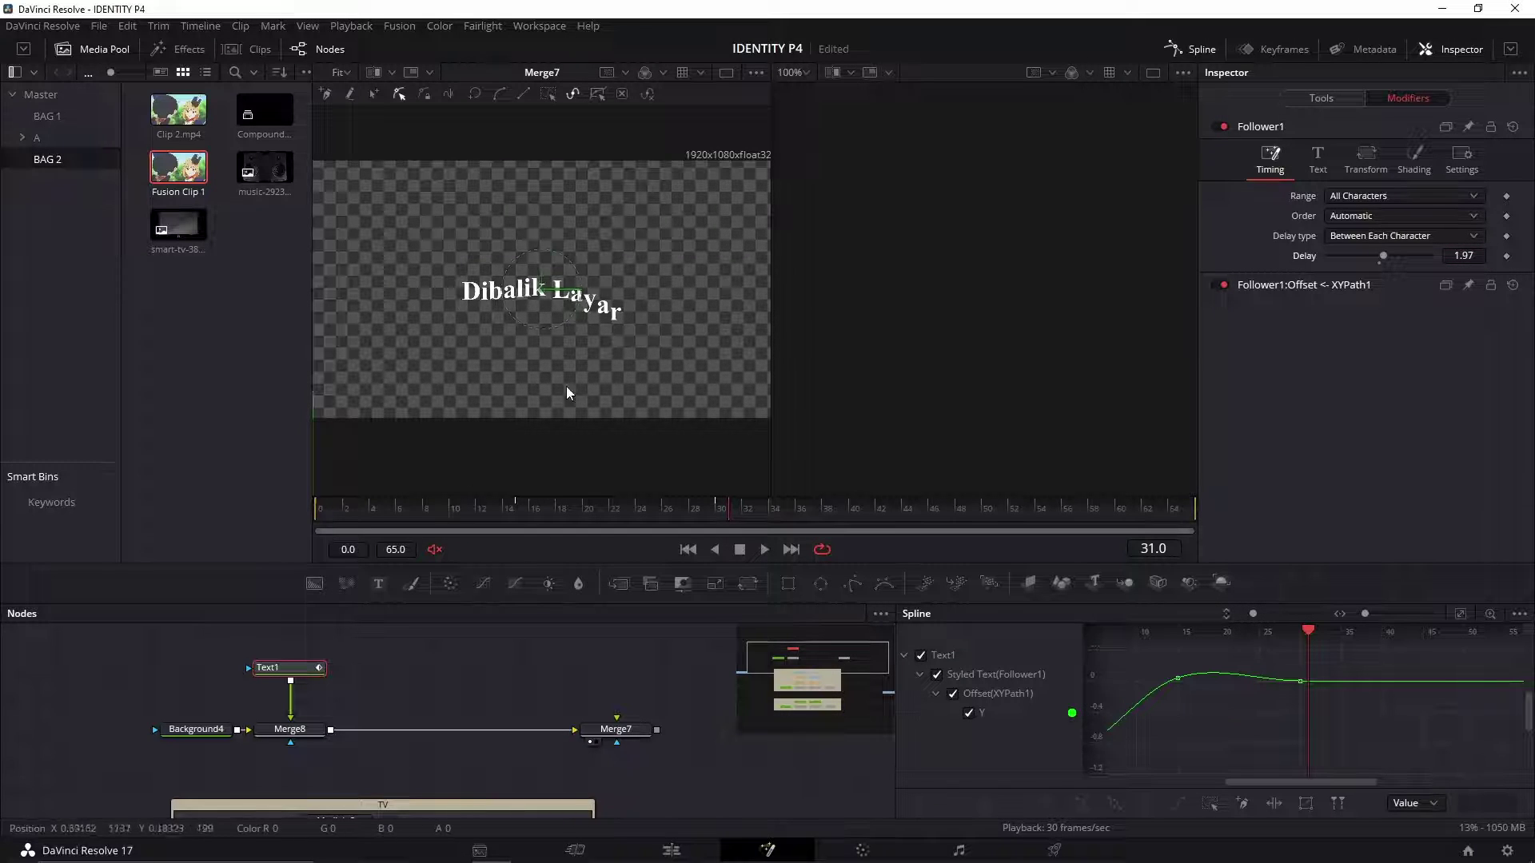
click(368, 508)
key(space)
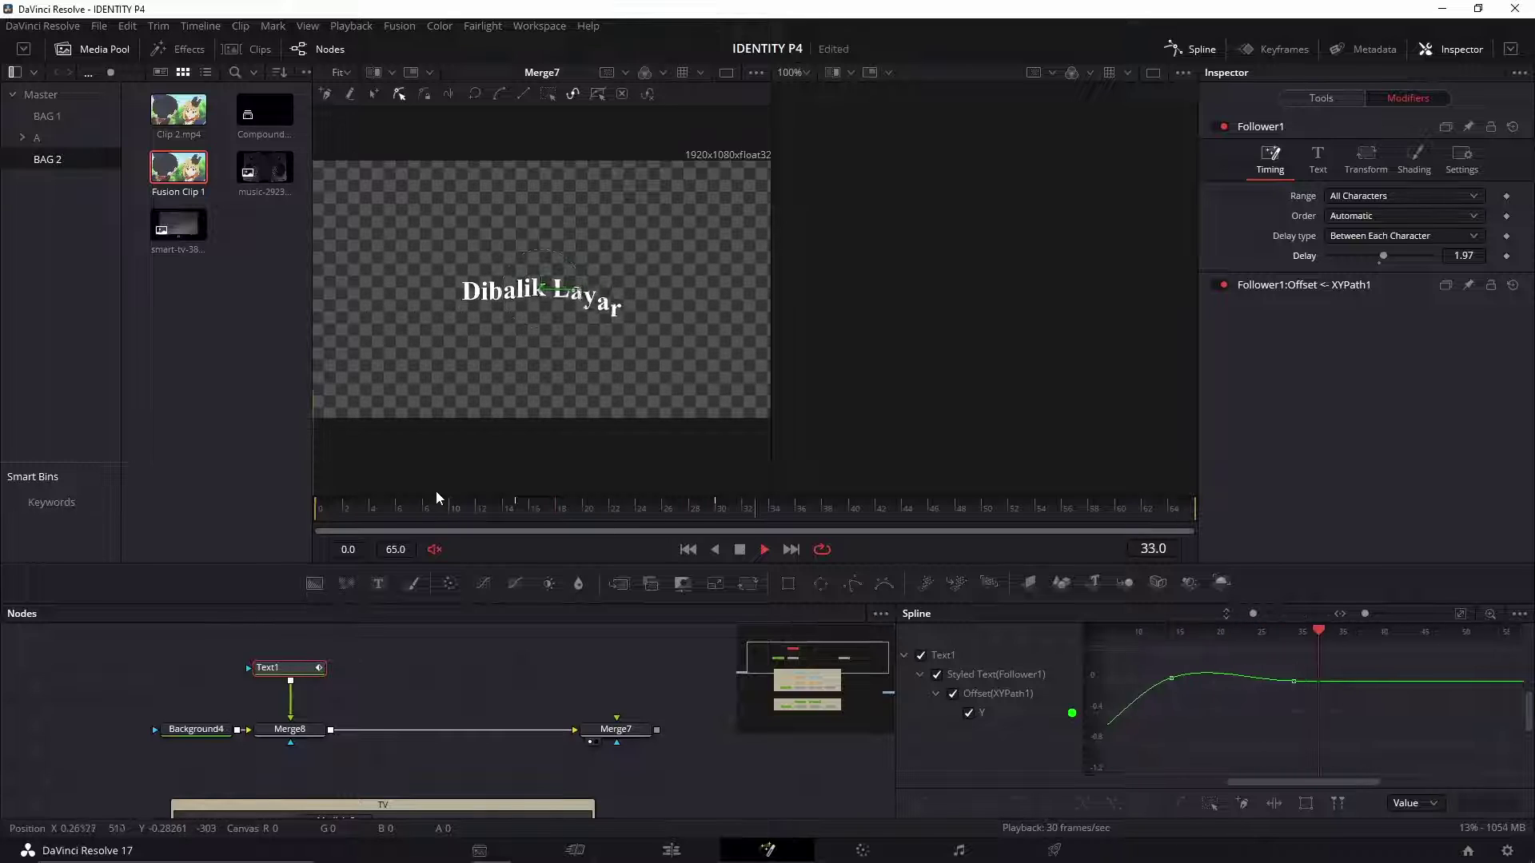
key(space)
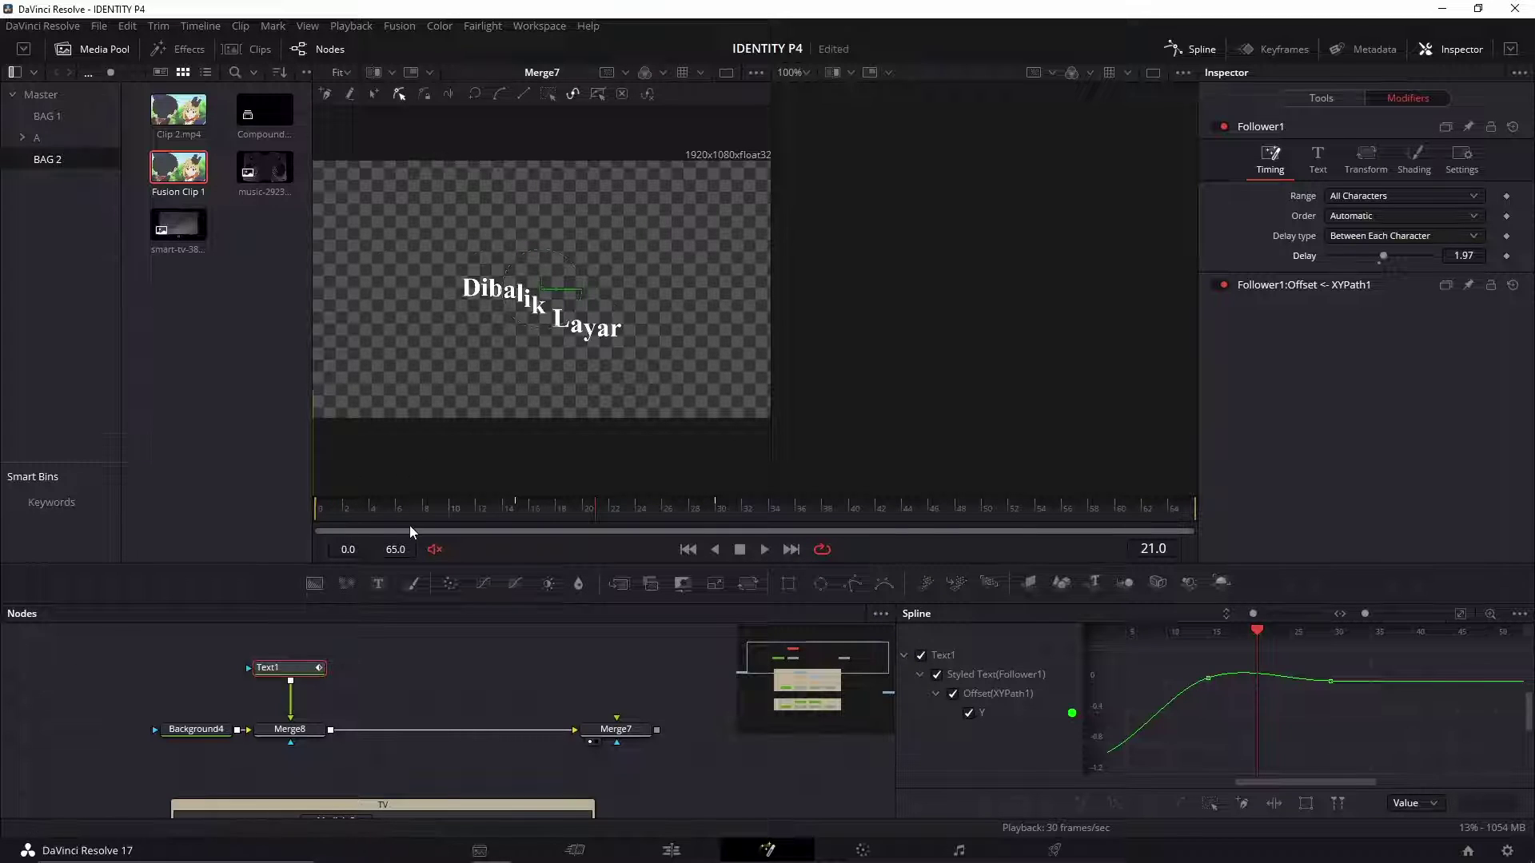
Step: Keyframe Follower1's shading Opacity at 1.0 on frame 30 and 0.0 on frame 0
click(1432, 165)
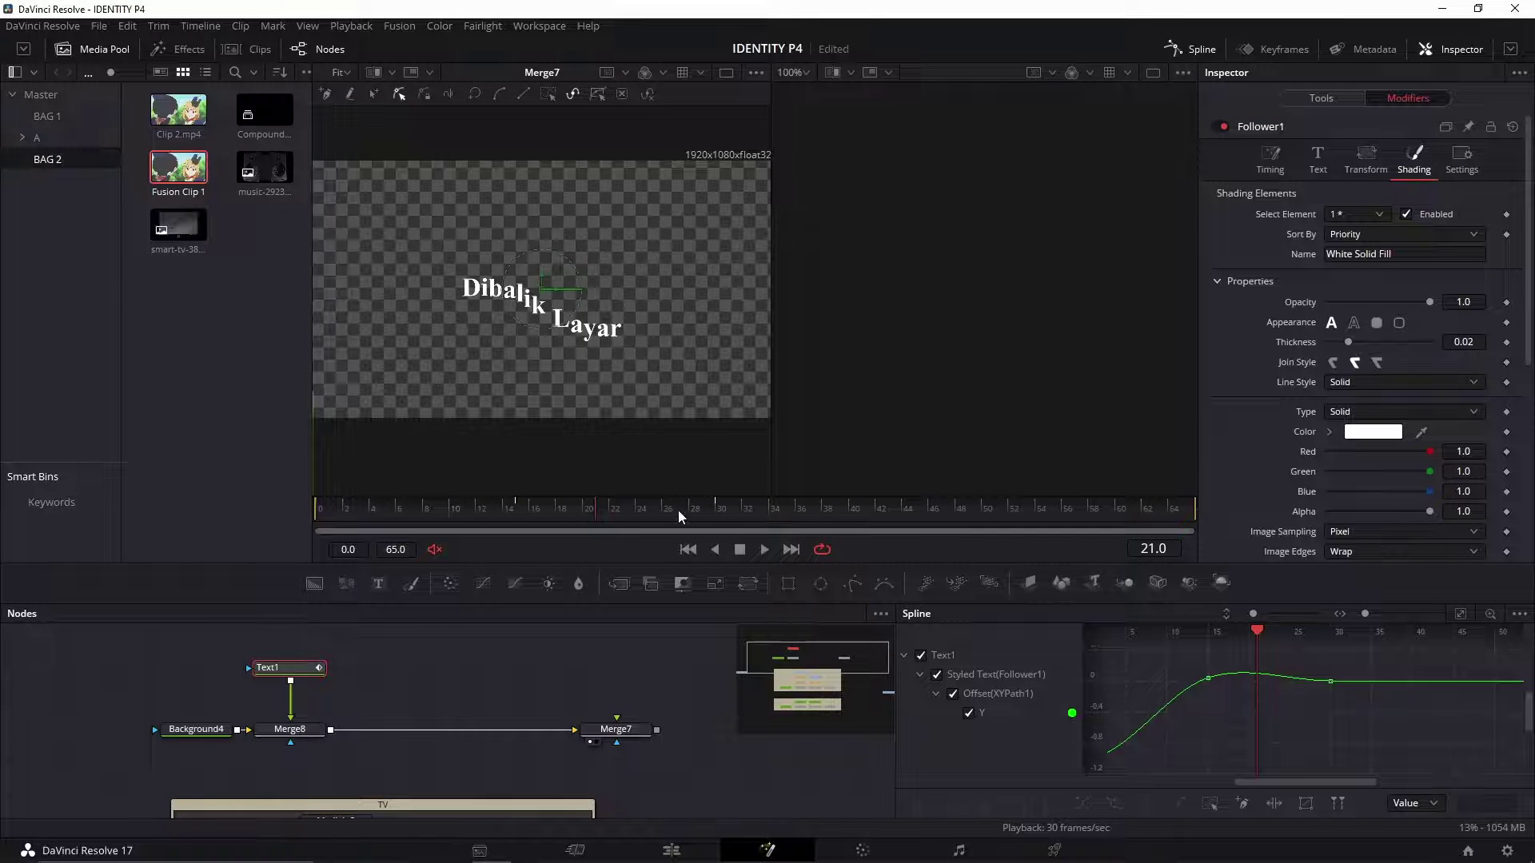
click(717, 513)
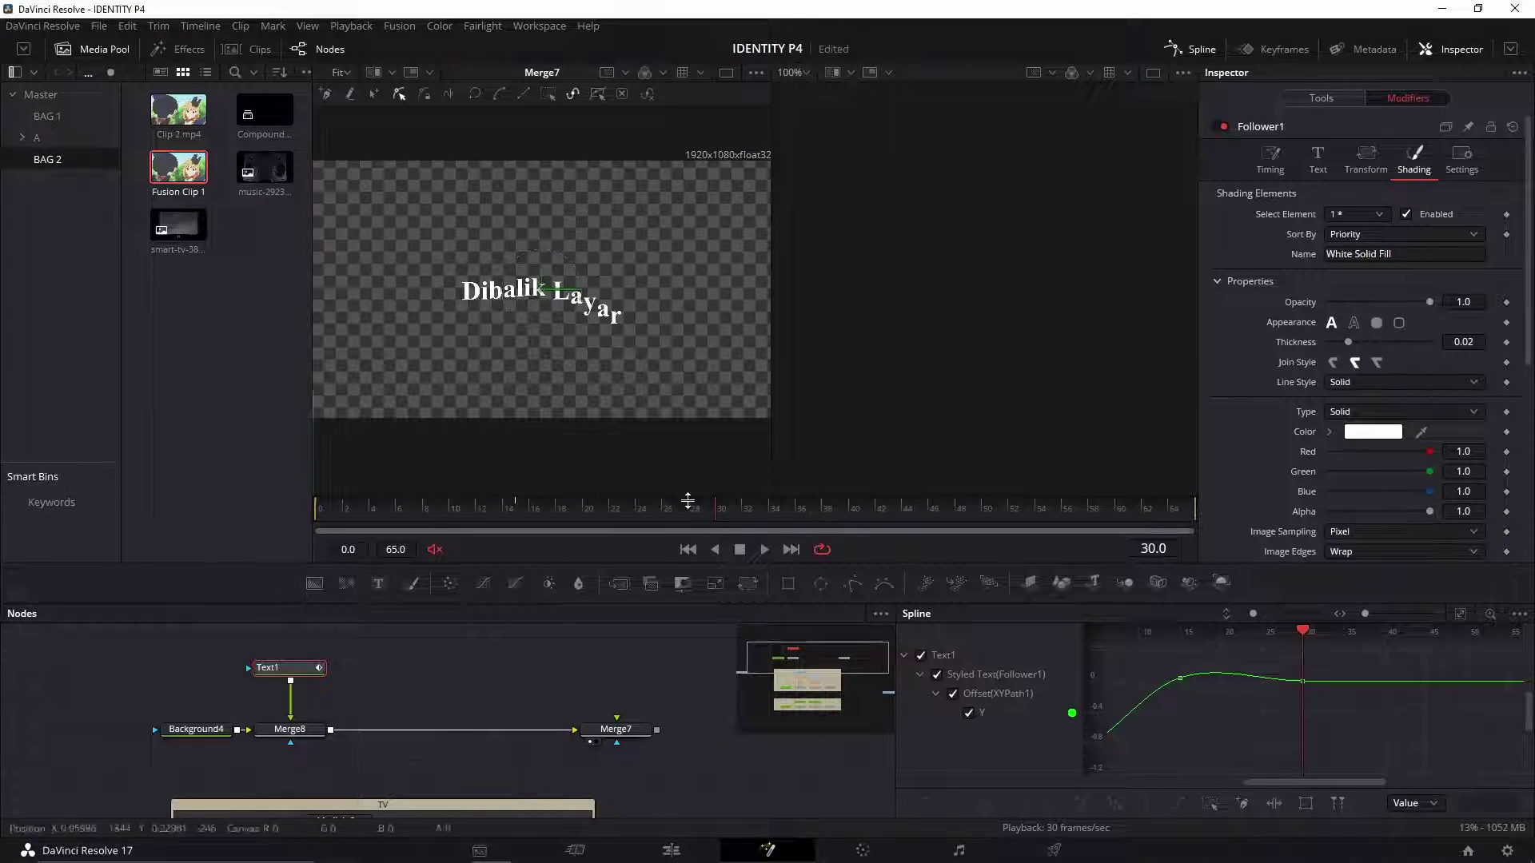
click(1506, 303)
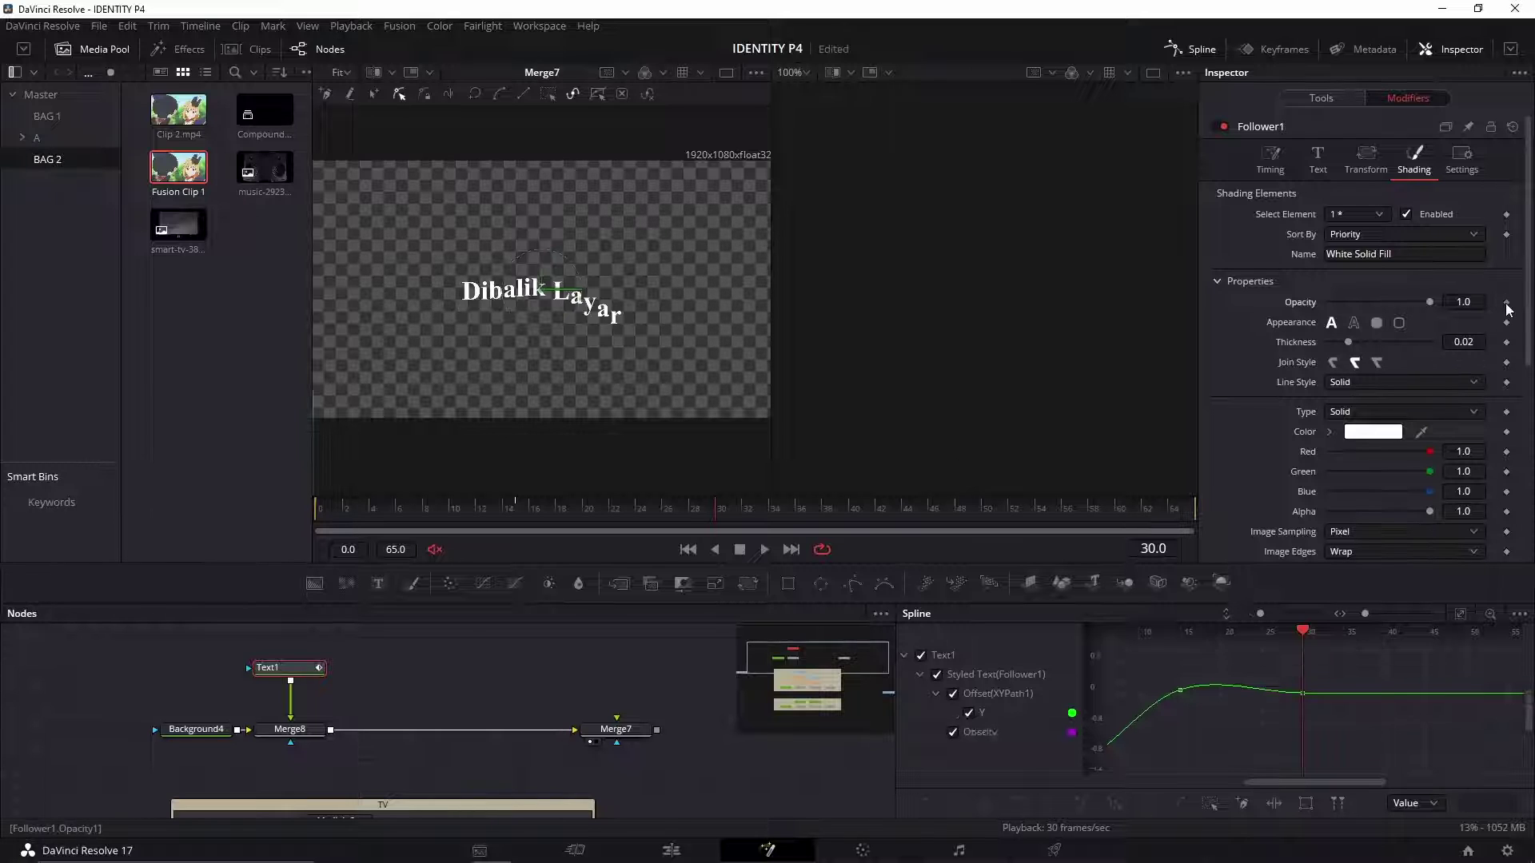
drag(351, 513, 284, 519)
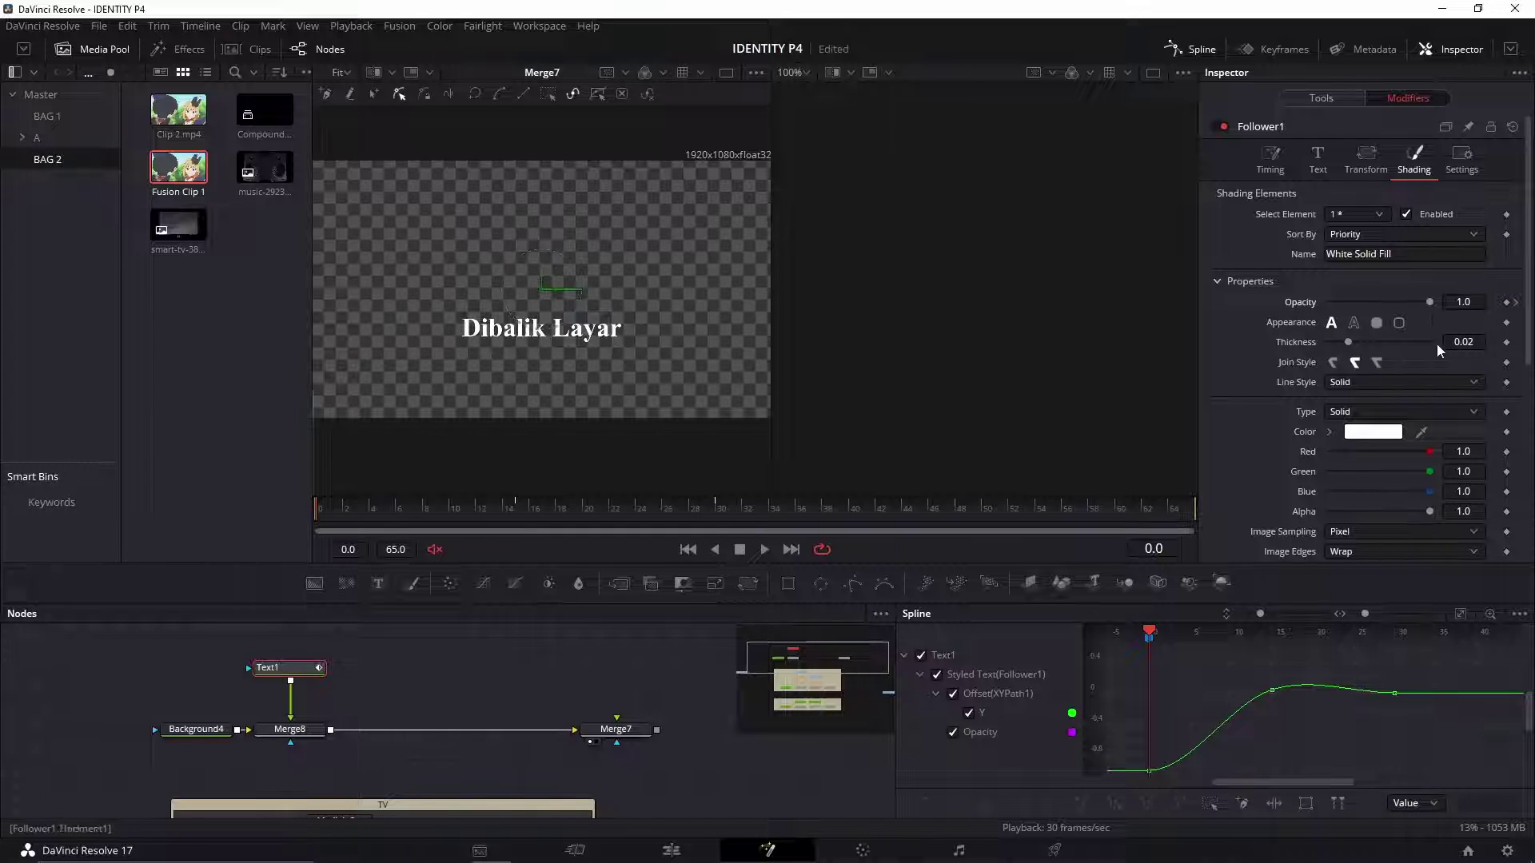
drag(1430, 303, 1239, 299)
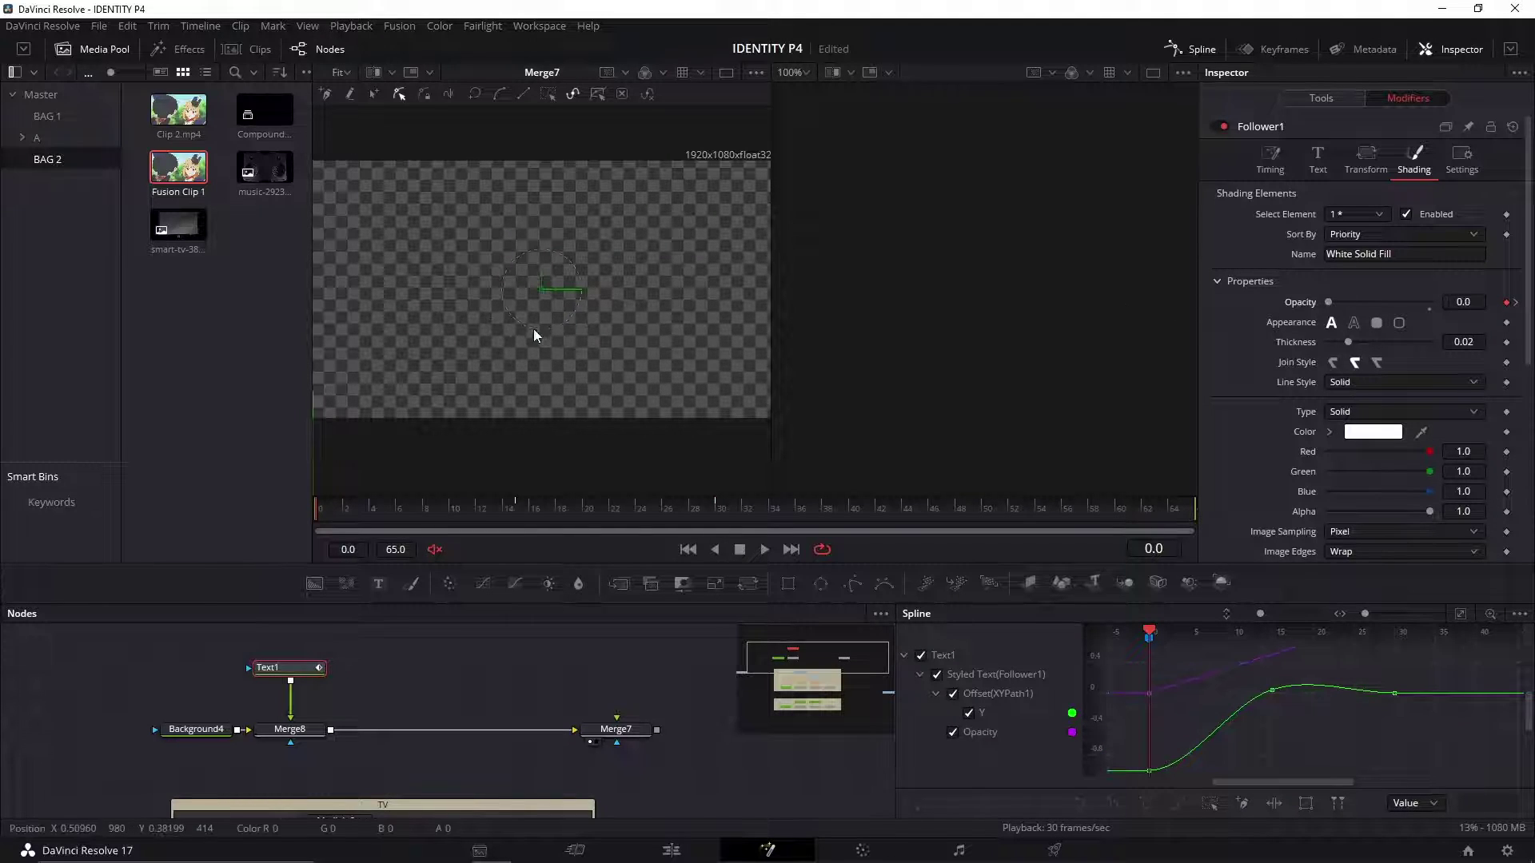
drag(1432, 725, 1412, 758)
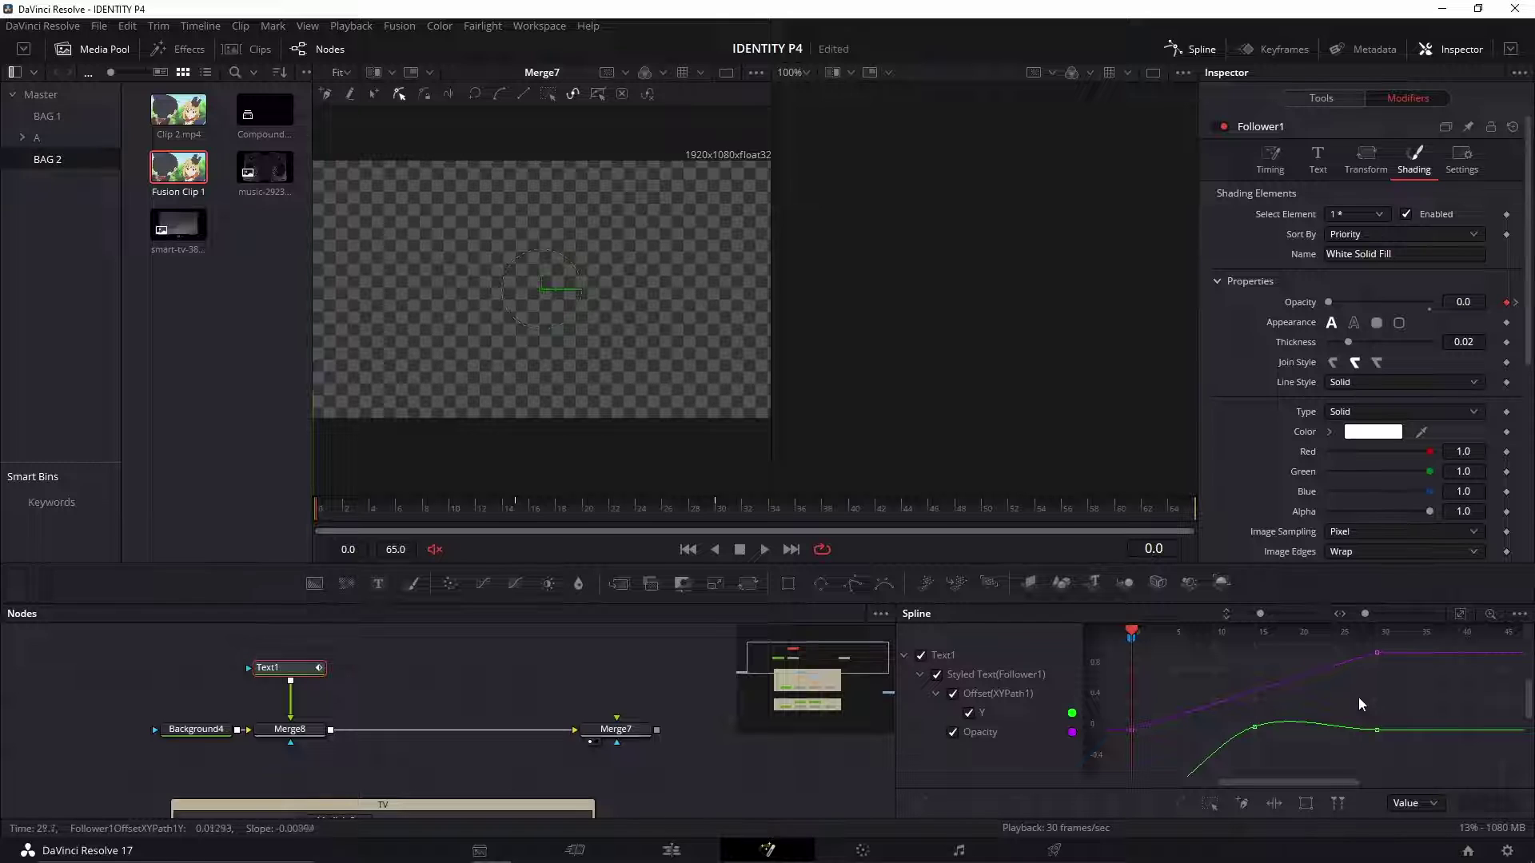
Step: Play back the Dibalik Layar text animation to check its timing
key(space)
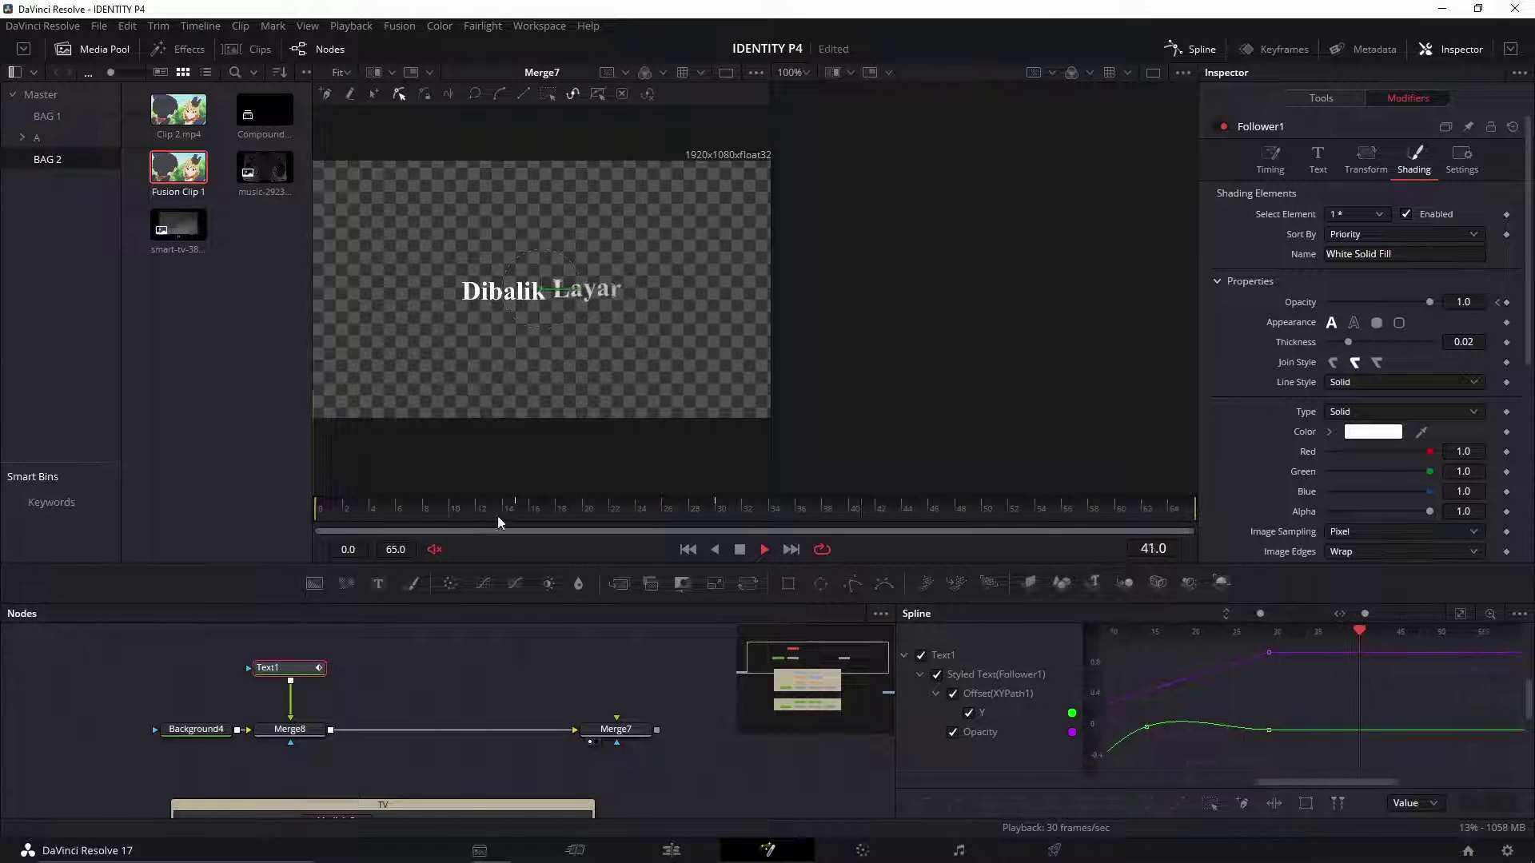
key(space)
key(space)
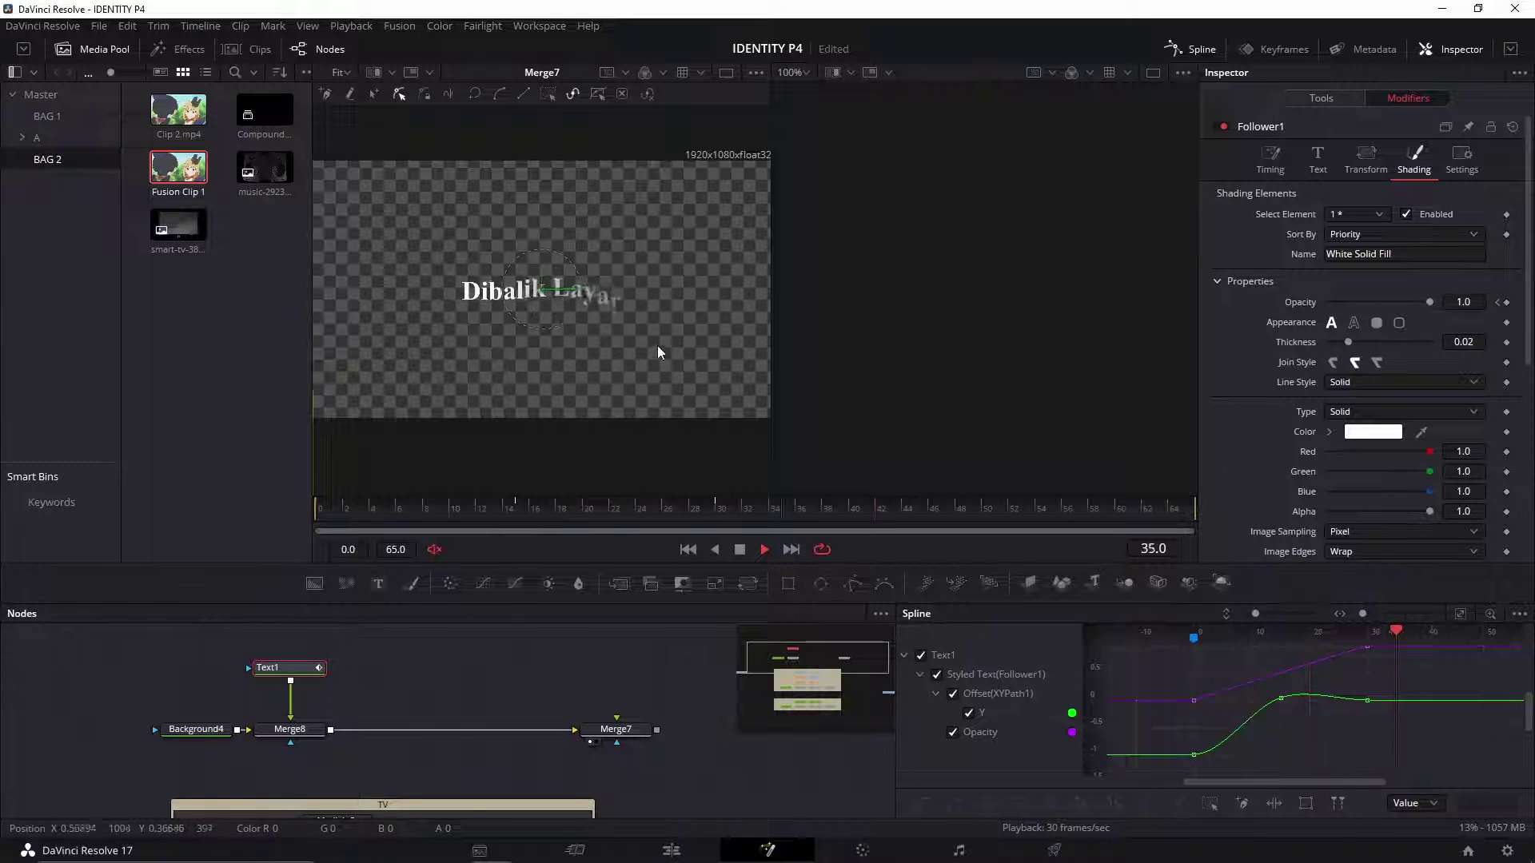
key(space)
Step: Time-stretch all of Text1's offset and opacity keyframes so the last ones fall at about frame 24
drag(1364, 662, 1134, 780)
drag(1317, 720, 1312, 710)
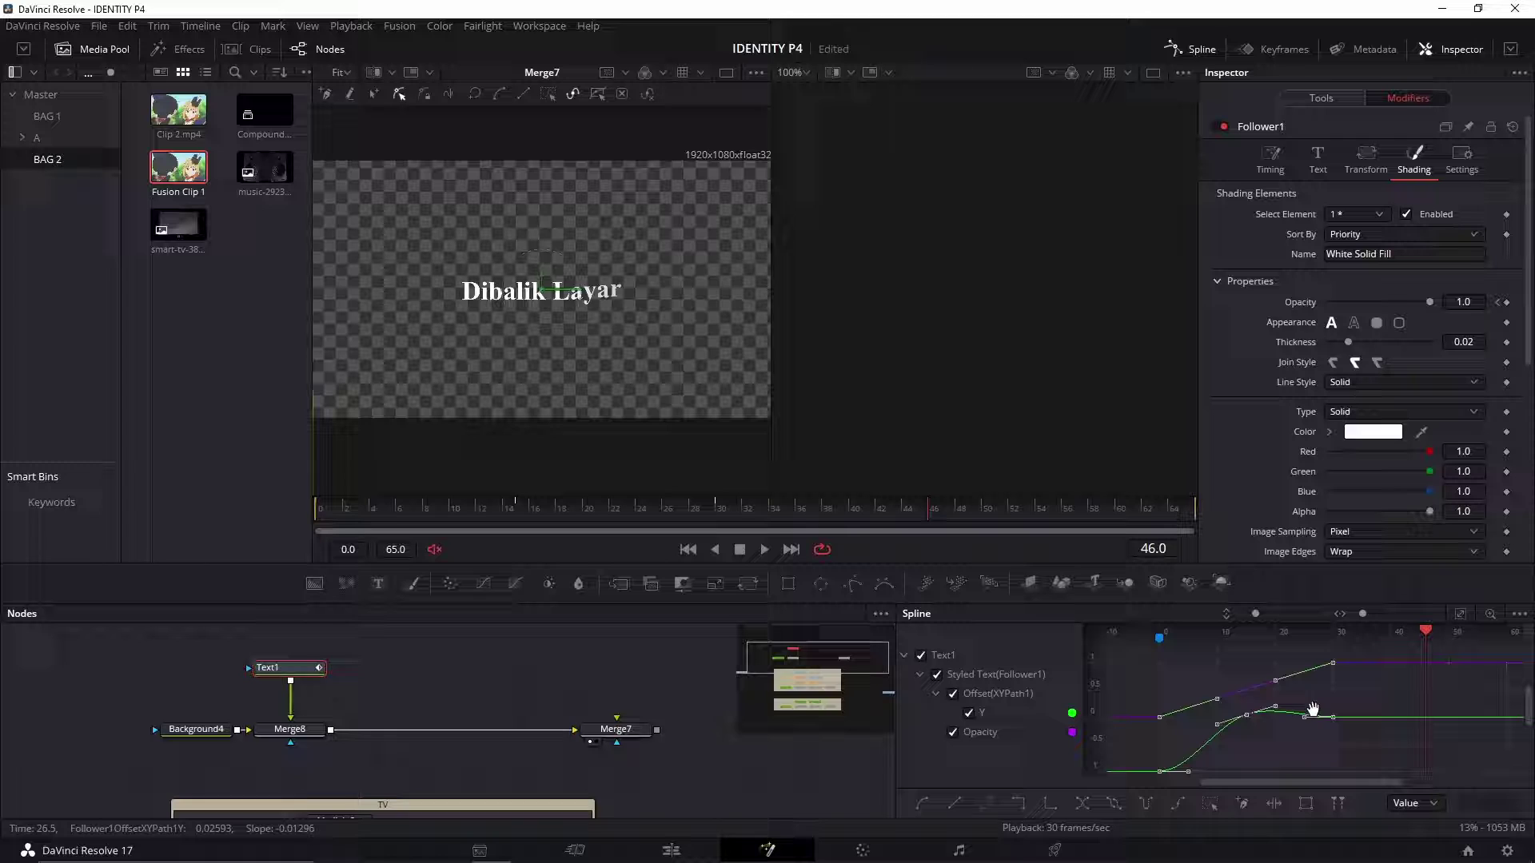
click(1276, 803)
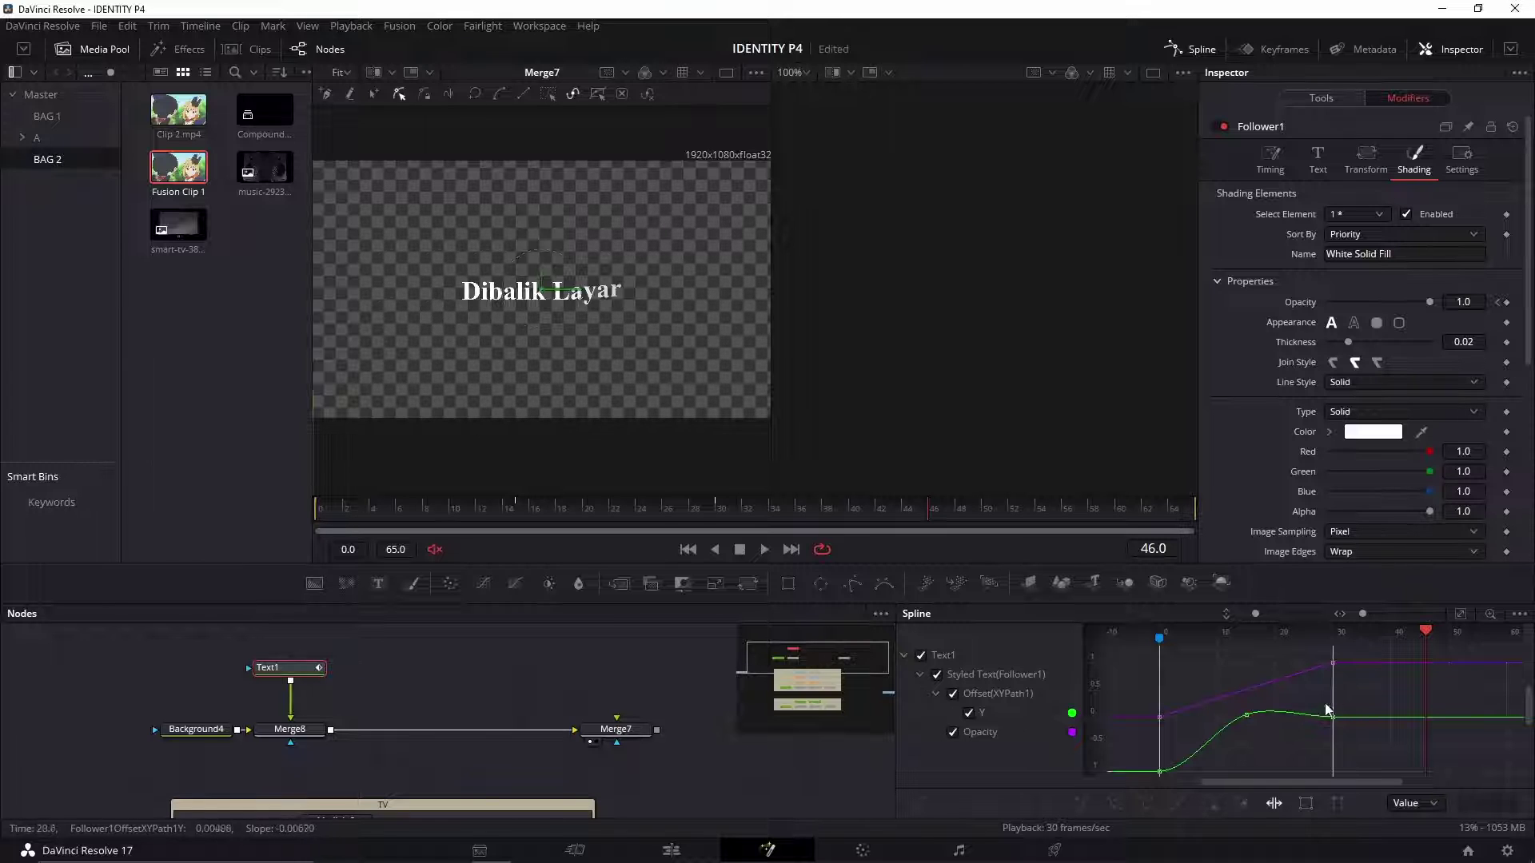
drag(1333, 692, 1299, 690)
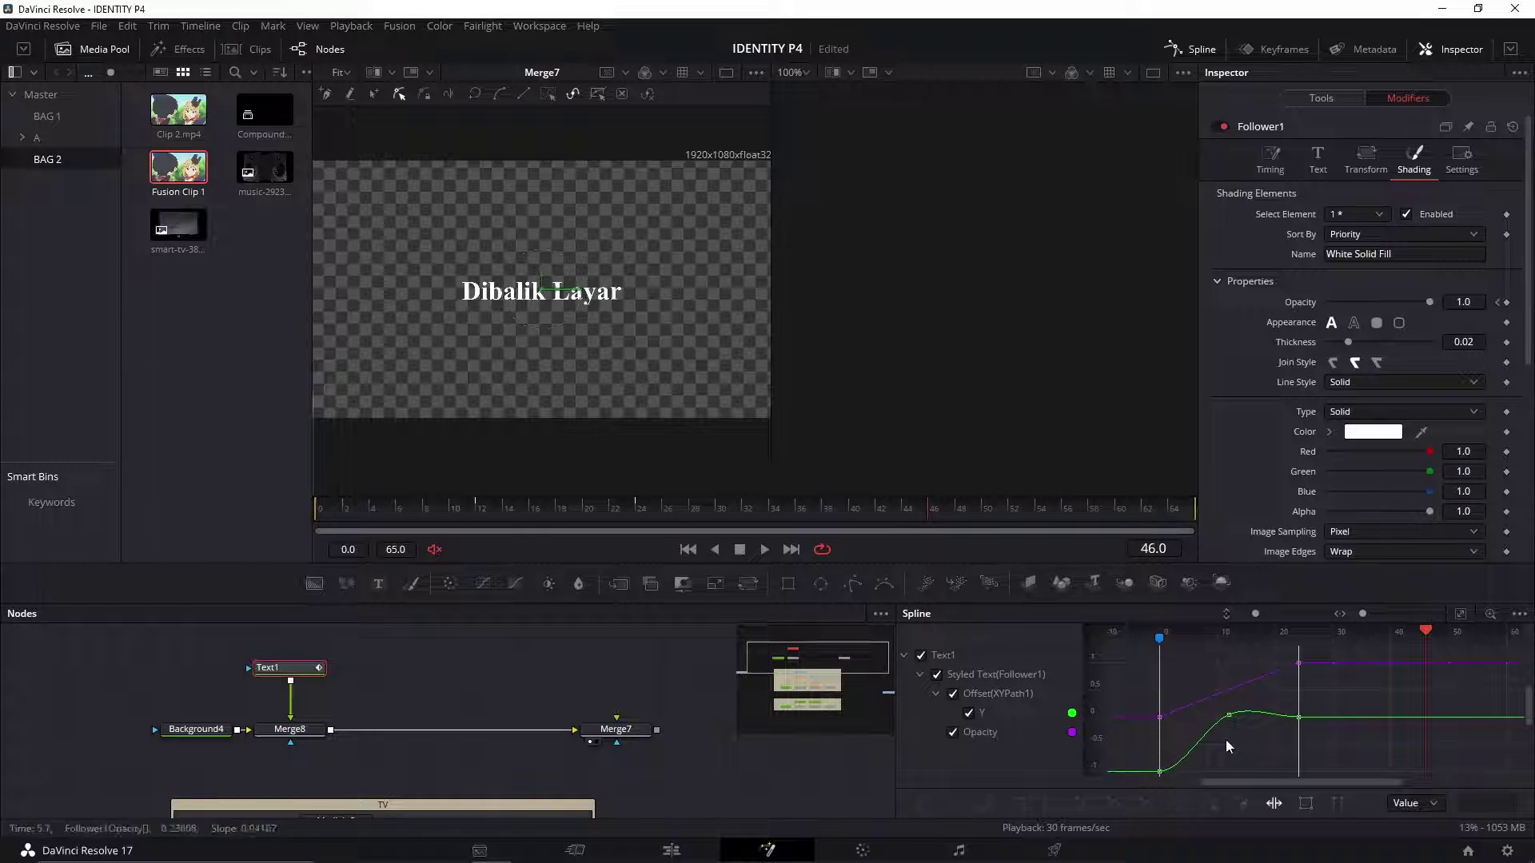
click(1274, 803)
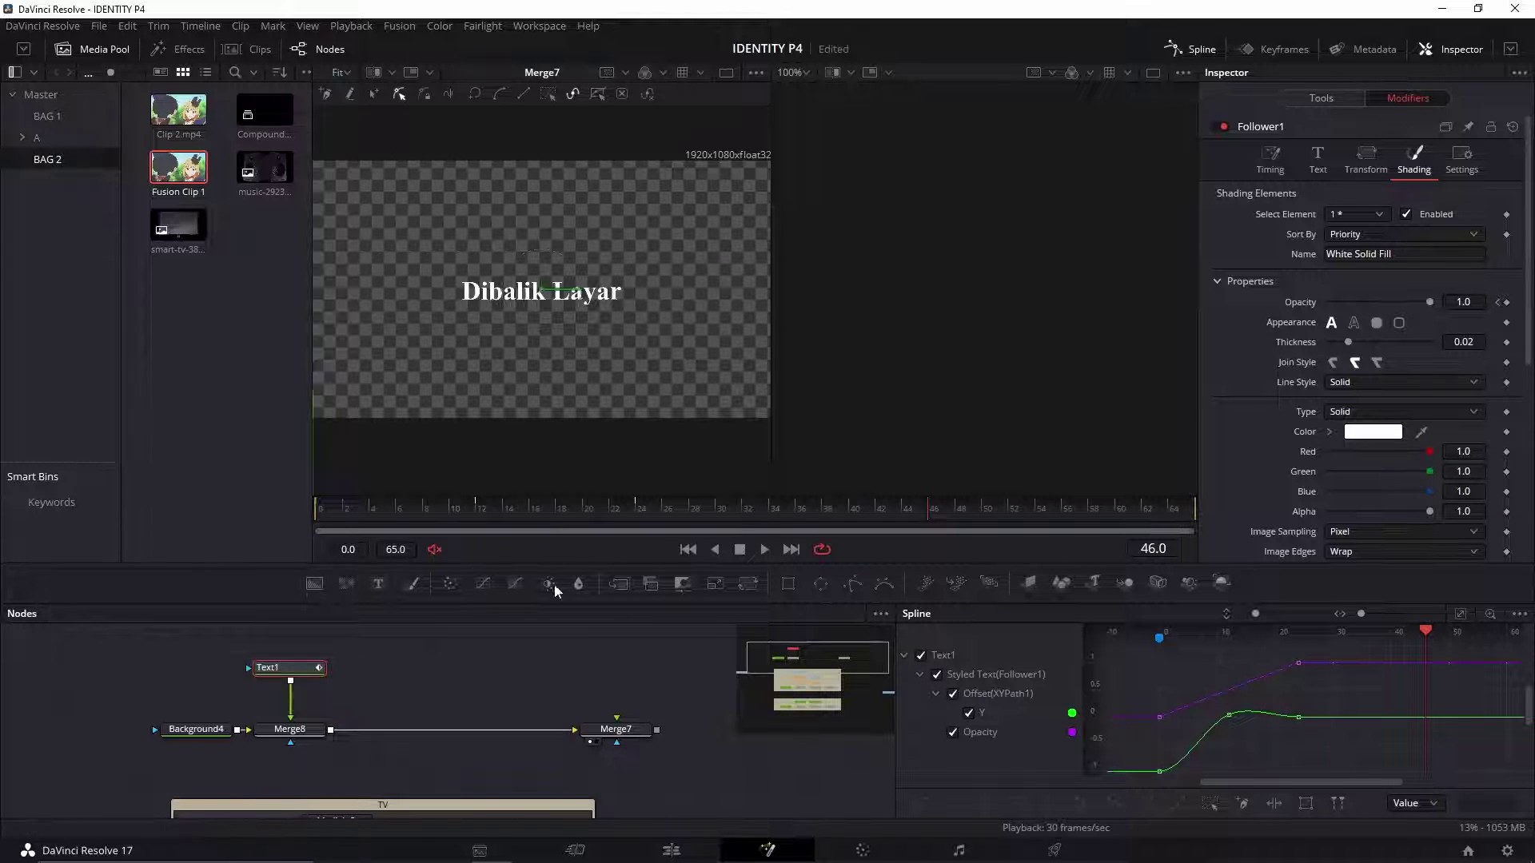
Step: Play back and scrub through the text animation to review the shortened keyframe timing
key(space)
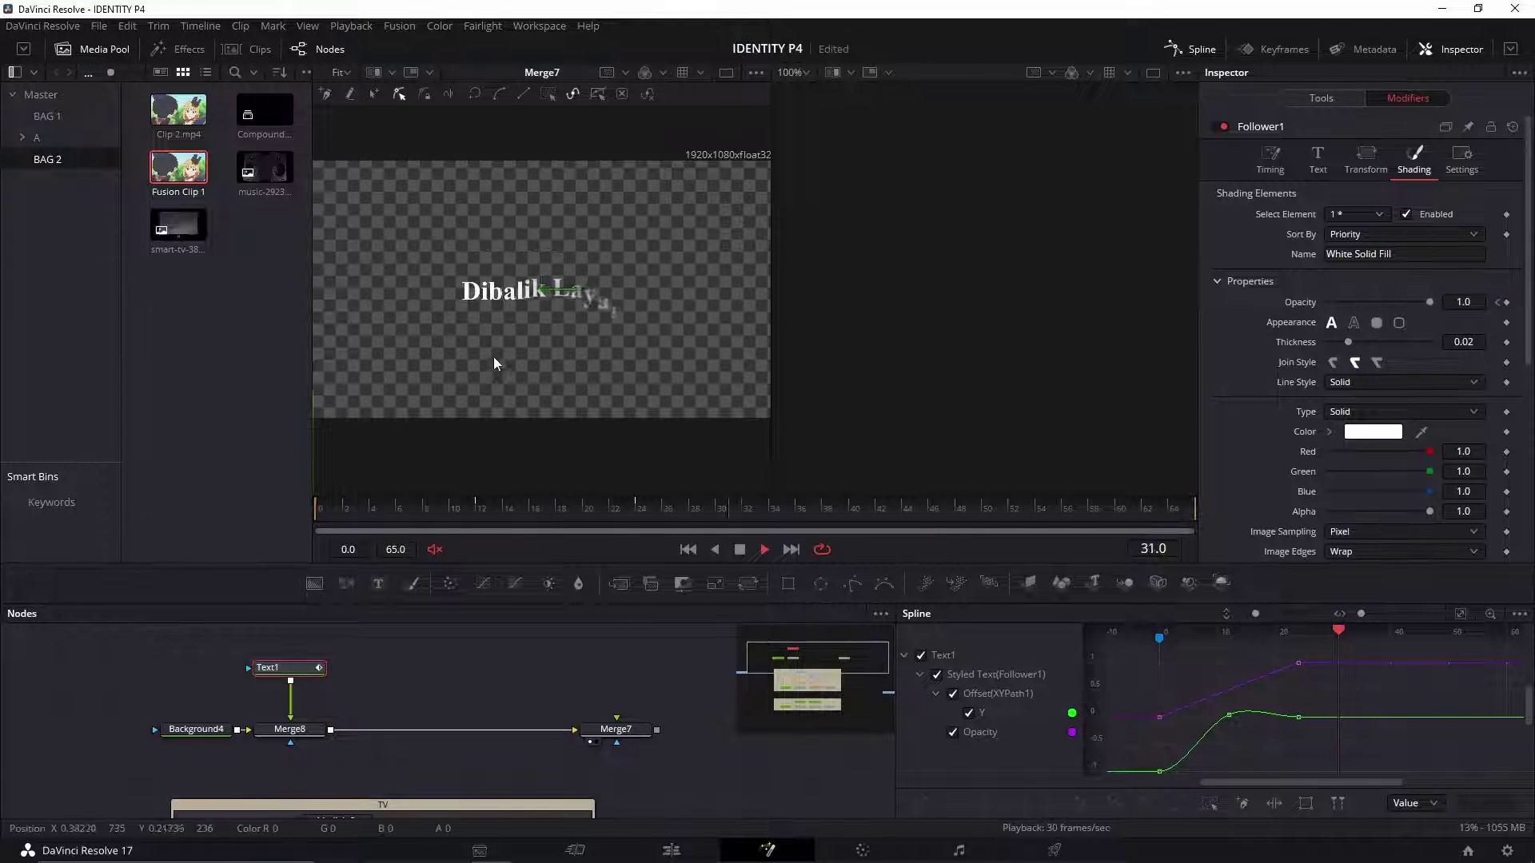
key(space)
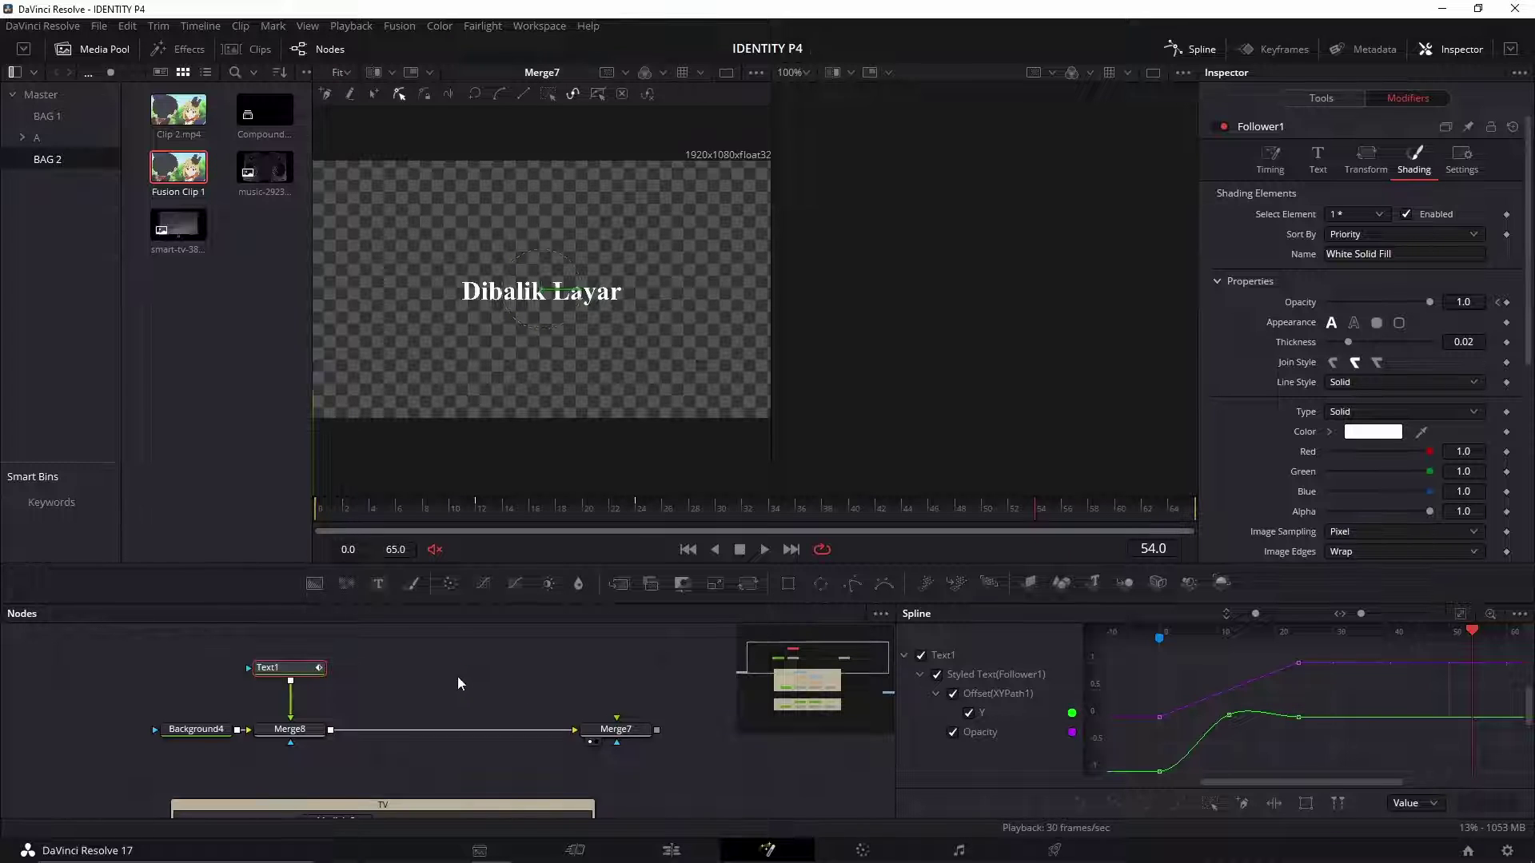
click(370, 509)
drag(370, 508, 788, 522)
Step: Move Merge7 next to Merge8 and enclose the Text1, Background4, Merge8 and Merge7 nodes in an Underlay
drag(595, 732, 414, 697)
click(267, 668)
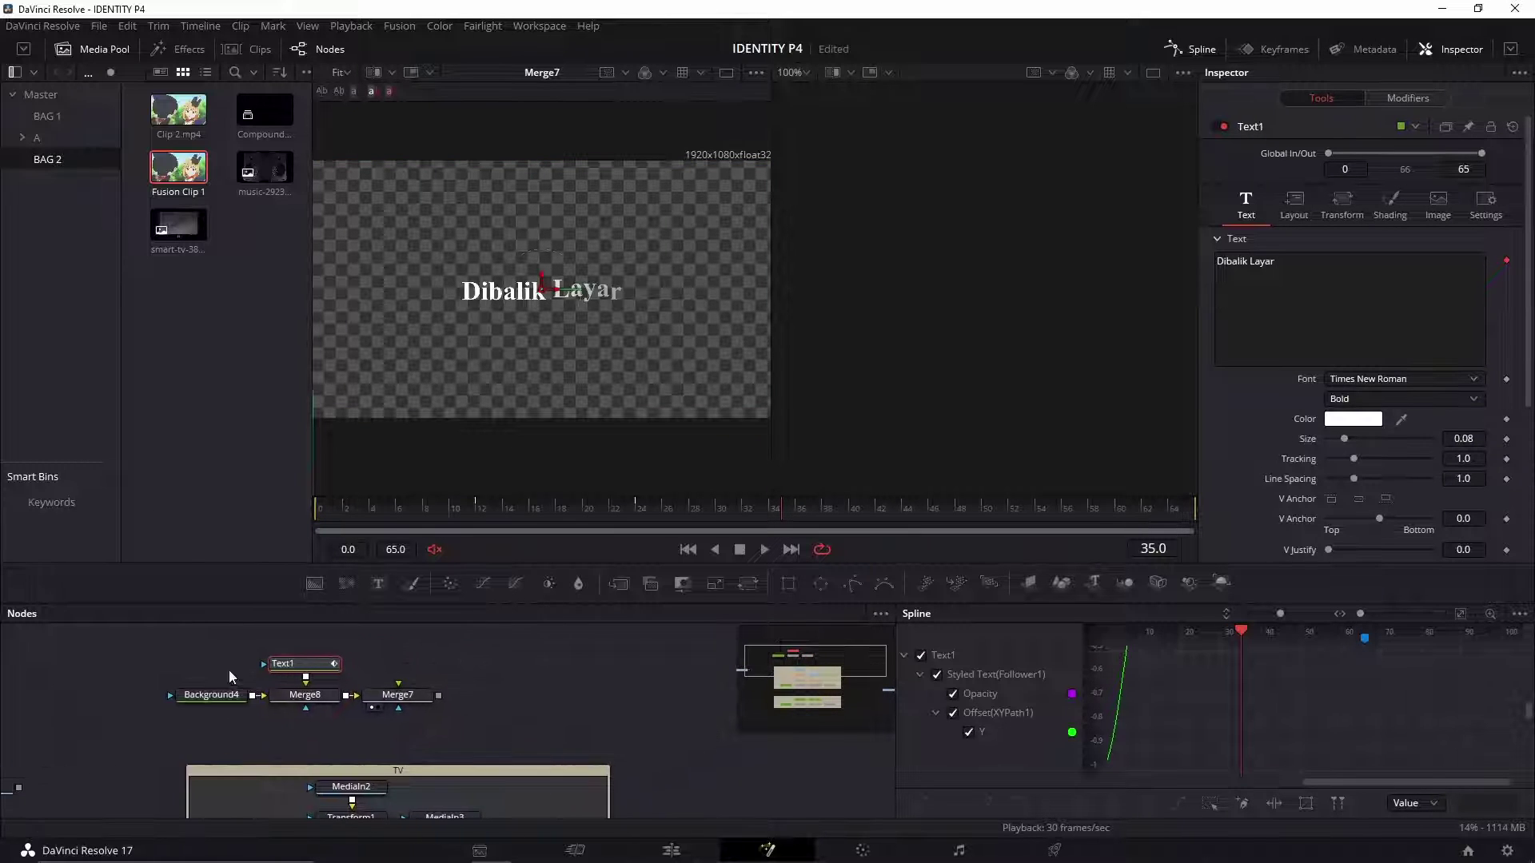
drag(134, 654, 542, 738)
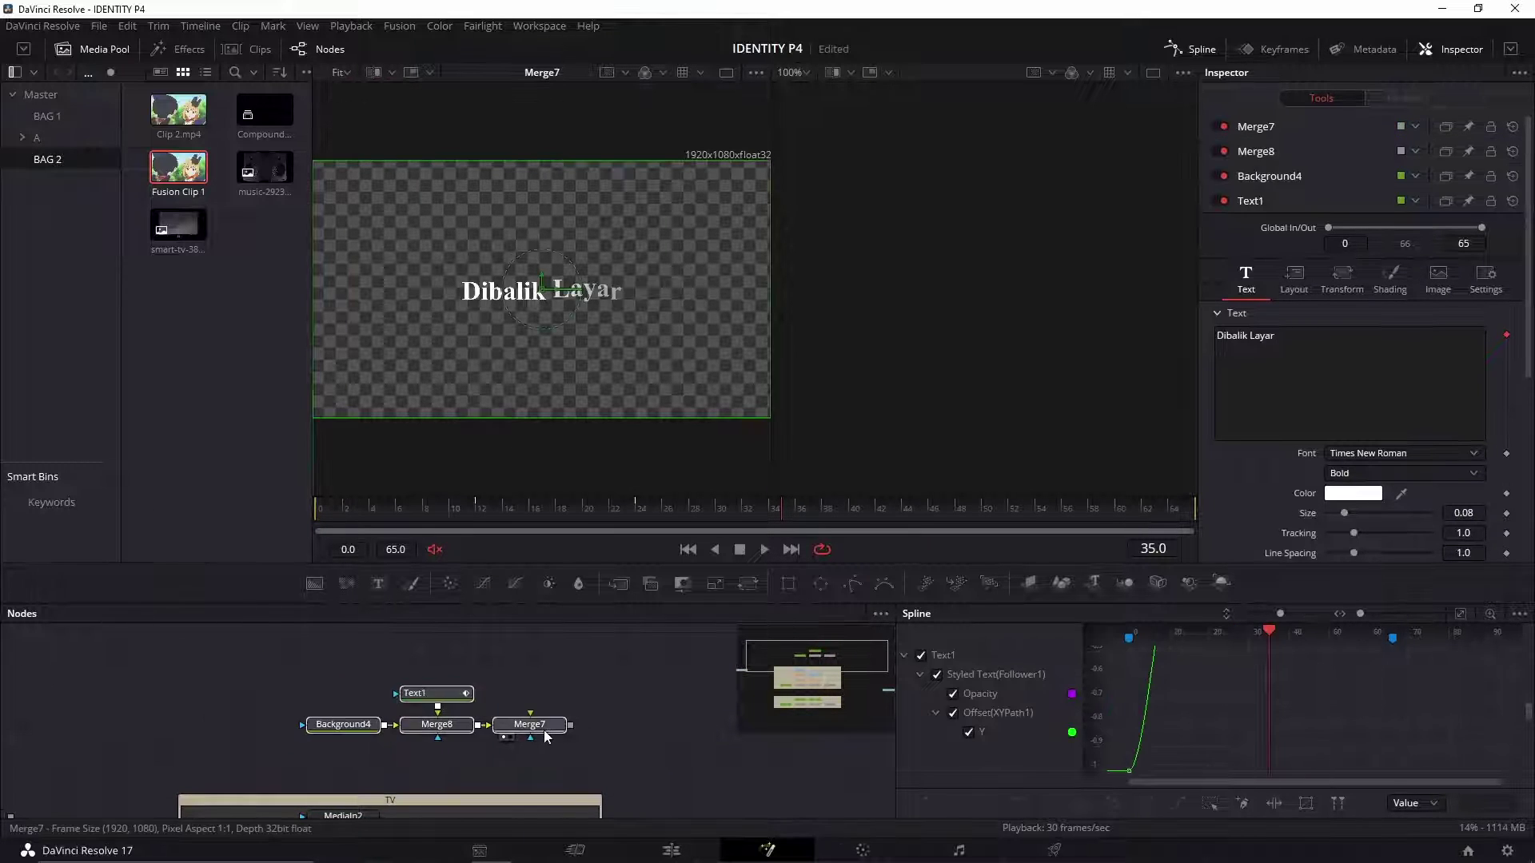
drag(272, 662, 587, 743)
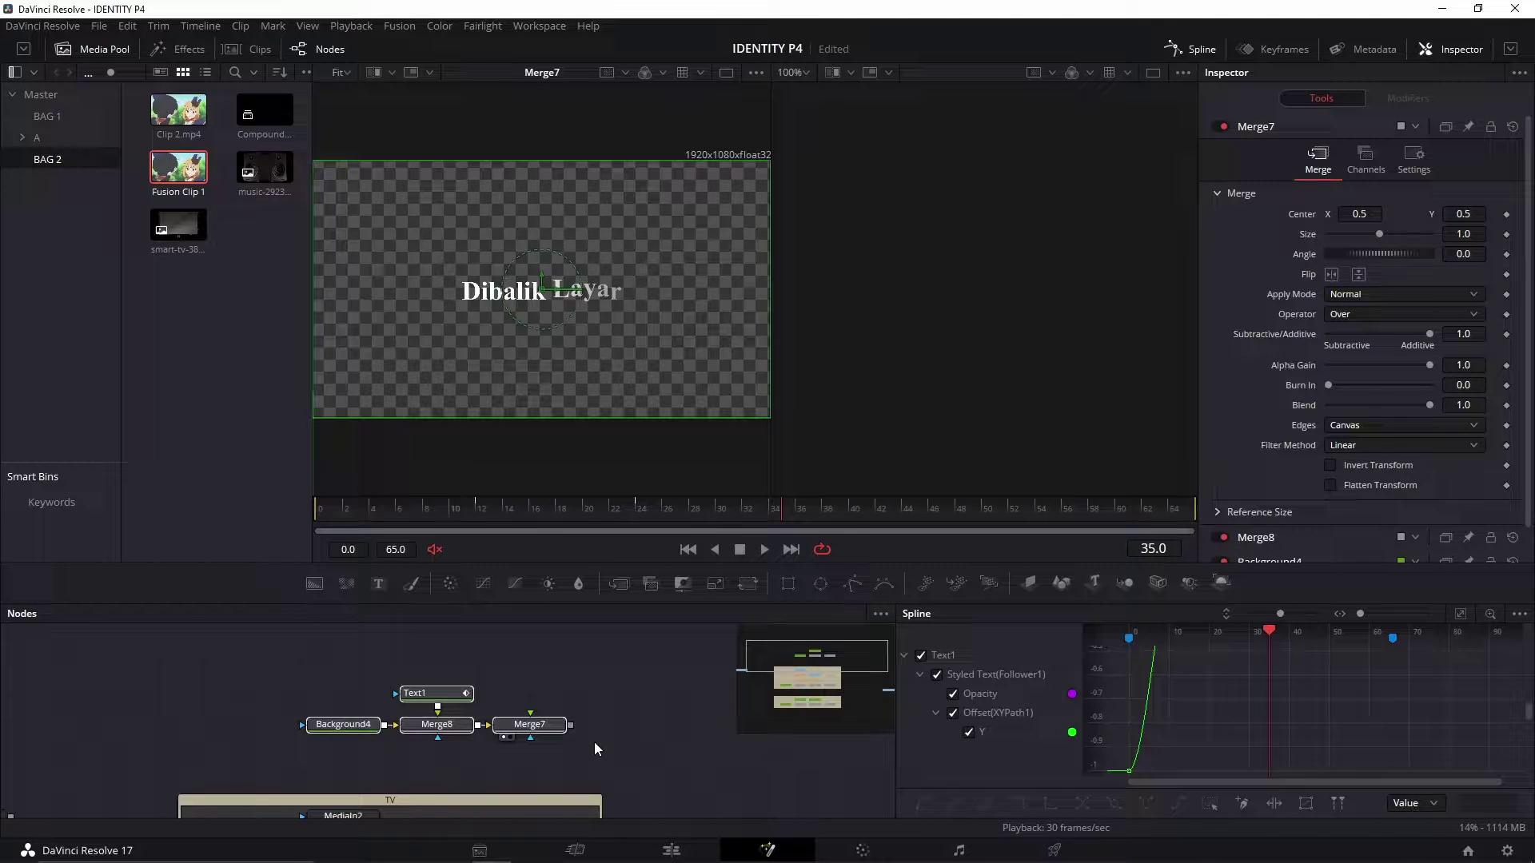
key(shift+space)
text(und)
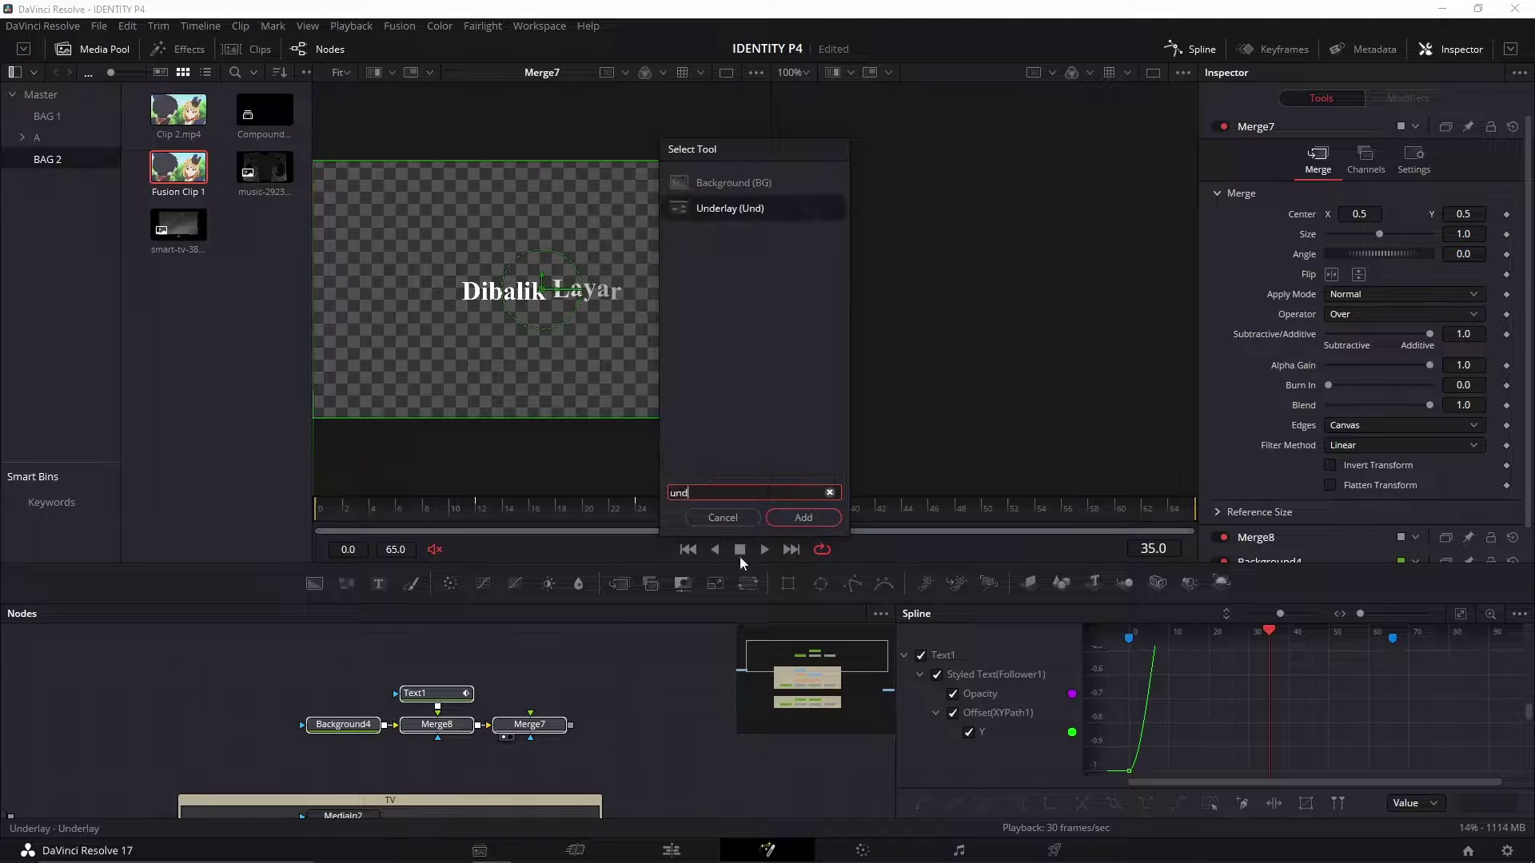
click(806, 517)
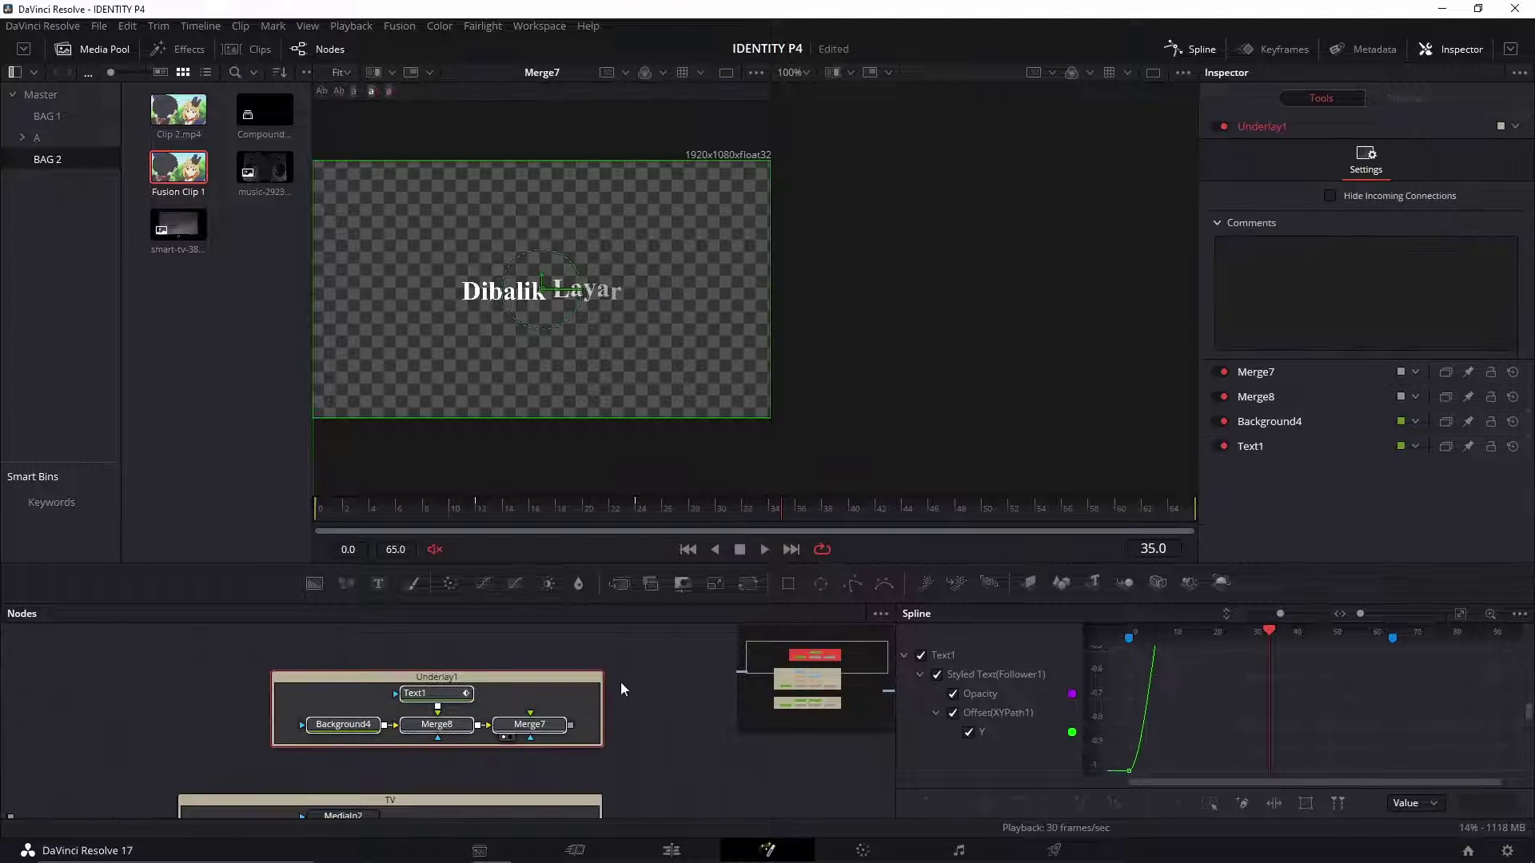
Step: Rename the new underlay around the text nodes as Text
click(460, 678)
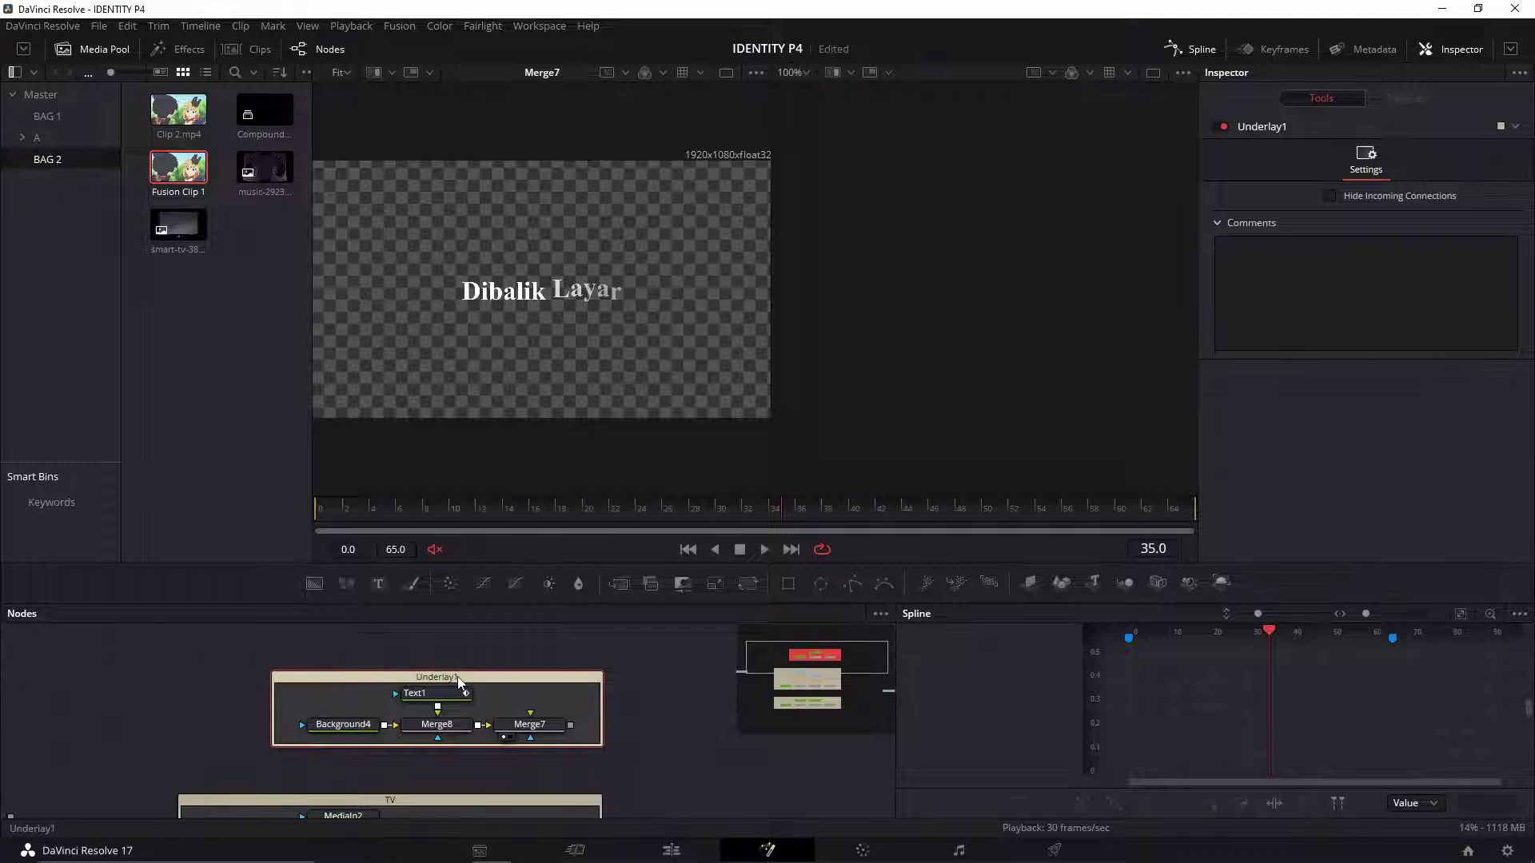
key(F2)
text(Text)
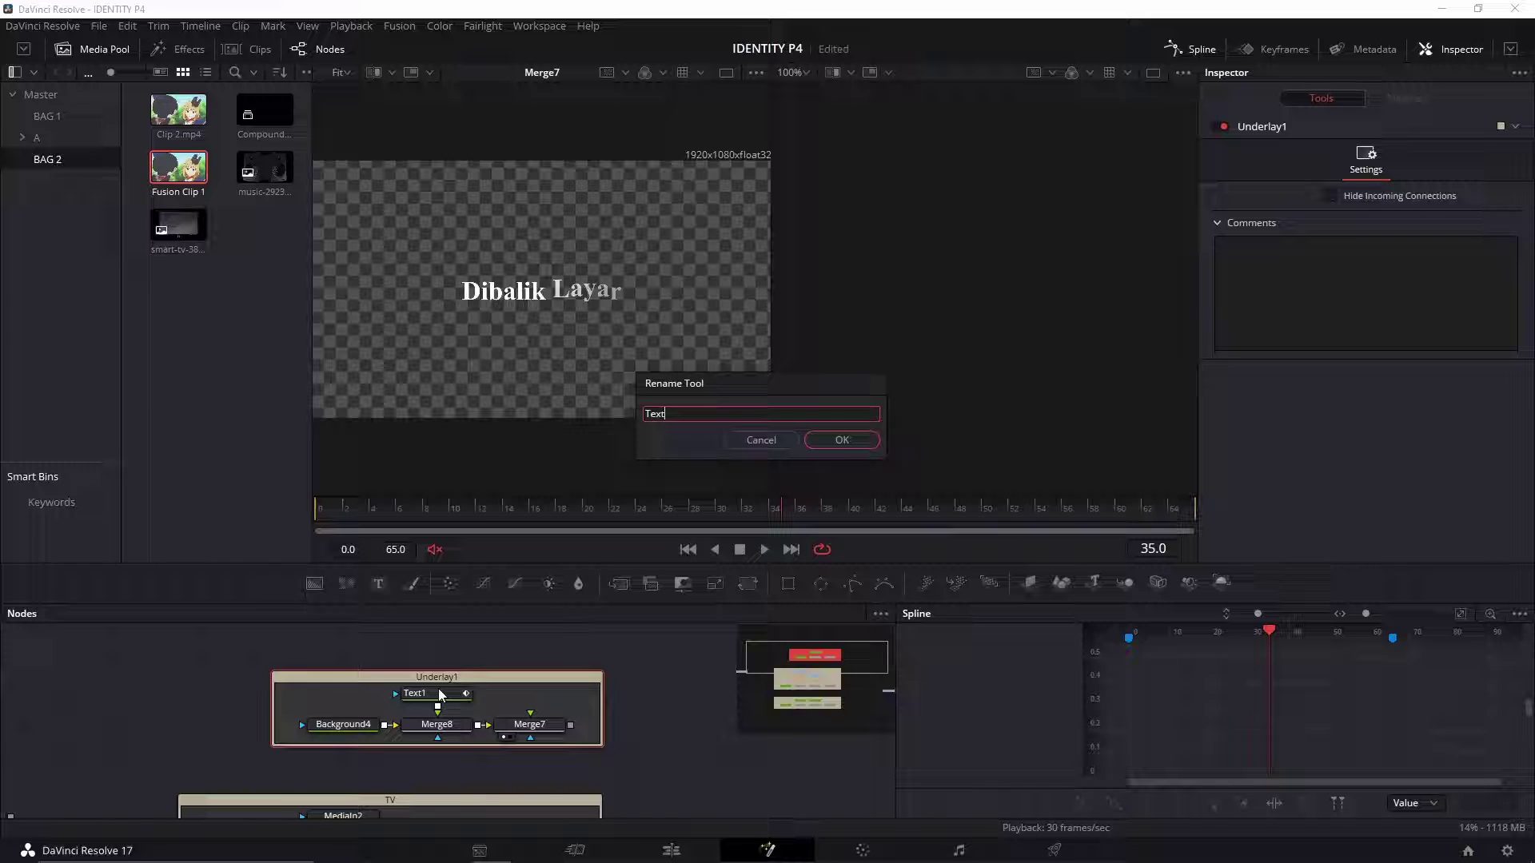
key(Return)
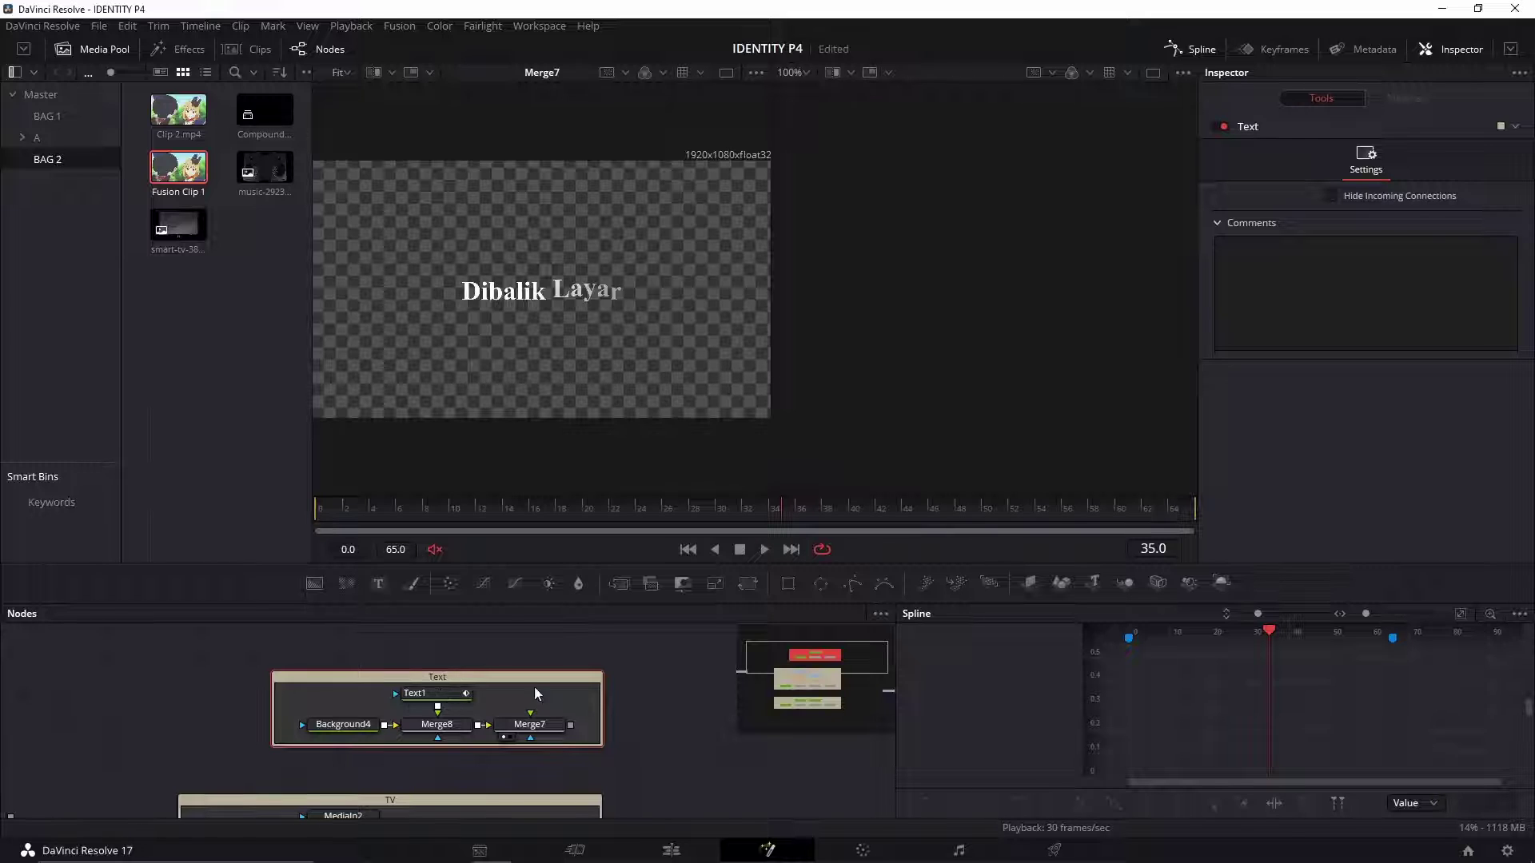
click(644, 708)
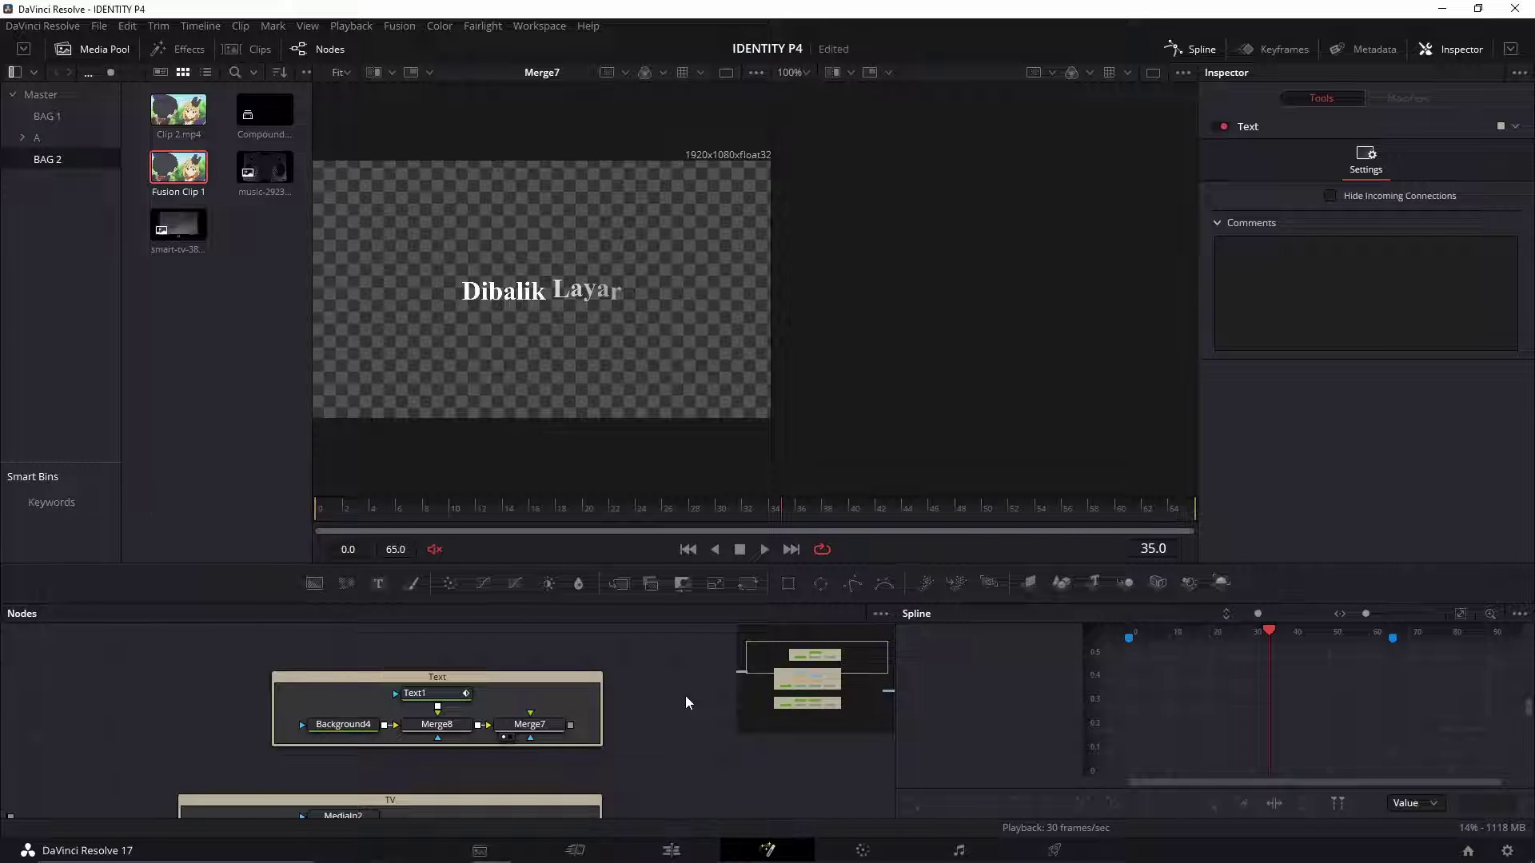
Step: Add a Background node feeding a new, viewed Merge node above the Text group and set the background's alpha to 0
drag(646, 703, 636, 754)
drag(614, 666, 612, 704)
drag(314, 587, 280, 696)
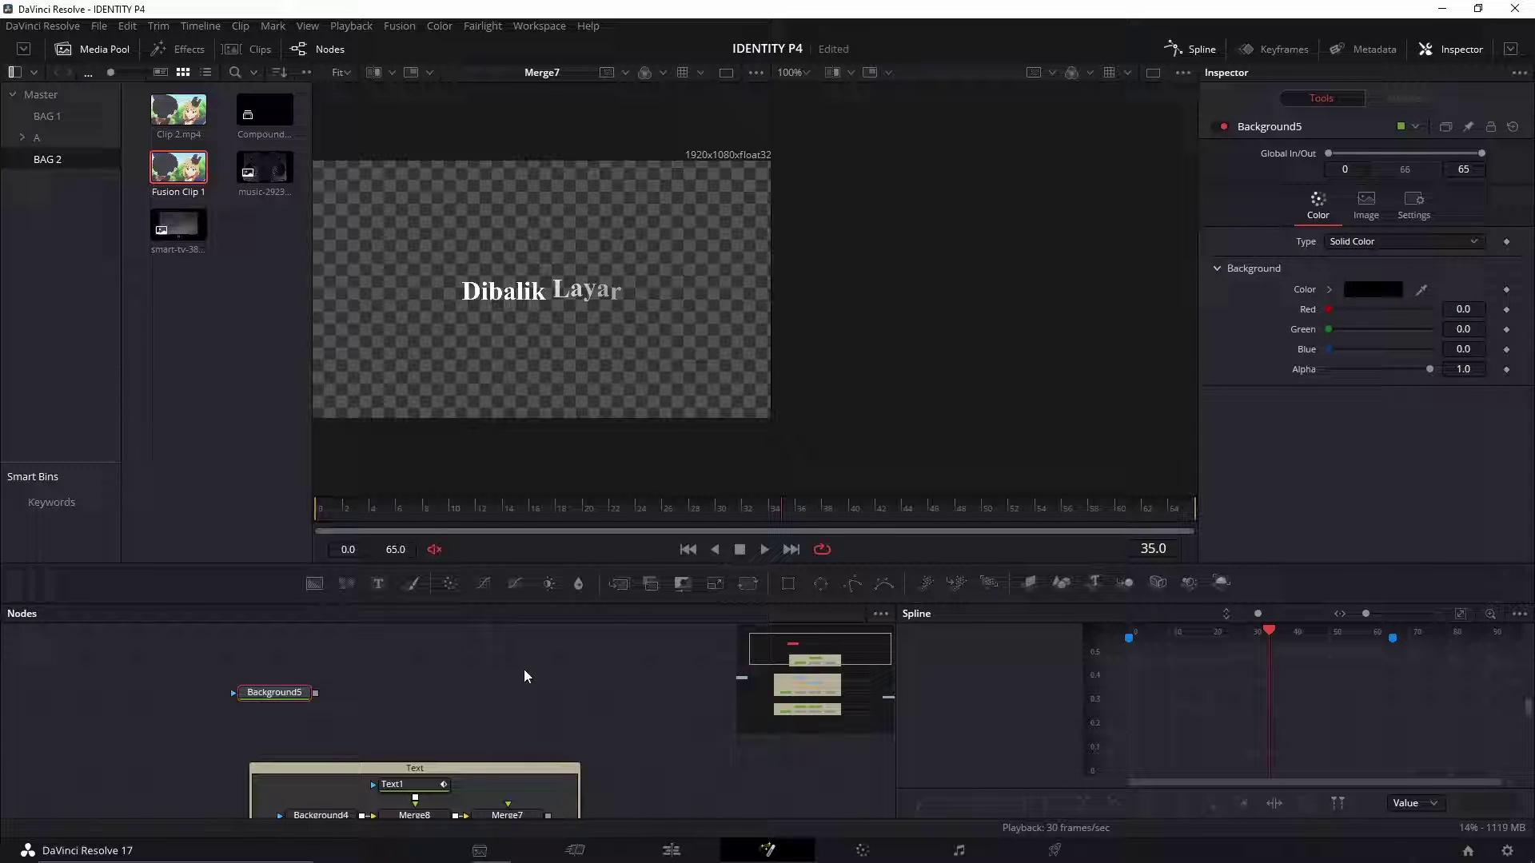
click(620, 584)
drag(416, 693, 631, 444)
drag(469, 681, 455, 712)
click(284, 724)
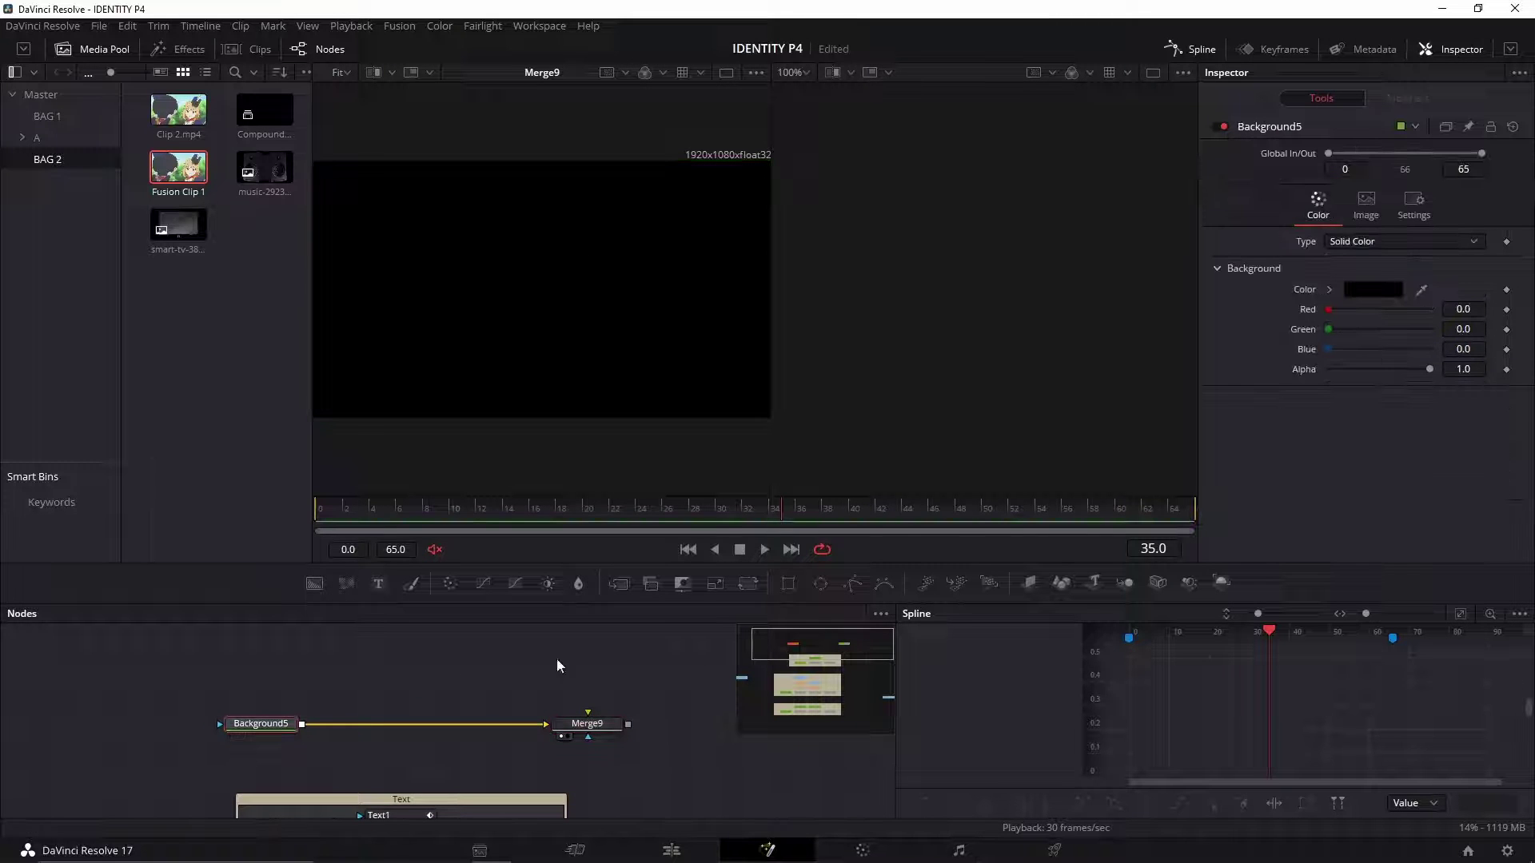
drag(1428, 369, 1328, 372)
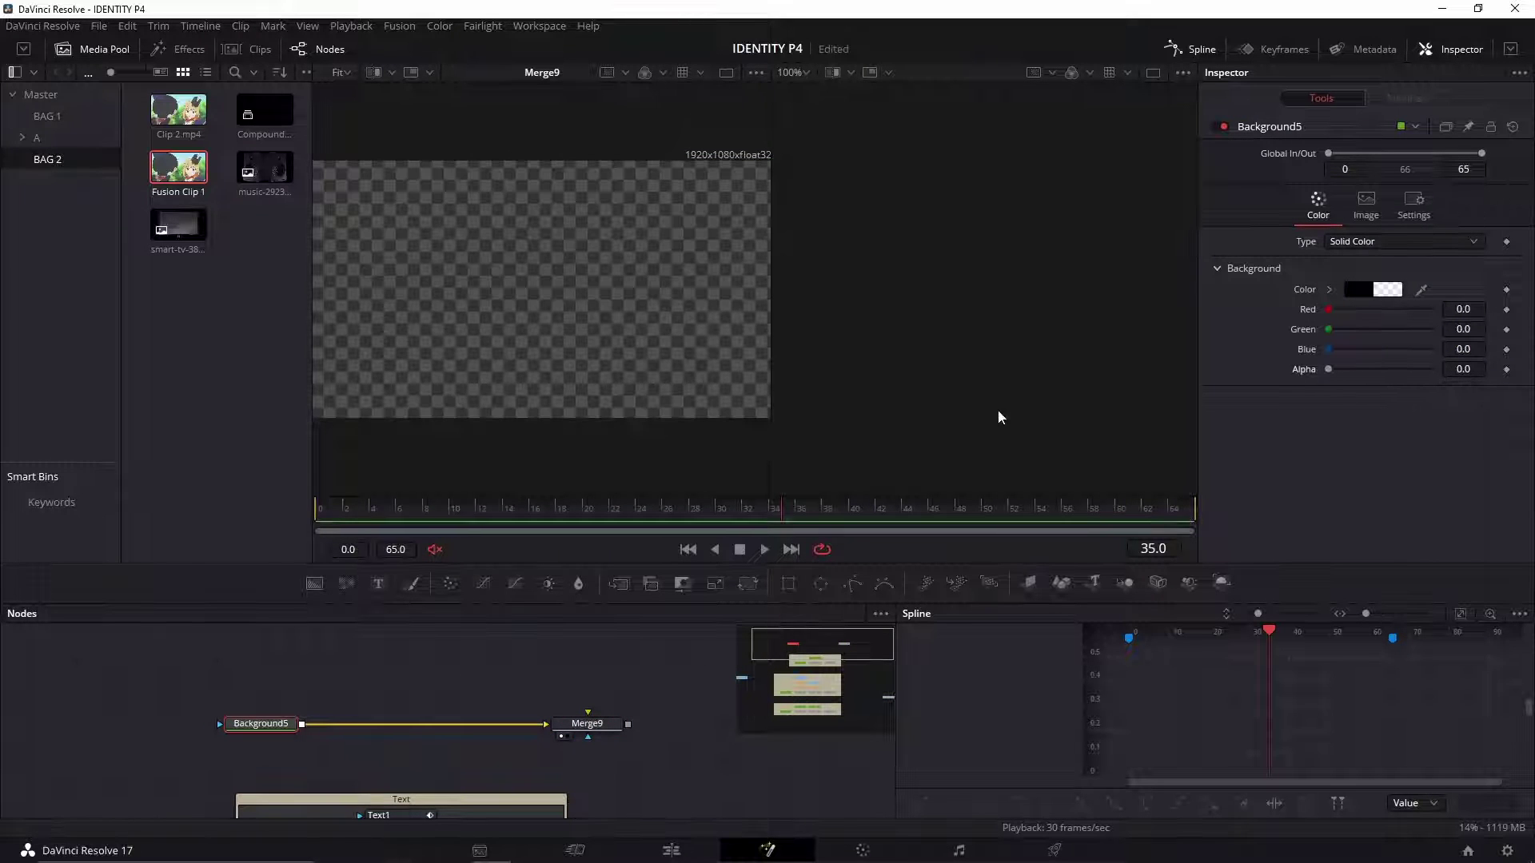
Step: Merge the music-2923447.png speaker image over the new background and scale it to 0.719 with a Transform node
drag(275, 178, 318, 739)
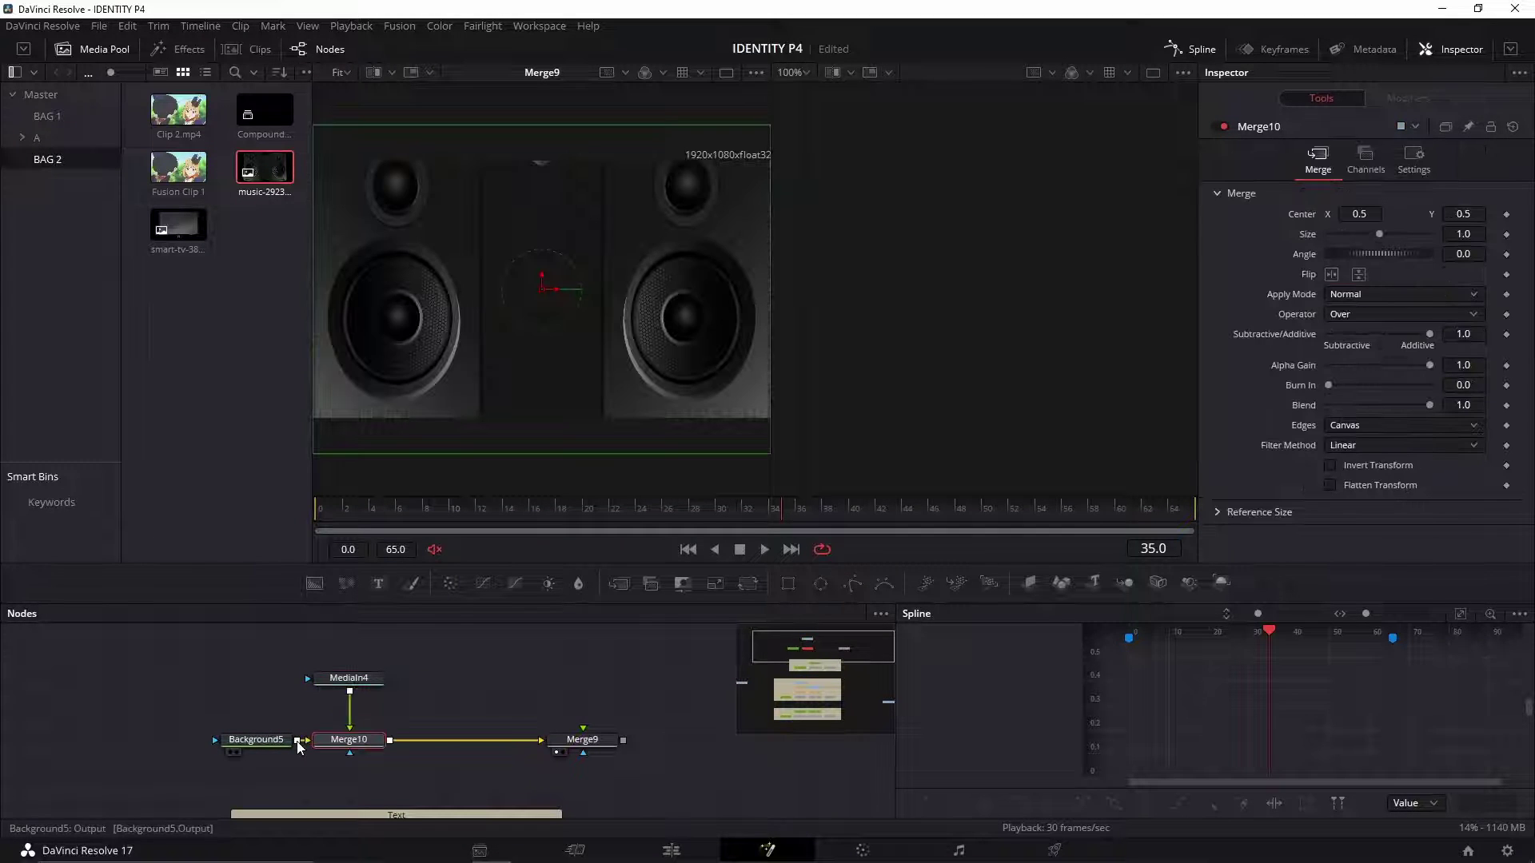
click(357, 678)
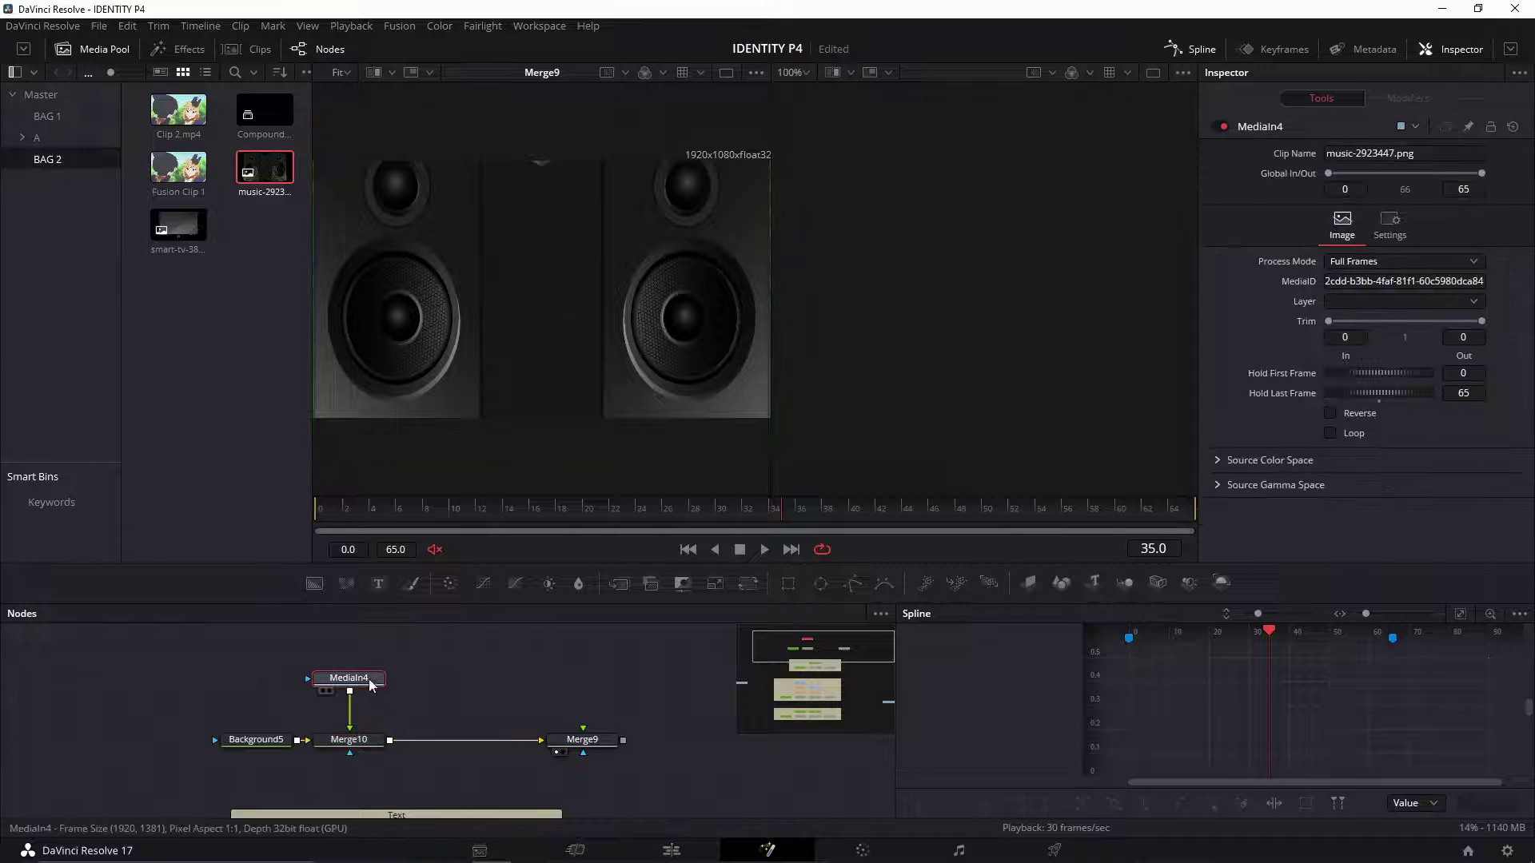
click(746, 585)
drag(1376, 274, 1364, 274)
click(582, 674)
scroll(650, 360, down, 2)
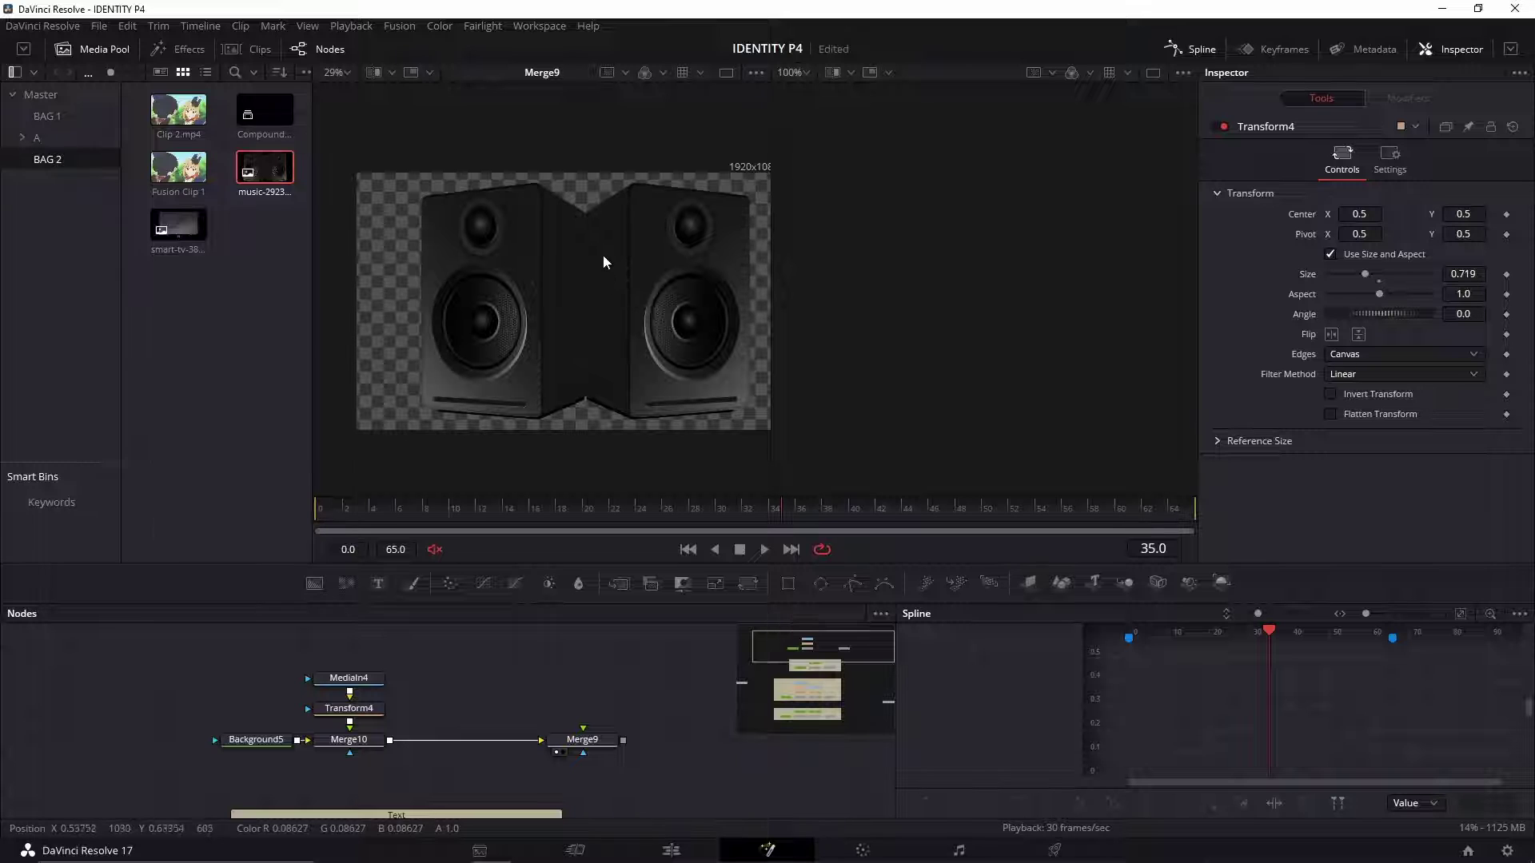
drag(603, 256, 582, 246)
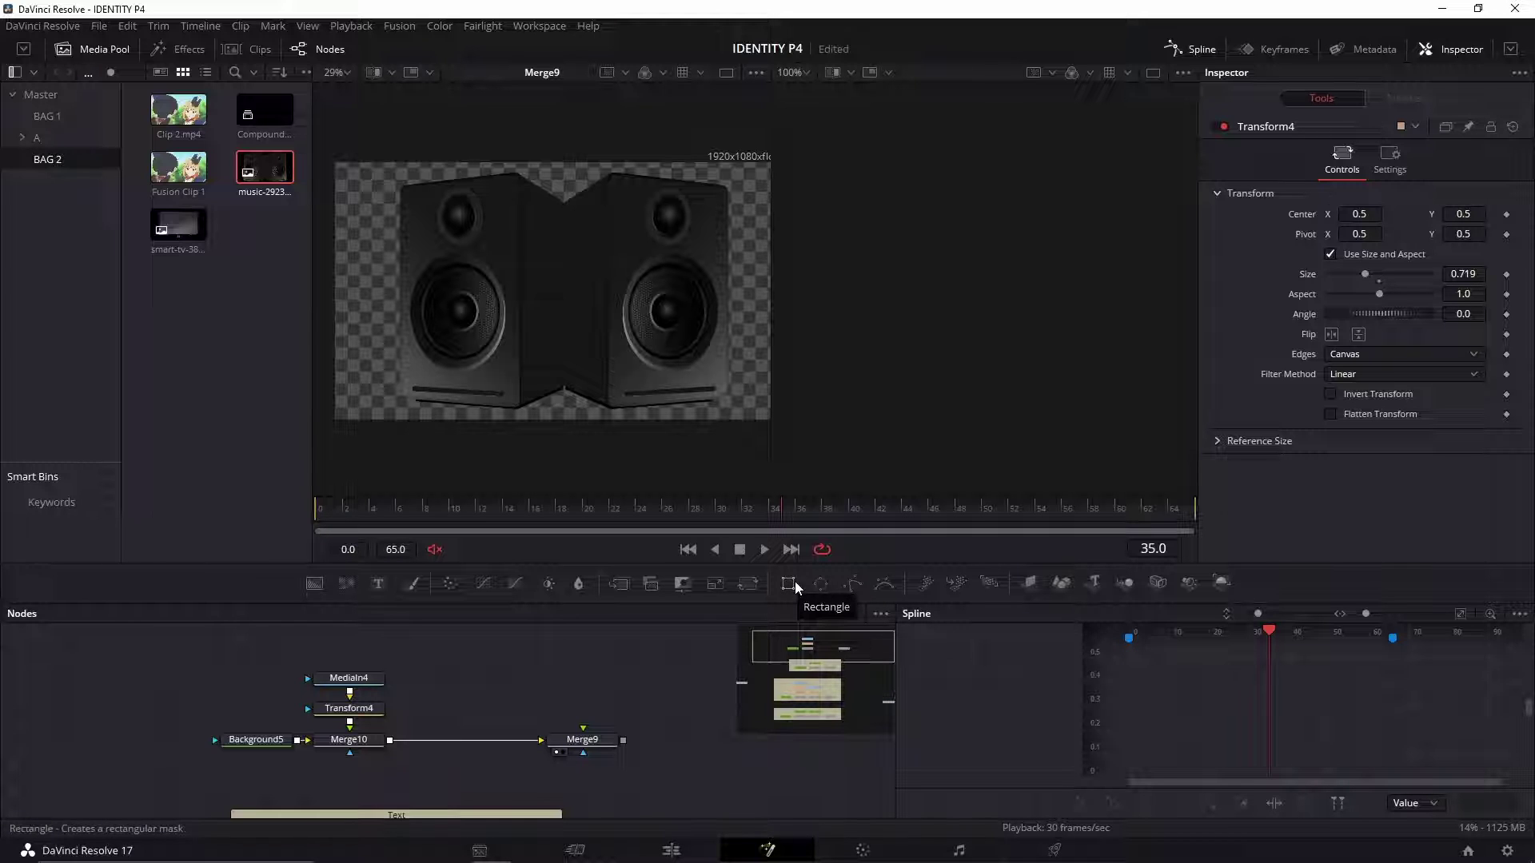
Step: Add a Rectangle mask below Merge10 and connect it to that merge's mask input
drag(795, 587, 353, 770)
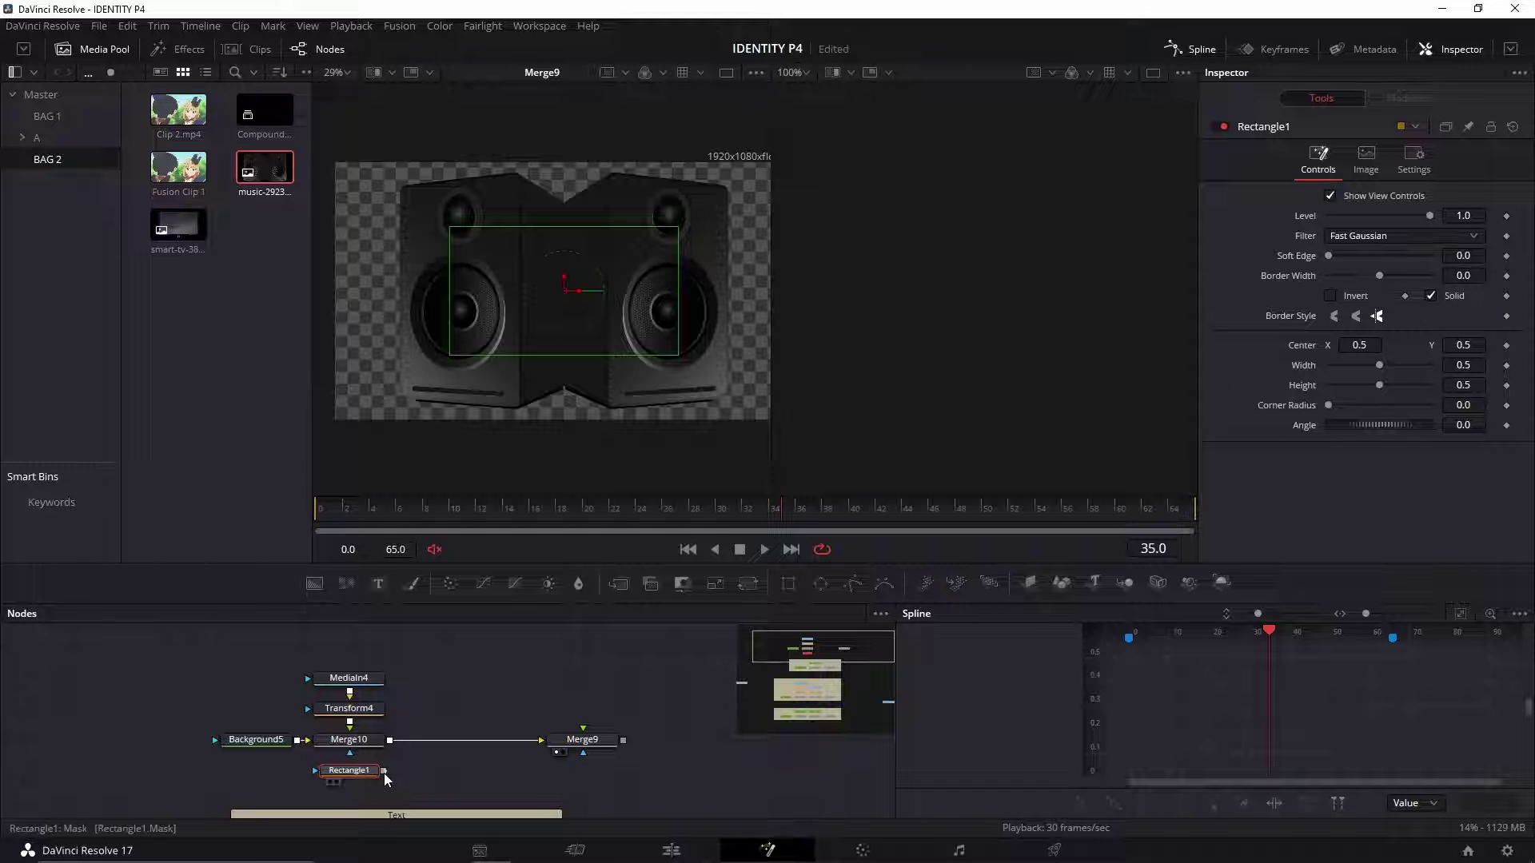
drag(384, 774, 356, 747)
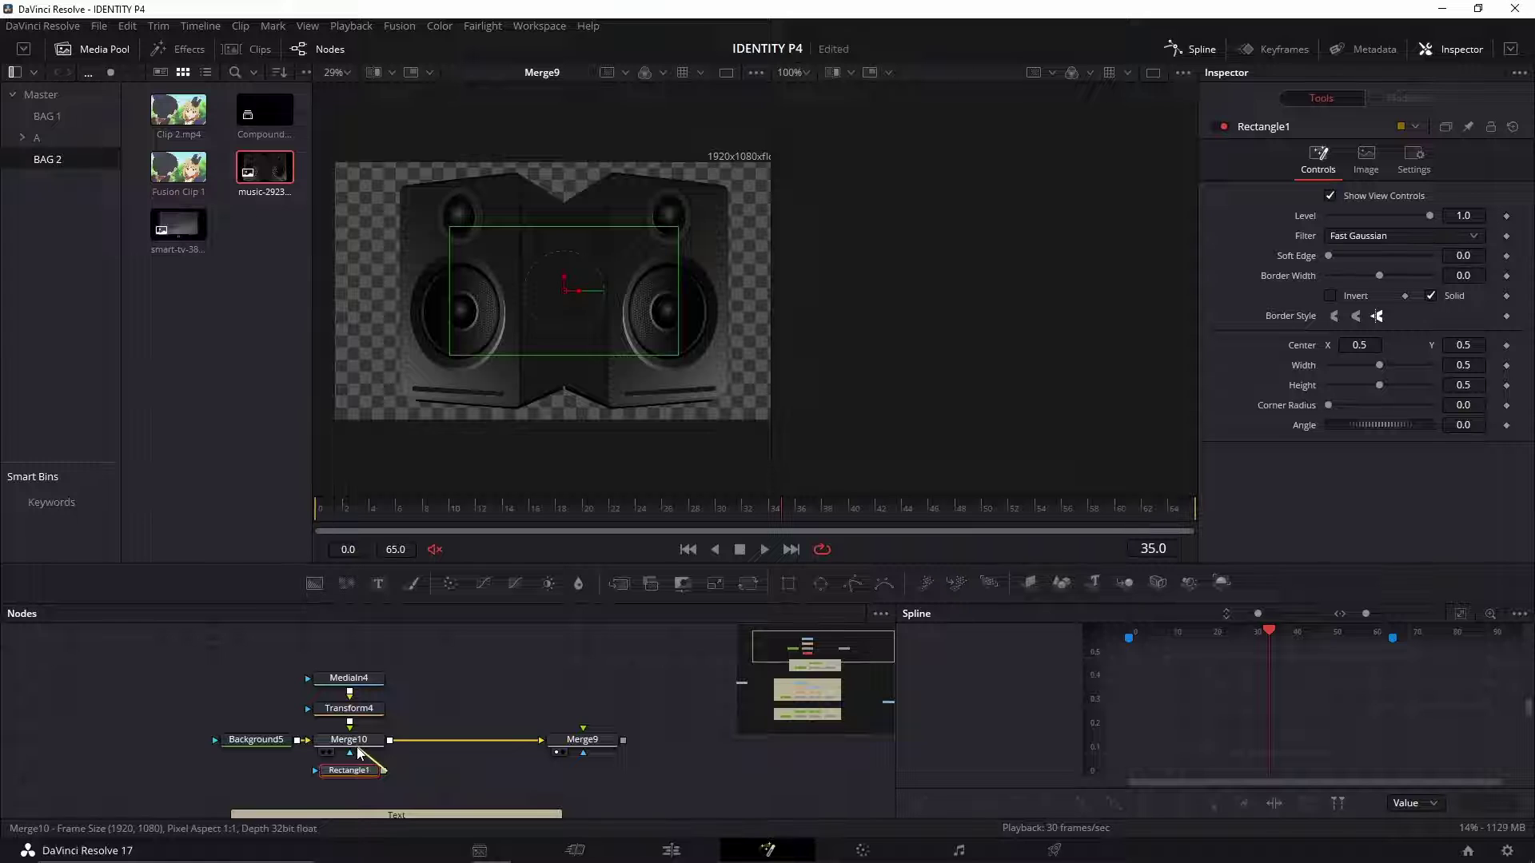
drag(356, 747, 357, 747)
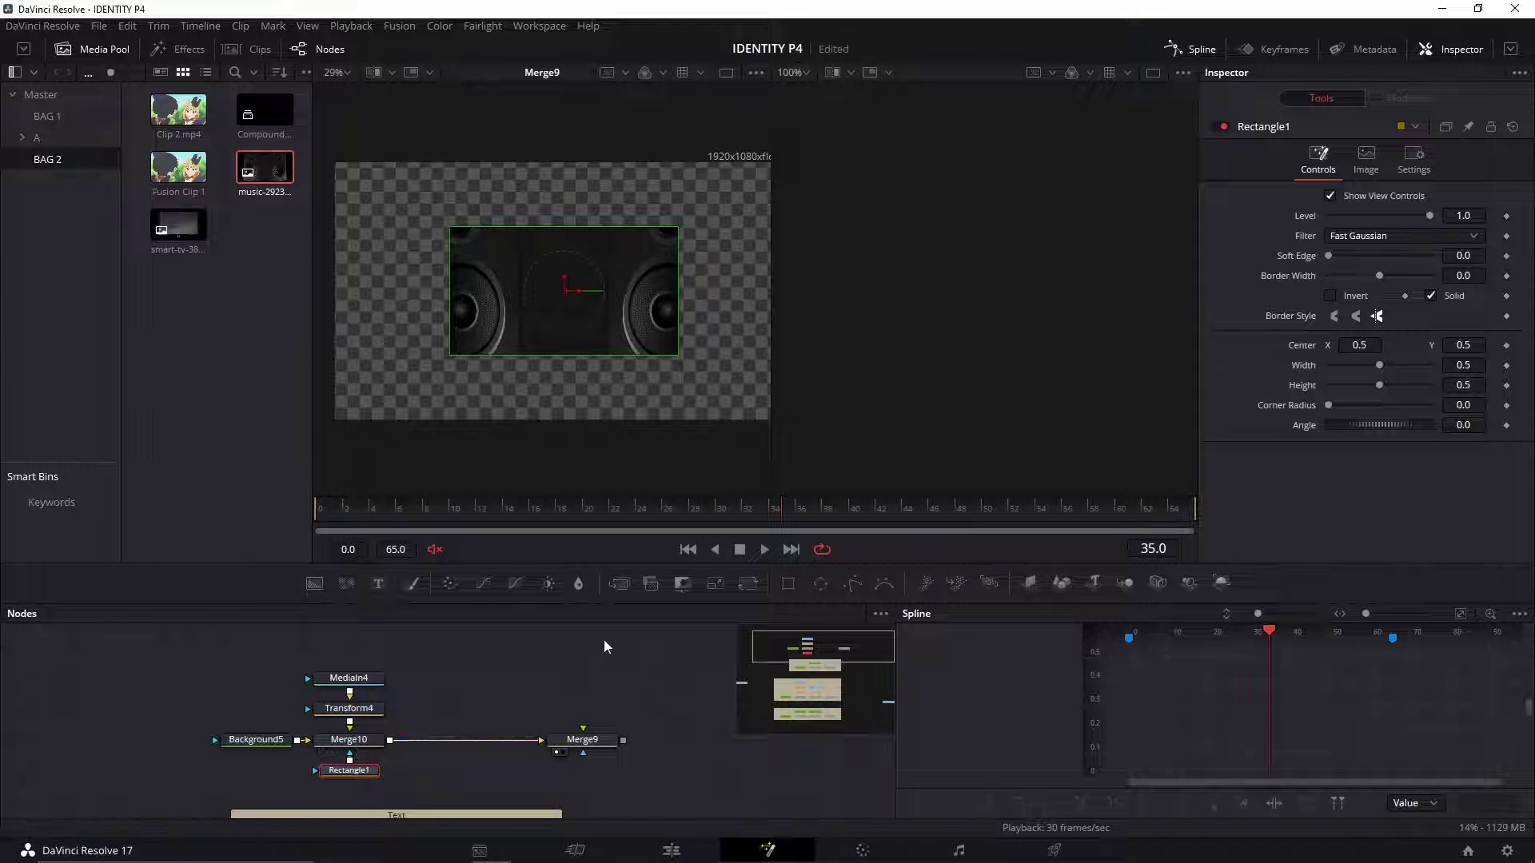
Step: Set the rectangle mask's centre X to 0.25 and extend its height to about 1.03 to isolate one full speaker
drag(569, 296, 463, 304)
click(1359, 346)
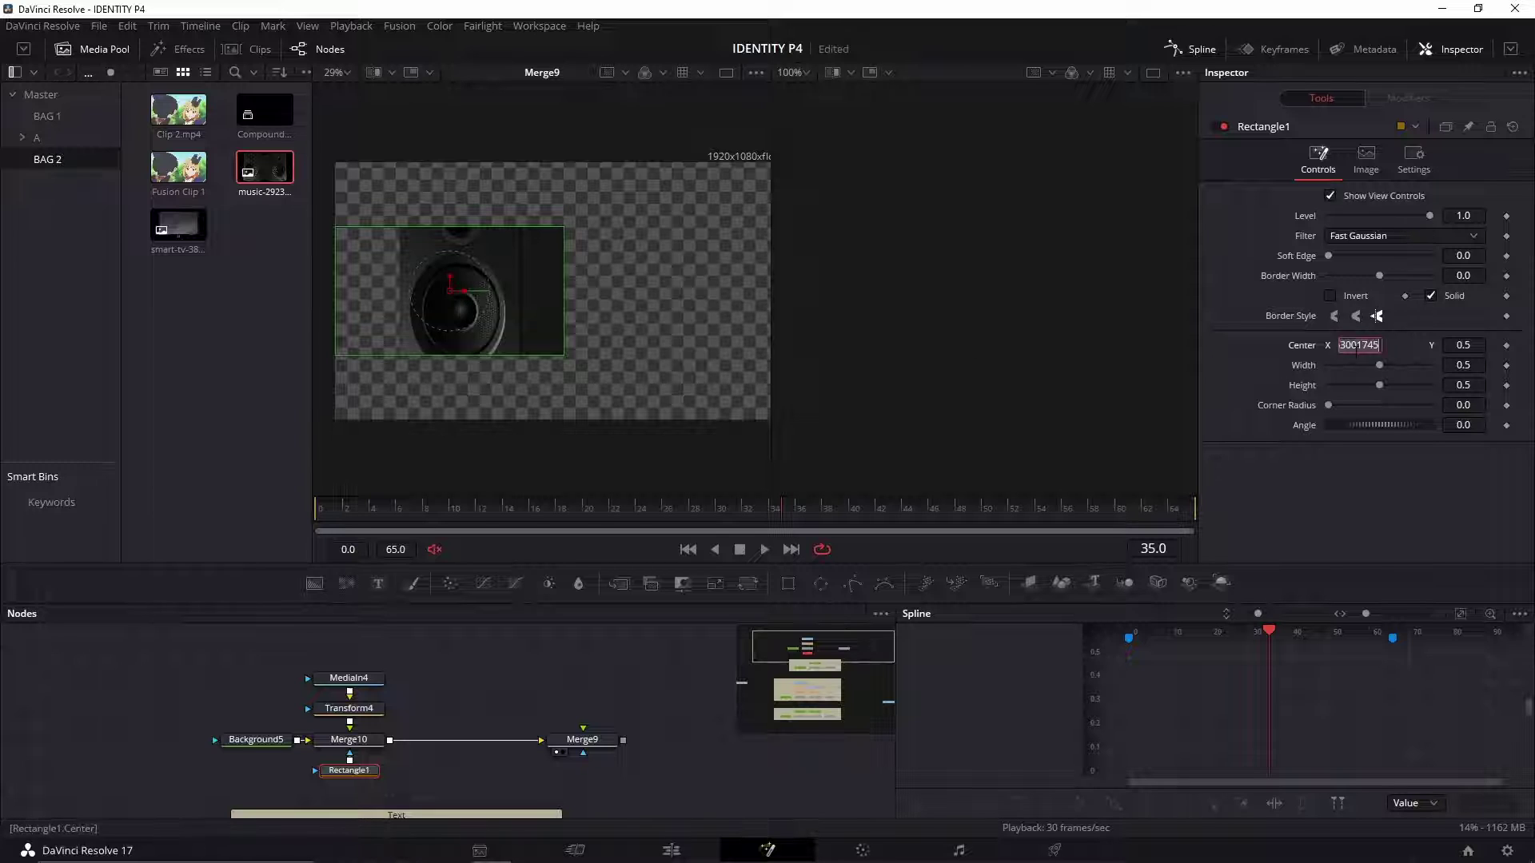
key(BackSpace)
text(.25)
key(Tab)
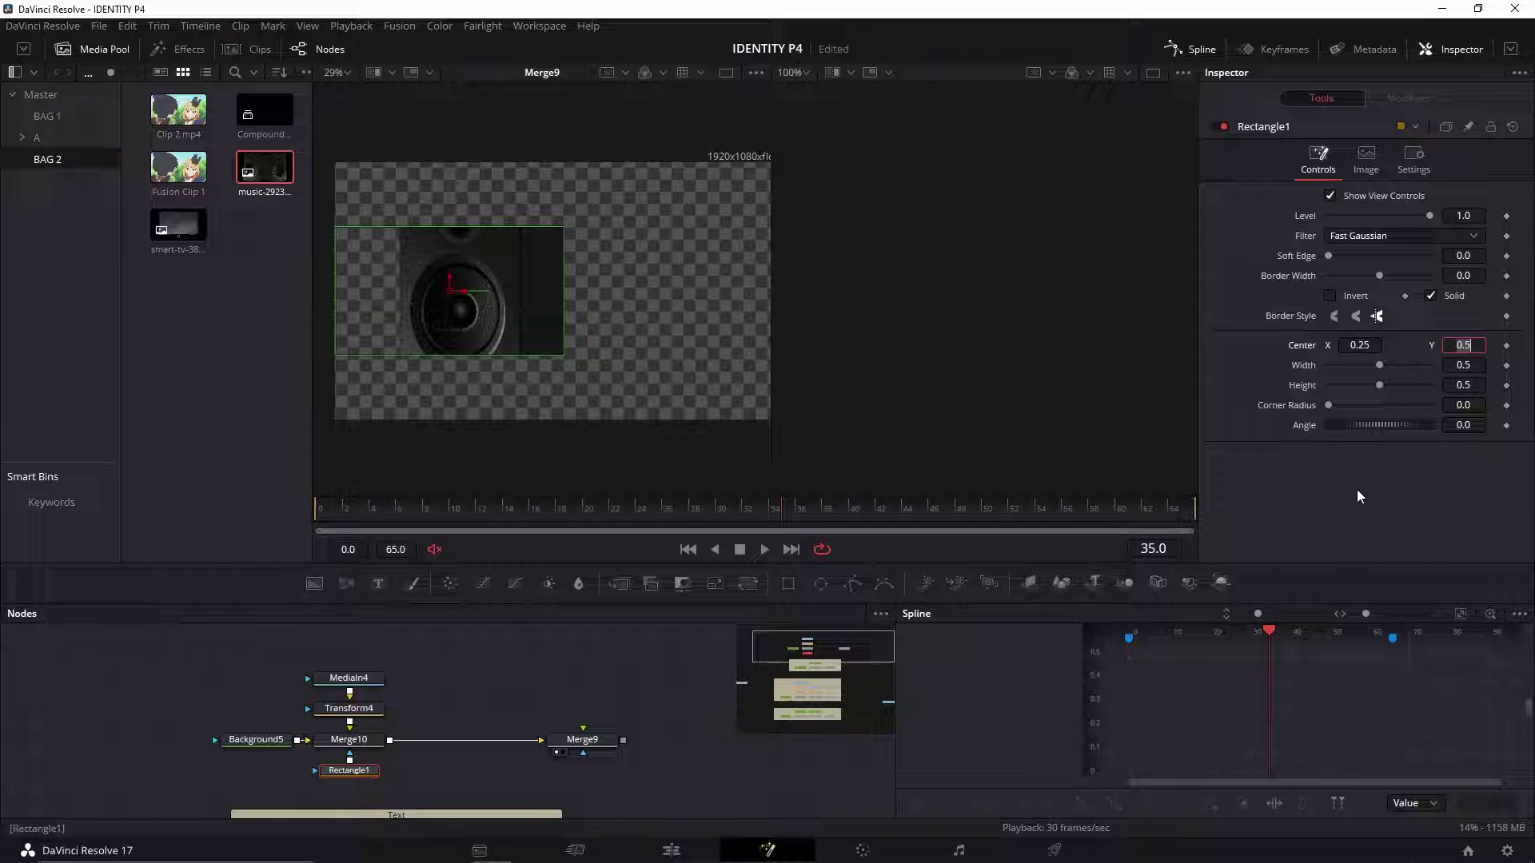
click(462, 227)
drag(462, 227, 496, 161)
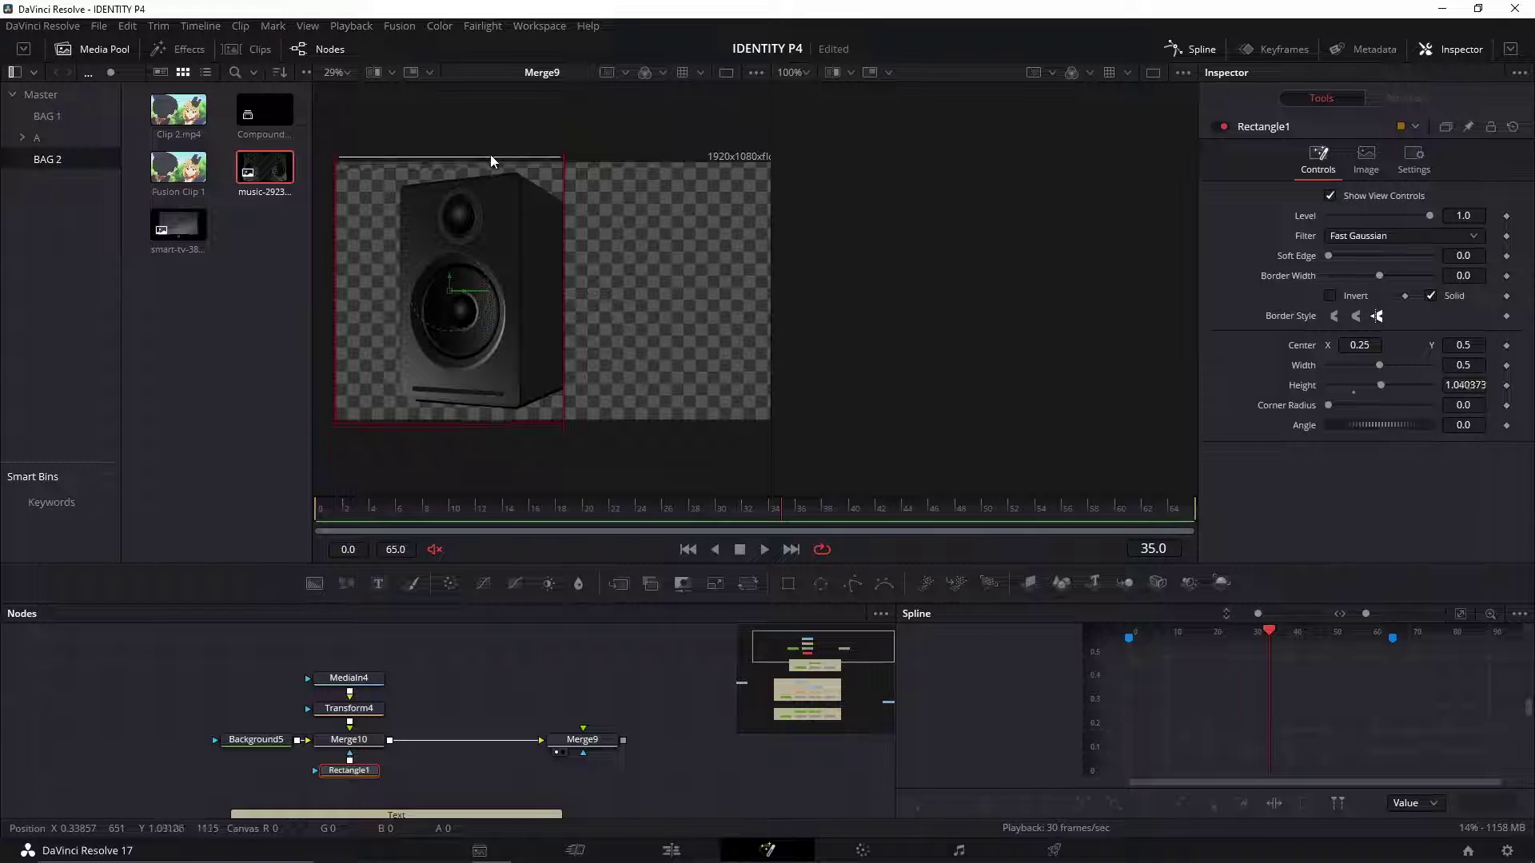
click(550, 661)
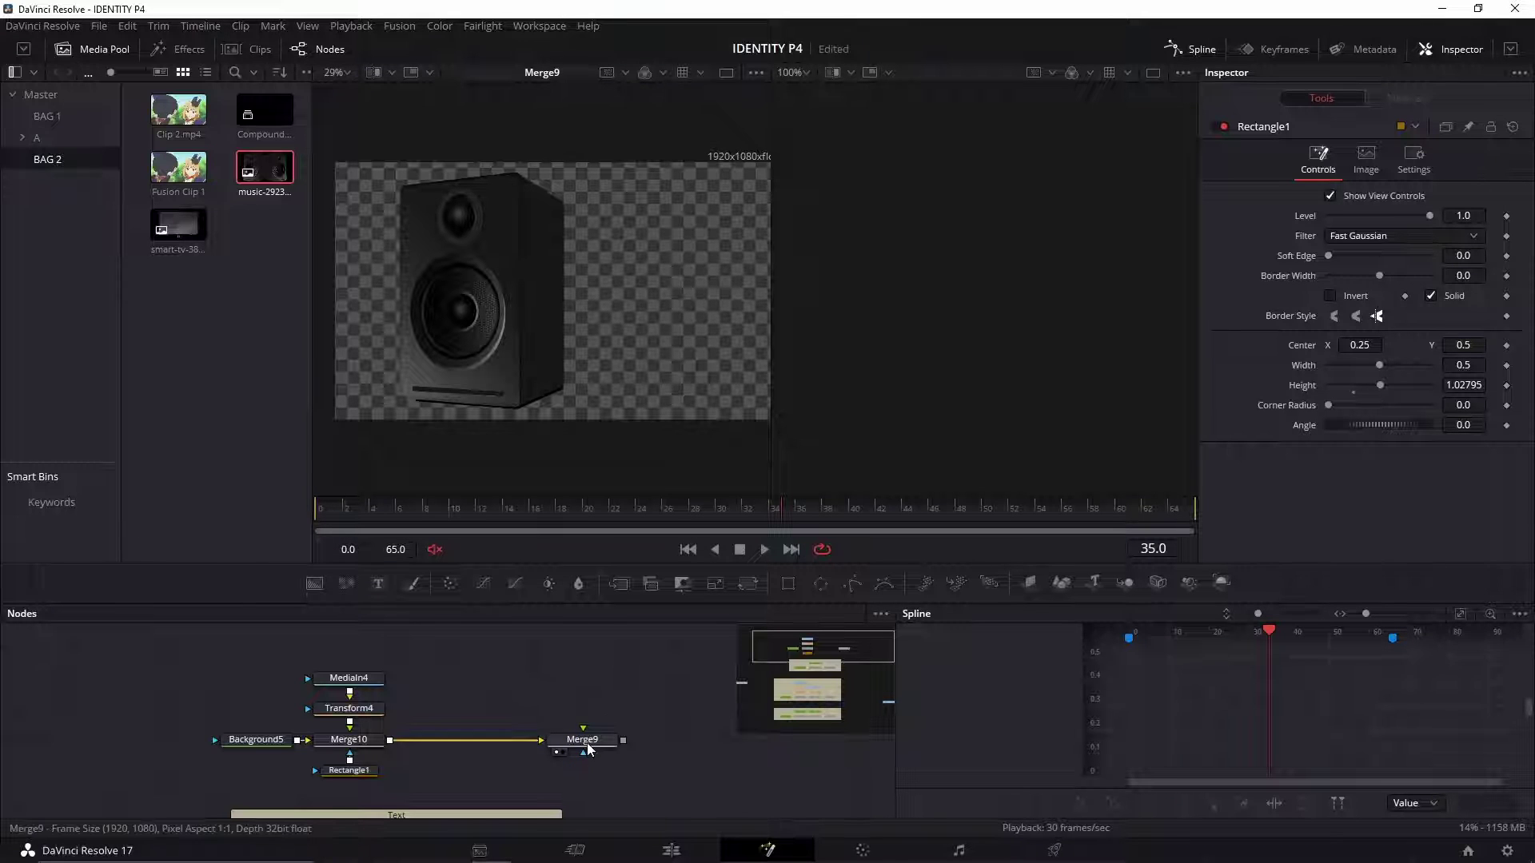
Step: Move Merge9 beside Merge10 and paste a copy of all six speaker nodes above the originals
drag(585, 740, 445, 740)
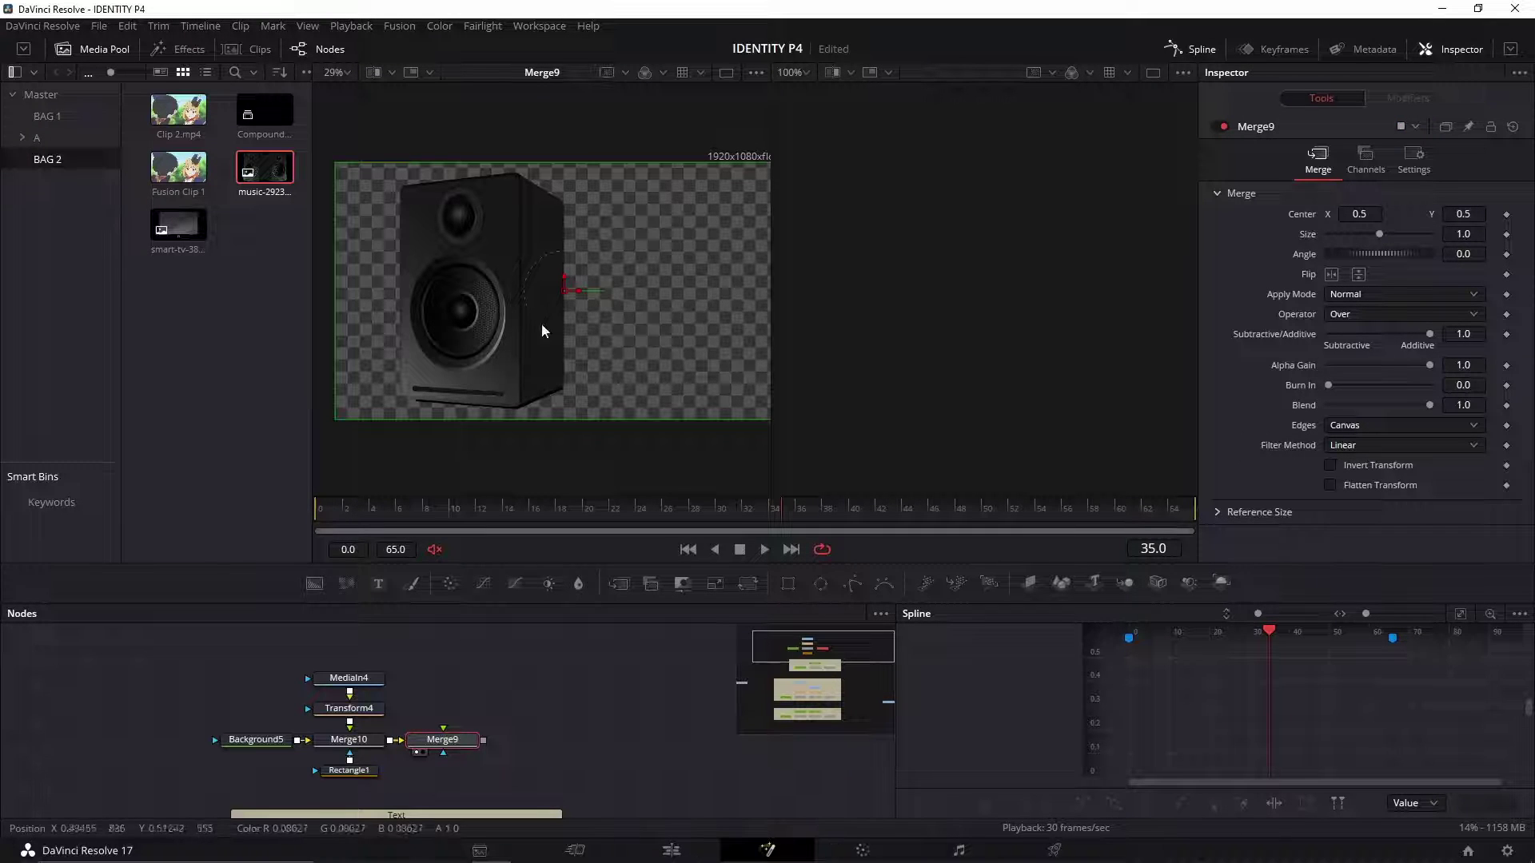
click(524, 700)
drag(197, 645, 526, 745)
click(586, 756)
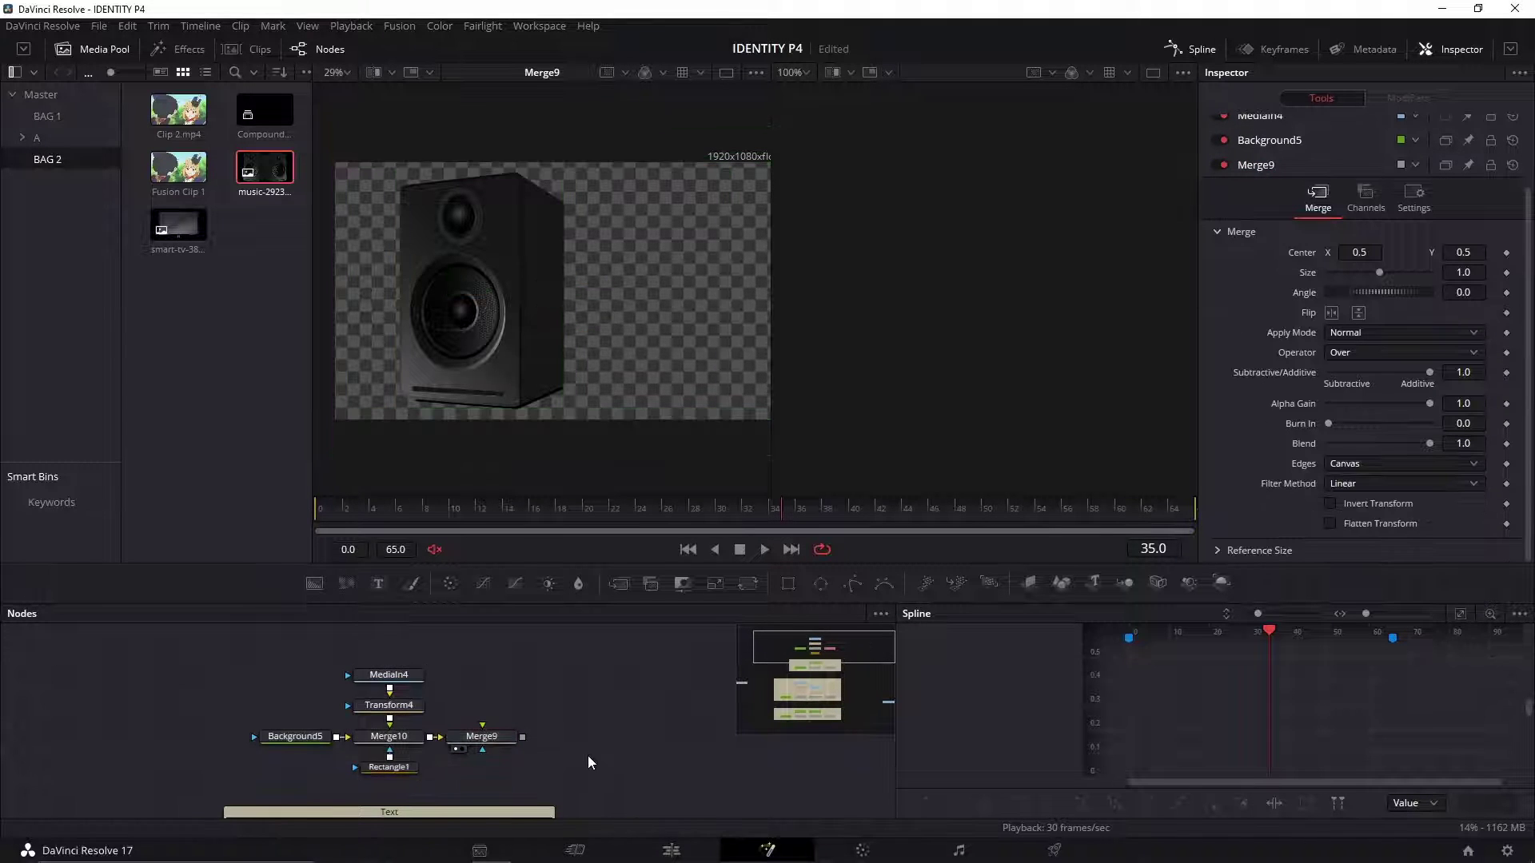
drag(584, 736, 538, 738)
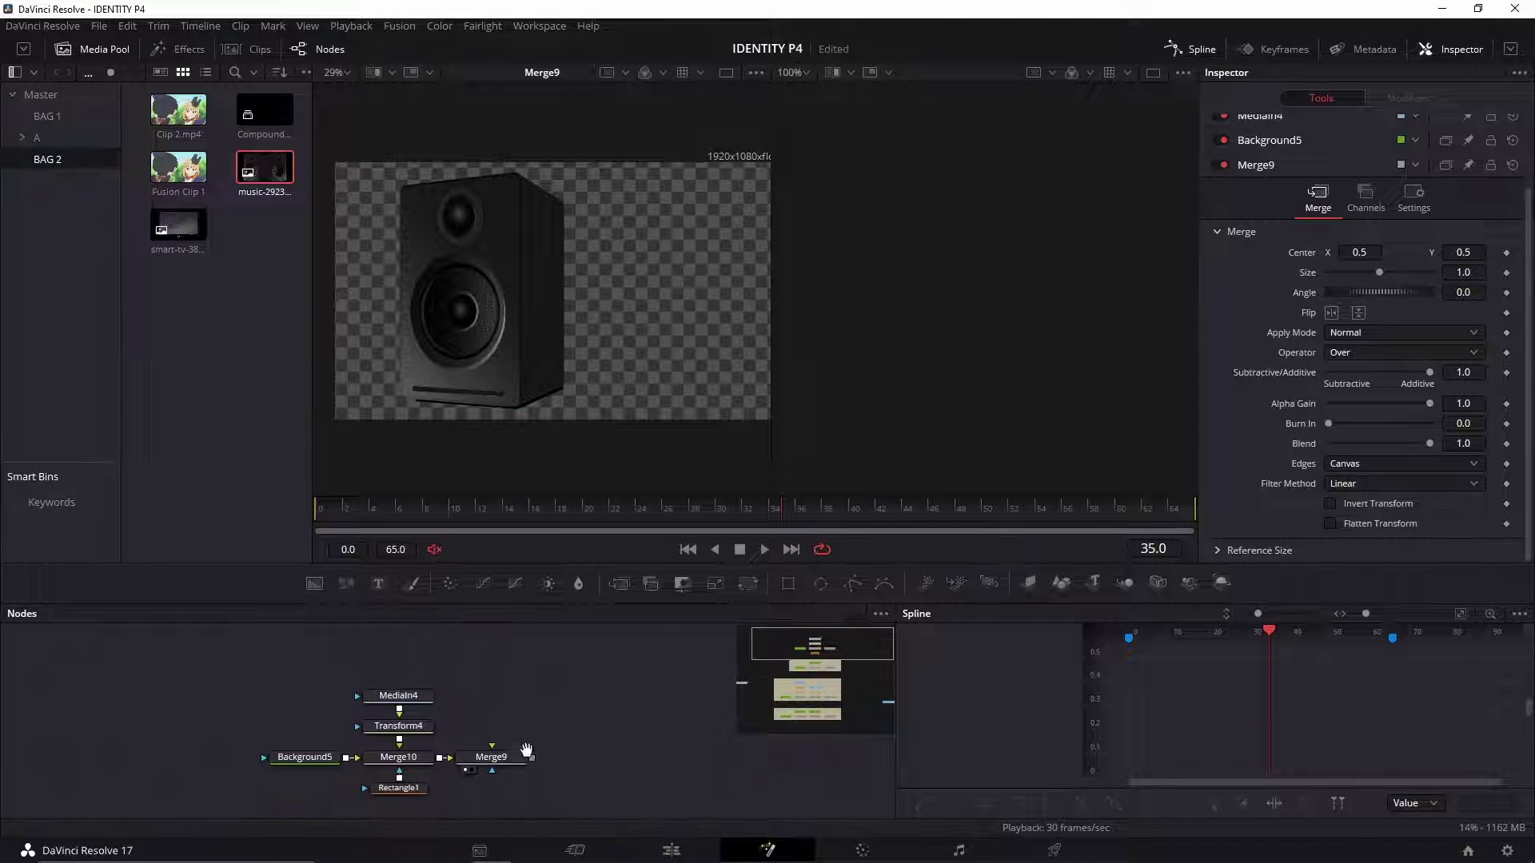
drag(248, 668, 538, 803)
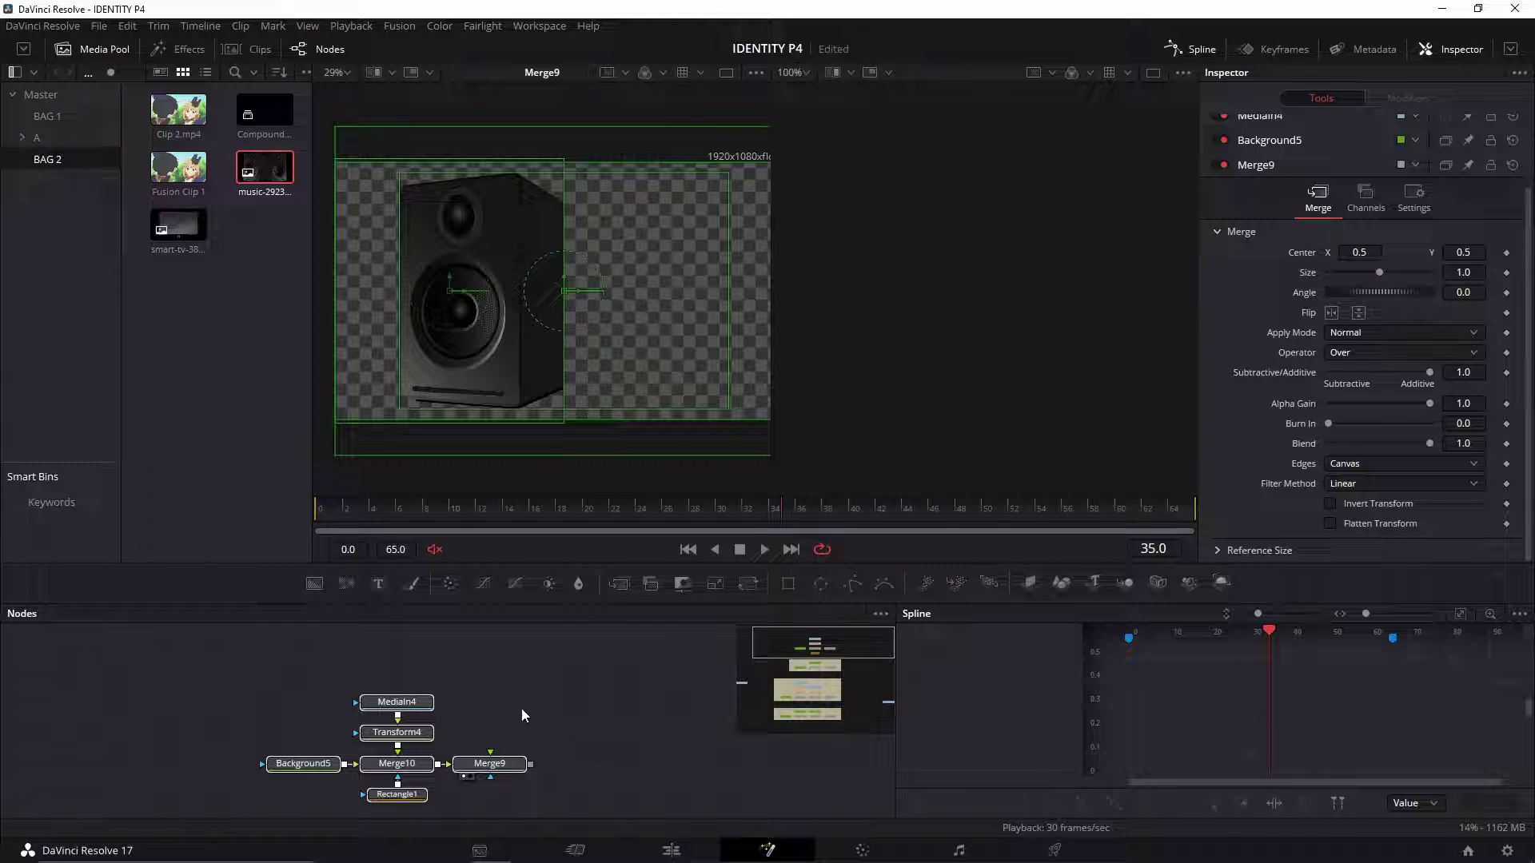
drag(507, 679, 512, 804)
click(458, 660)
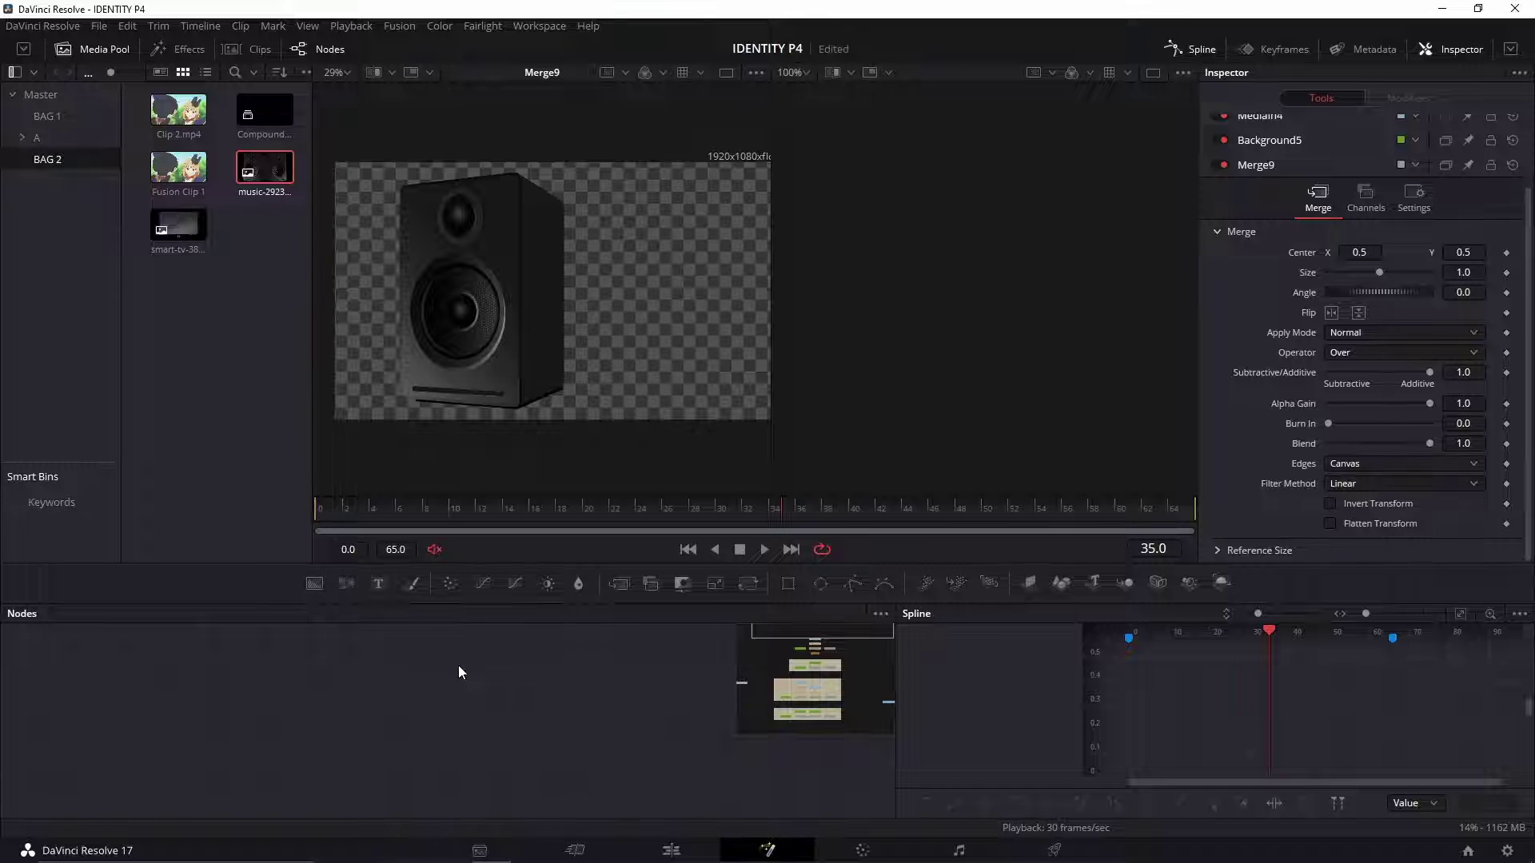
key(ctrl+v)
drag(550, 723, 512, 681)
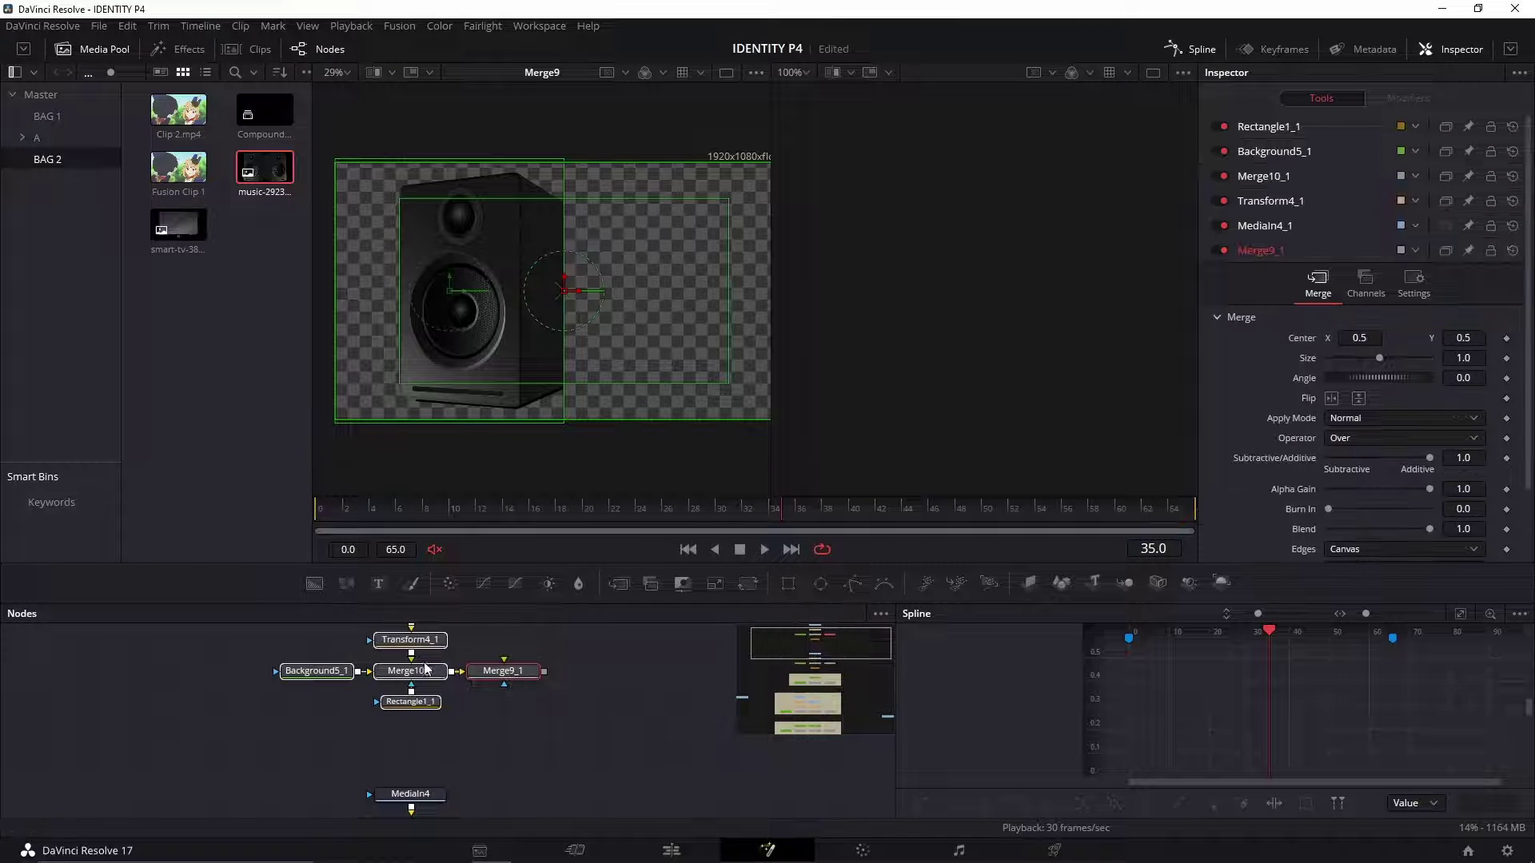
Step: Wrap the original speaker nodes, from Background5 to Merge9, in an underlay and rename it spkr1
drag(493, 773, 475, 654)
click(541, 729)
drag(276, 658, 545, 774)
key(shift+space)
text(unde)
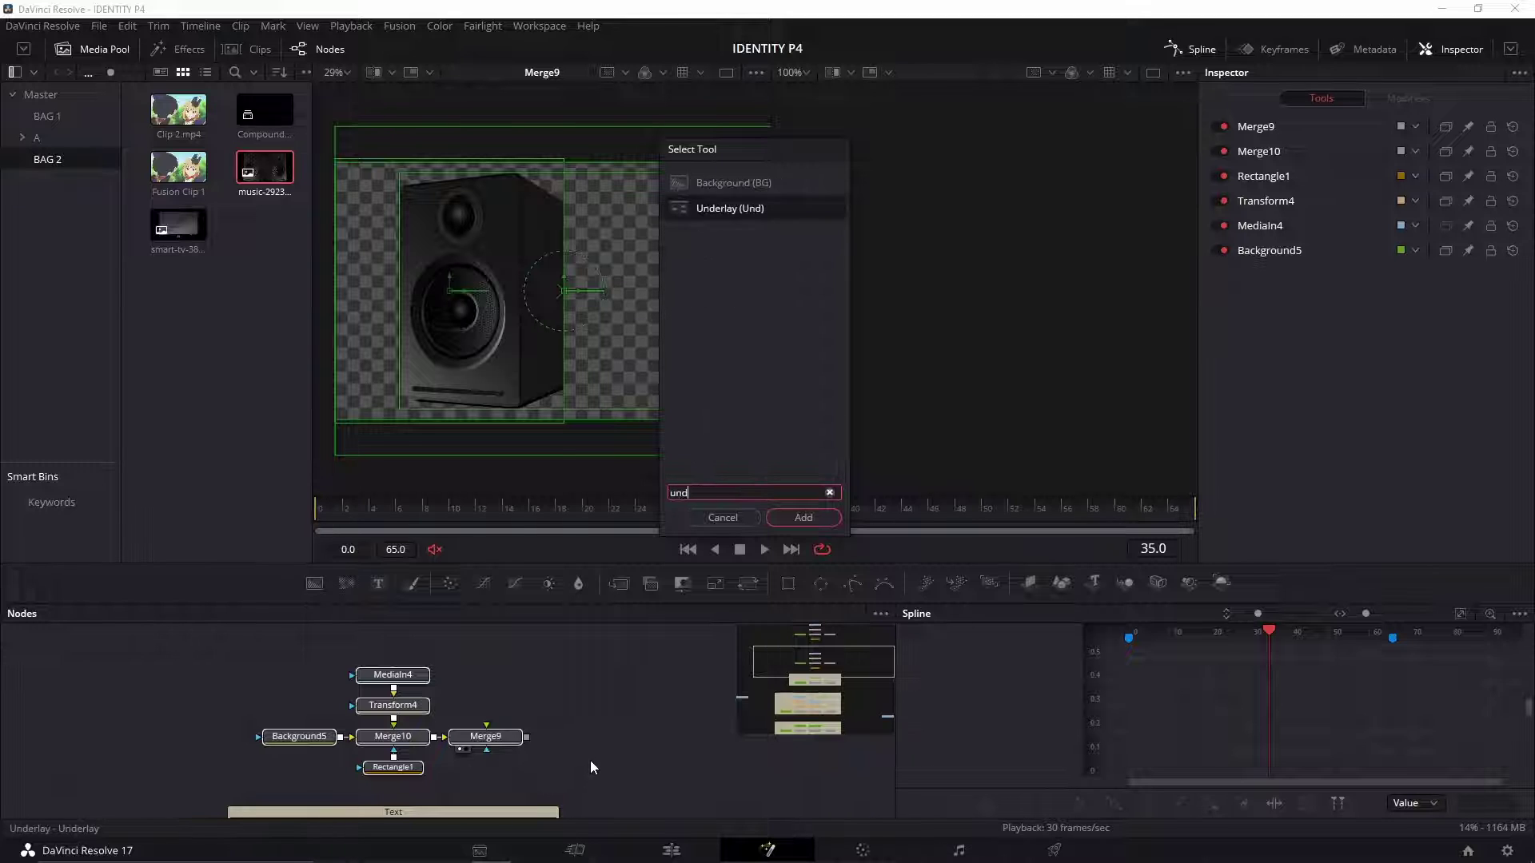
click(802, 519)
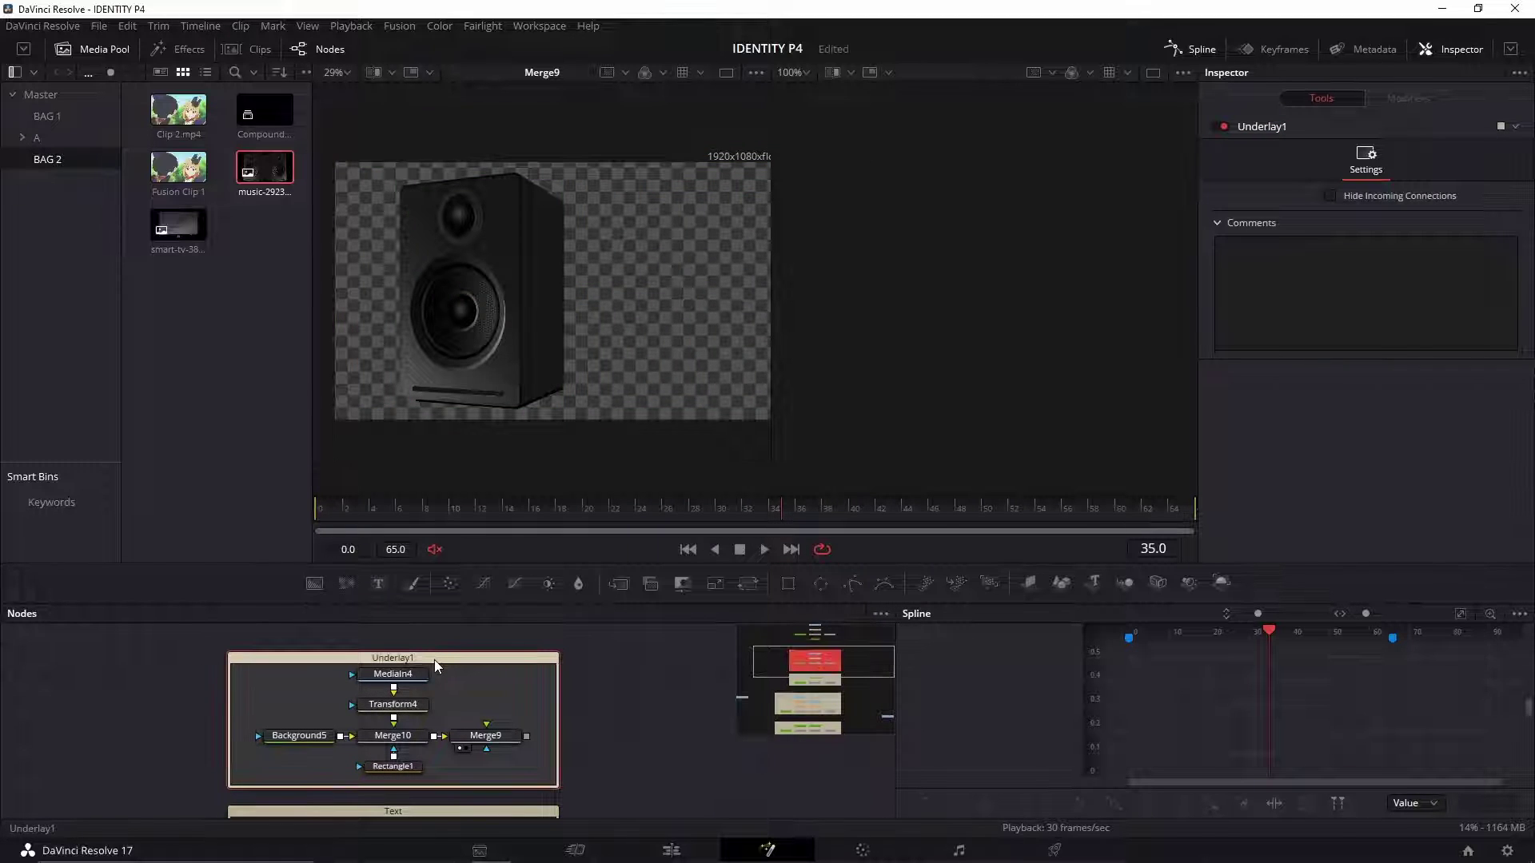
key(F2)
text(spkr1)
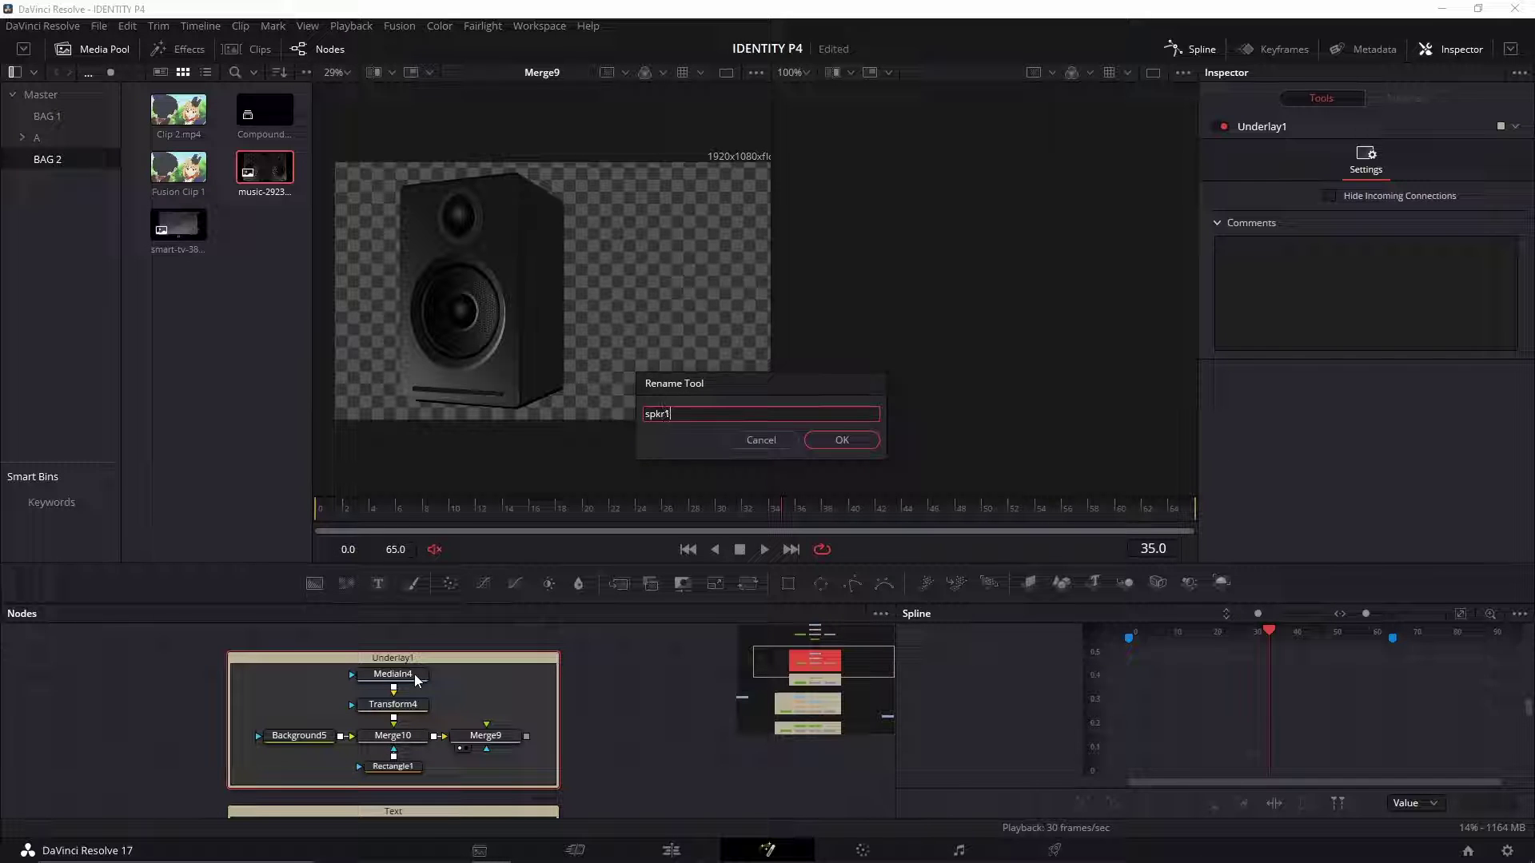
key(Return)
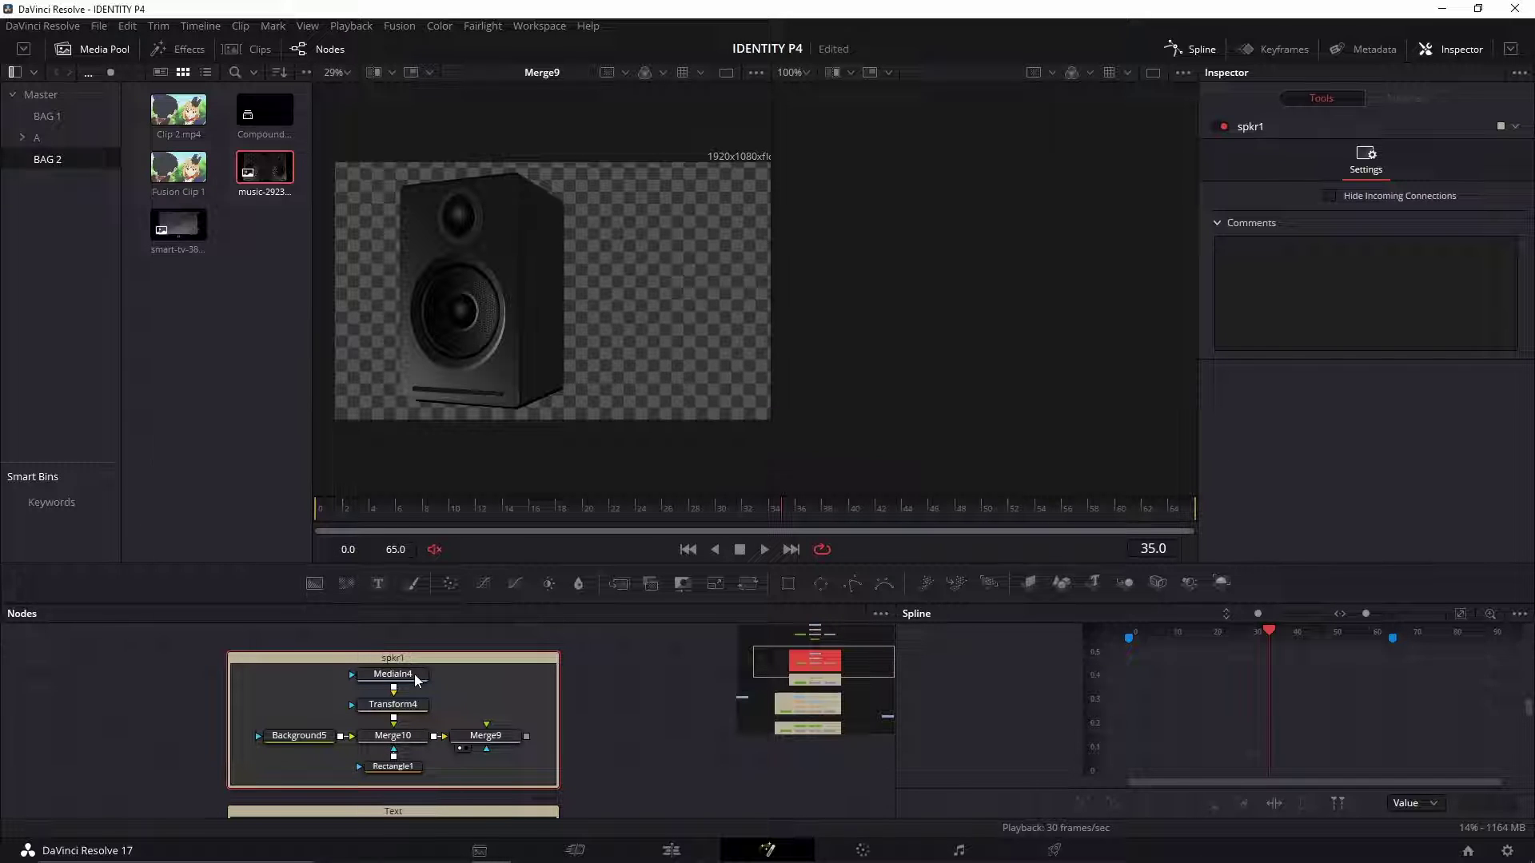
Step: View Merge9_1 and invert the Rectangle1_1 mask to isolate the other speaker
scroll(468, 674, up, 2)
scroll(554, 680, up, 2)
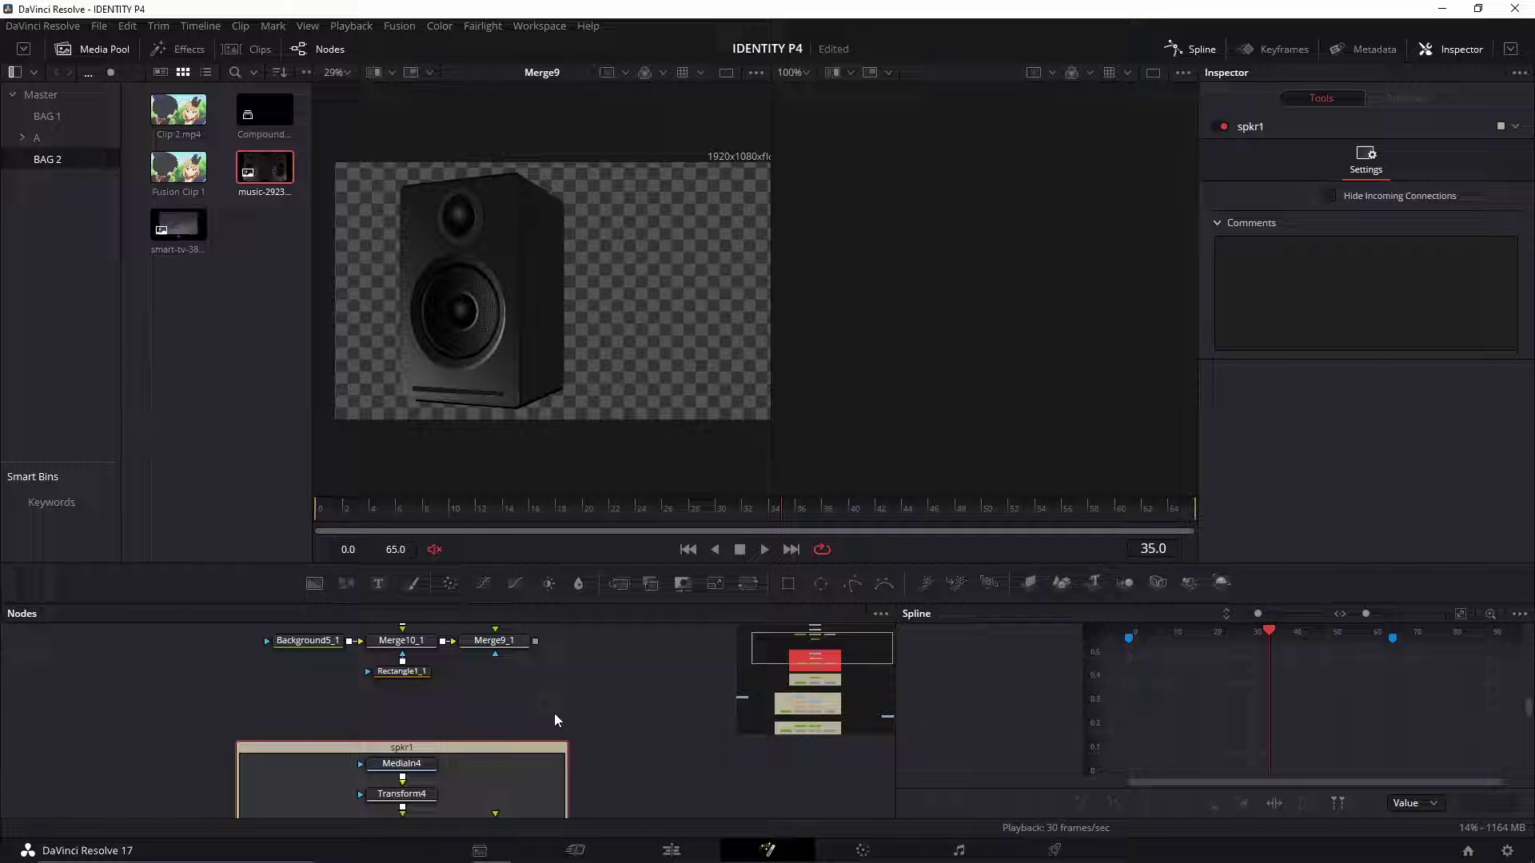
scroll(555, 713, up, 5)
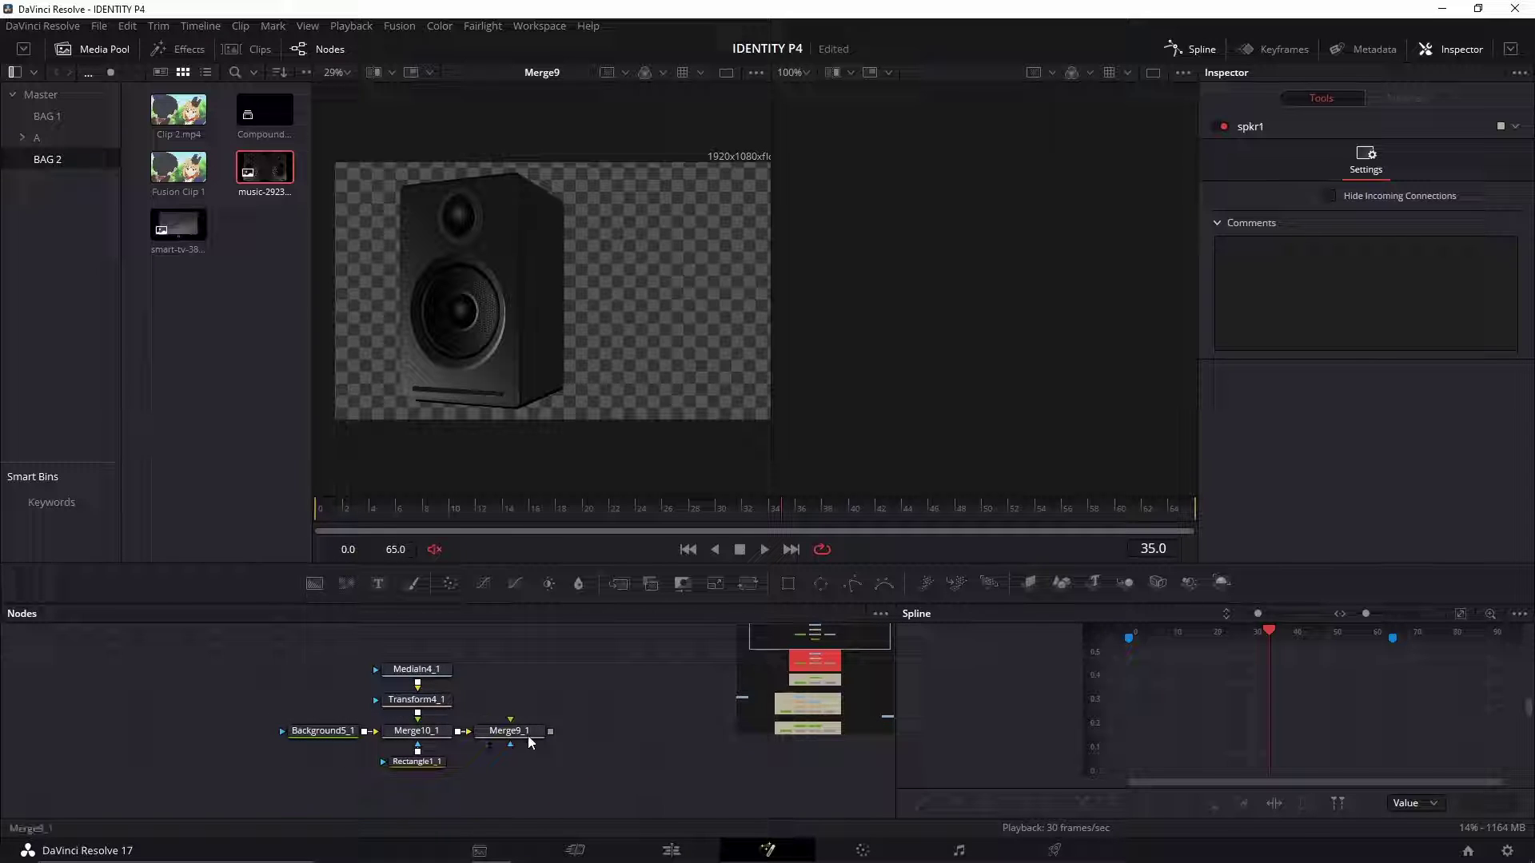
click(534, 737)
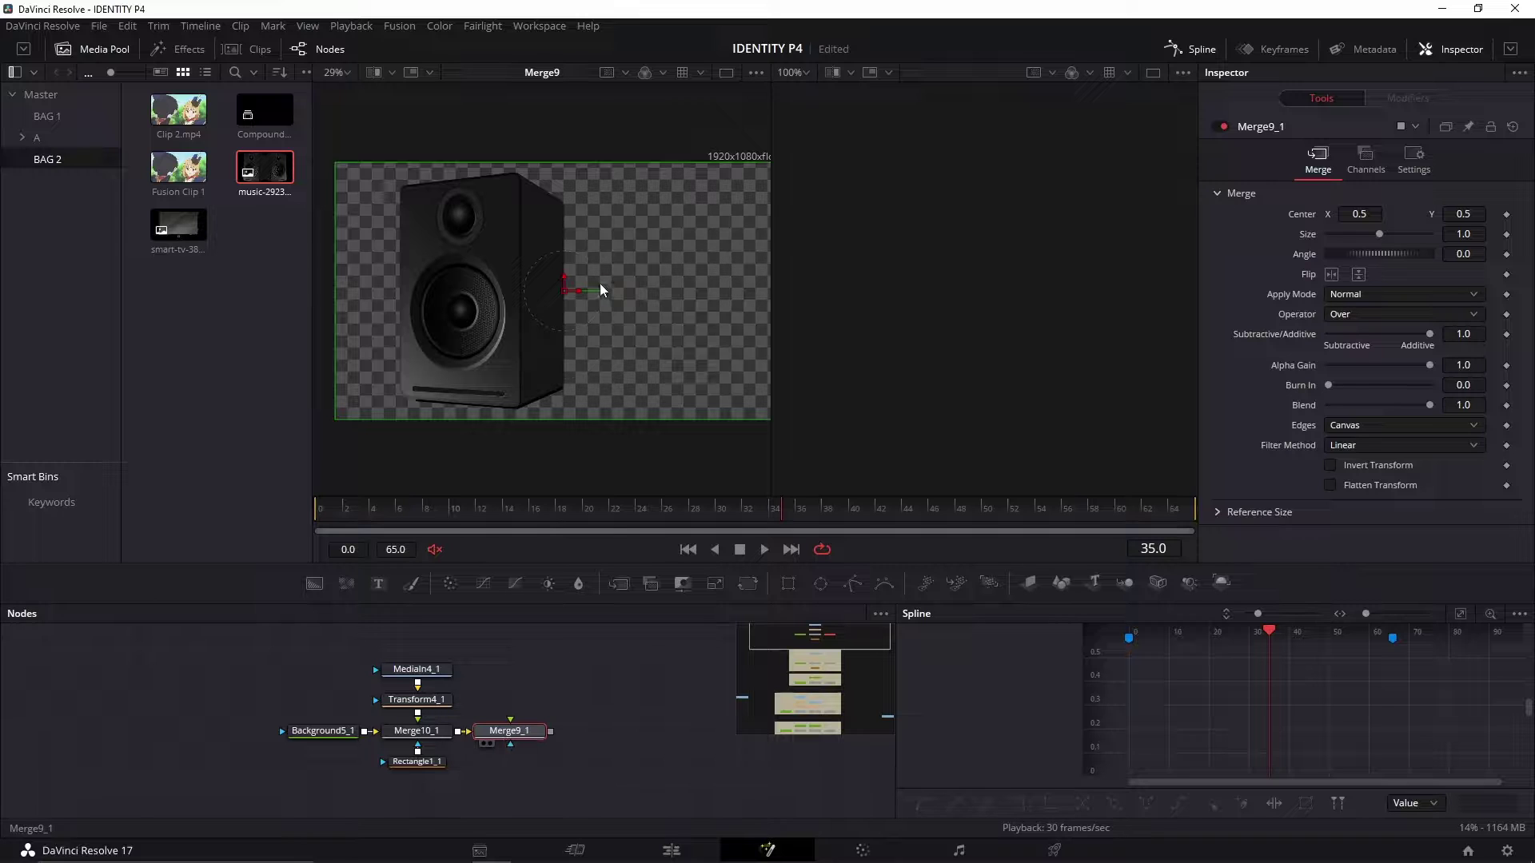
click(435, 760)
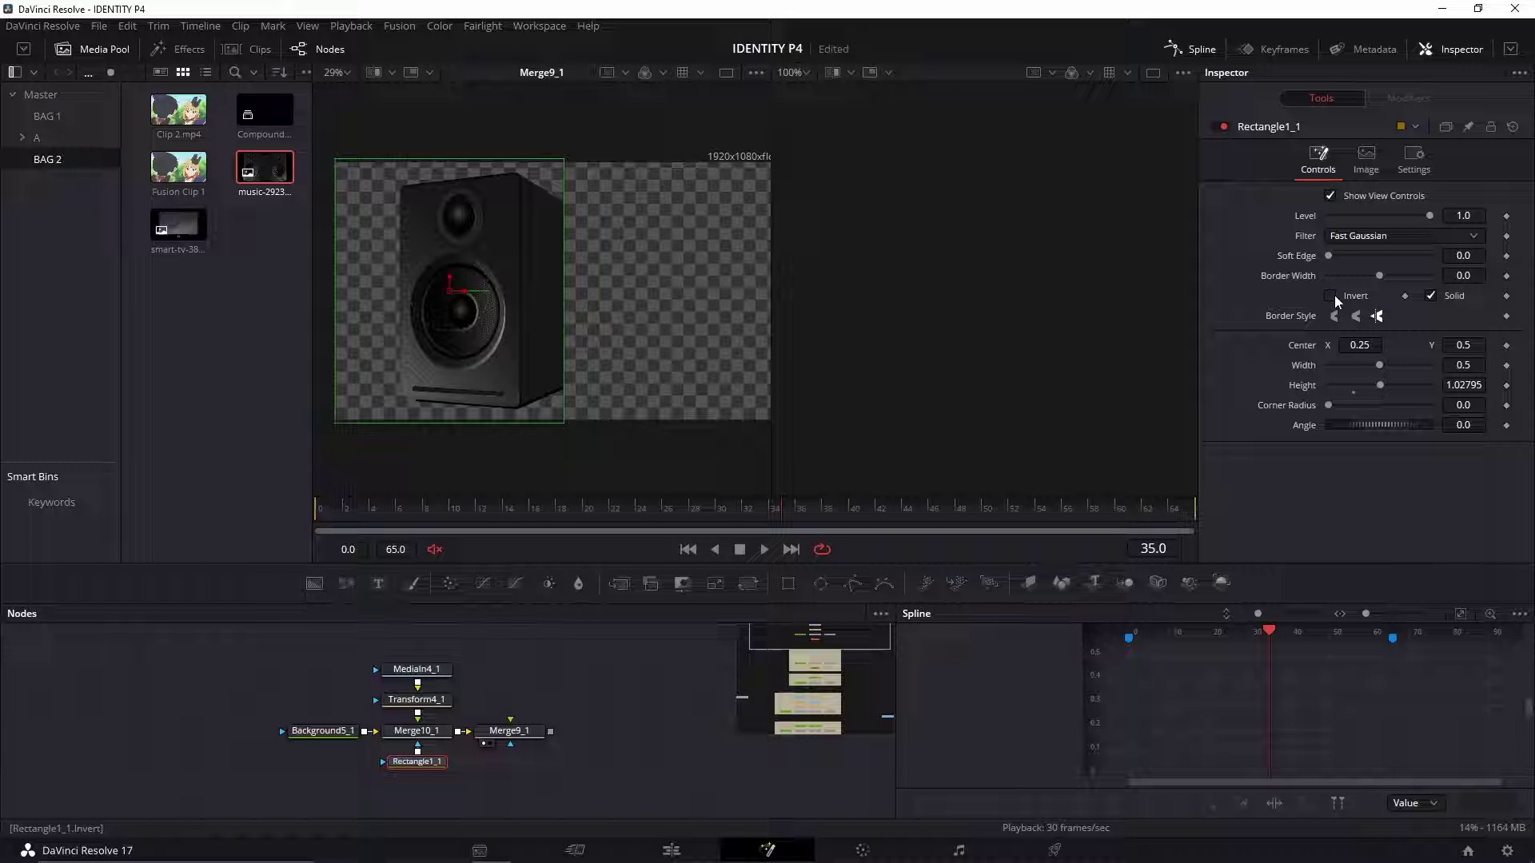
click(1333, 295)
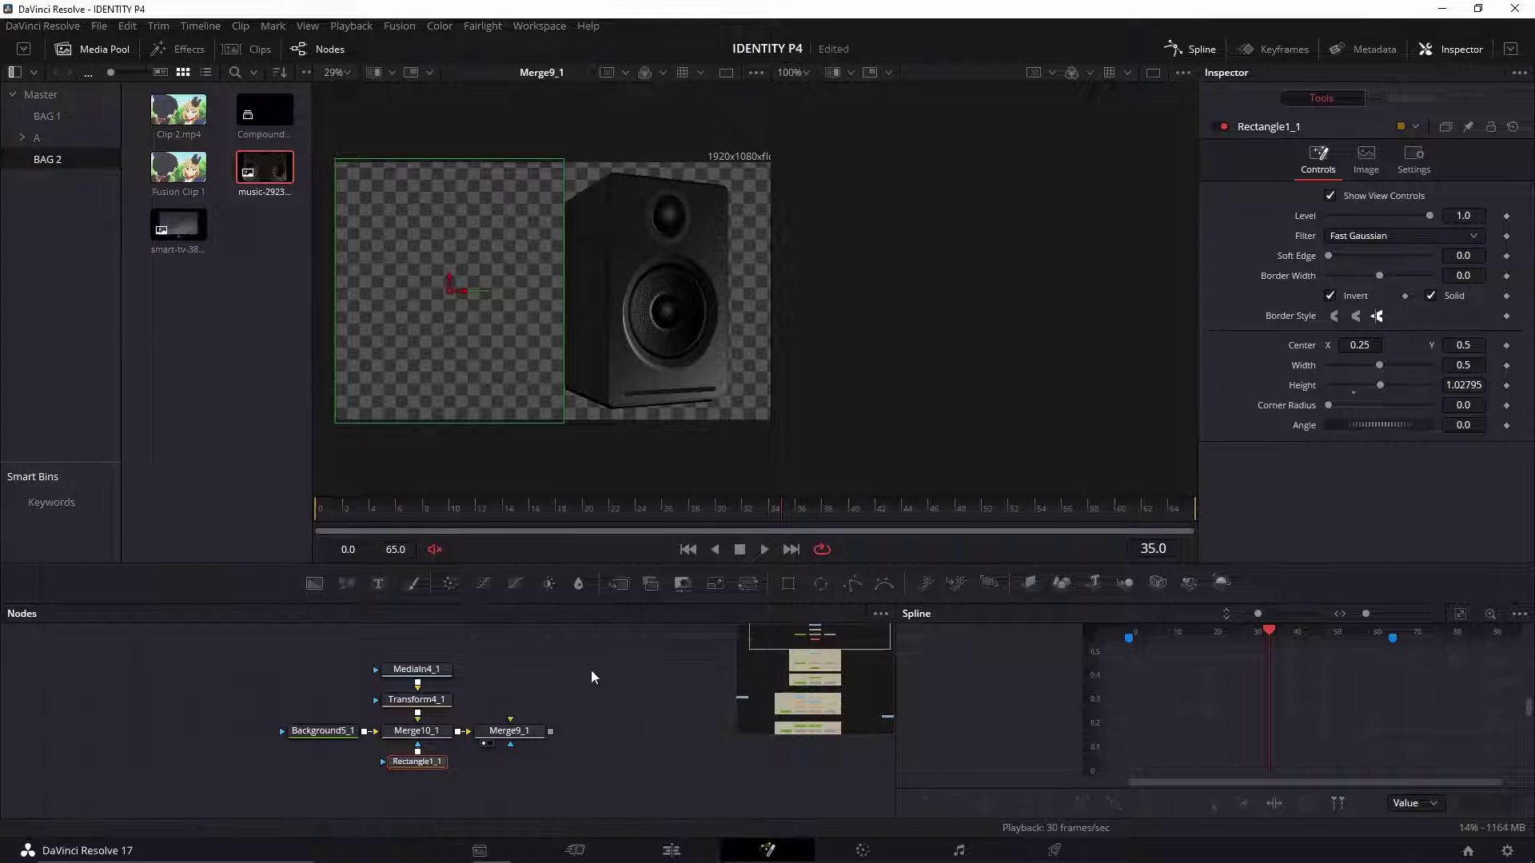
click(592, 698)
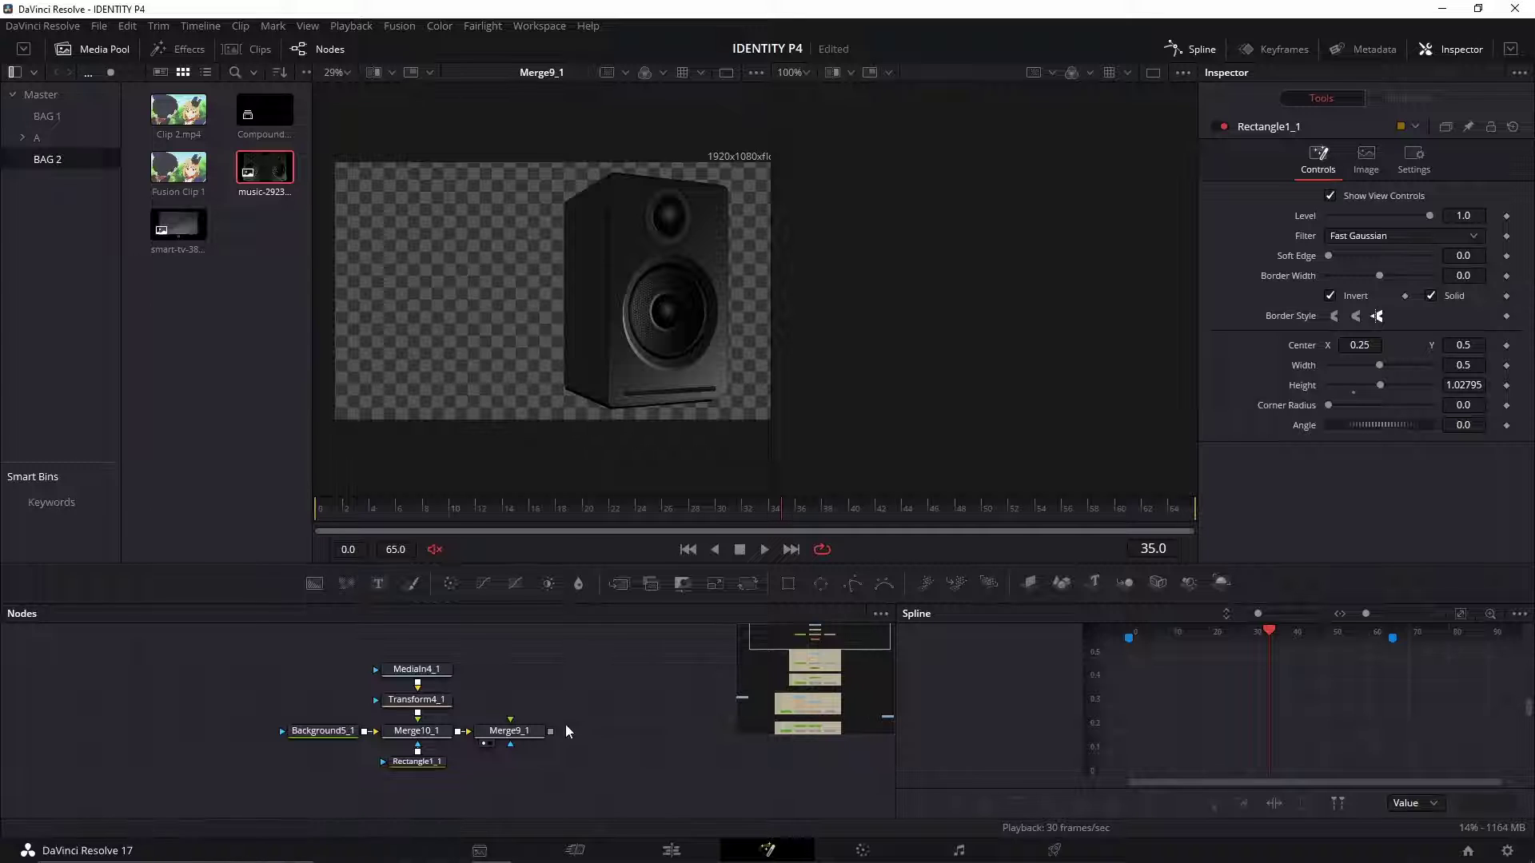
Step: Wrap the duplicated speaker nodes, from Background5_1 to Merge9_1, in an underlay and rename it spkr2
mouse_move(565, 724)
mouse_down()
mouse_move(570, 692)
mouse_move(570, 740)
mouse_up()
drag(291, 649, 550, 781)
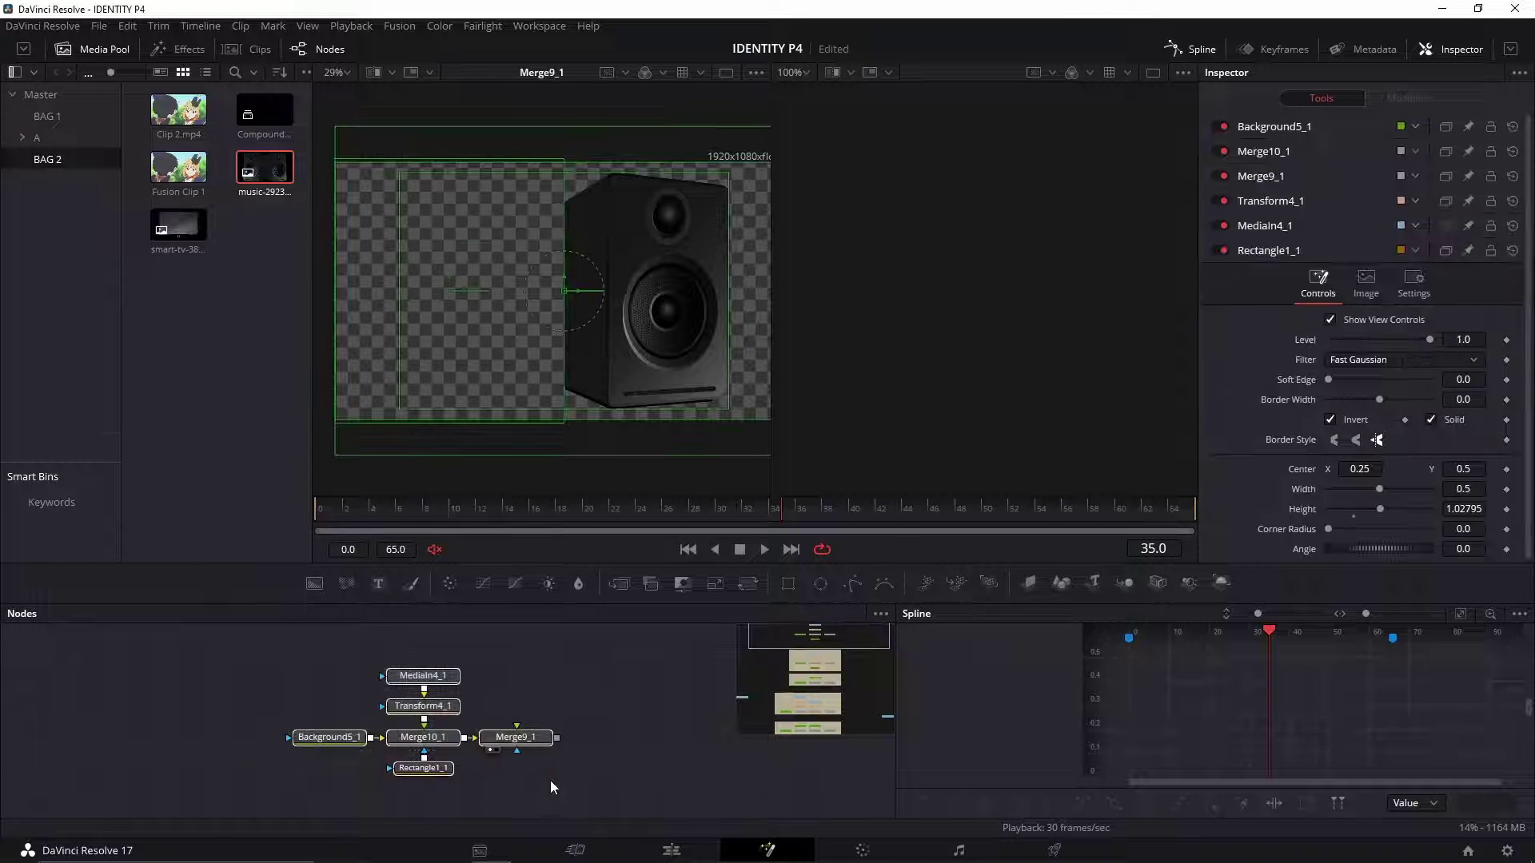
key(shift+space)
text(un)
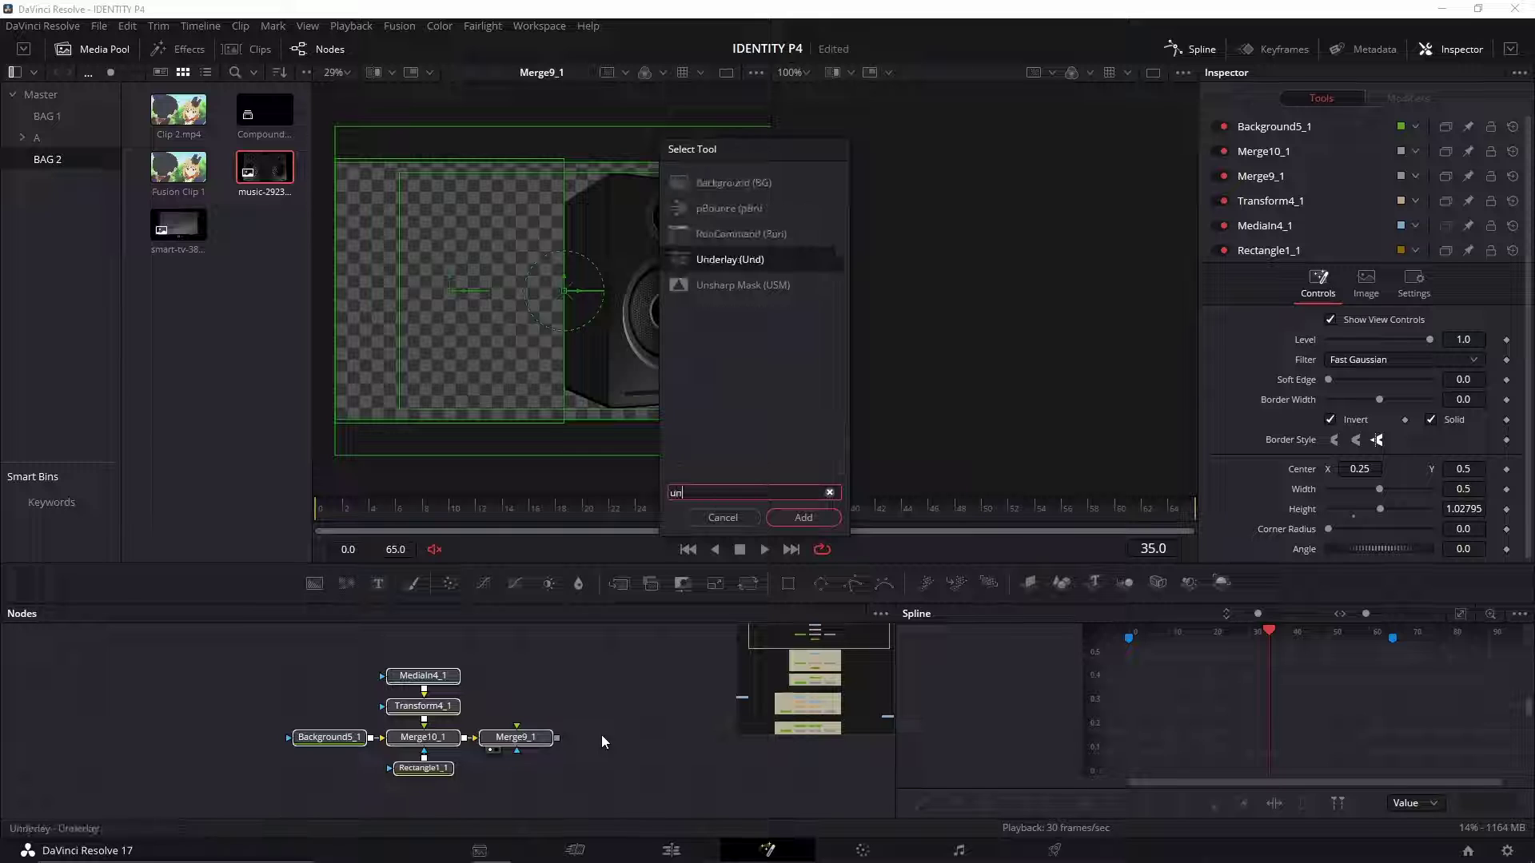
click(799, 516)
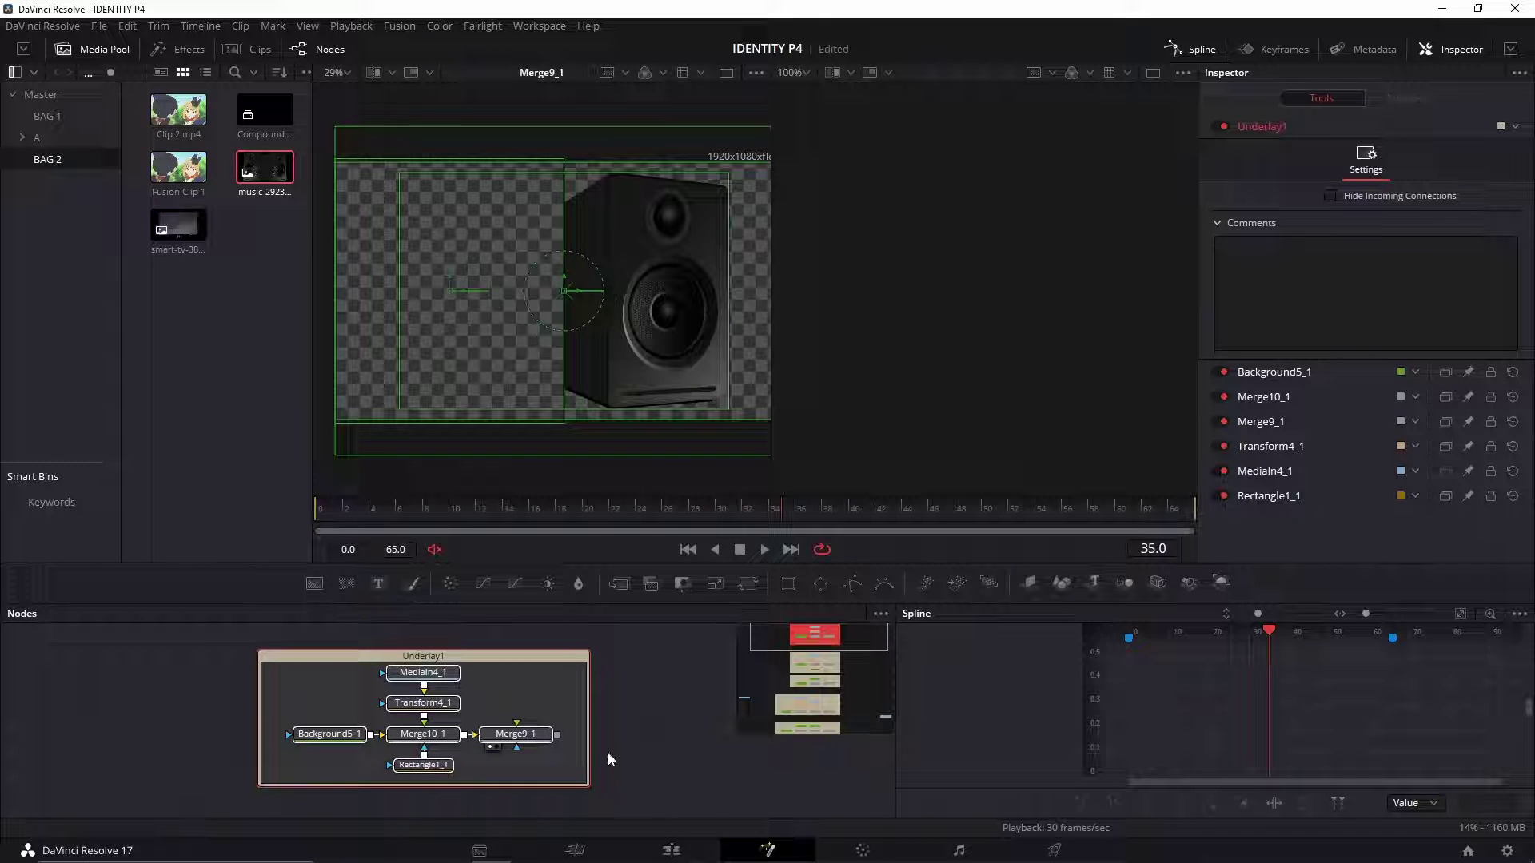
click(461, 658)
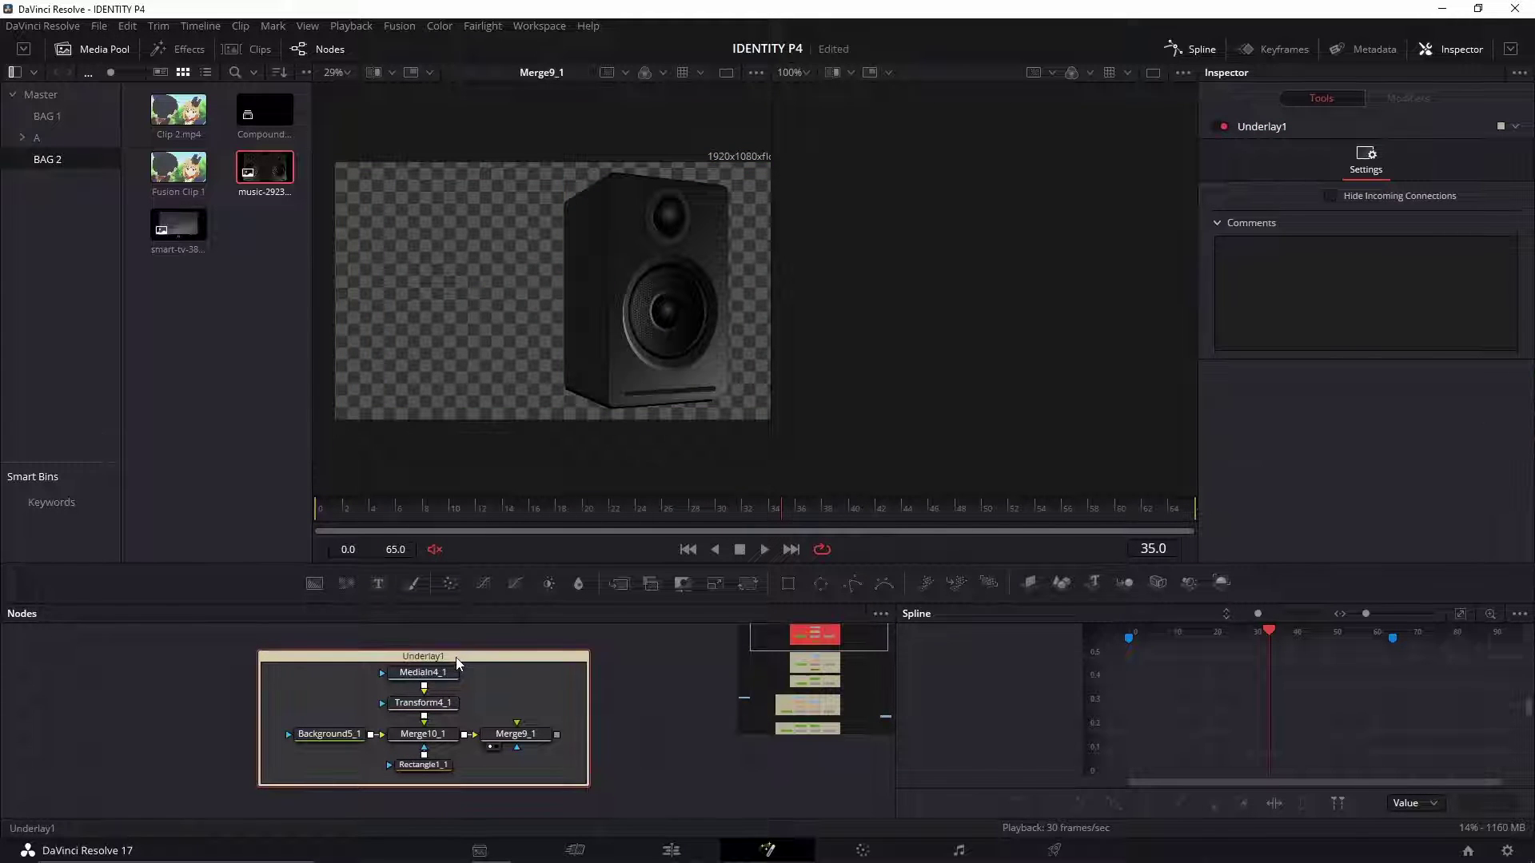
key(F2)
text(spk)
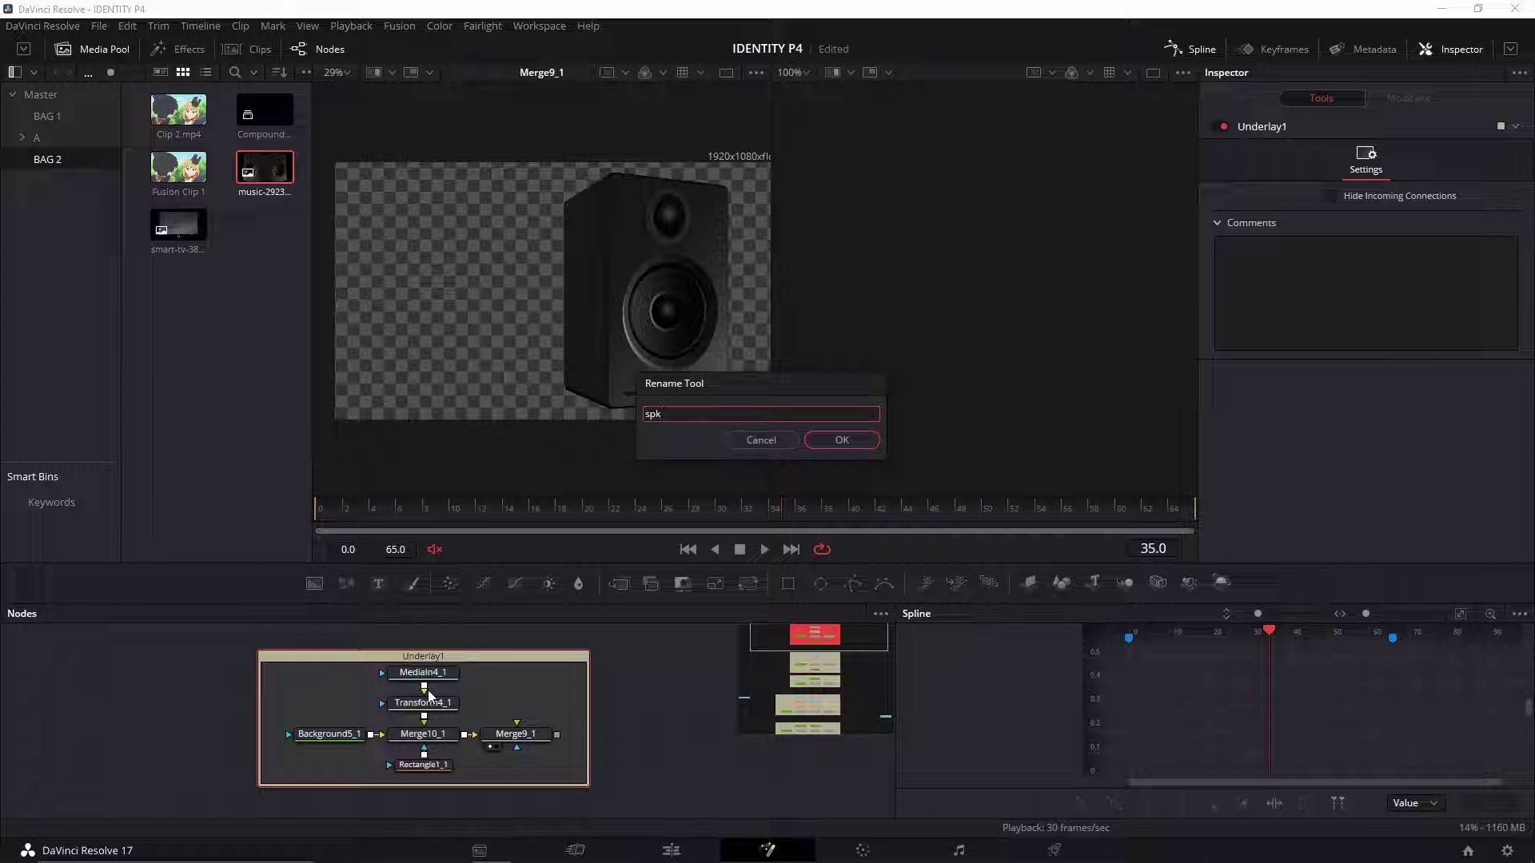
text(r1)
key(Return)
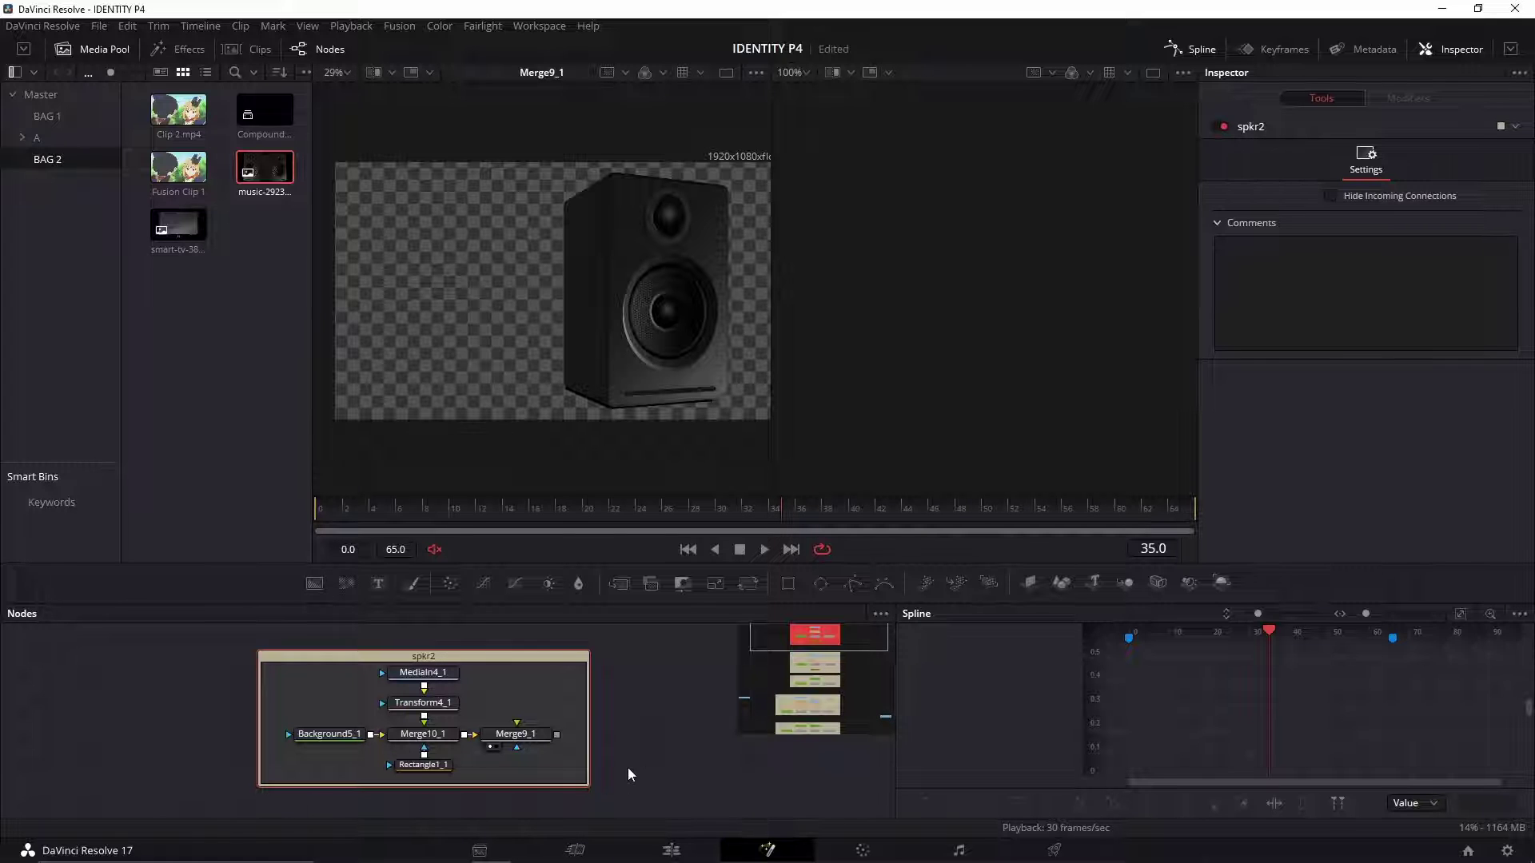
Step: Review the output of the Text, TV and BG groups by viewing Merge7, Merge1 and Merge4 in turn
drag(627, 767, 599, 685)
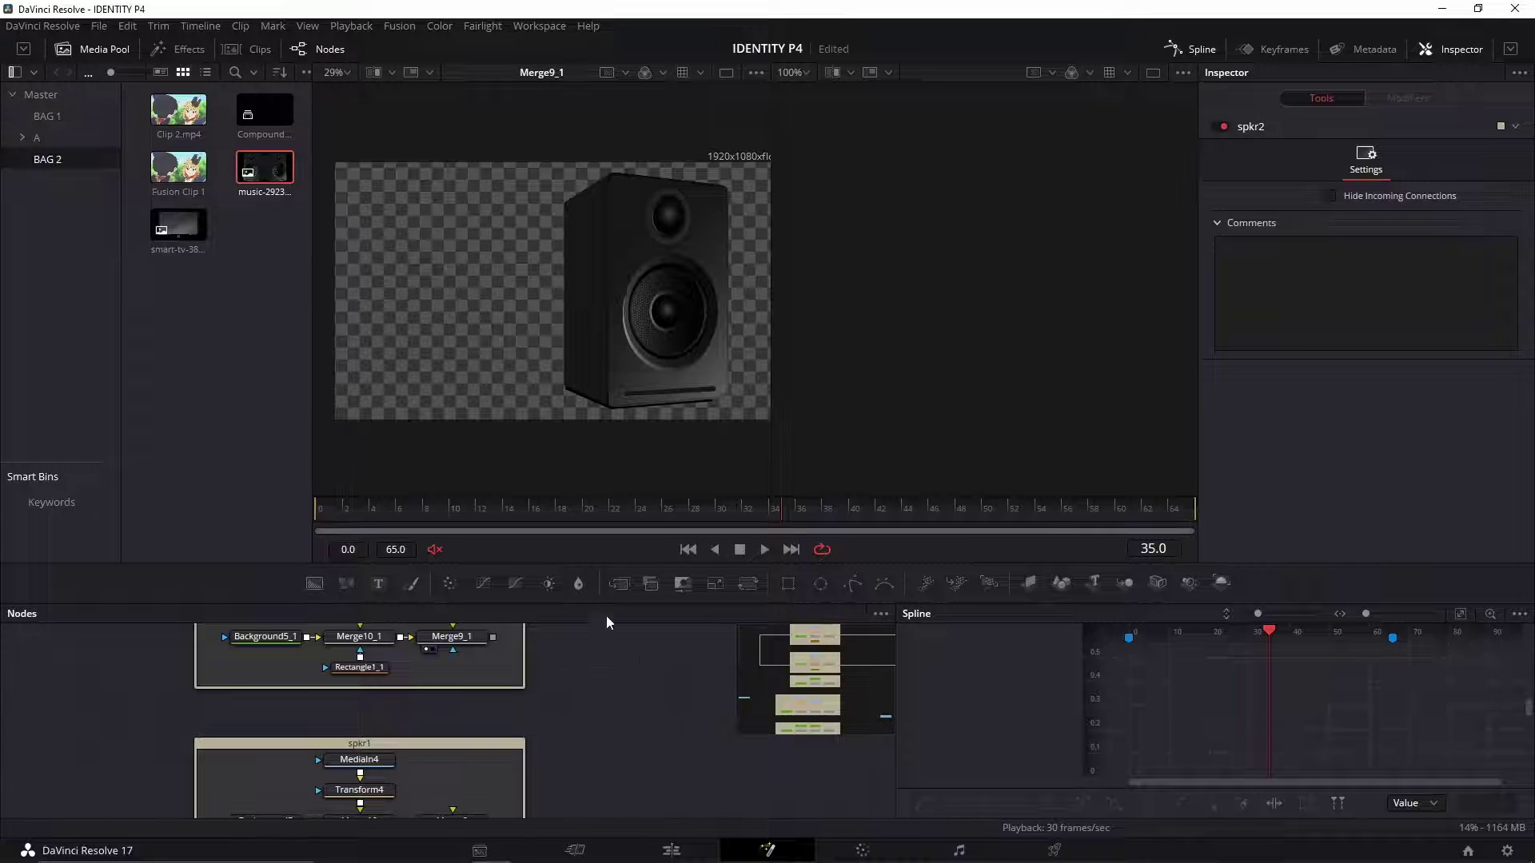
drag(664, 729, 635, 675)
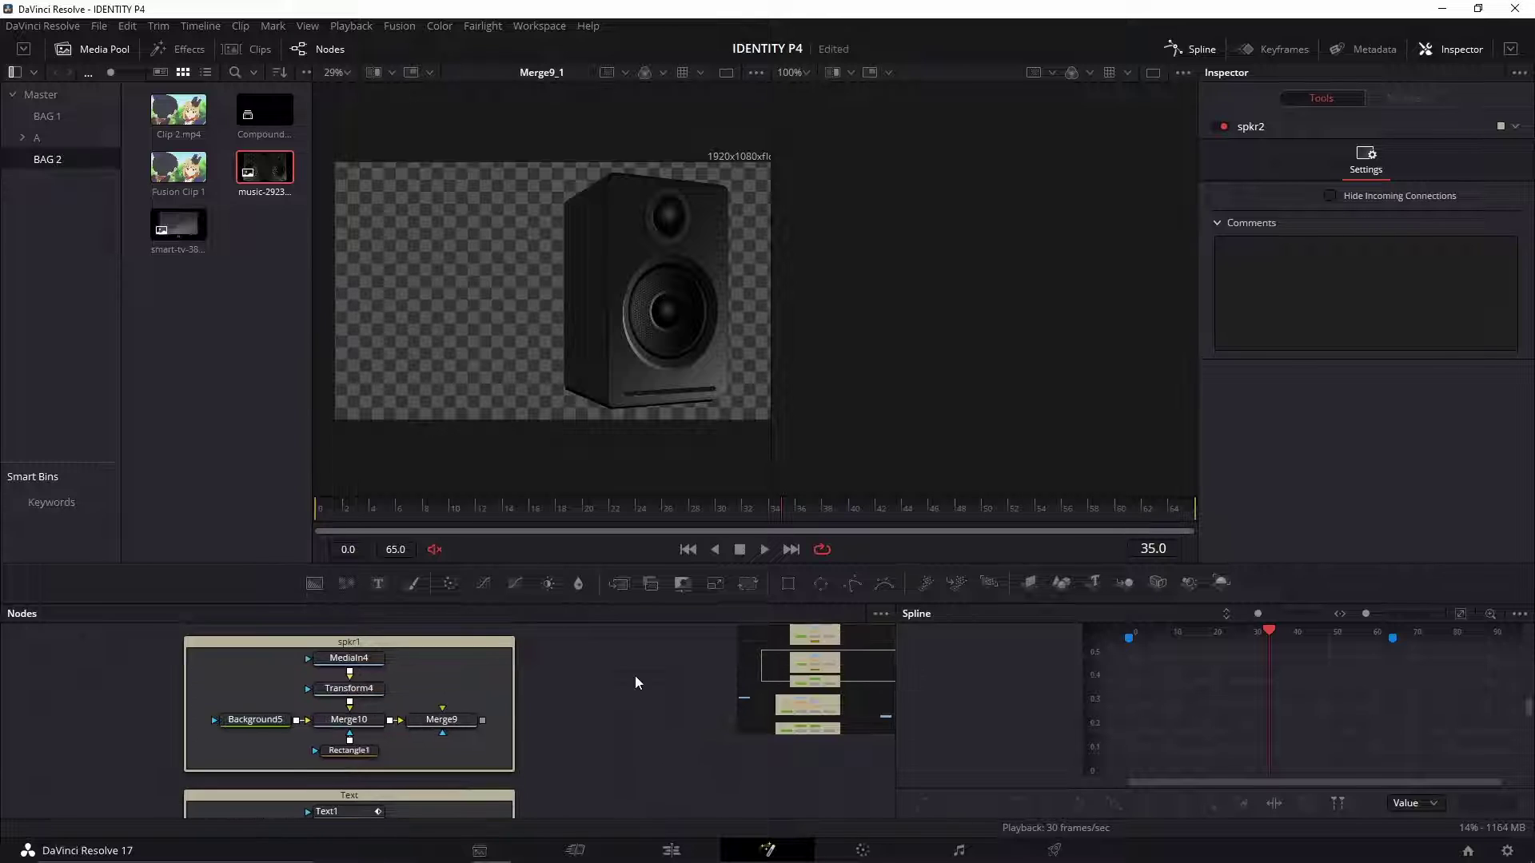
drag(603, 804, 574, 695)
drag(415, 698, 588, 362)
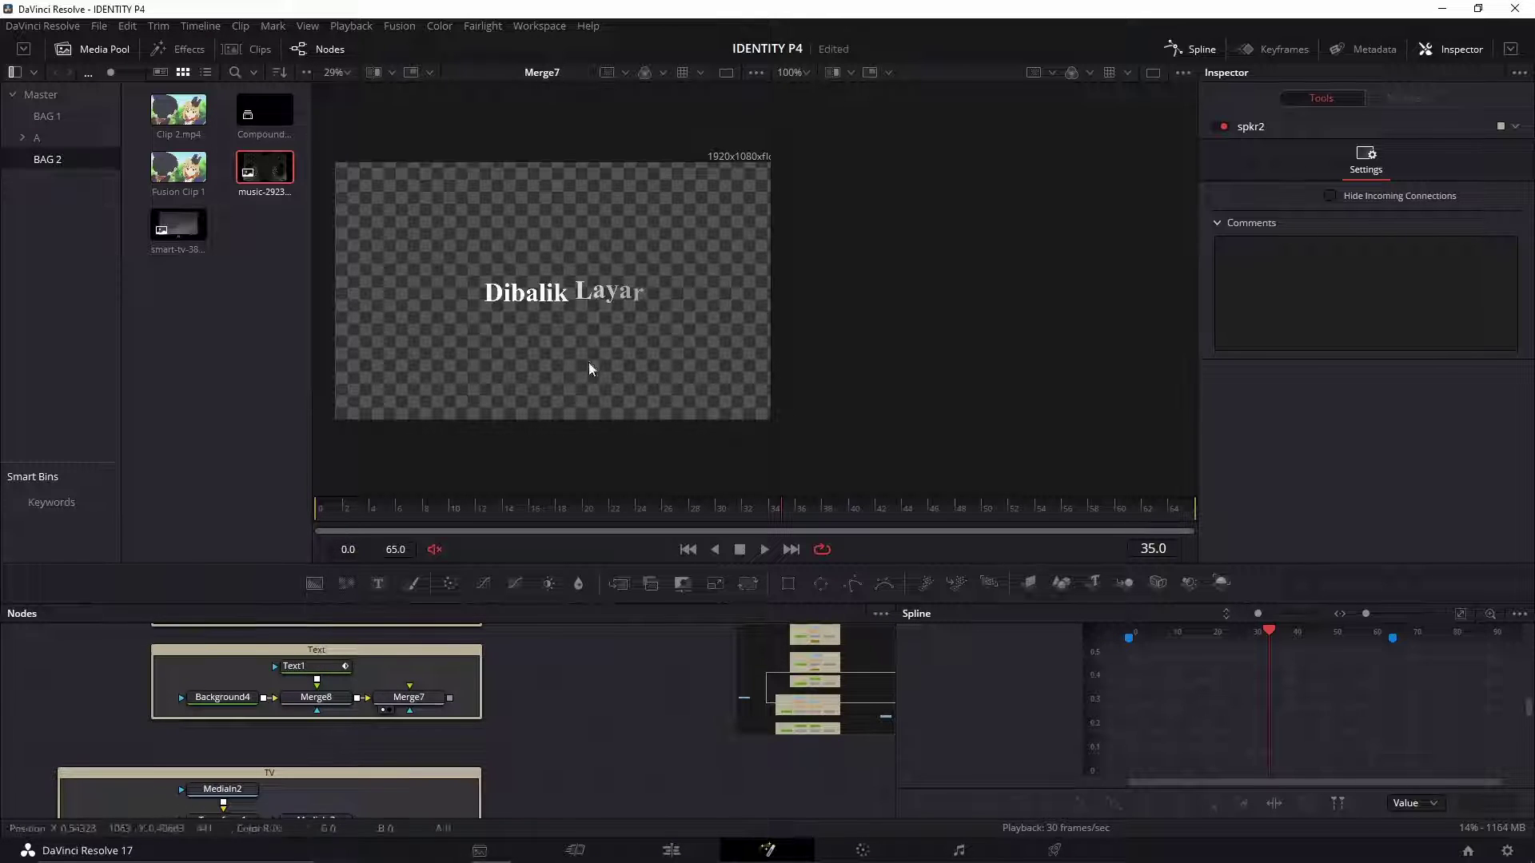
drag(537, 687, 552, 727)
drag(479, 764, 620, 273)
scroll(587, 684, down, 4)
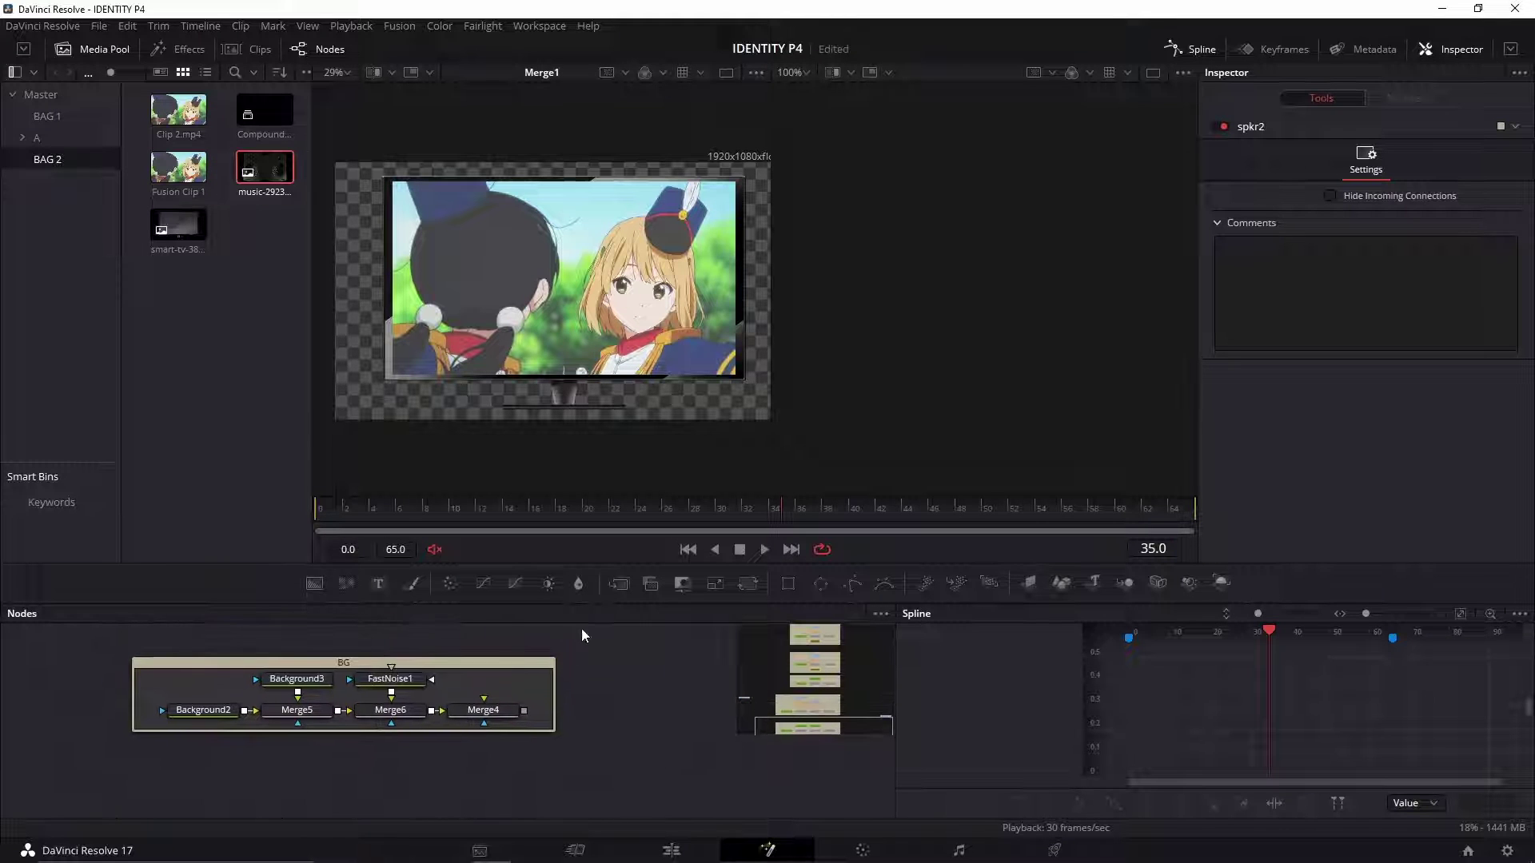
drag(490, 714, 560, 320)
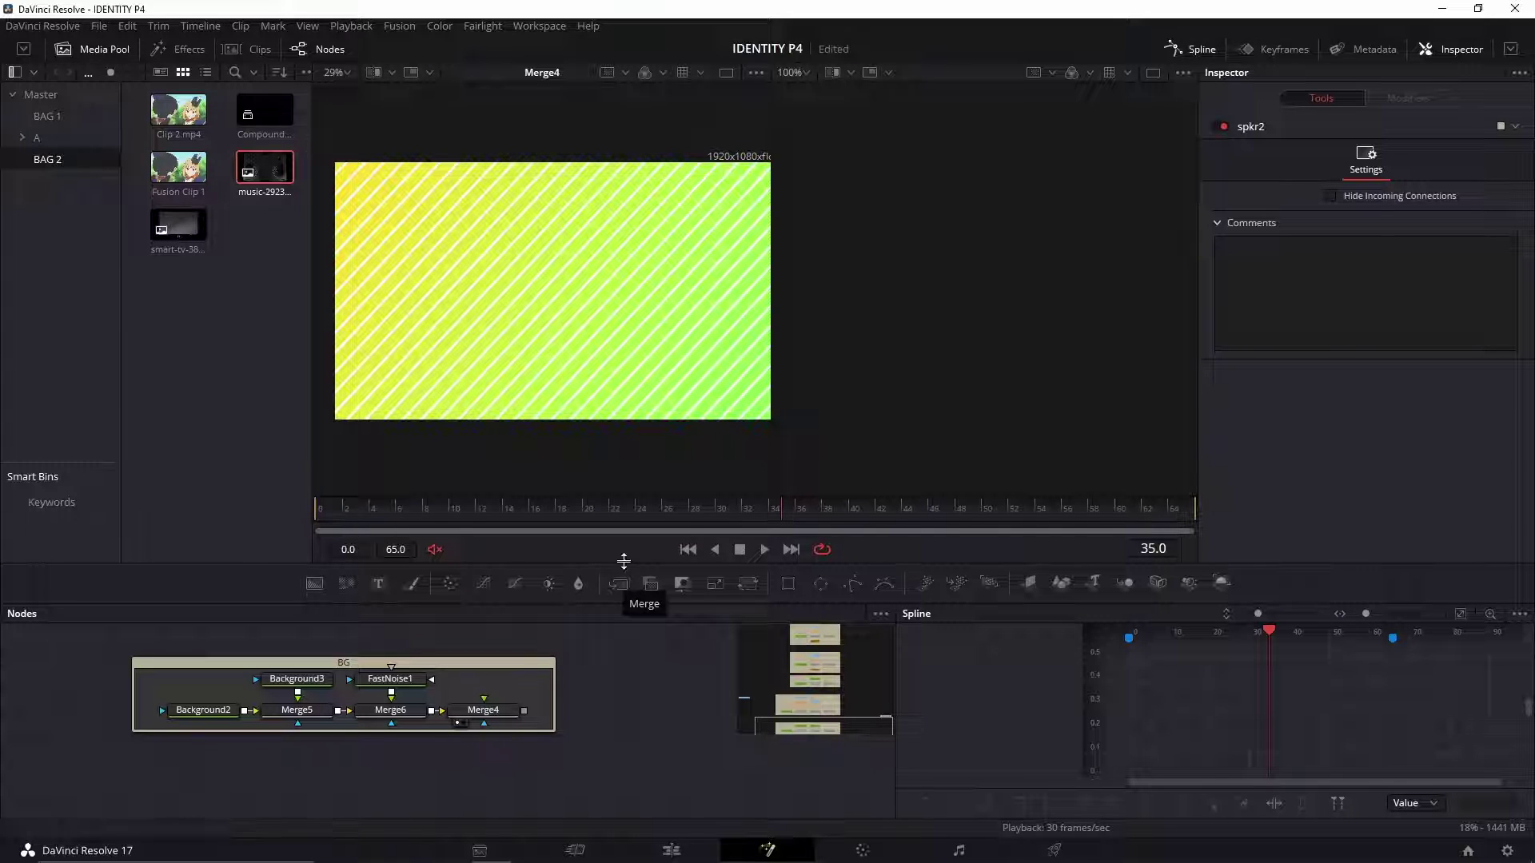
Step: Move MediaOut1 well to the right of the BG group to leave open space in the node graph
drag(687, 649, 610, 731)
mouse_move(652, 628)
mouse_down()
mouse_move(650, 709)
mouse_move(452, 661)
mouse_up()
mouse_move(545, 721)
mouse_down()
mouse_move(507, 700)
mouse_move(689, 749)
mouse_move(833, 749)
mouse_up()
drag(640, 761, 524, 732)
drag(691, 713, 739, 743)
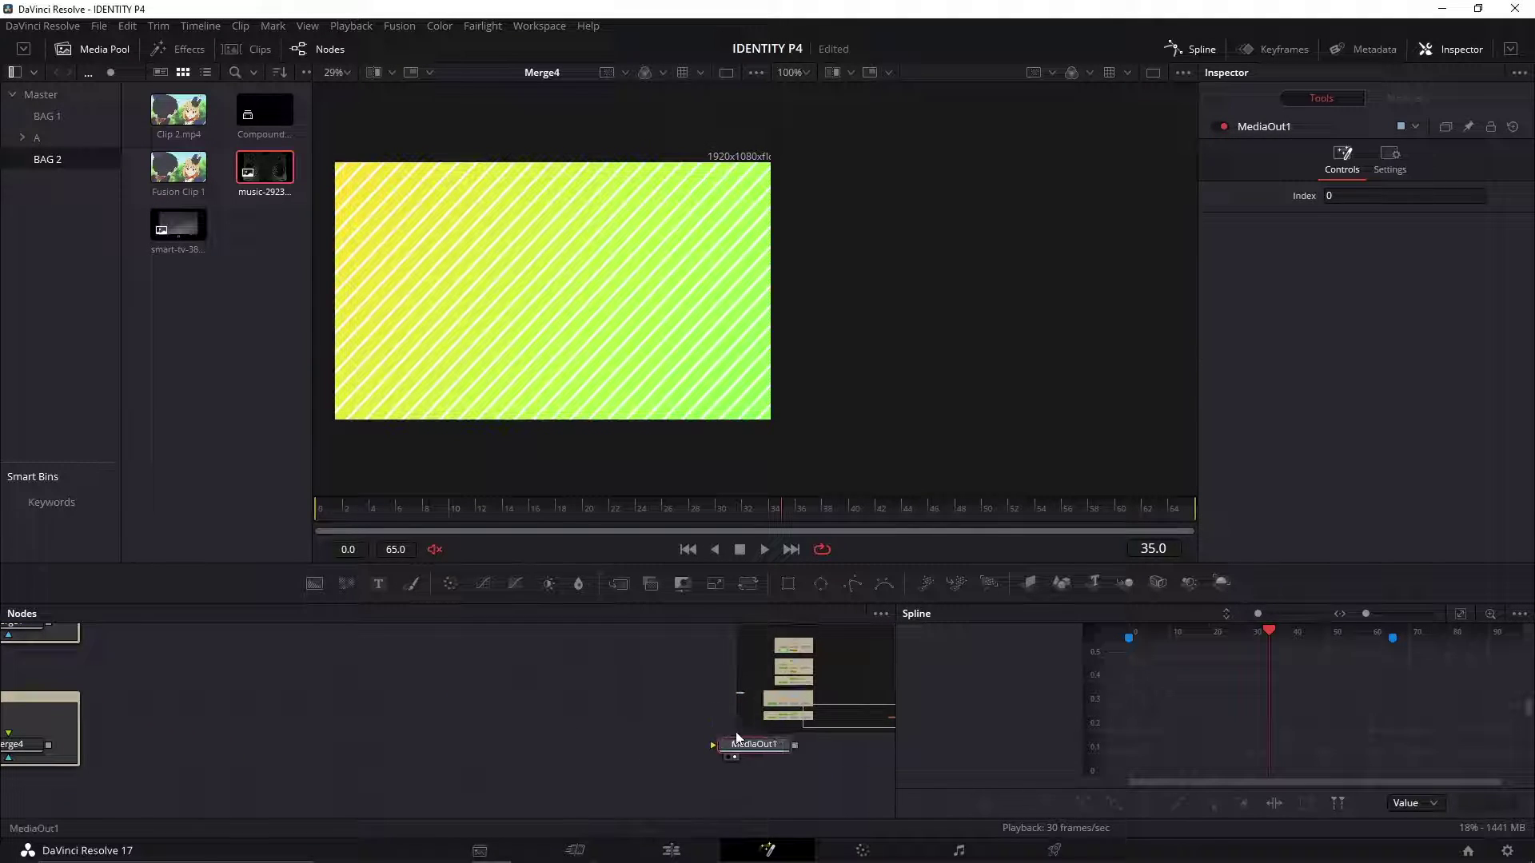
click(444, 726)
drag(429, 735, 488, 731)
drag(406, 737, 607, 742)
drag(451, 734, 498, 714)
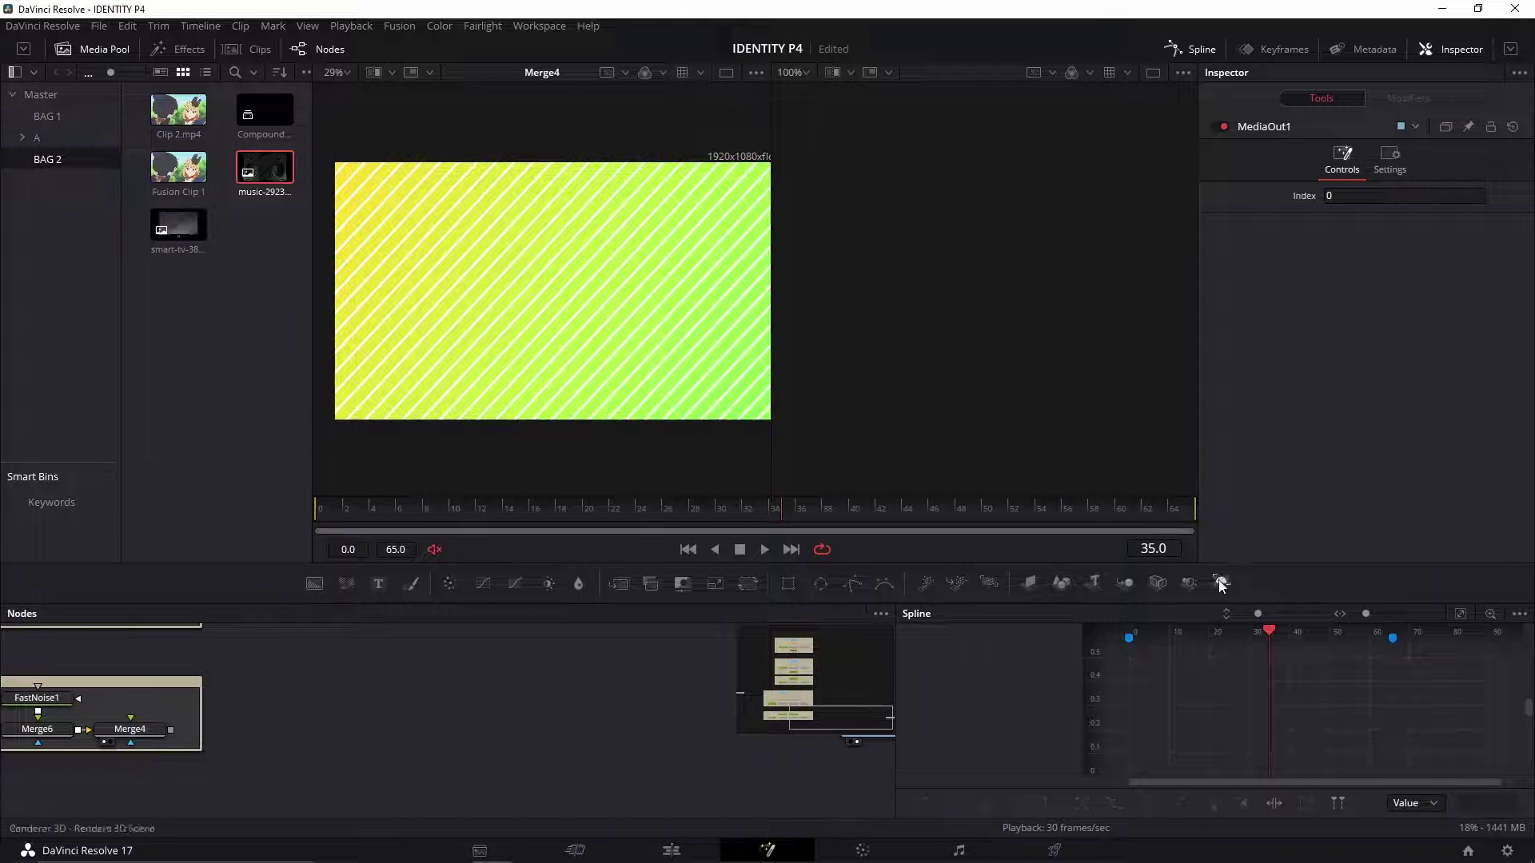
Step: Add a Renderer 3D node and a Merge 3D node before MediaOut1, and connect the Merge 3D output to the renderer
drag(1221, 586, 769, 734)
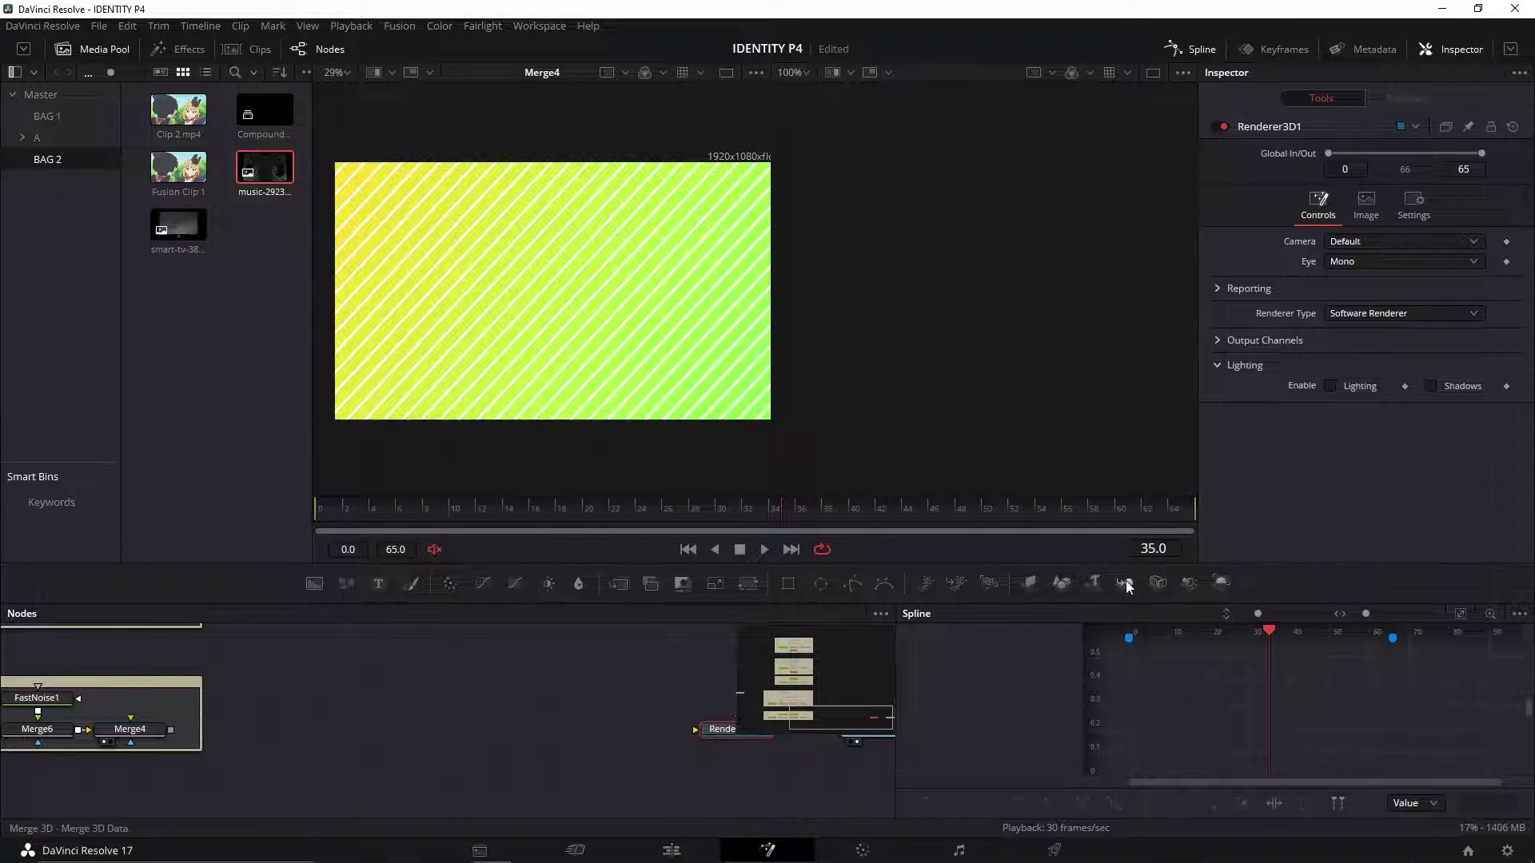
drag(1125, 580, 492, 734)
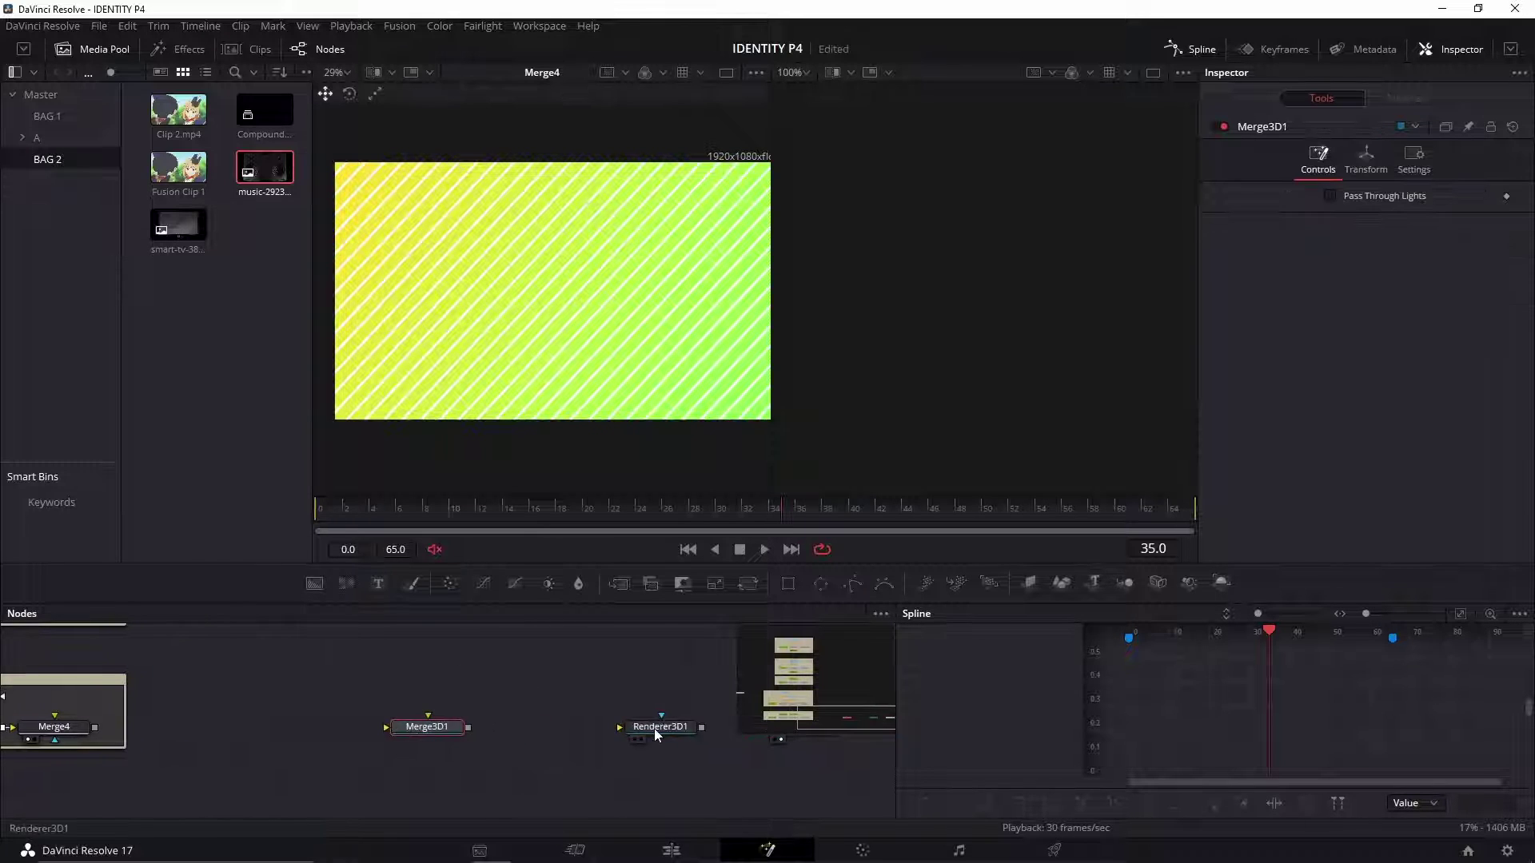
drag(468, 728, 651, 731)
click(547, 685)
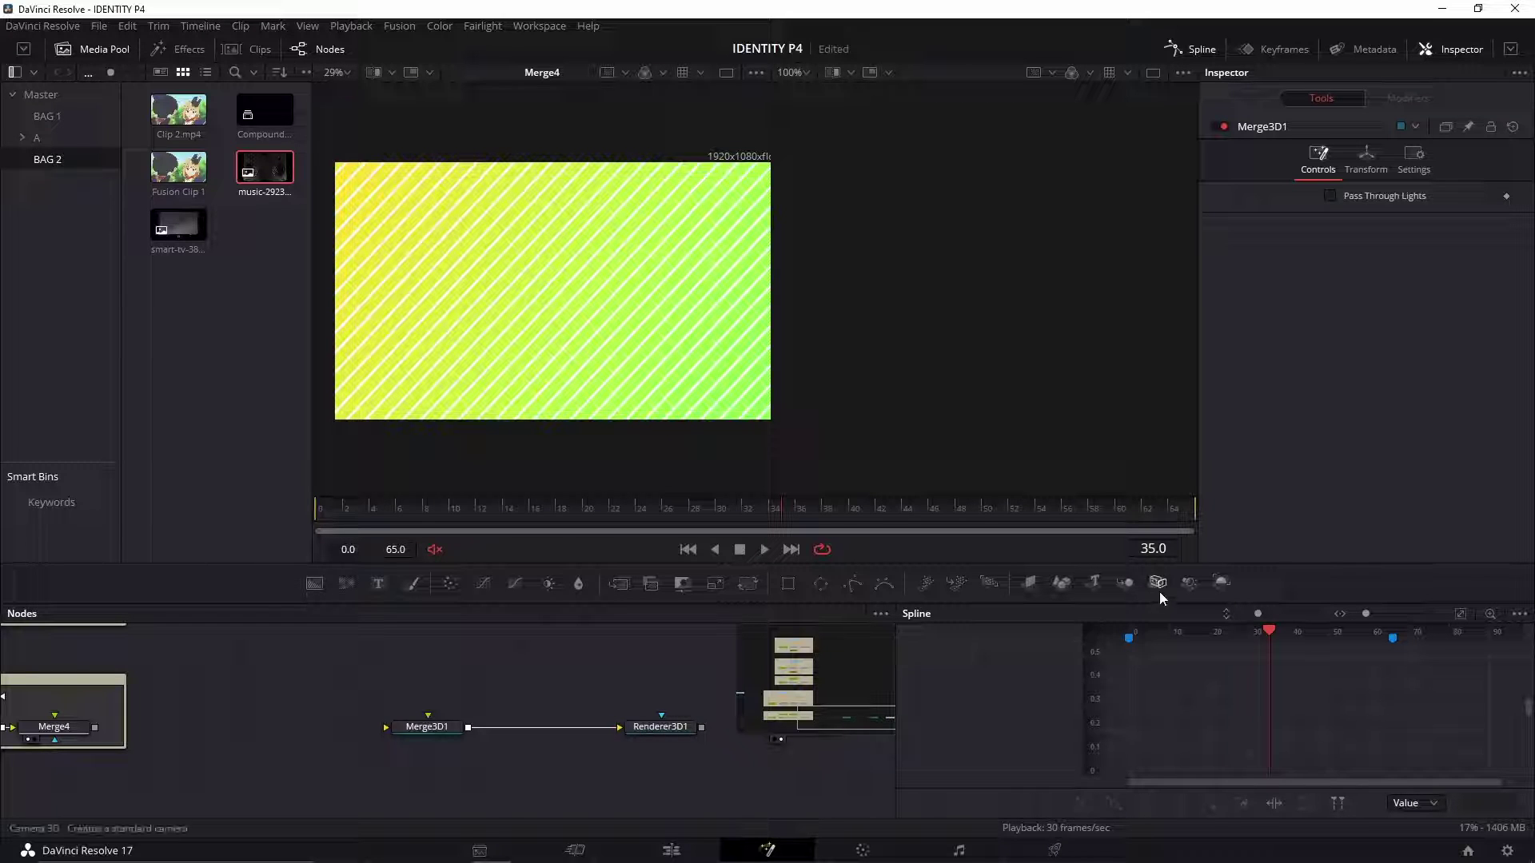
Step: Add a Camera 3D node below Merge3D1, connect it to that merge, and select Merge3D1
drag(1157, 582, 429, 711)
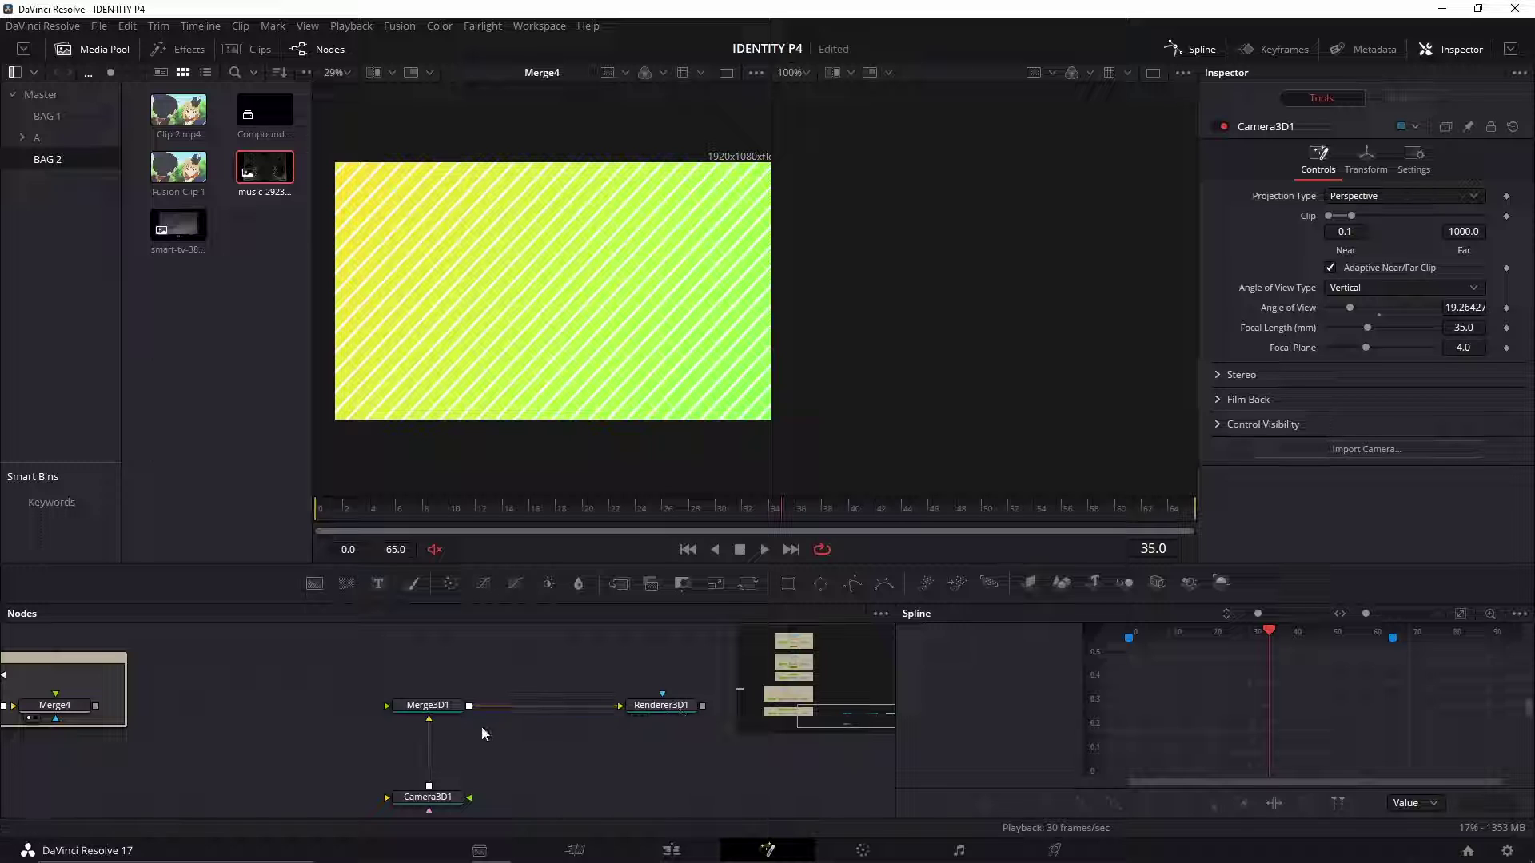
drag(516, 738, 518, 743)
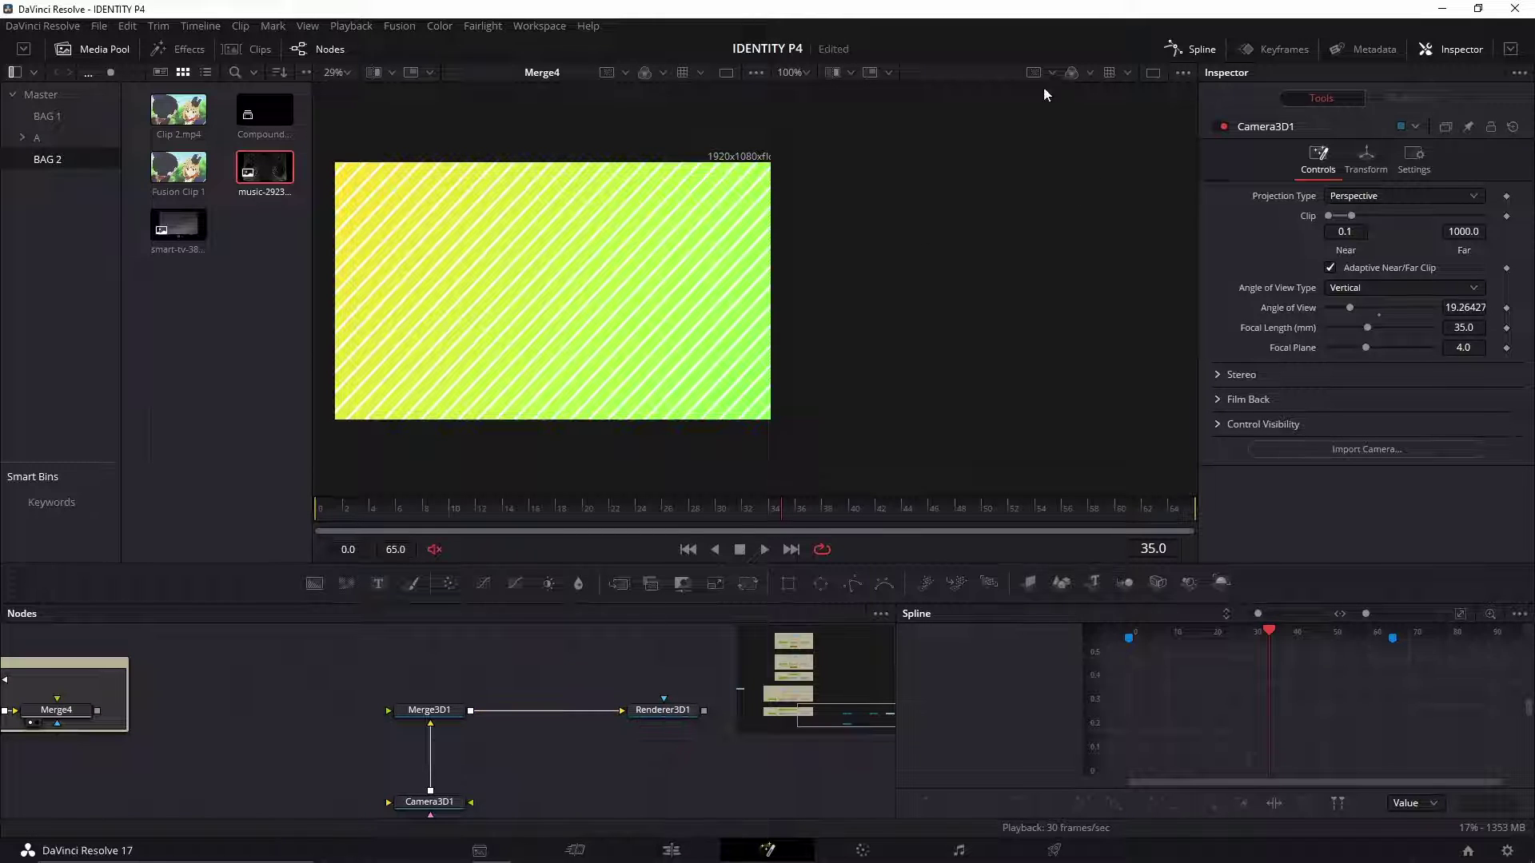
click(452, 709)
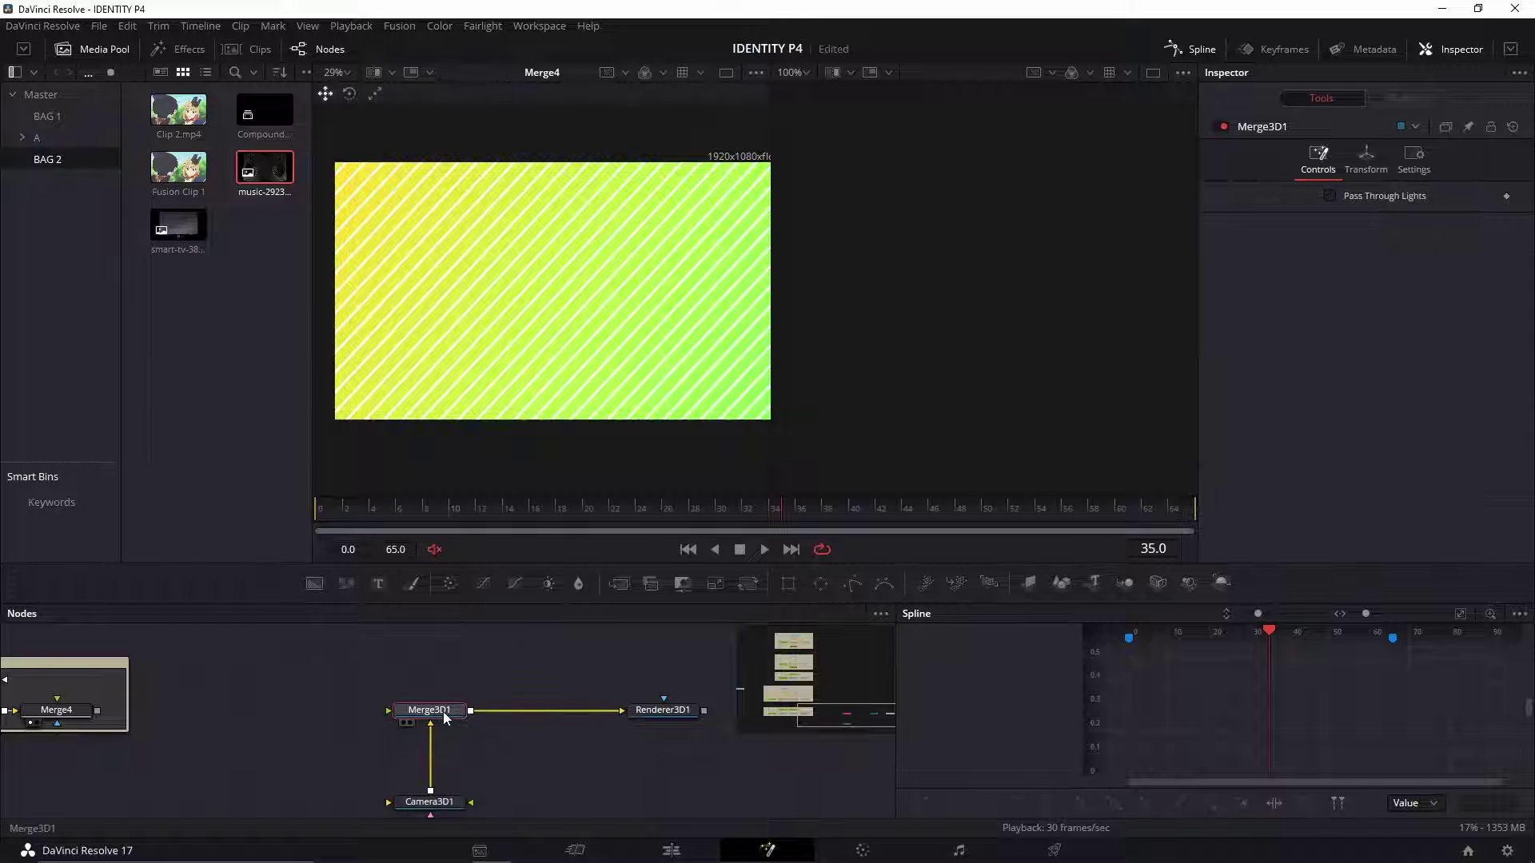
Step: Show Merge3D1 in the first viewer and Renderer3D1 in the second viewer
key(1)
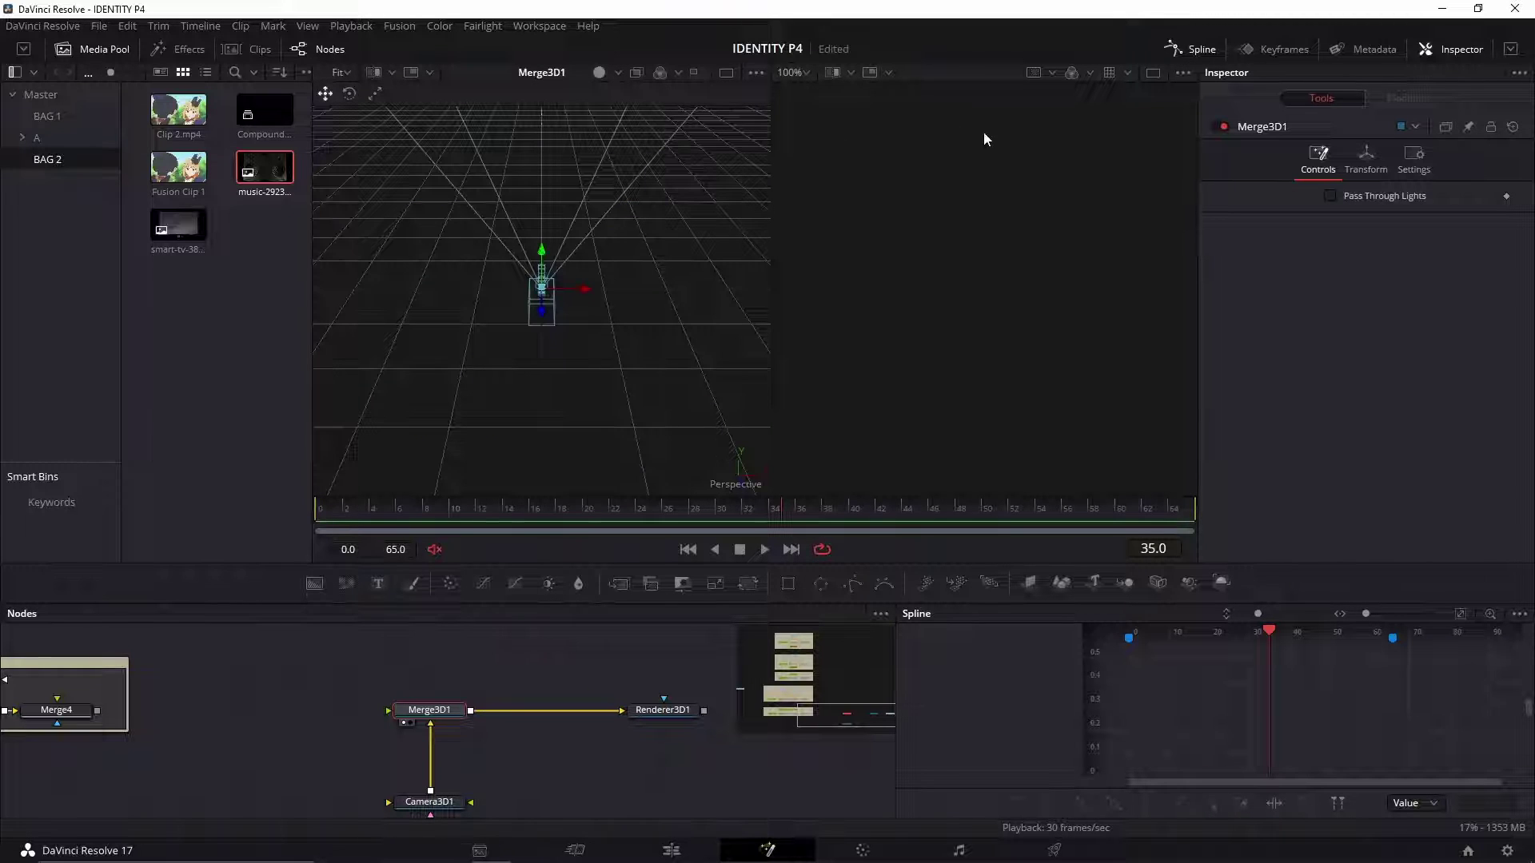
drag(664, 713, 1047, 253)
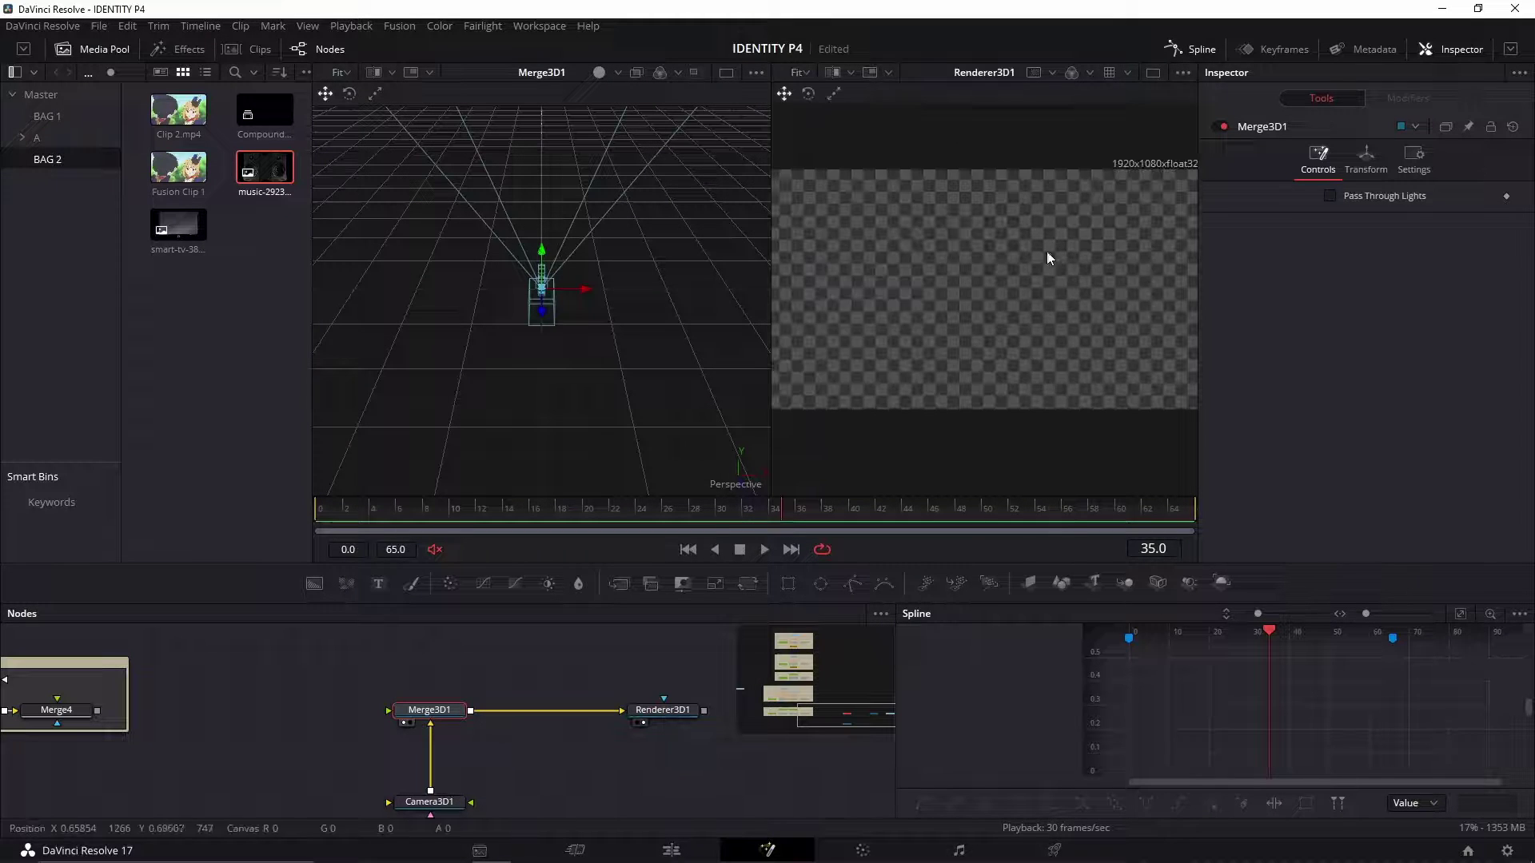
Step: Add an Image Plane 3D node after Merge4 in the BG group and connect its output to Merge3D1
drag(359, 687, 506, 709)
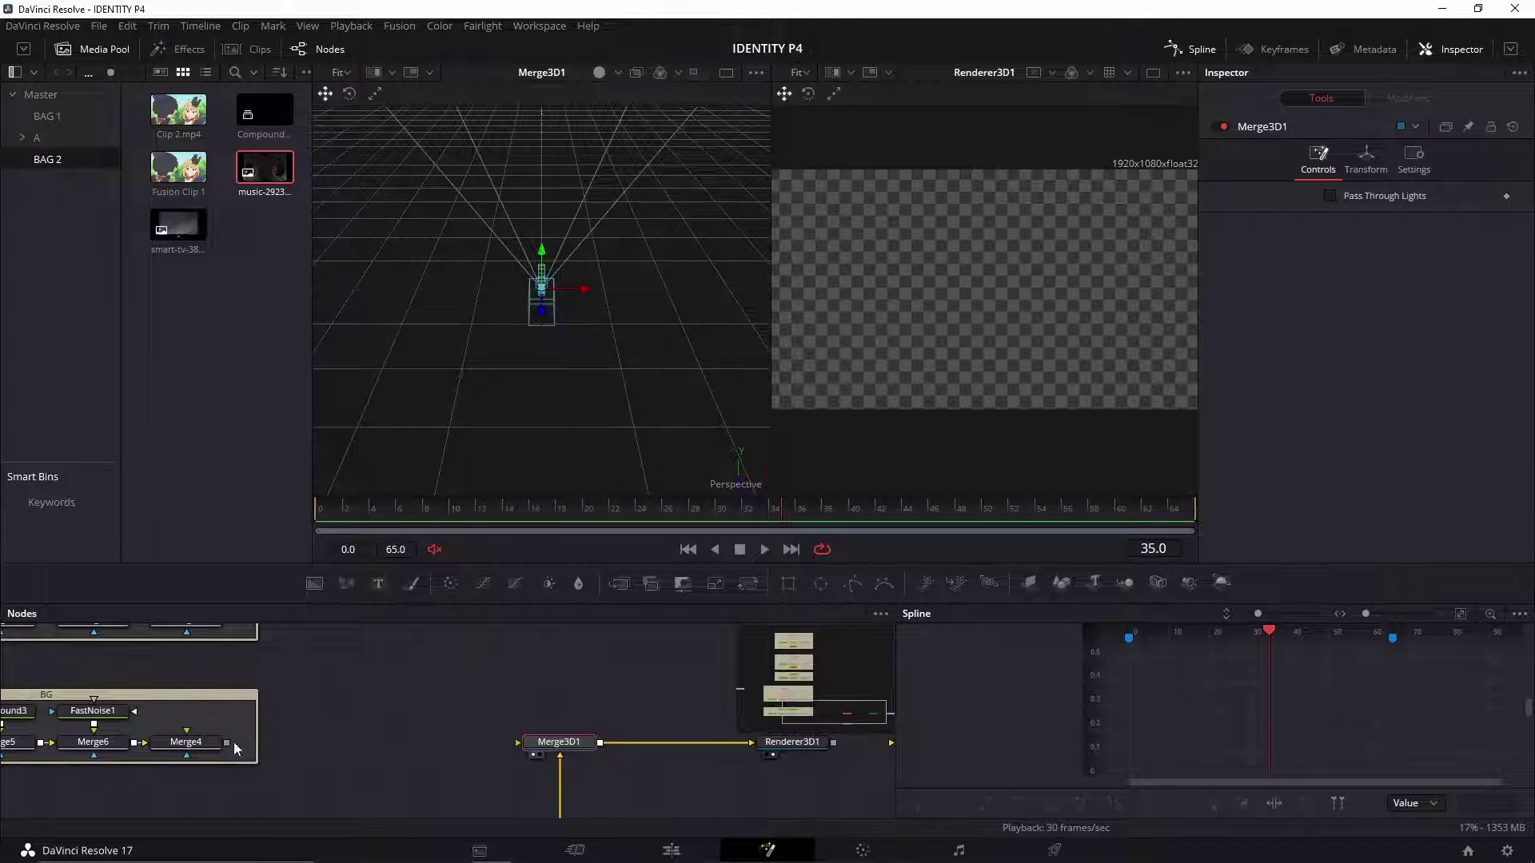
drag(149, 727, 369, 730)
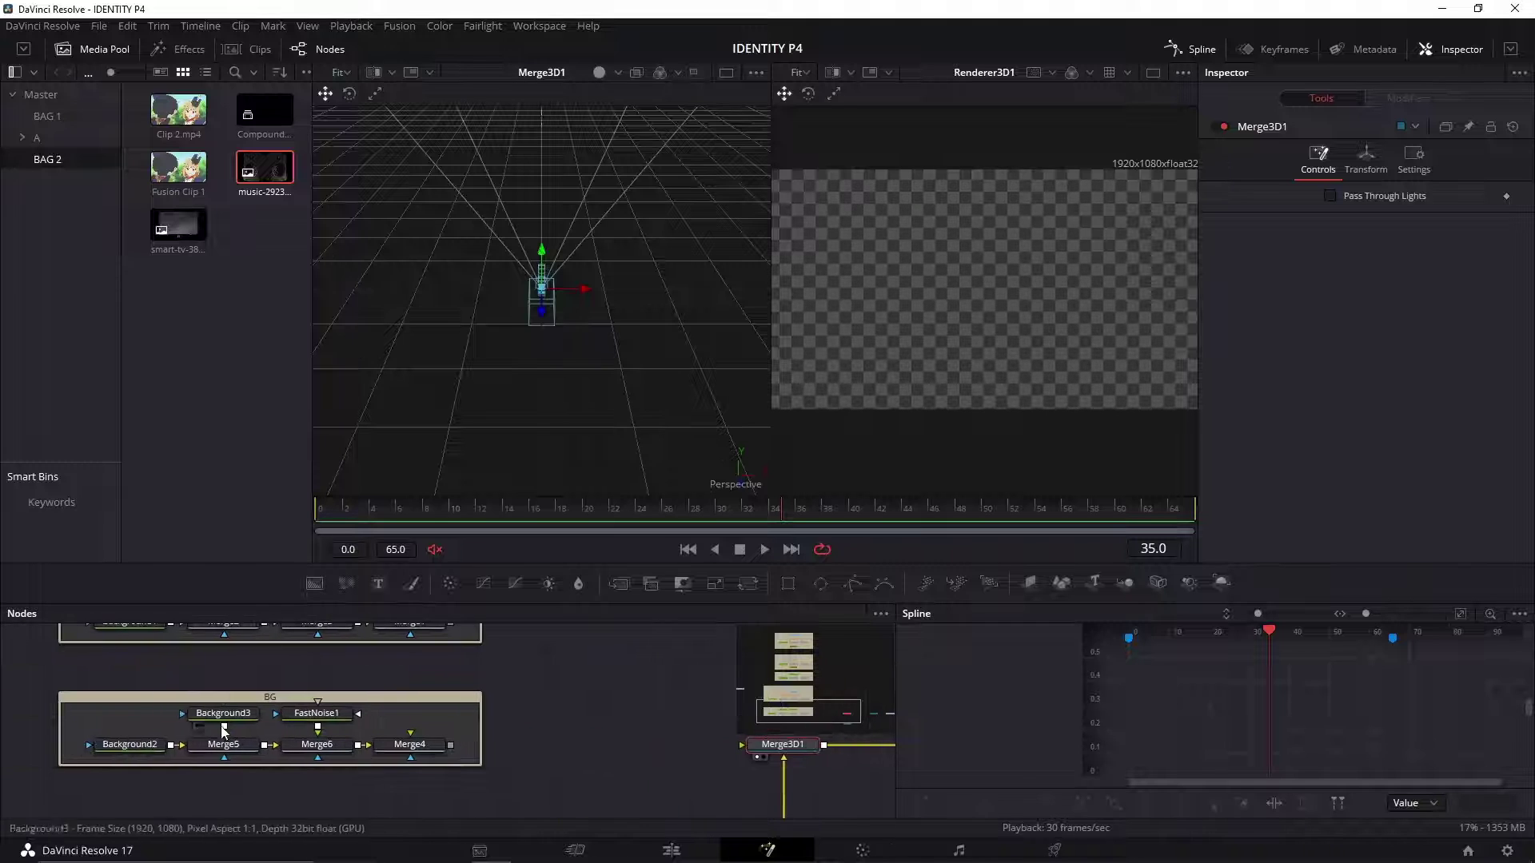
drag(264, 750, 122, 743)
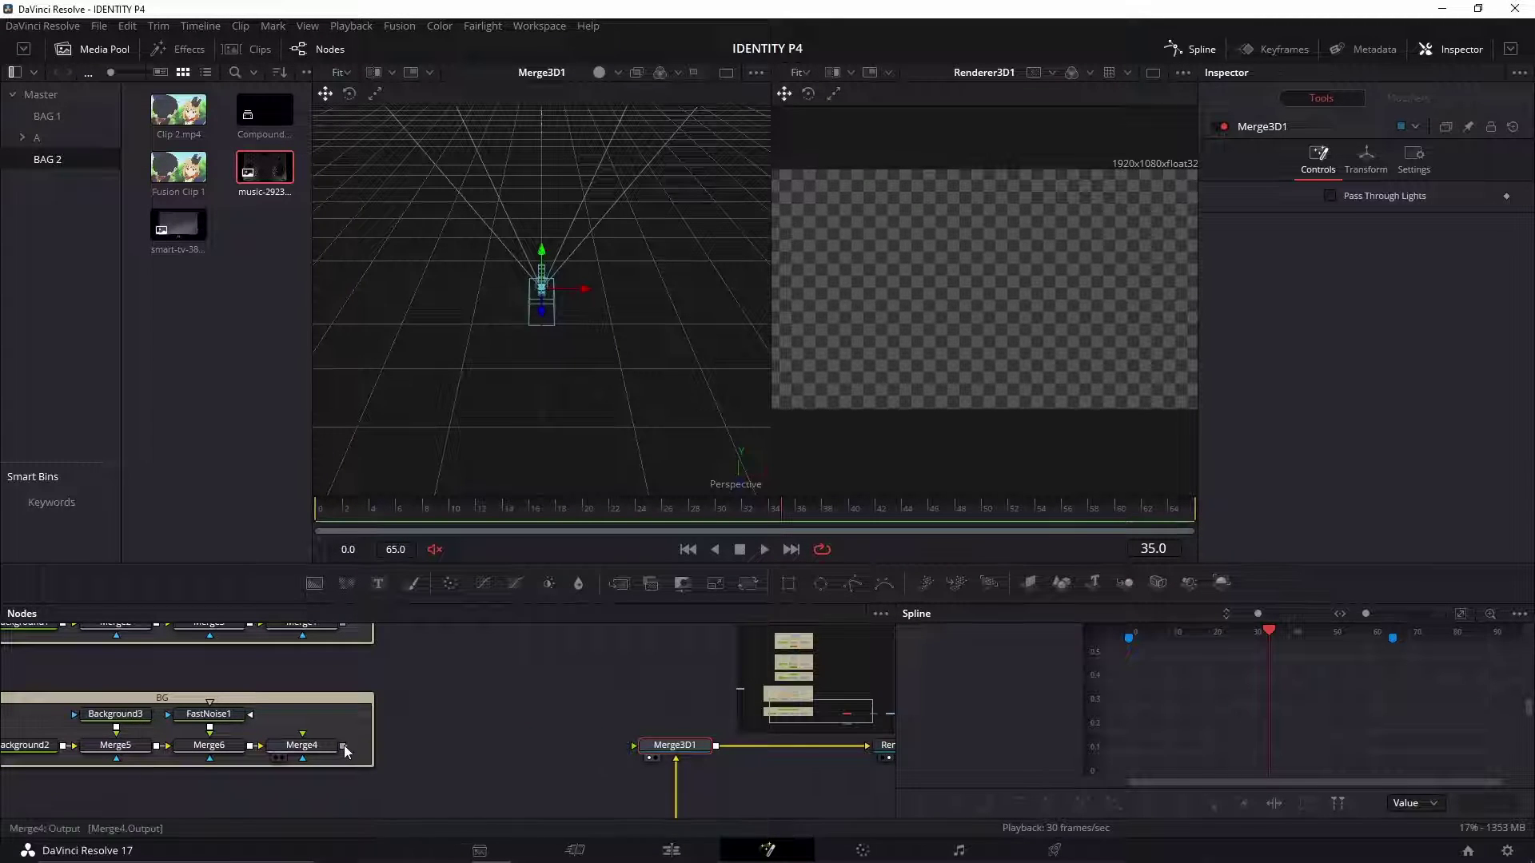
drag(342, 745, 570, 756)
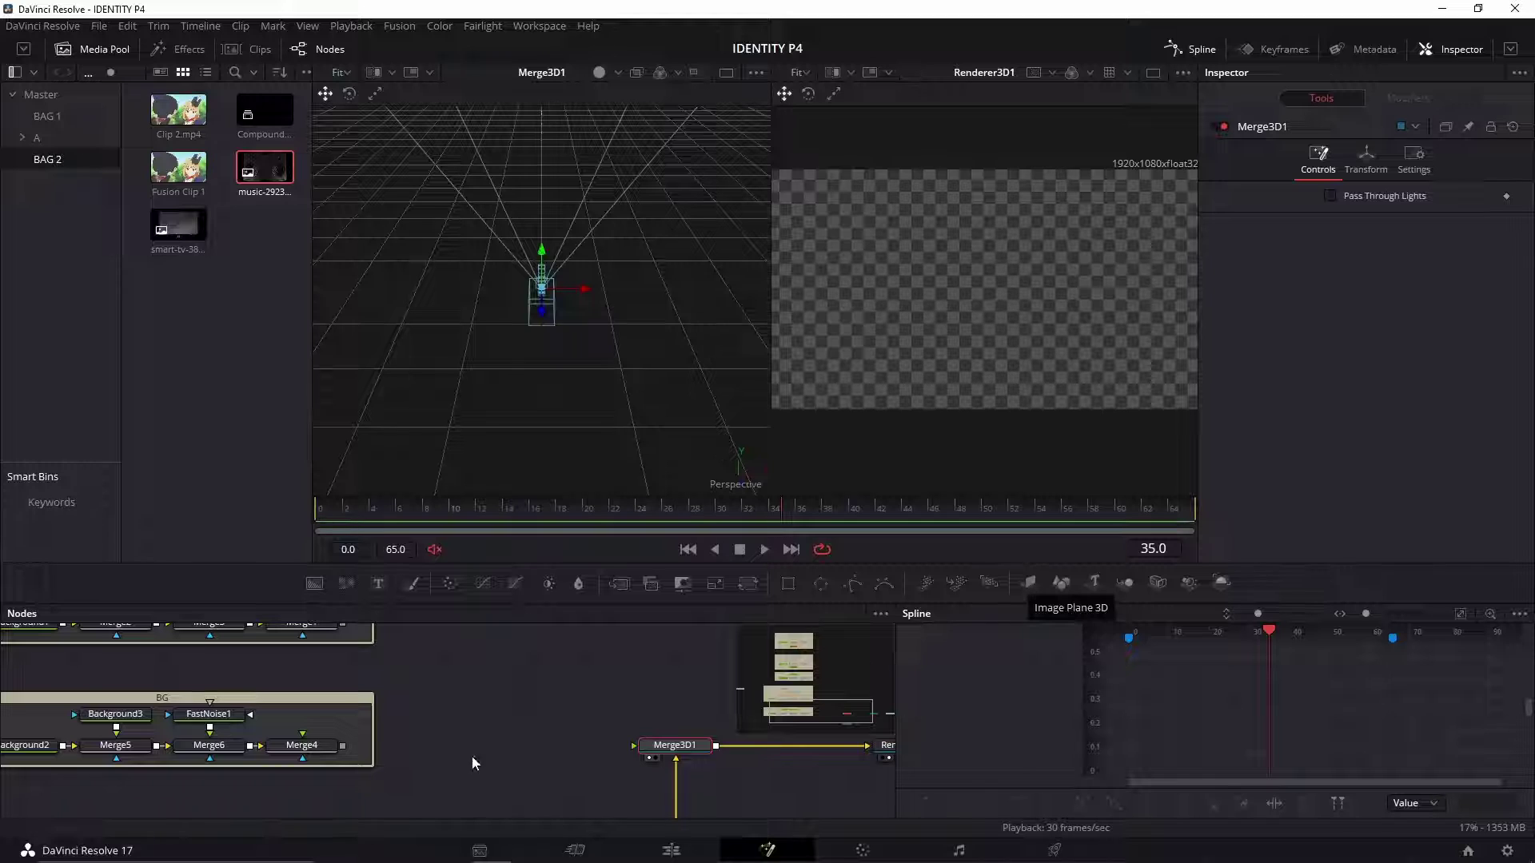
click(307, 747)
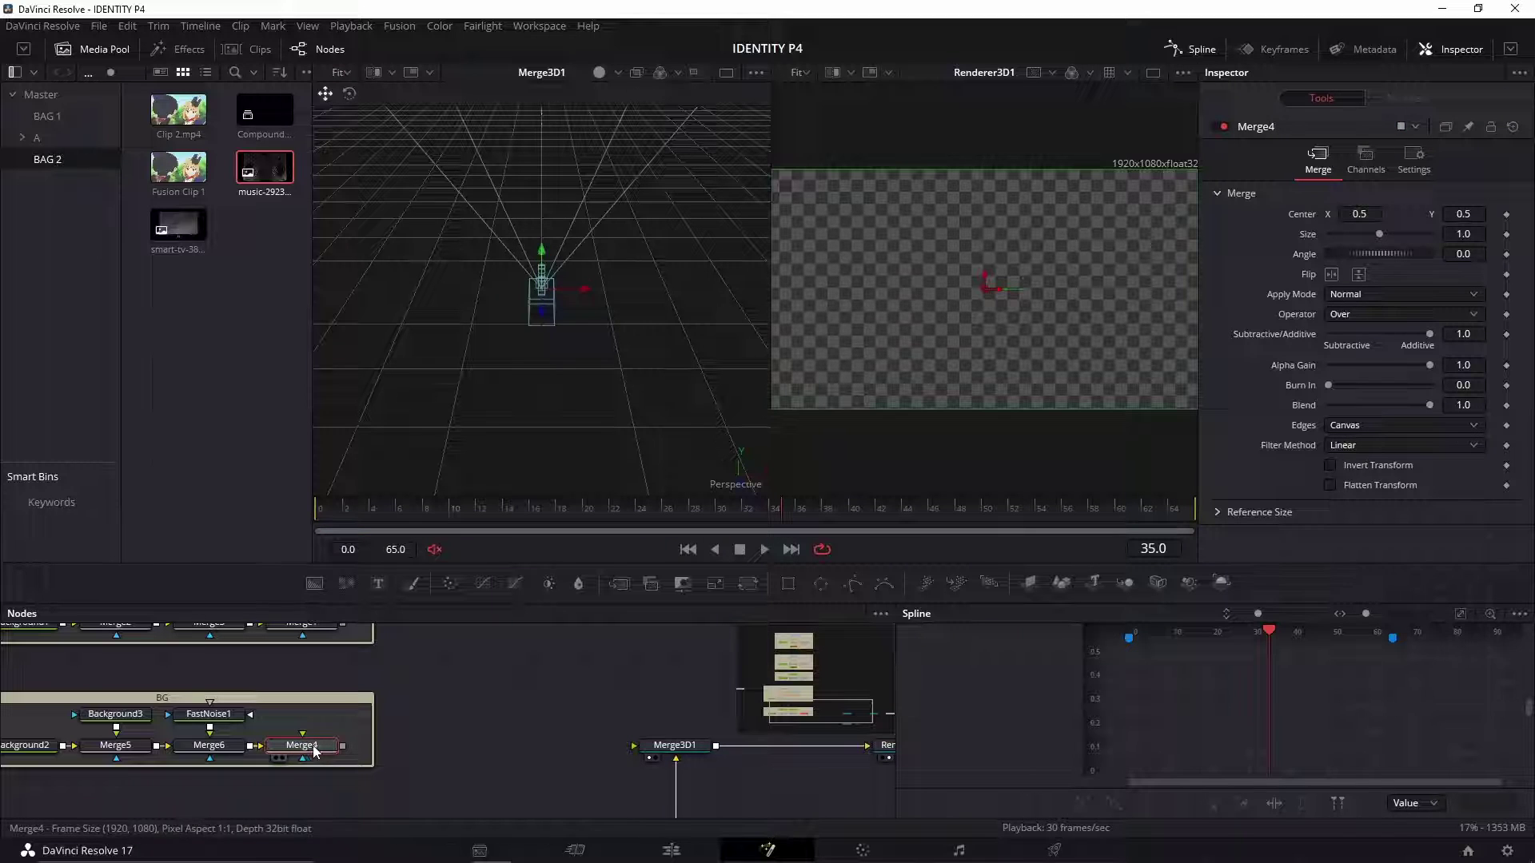
click(1030, 584)
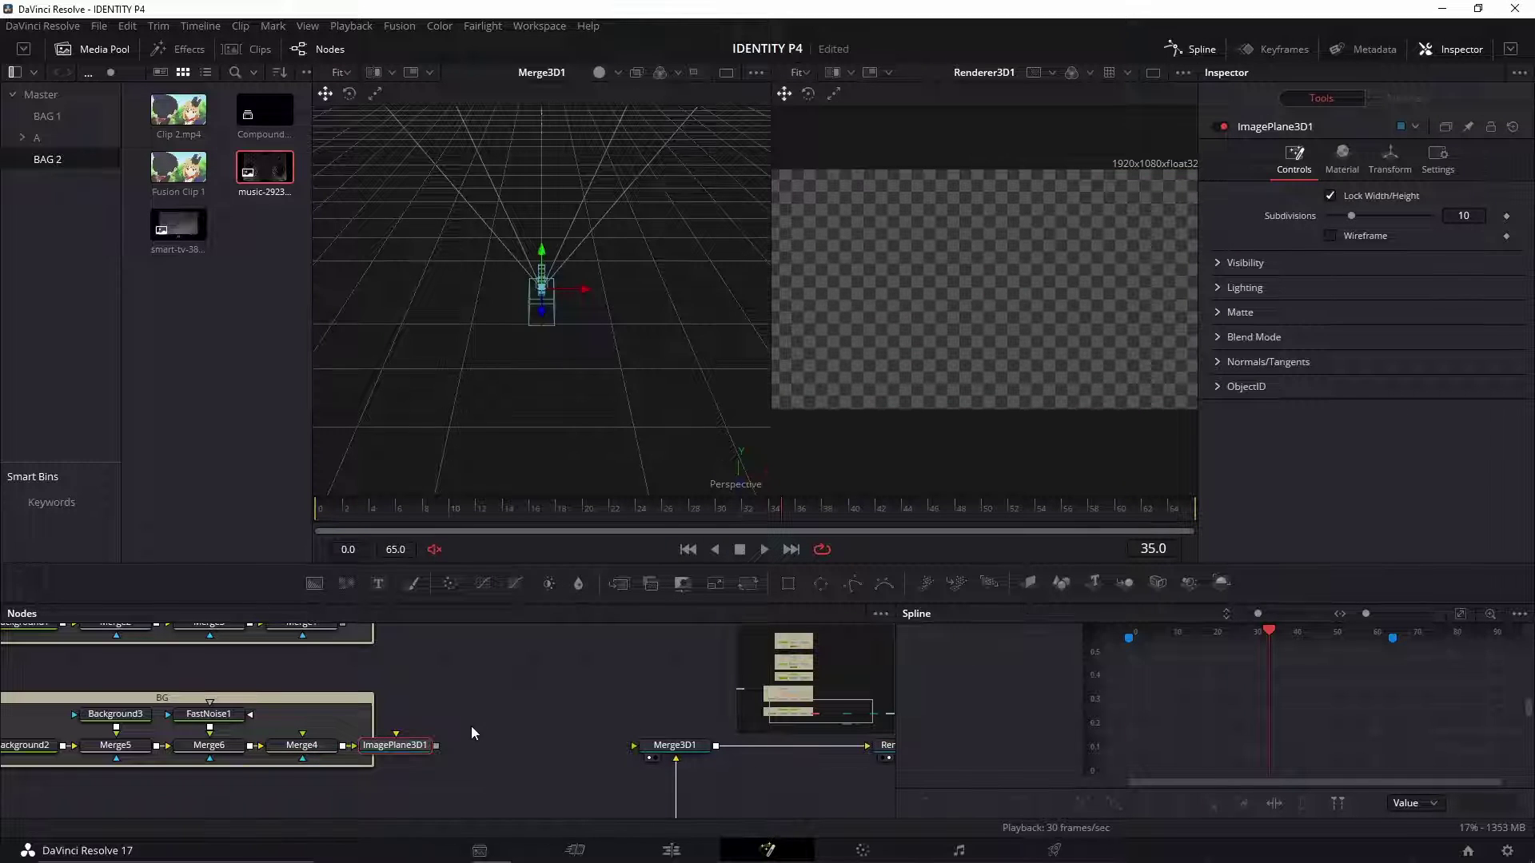
drag(437, 745, 684, 785)
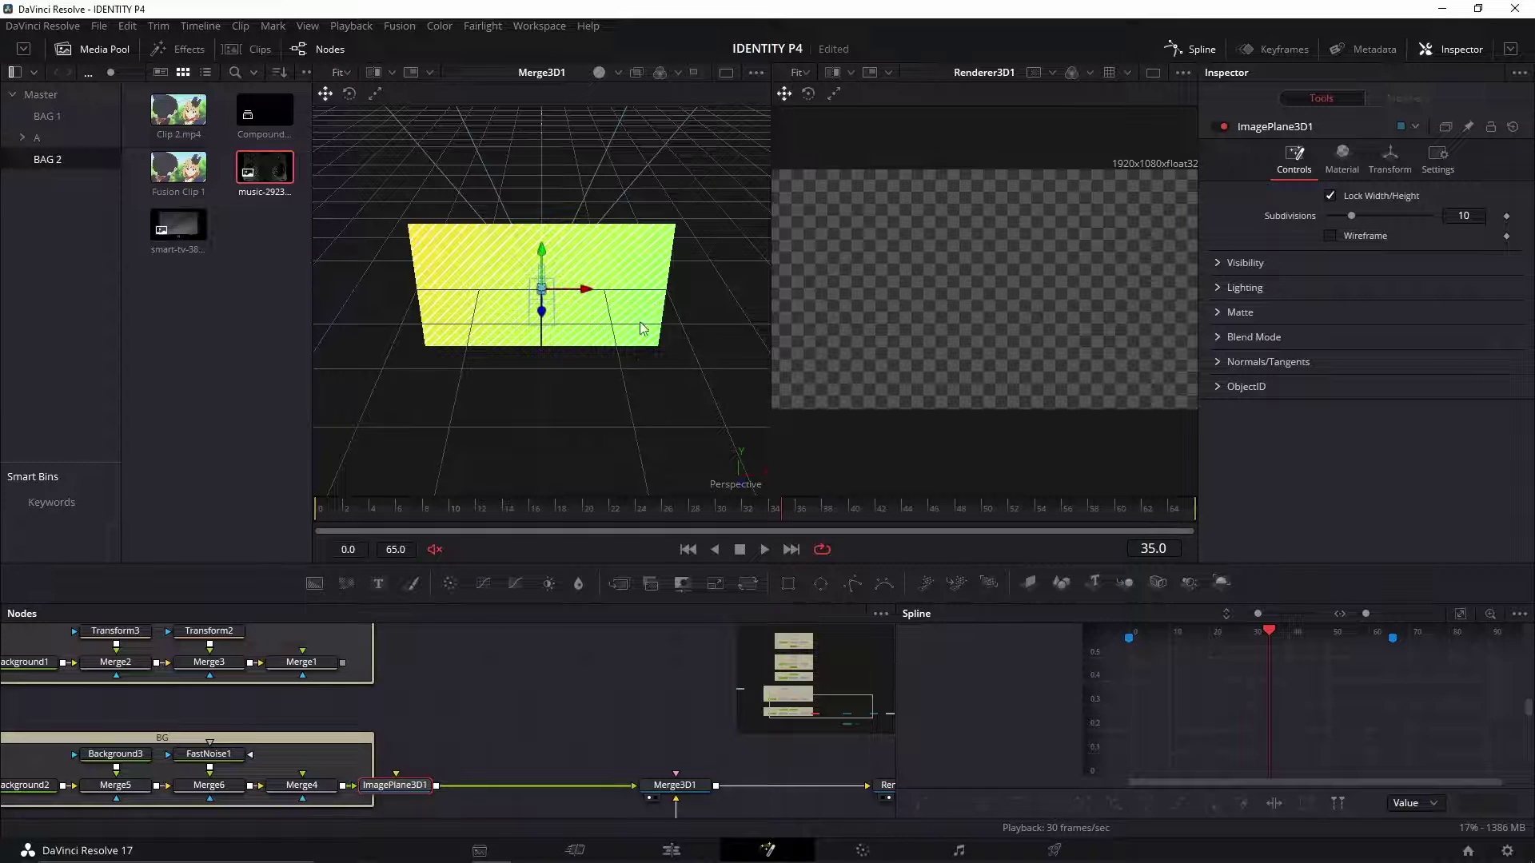
Step: Try moving Camera3D1 back to a Z translation of 0.66 in its own transform, and undo the move
drag(565, 387, 496, 376)
scroll(637, 685, down, 3)
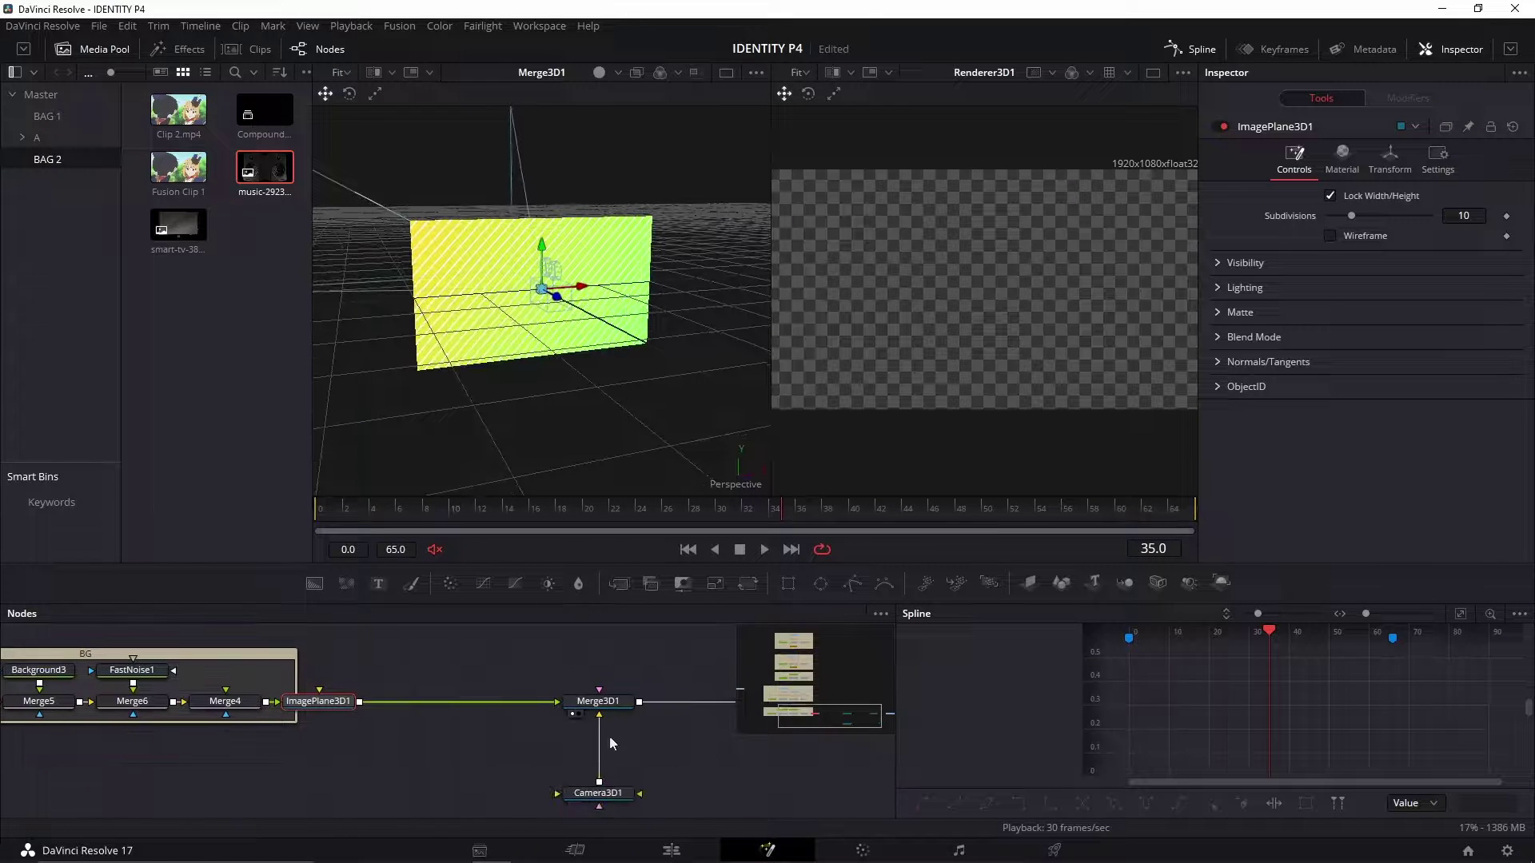
click(623, 794)
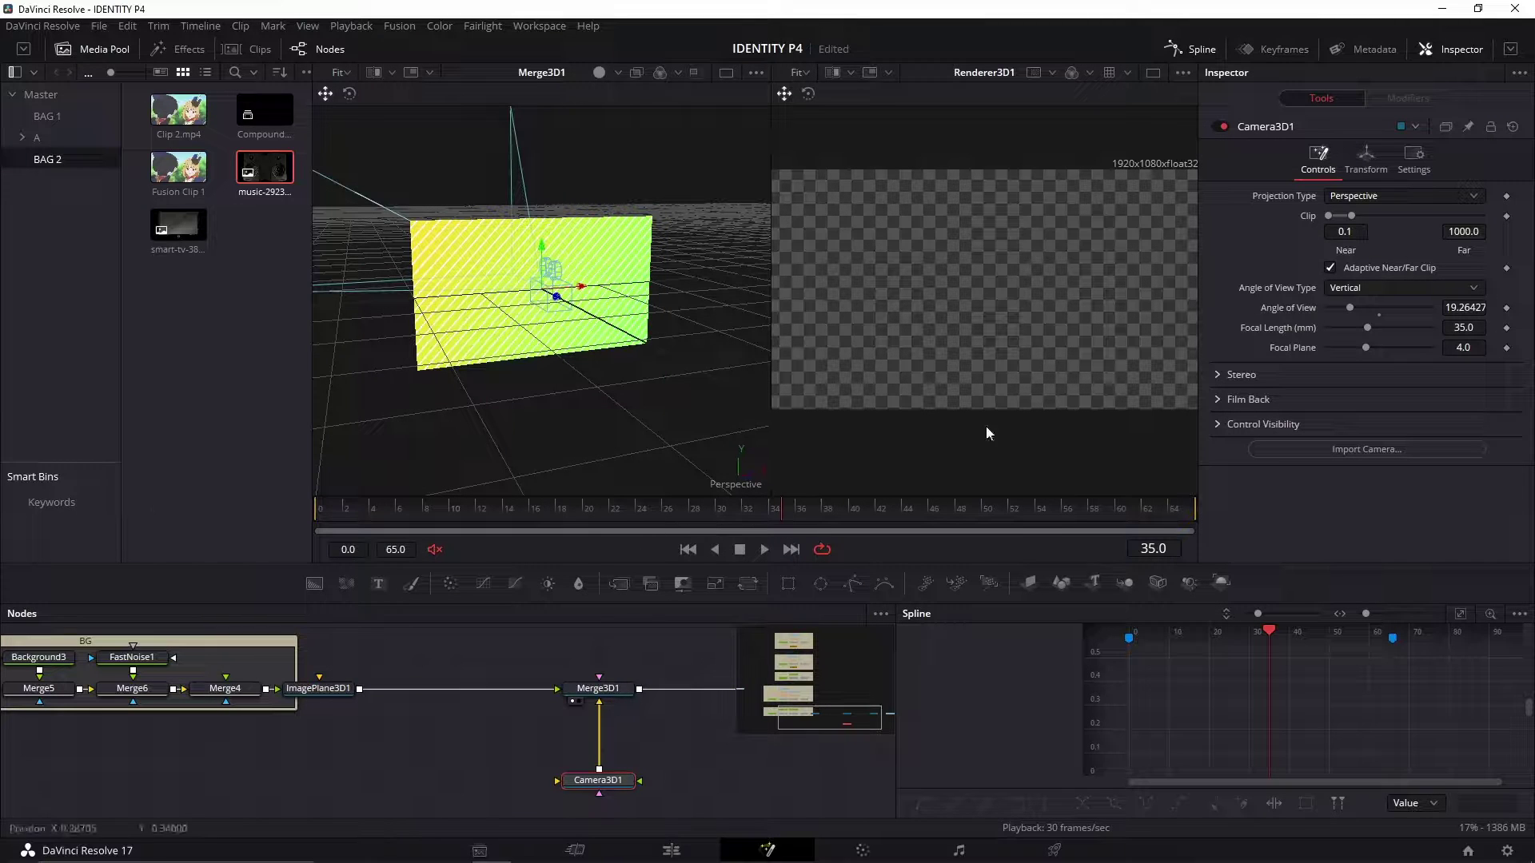
click(1366, 158)
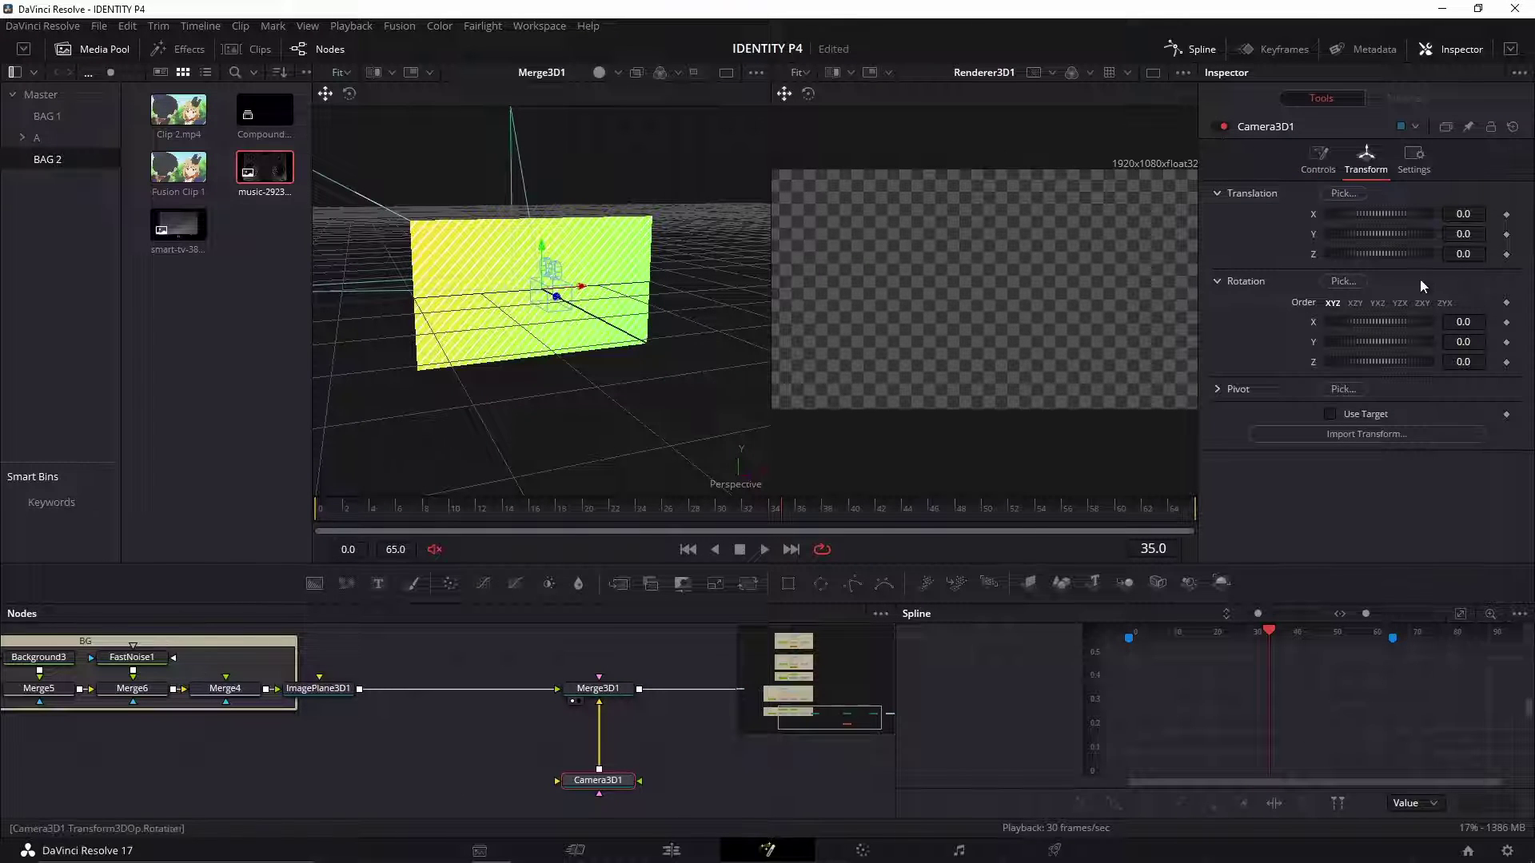
drag(1379, 255, 1414, 255)
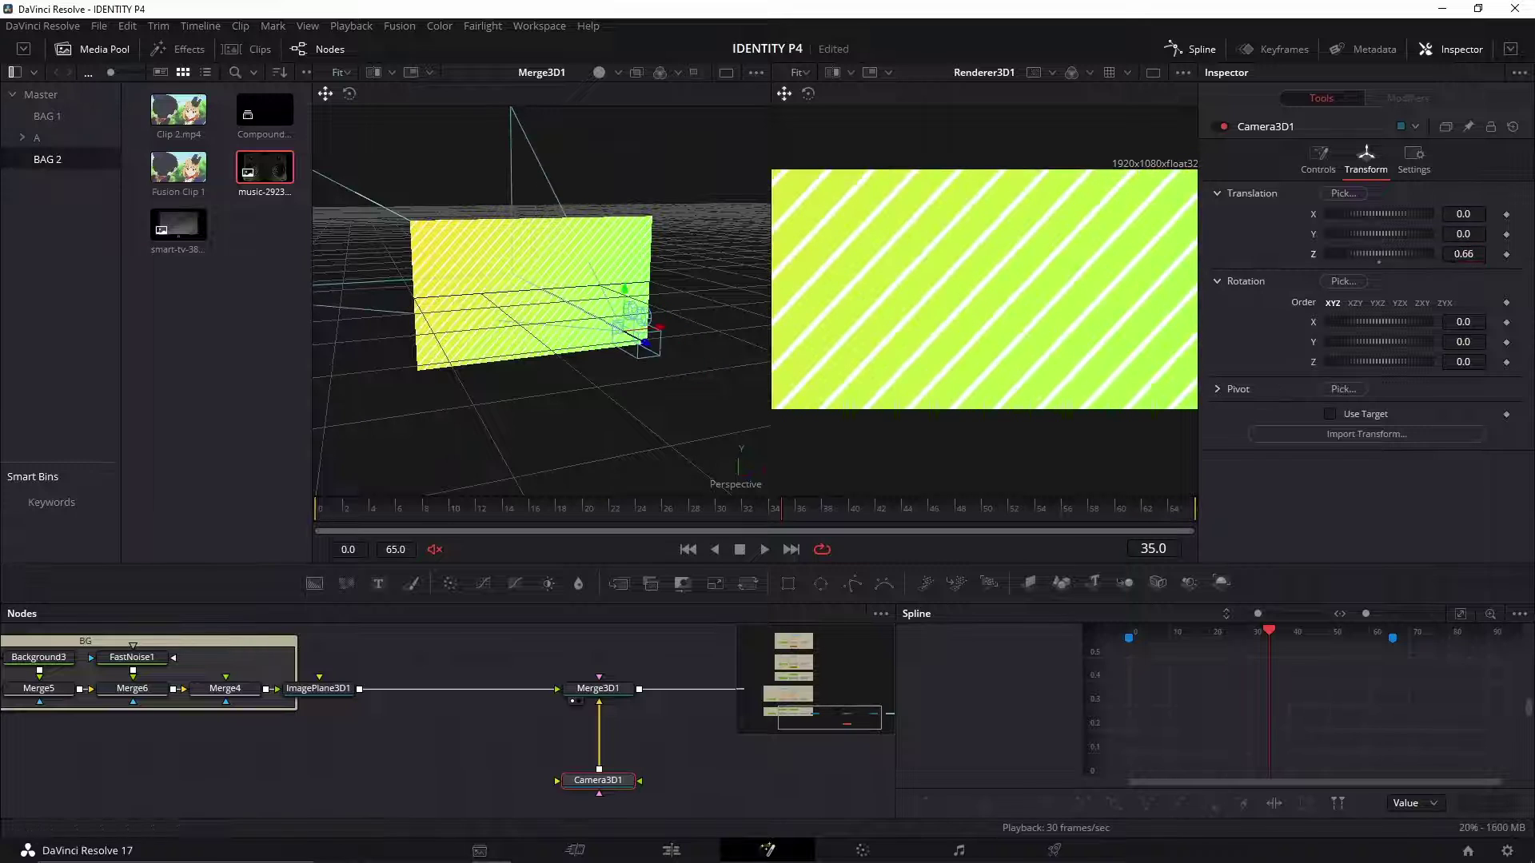
key(ctrl+z)
Step: Insert a Transform 3D node between Camera3D1 and Merge3D1
drag(694, 732, 613, 721)
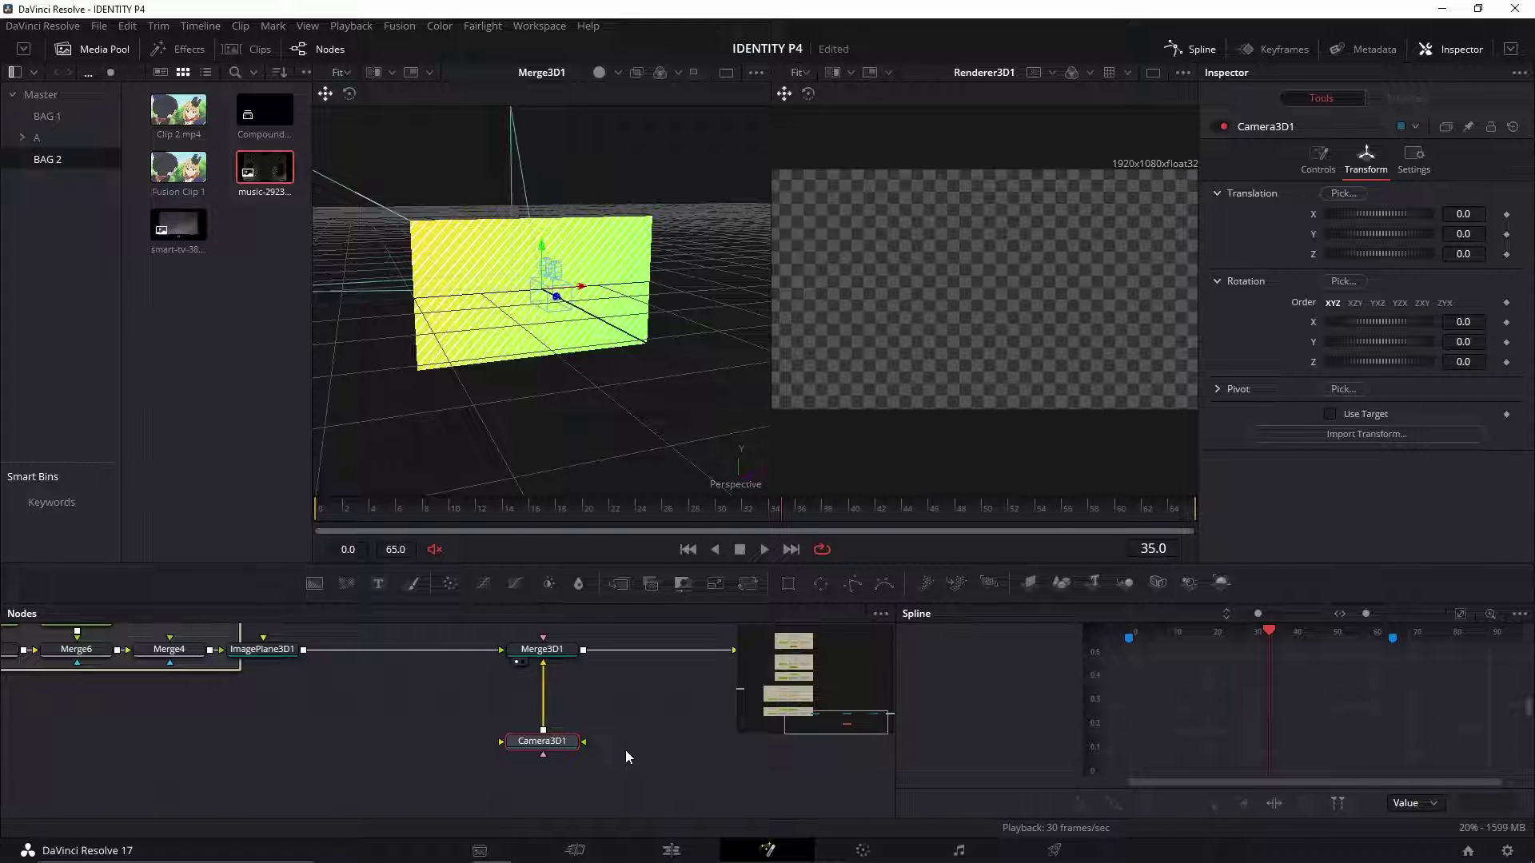
scroll(625, 750, up, 1)
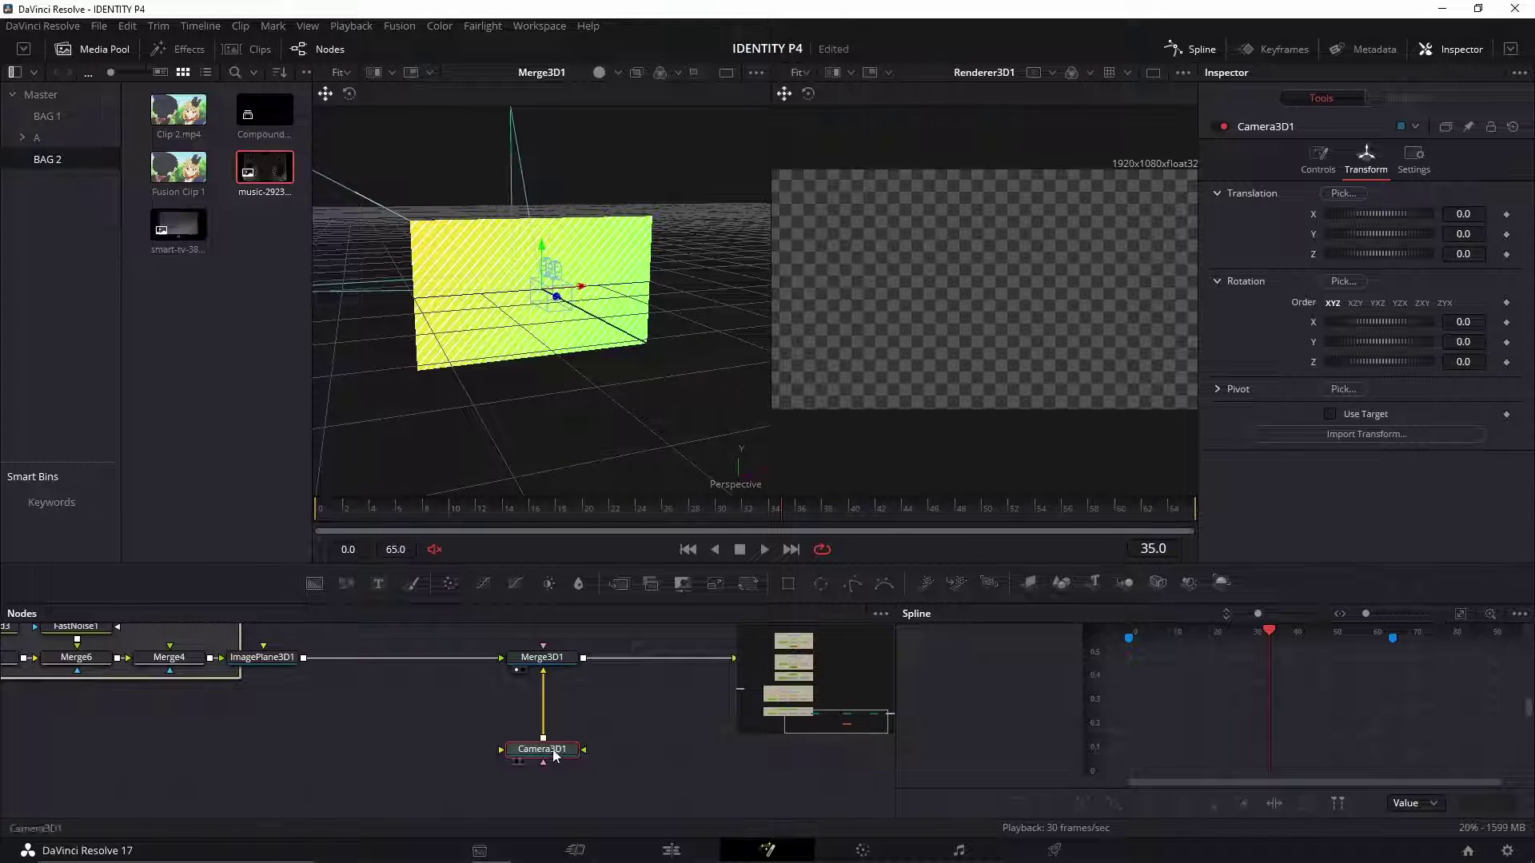
key(shift+space)
text(tr)
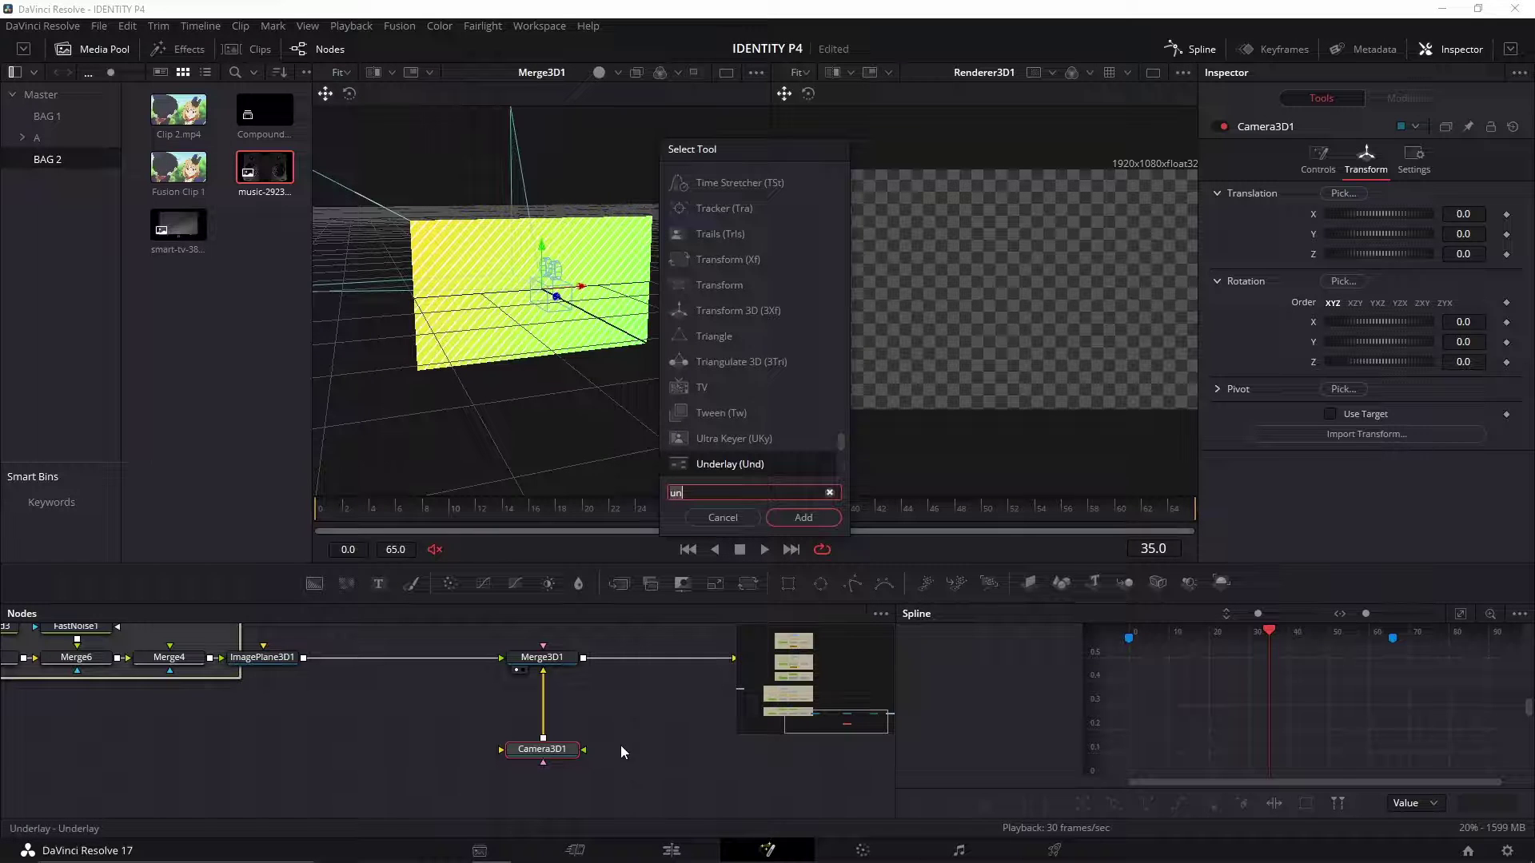
text(ansform 3D)
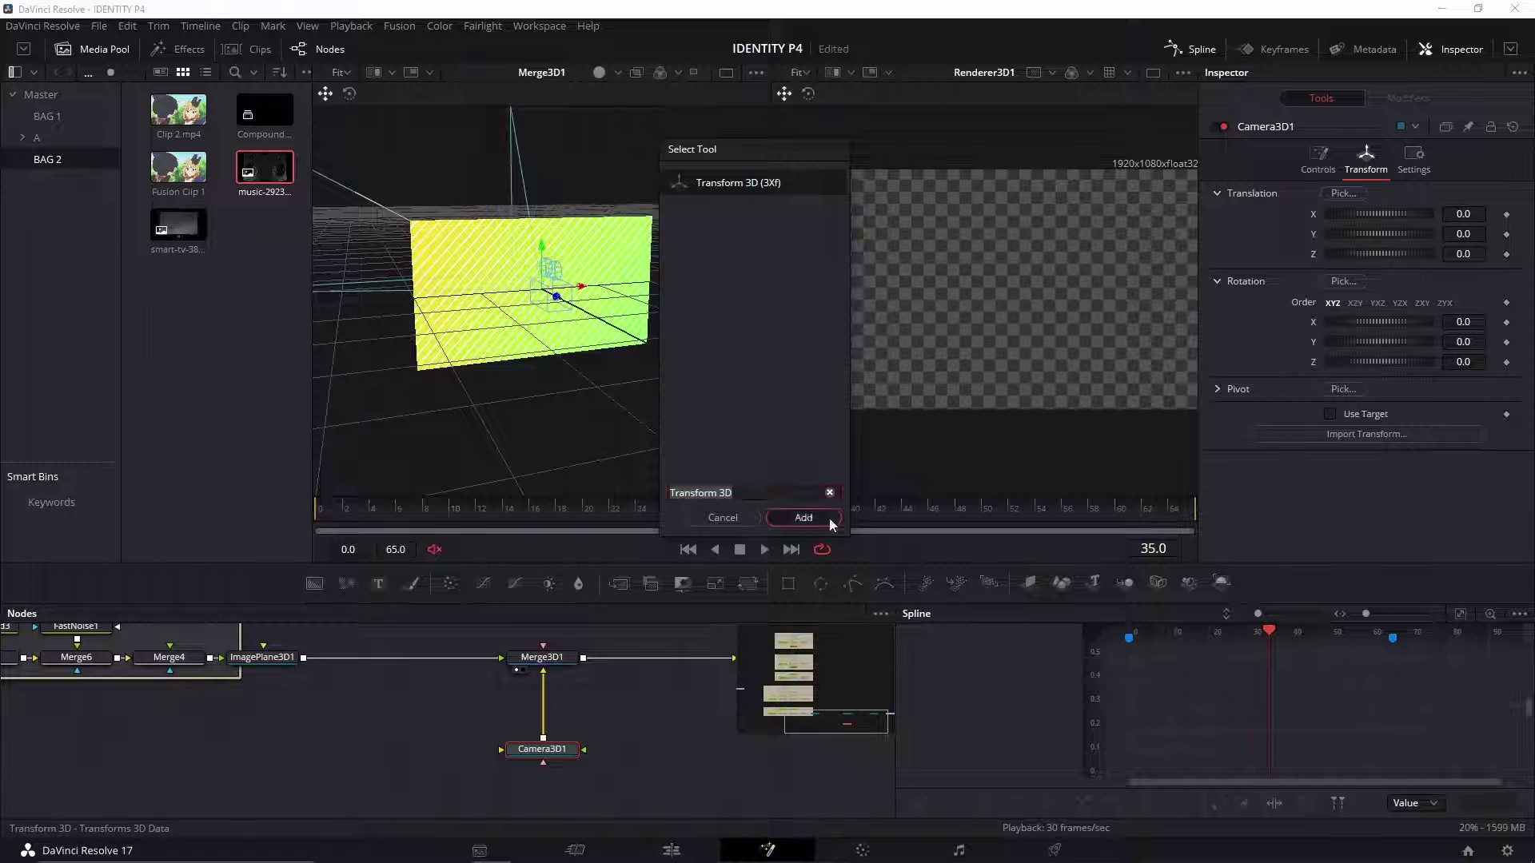
click(803, 517)
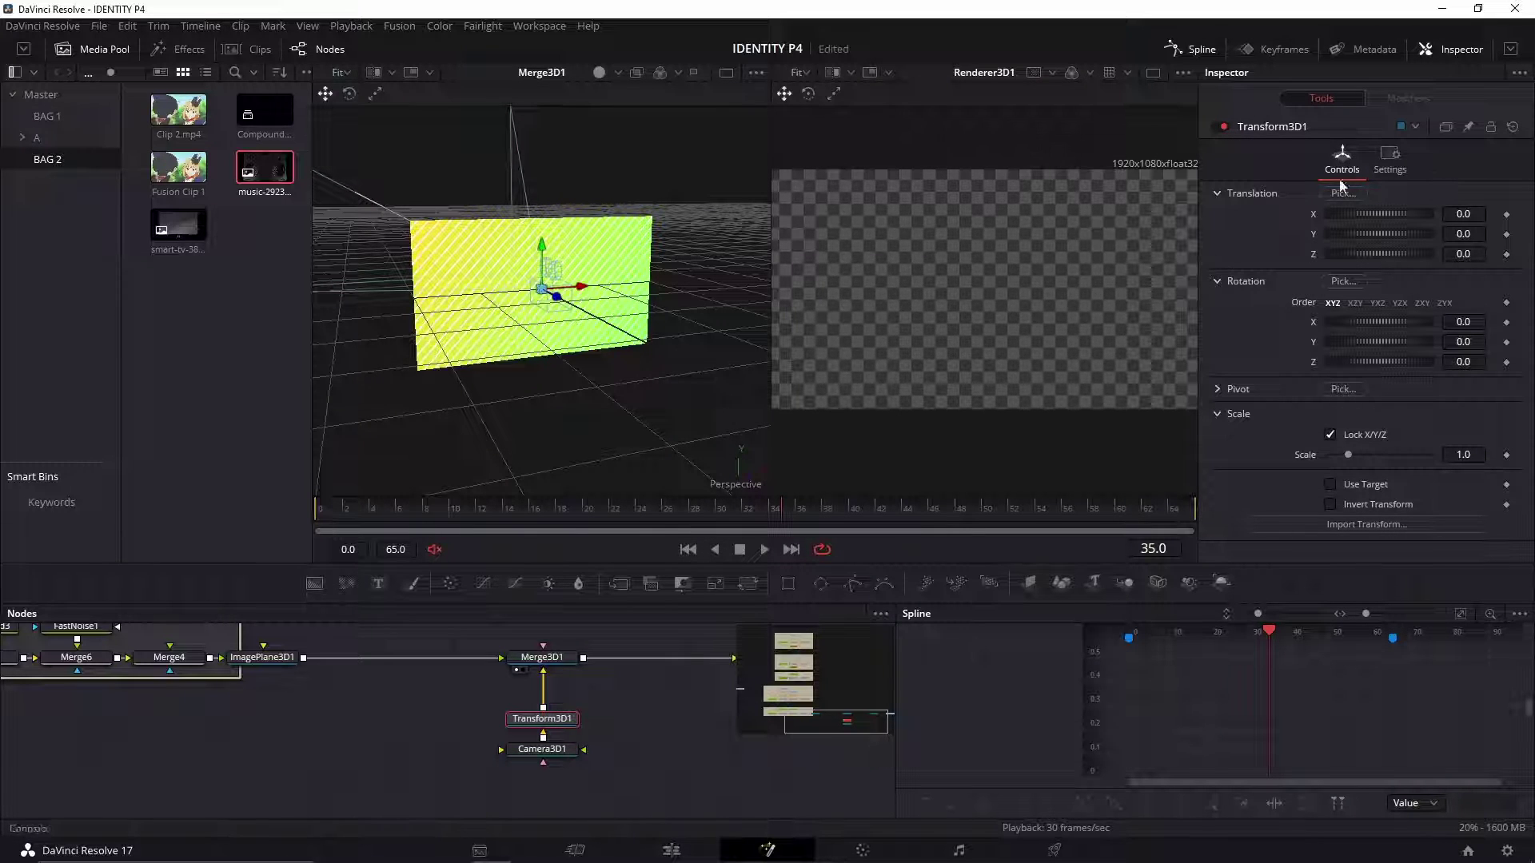
Step: Pull the camera back from the background plane by setting Transform3D1's Z translation to 1.65
drag(675, 338, 730, 351)
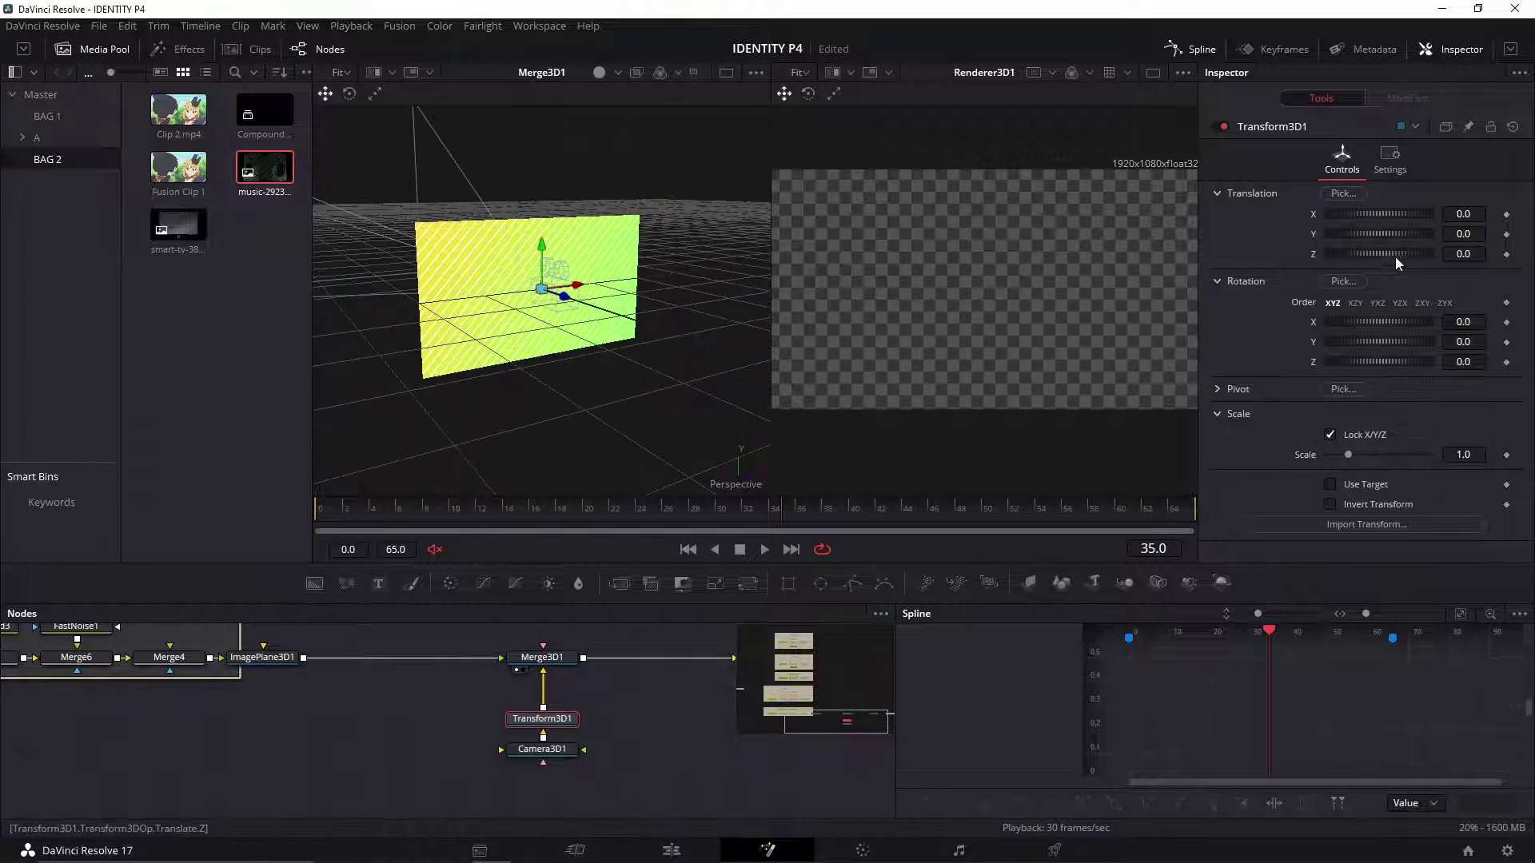
drag(1377, 253, 1431, 253)
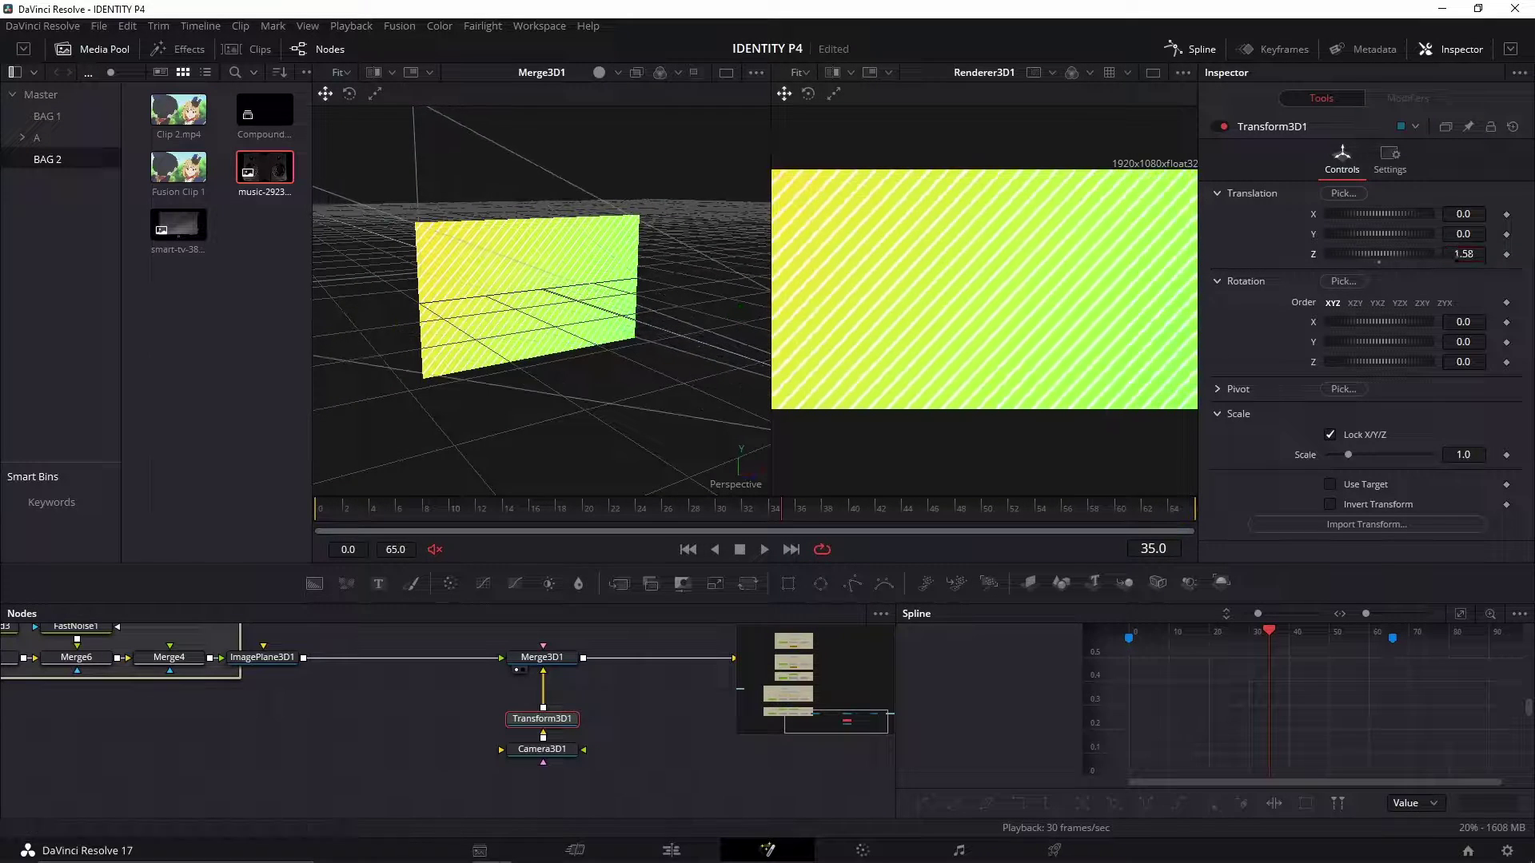
drag(697, 281, 673, 263)
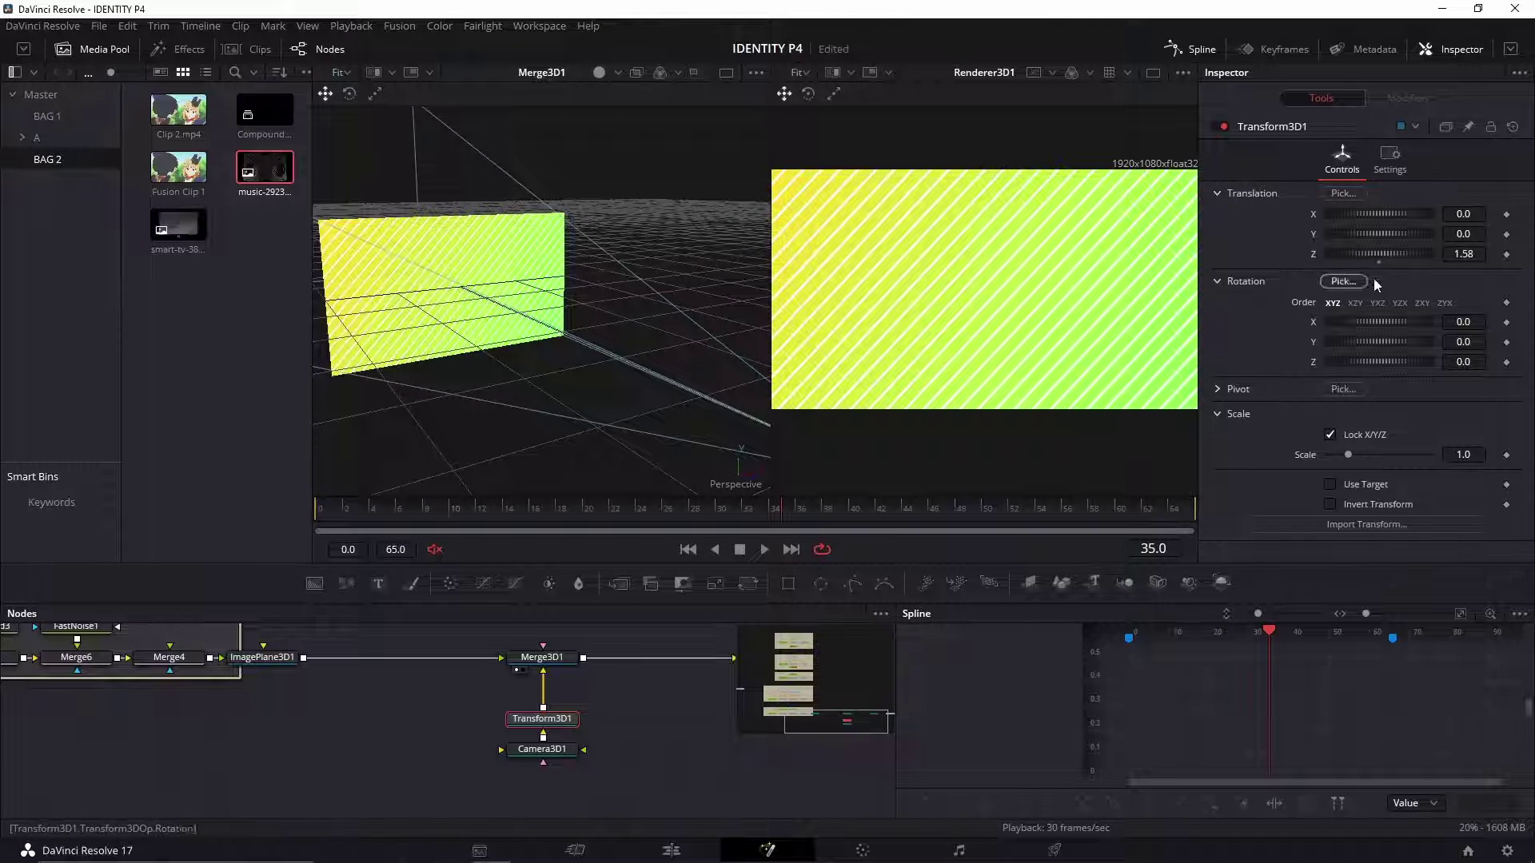
scroll(544, 263, down, 3)
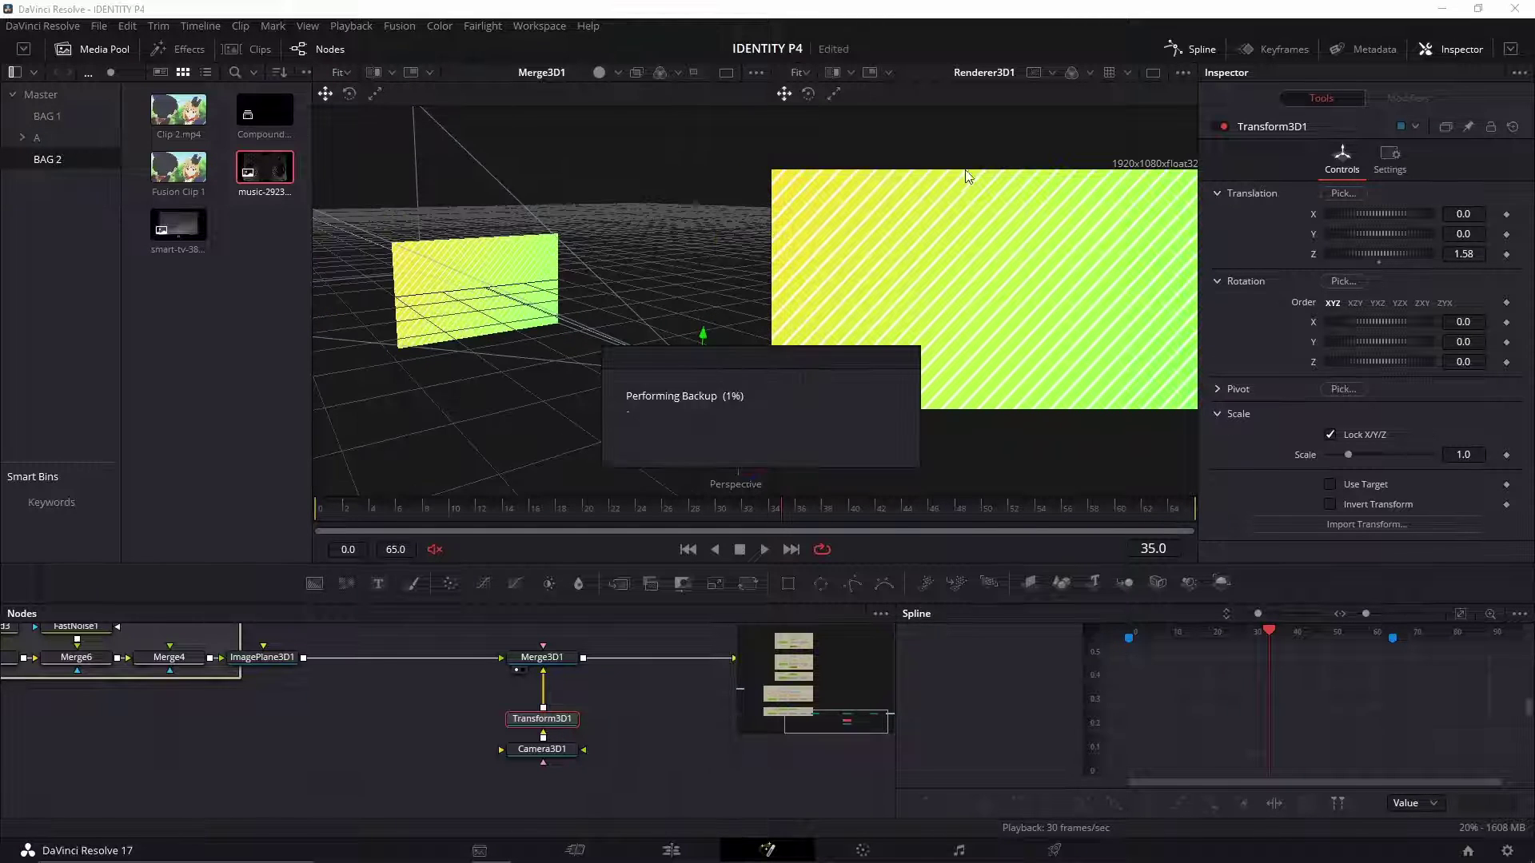
double_click(1464, 254)
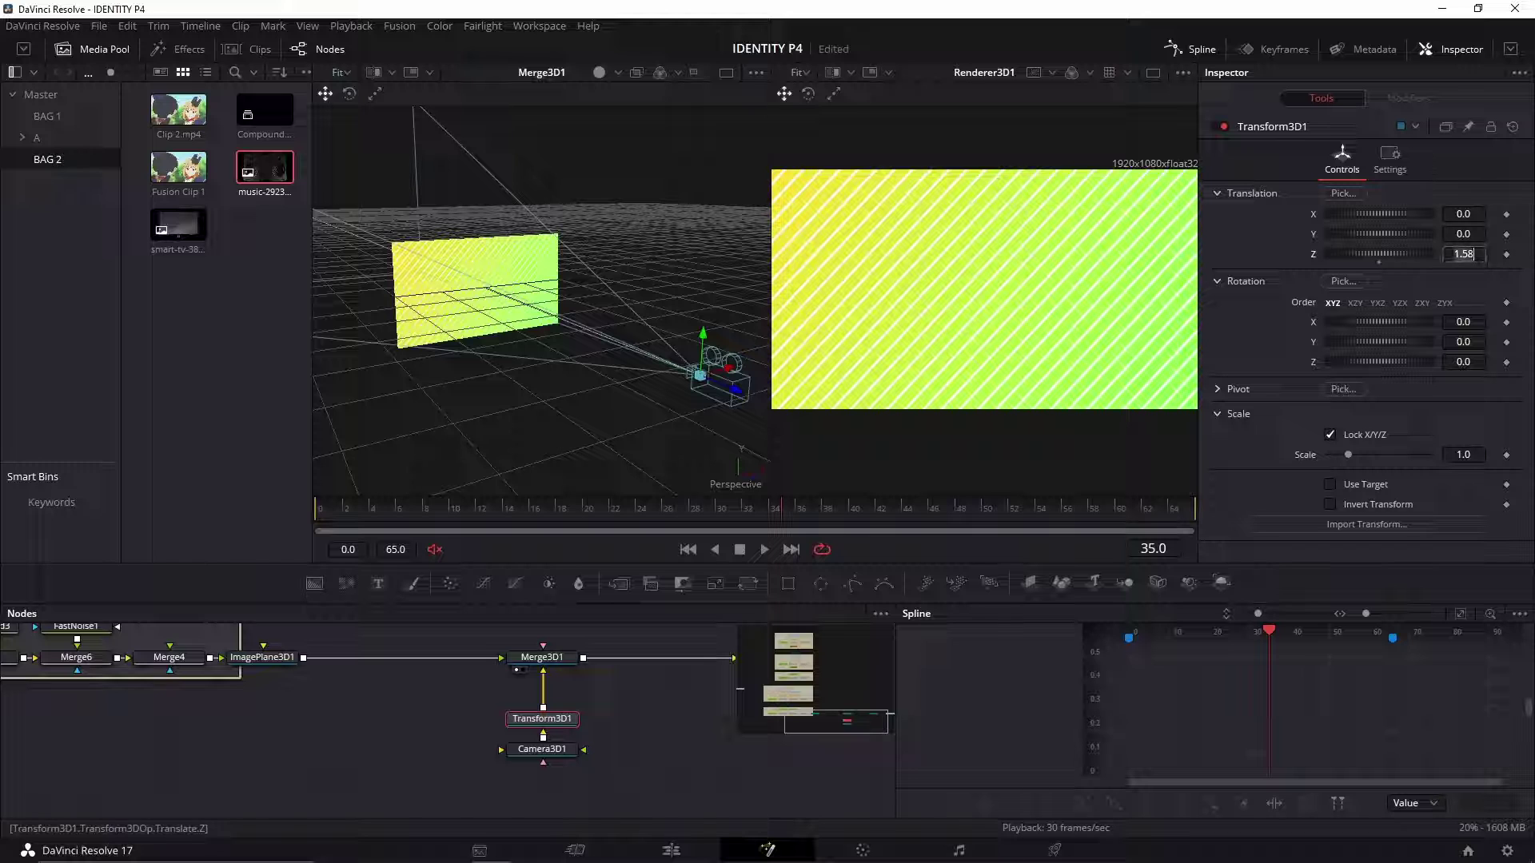
text(1.65)
key(Tab)
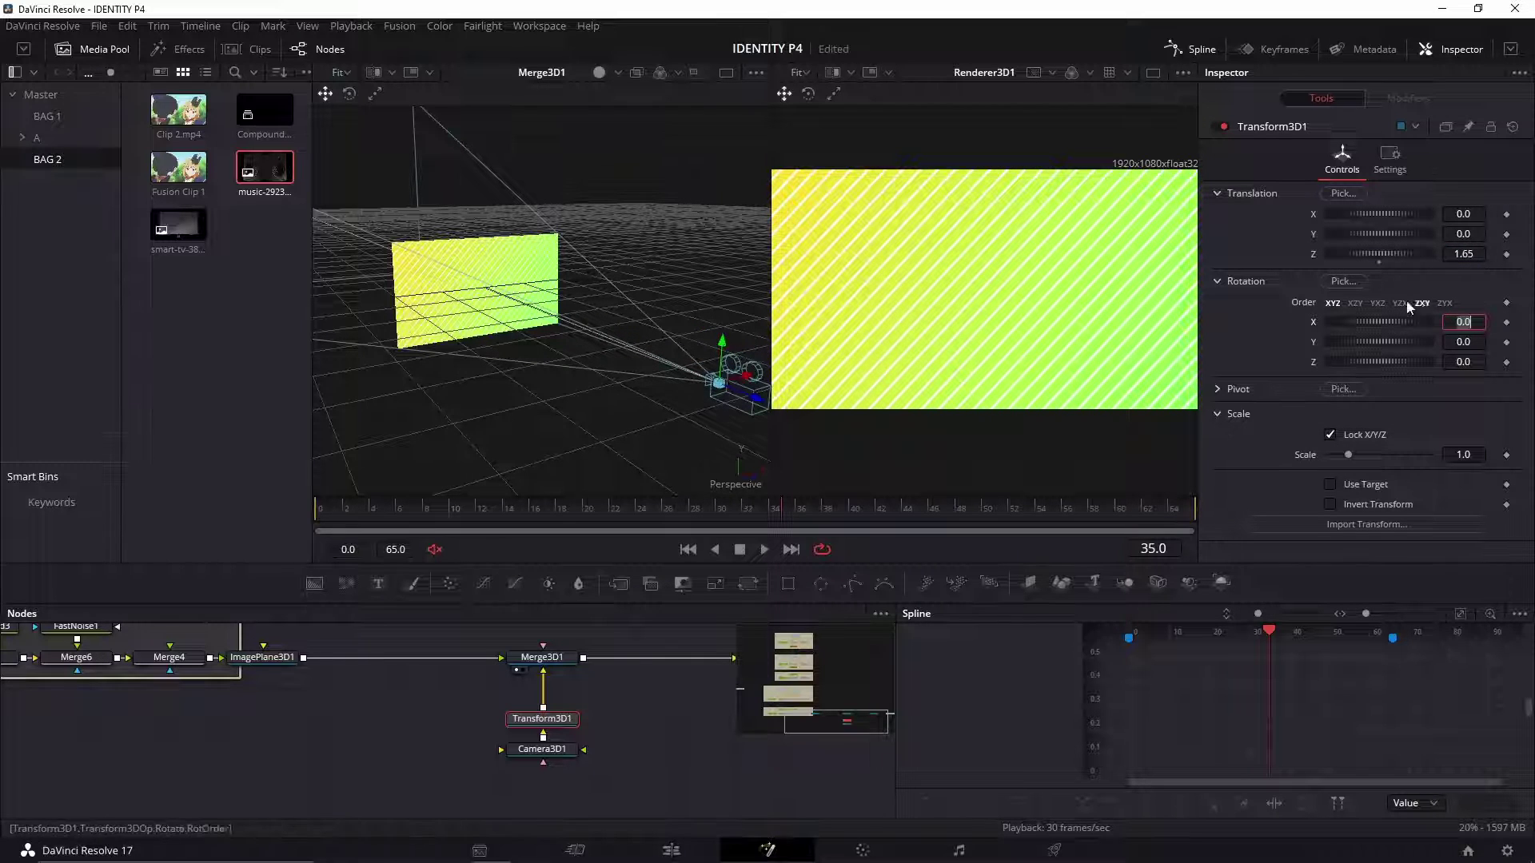
Step: Compare the rendered framing by undoing and redoing the last Z translation change, and fit the render to its viewer
scroll(1042, 332, down, 1)
key(ctrl+z)
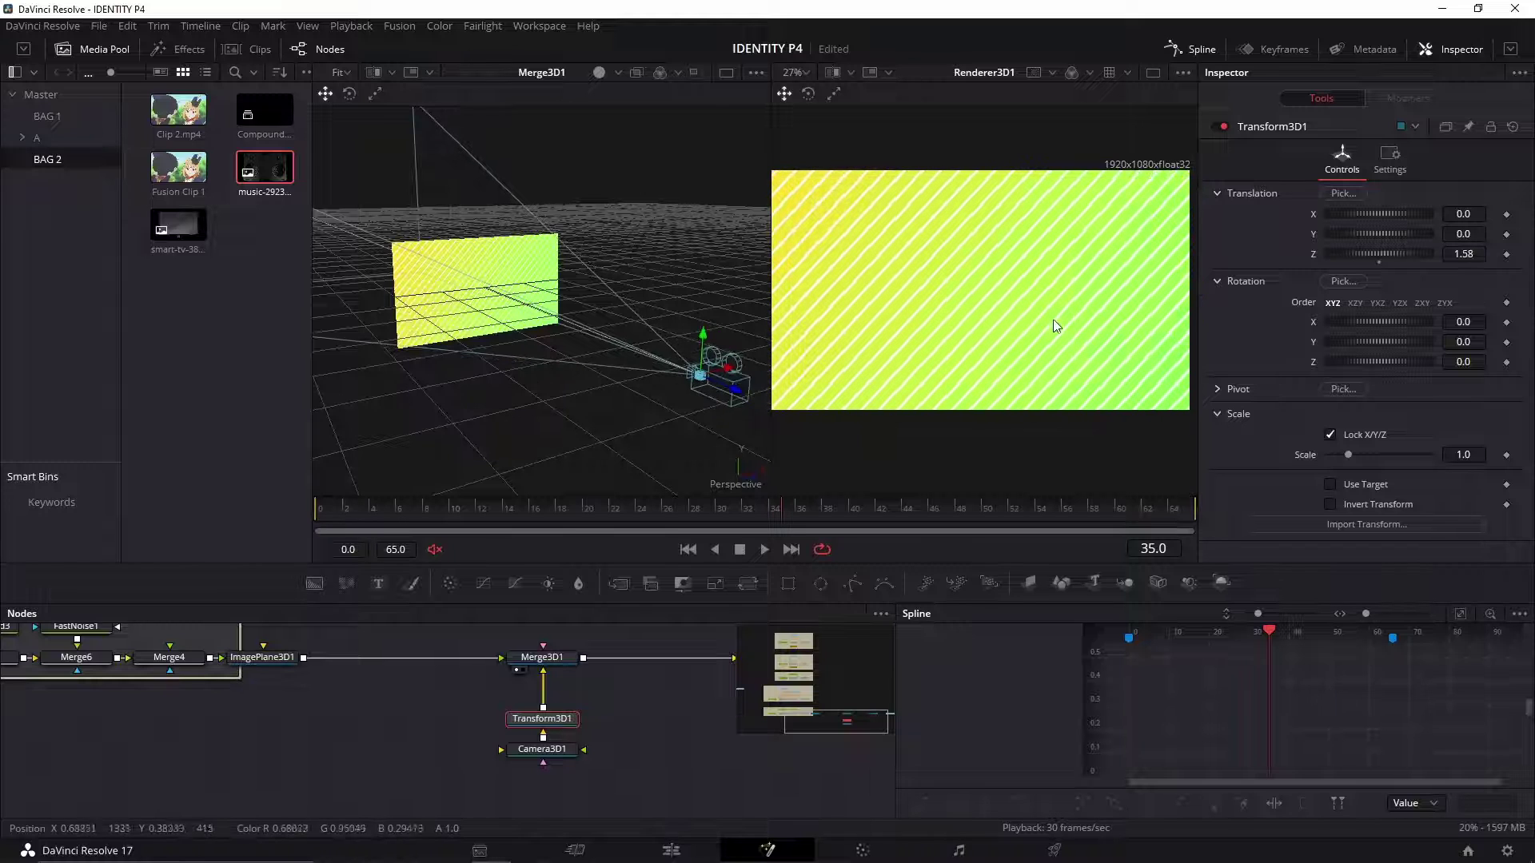
key(ctrl+shift+z)
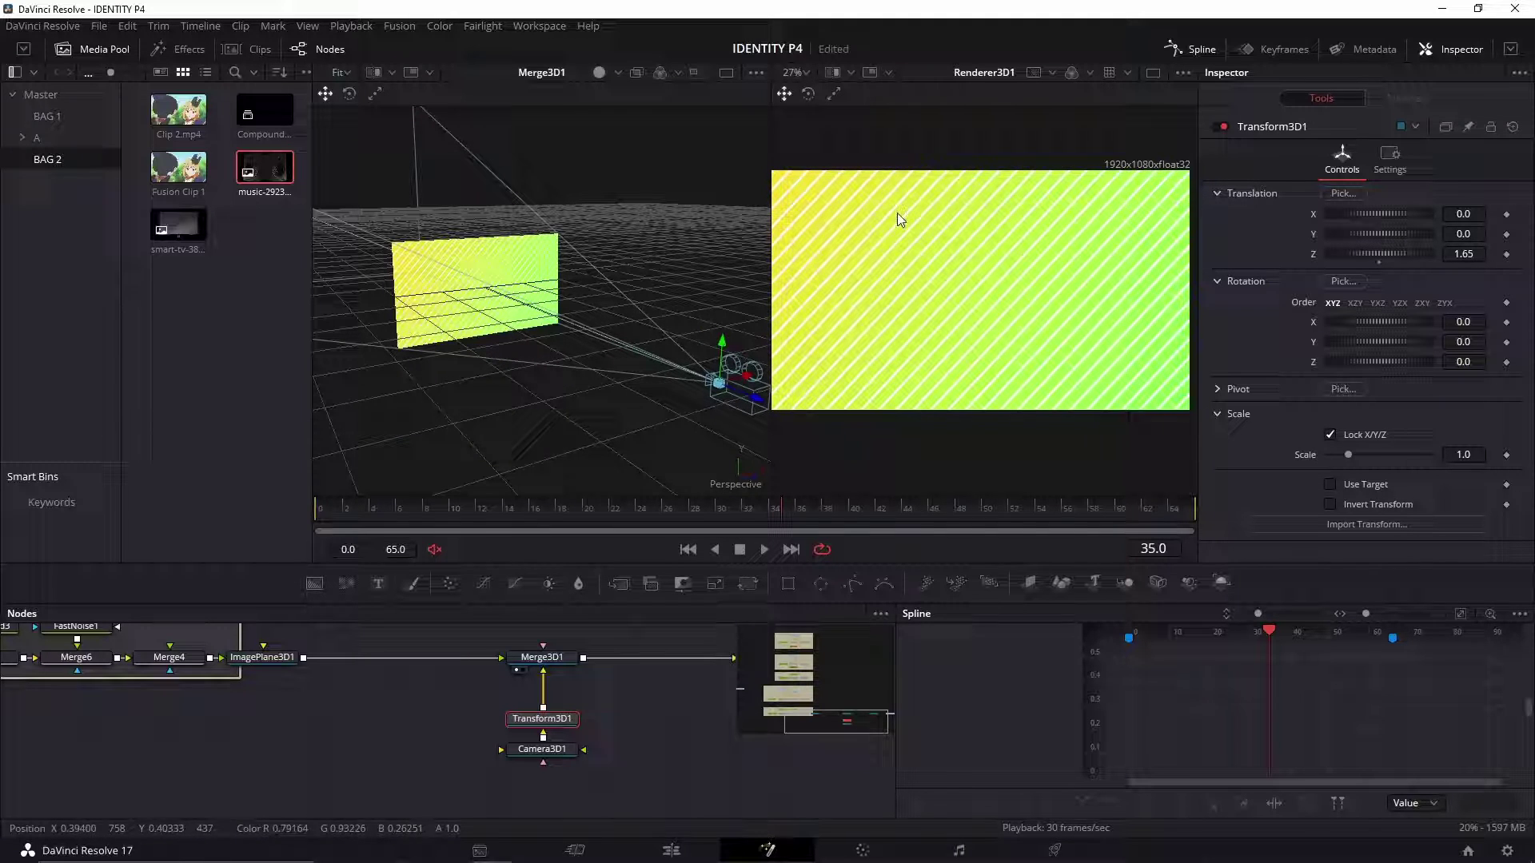
click(816, 76)
click(795, 126)
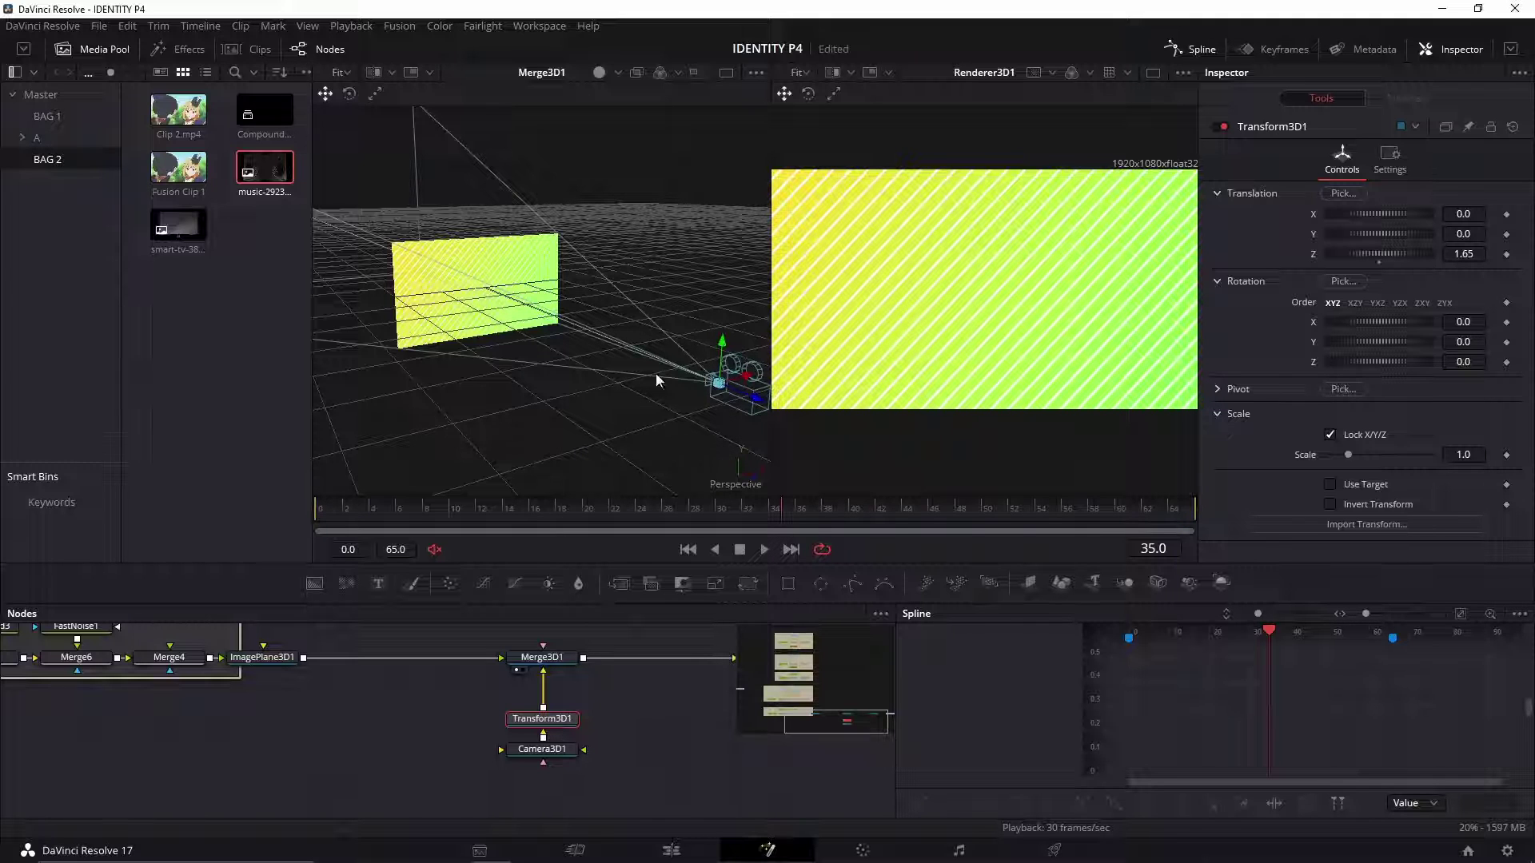
Step: Add an Image Plane 3D node after Merge1 in the TV group and connect its output to Merge3D1
drag(385, 709, 428, 810)
drag(408, 650, 442, 702)
click(339, 748)
drag(547, 744, 578, 774)
click(1029, 582)
drag(495, 724, 386, 739)
Step: Add an Image Plane 3D node after Merge7 in the Text group and connect its output to Merge3D1
click(373, 742)
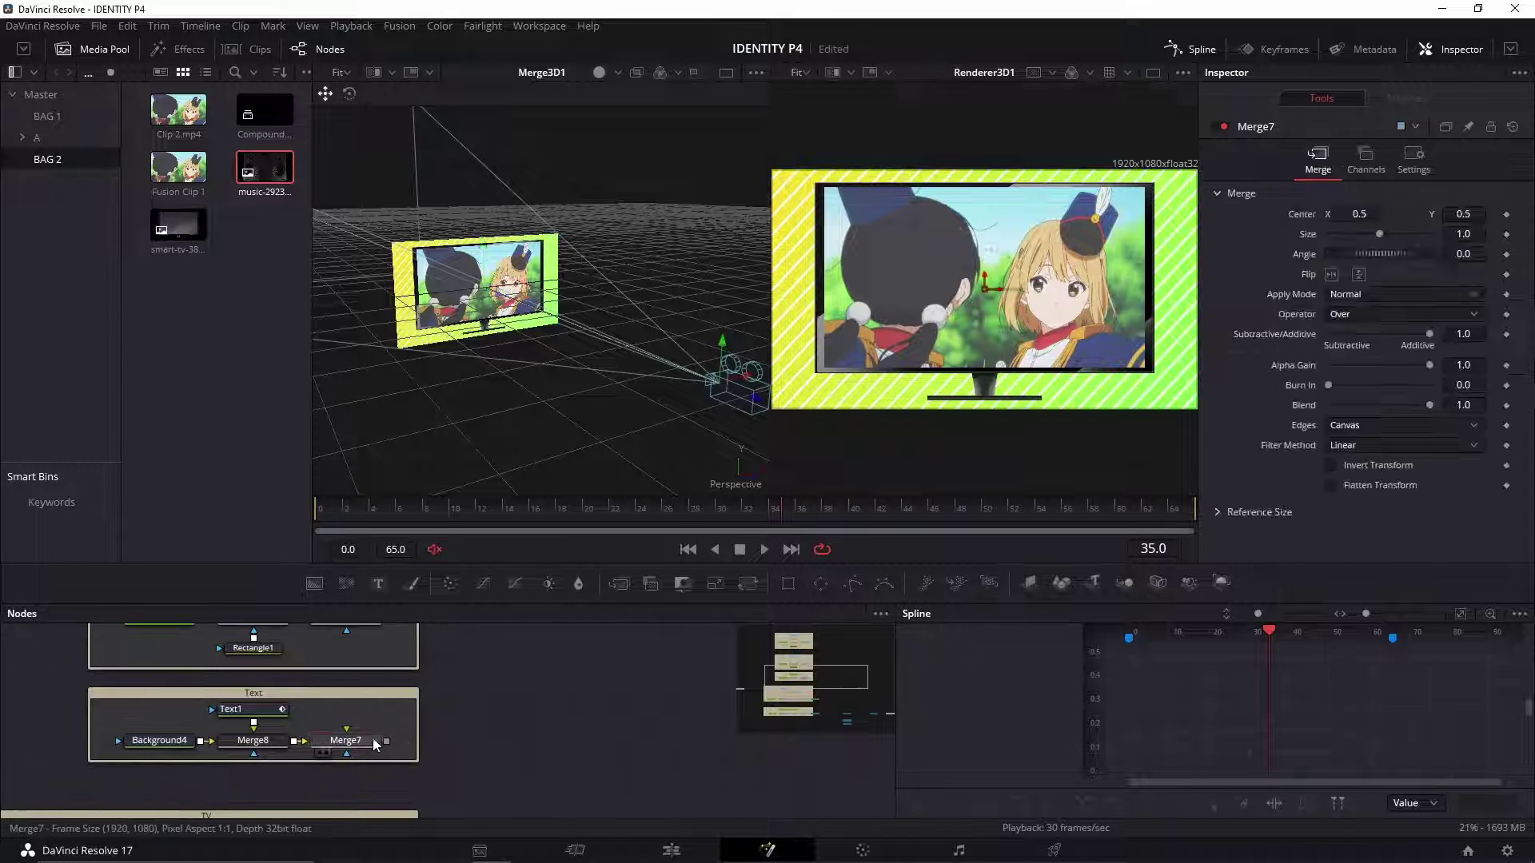
click(1030, 582)
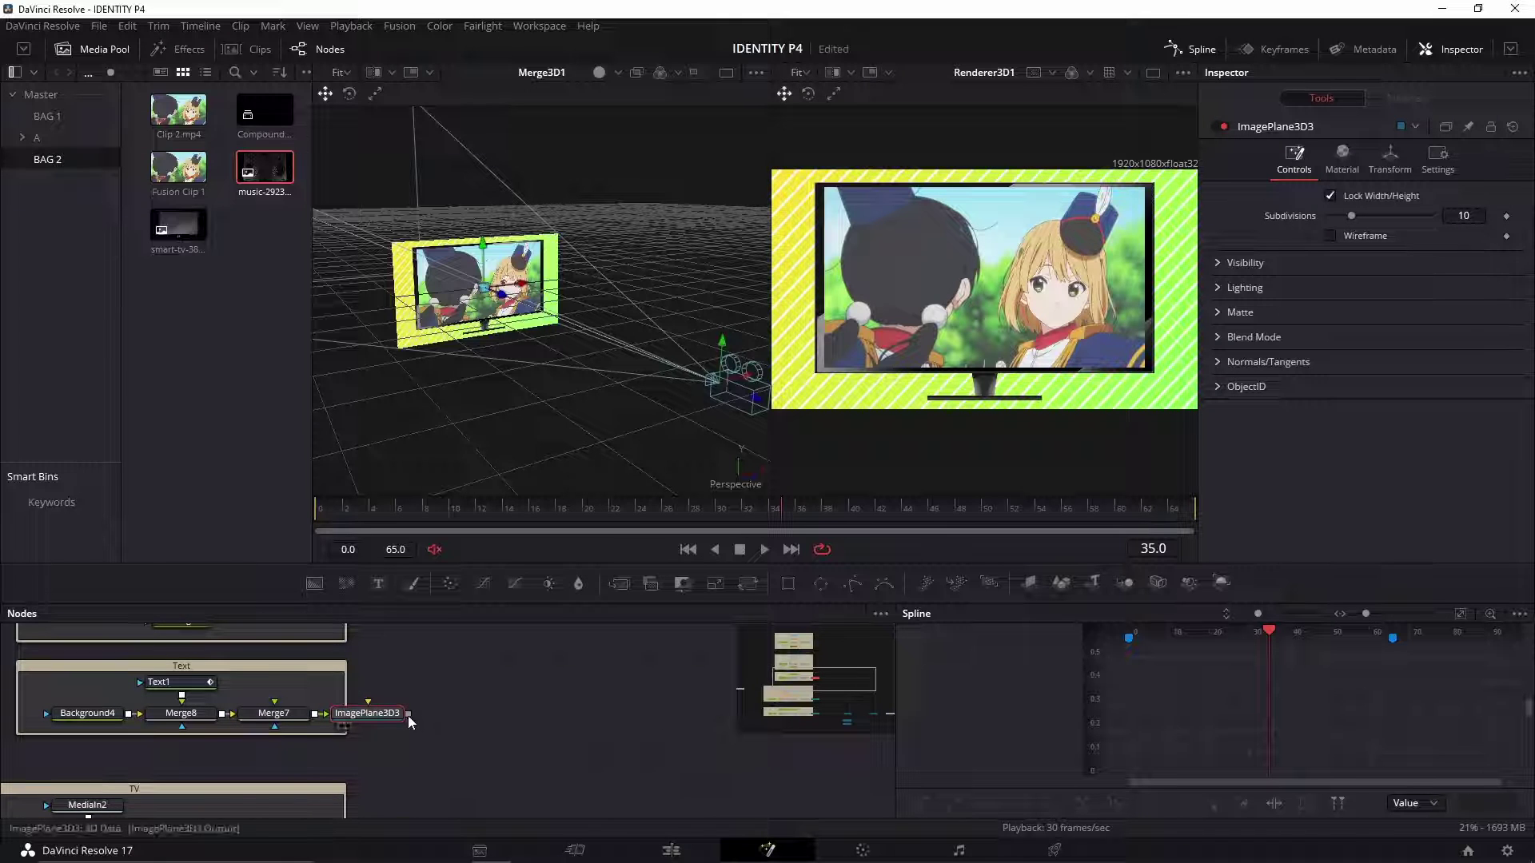
drag(407, 714, 656, 808)
Step: Add an Image Plane 3D node after Merge9 in the spkr1 group and connect its output to Merge3D1
drag(544, 631, 563, 758)
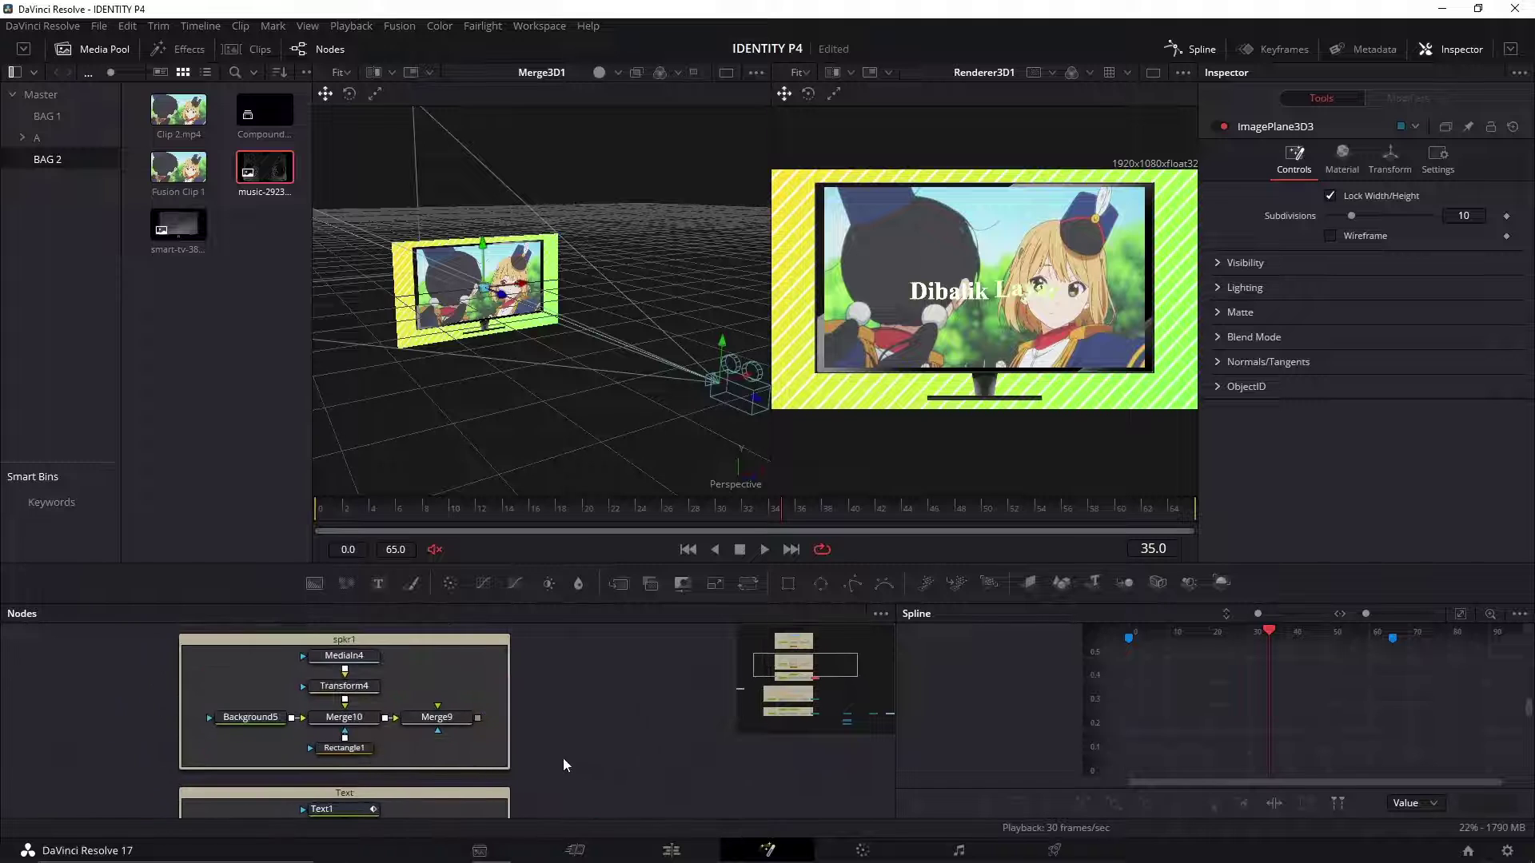
click(436, 717)
click(1039, 586)
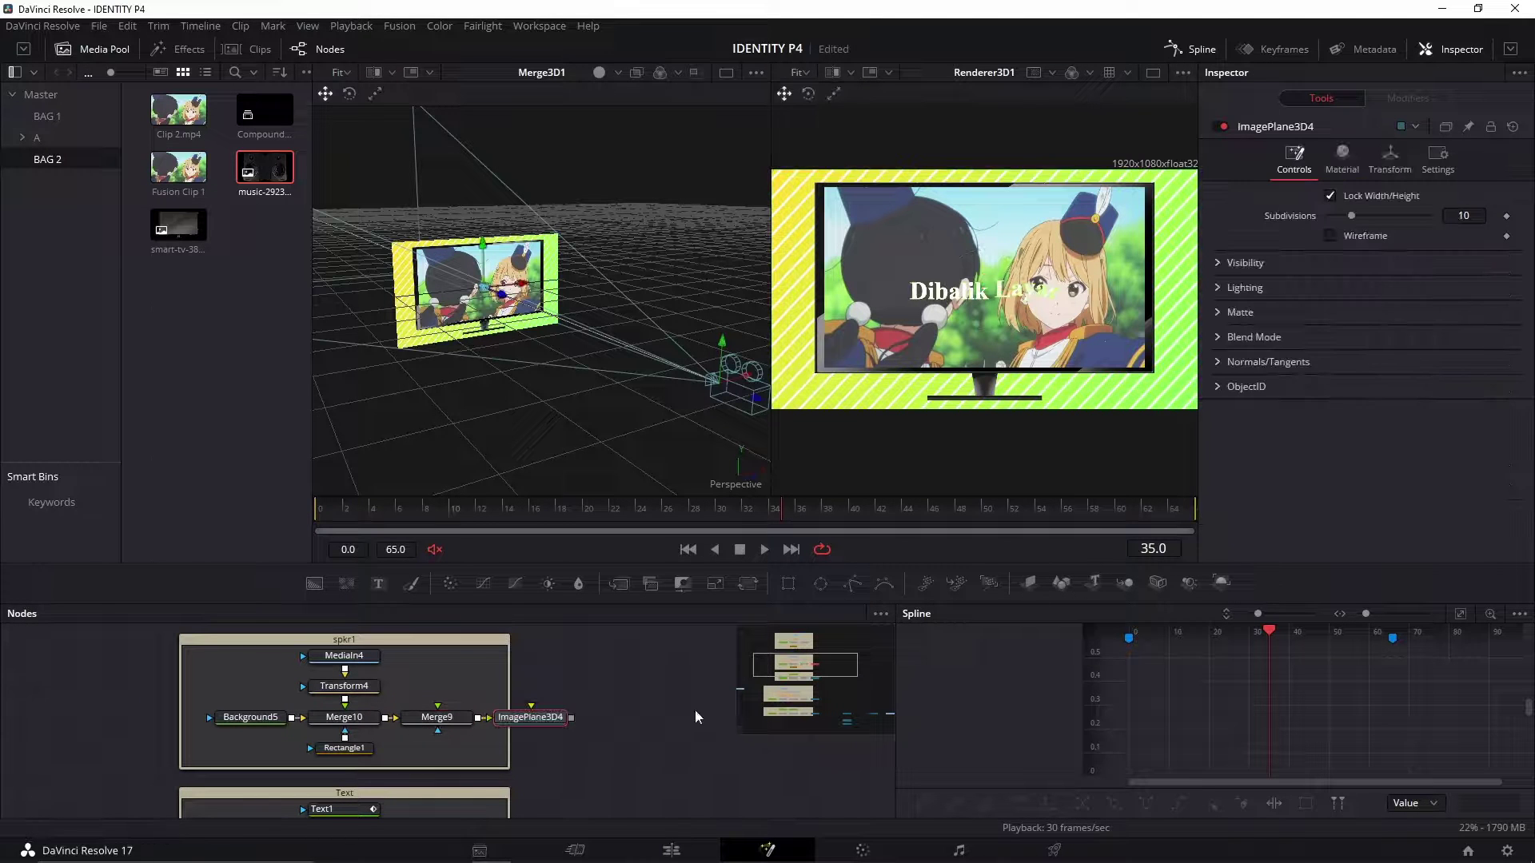
drag(574, 716, 819, 790)
Step: Add an Image Plane 3D node after Merge9_1 in the second speaker group and connect its output to Merge3D1
drag(653, 716, 545, 731)
click(411, 678)
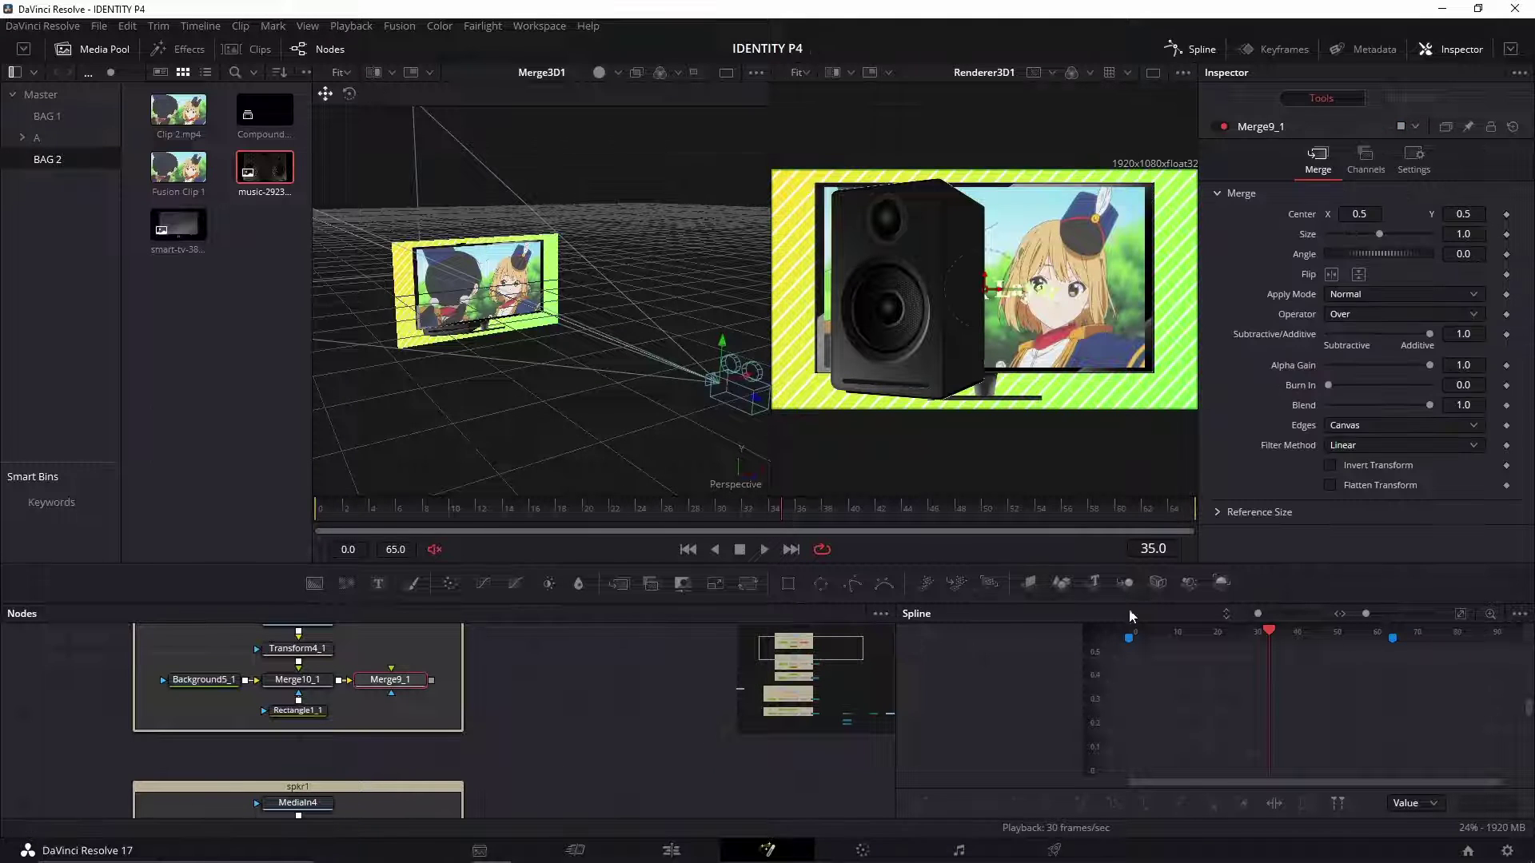
click(1029, 585)
scroll(526, 679, down, 5)
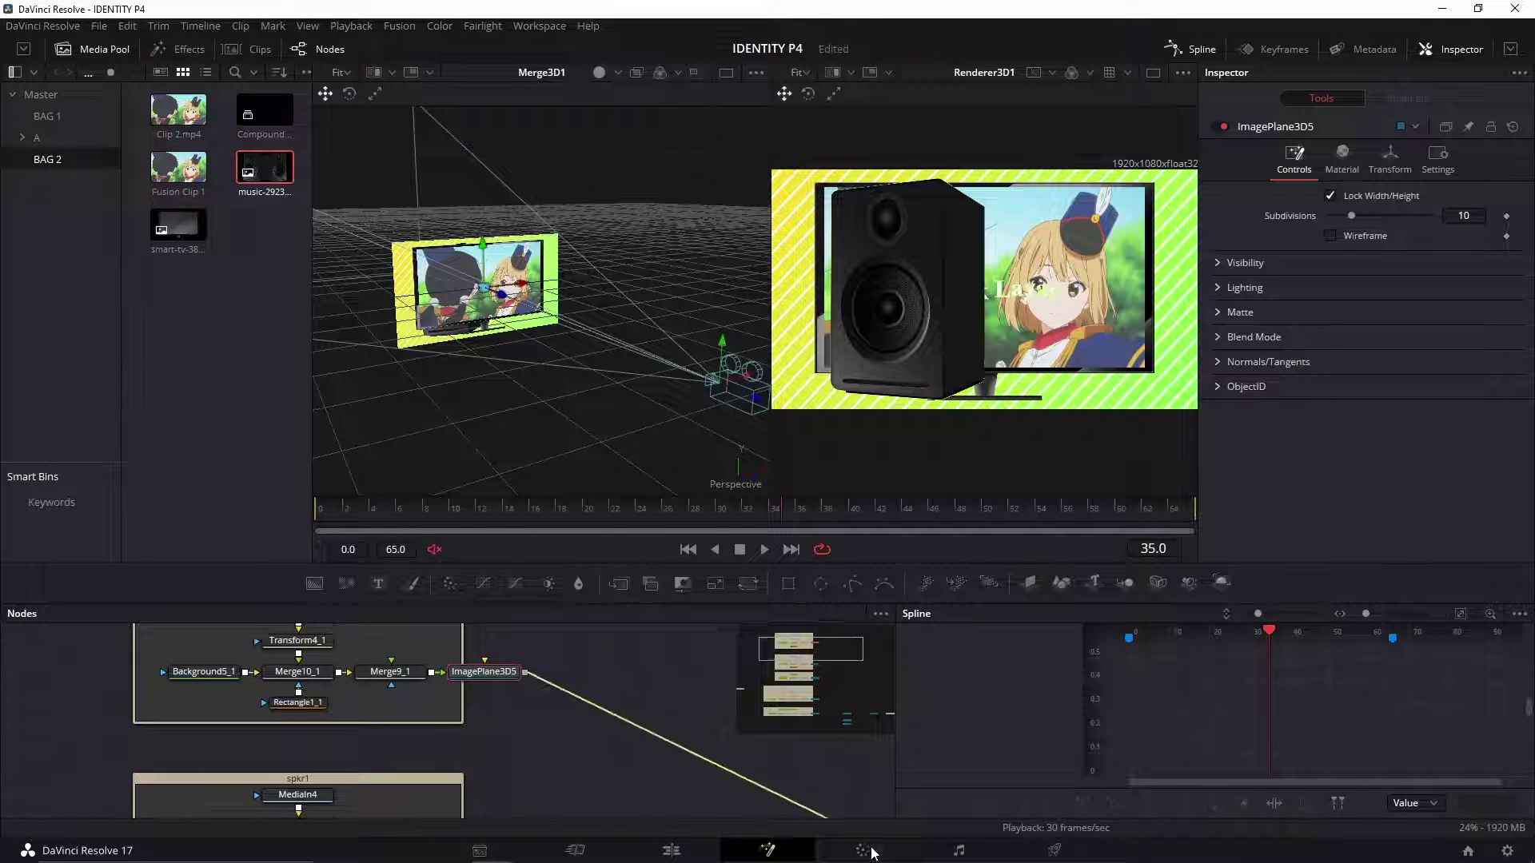
scroll(526, 719, down, 4)
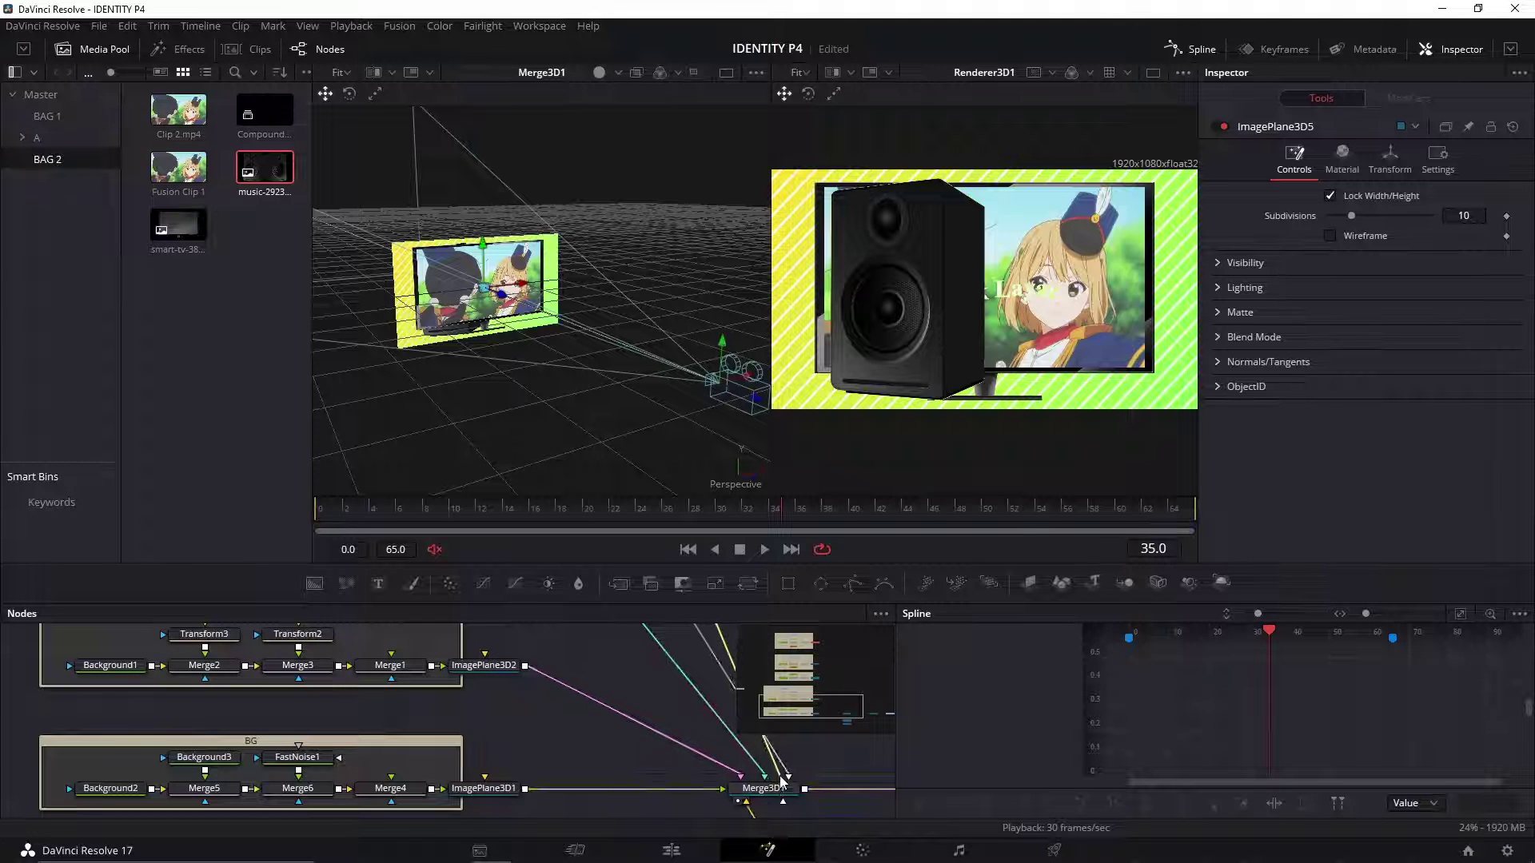
drag(782, 789, 782, 788)
drag(637, 659, 587, 770)
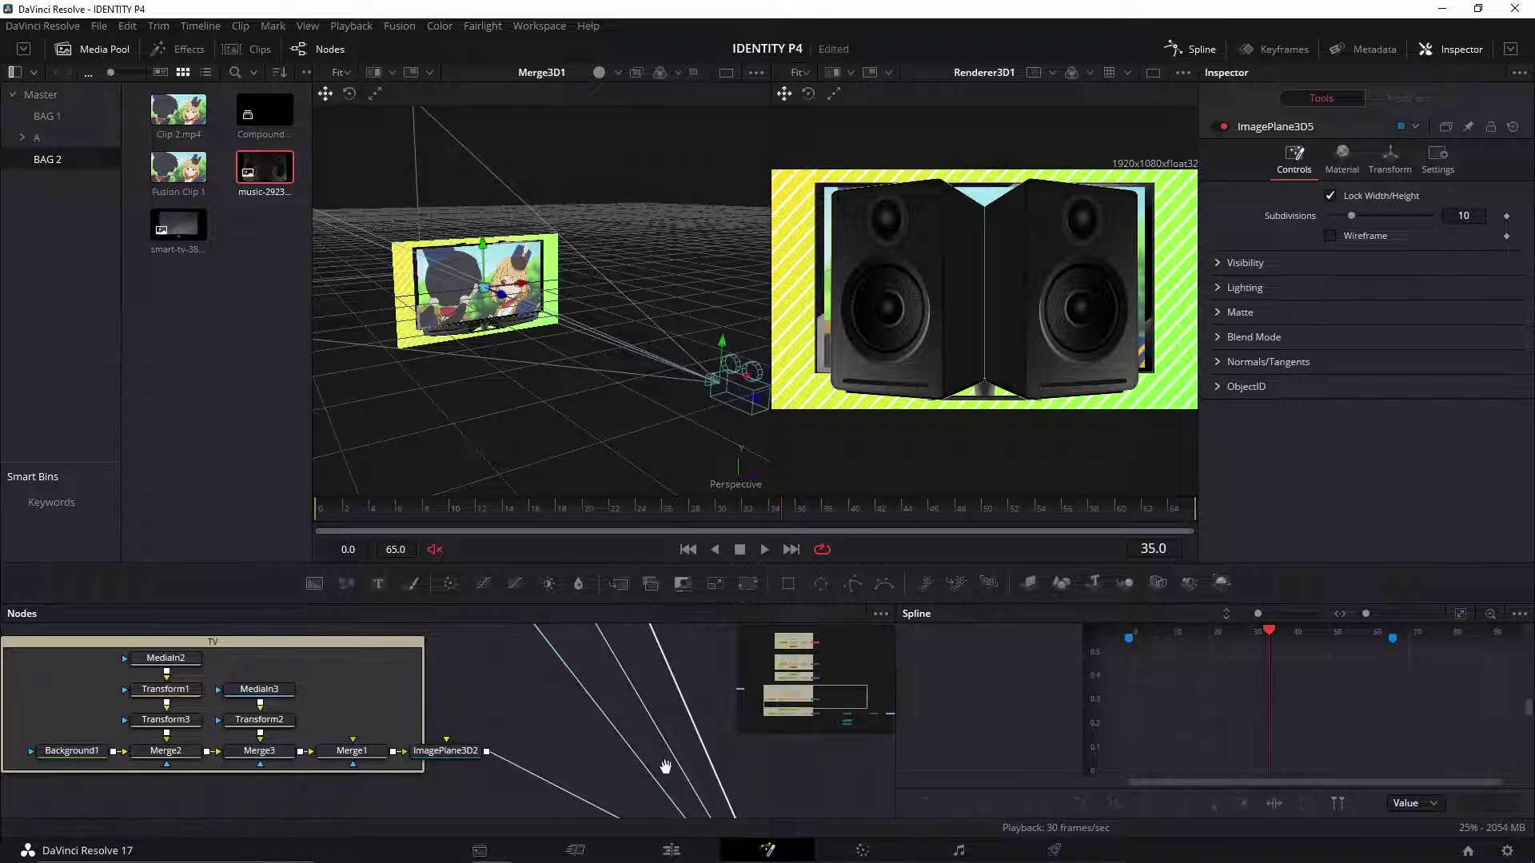
Step: Add a Shape 3D node below ImagePlane3D1 and connect its output to Merge3D1
drag(665, 768, 651, 707)
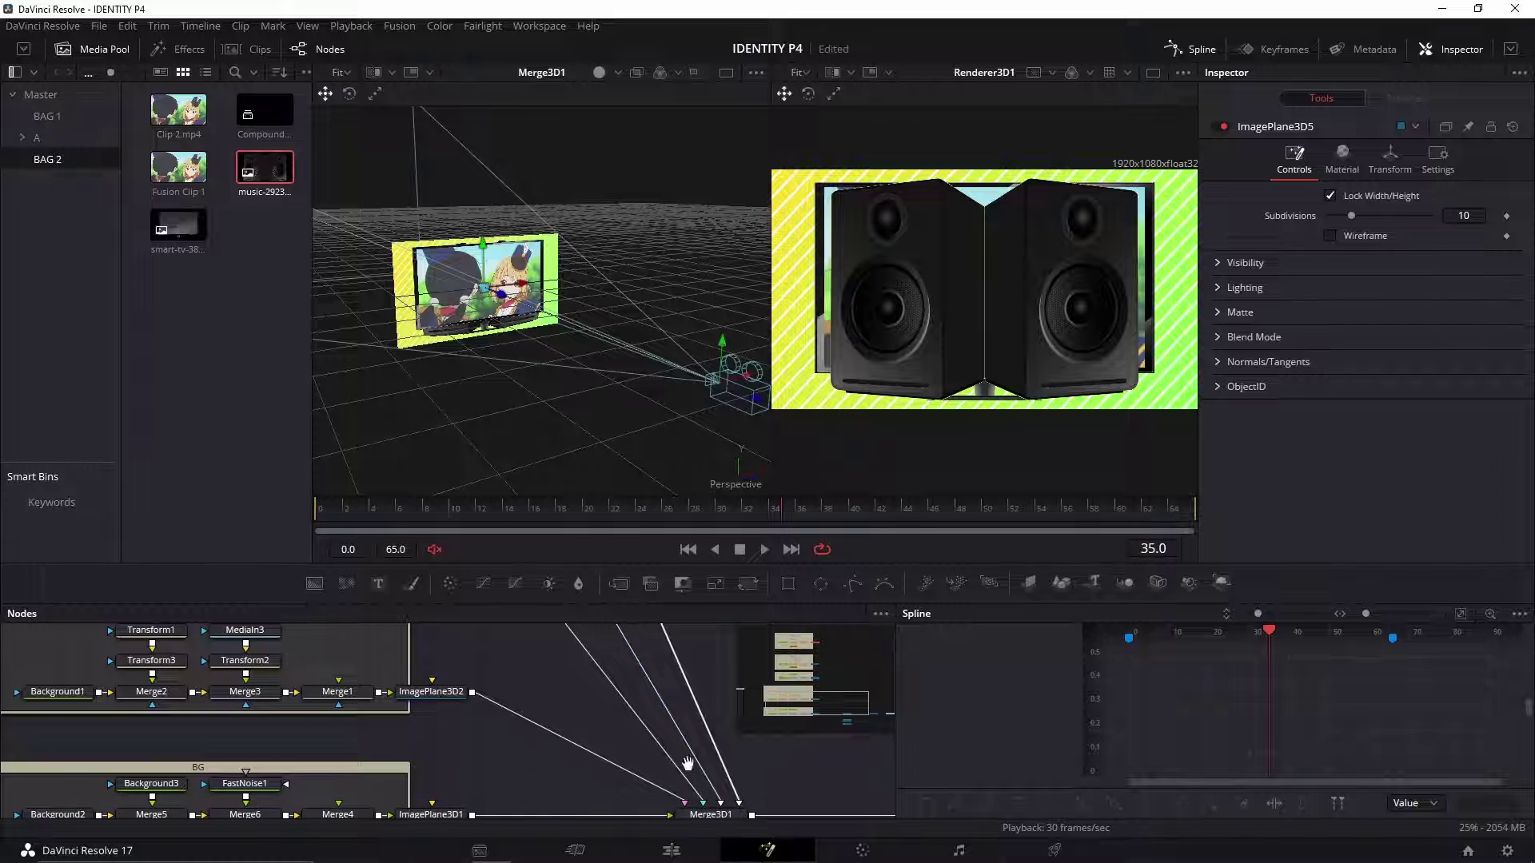
drag(684, 788, 649, 734)
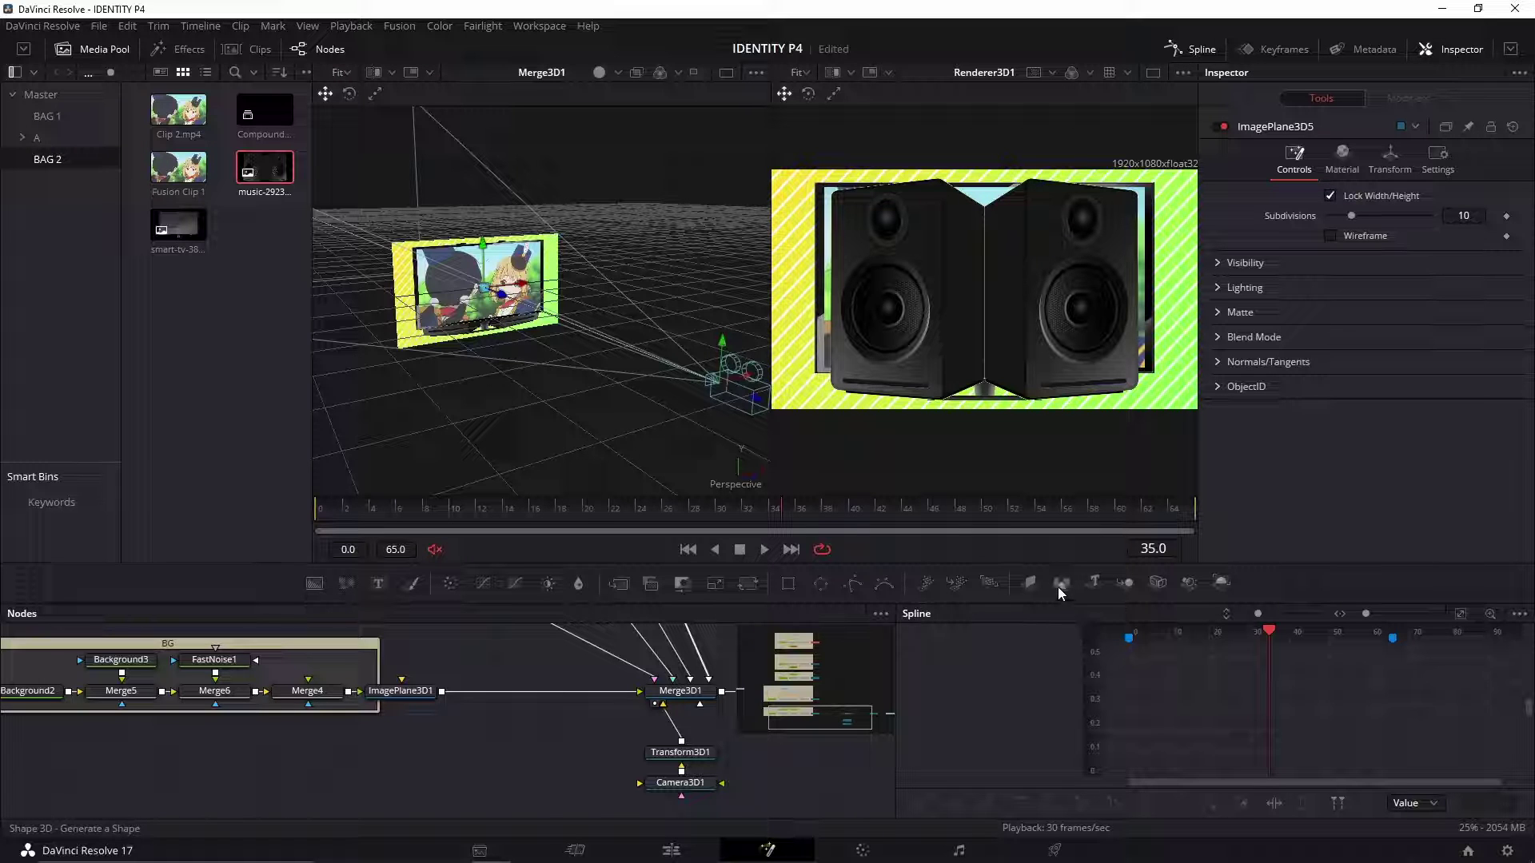
drag(1059, 587, 390, 755)
scroll(555, 746, right, 2)
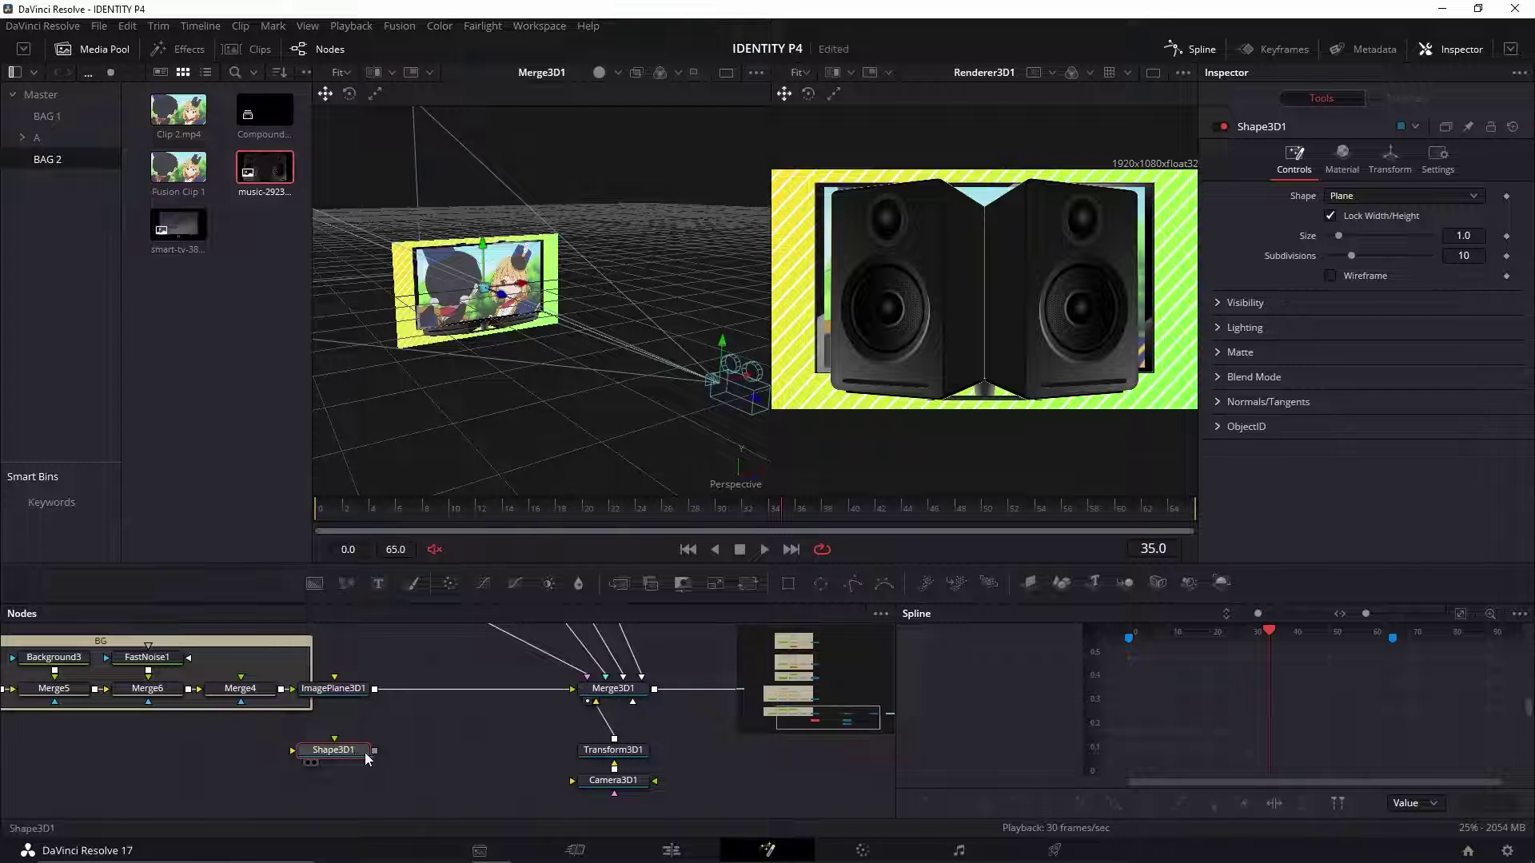
drag(374, 752, 609, 694)
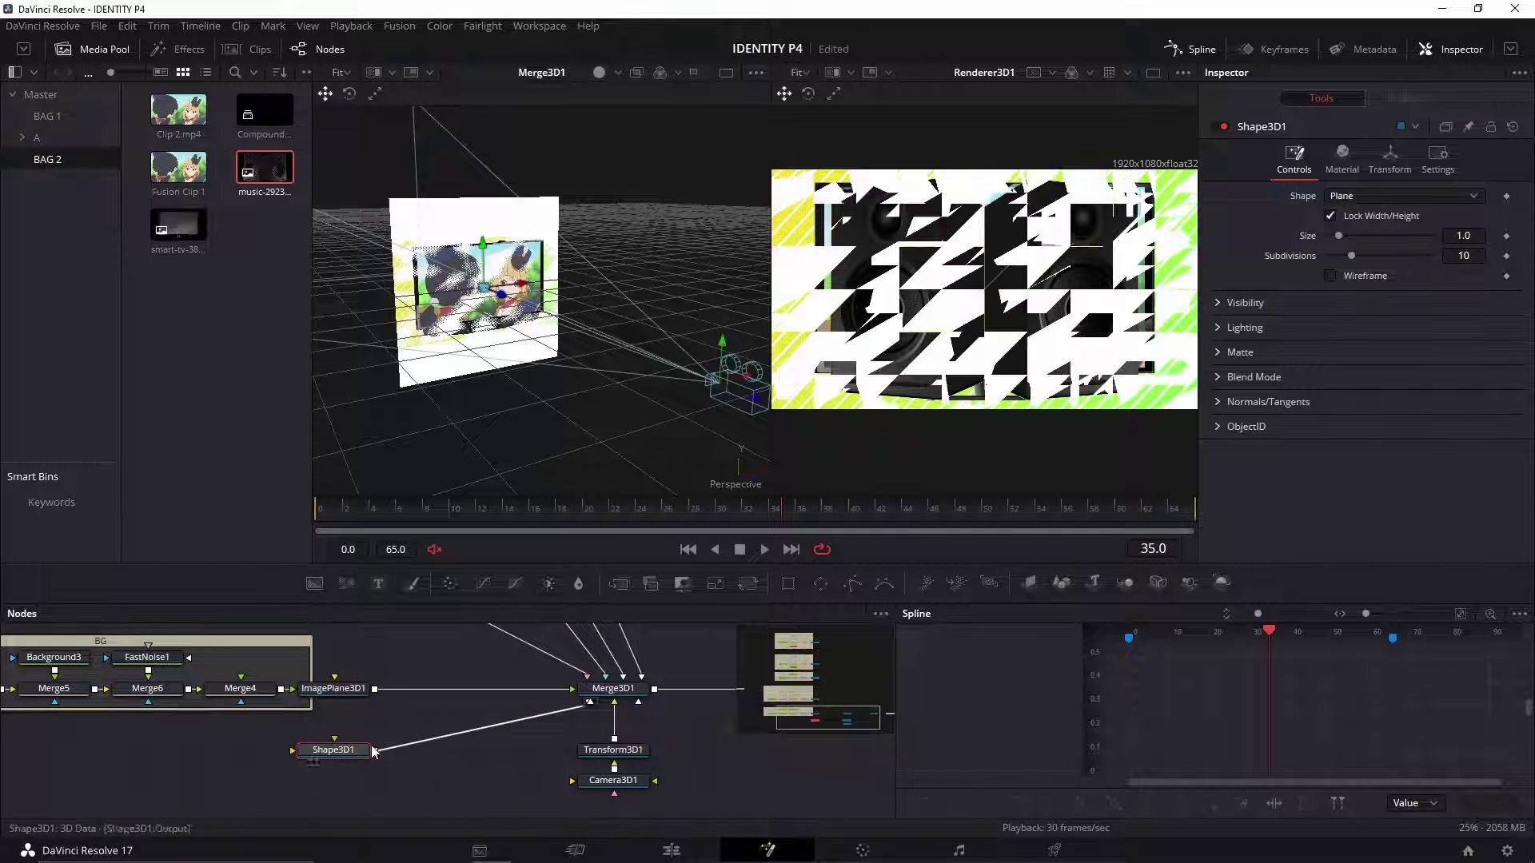
drag(394, 741, 453, 746)
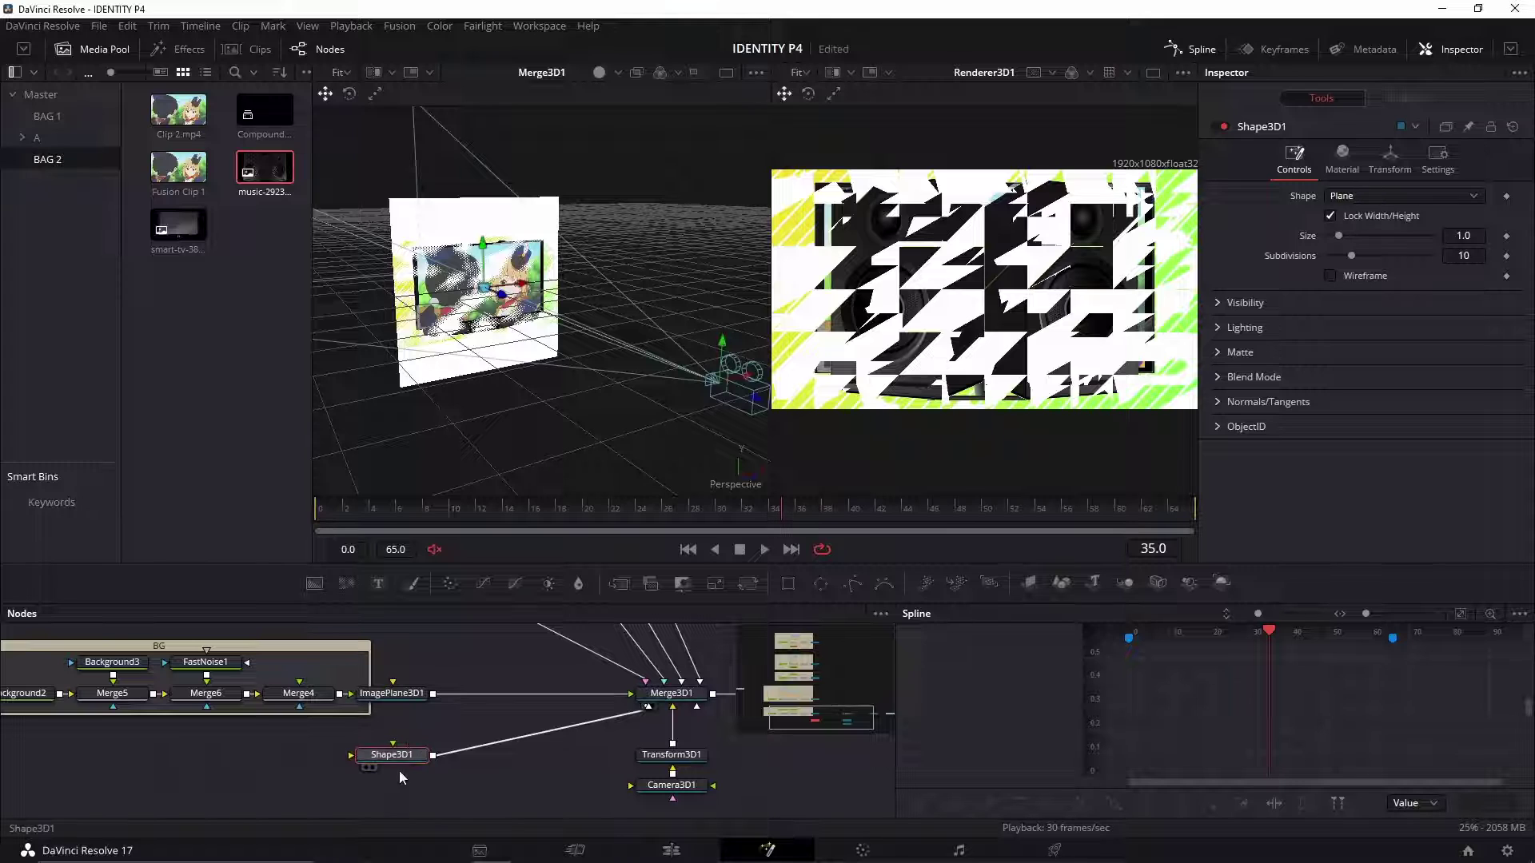
Step: Change the Shape3D1 node's shape from a plane to a Cube
click(1344, 197)
click(1342, 234)
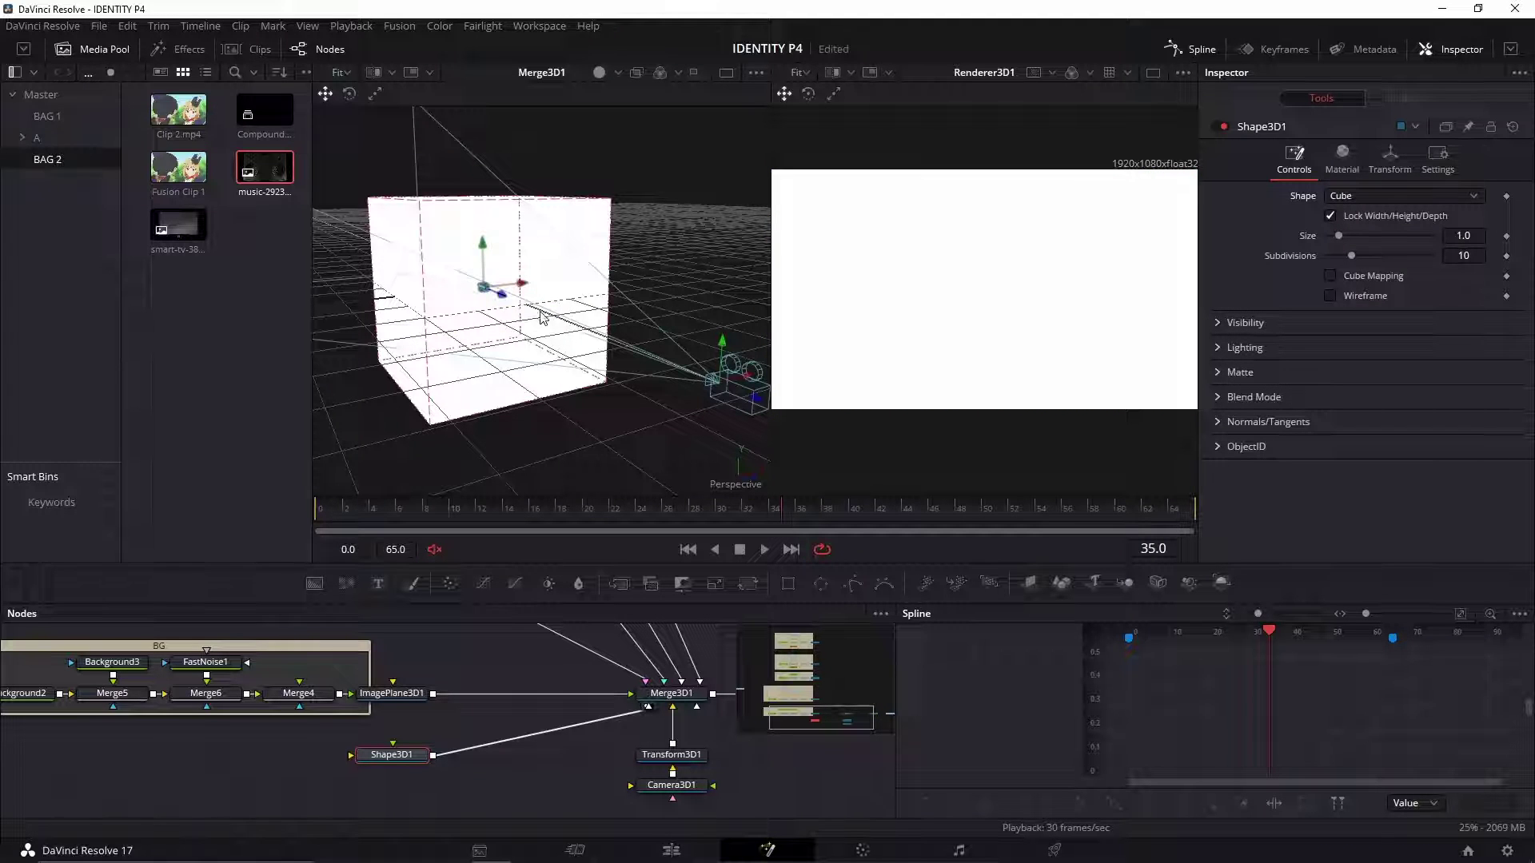
drag(524, 316, 504, 399)
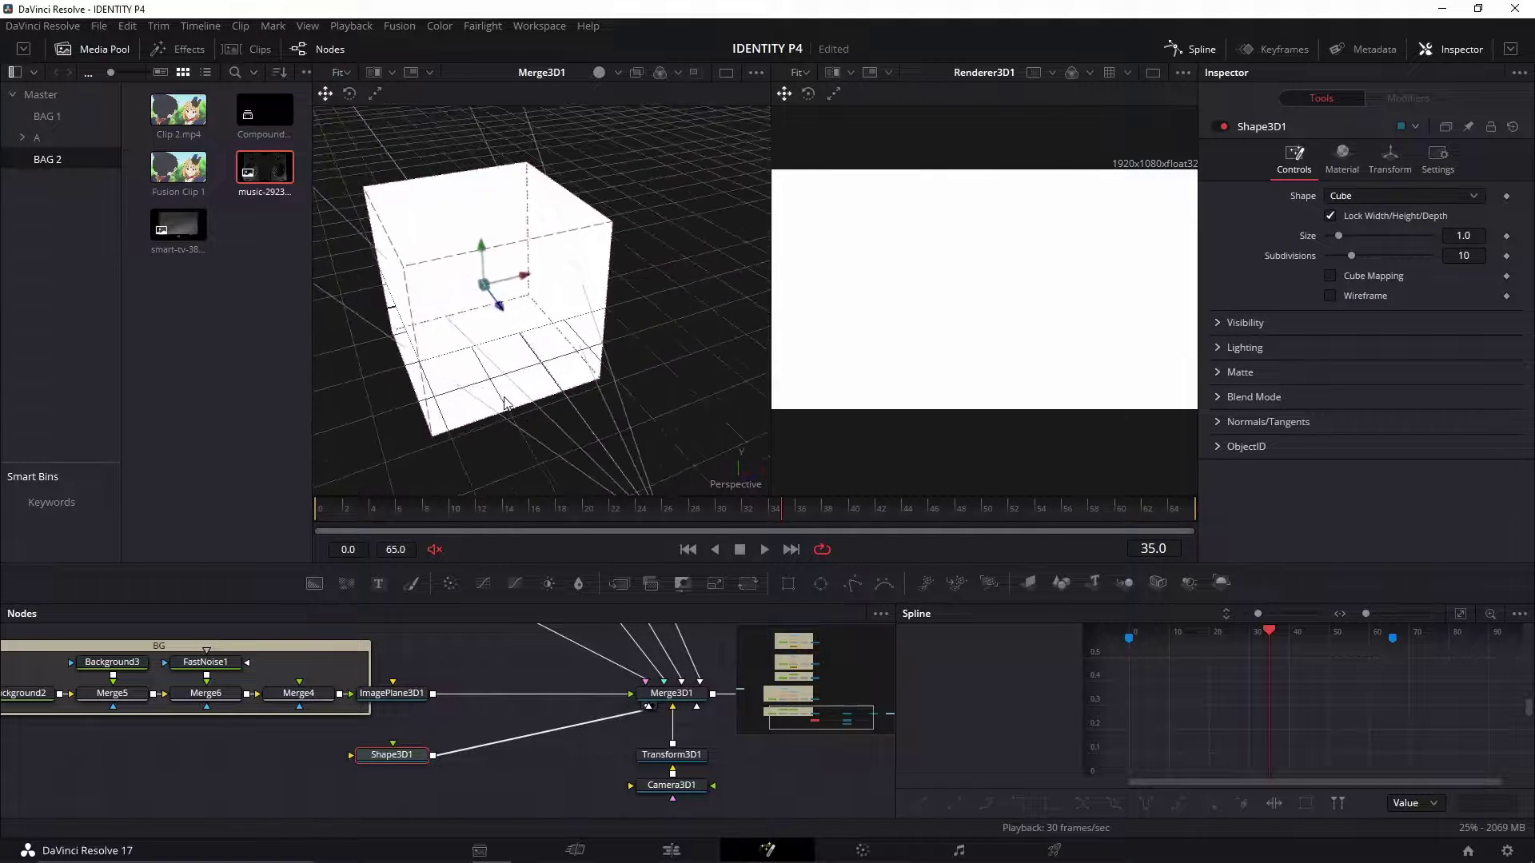
drag(593, 310, 587, 301)
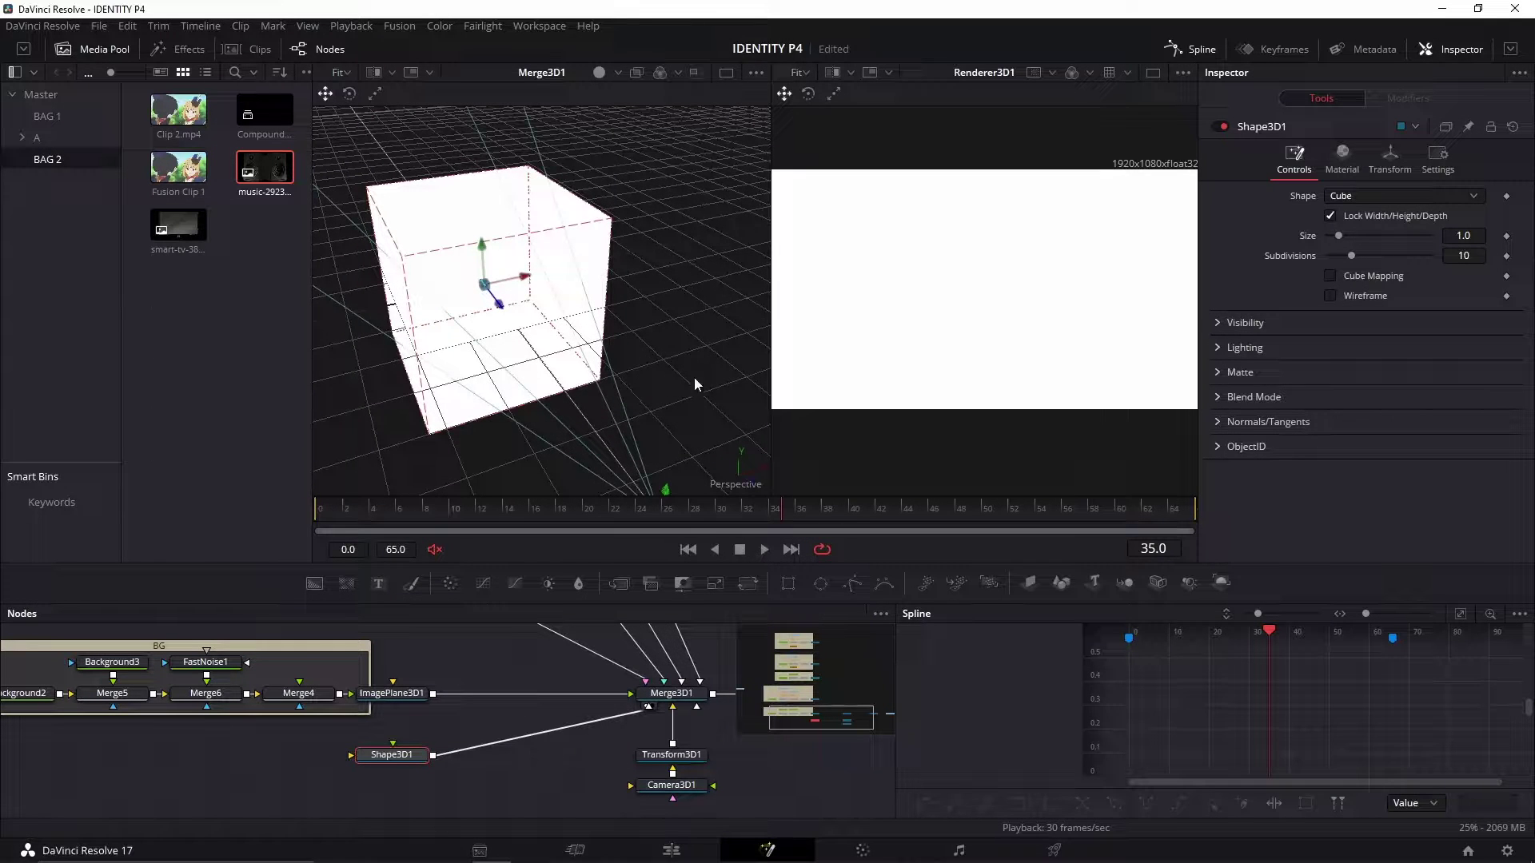
Step: Unlock the cube's width, height and depth, and set its depth to 0.3
click(1331, 217)
click(1332, 217)
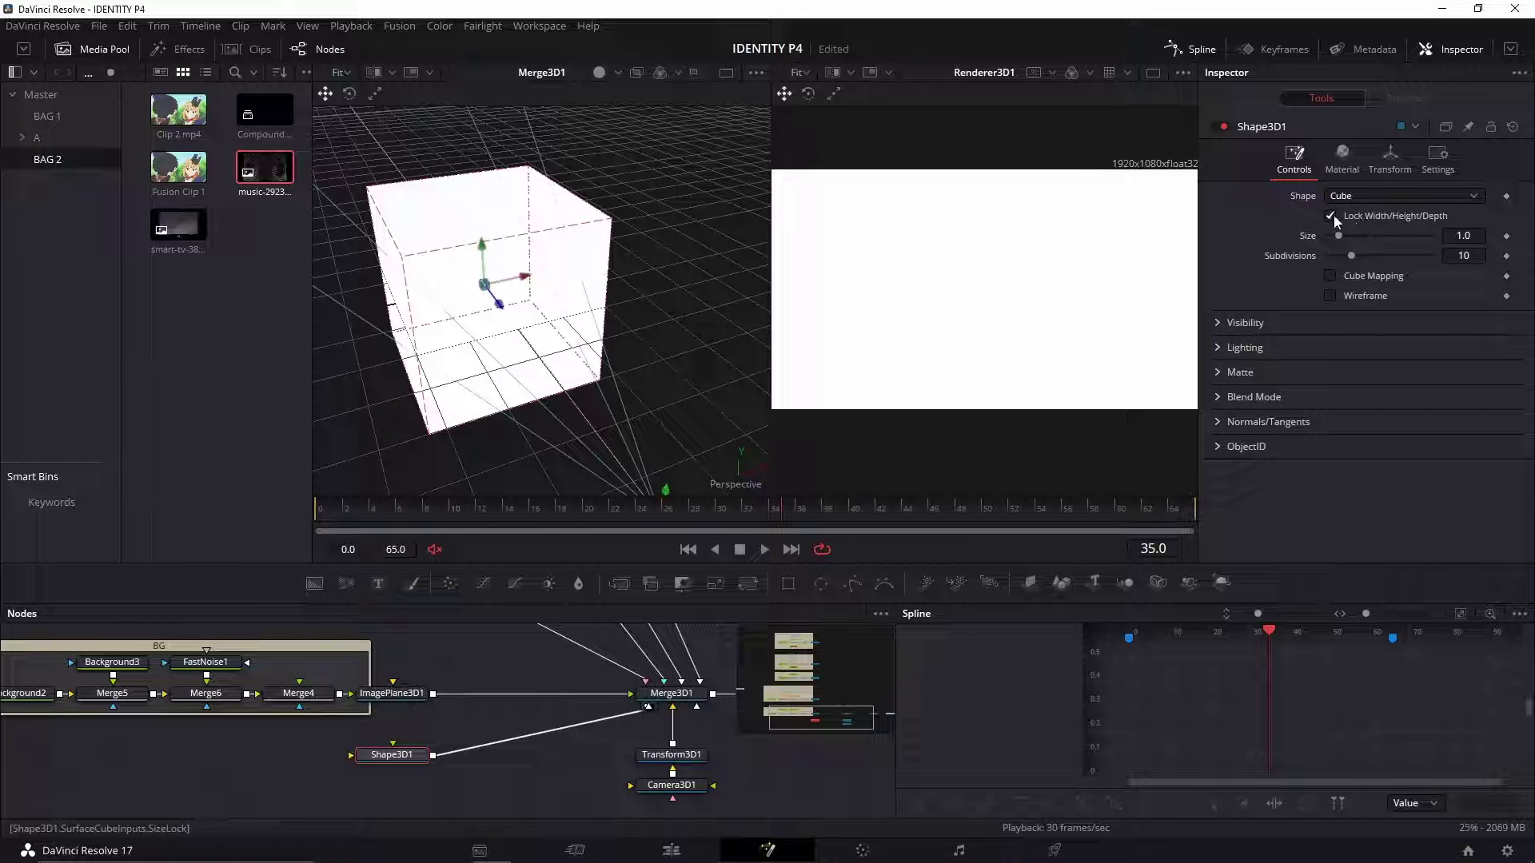
click(1332, 215)
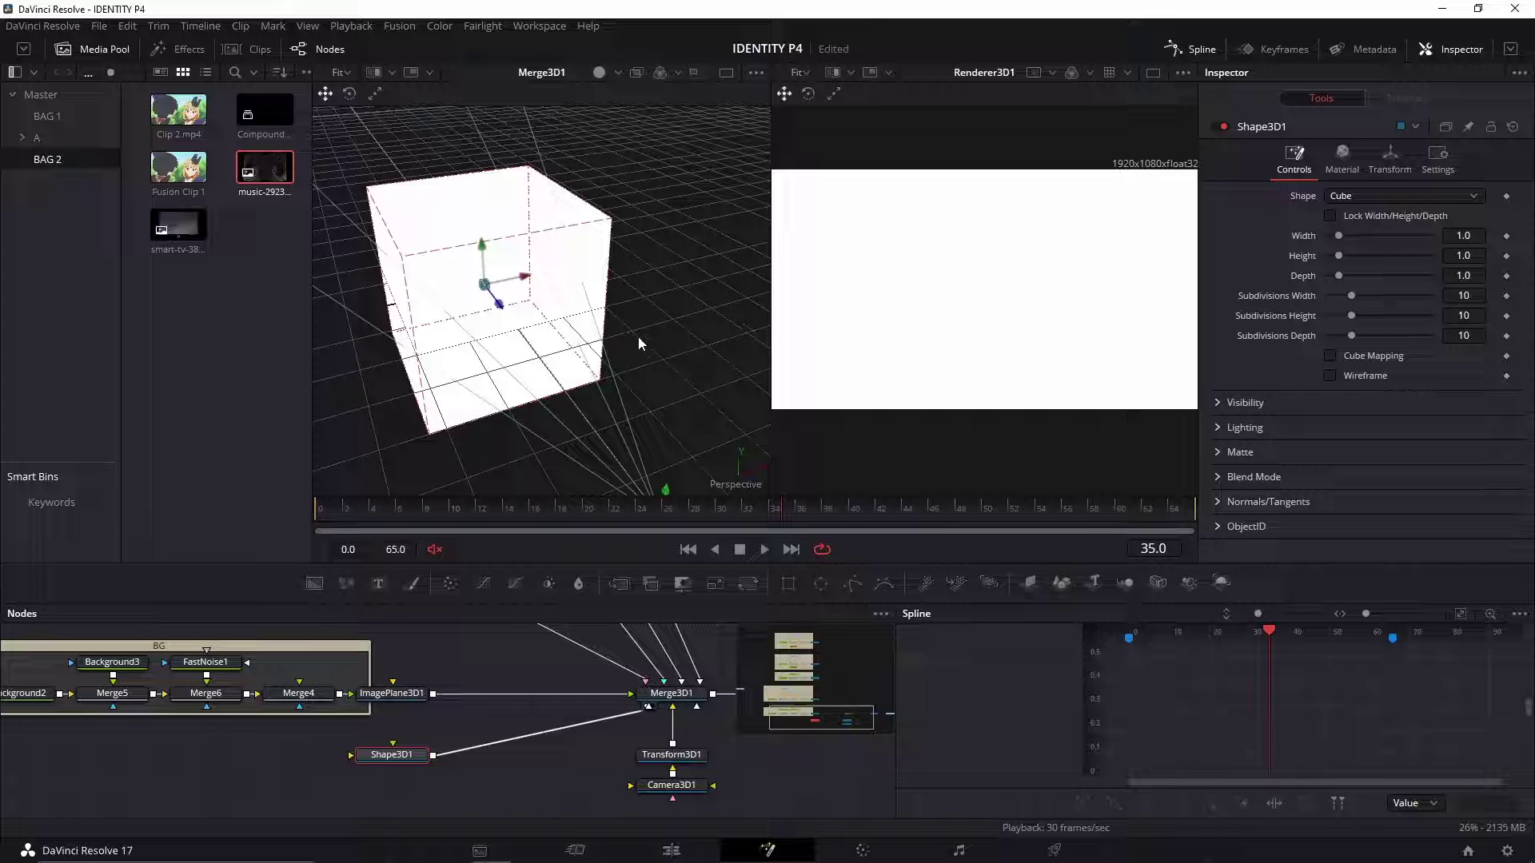
drag(640, 343, 1028, 311)
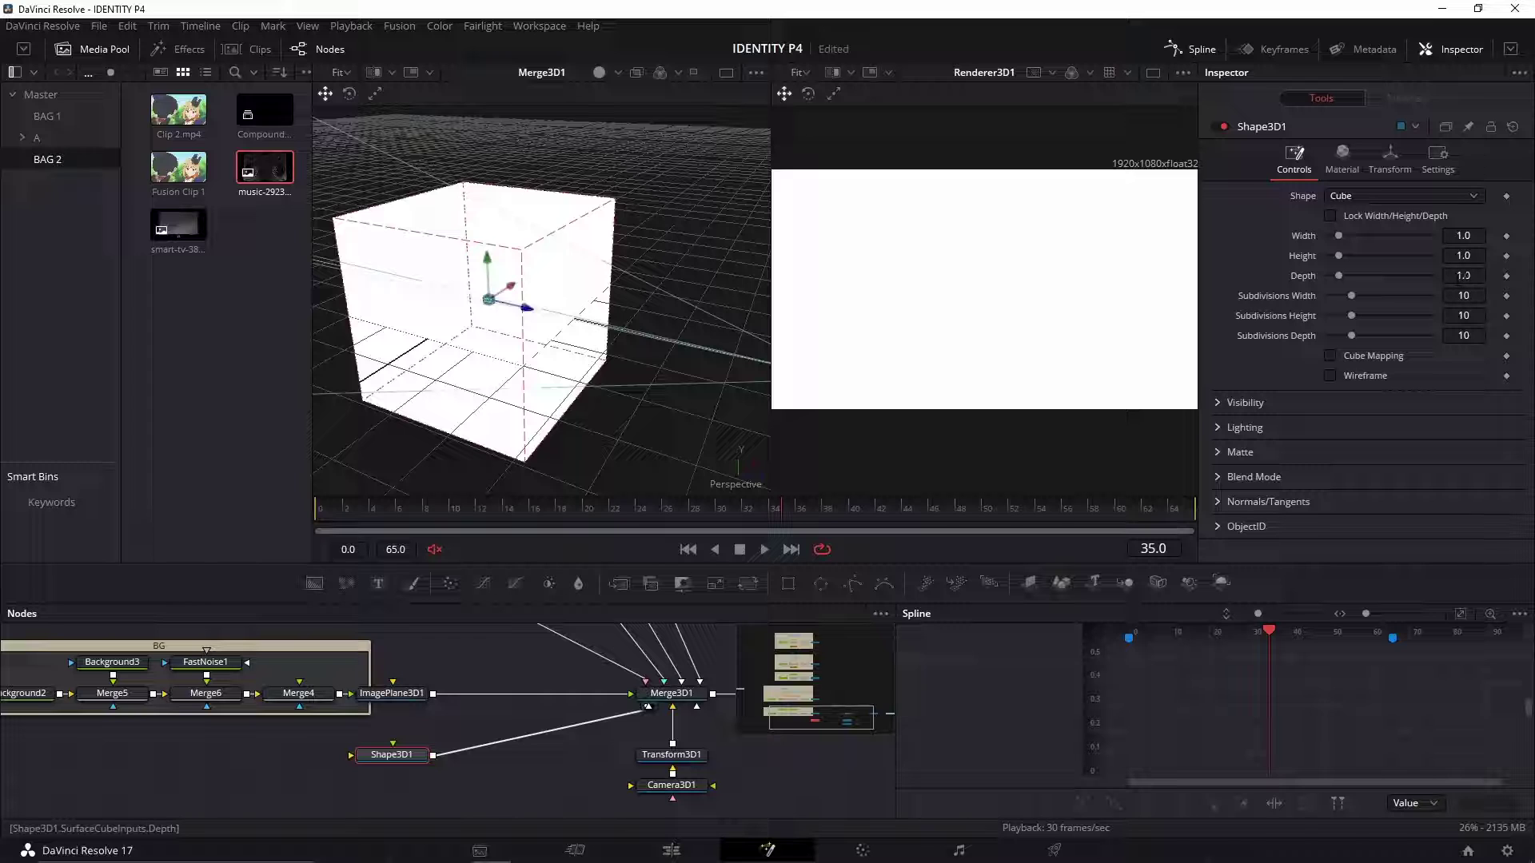
mouse_move(1460, 278)
mouse_down()
mouse_move(1439, 277)
mouse_move(1452, 277)
mouse_up()
double_click(1474, 276)
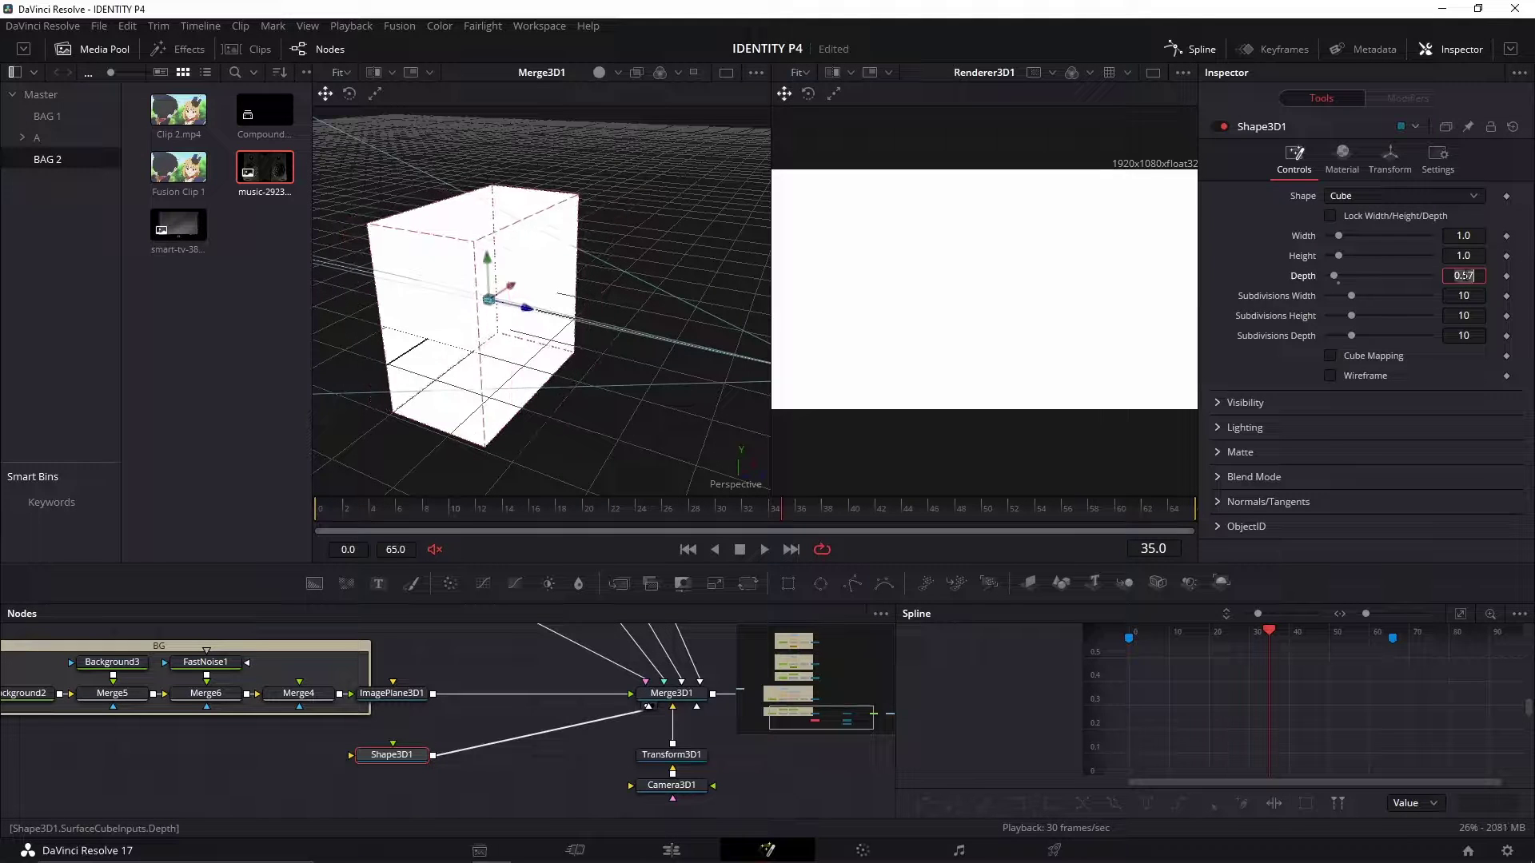
text(.3)
key(Return)
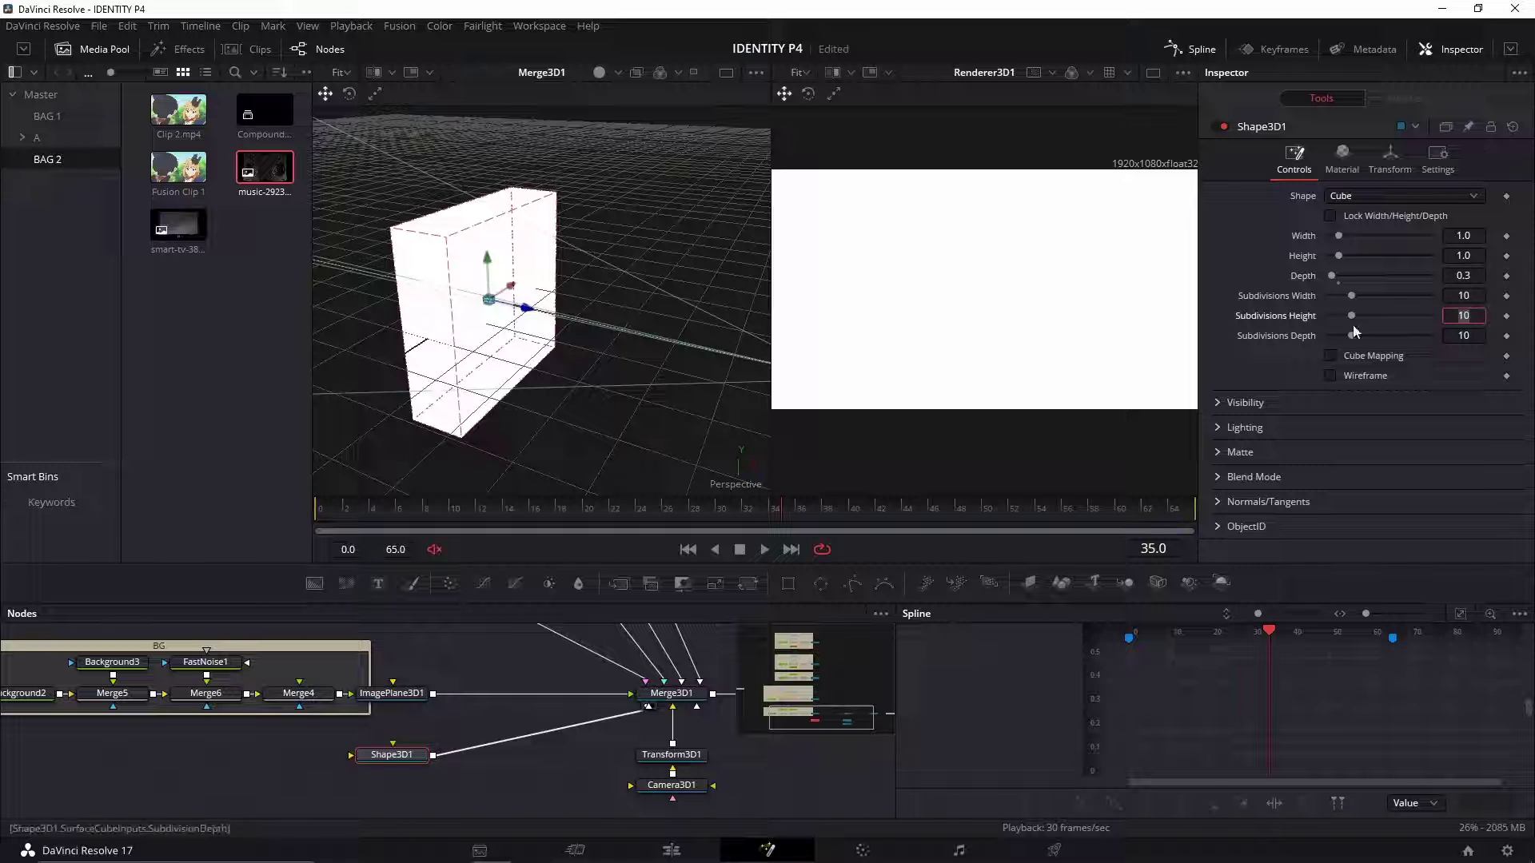
Step: Lower the cube along its vertical axis until its top face lies beneath the TV and background planes
double_click(1464, 236)
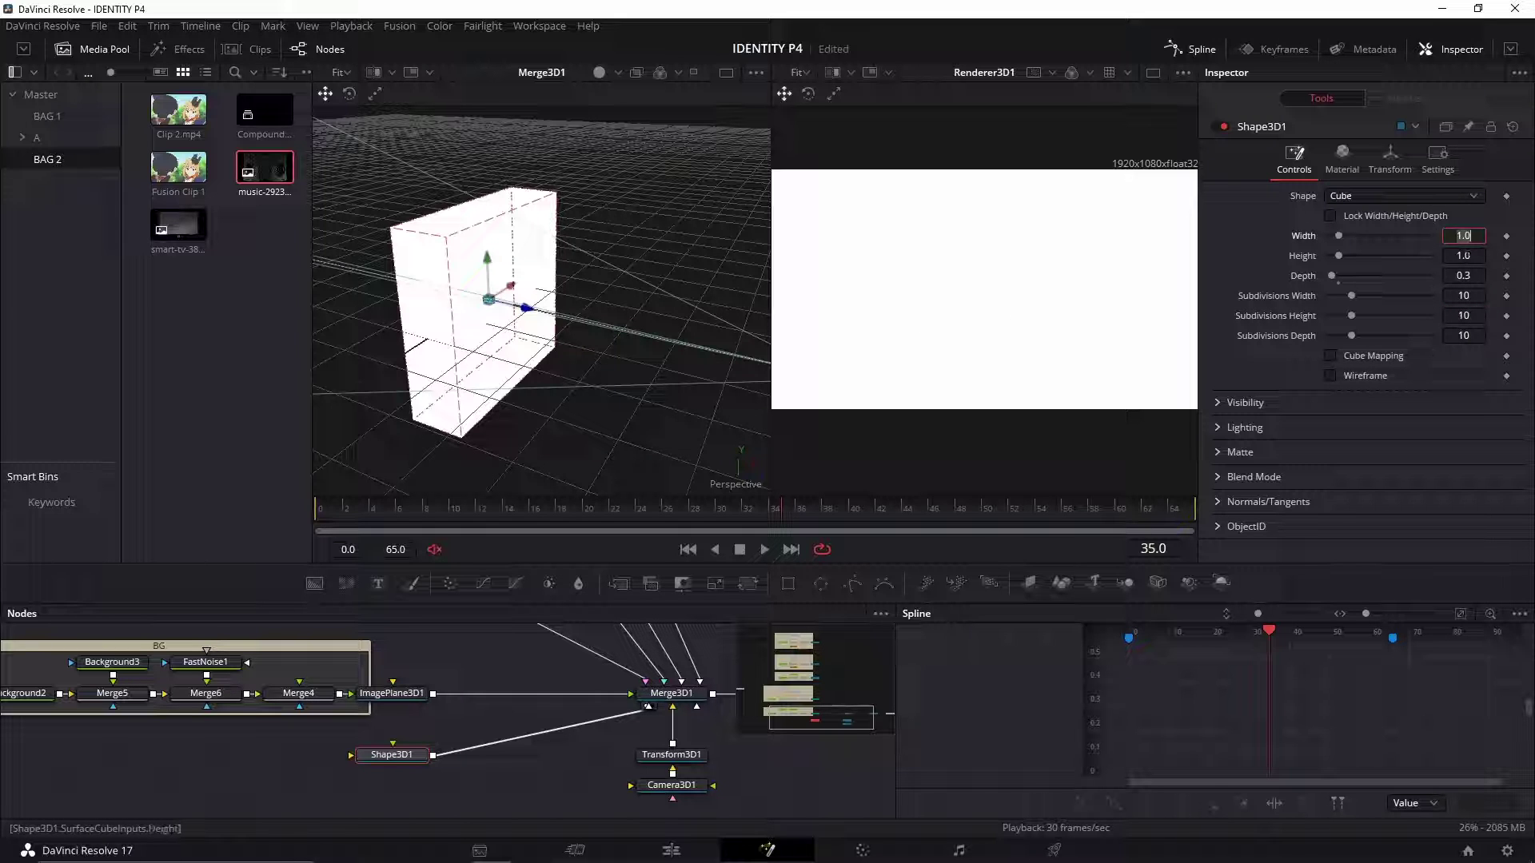
drag(720, 288, 549, 363)
double_click(1465, 236)
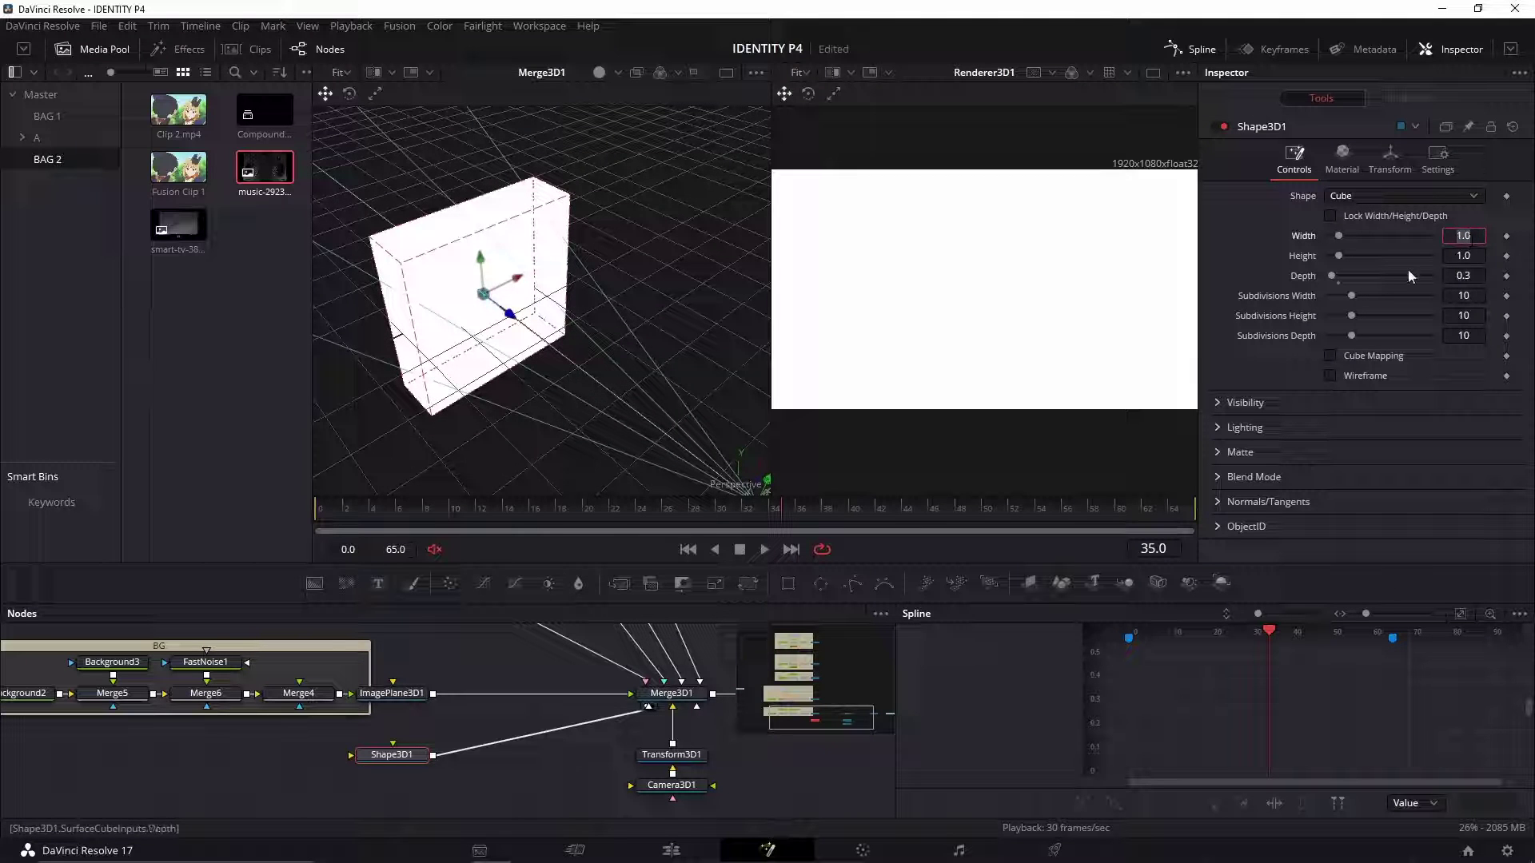
drag(649, 280, 632, 424)
drag(648, 488, 652, 489)
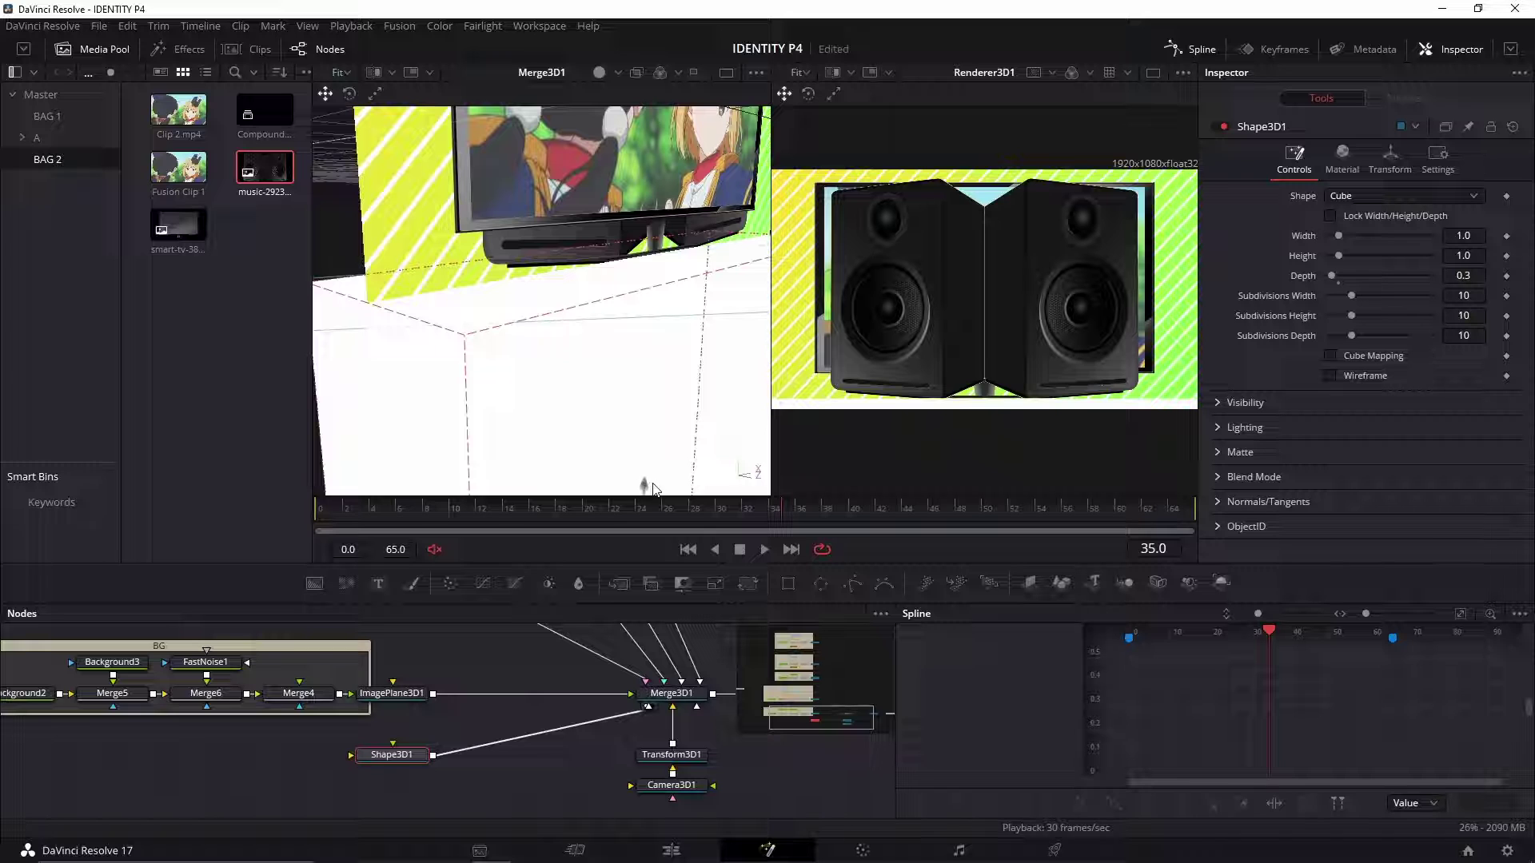
drag(653, 320, 584, 441)
Step: Try moving the background's ImagePlane3D1 back to Z -0.19 with its own transform, and undo the move
click(472, 302)
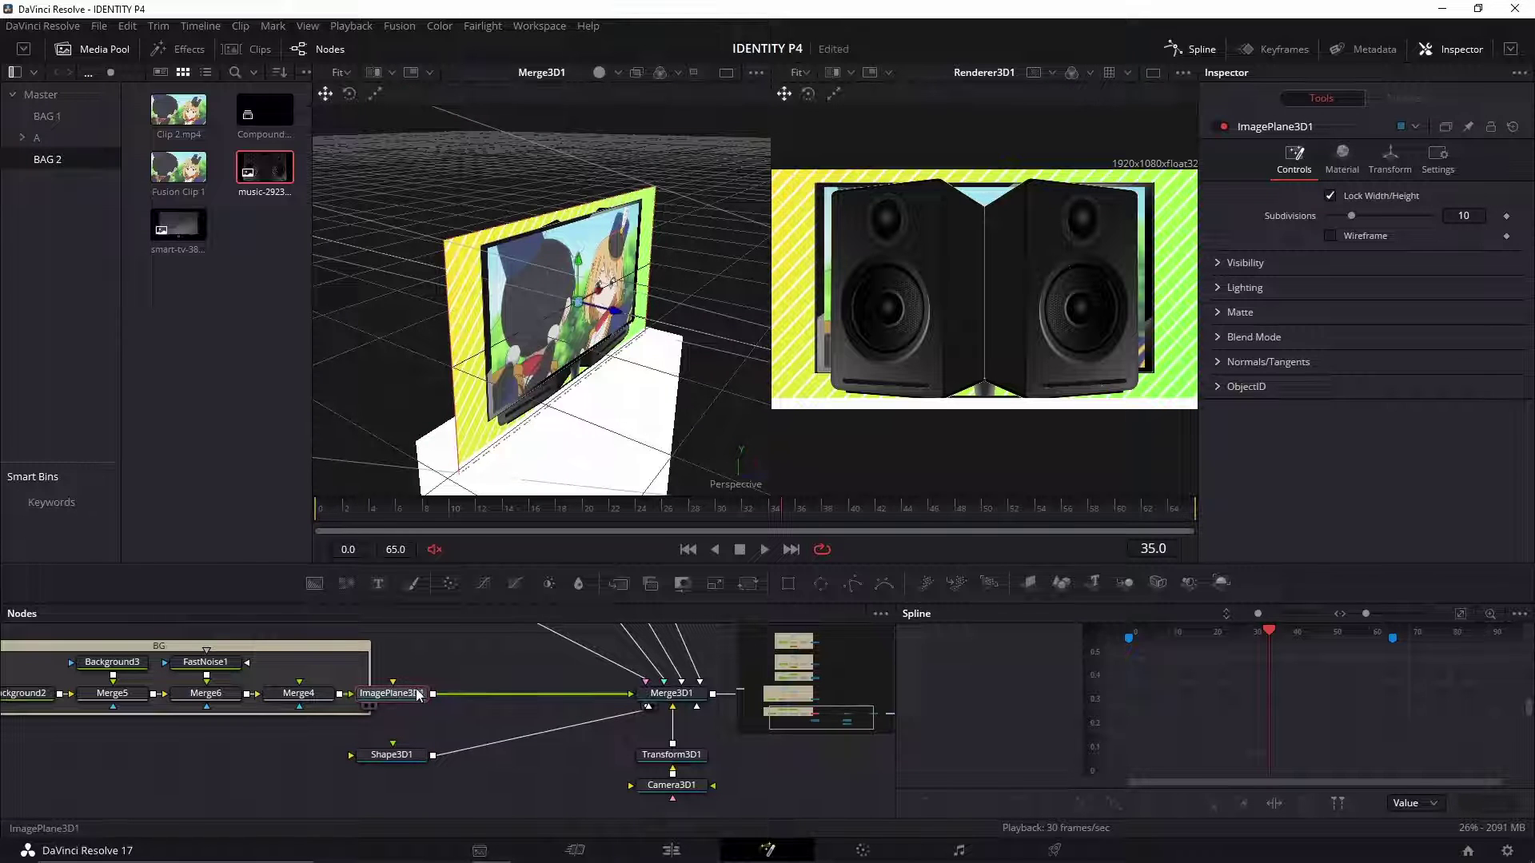
click(385, 698)
drag(372, 682, 379, 697)
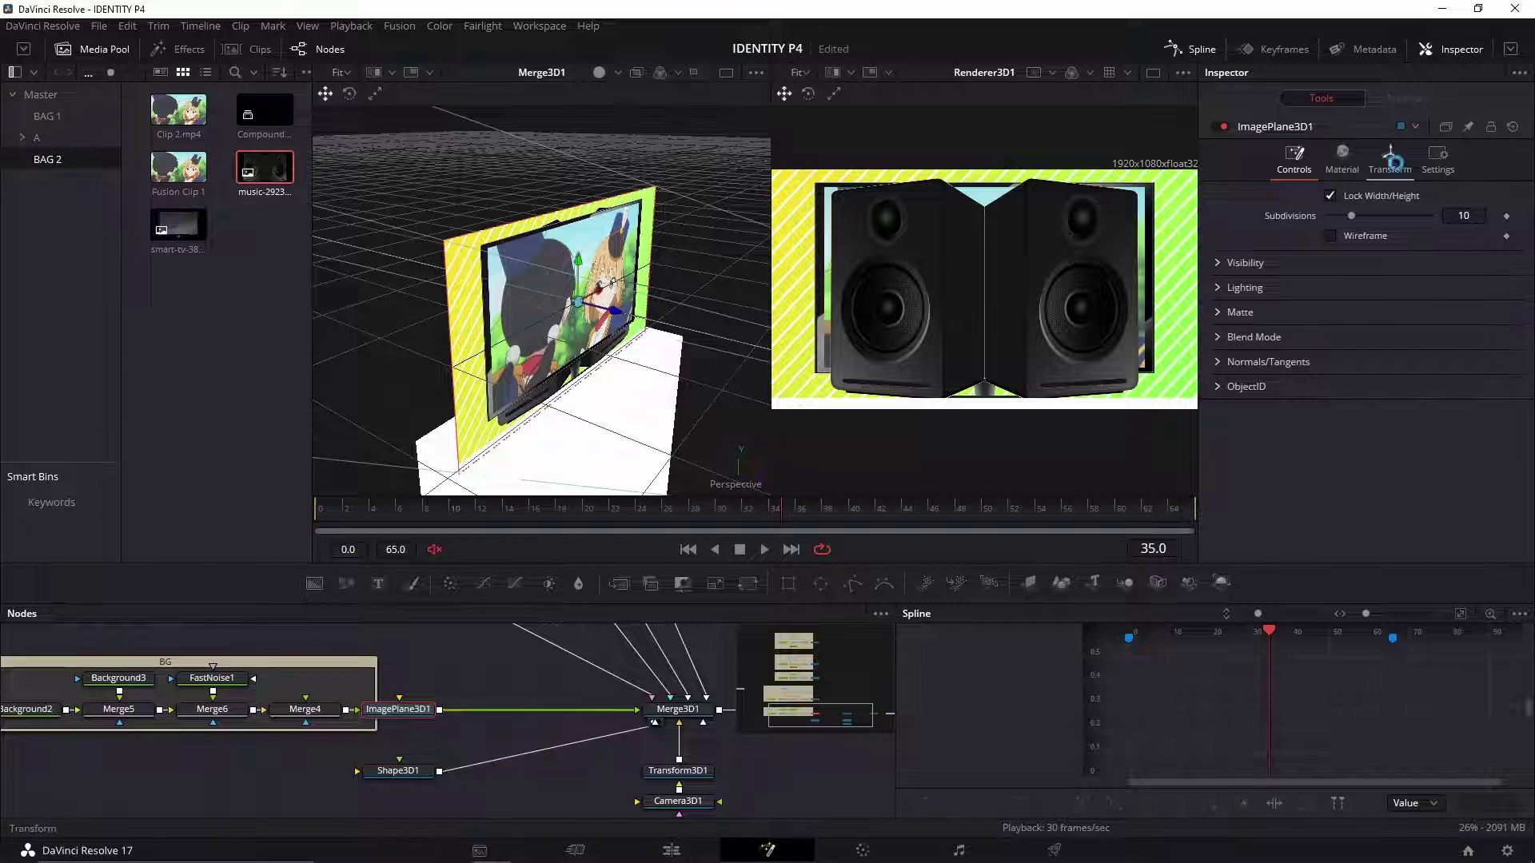
click(1389, 157)
drag(1463, 254, 1471, 254)
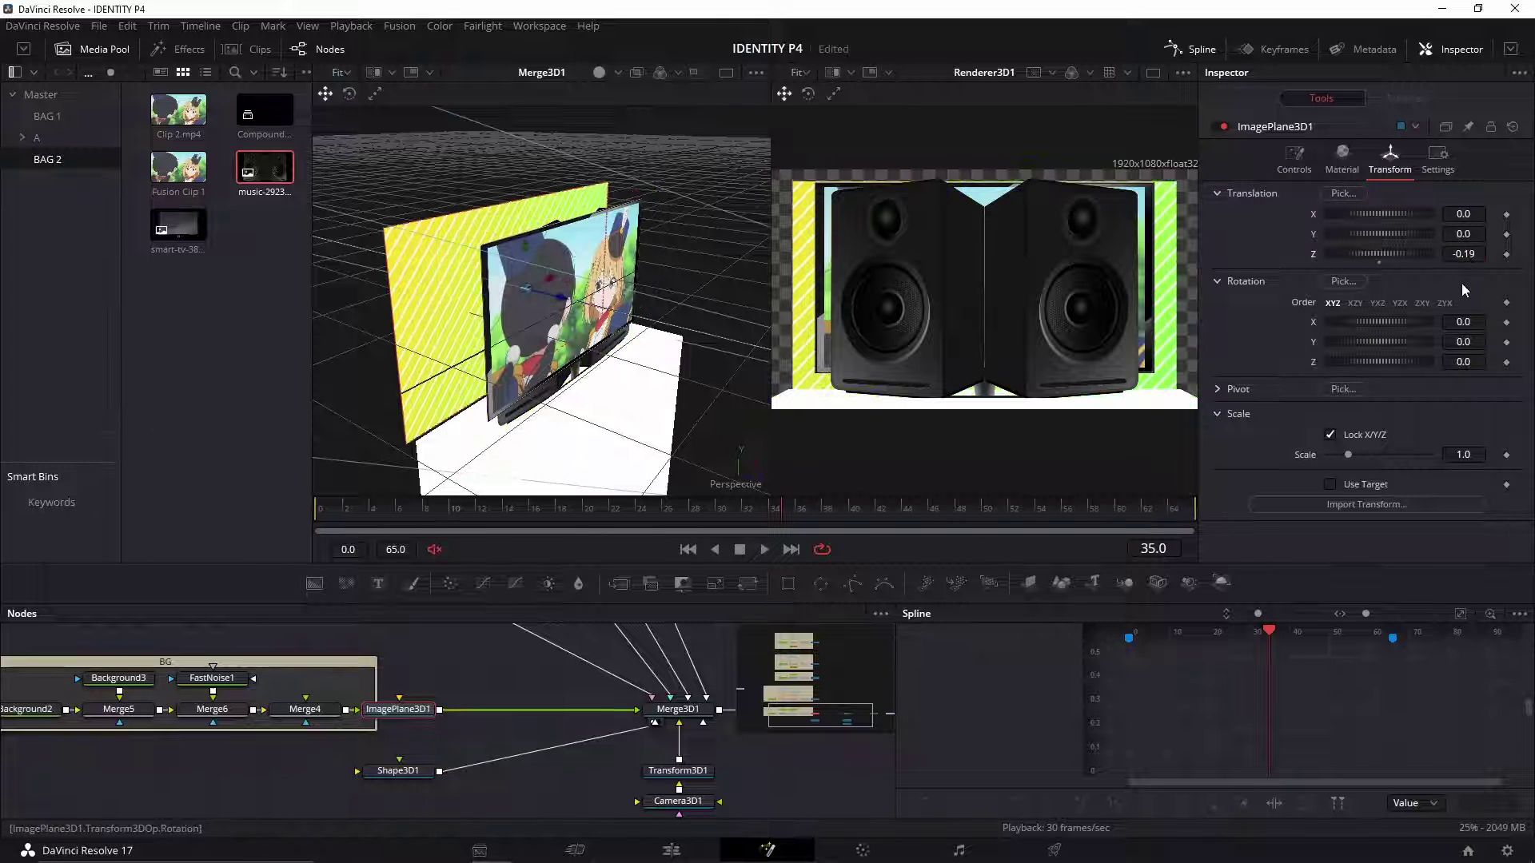
key(ctrl+z)
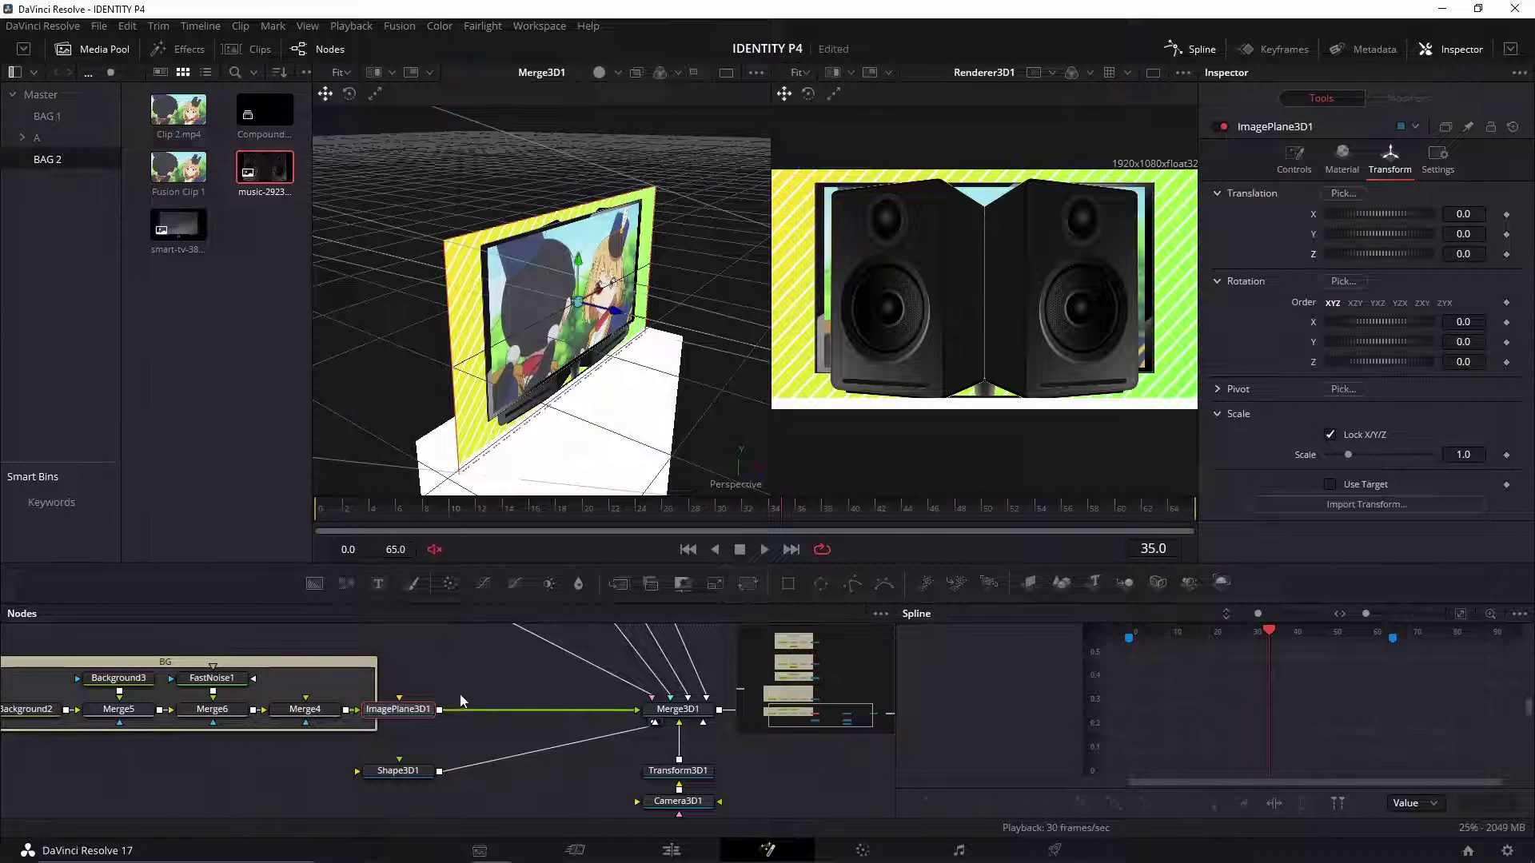
Step: Insert a Transform 3D node between ImagePlane3D1 and Merge3D1
drag(482, 693, 422, 692)
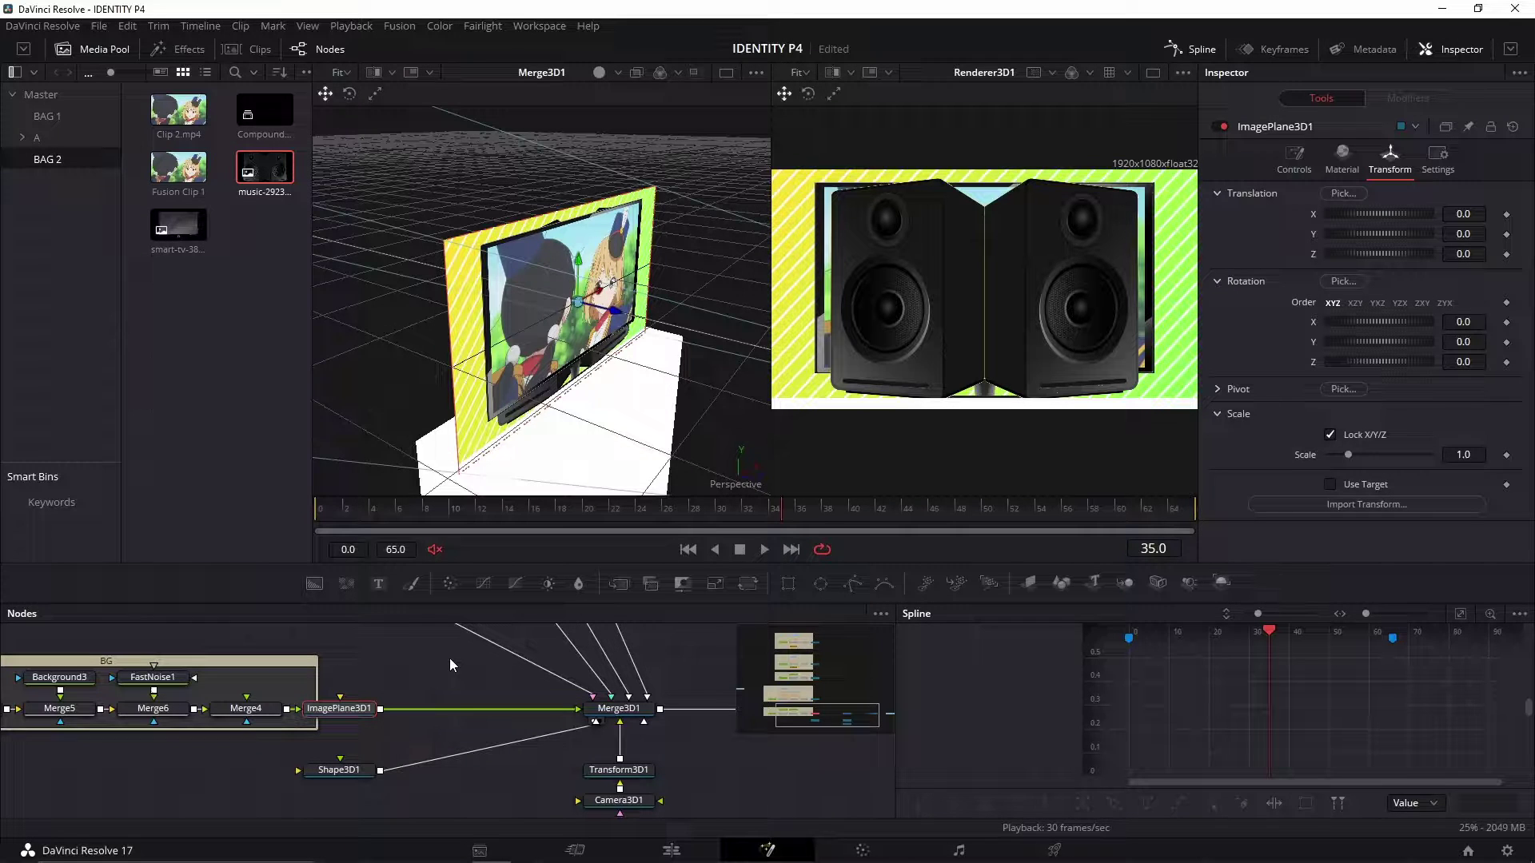
key(shift+space)
text(t)
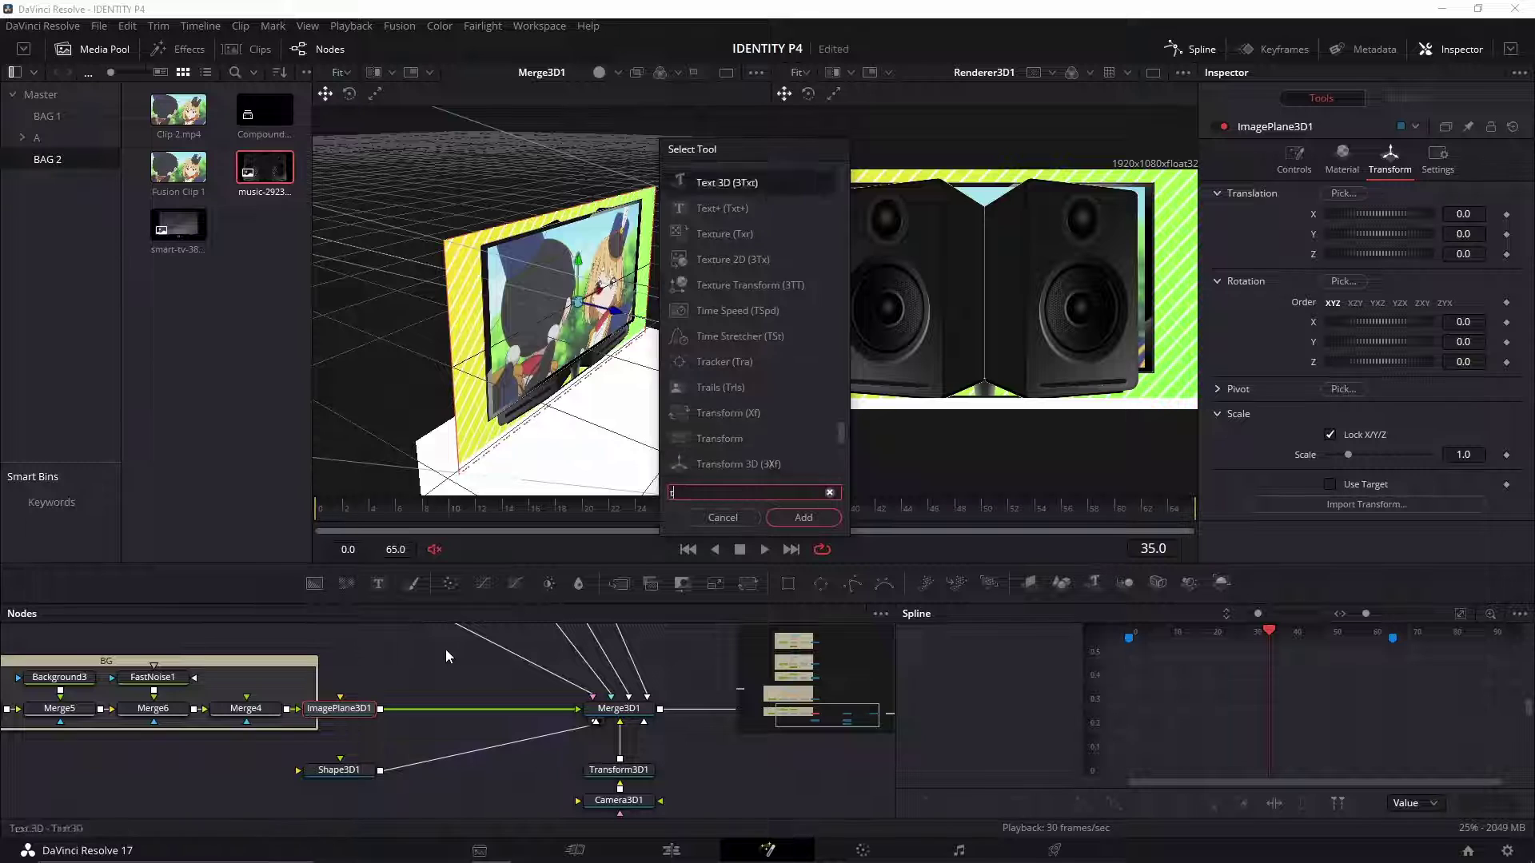
text(ransform 3d)
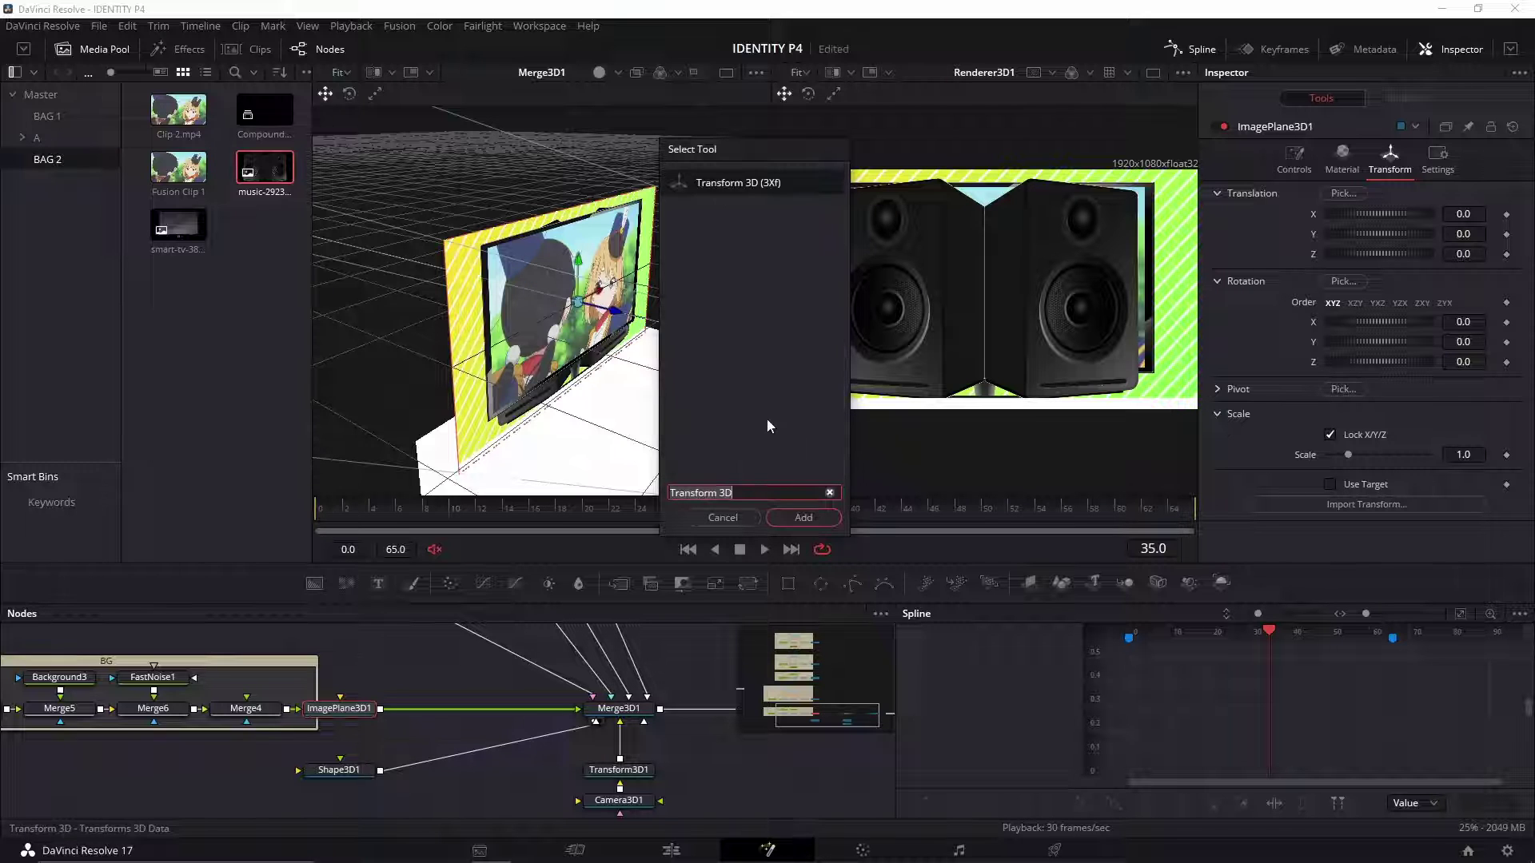
click(803, 518)
Step: Push the background plane back by setting Transform3D2's Z translation to -0.25
drag(616, 334, 633, 343)
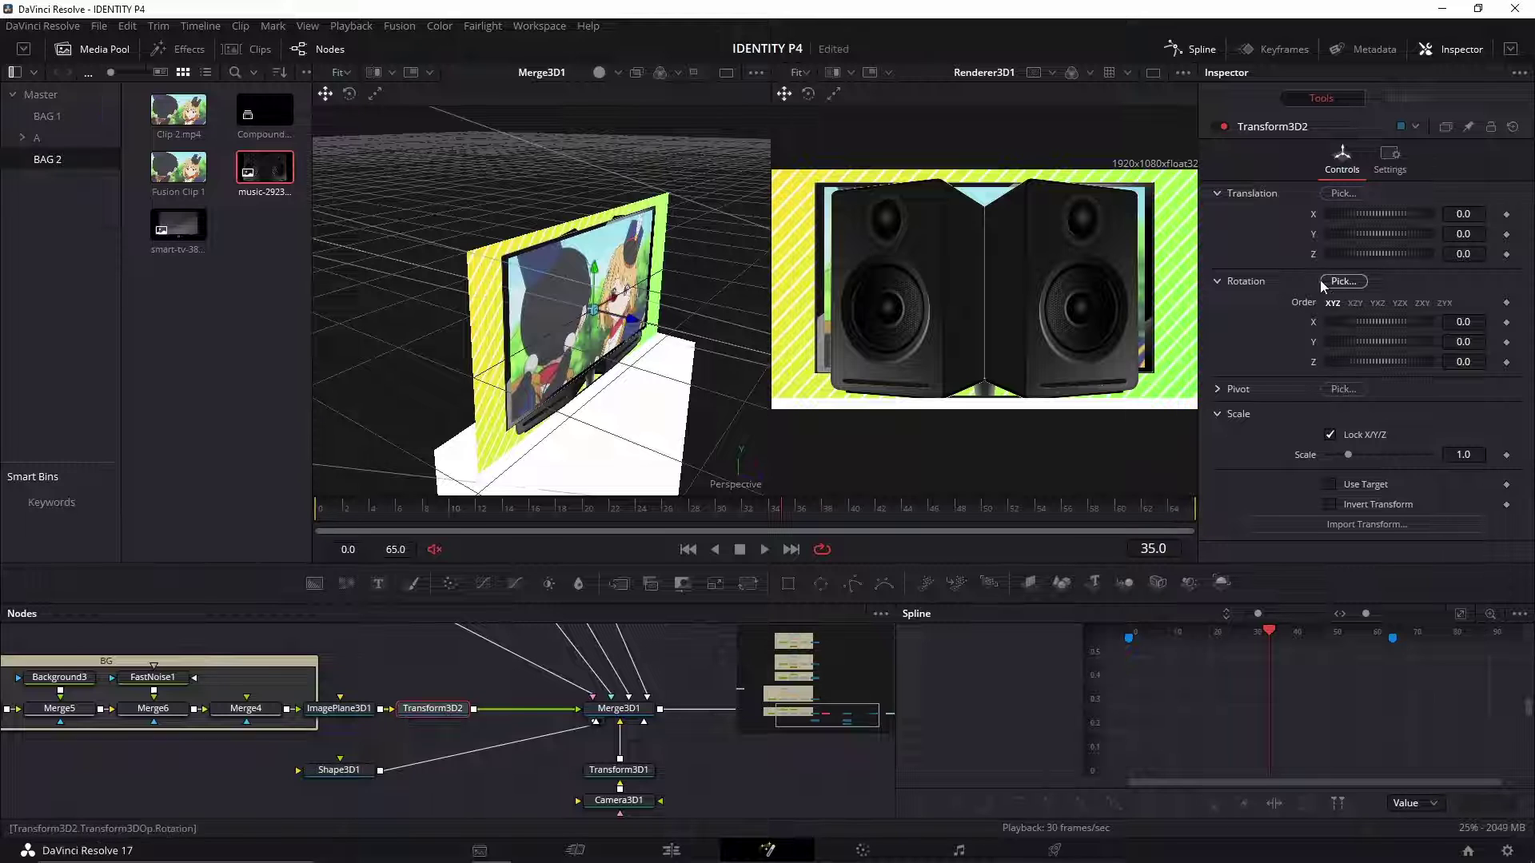
drag(1473, 255, 1423, 274)
drag(544, 342, 592, 321)
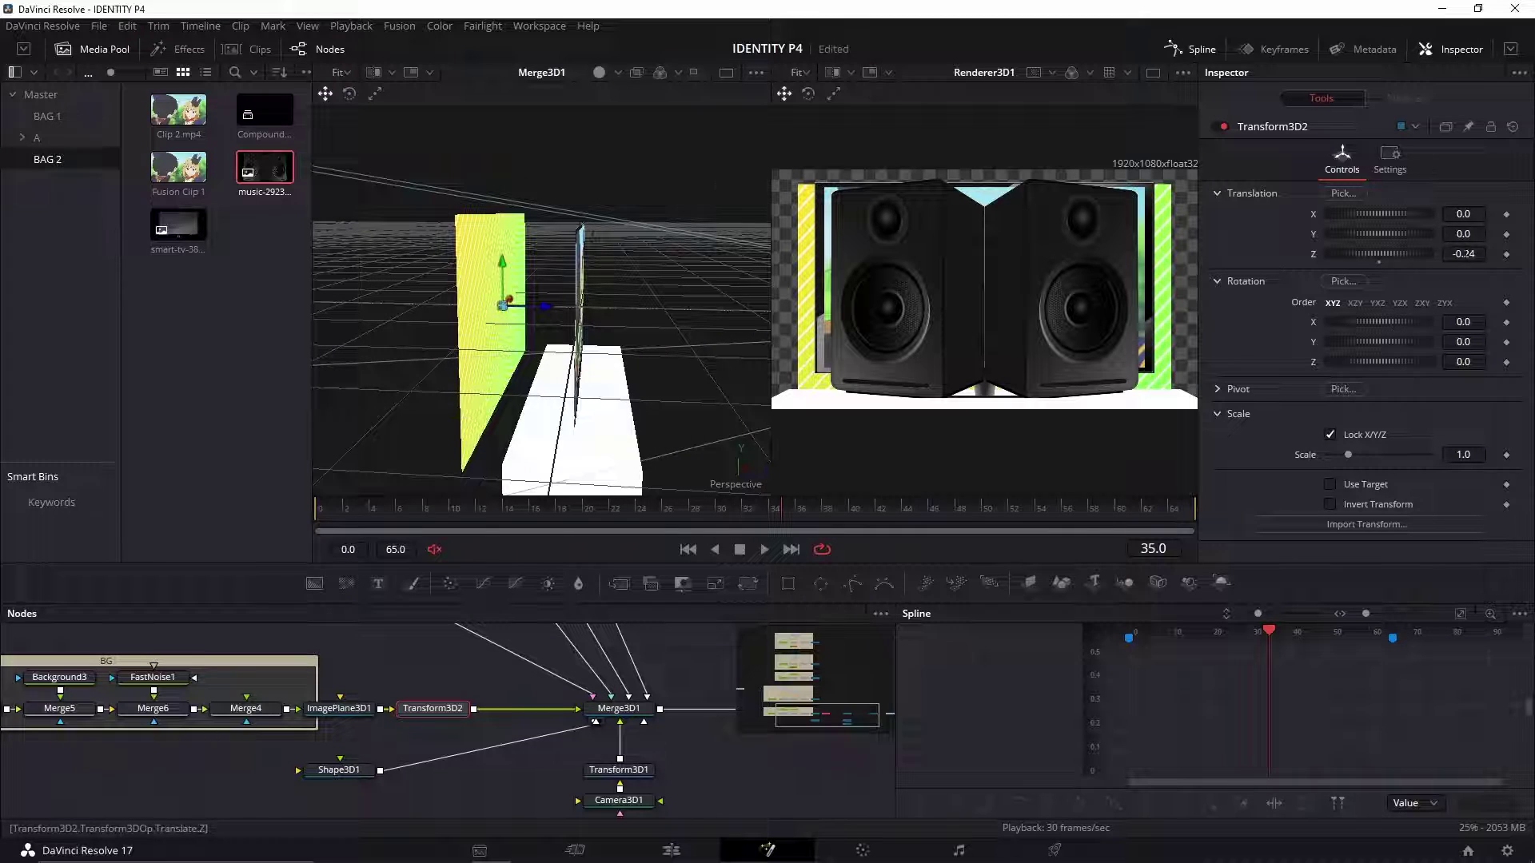
drag(1467, 253, 1464, 254)
drag(615, 317, 501, 378)
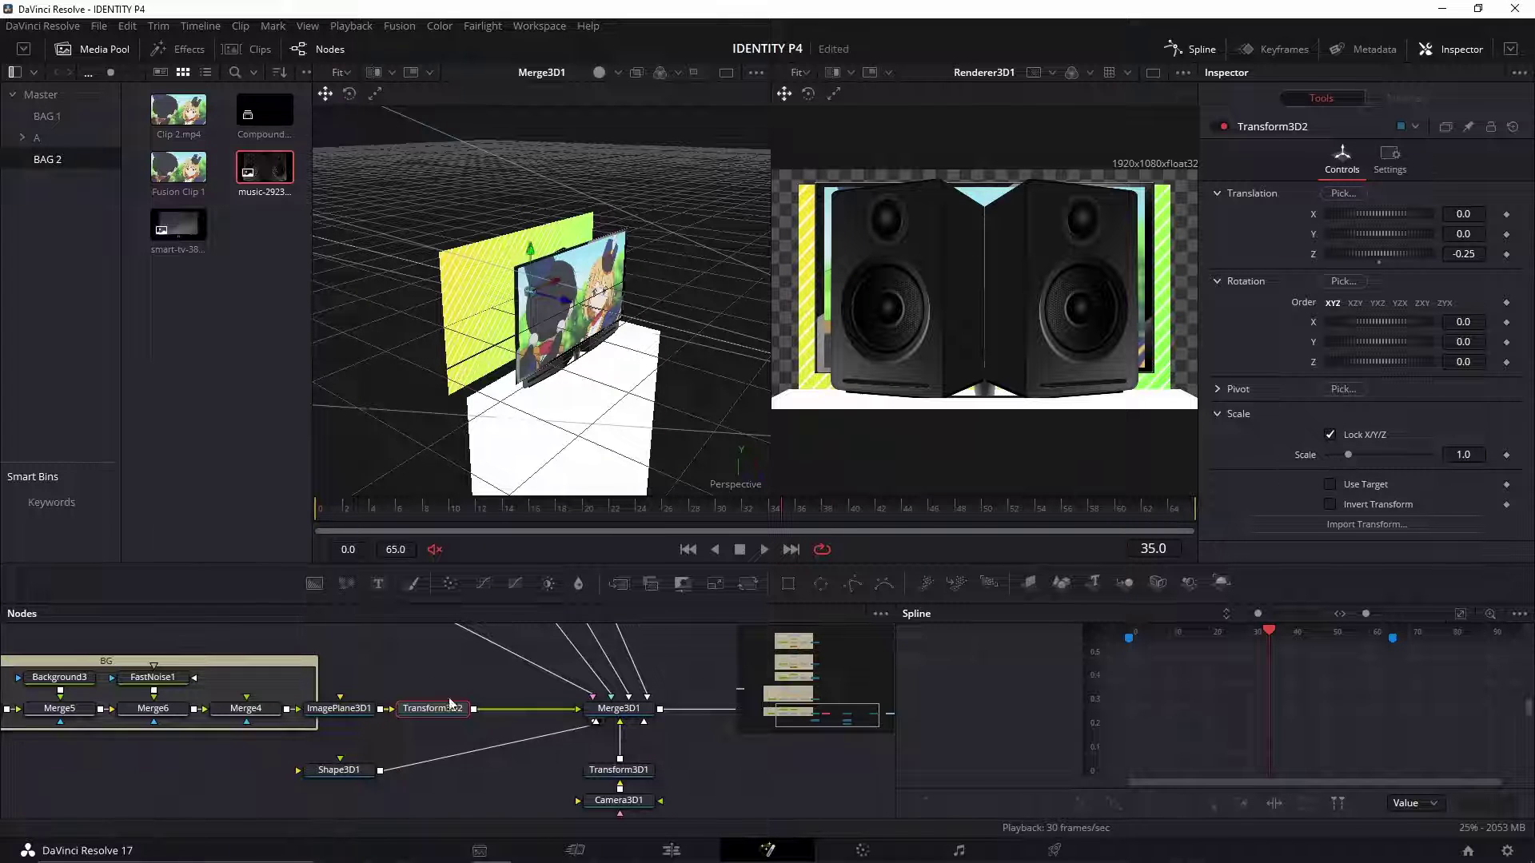
Step: Enlarge the background plane with Transform3D2 to a uniform scale of about 3.465 and check it around the TV
drag(1354, 455, 1398, 457)
right_click(1409, 463)
click(1402, 456)
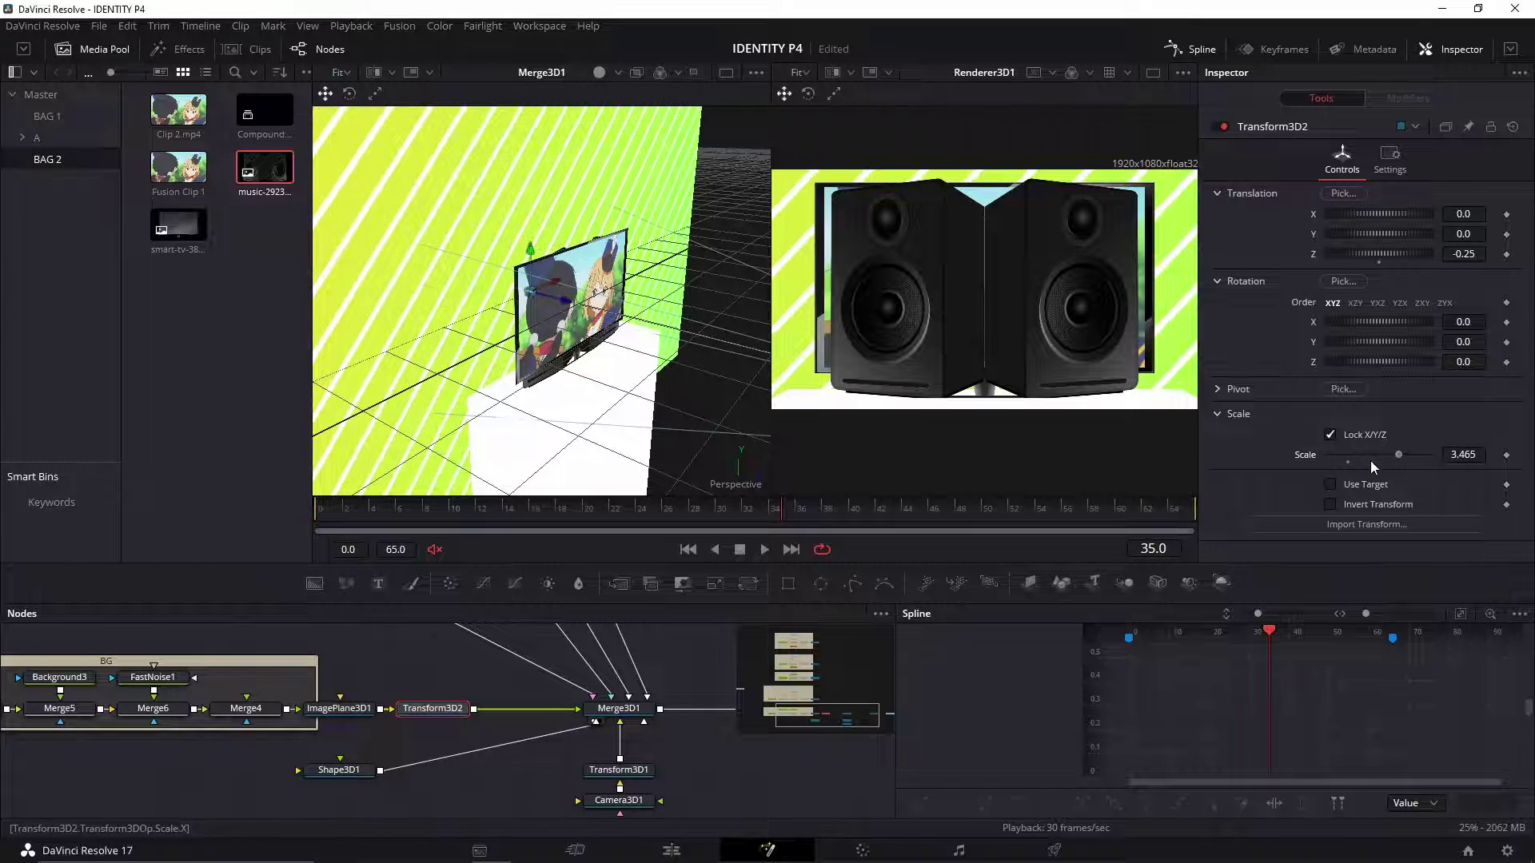
scroll(570, 401, down, 5)
drag(590, 381, 531, 356)
scroll(532, 355, up, 6)
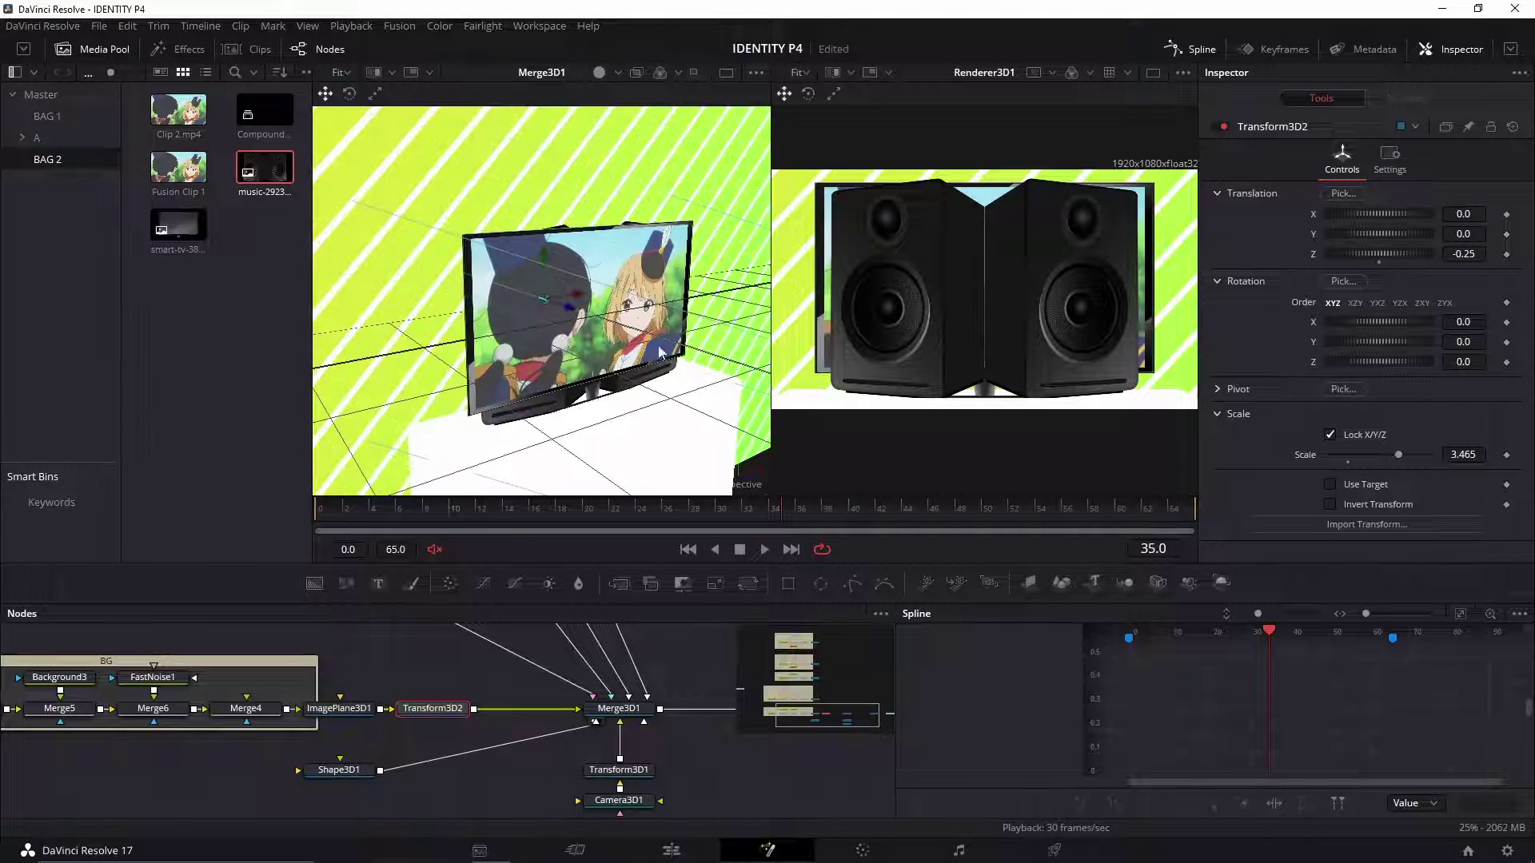
scroll(975, 328, down, 2)
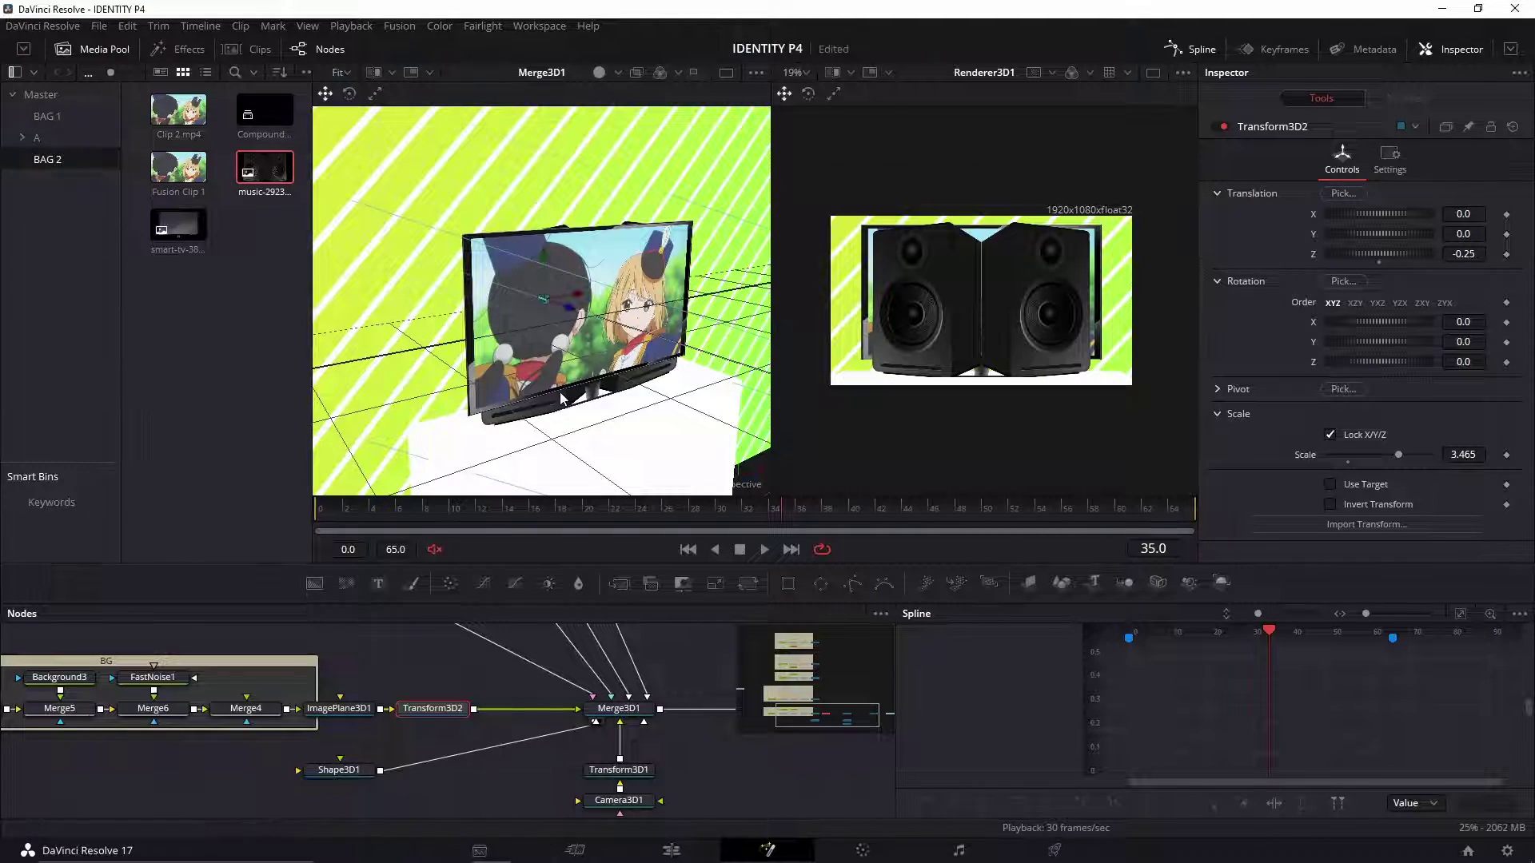
drag(752, 336, 691, 362)
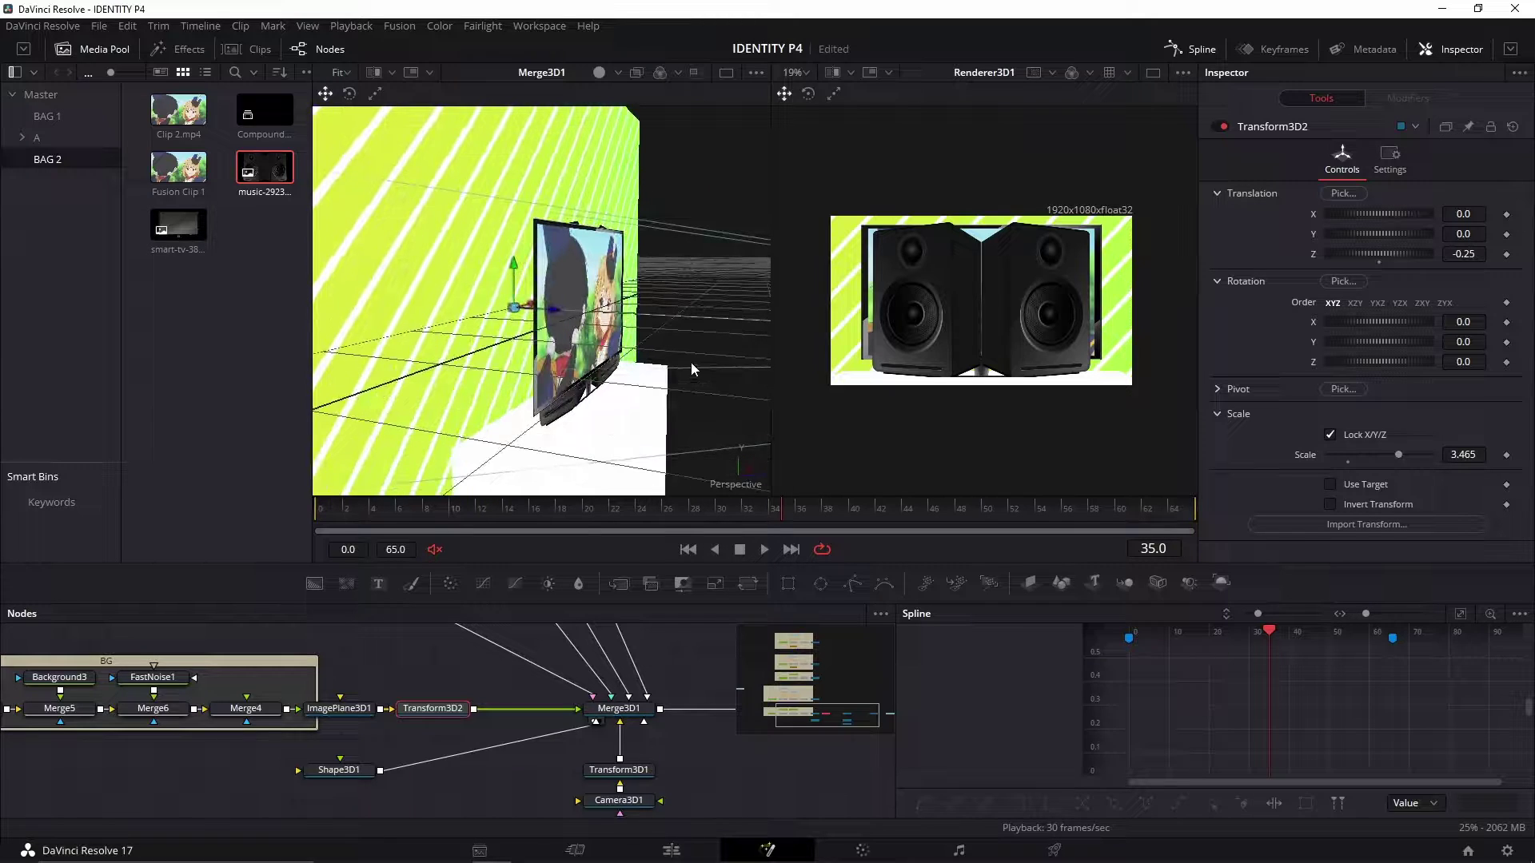
drag(632, 404, 617, 367)
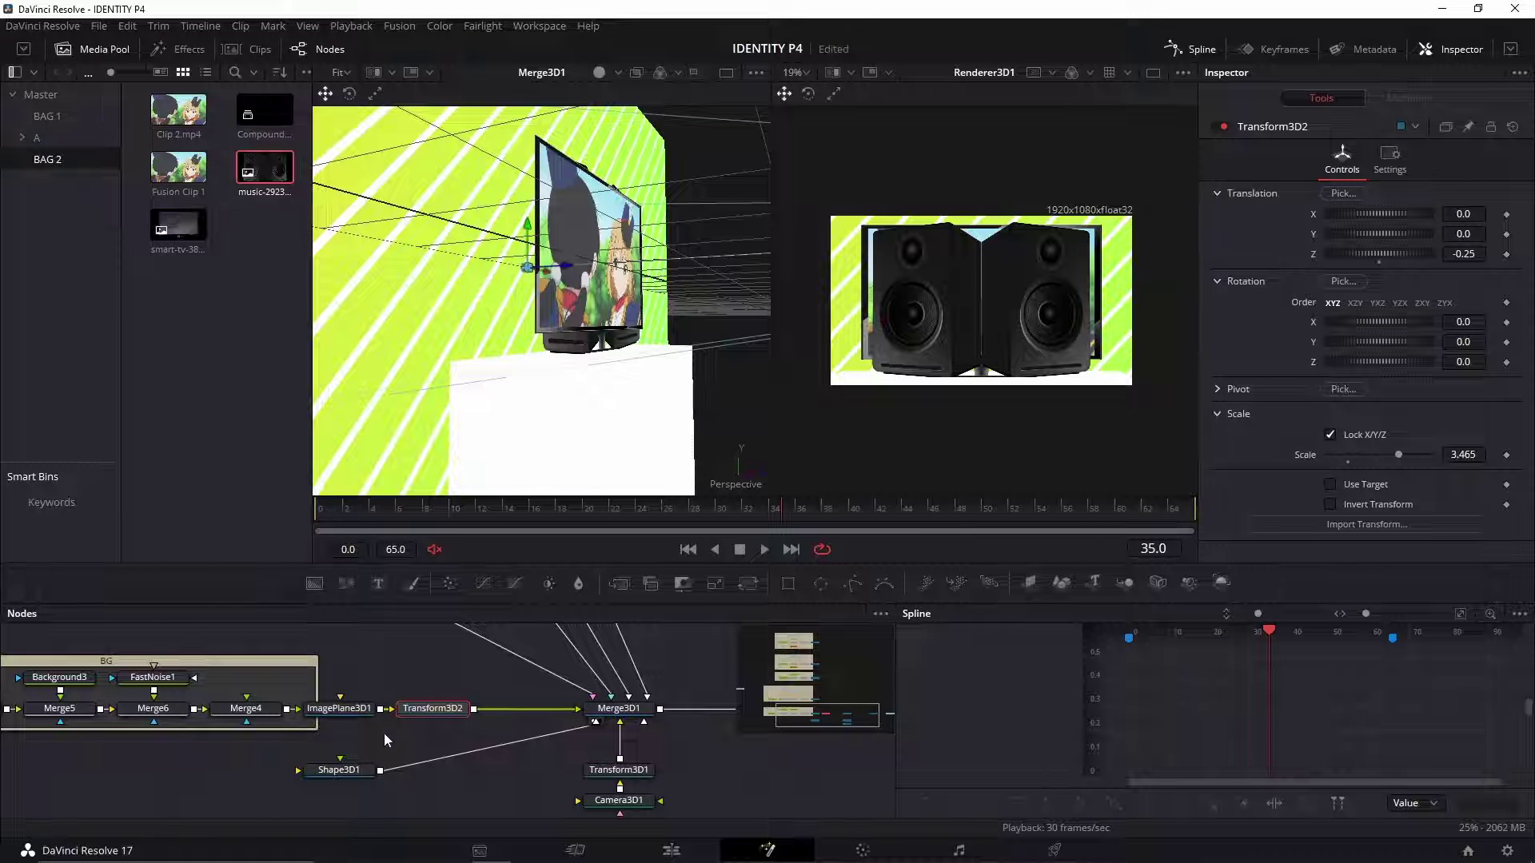
Step: Widen the stand cube Shape3D1 to a width of 1.7 and check it around the TV
click(339, 770)
drag(607, 363, 429, 420)
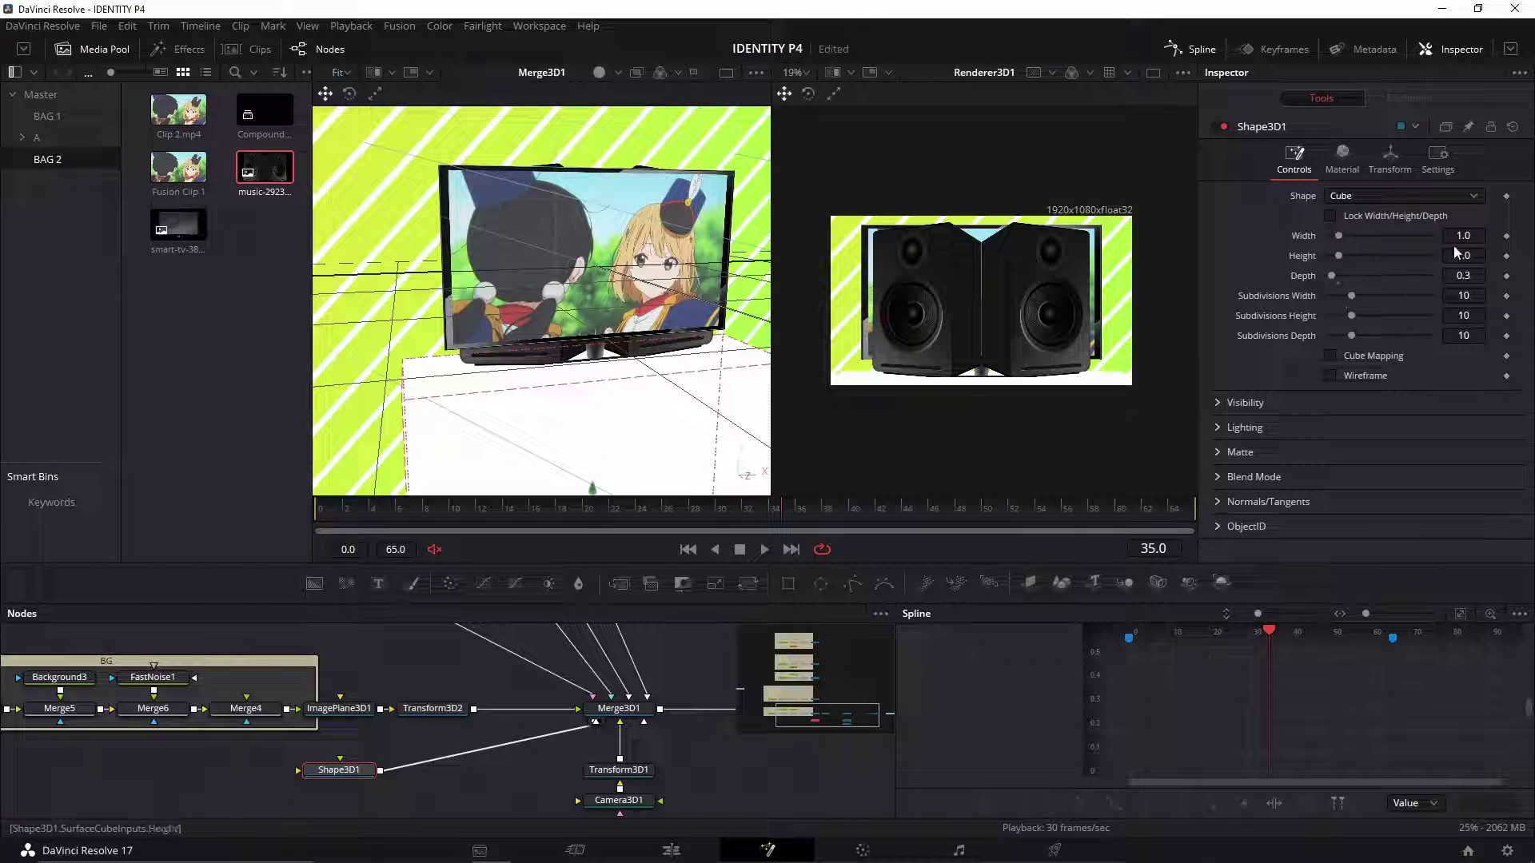
drag(1469, 236, 1498, 237)
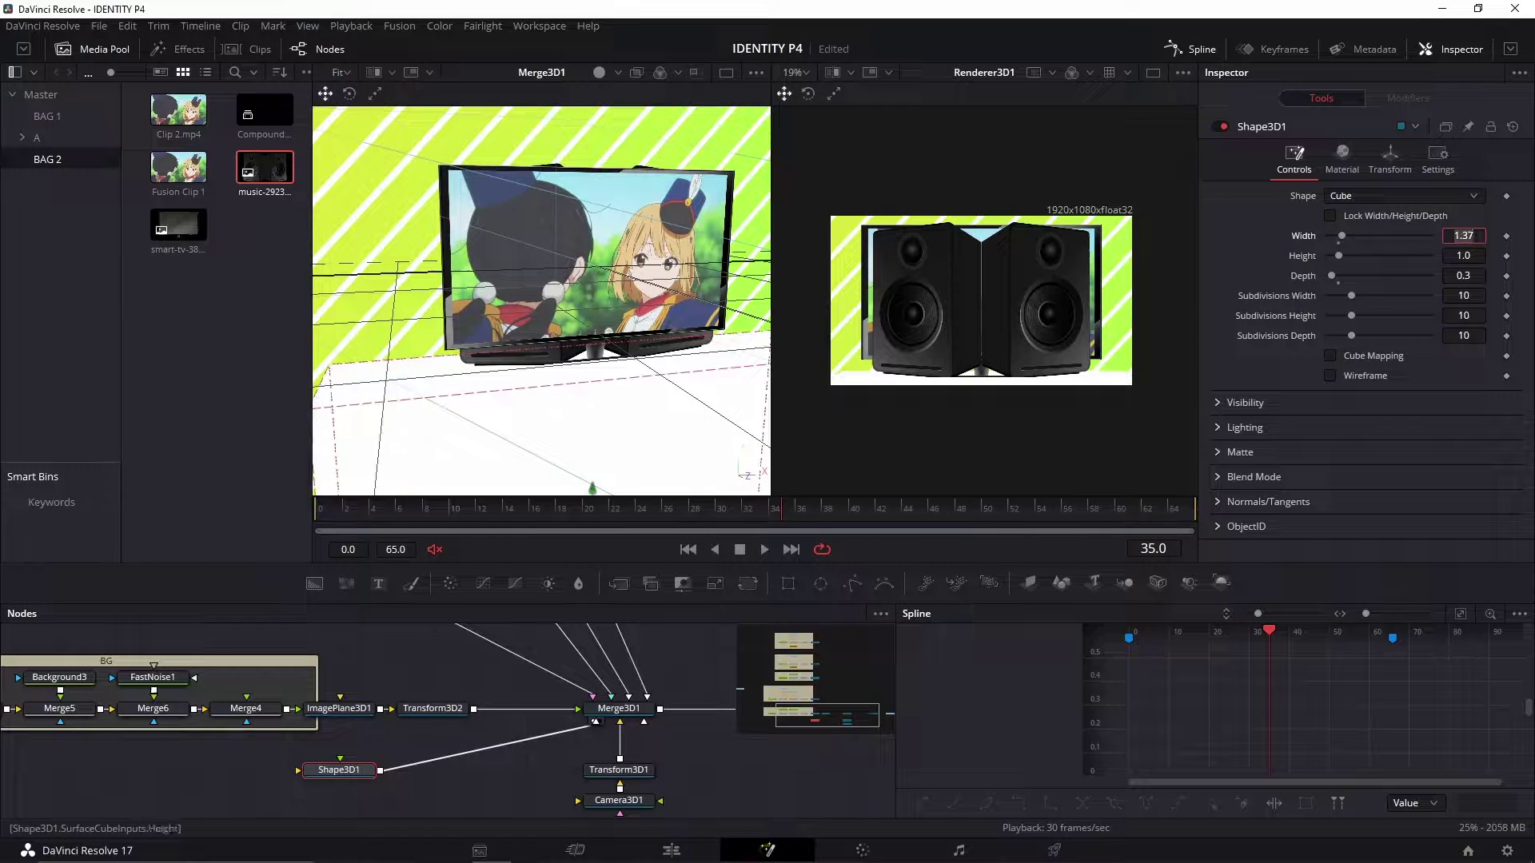
drag(596, 357, 521, 353)
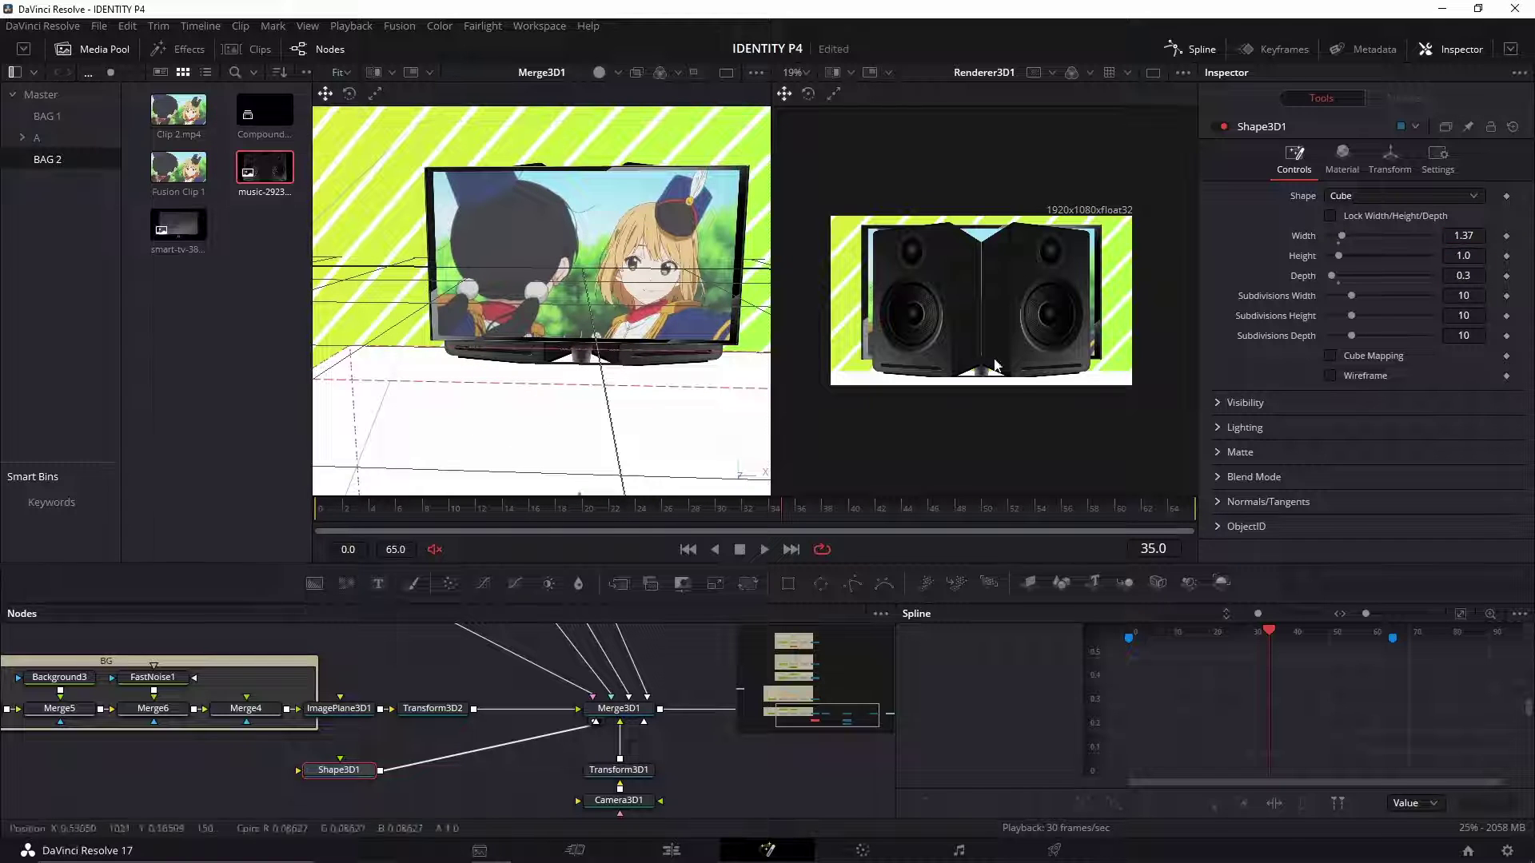
click(1469, 235)
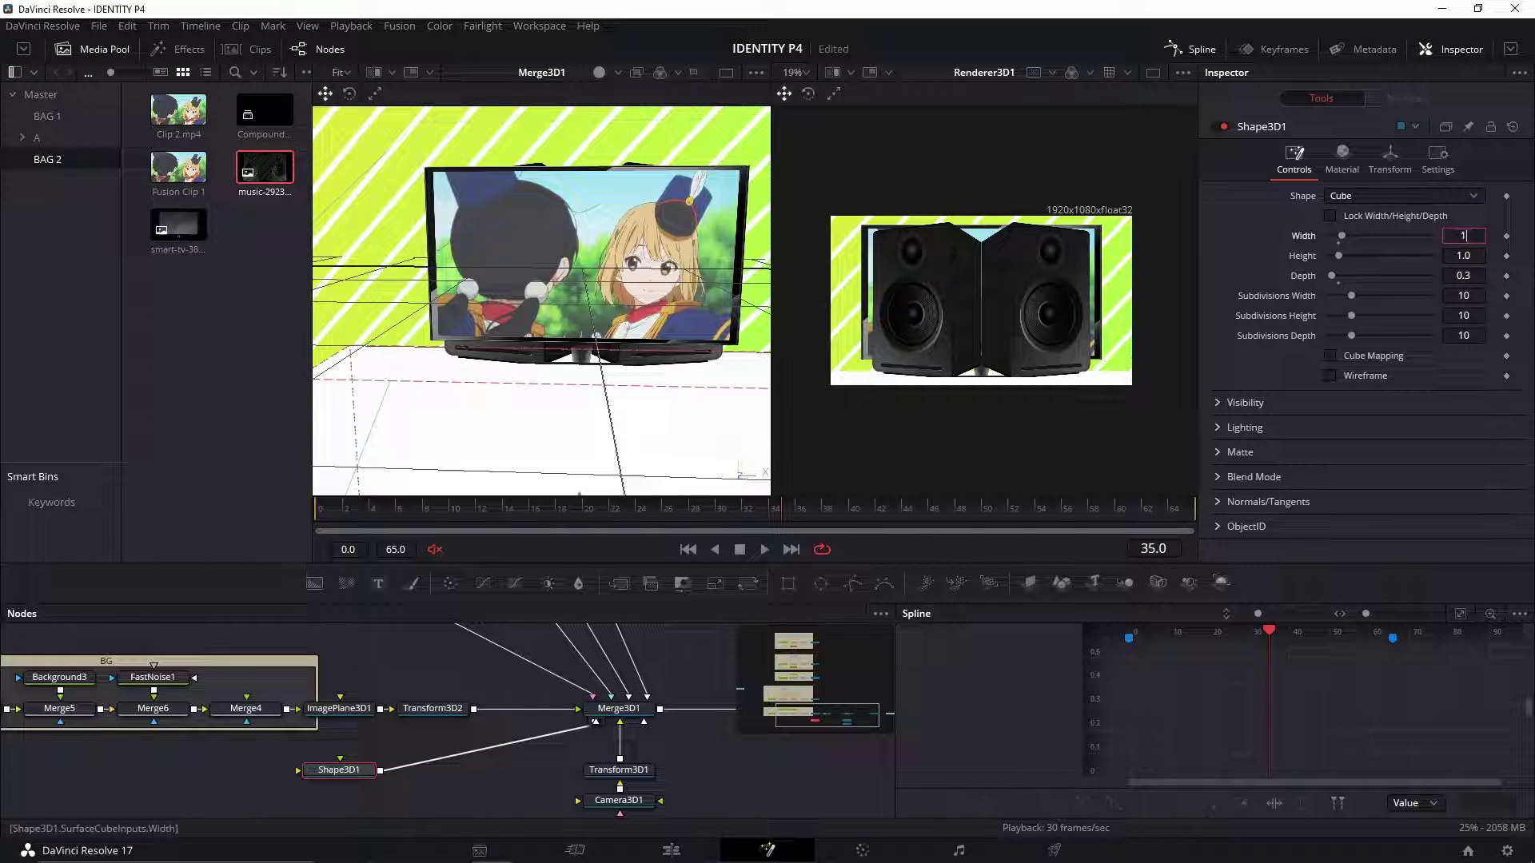
text(.7)
key(Tab)
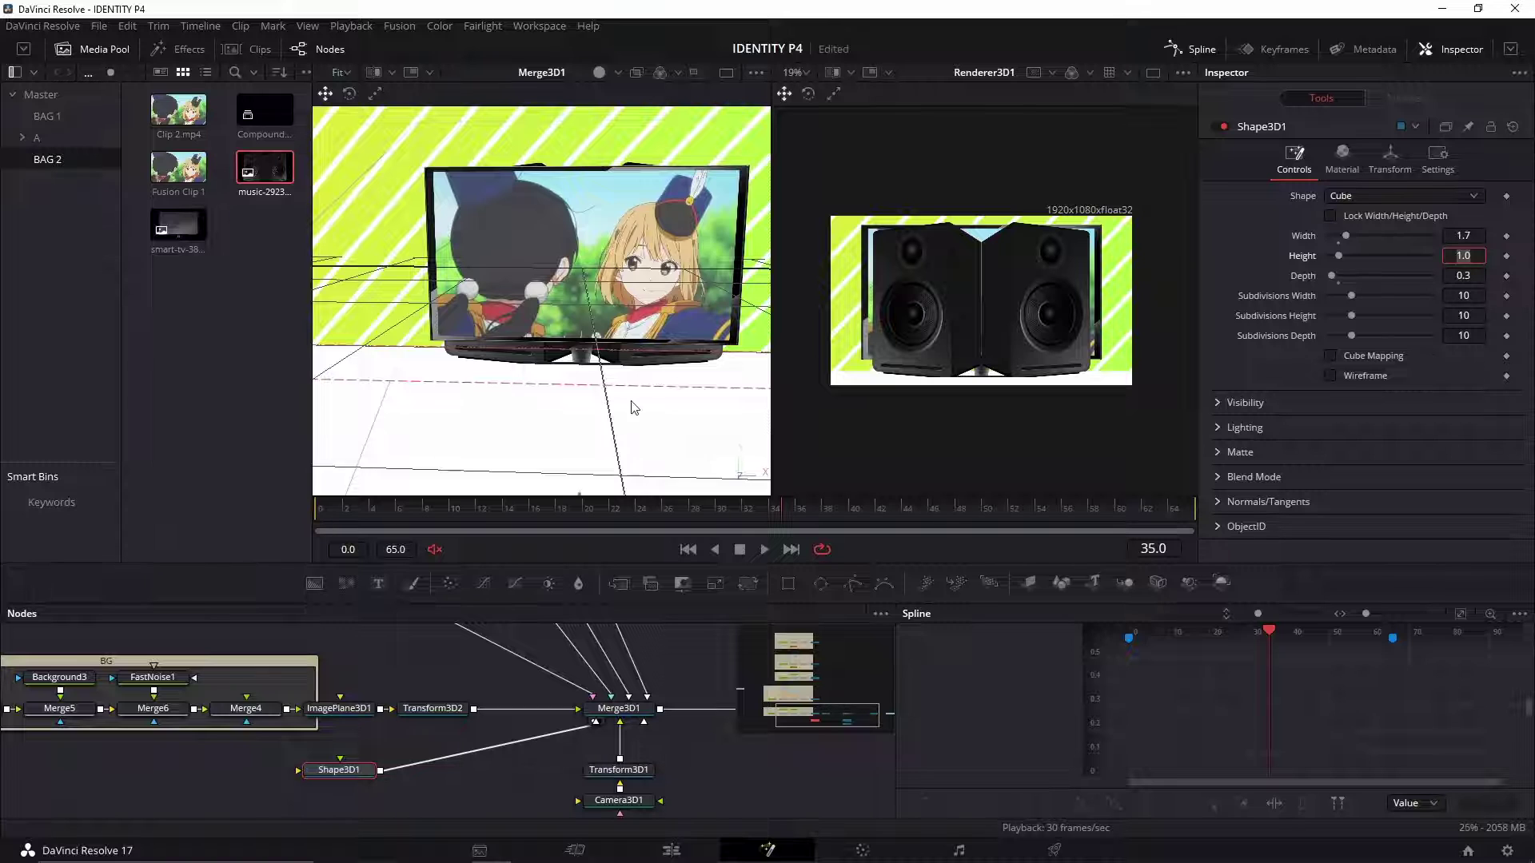
drag(632, 408, 491, 388)
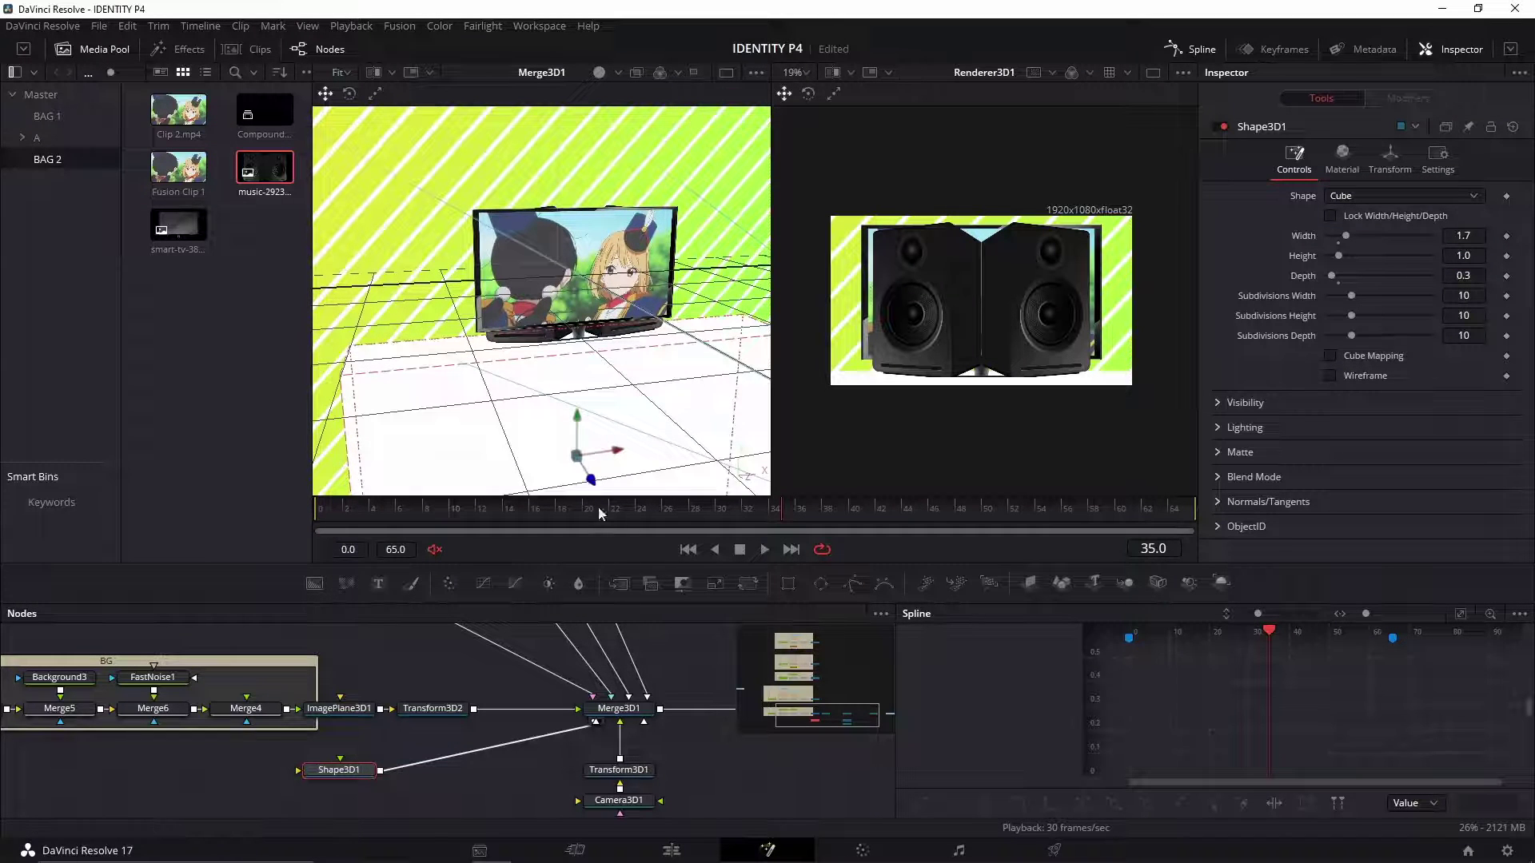
drag(618, 417, 662, 410)
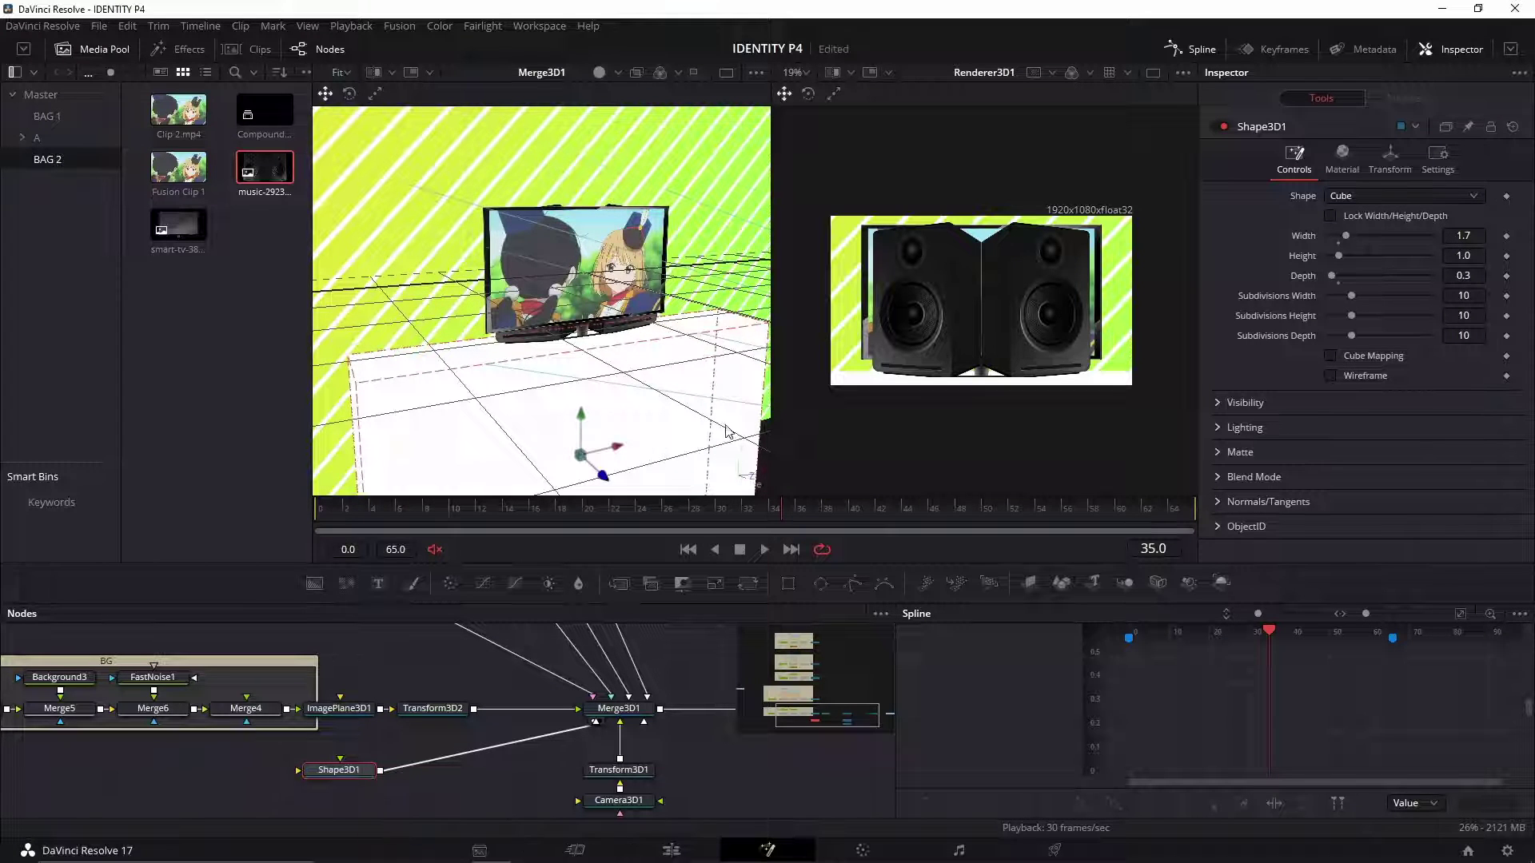
drag(728, 432, 611, 354)
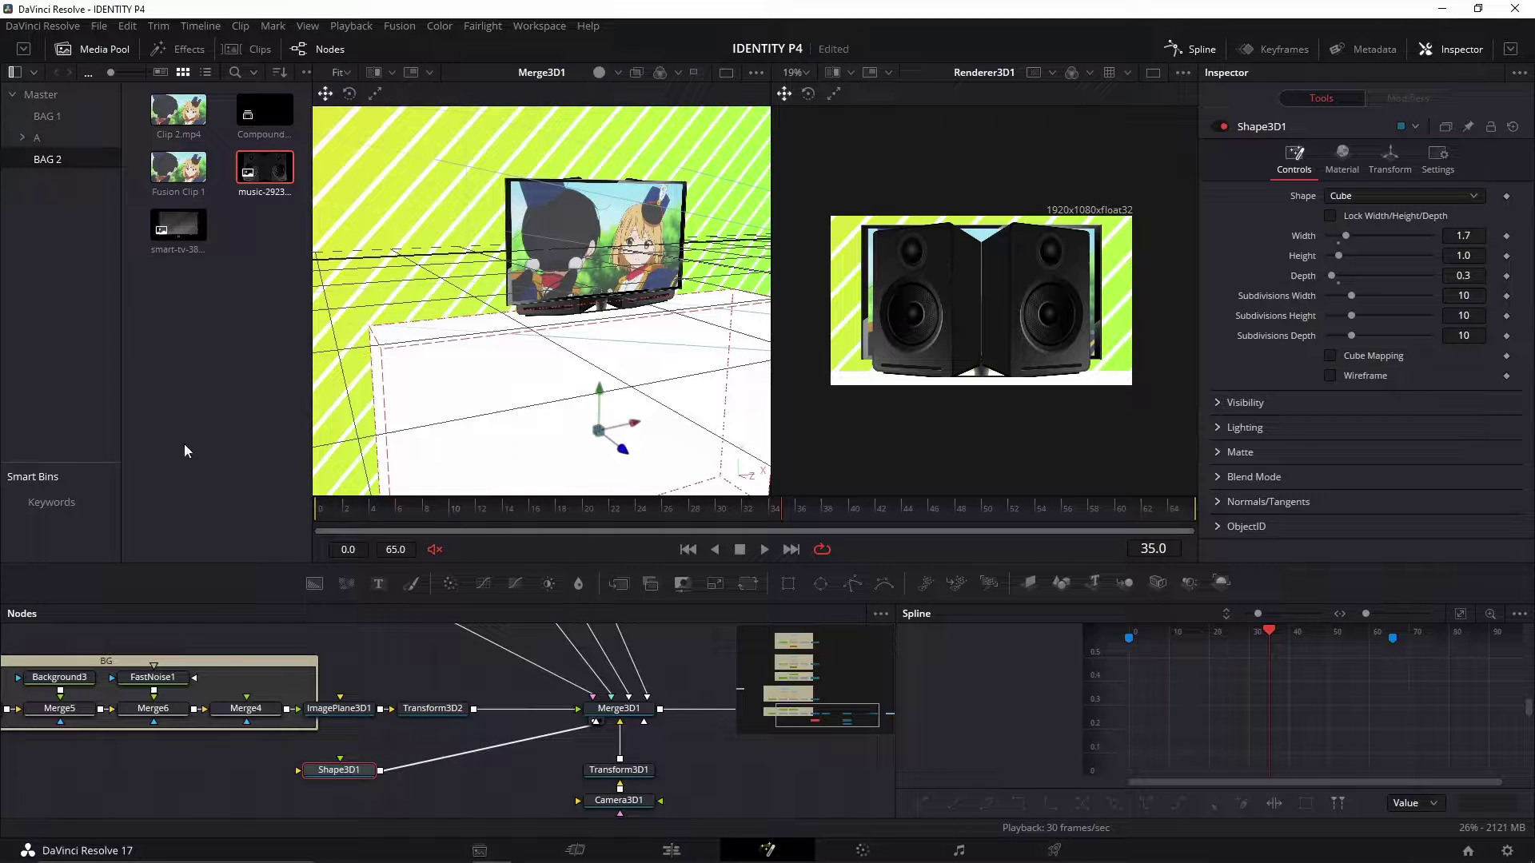
Step: Apply the Wood shader from the Fusion shader templates to the stand cube Shape3D1
drag(315, 750, 363, 763)
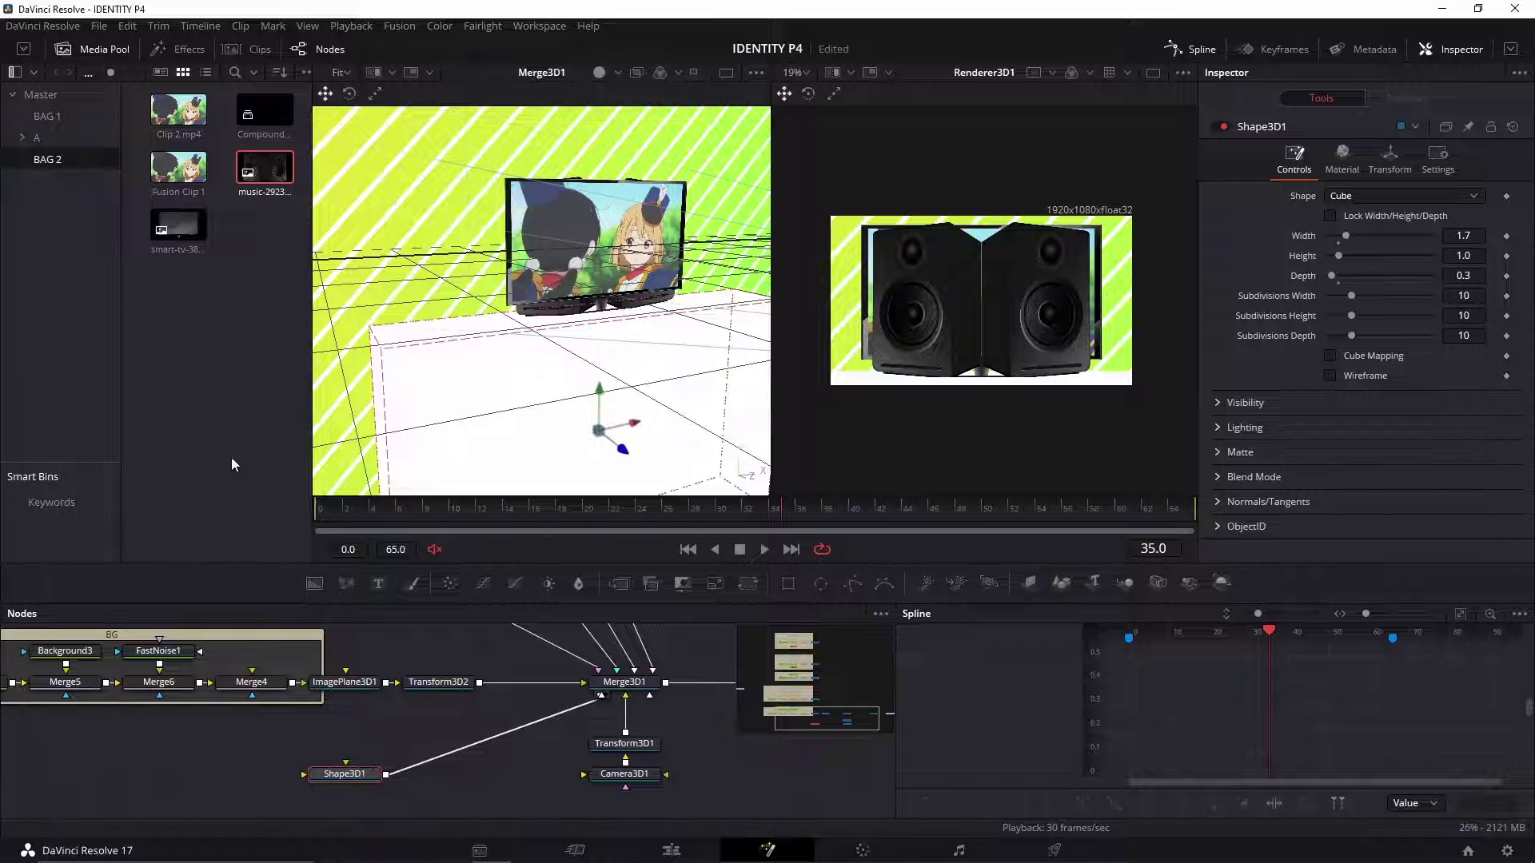
click(176, 50)
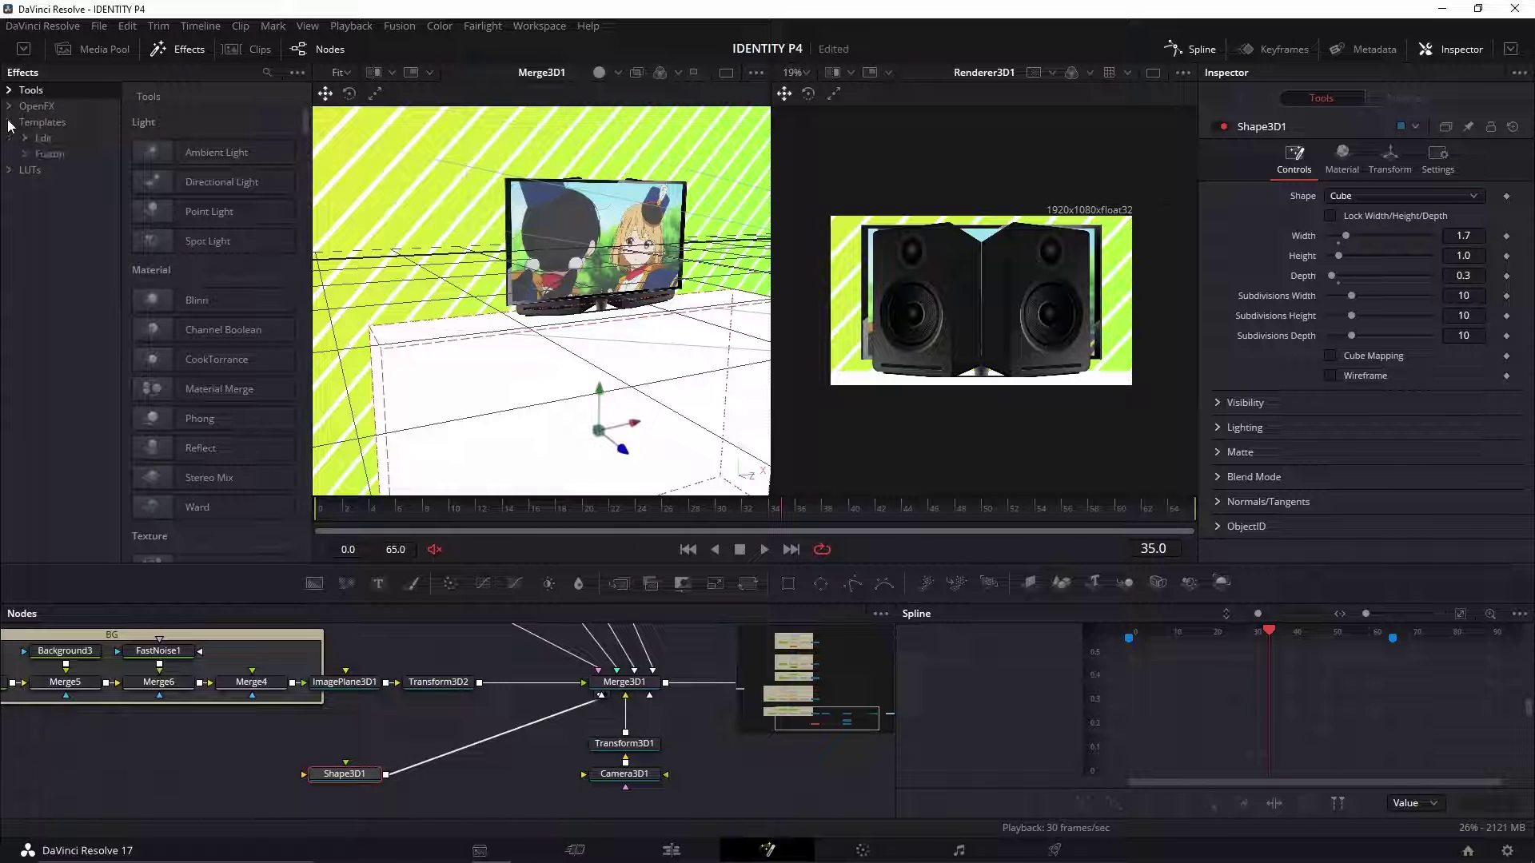
click(26, 156)
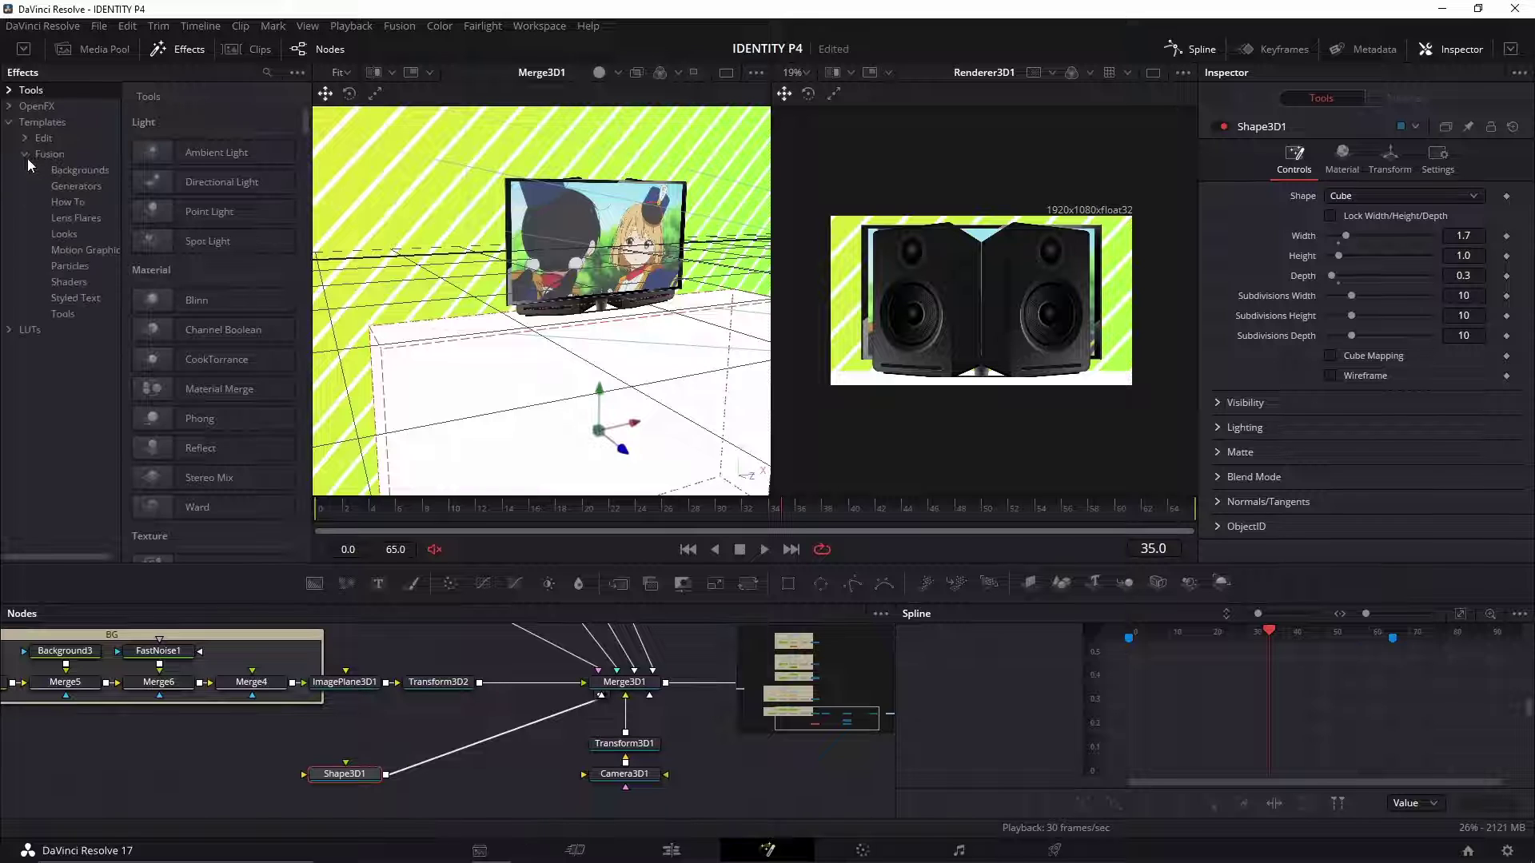
click(83, 284)
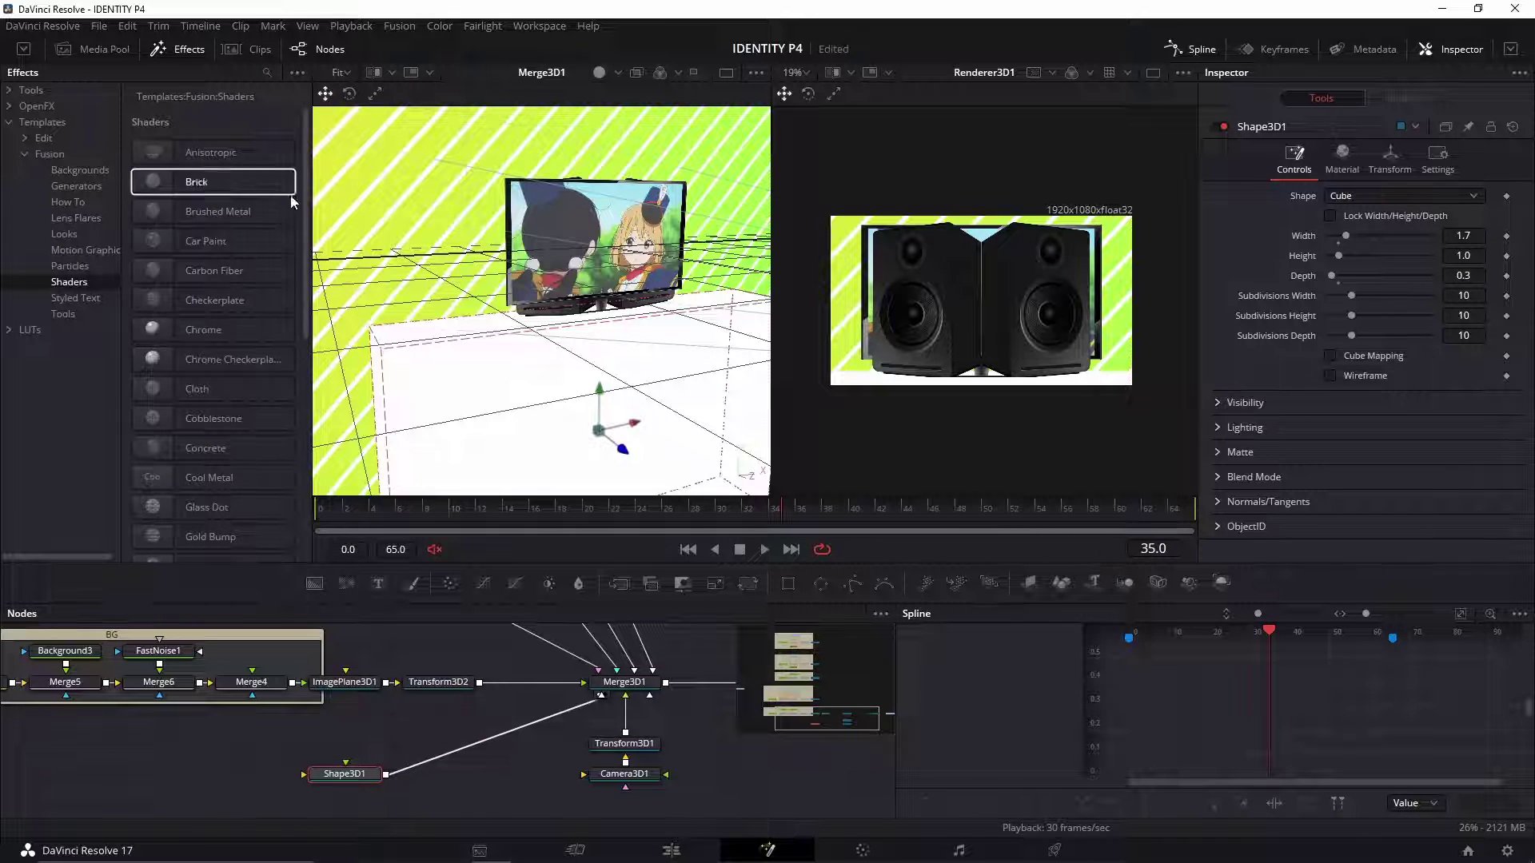
scroll(310, 229, down, 2)
scroll(302, 295, down, 5)
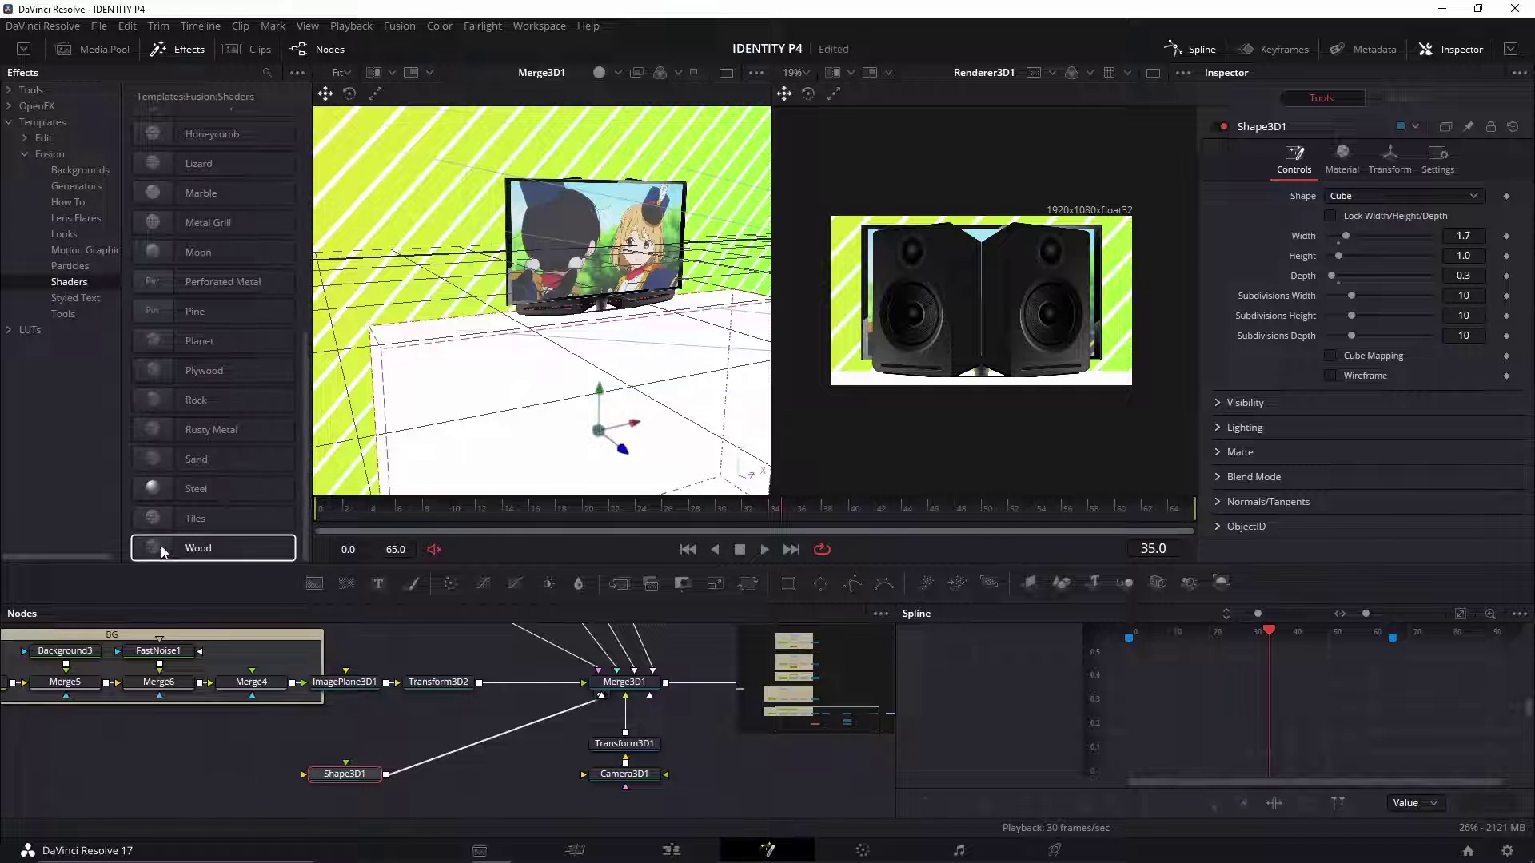
drag(176, 550, 335, 779)
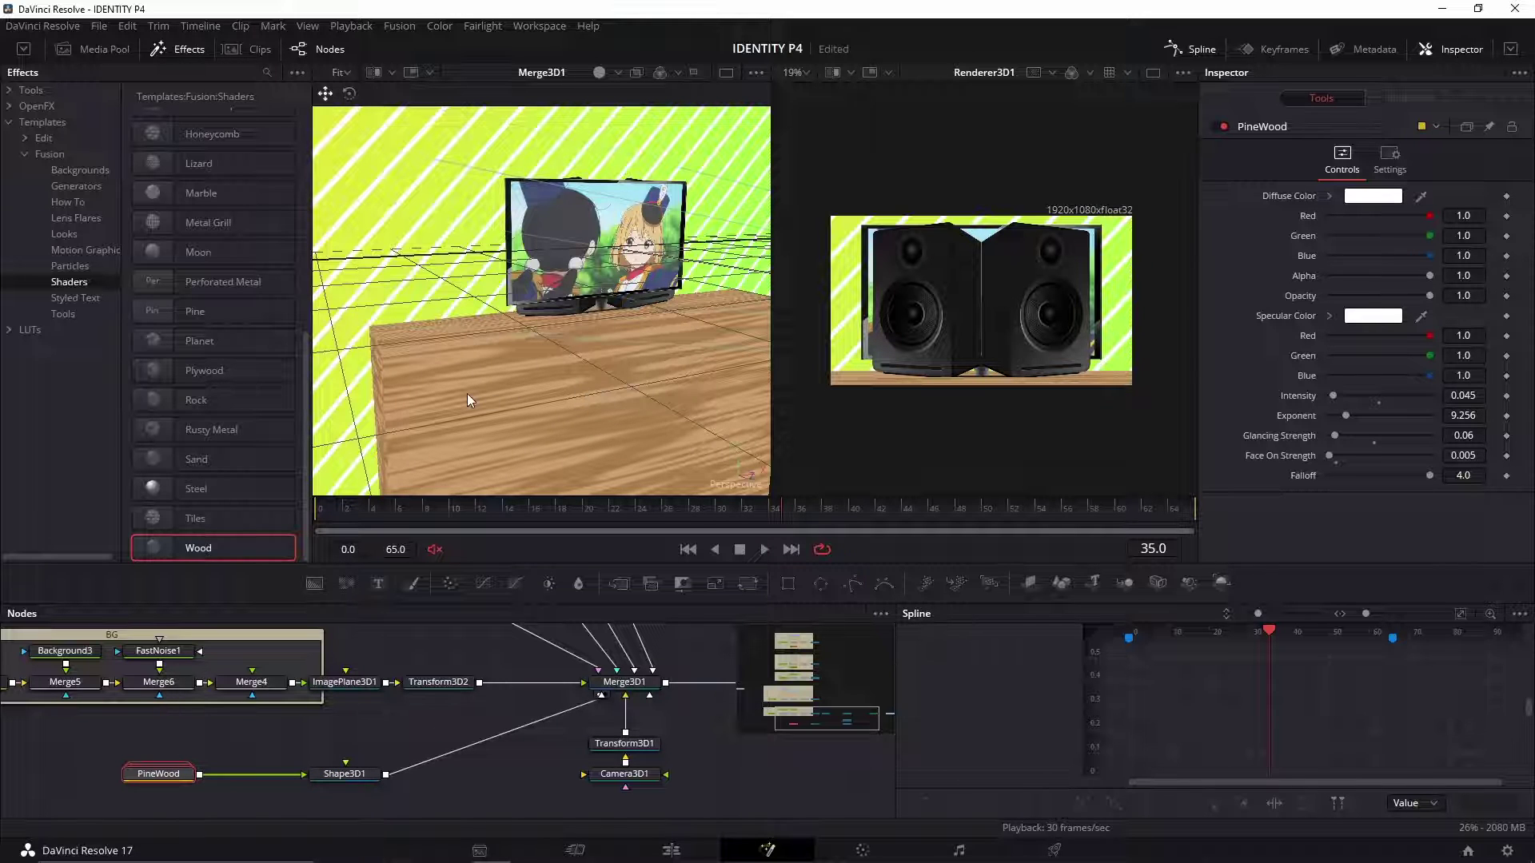
drag(454, 414, 547, 464)
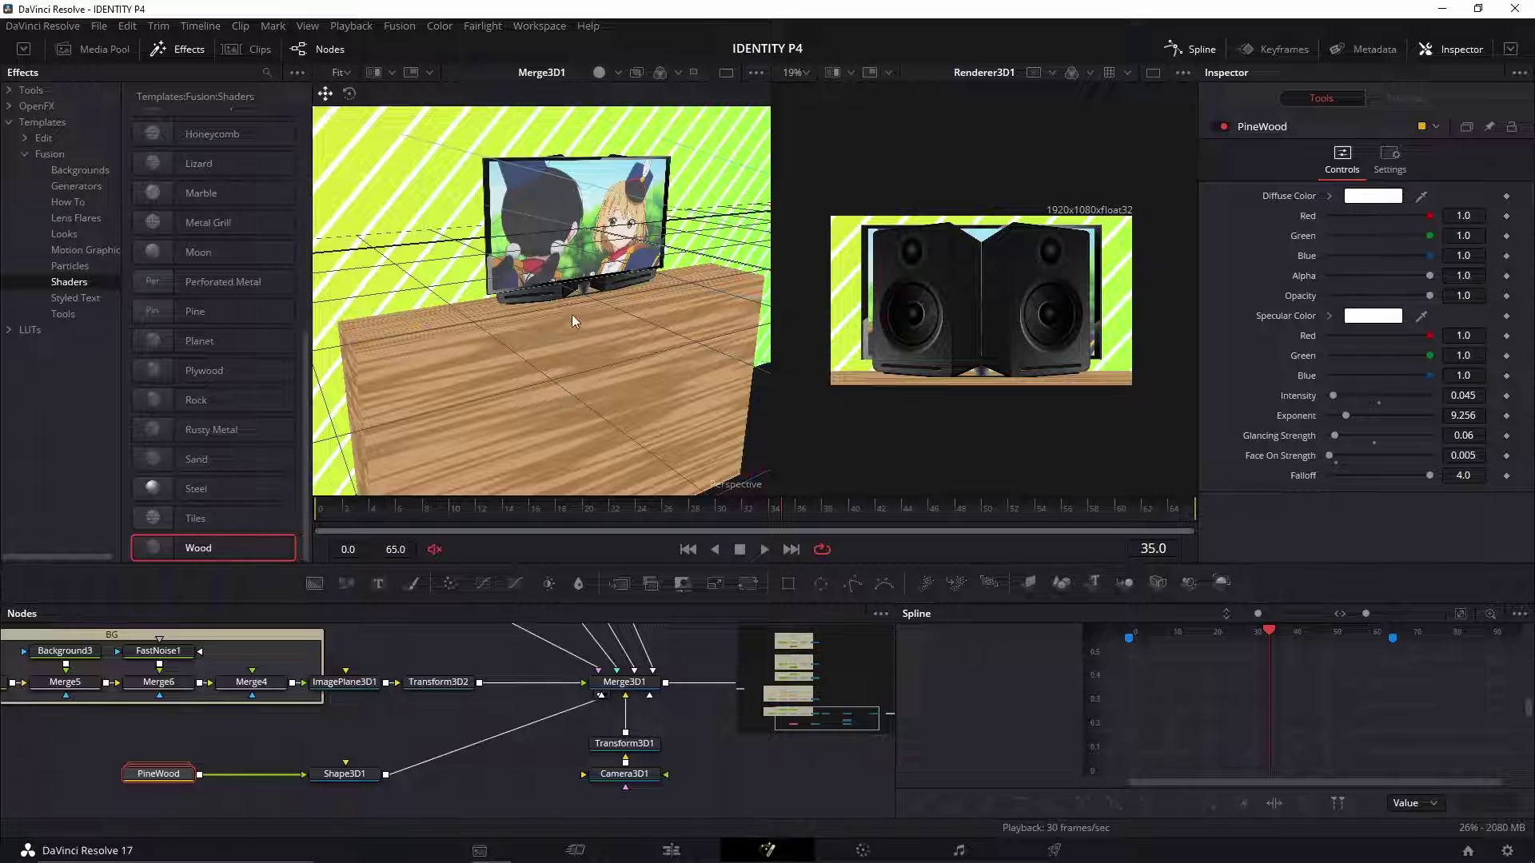
mouse_move(566, 347)
mouse_down()
mouse_move(646, 301)
mouse_move(782, 371)
mouse_move(568, 338)
mouse_up()
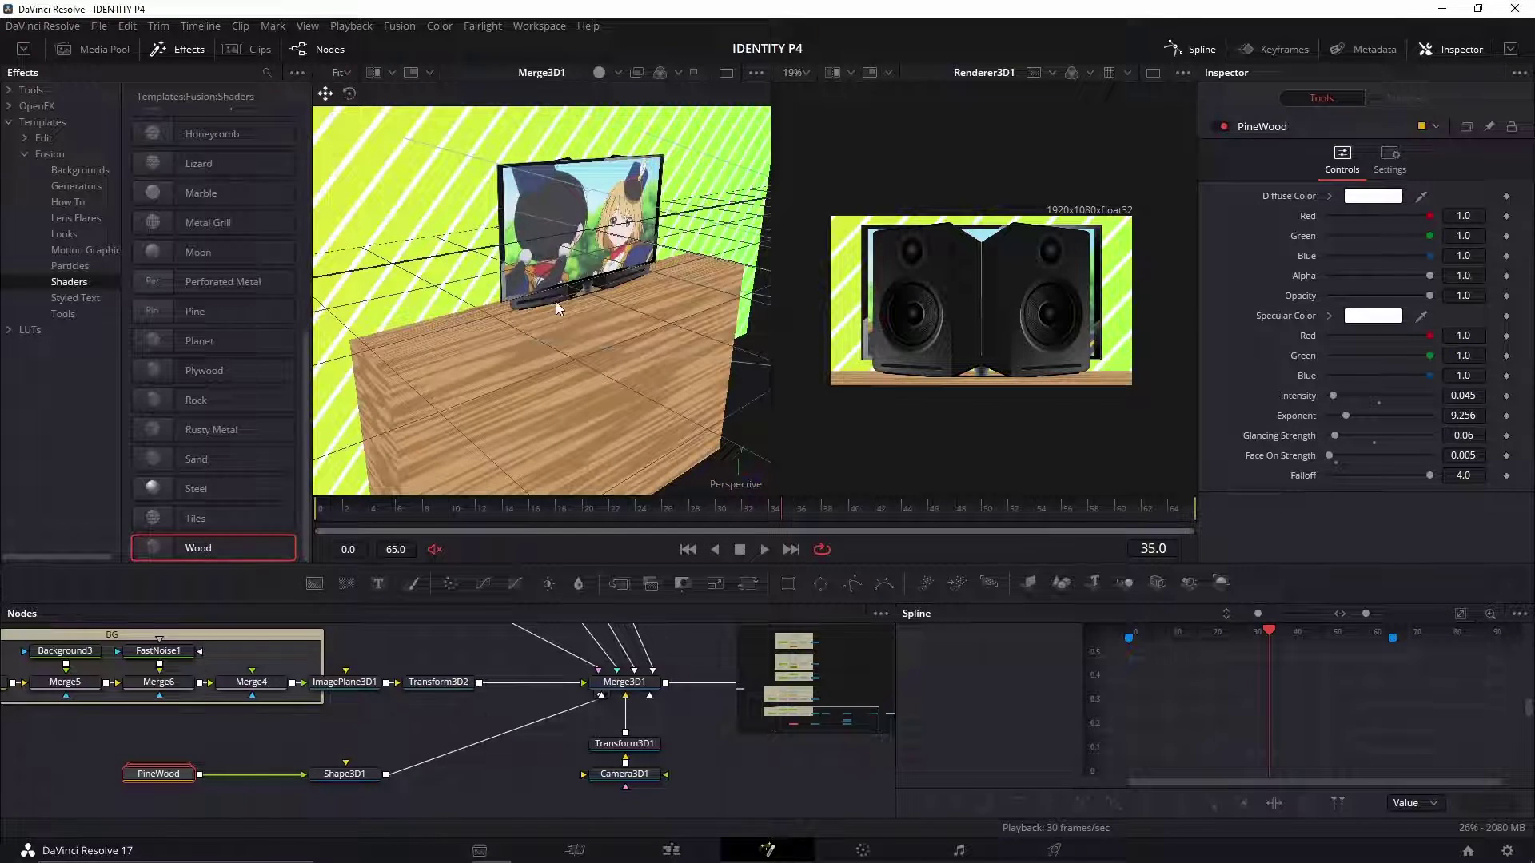
Step: Insert a Transform 3D node after ImagePlane3D4 of the spkr1 group
scroll(404, 696, down, 10)
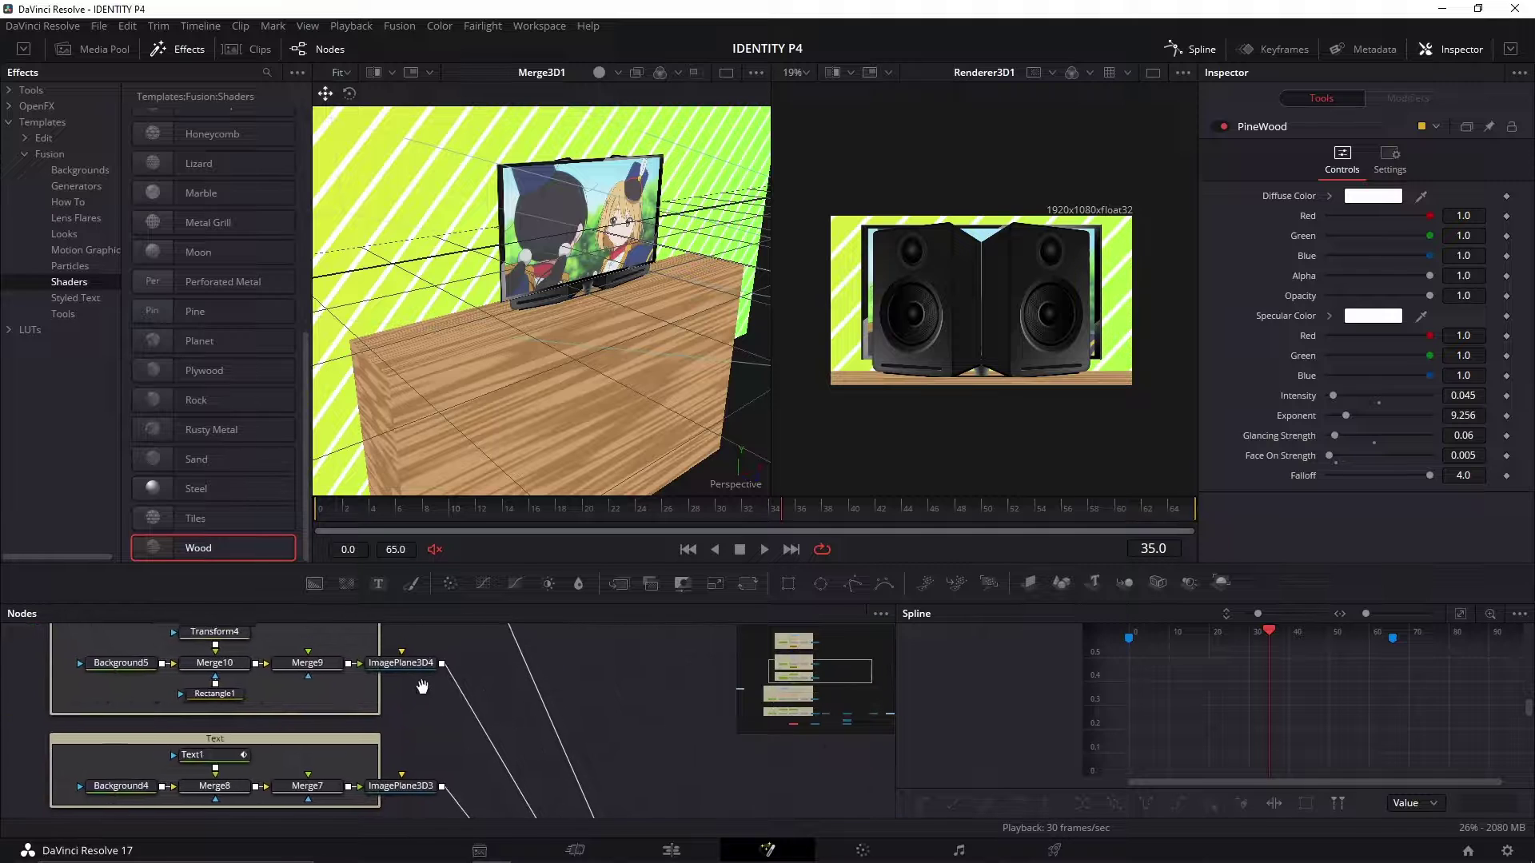
click(410, 746)
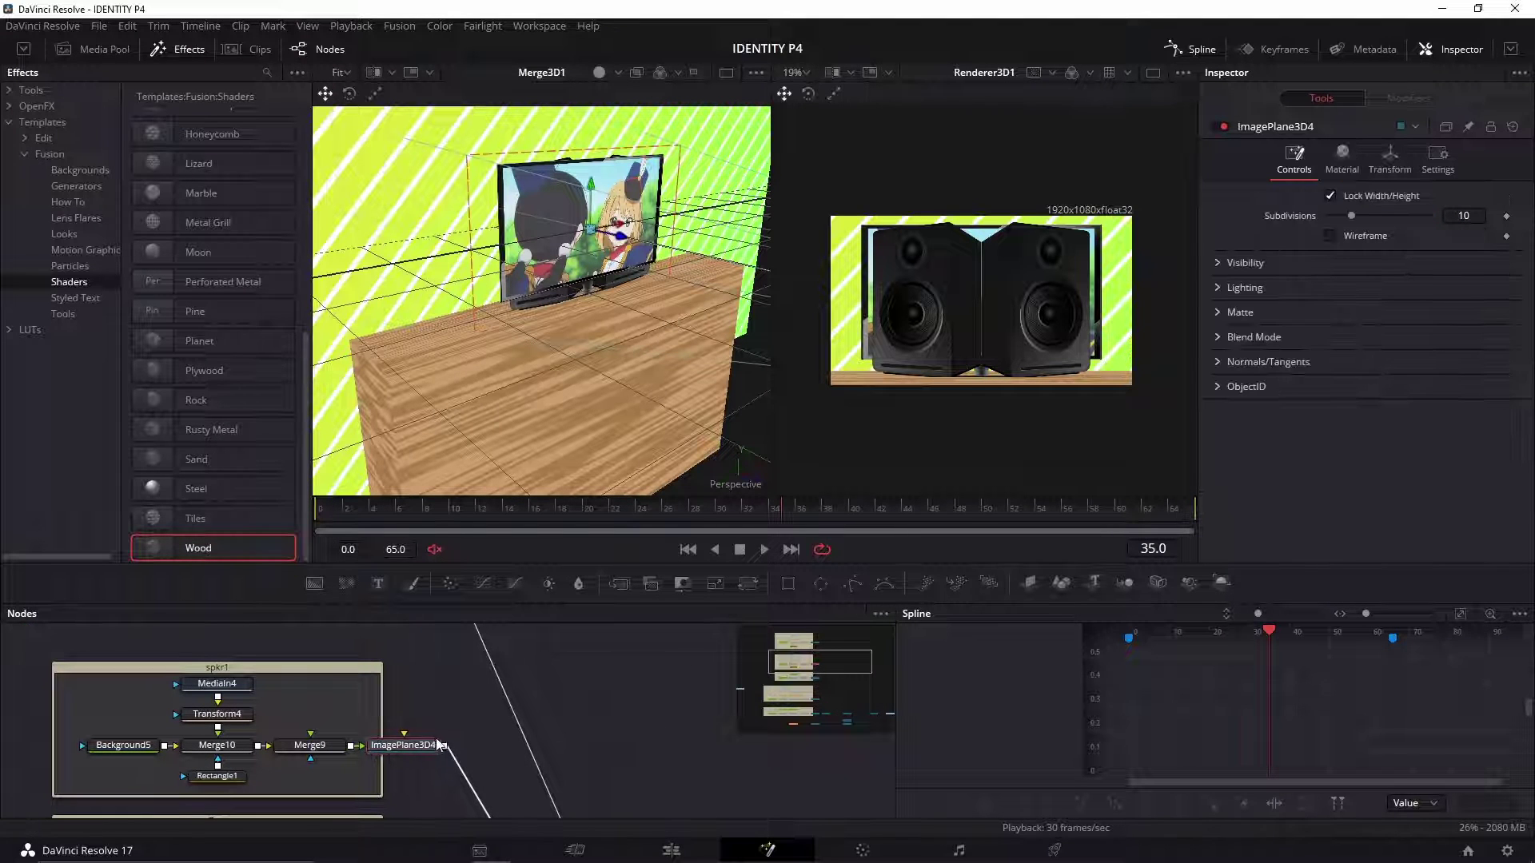
scroll(400, 712, down, 2)
mouse_move(424, 701)
mouse_down()
mouse_move(392, 636)
mouse_move(399, 691)
mouse_up()
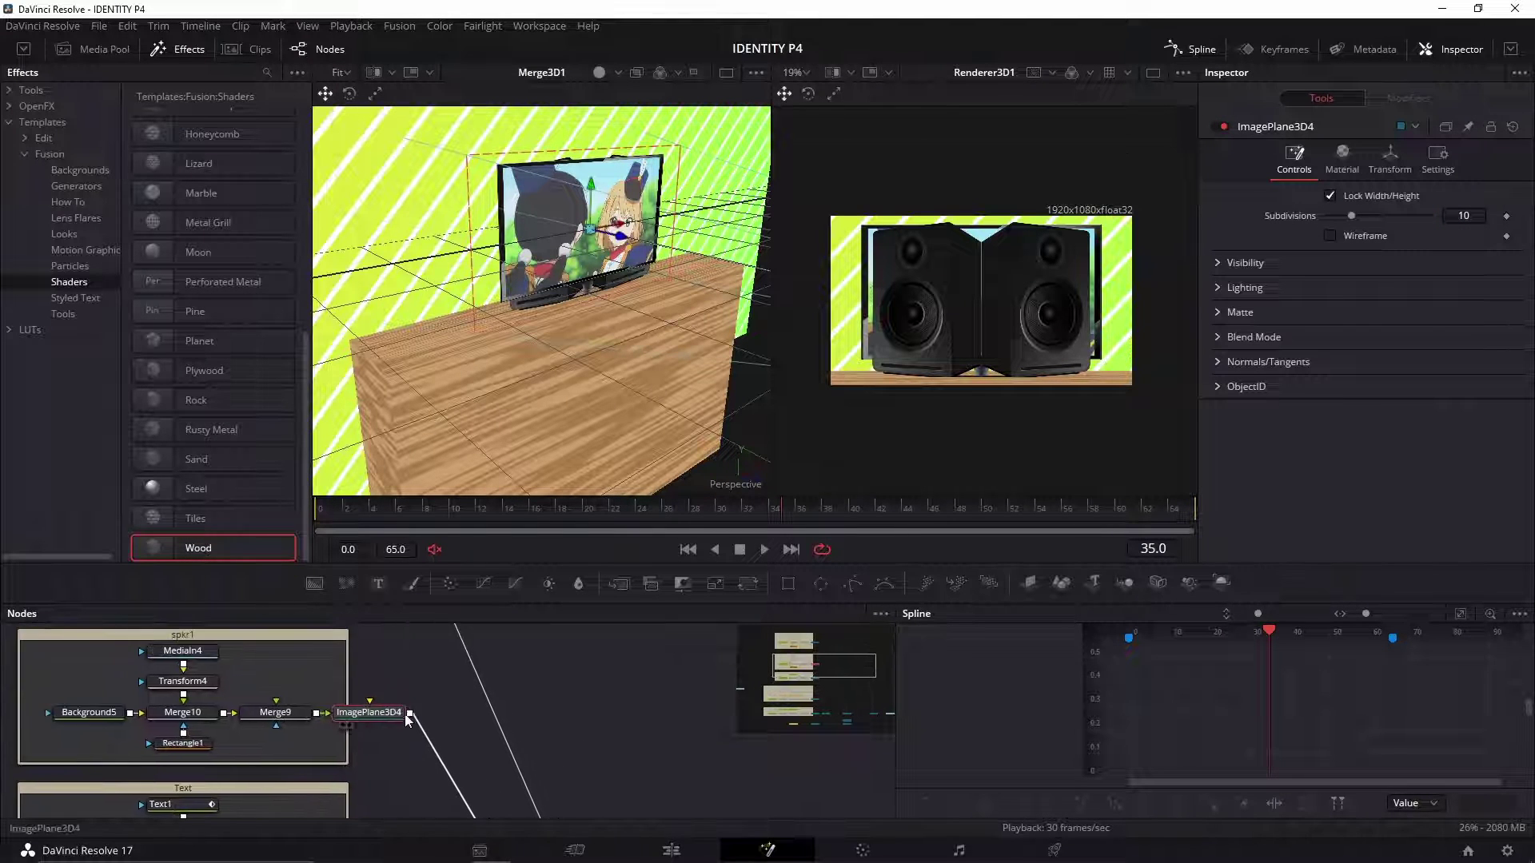
key(shift+space)
text(tr)
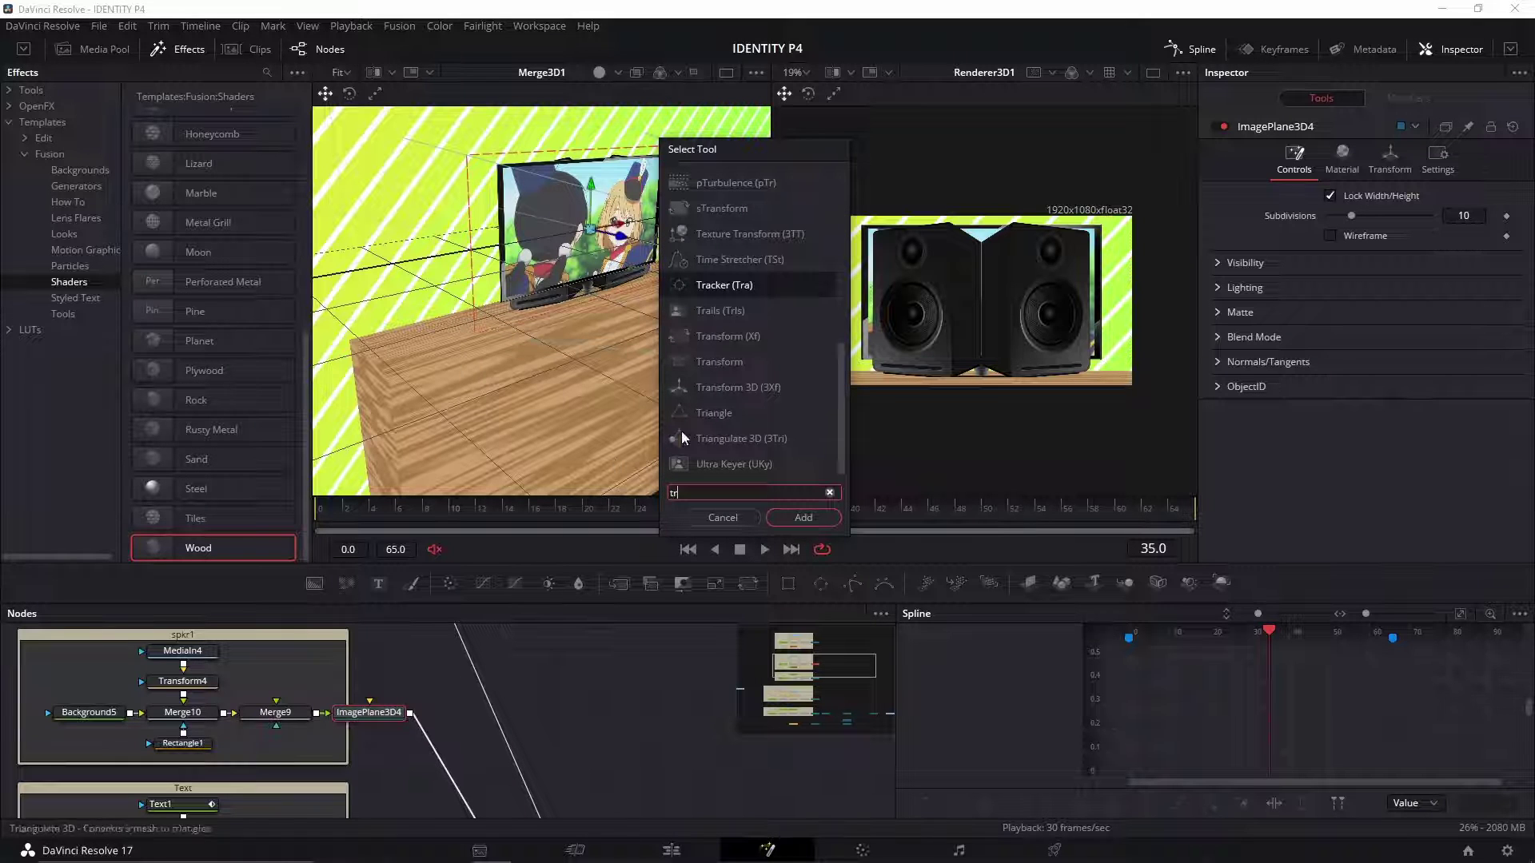
click(771, 387)
click(799, 518)
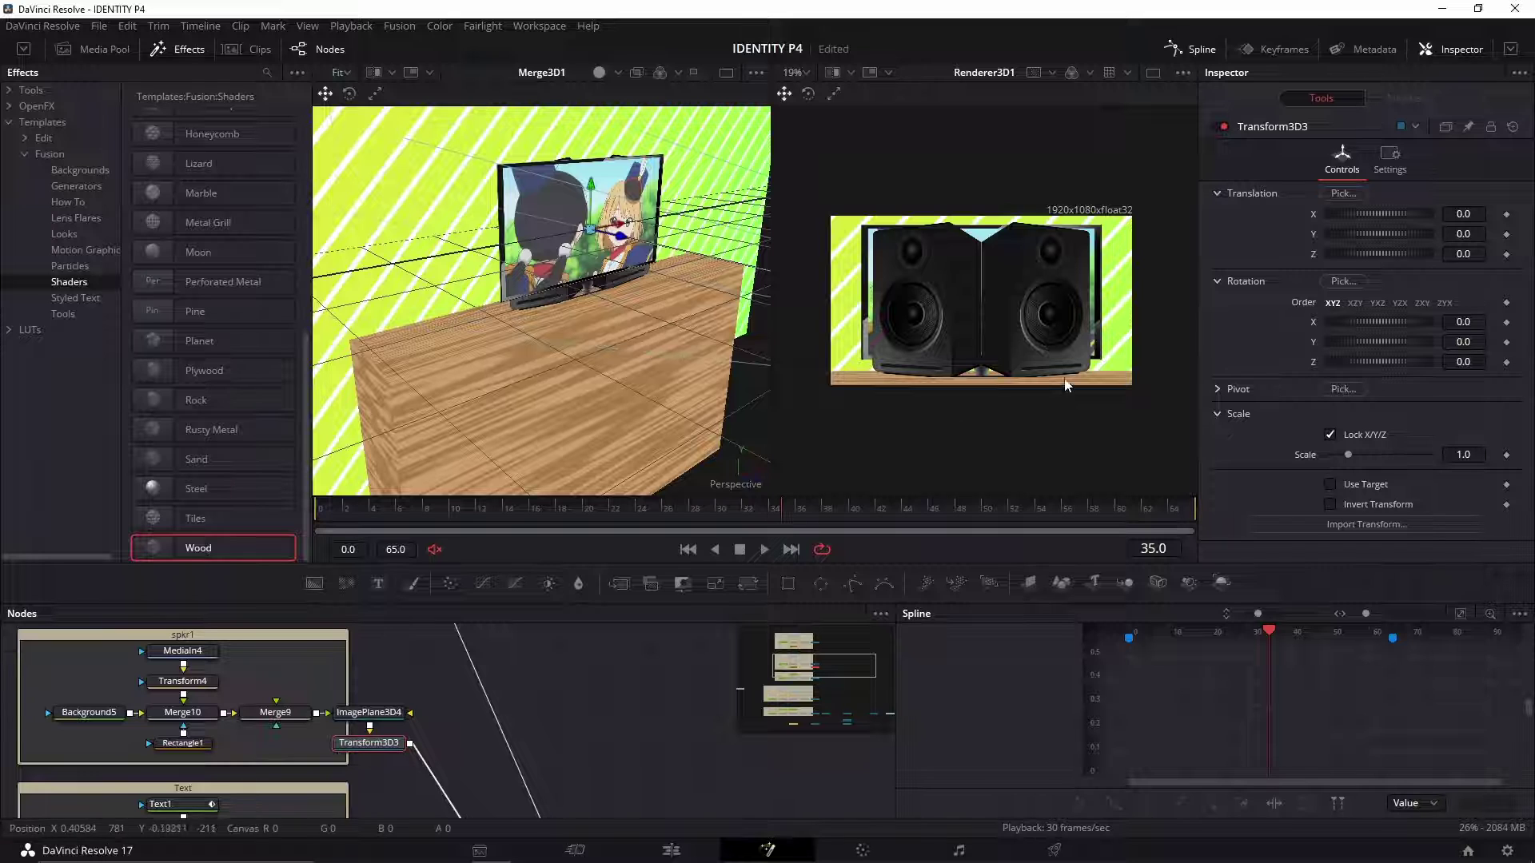
Step: With Transform3D3, scale the first speaker to 0.6 and move it beside the TV to X about -0.473
drag(613, 292, 595, 292)
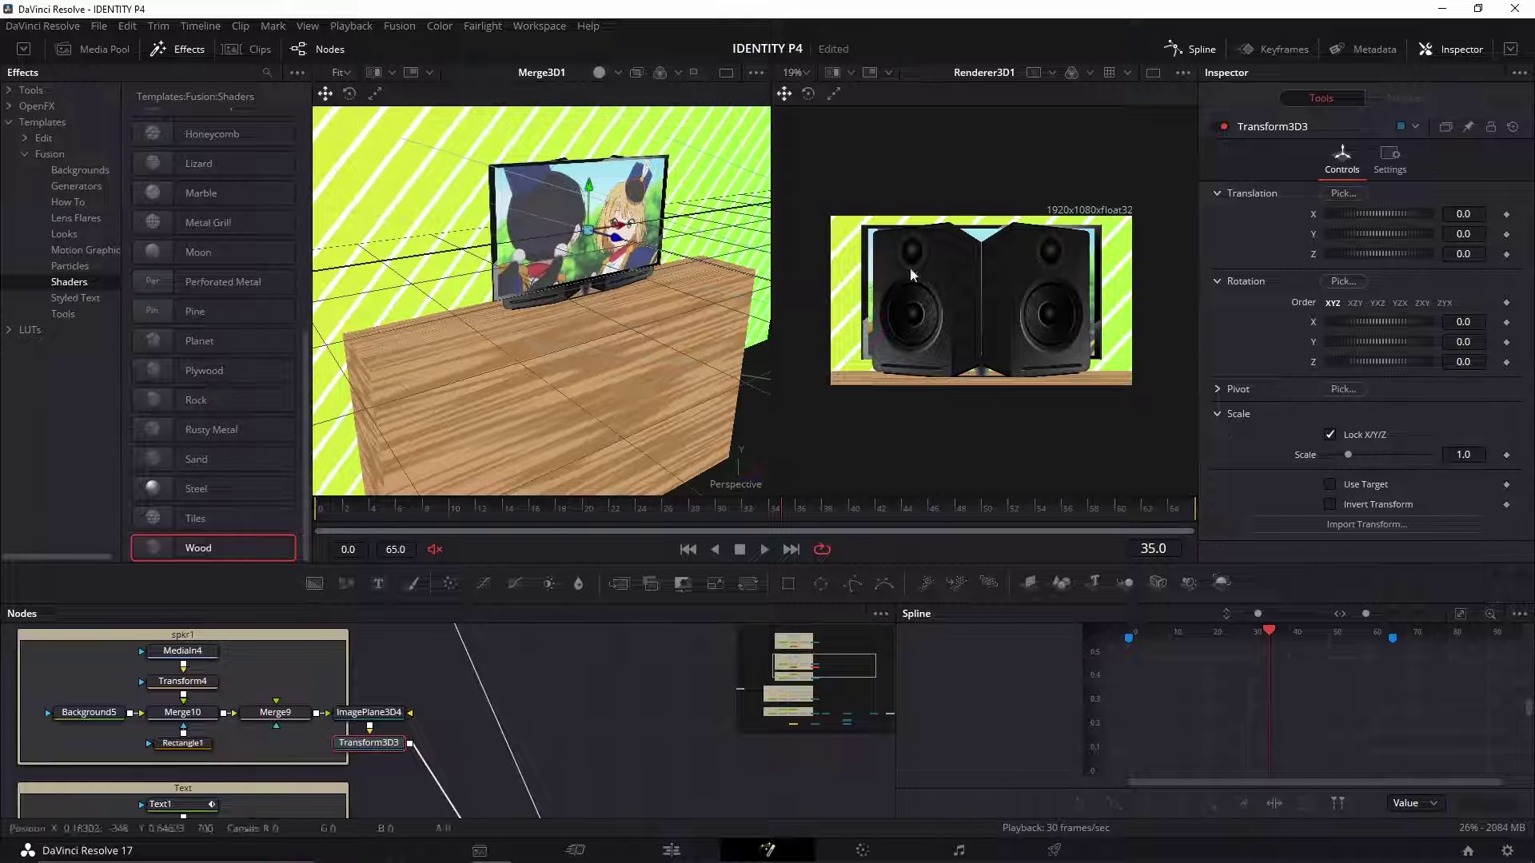
mouse_move(1380, 214)
mouse_down()
mouse_move(1343, 220)
mouse_move(1377, 238)
mouse_up()
drag(596, 239, 470, 235)
drag(1478, 455, 1470, 455)
click(1471, 455)
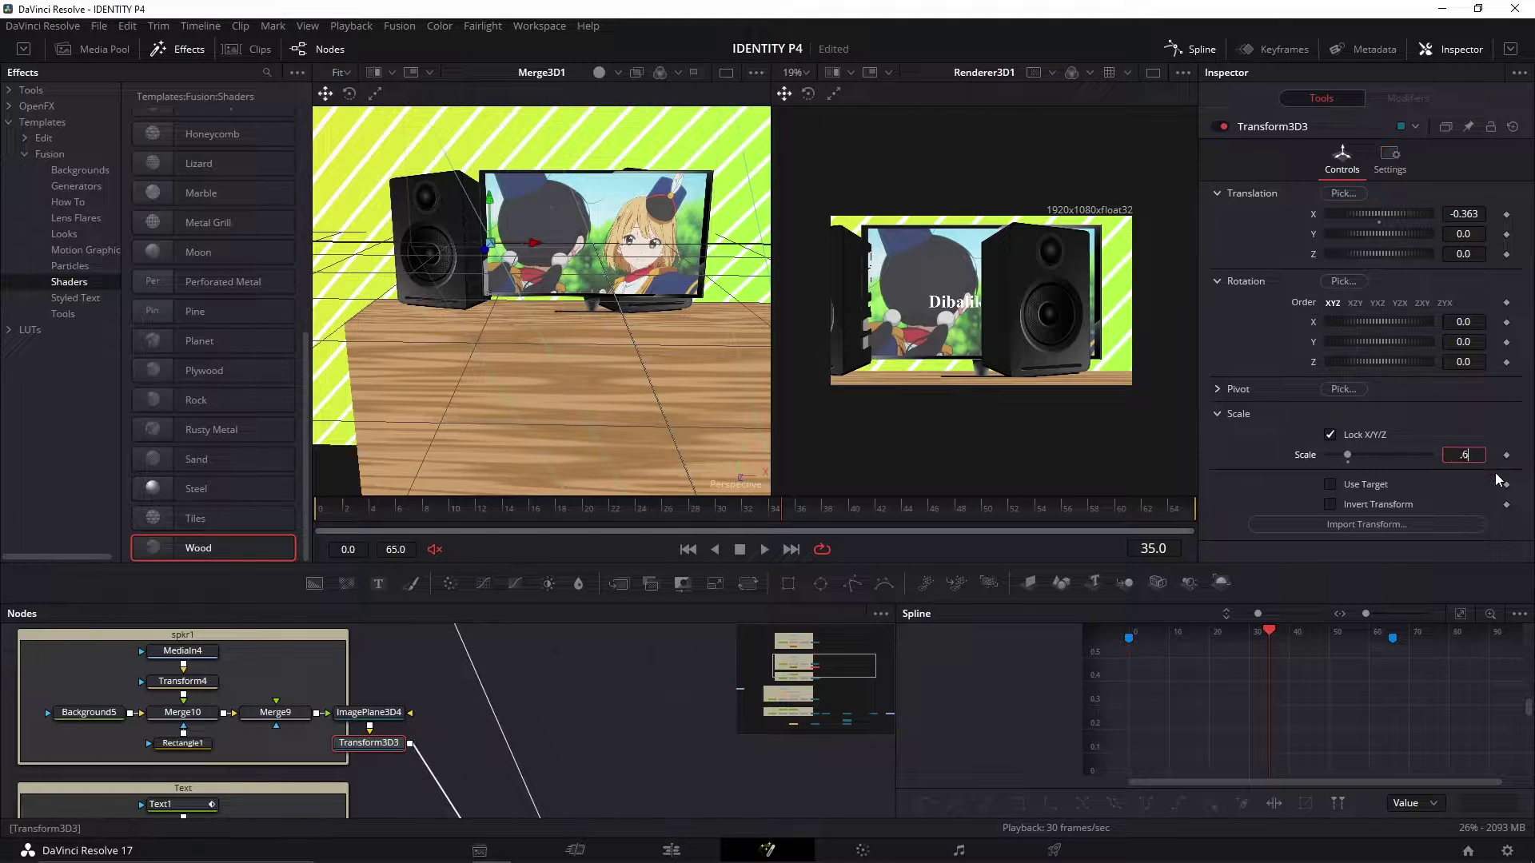
text(.6)
key(Tab)
drag(640, 320, 590, 336)
drag(550, 267, 544, 271)
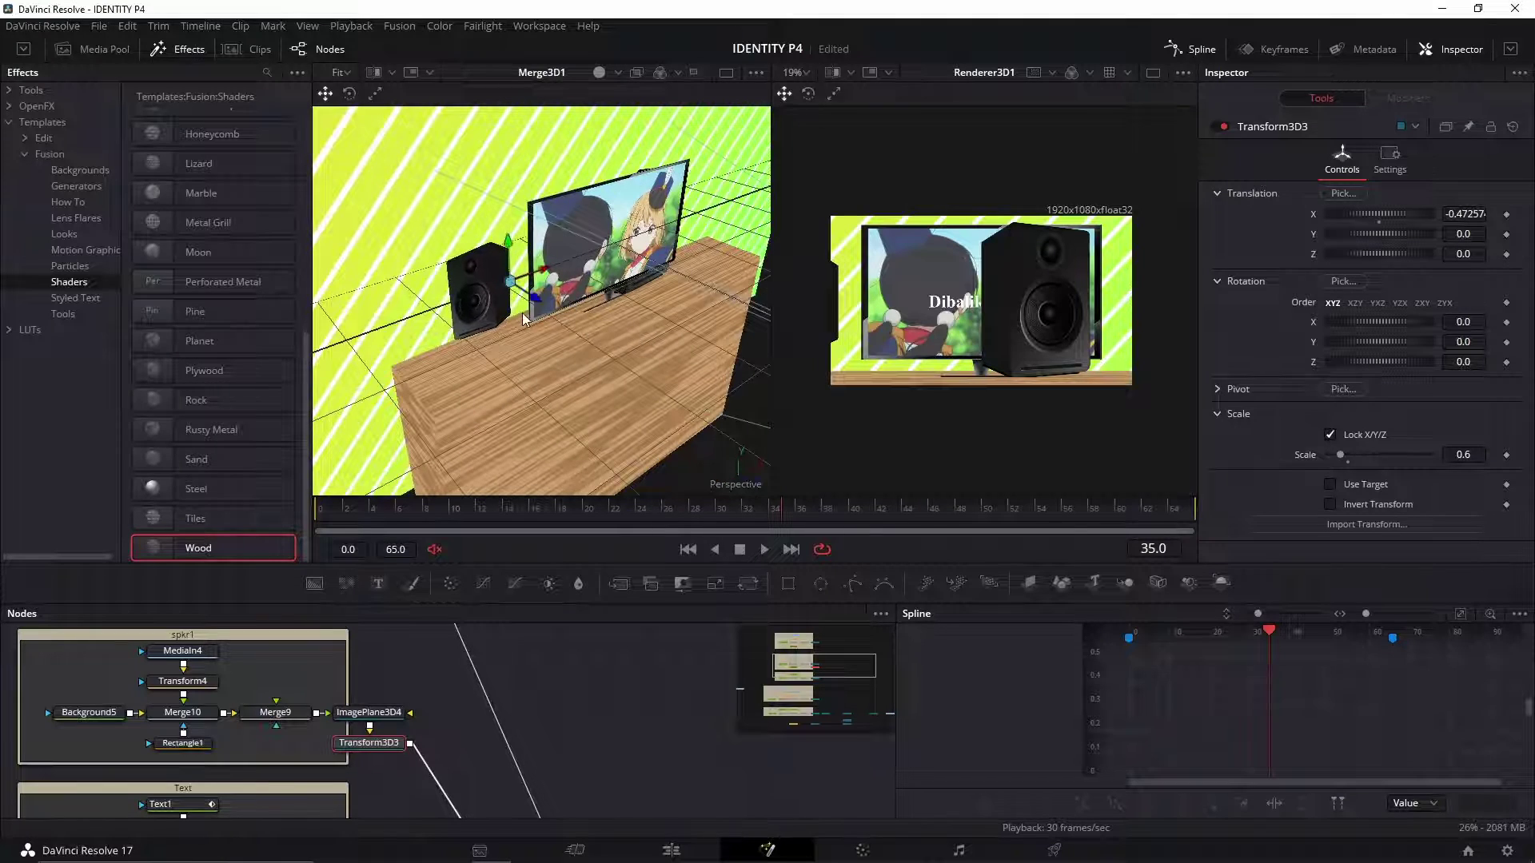
Step: Lower the first speaker onto the wooden stand by moving Transform3D3 to Y about -0.108
scroll(472, 346, up, 6)
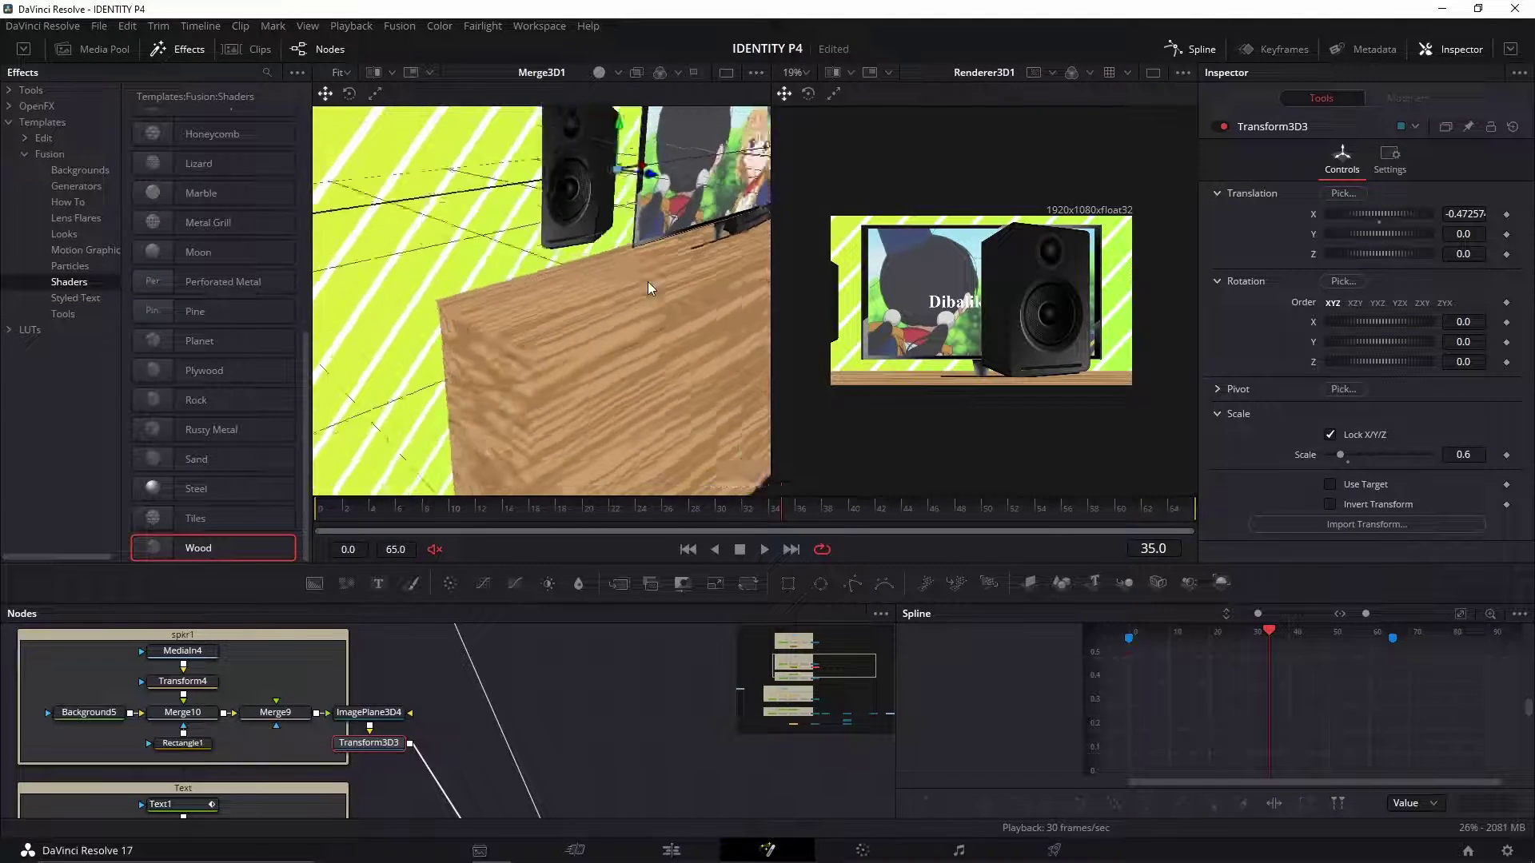
drag(648, 281, 649, 361)
drag(577, 219, 576, 268)
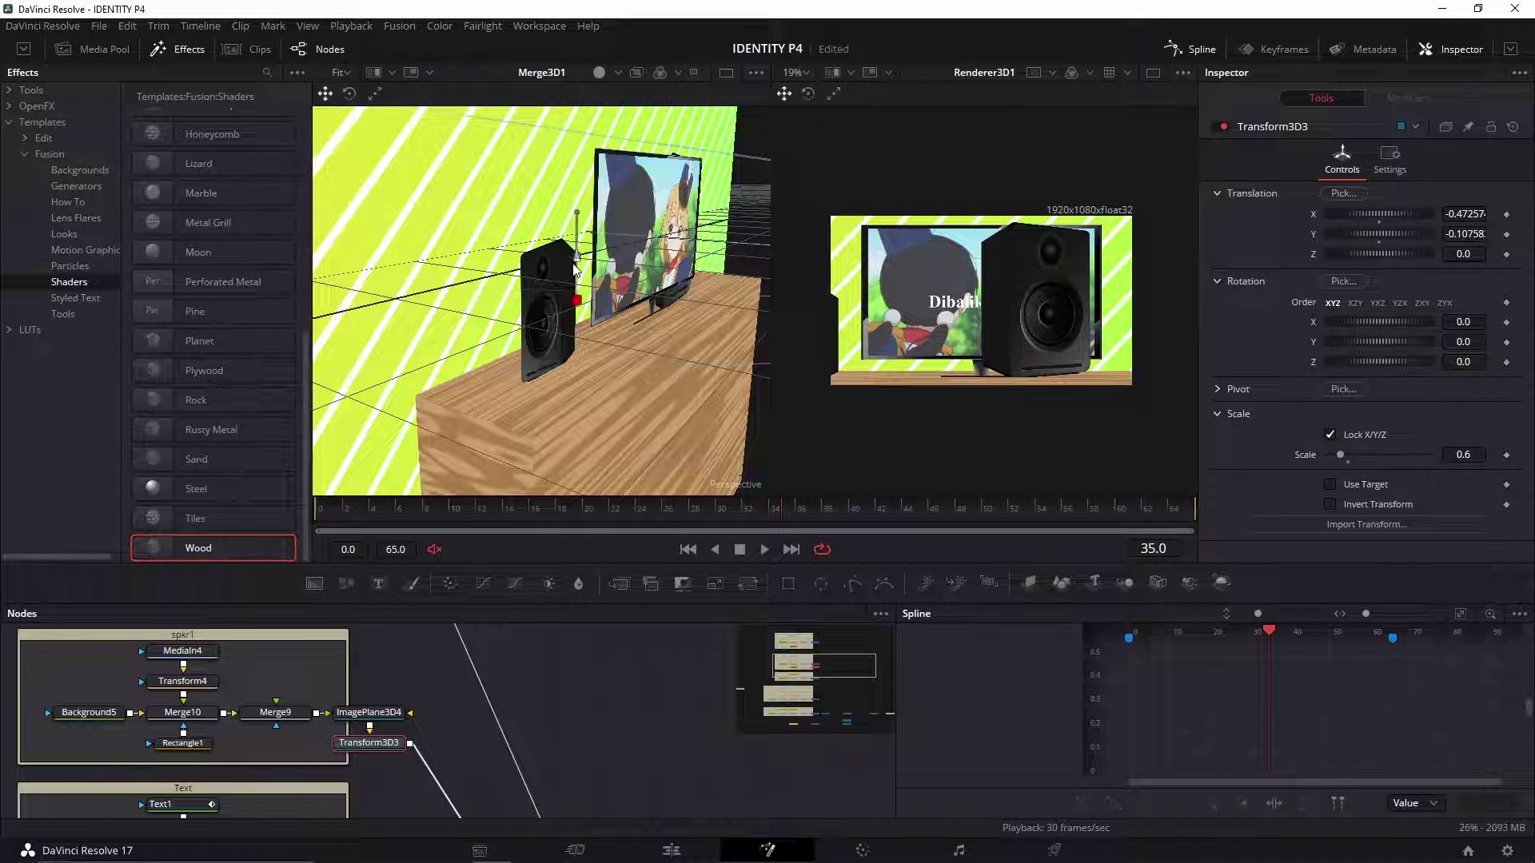
drag(572, 335, 577, 531)
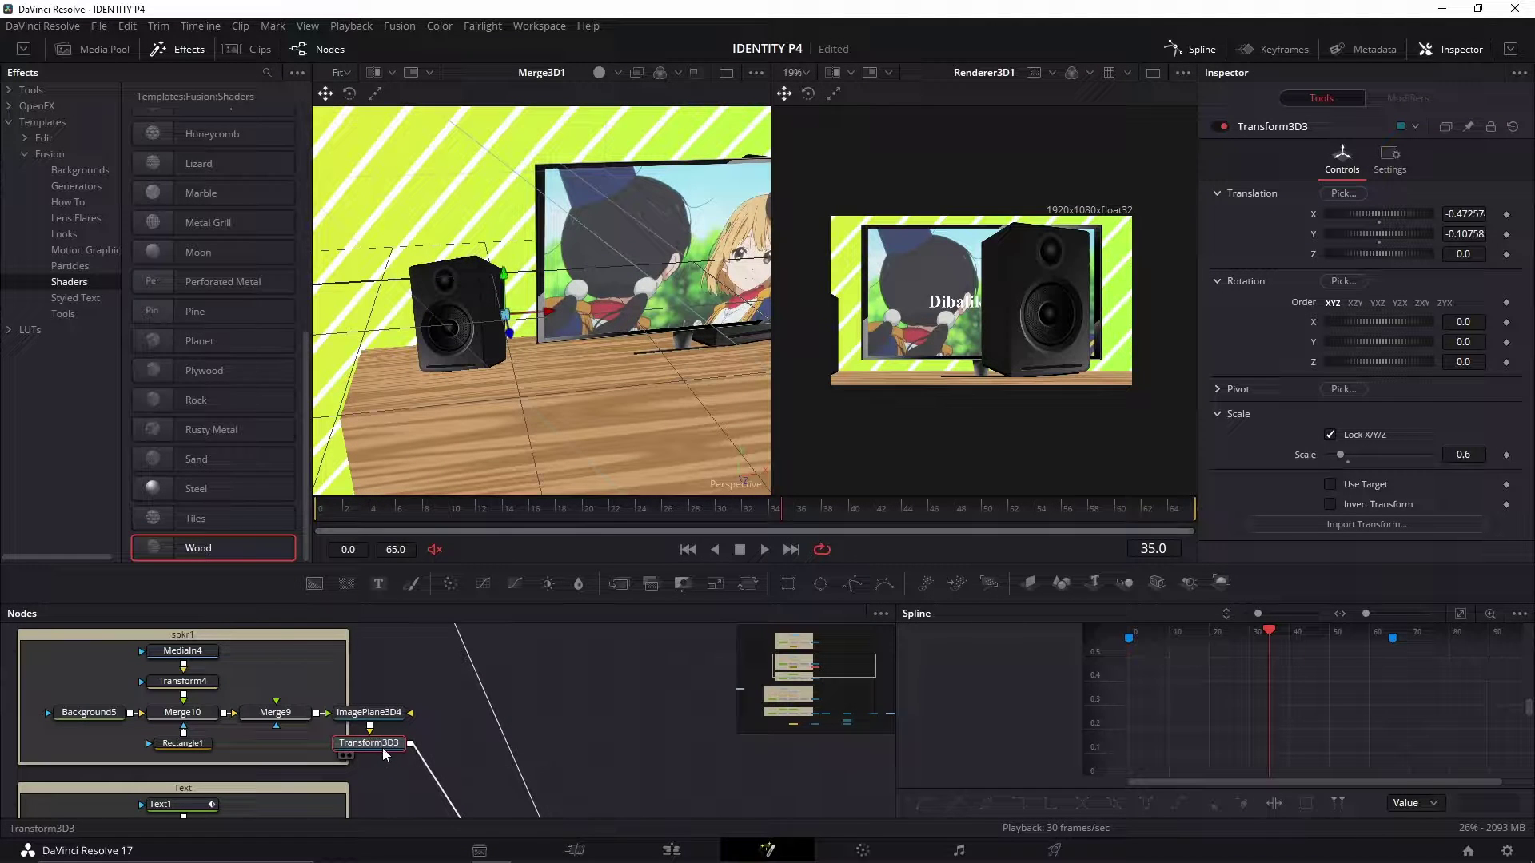
Step: Copy Transform3D3 onto ImagePlane3D5 of the spkr2 group and set the copy's X translation to 0.472574
key(ctrl+v)
click(393, 717)
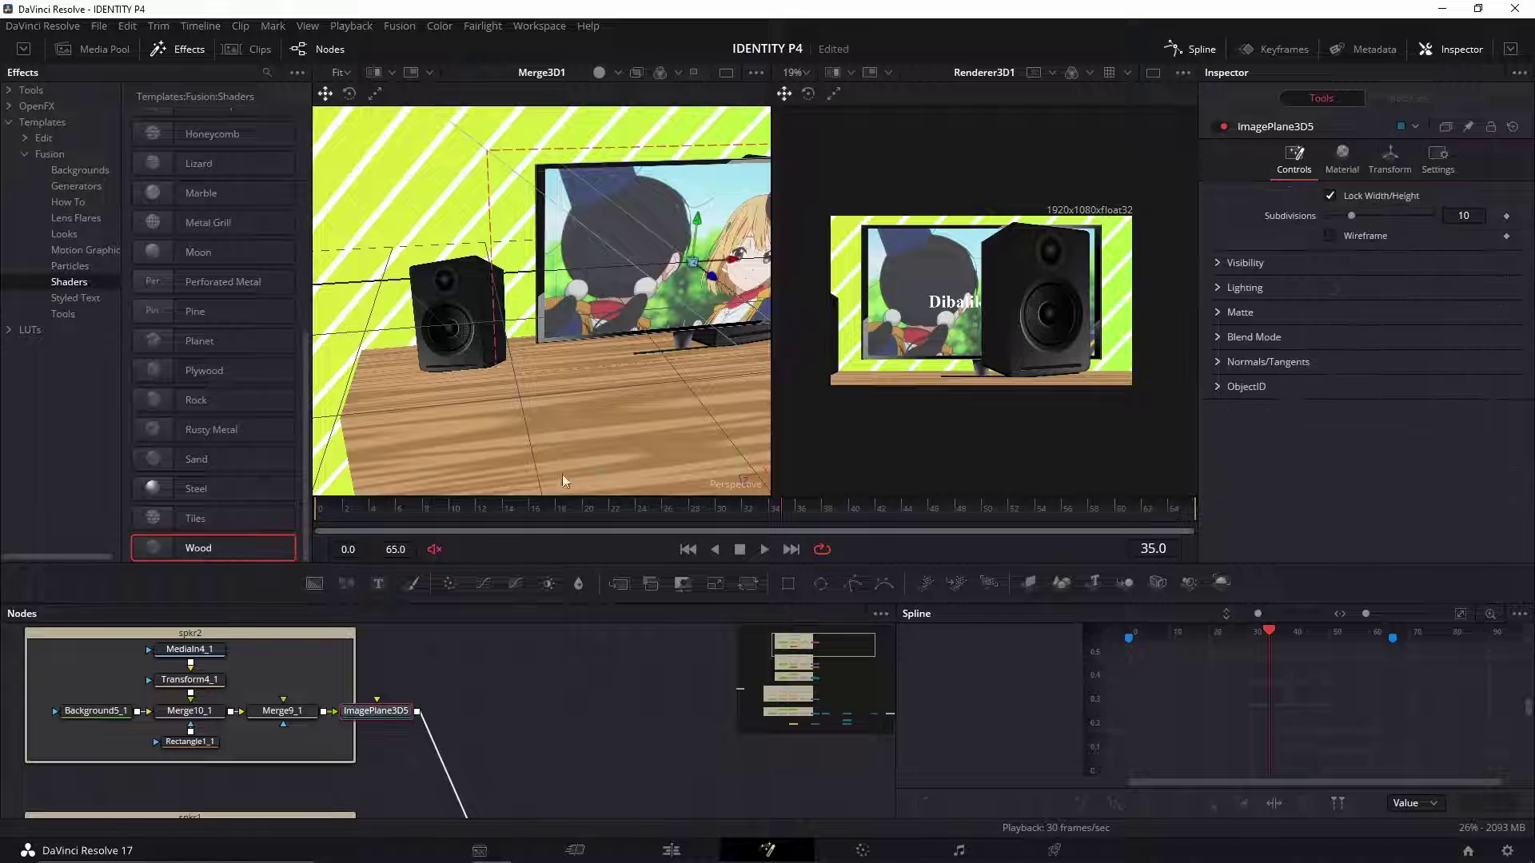
key(ctrl+v)
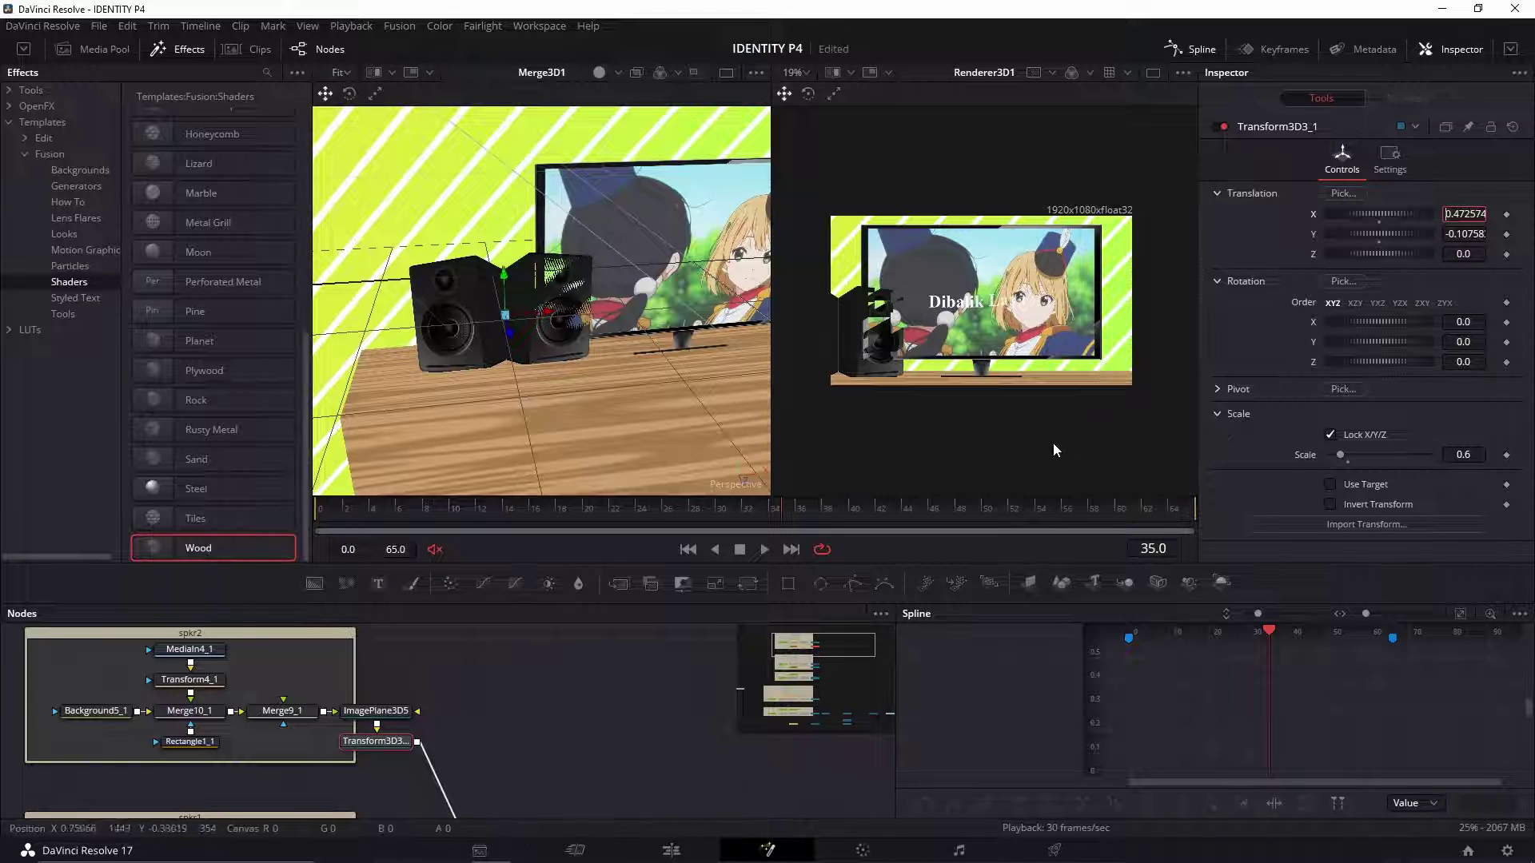
key(Tab)
drag(661, 371, 564, 339)
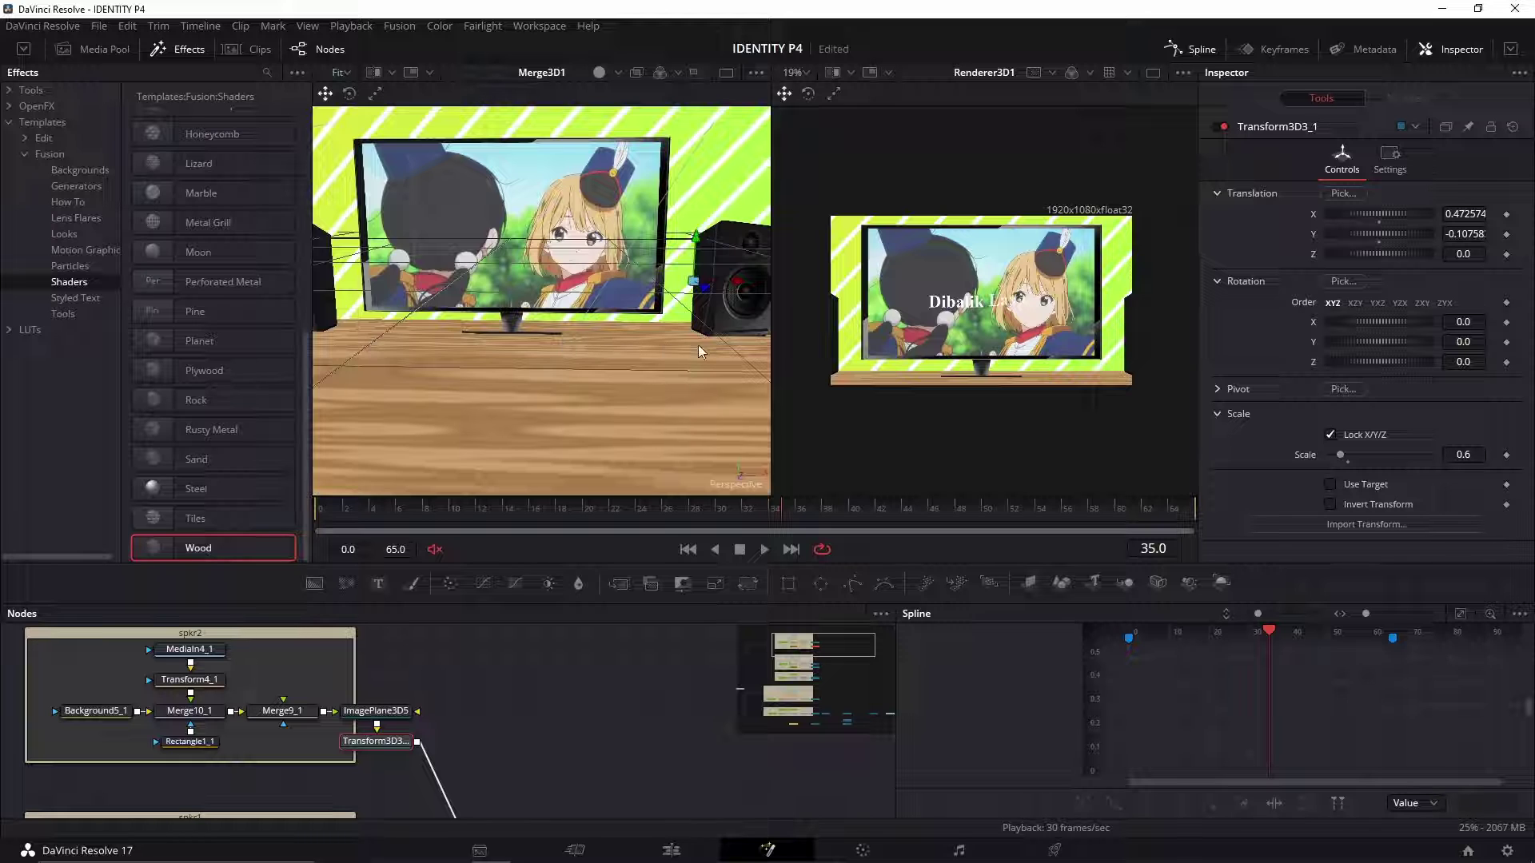
drag(698, 344, 631, 344)
Step: Go to frame 56 and insert a Transform 3D node after ImagePlane3D3 of the Text group
drag(504, 760, 638, 566)
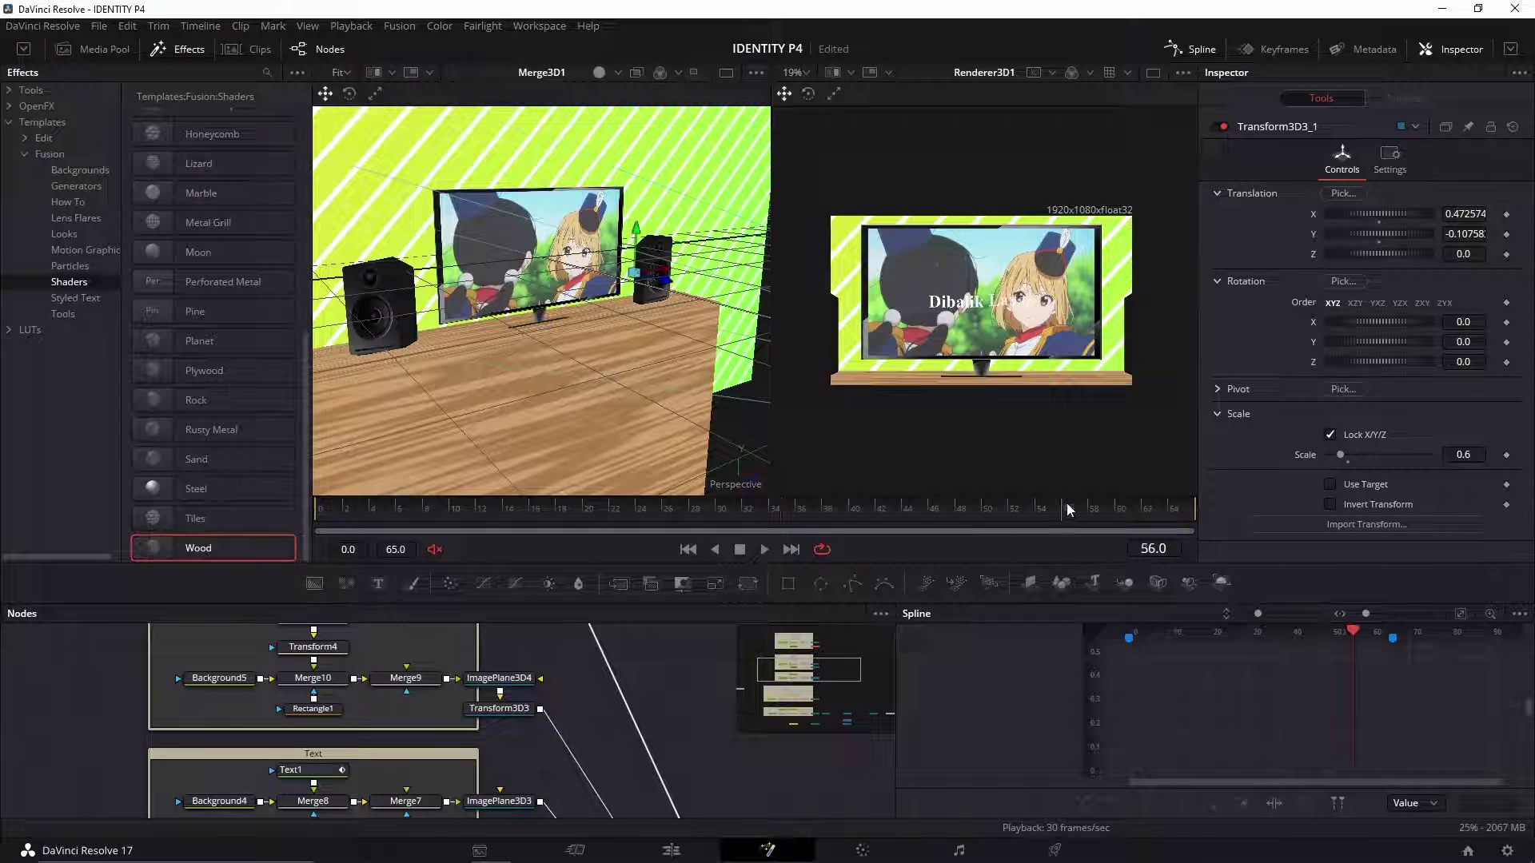
scroll(566, 717, down, 3)
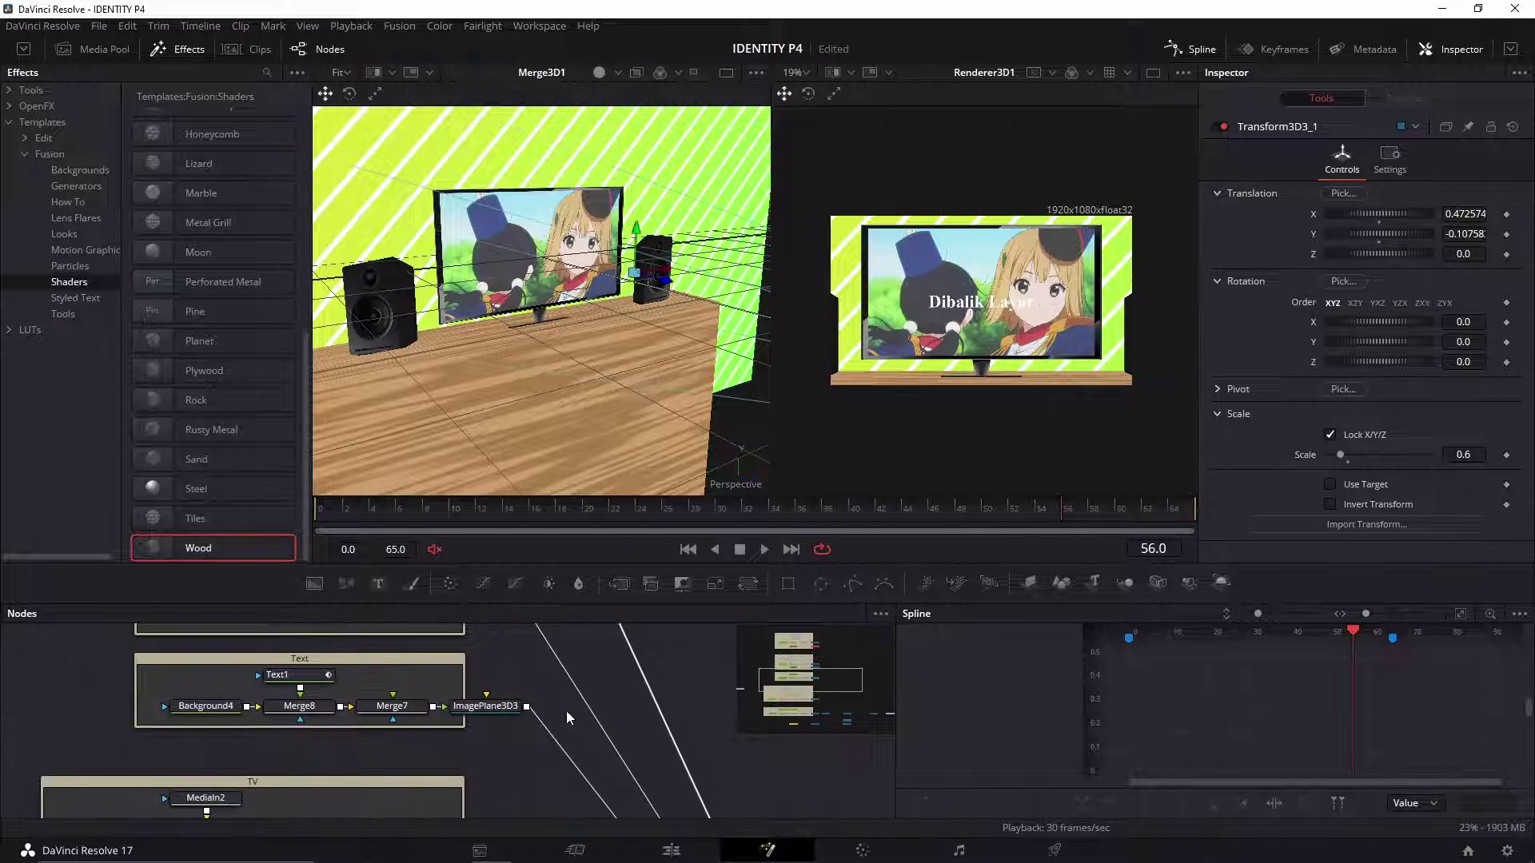
click(505, 707)
key(shift+space)
text(Transform 3D)
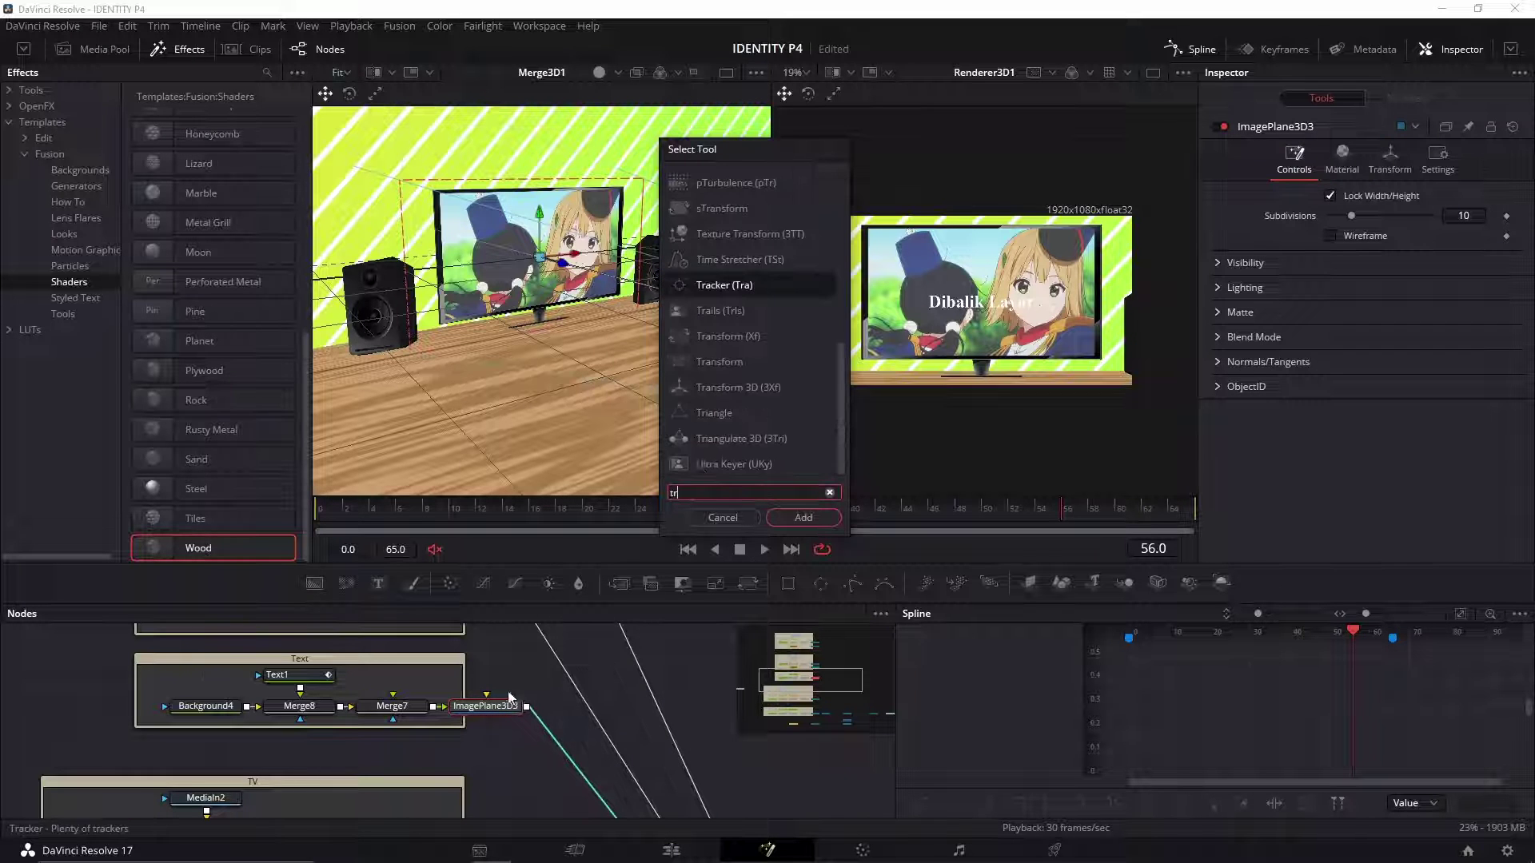
click(800, 519)
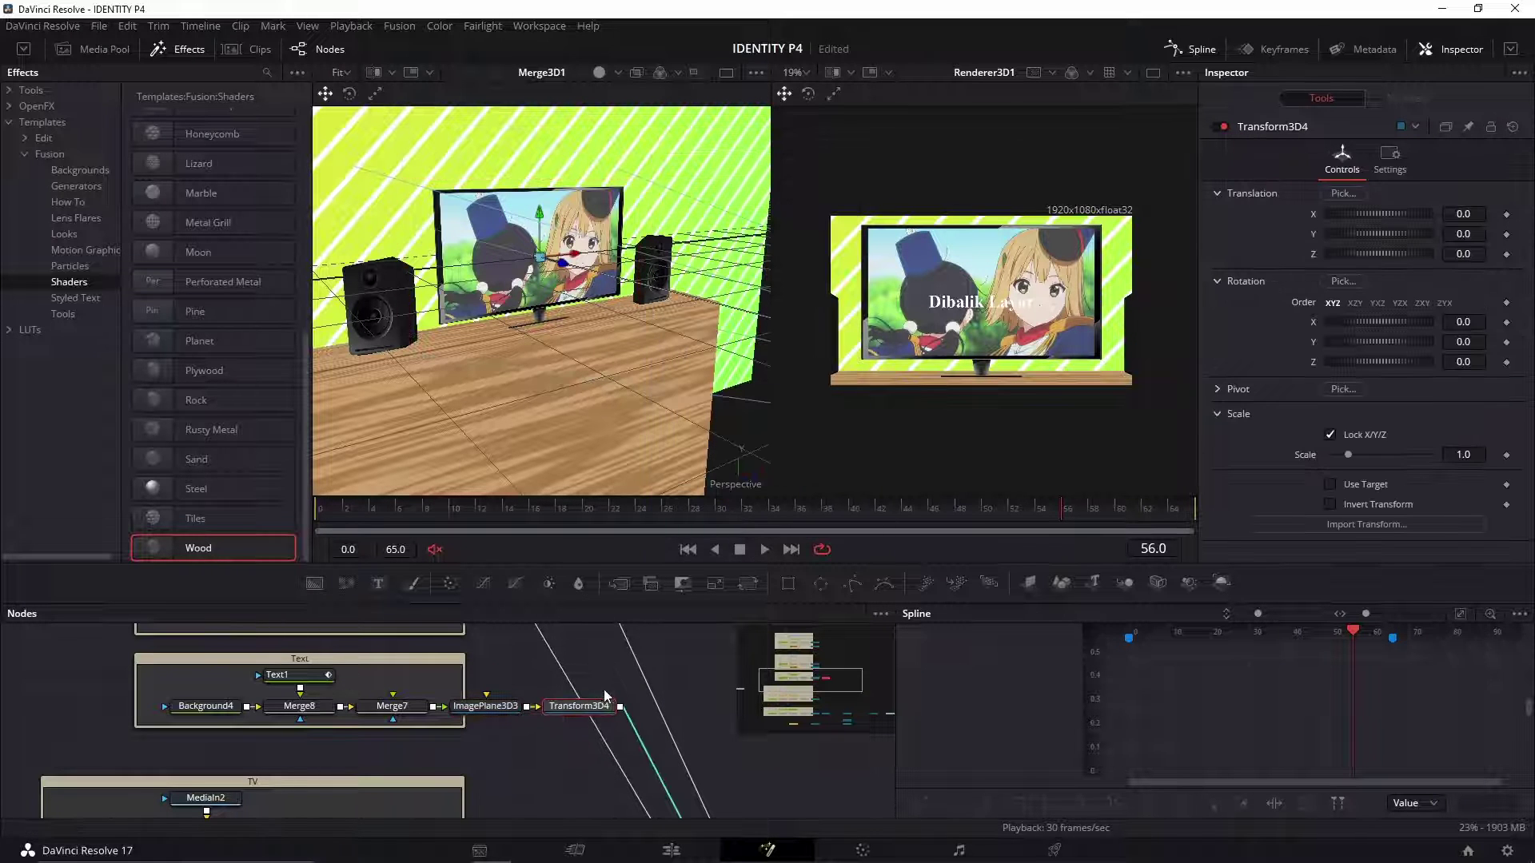
Step: With Transform3D4, move the title text back to Z about -0.18 and raise it to Y about 0.332
drag(550, 297, 568, 266)
mouse_move(569, 267)
mouse_down()
mouse_move(587, 237)
mouse_move(577, 292)
mouse_move(567, 268)
mouse_up()
drag(521, 204, 514, 198)
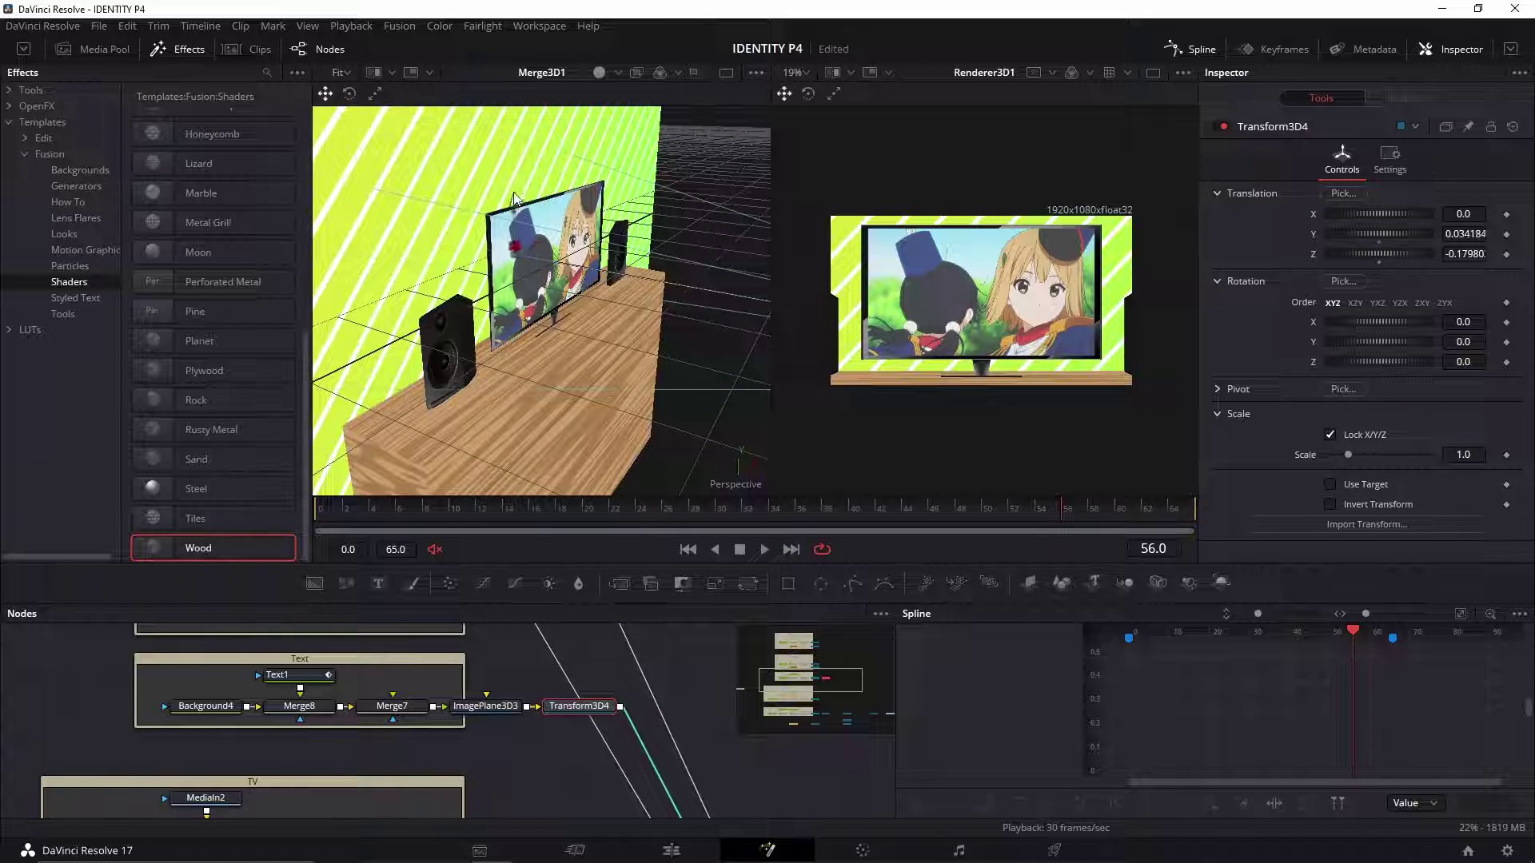
drag(523, 142, 521, 131)
drag(529, 134, 376, 200)
Step: Set the title's scale to 3 in Transform3D4 and raise it to Y about 0.357
drag(1348, 454, 1352, 454)
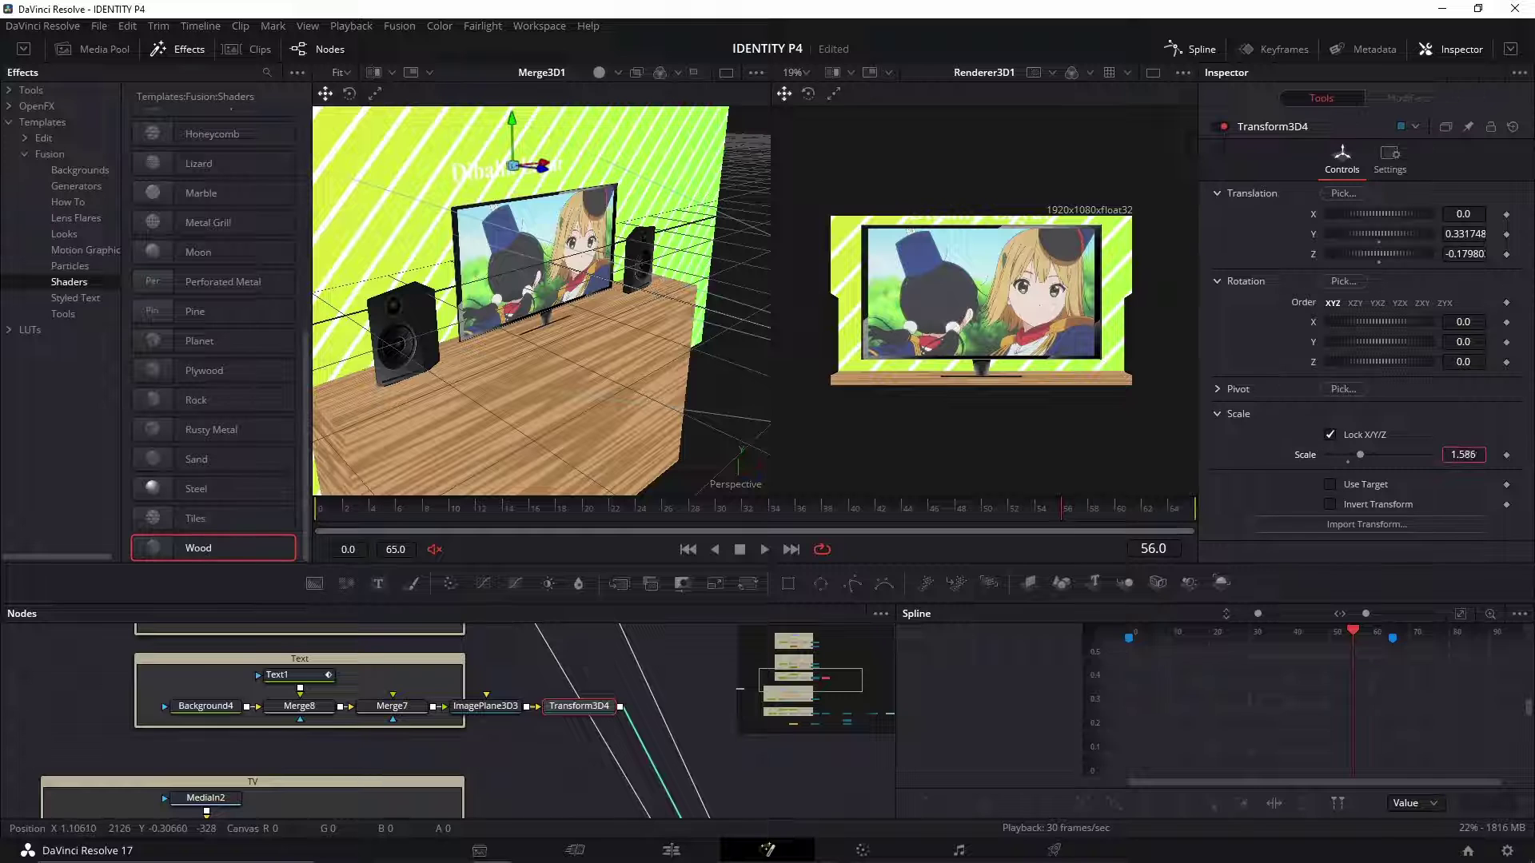
drag(1464, 455, 1471, 455)
click(1464, 455)
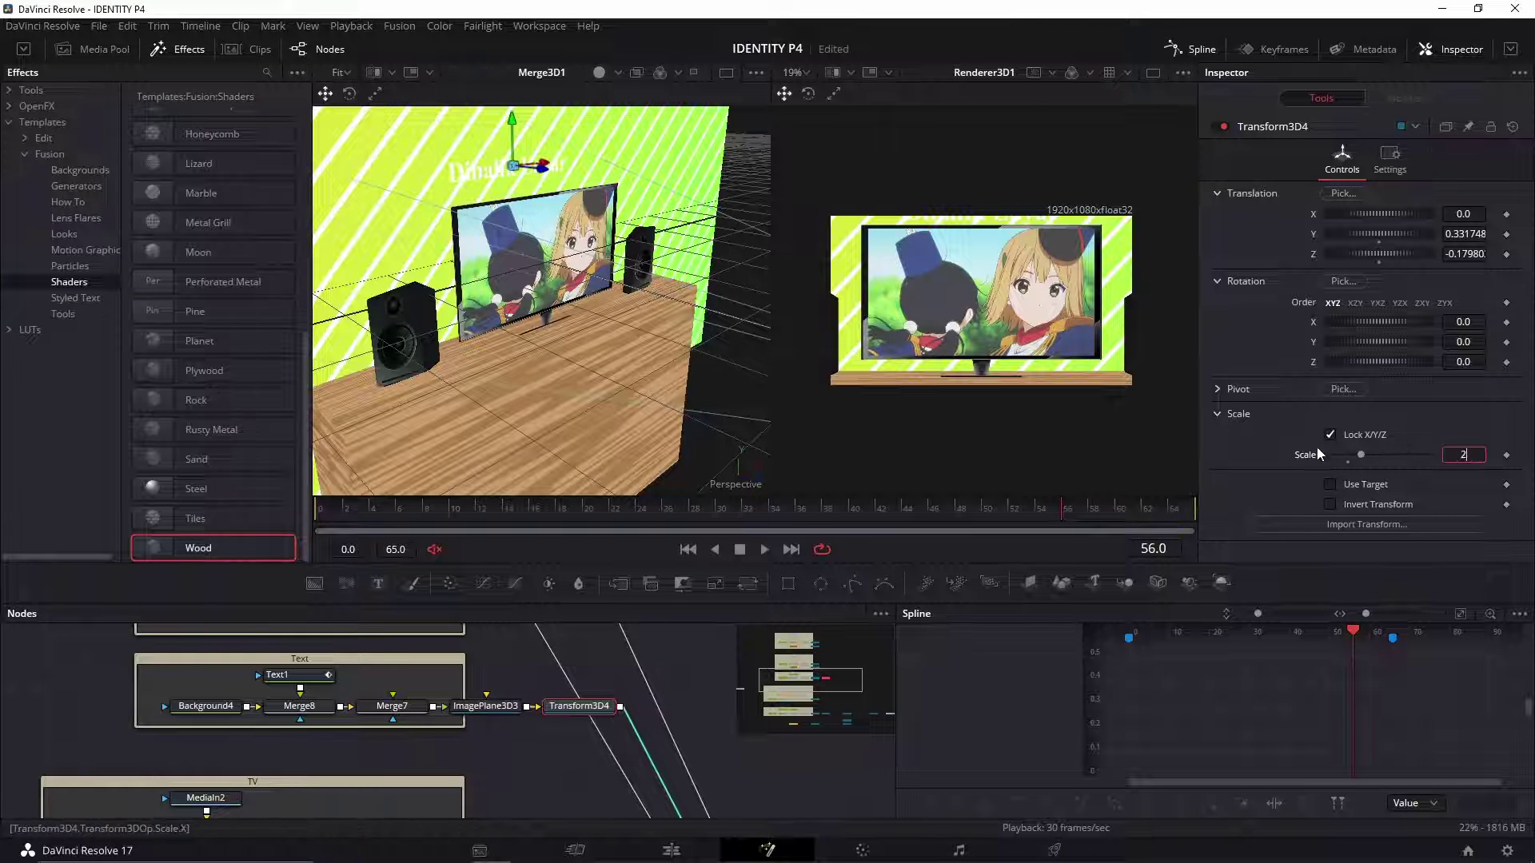
key(Return)
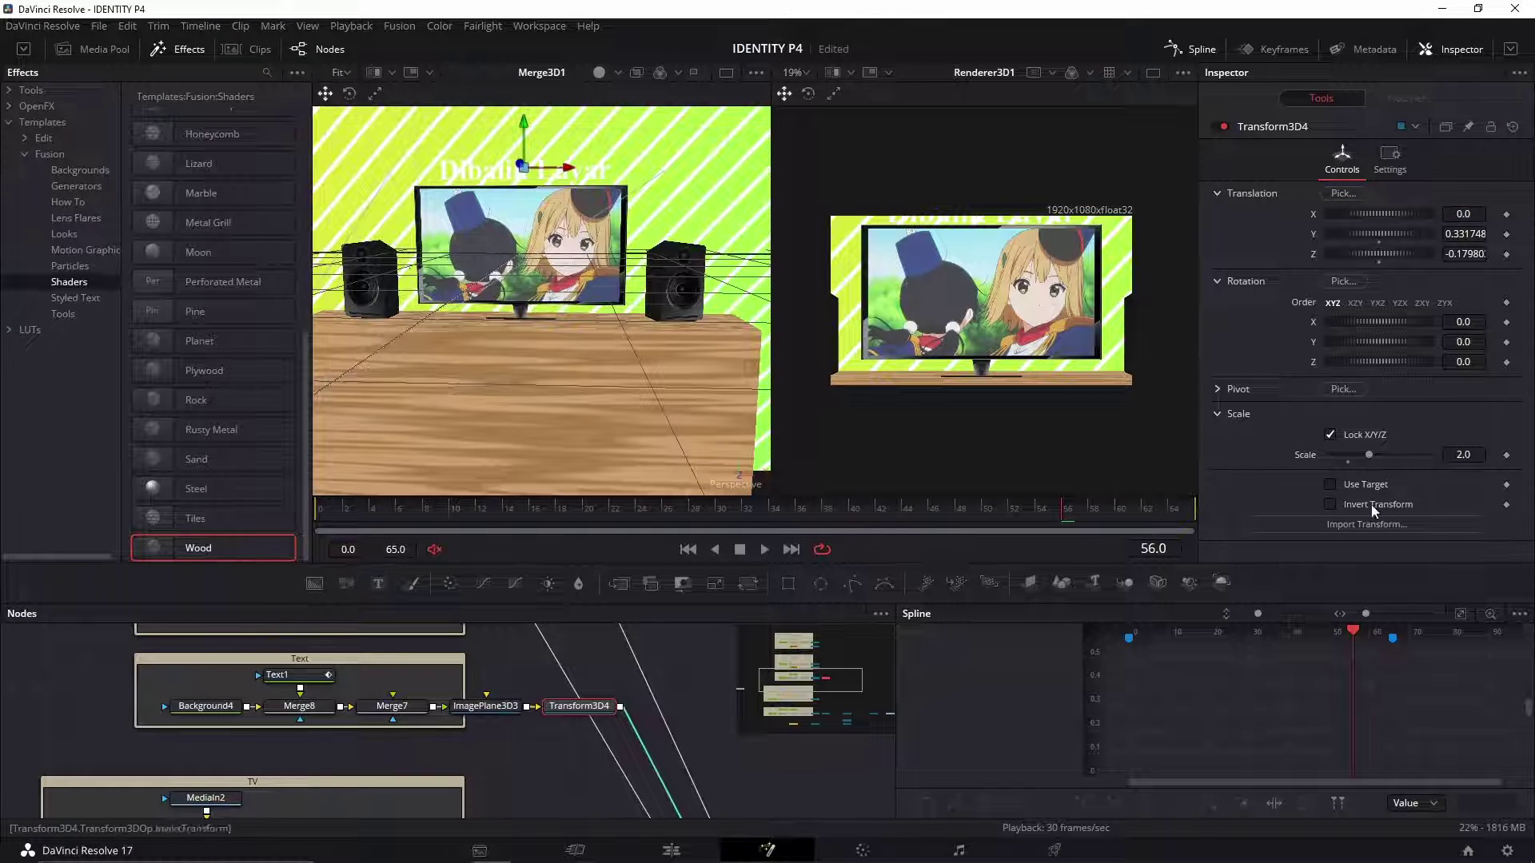
text(4)
key(Tab)
click(1464, 455)
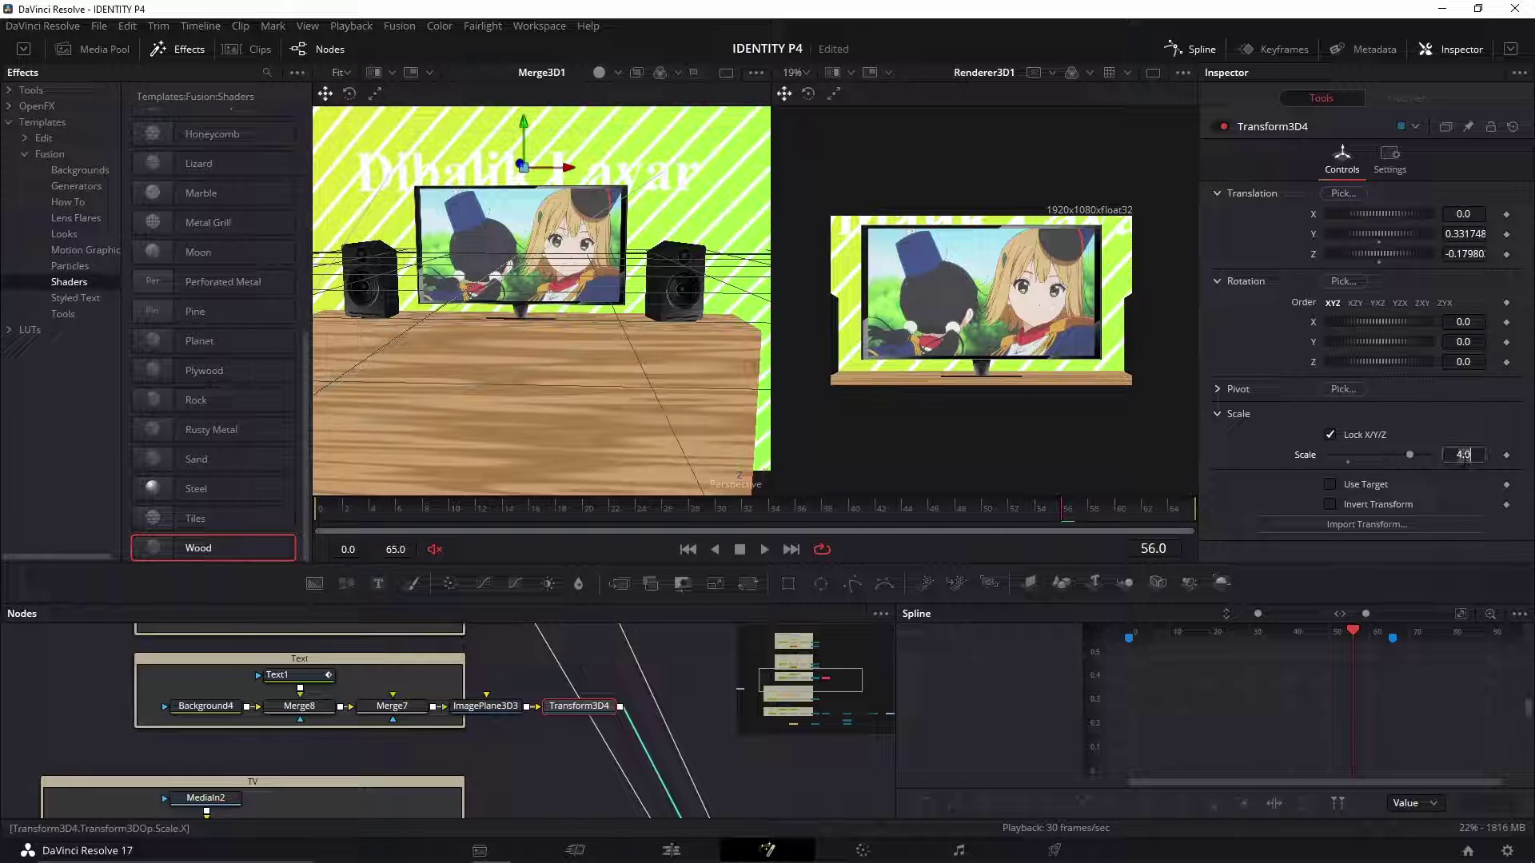
text(3)
key(Return)
drag(423, 320, 518, 122)
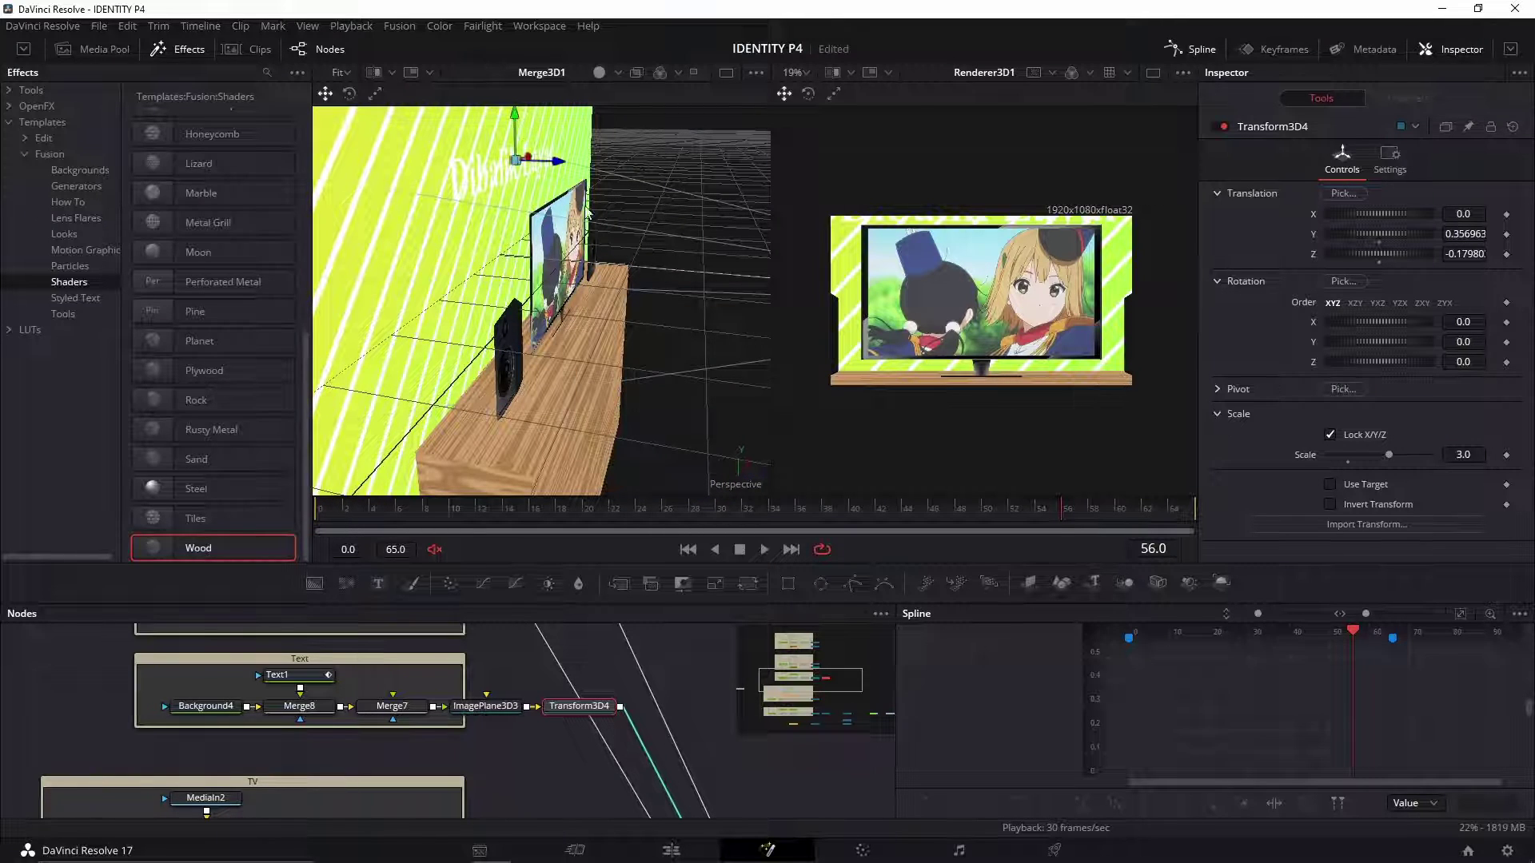
Step: Move the wooden cube Shape3D1 slightly back along Z toward the striped background
drag(692, 328, 585, 411)
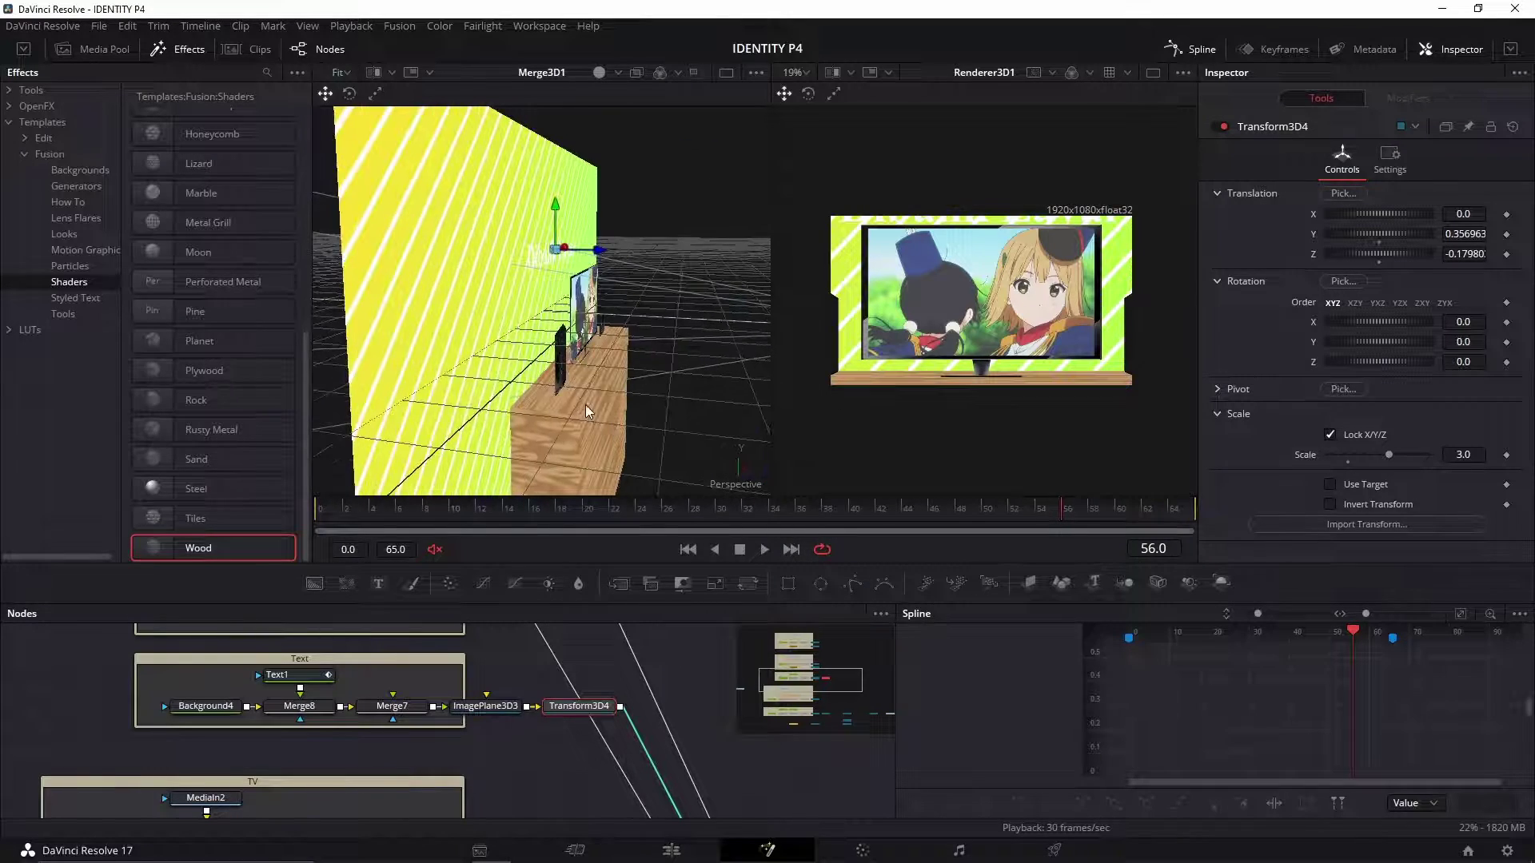
scroll(565, 702, down, 5)
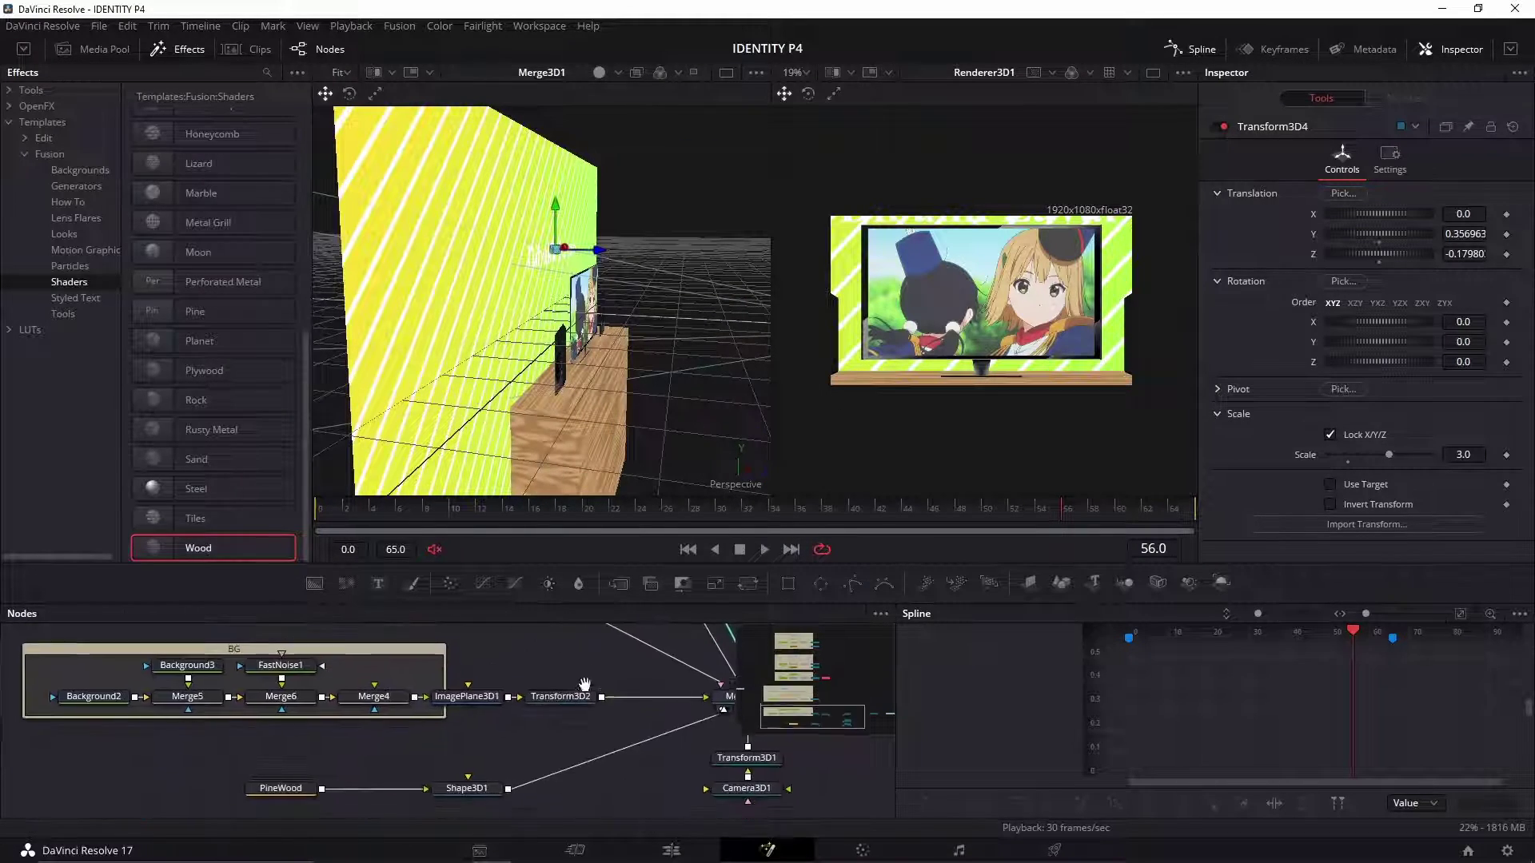
click(495, 765)
drag(630, 446, 607, 471)
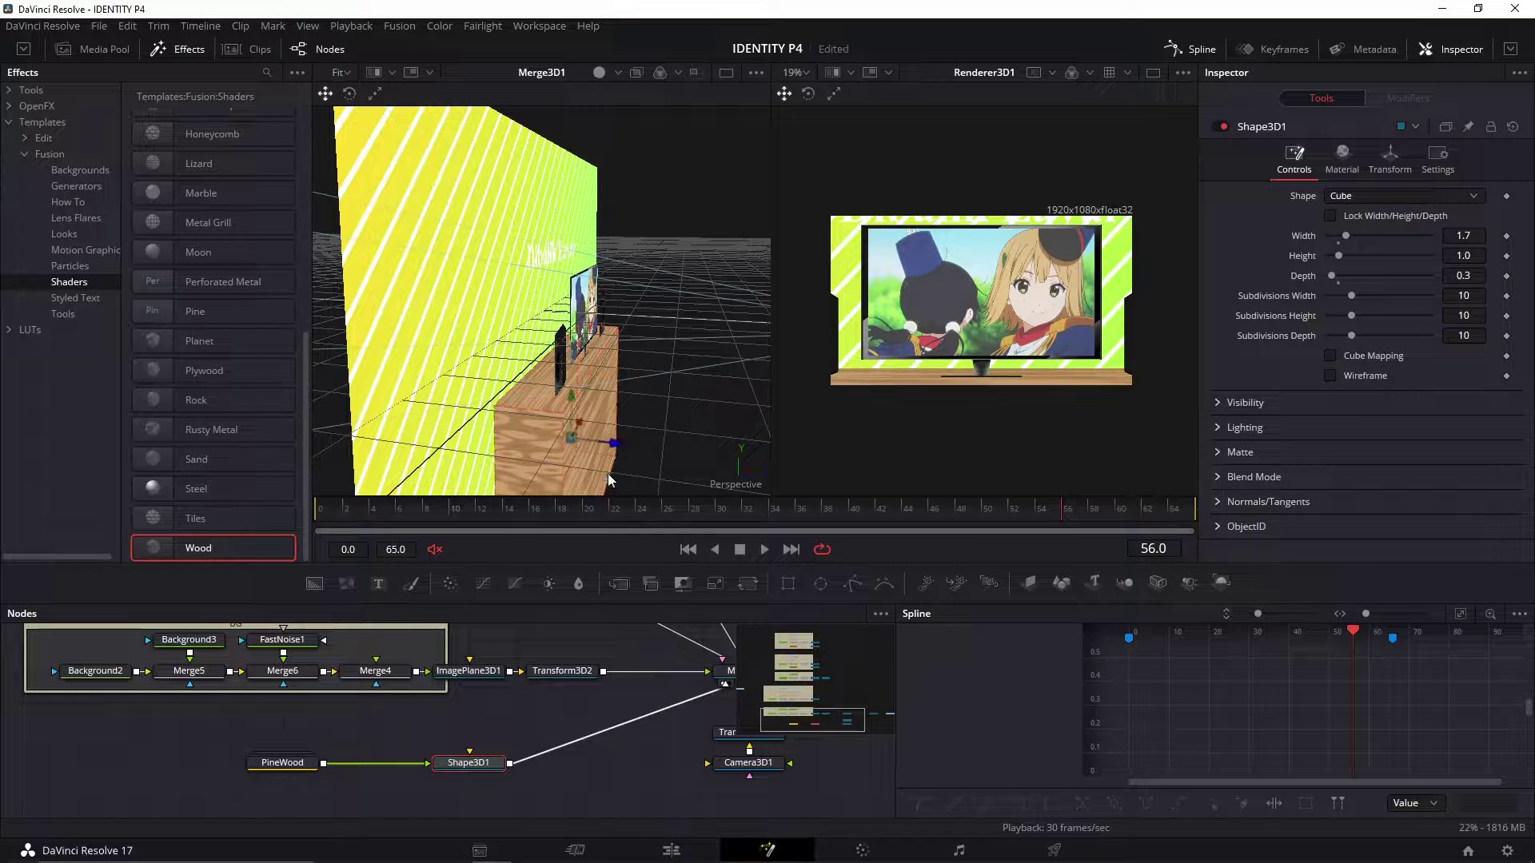
click(550, 710)
drag(571, 424, 615, 429)
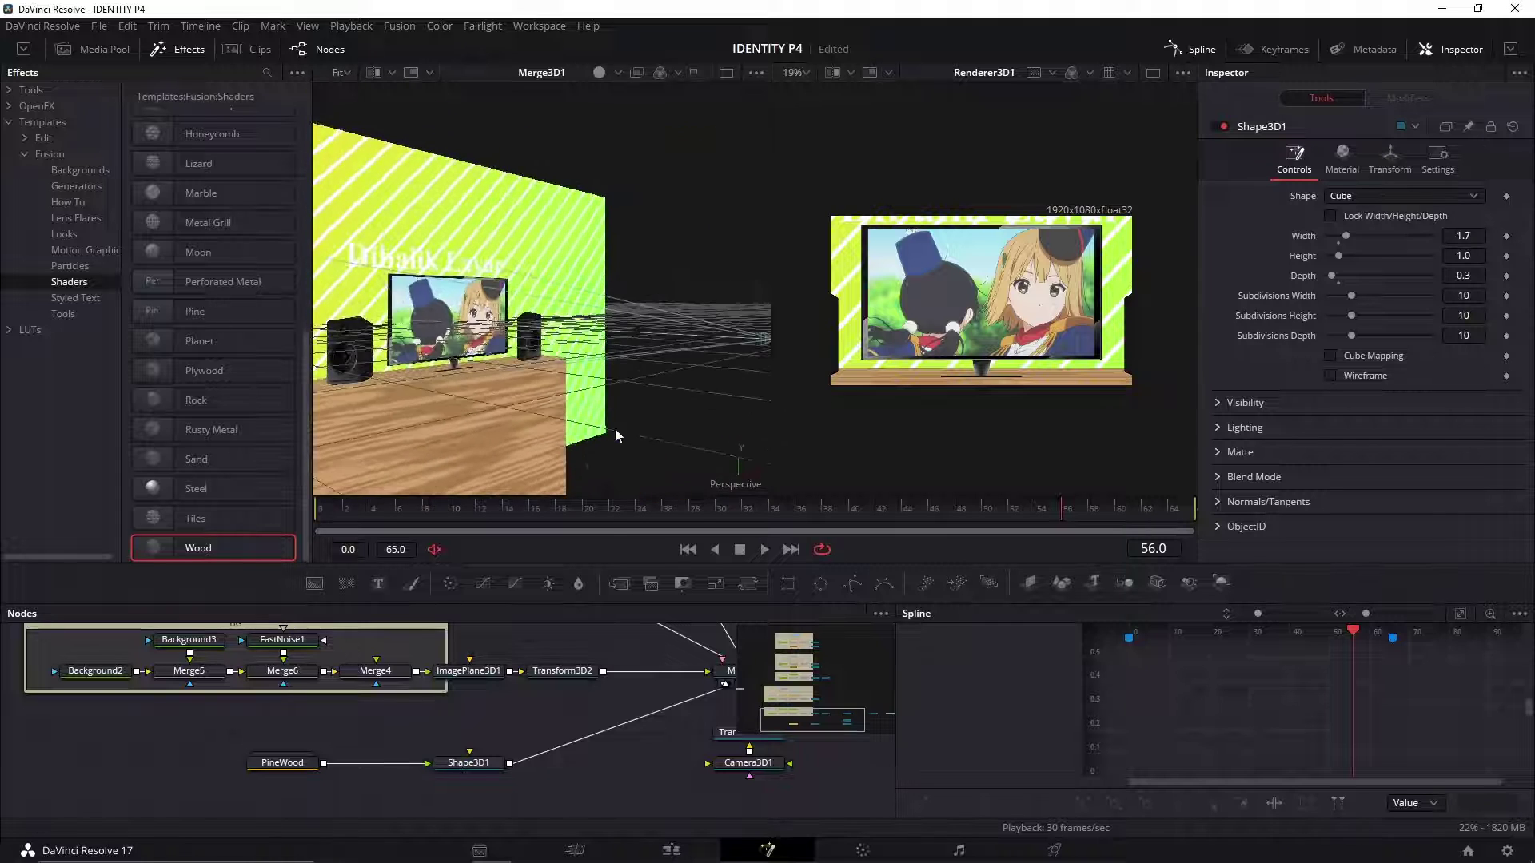
Step: Pull the camera back with Transform3D1 to Z about 2.415 so it frames the TV, speakers and title
scroll(618, 418, down, 4)
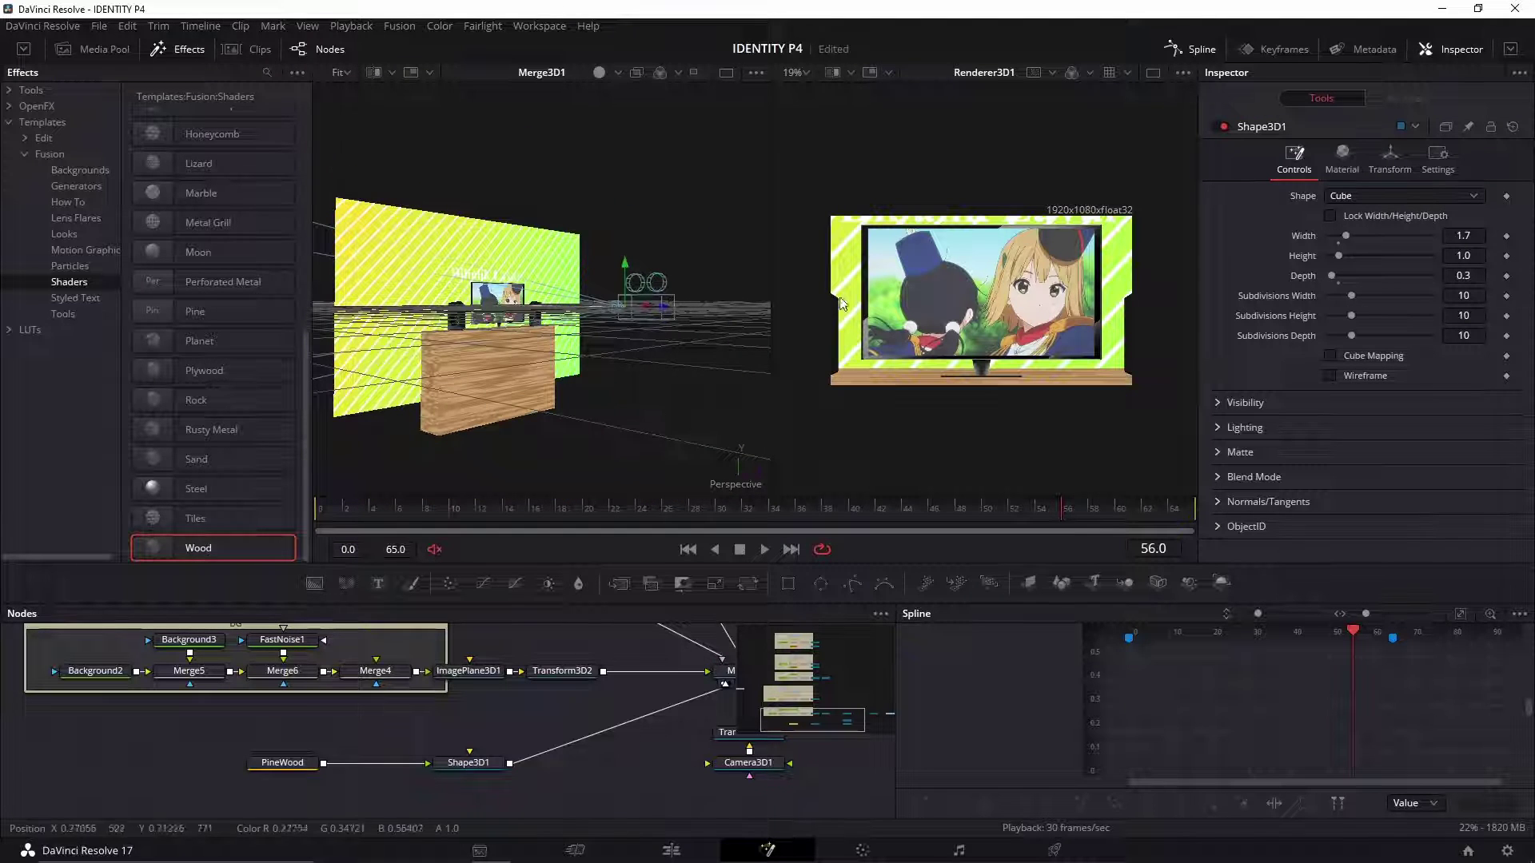
drag(667, 734, 559, 753)
click(646, 753)
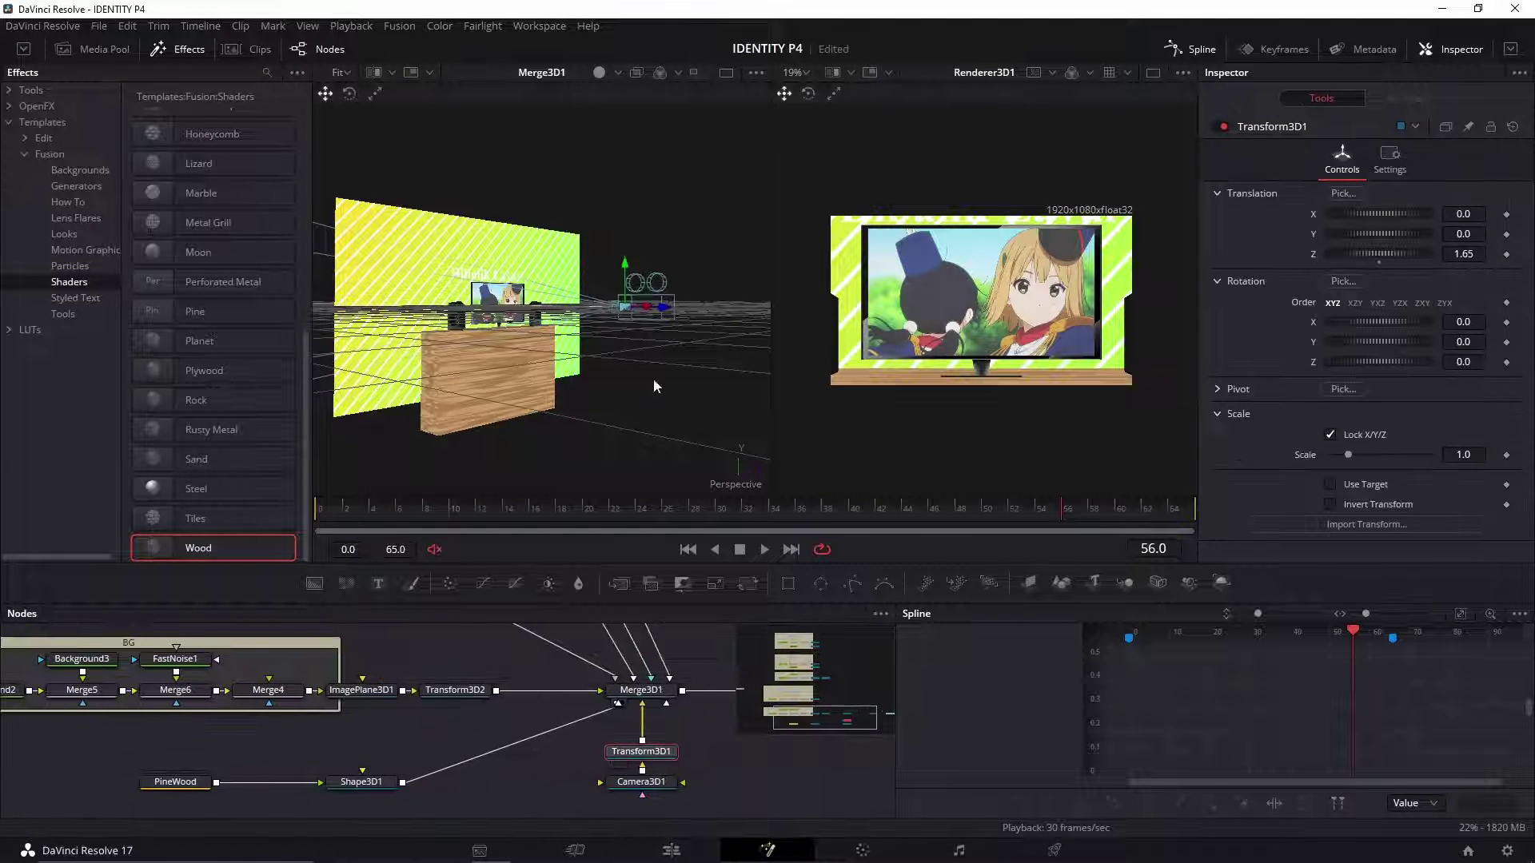
drag(665, 315, 746, 320)
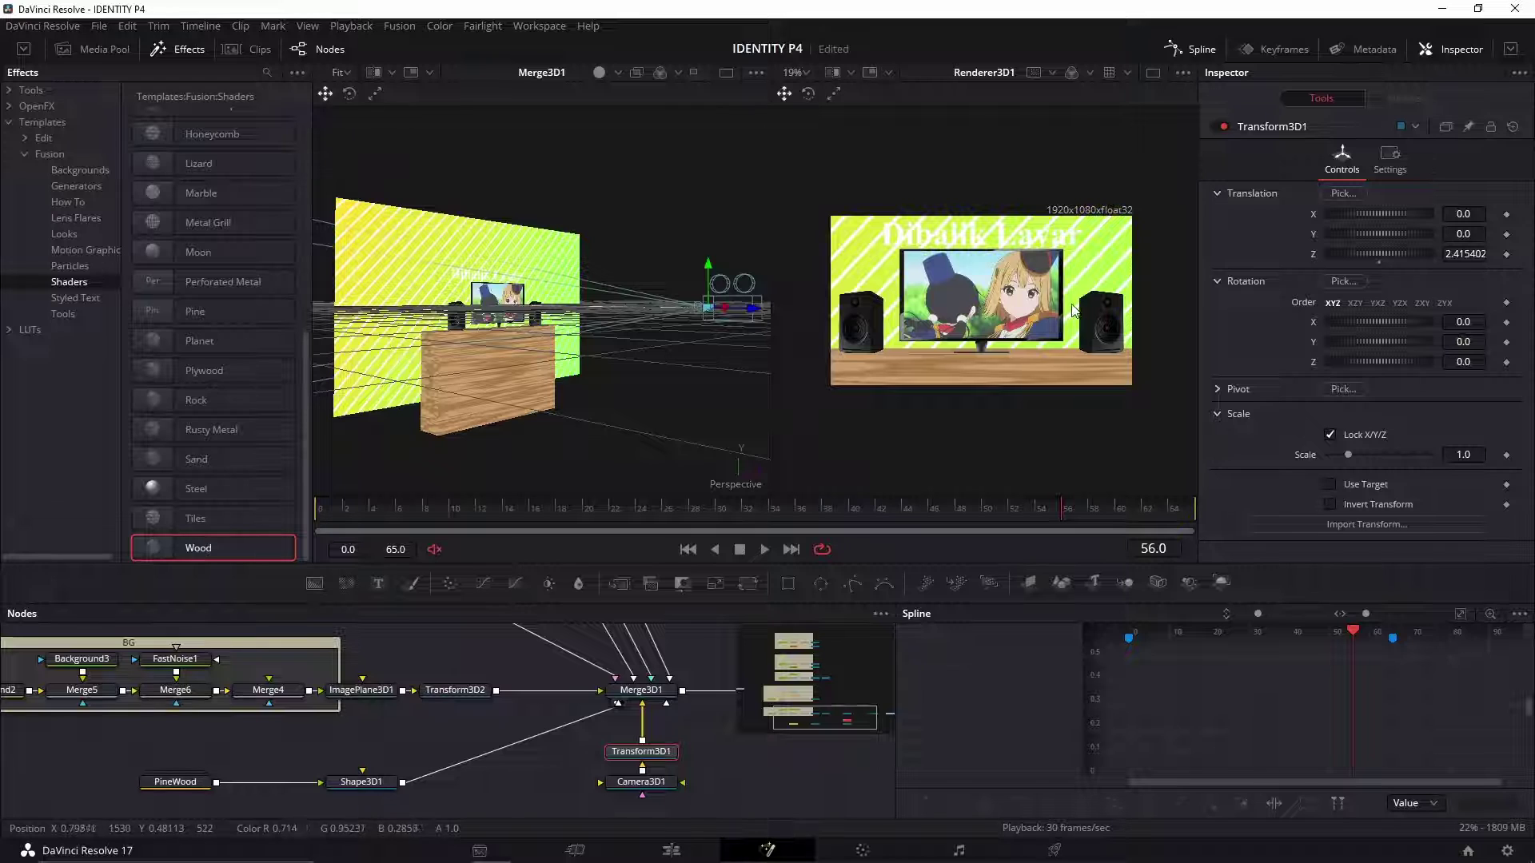
scroll(1073, 310, up, 2)
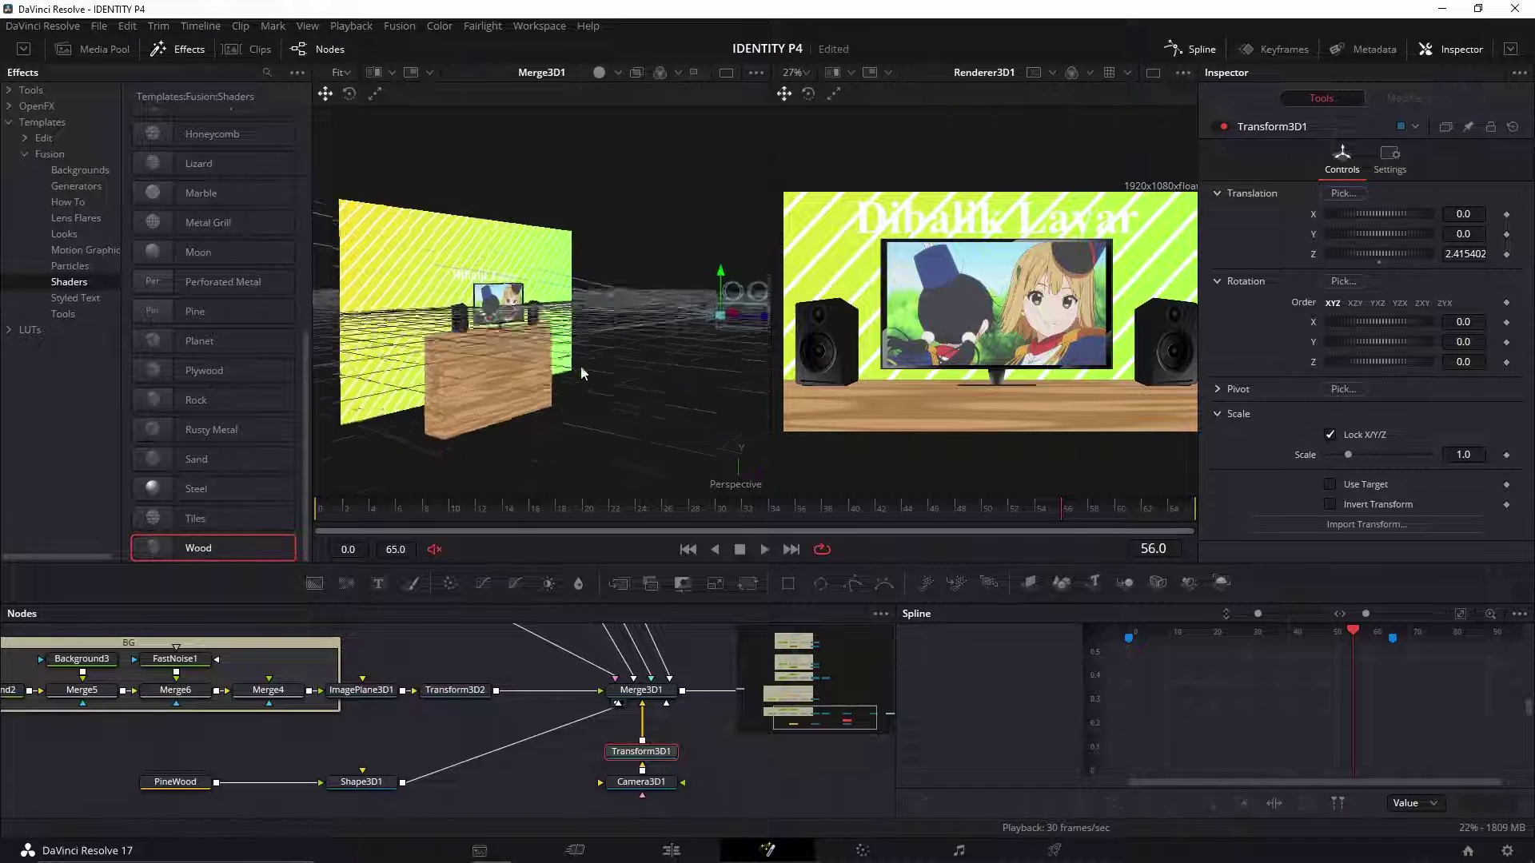
Step: Add a Spot Light node near Merge3D1 and connect its output to Merge3D1
drag(582, 373, 612, 385)
scroll(519, 380, up, 3)
drag(605, 710, 471, 712)
drag(608, 676, 486, 680)
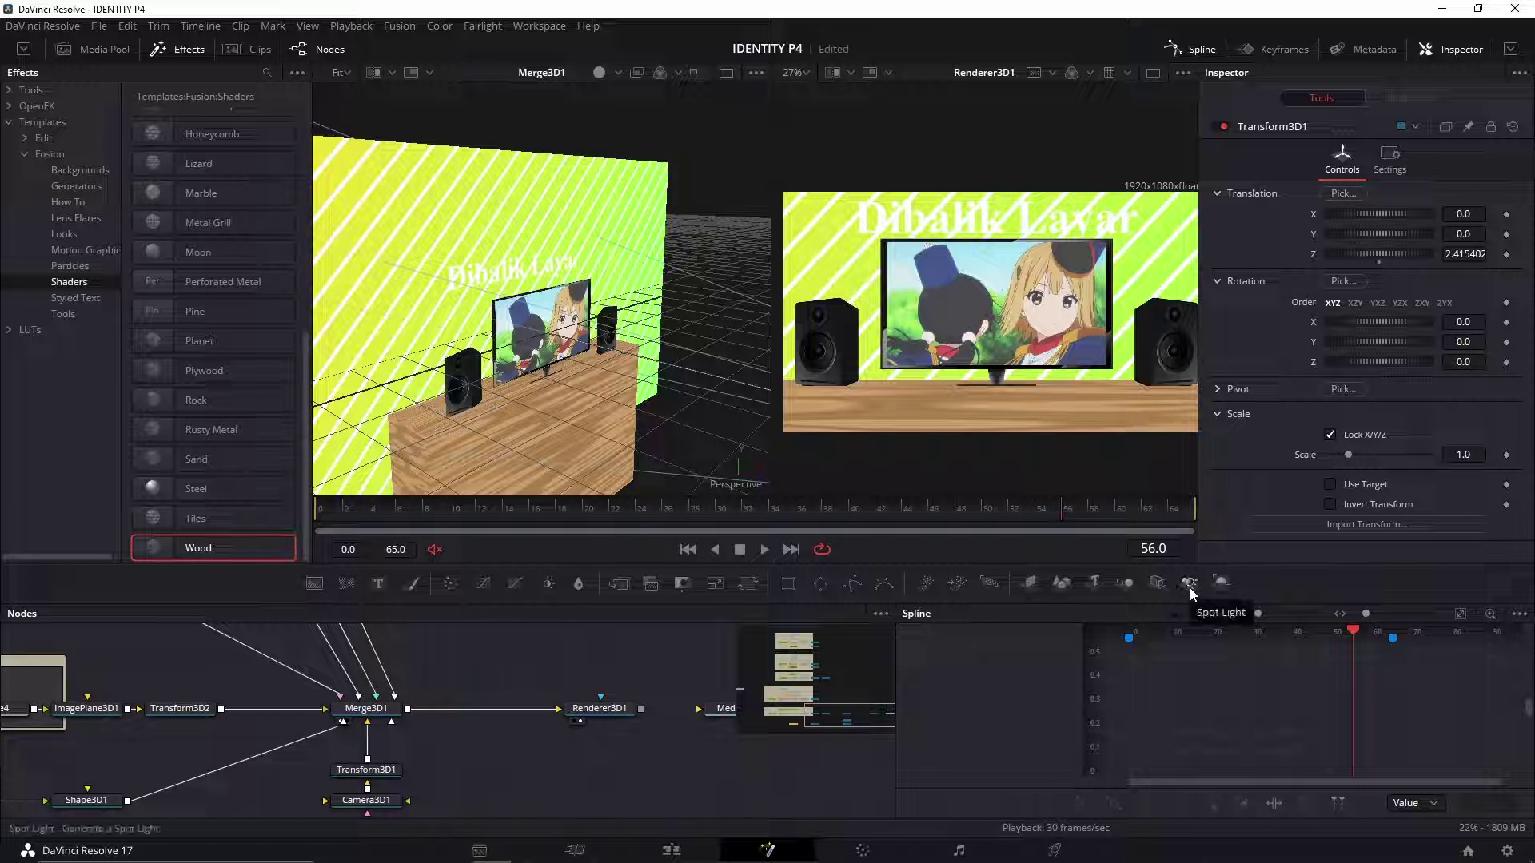
drag(1190, 588, 462, 659)
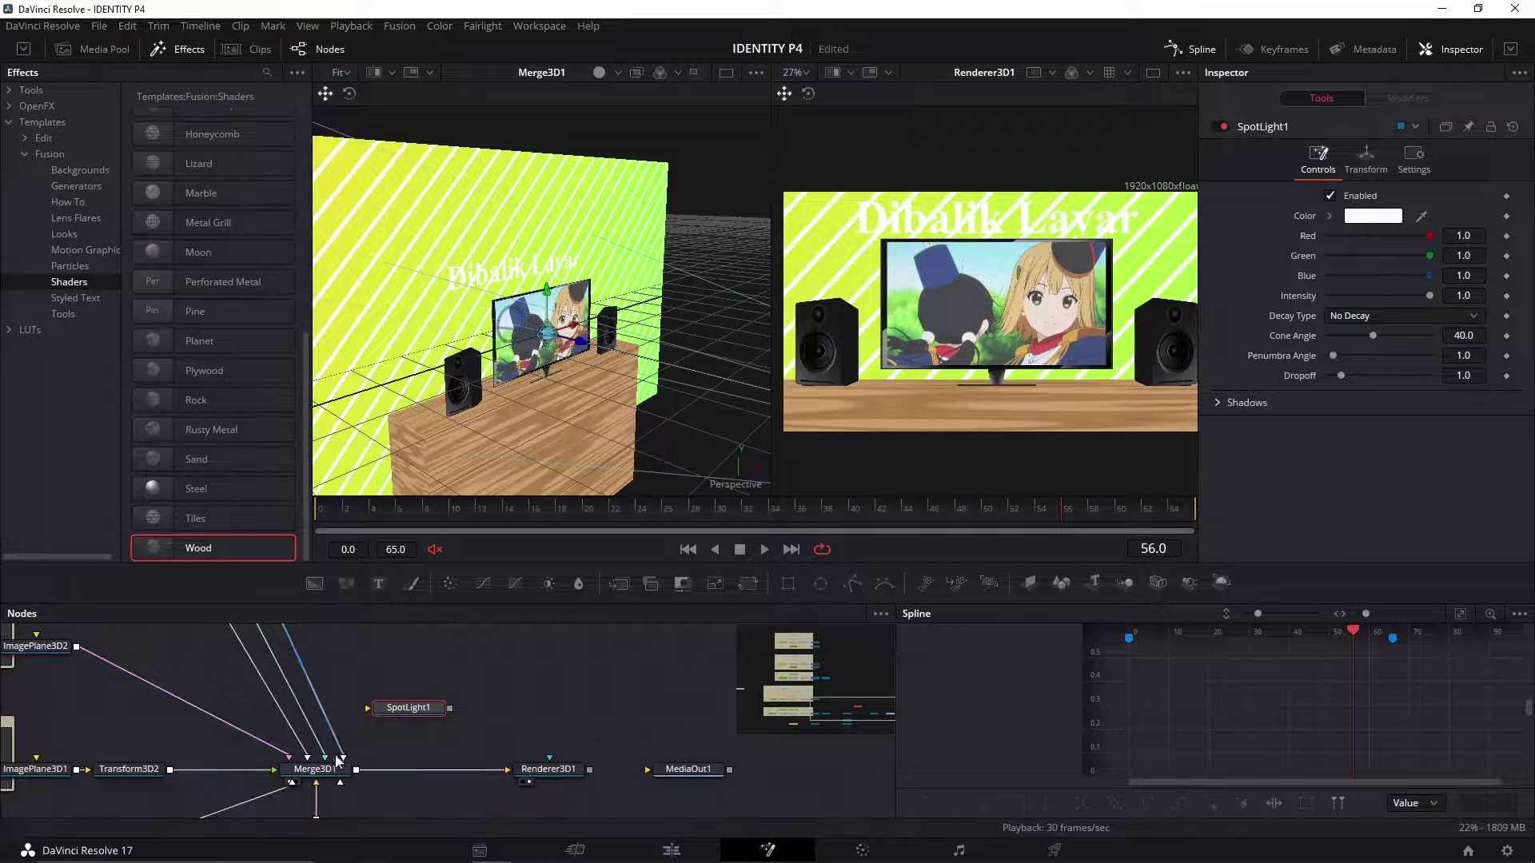
drag(418, 731, 342, 786)
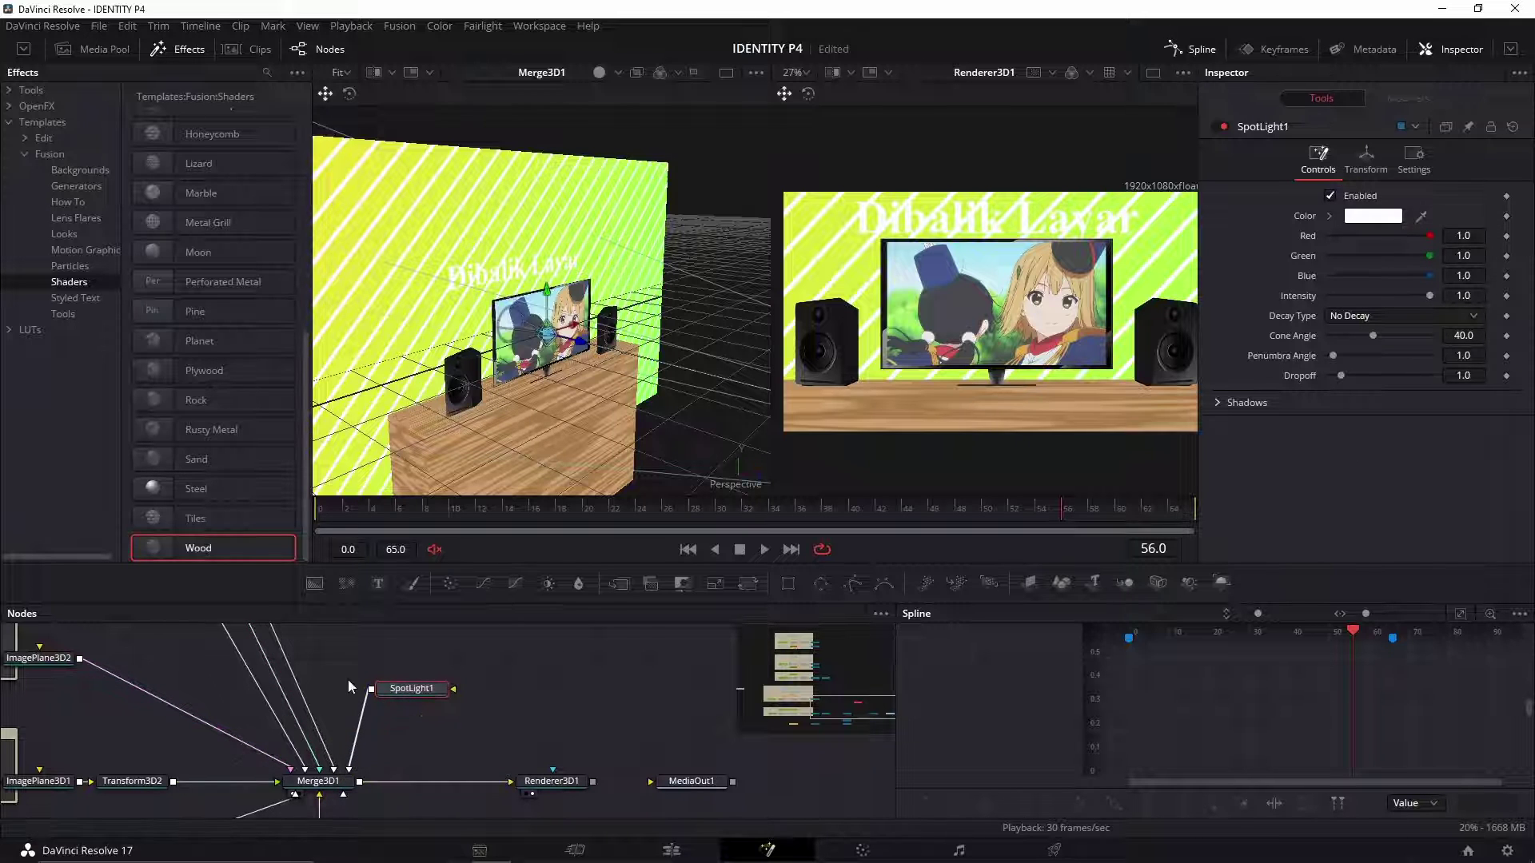
Step: Enable lighting and shadows in Renderer3D1
scroll(552, 698, down, 1)
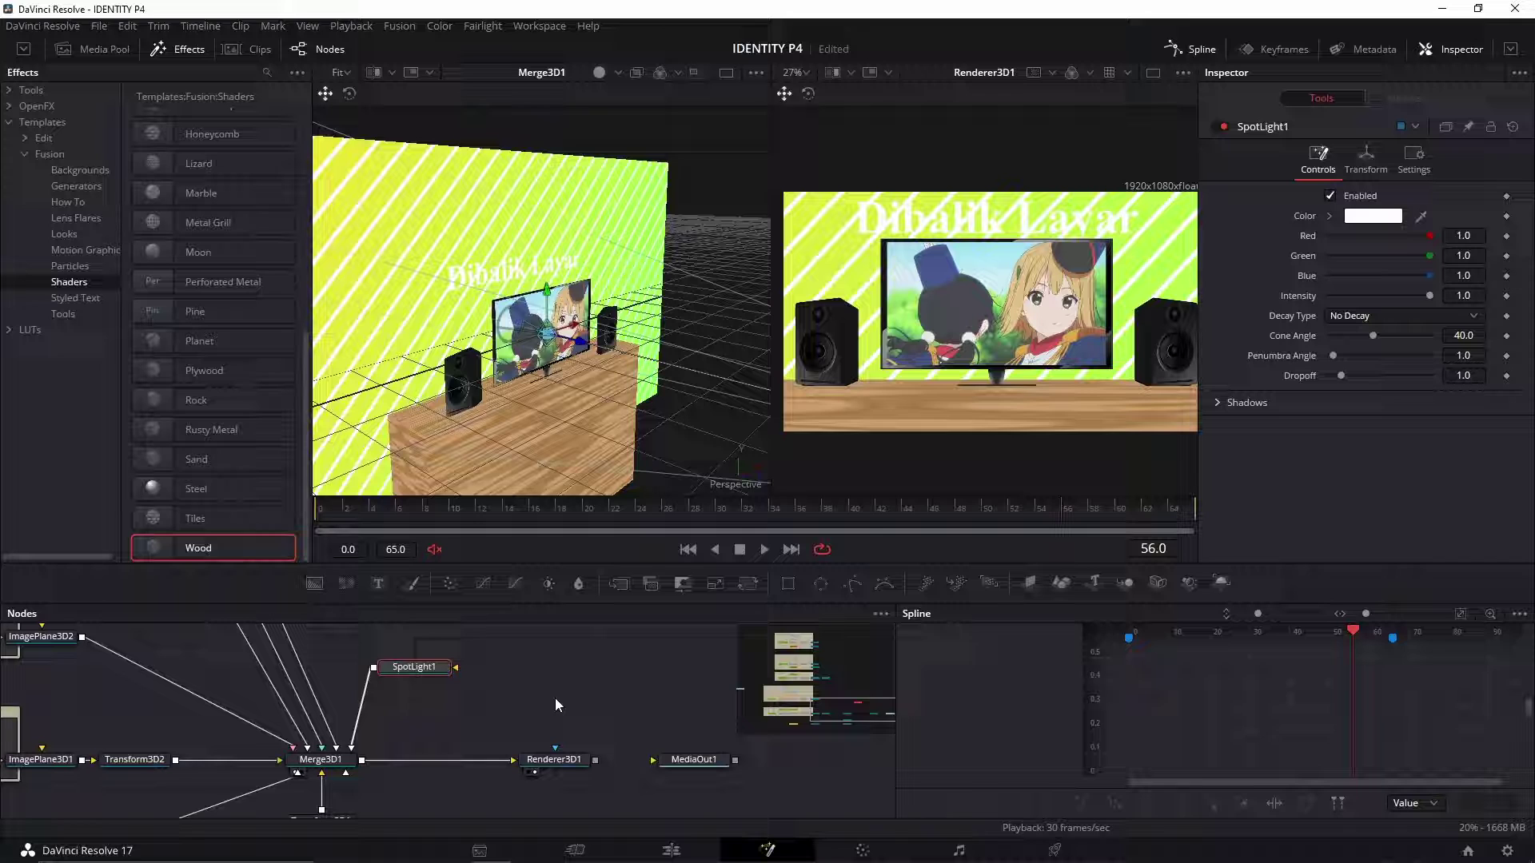
click(573, 764)
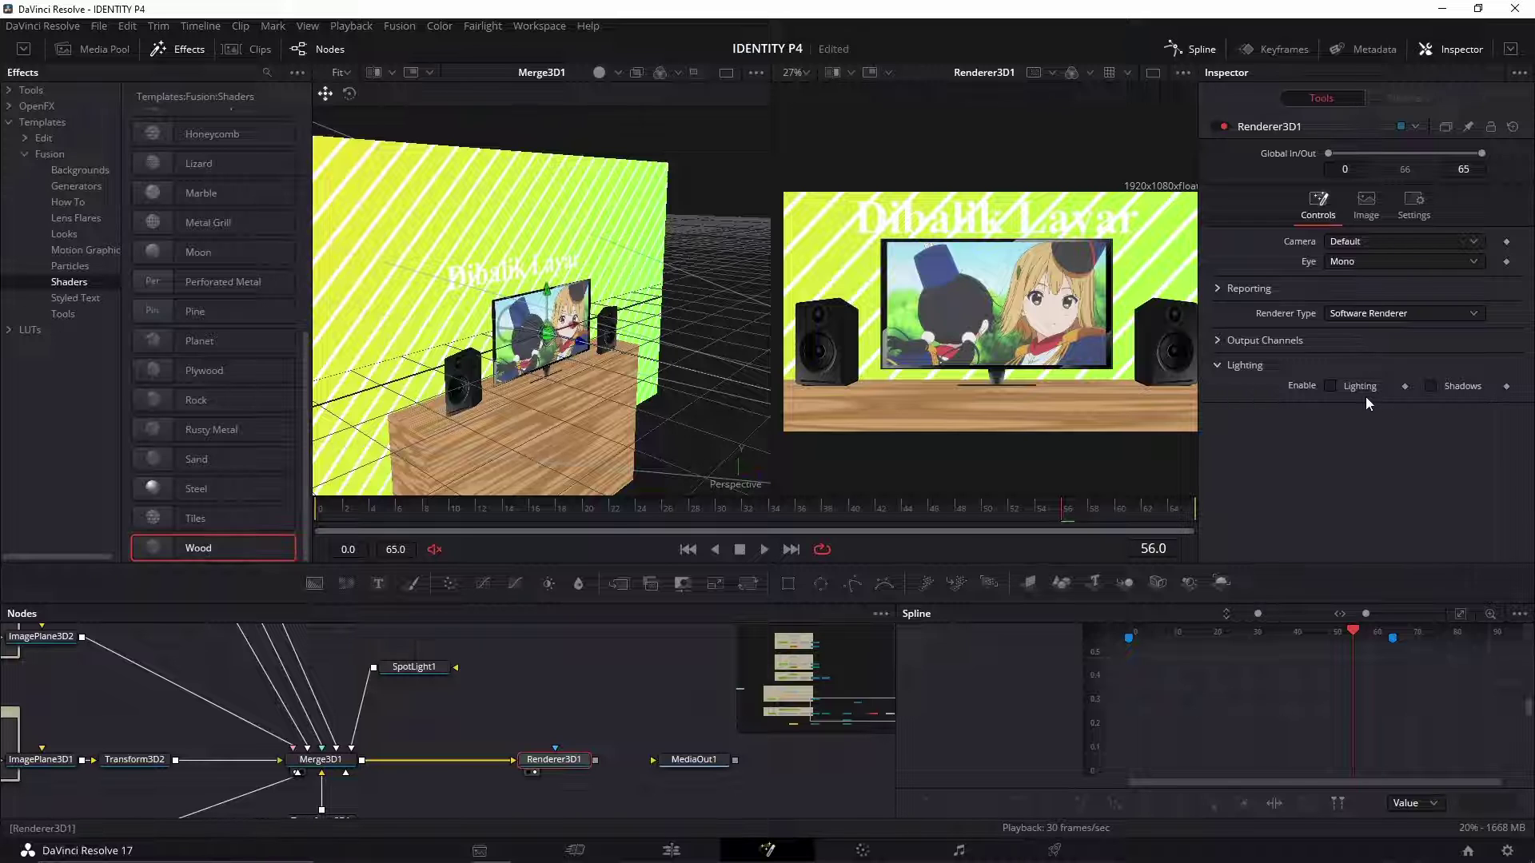
click(1330, 386)
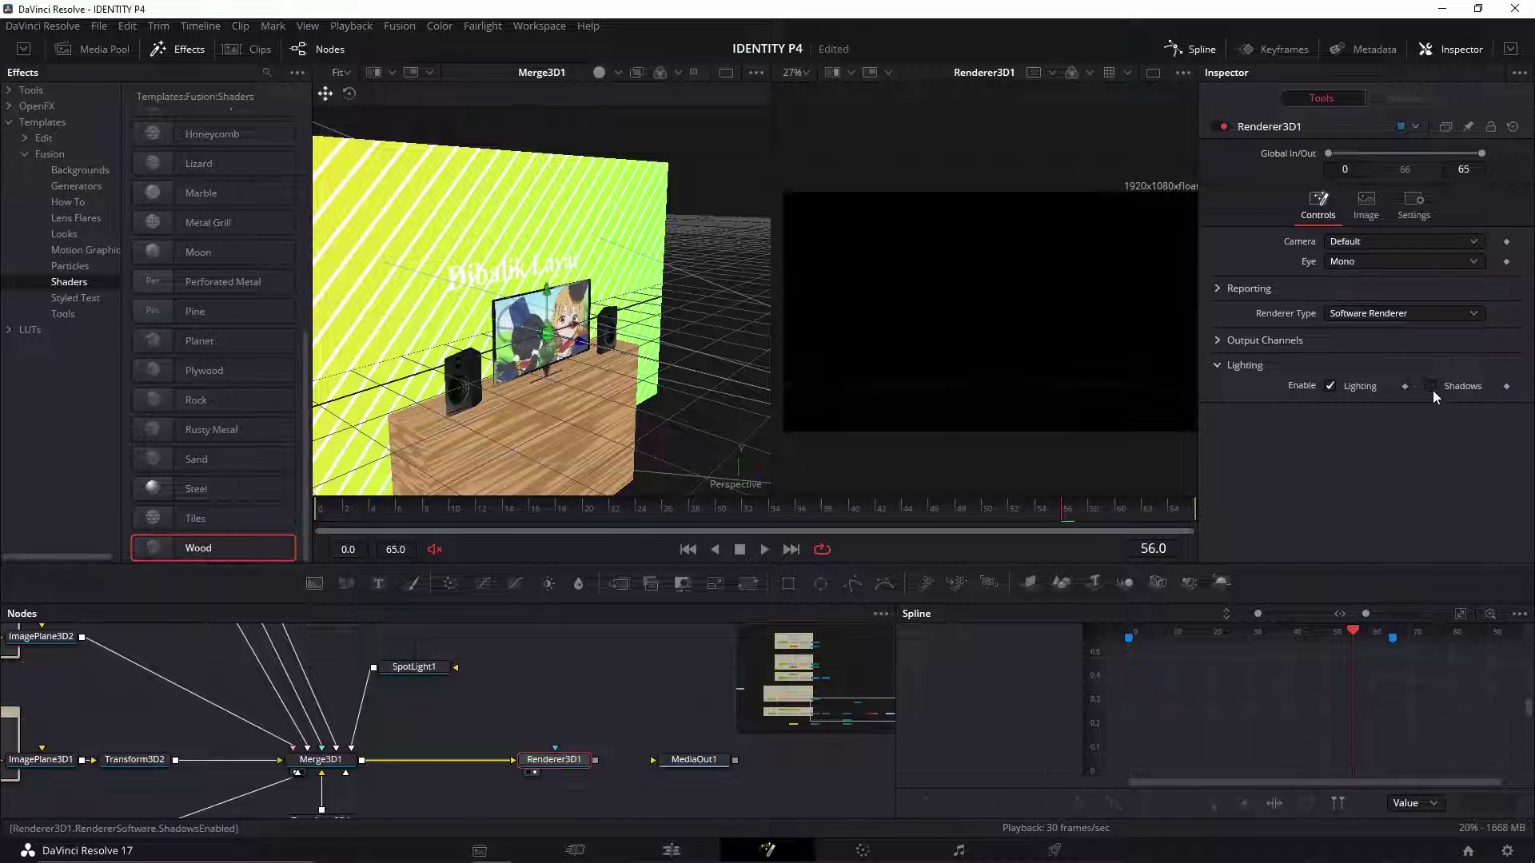
click(1431, 387)
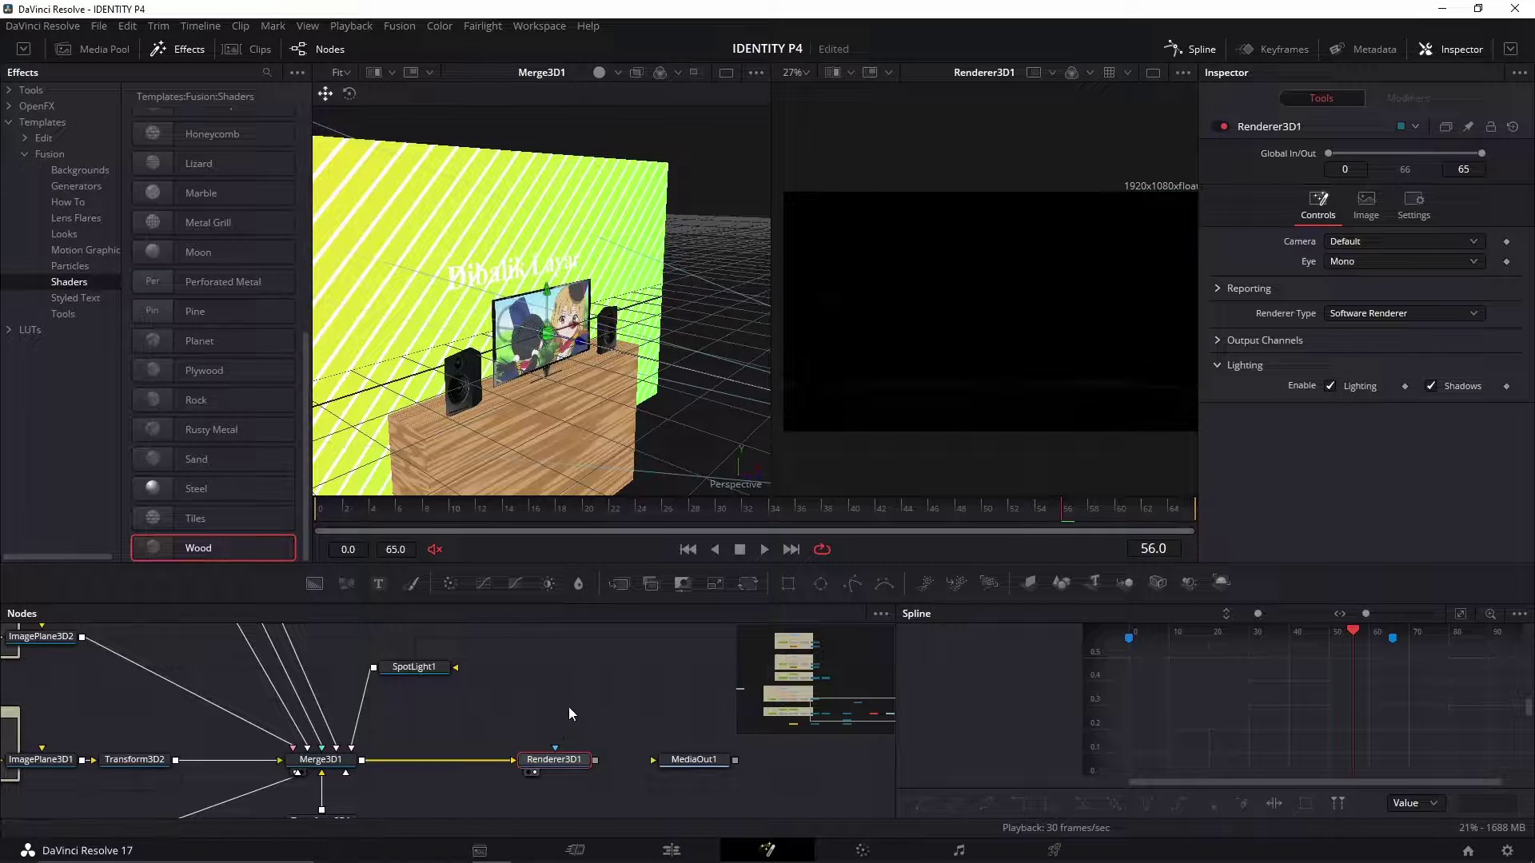
Step: Move SpotLight1 forward along Z to behind the camera so its cone covers the whole scene
click(429, 665)
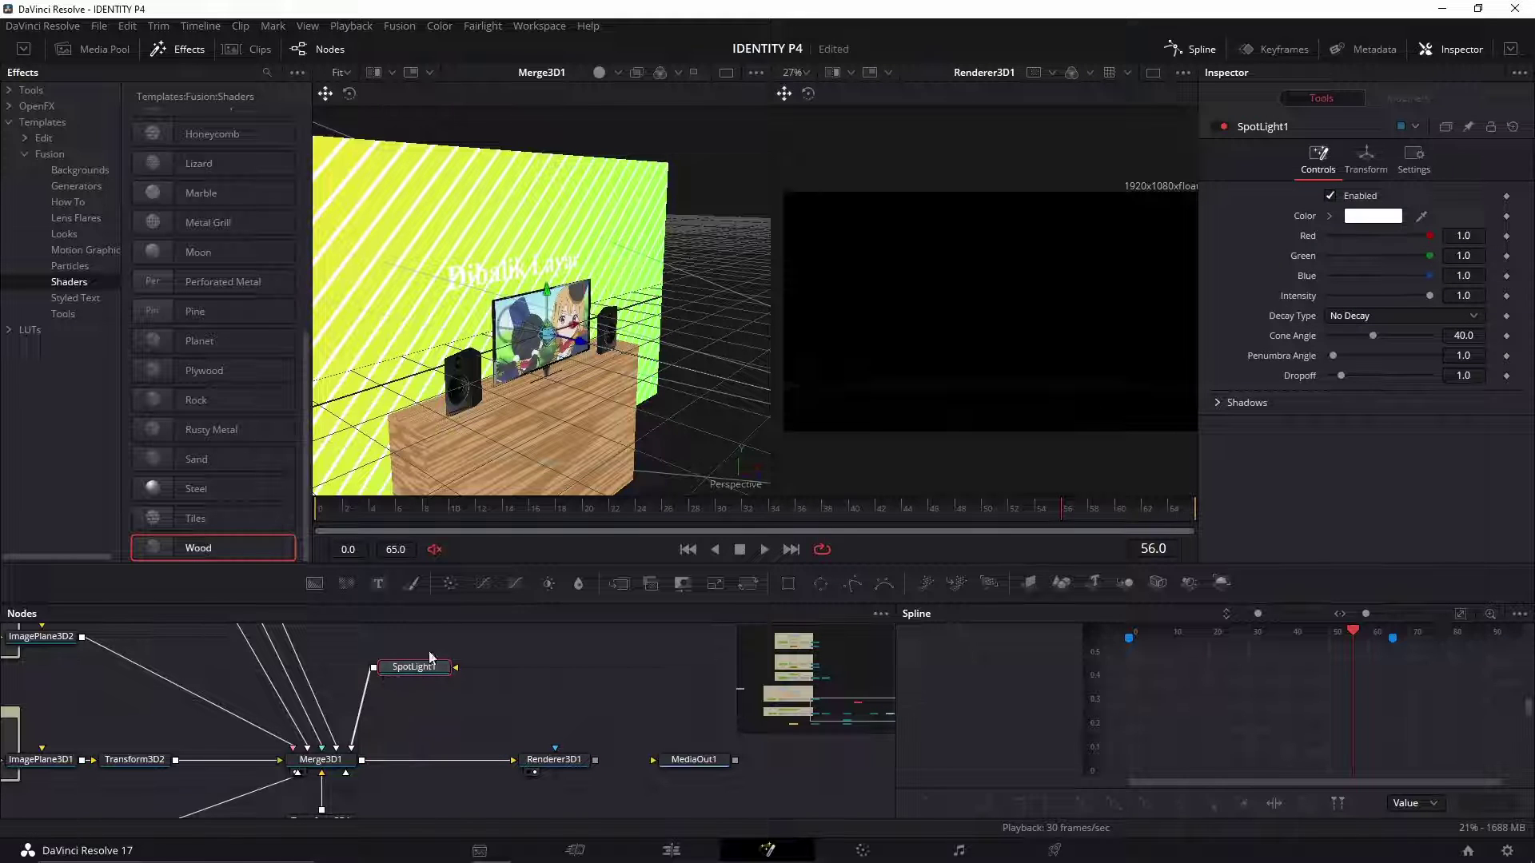
drag(559, 423, 807, 376)
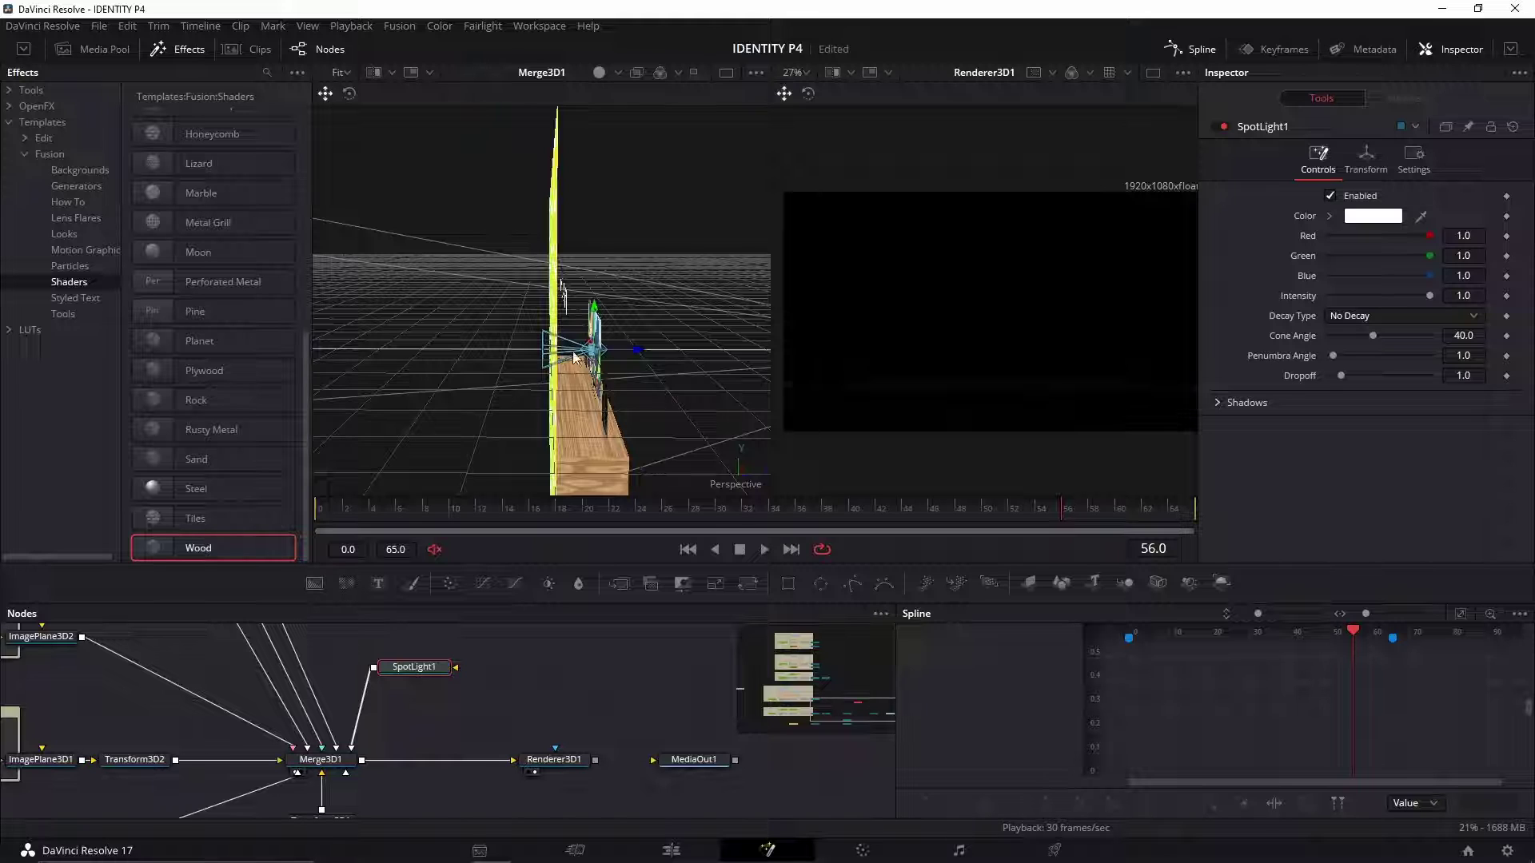
drag(573, 358, 686, 406)
drag(676, 406, 558, 357)
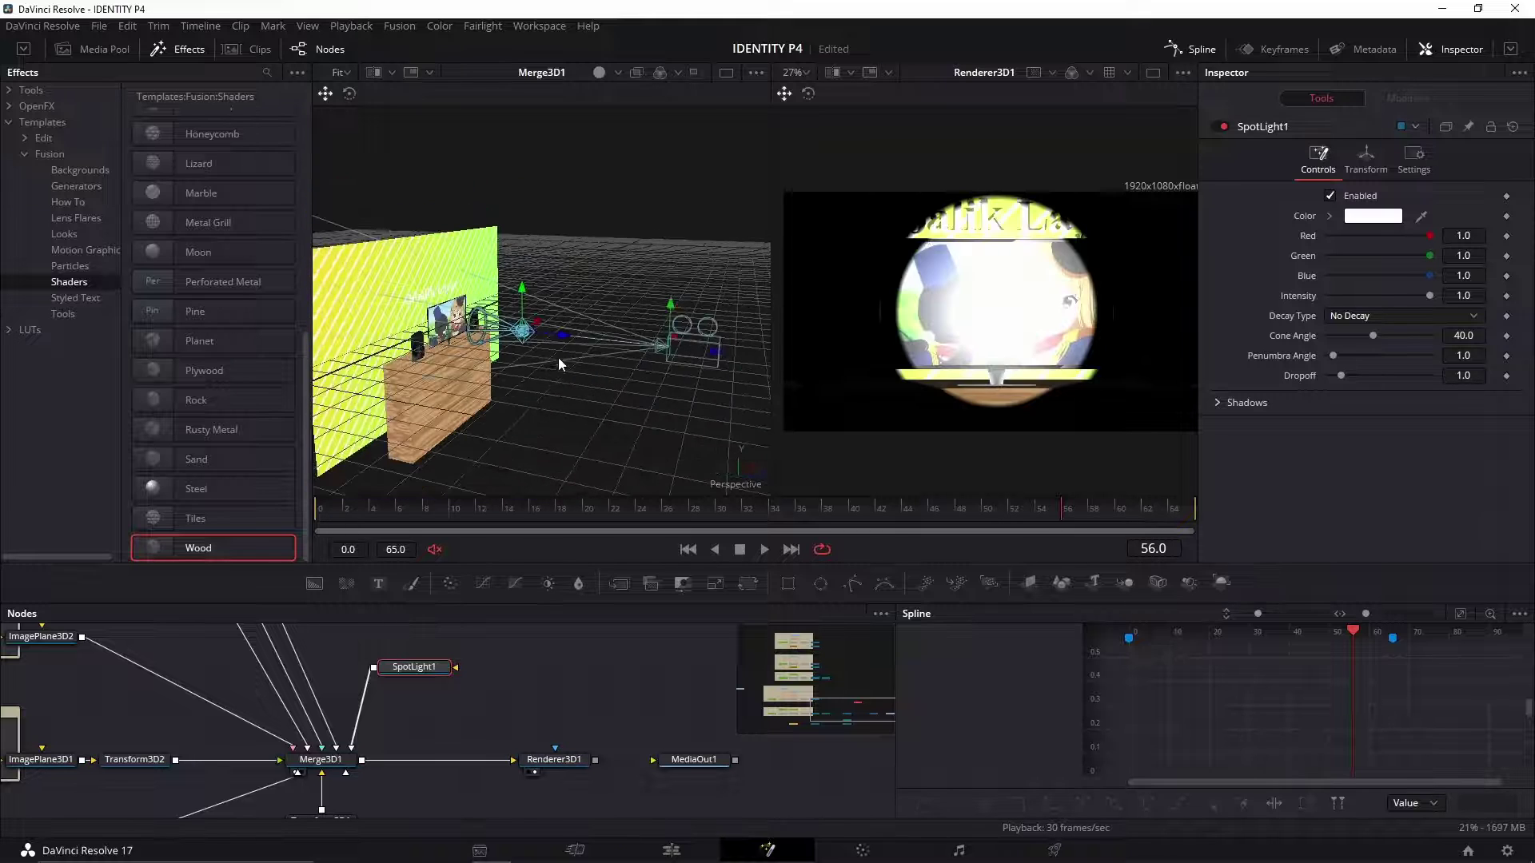
drag(735, 370, 551, 436)
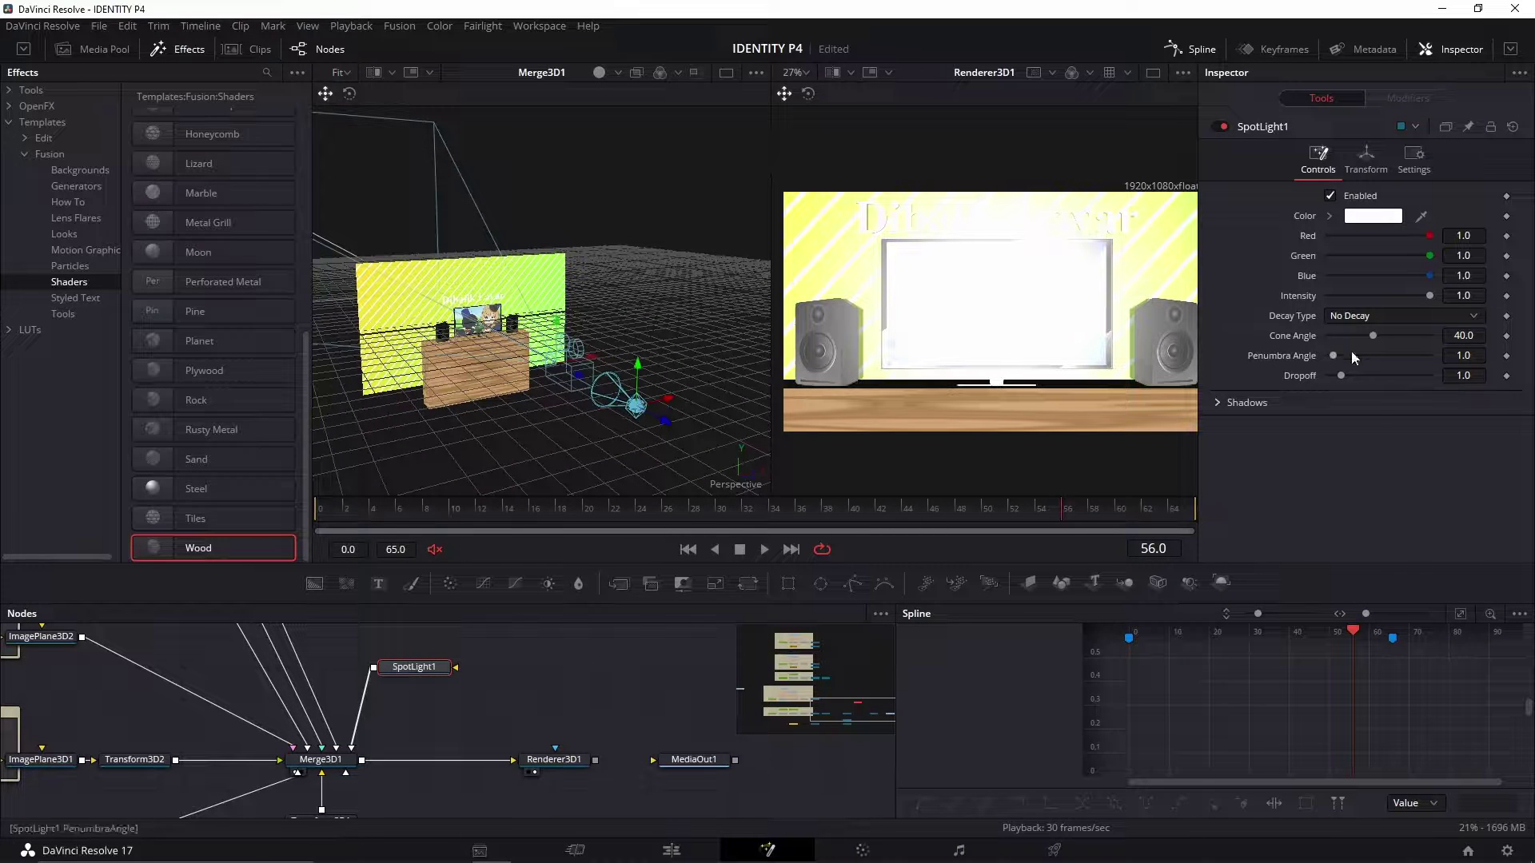
Step: Reduce SpotLight1's intensity to 0.2
click(1334, 296)
click(1334, 296)
click(1334, 296)
click(1334, 296)
click(1333, 296)
click(1334, 296)
click(1334, 296)
click(1334, 296)
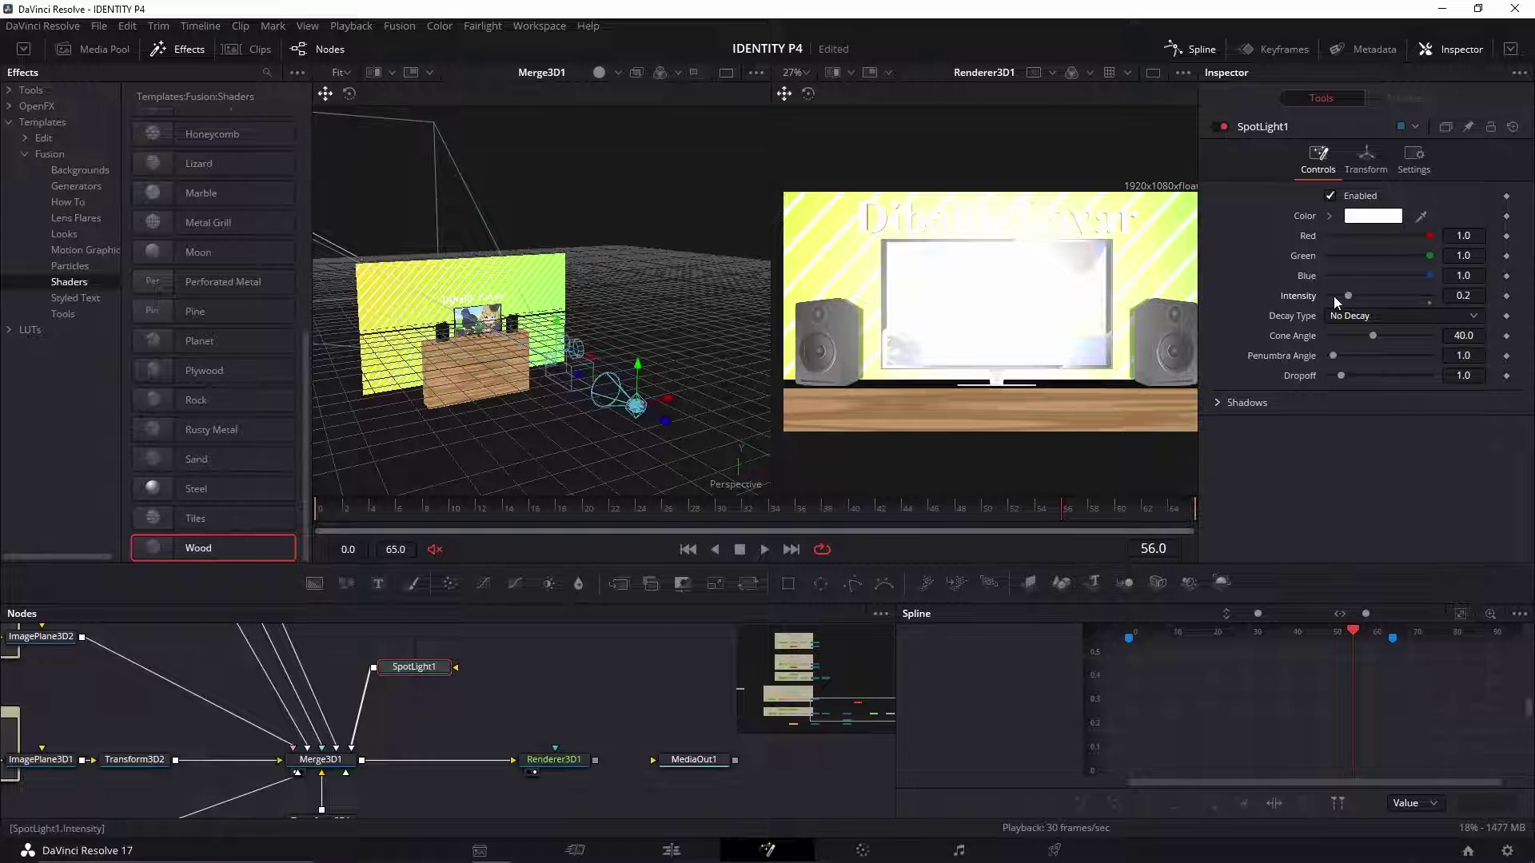
drag(1081, 313, 1041, 326)
drag(1019, 238, 1039, 244)
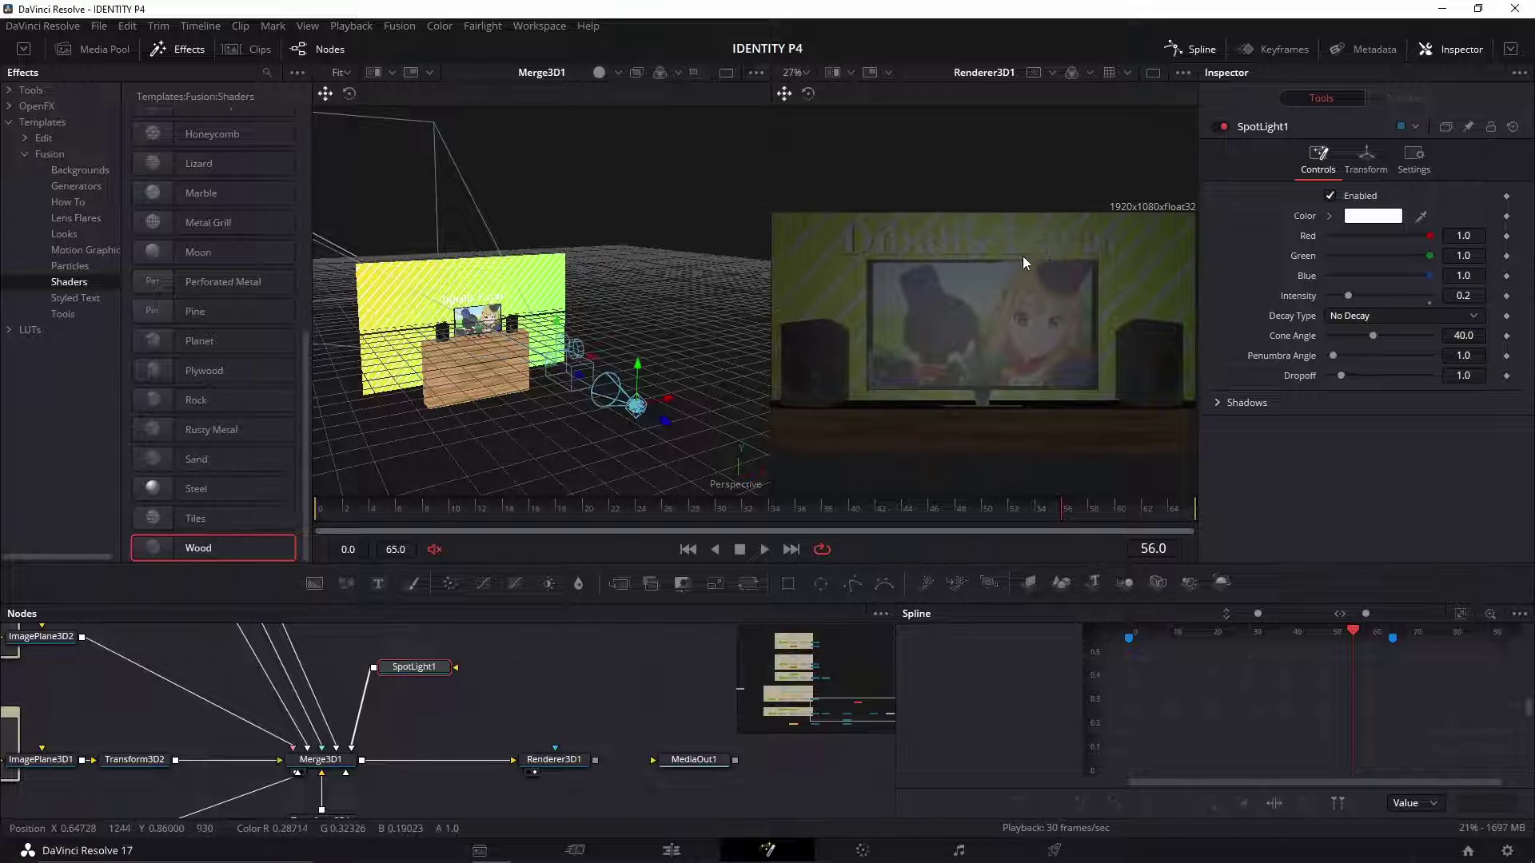
Step: Add an Ambient Light node below SpotLight1, connect it to Merge3D1 and select it
drag(487, 694, 526, 690)
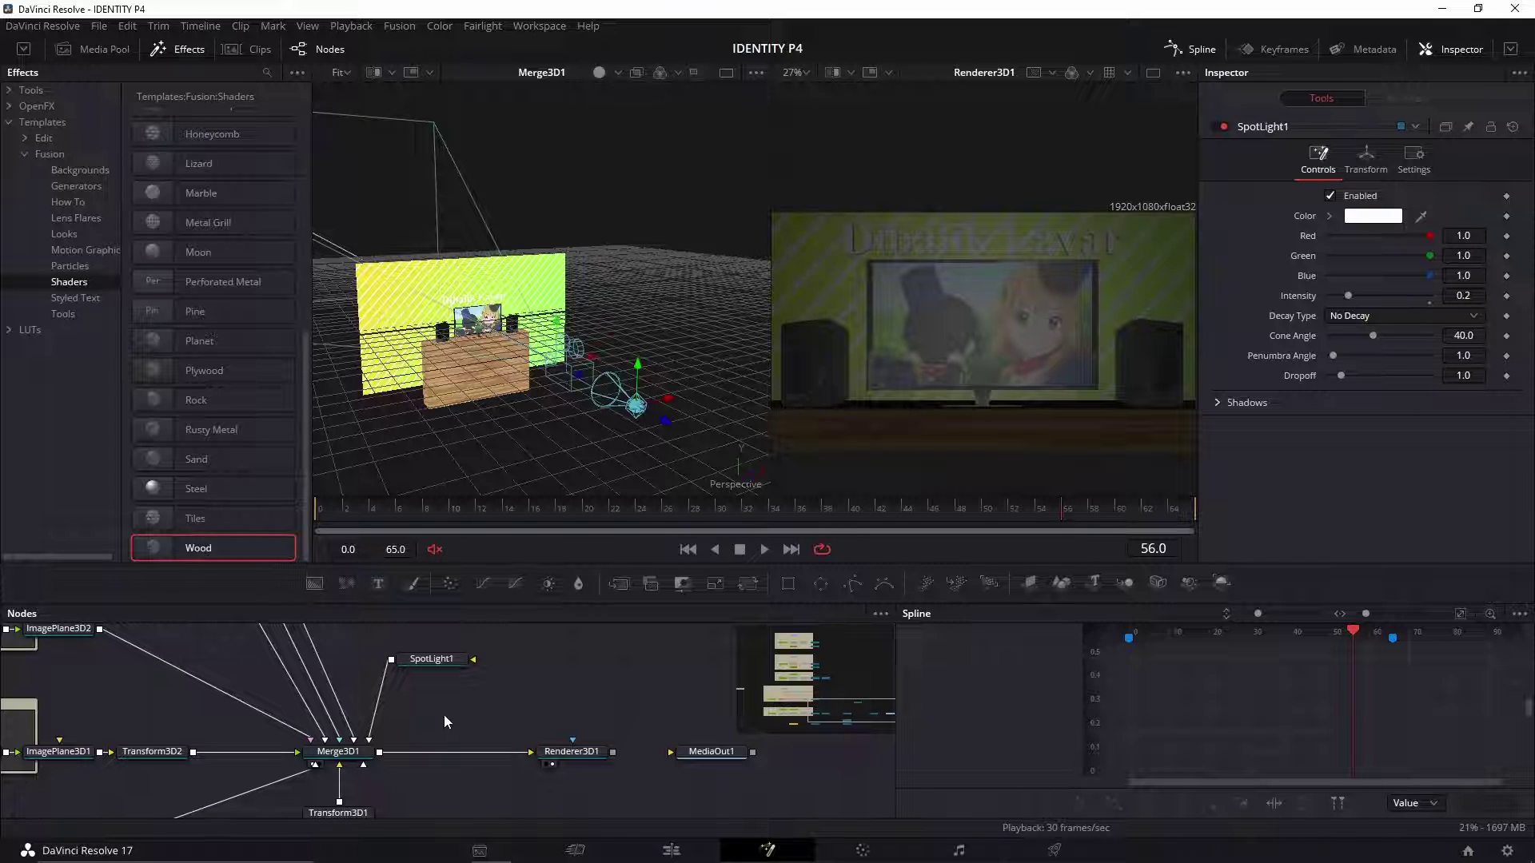
key(shift+space)
text(ambi)
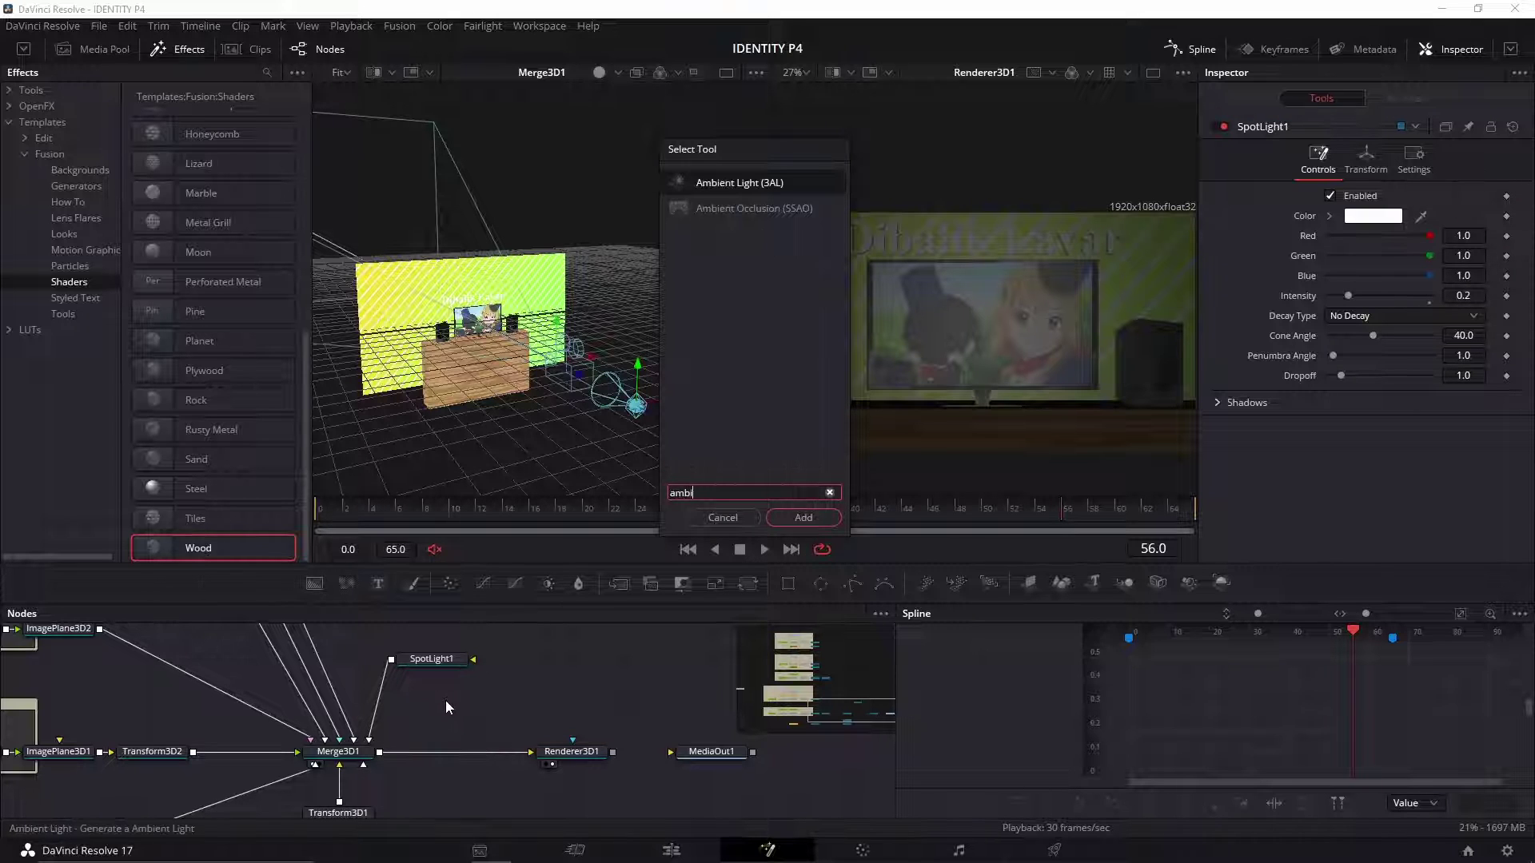
click(816, 518)
mouse_move(465, 715)
mouse_down()
mouse_move(432, 717)
mouse_move(451, 703)
mouse_up()
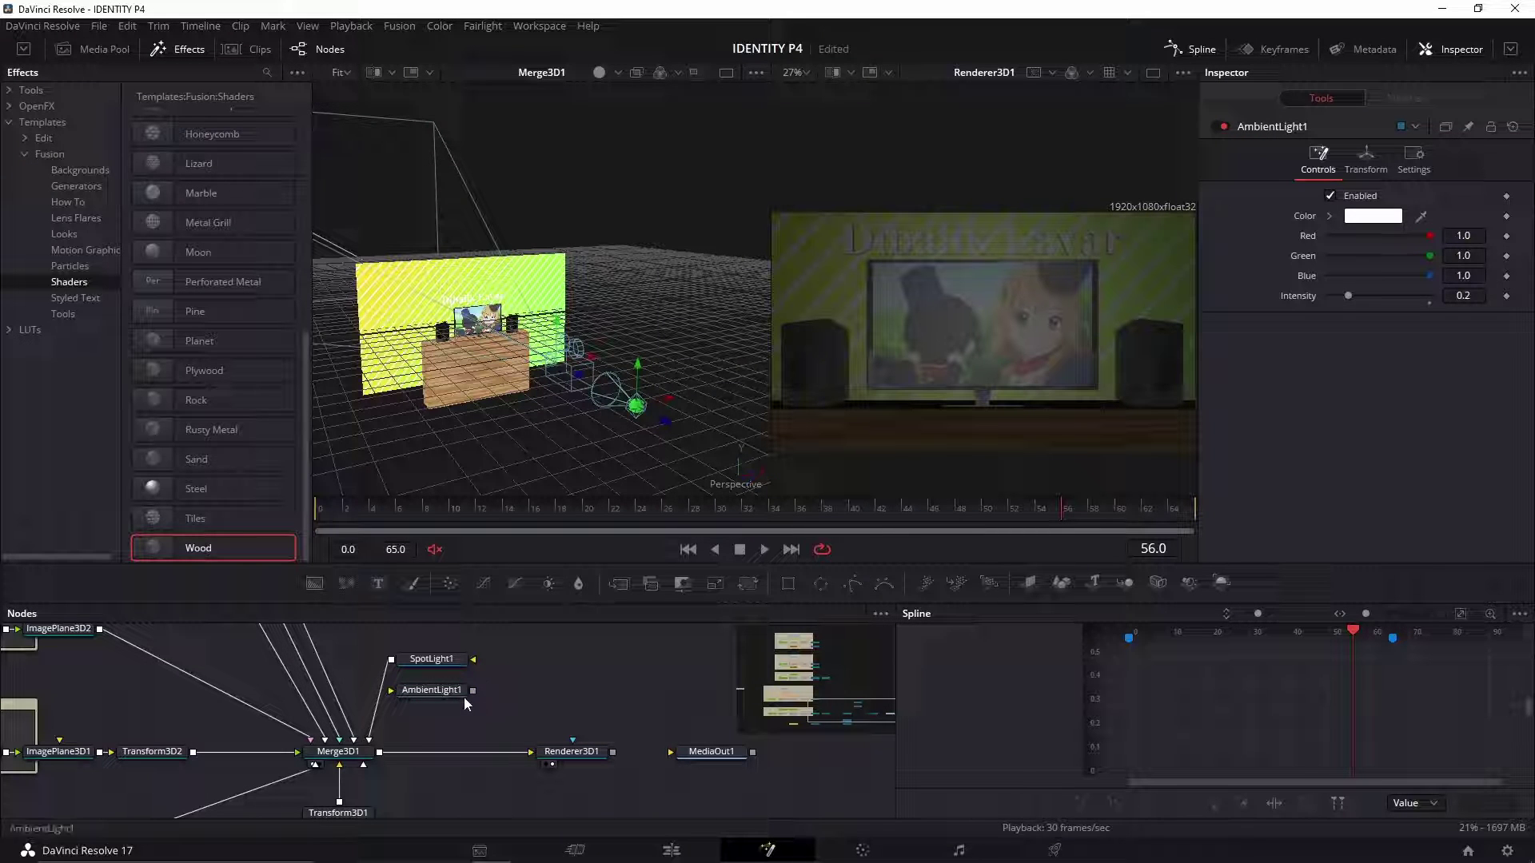
scroll(569, 350, up, 3)
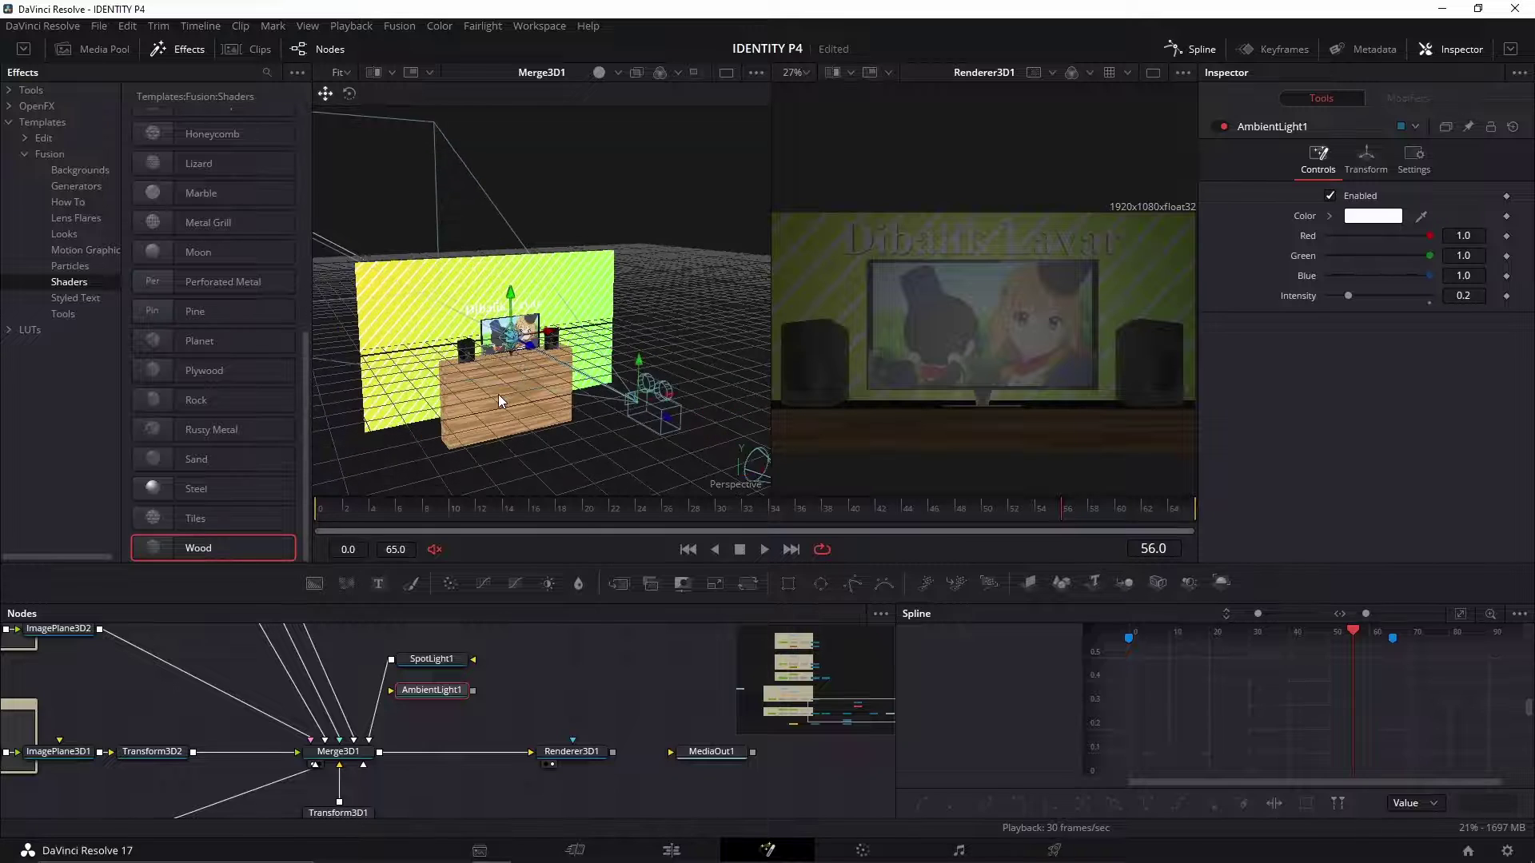
scroll(497, 395, up, 2)
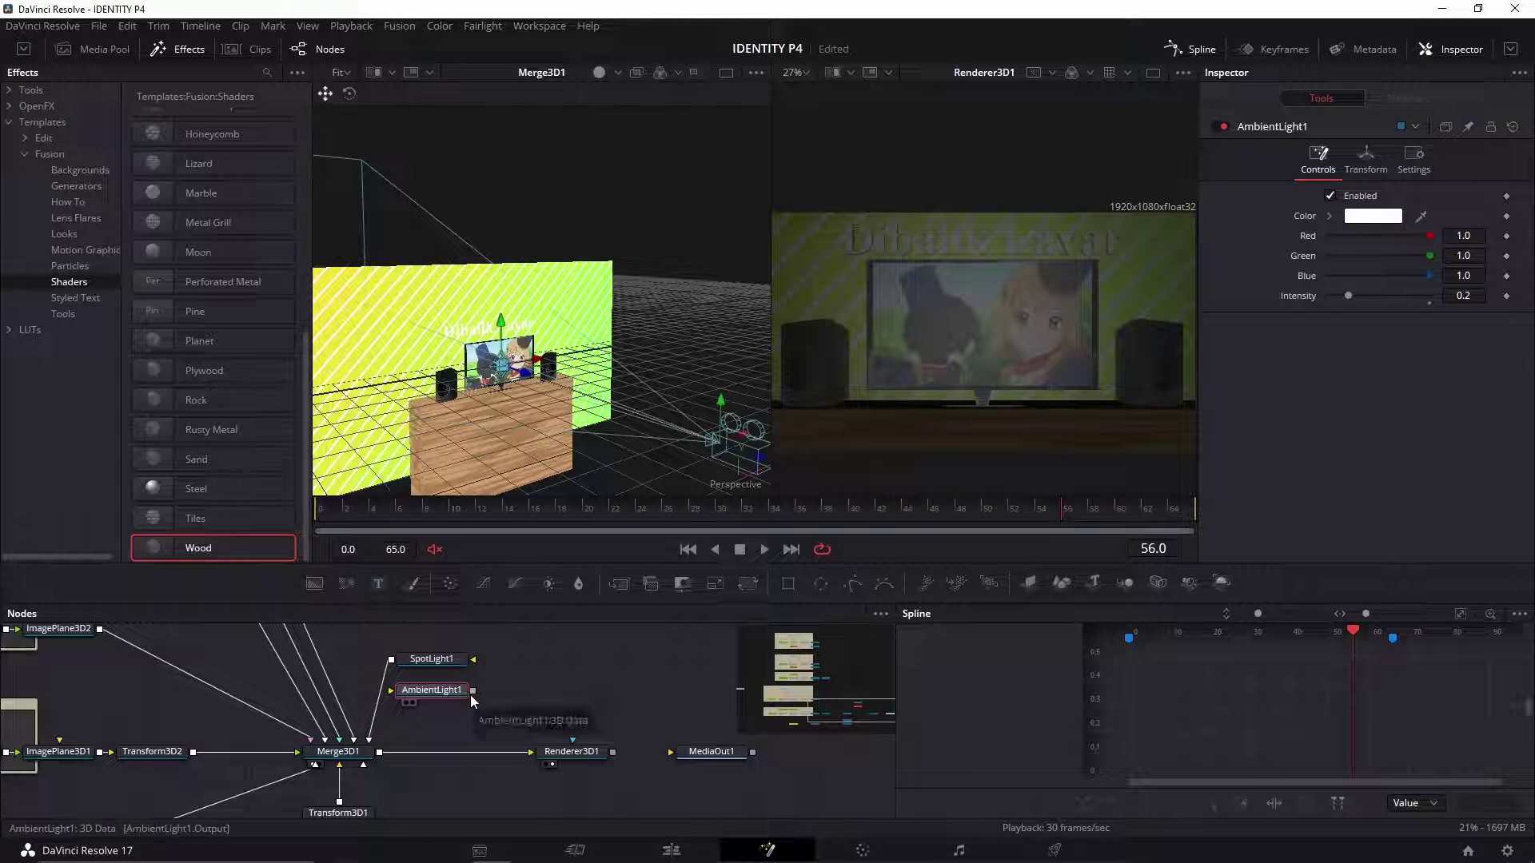
drag(472, 691, 349, 759)
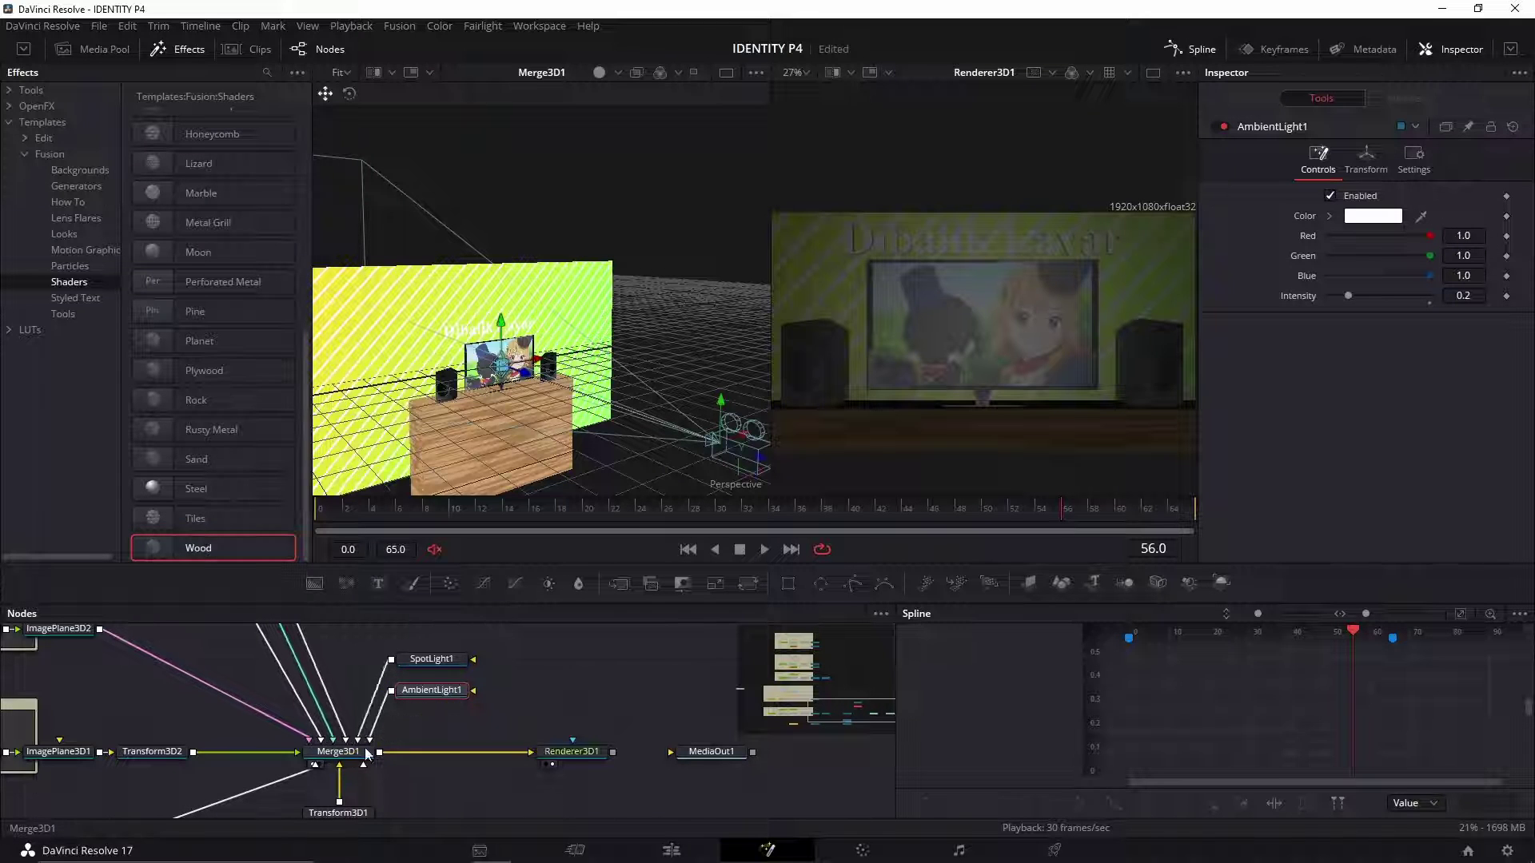
click(440, 691)
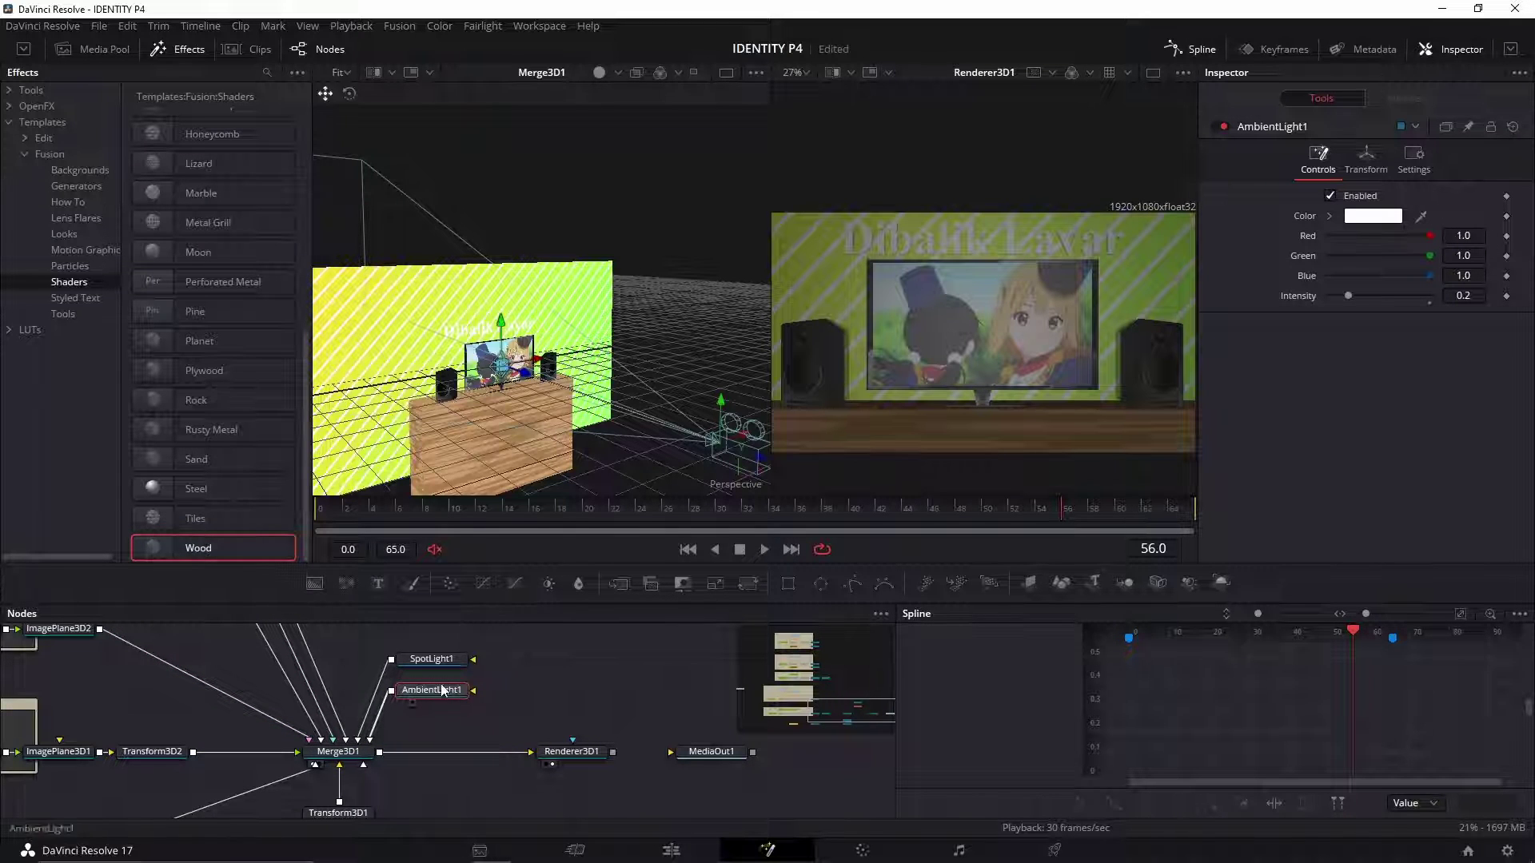
drag(590, 395, 619, 372)
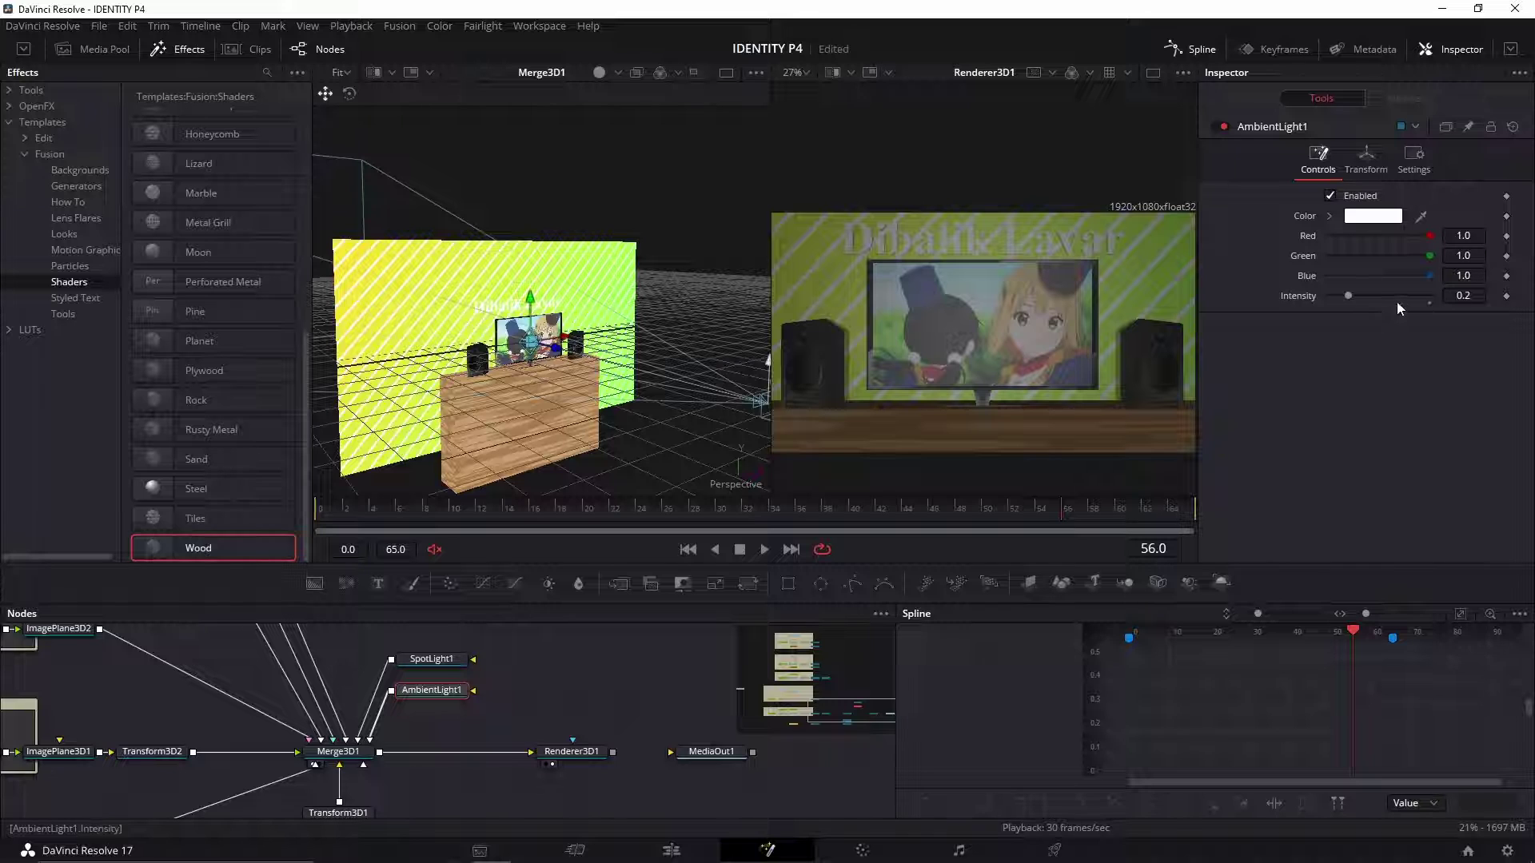
Step: Raise AmbientLight1's intensity to 0.7 and check the brightness and shadows in the rendered view
scroll(1404, 296, up, 3)
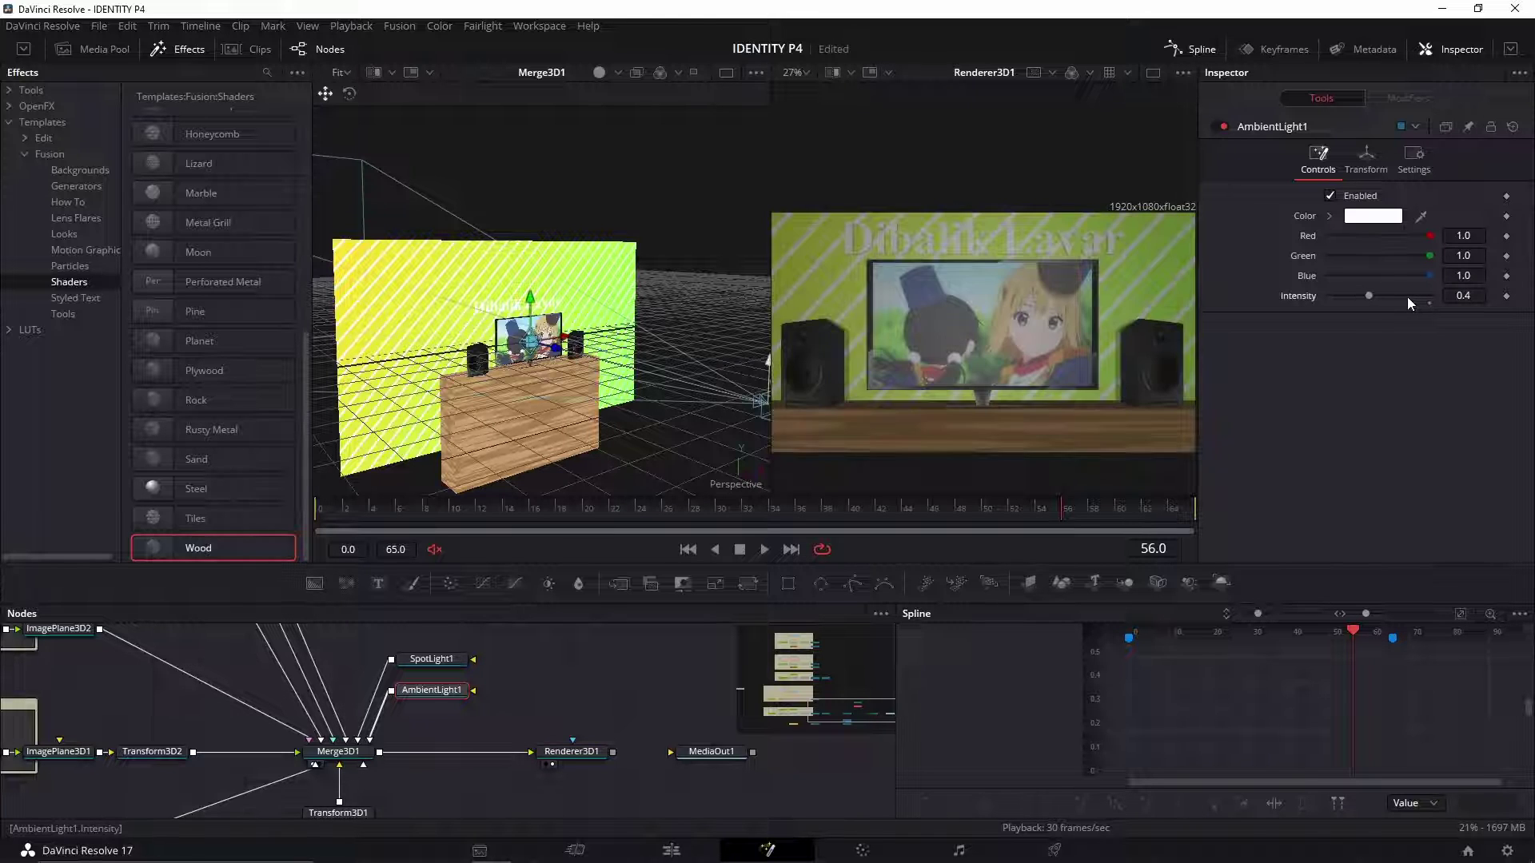
scroll(1414, 298, up, 1)
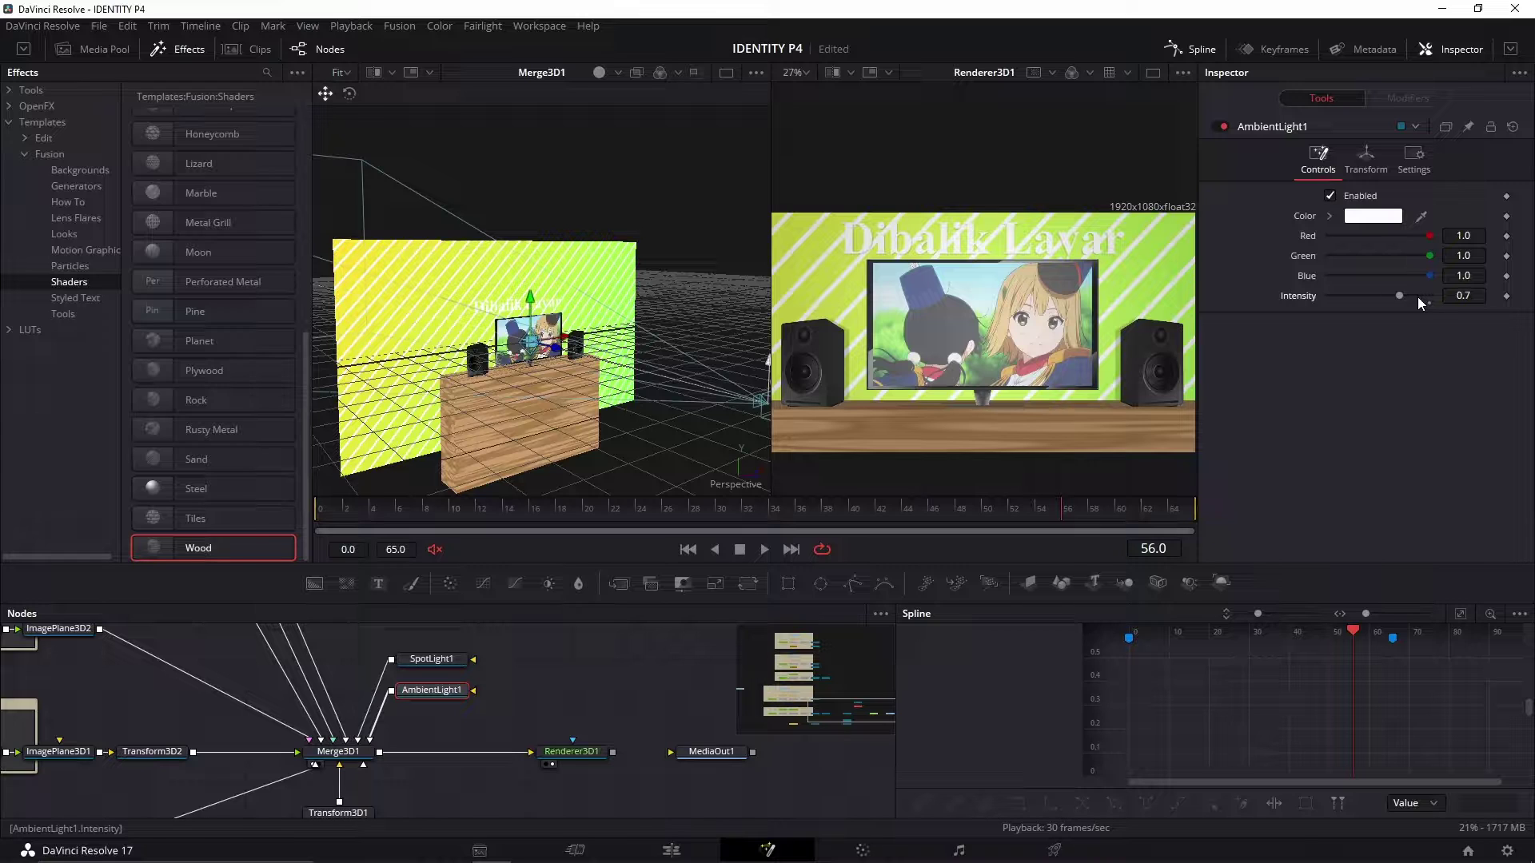
scroll(1418, 296, up, 1)
drag(957, 332, 987, 300)
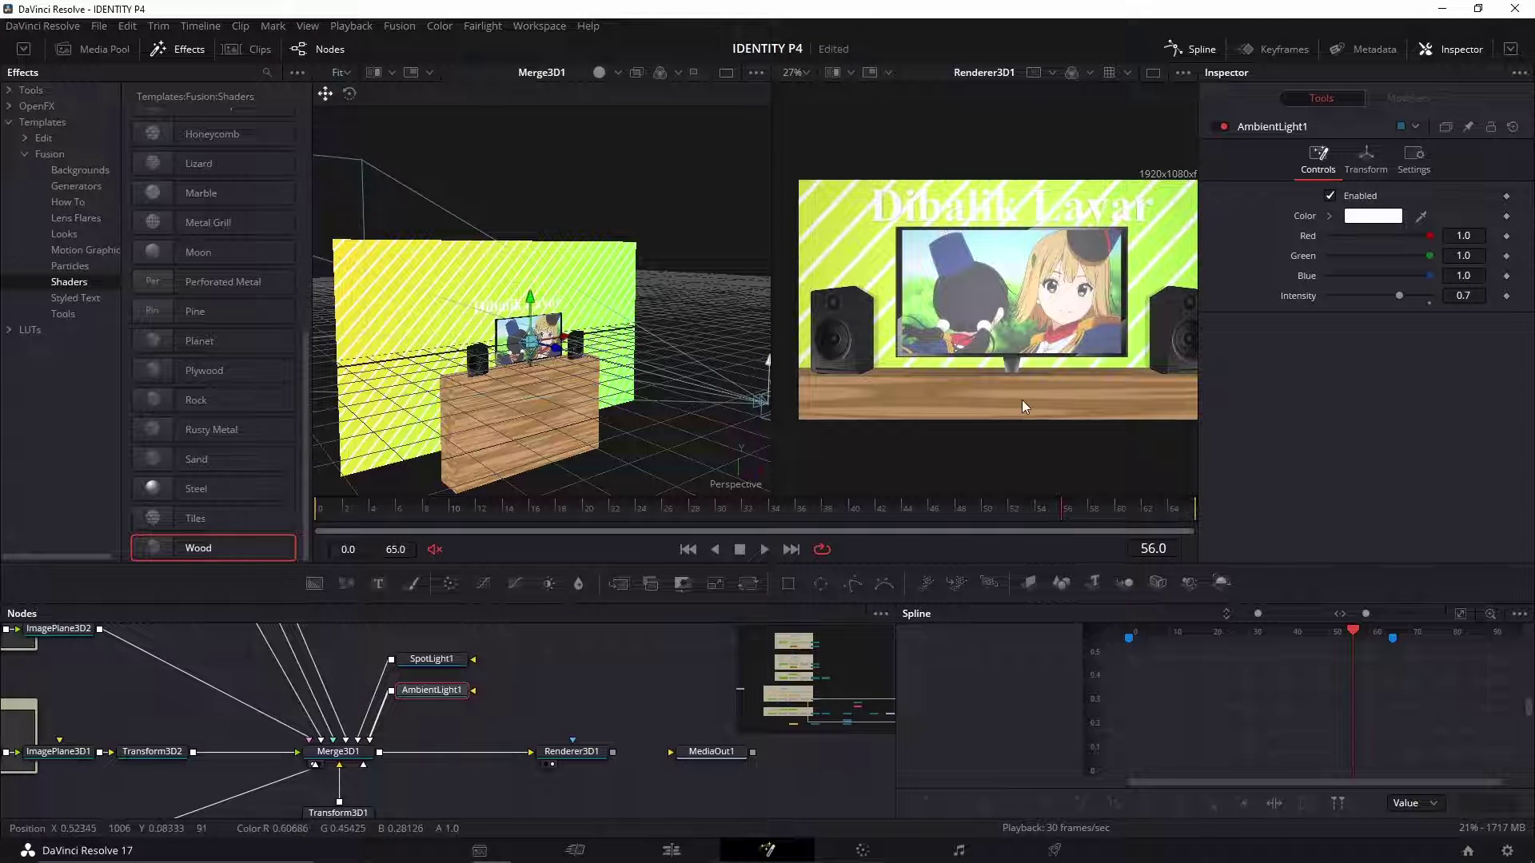
scroll(862, 323, up, 2)
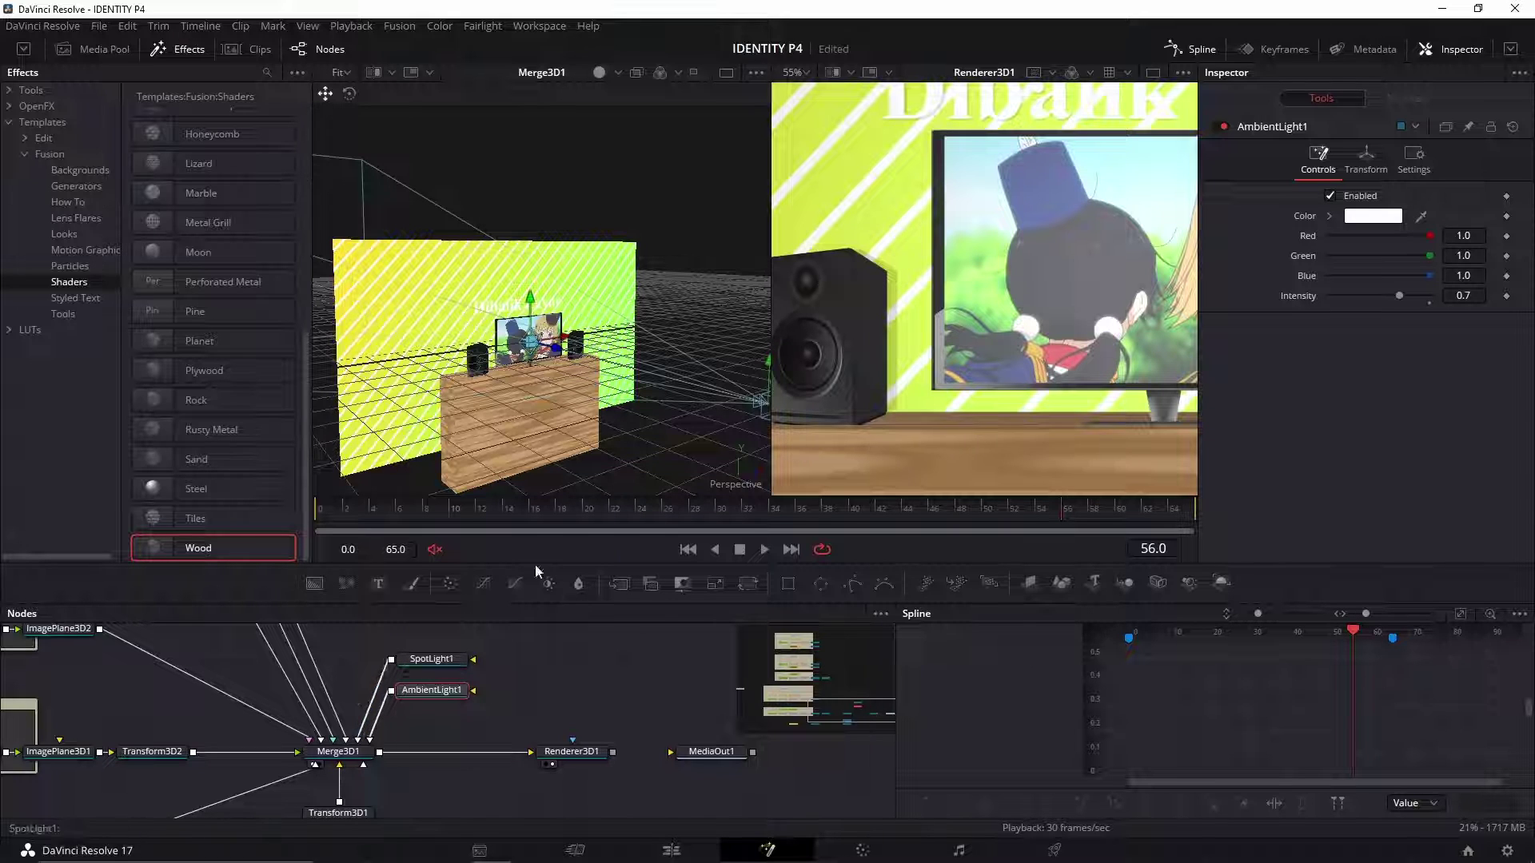
drag(947, 353, 955, 386)
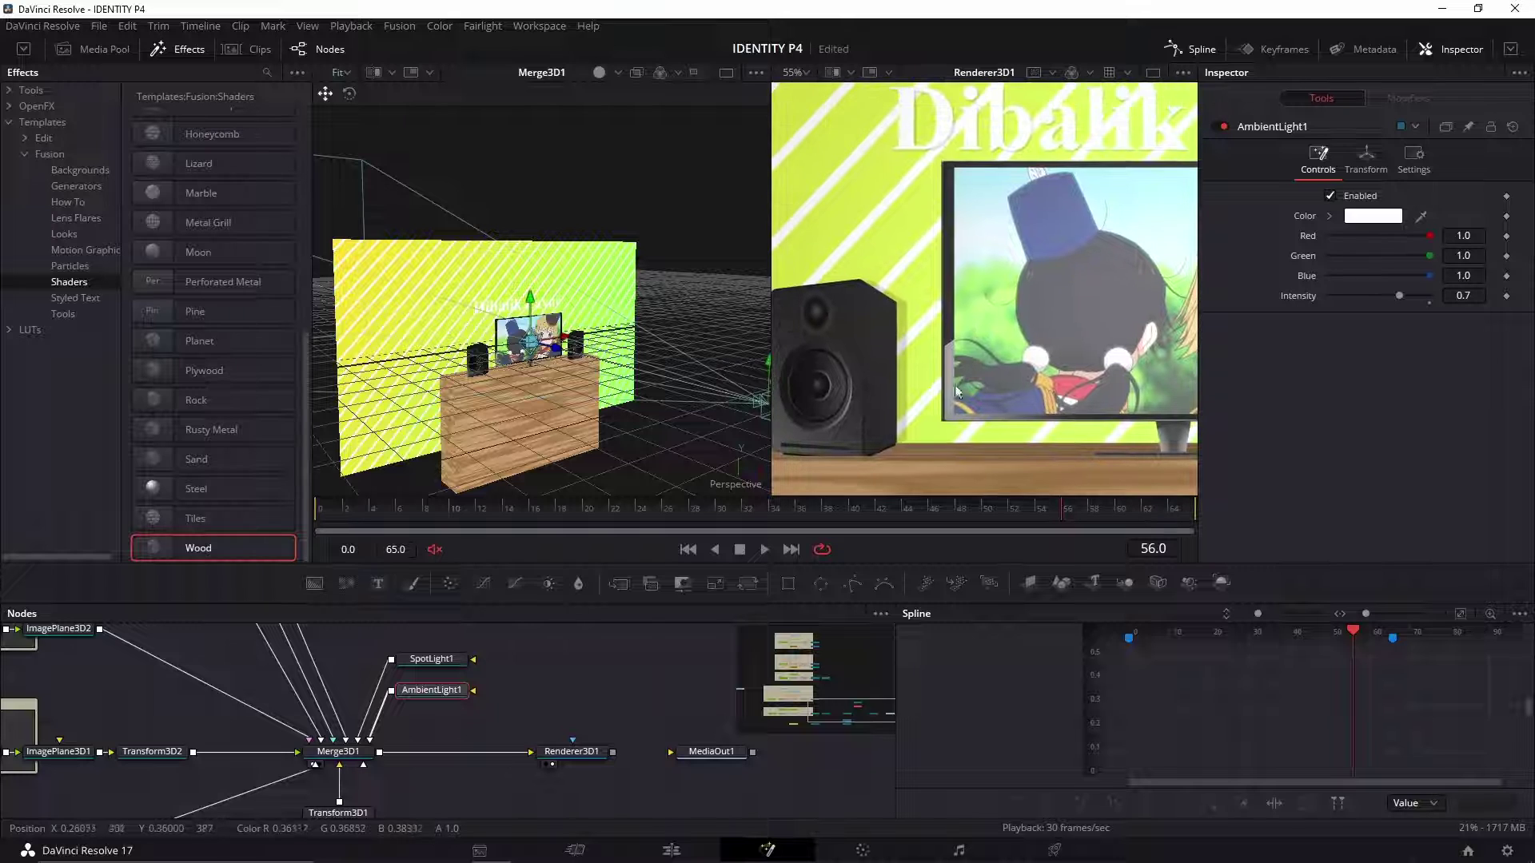
scroll(940, 381, down, 2)
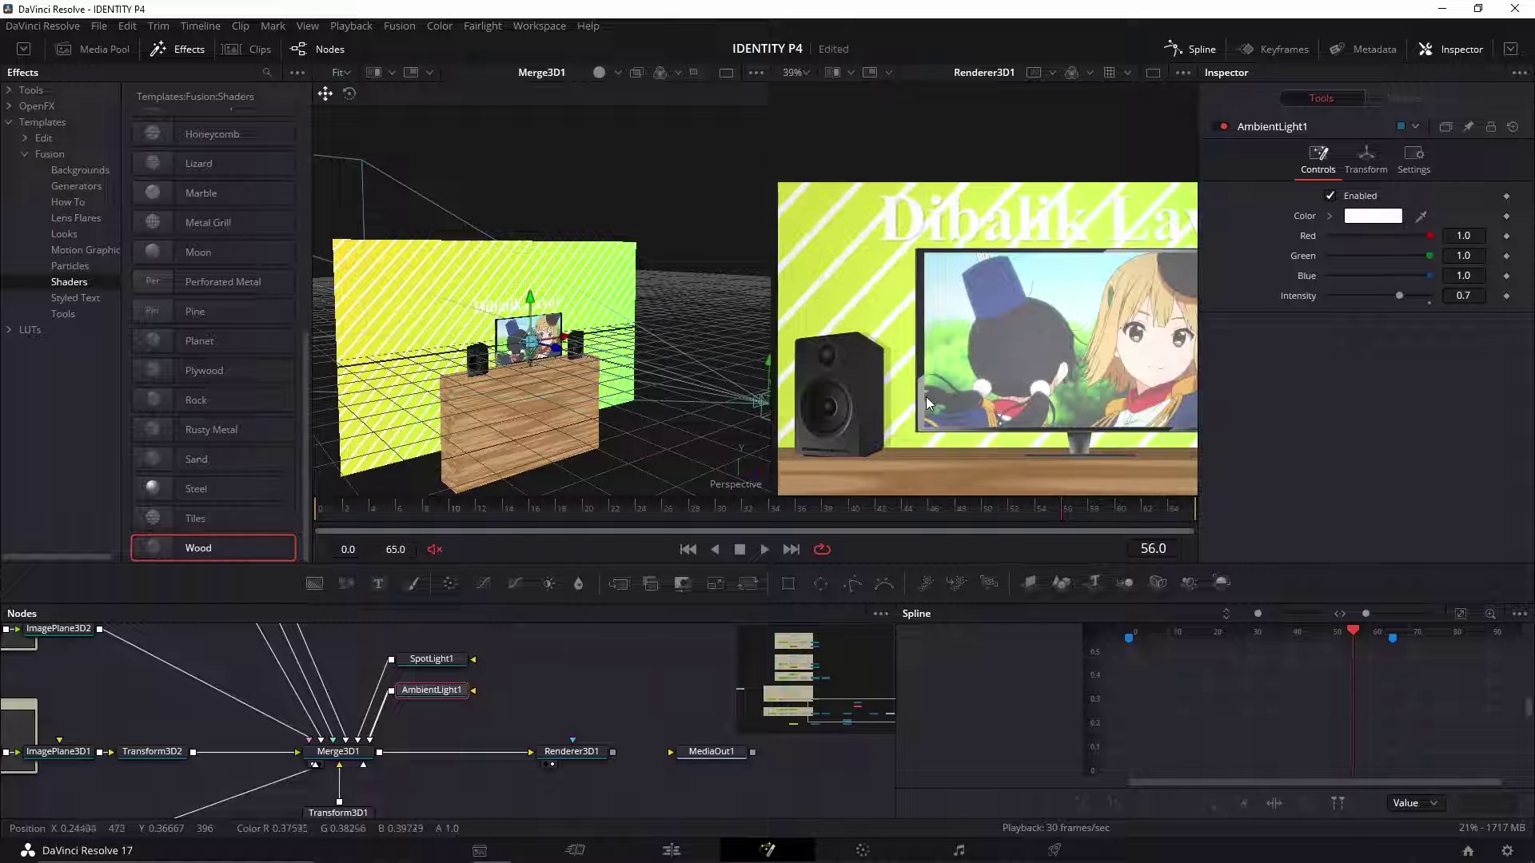
Step: Set SpotLight1's Shadow Map Size to 8192 and check the shadow edges around the speaker and TV
click(426, 668)
drag(480, 400, 767, 404)
drag(304, 331, 585, 385)
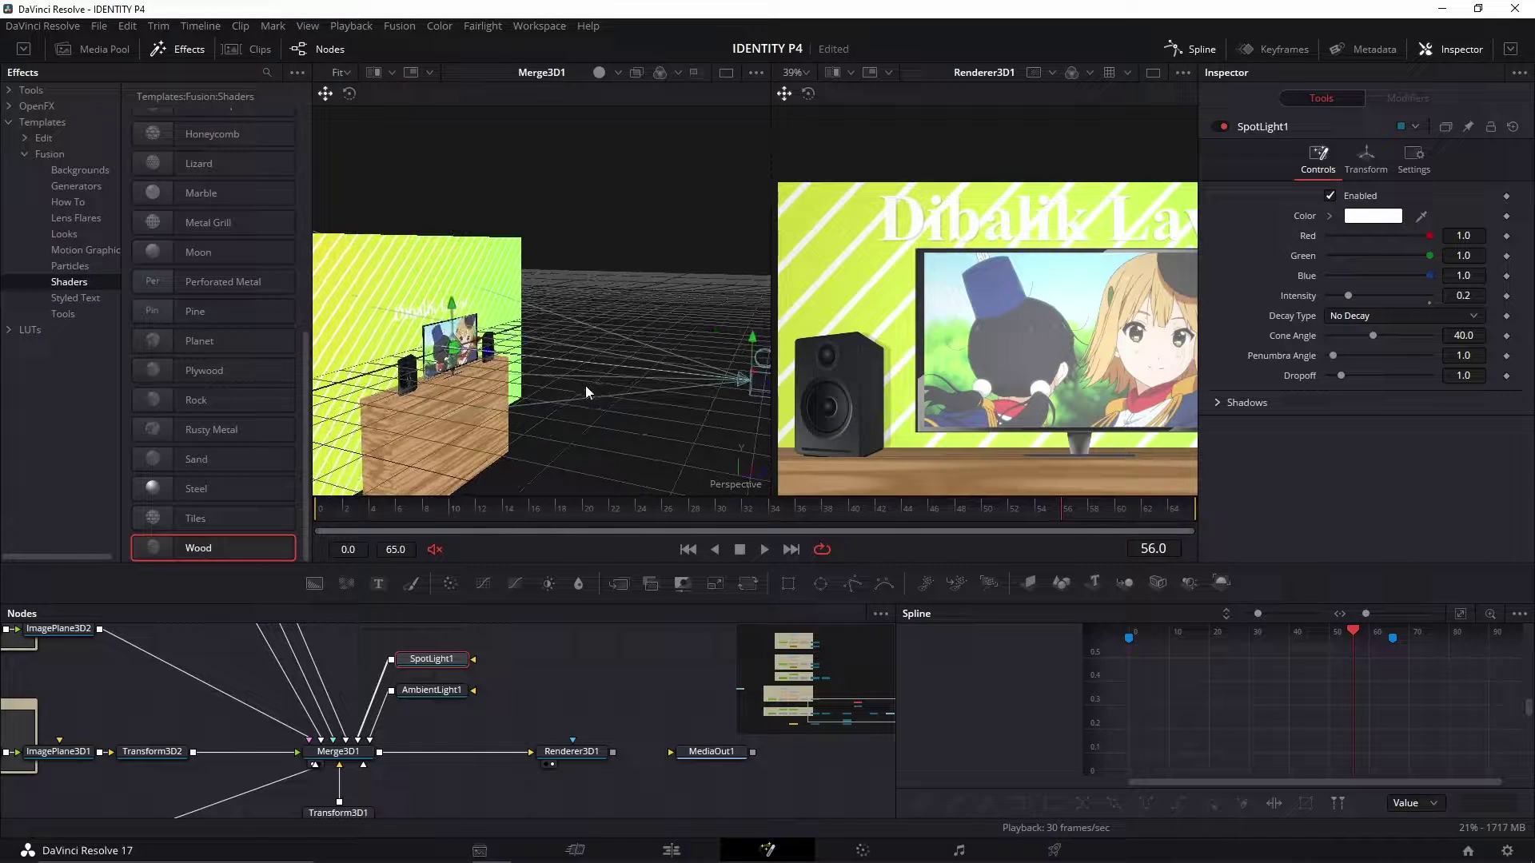
drag(1152, 423, 965, 406)
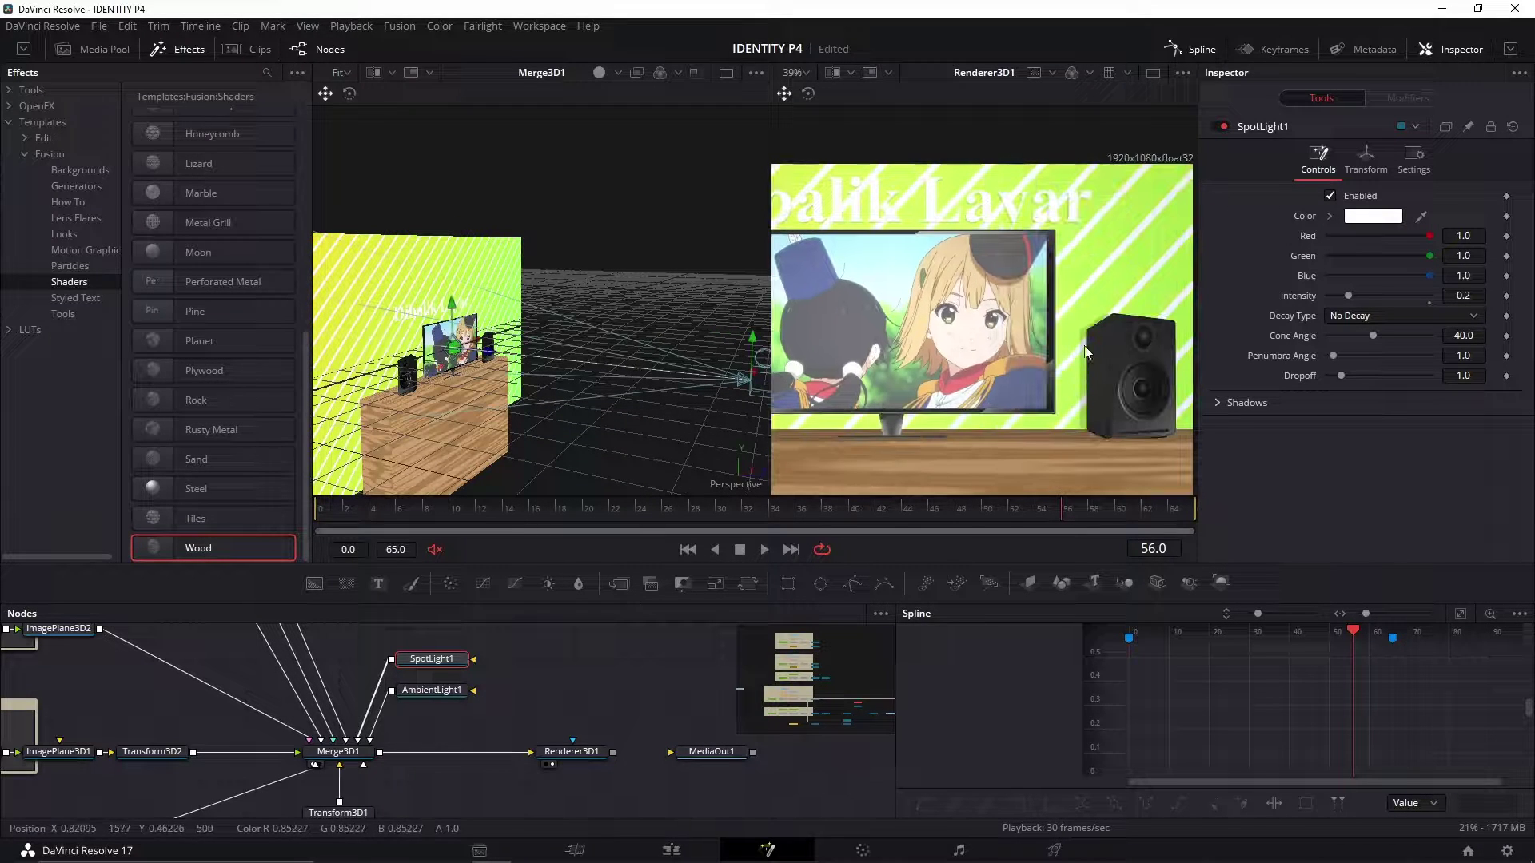
drag(849, 395, 1030, 392)
scroll(859, 347, up, 3)
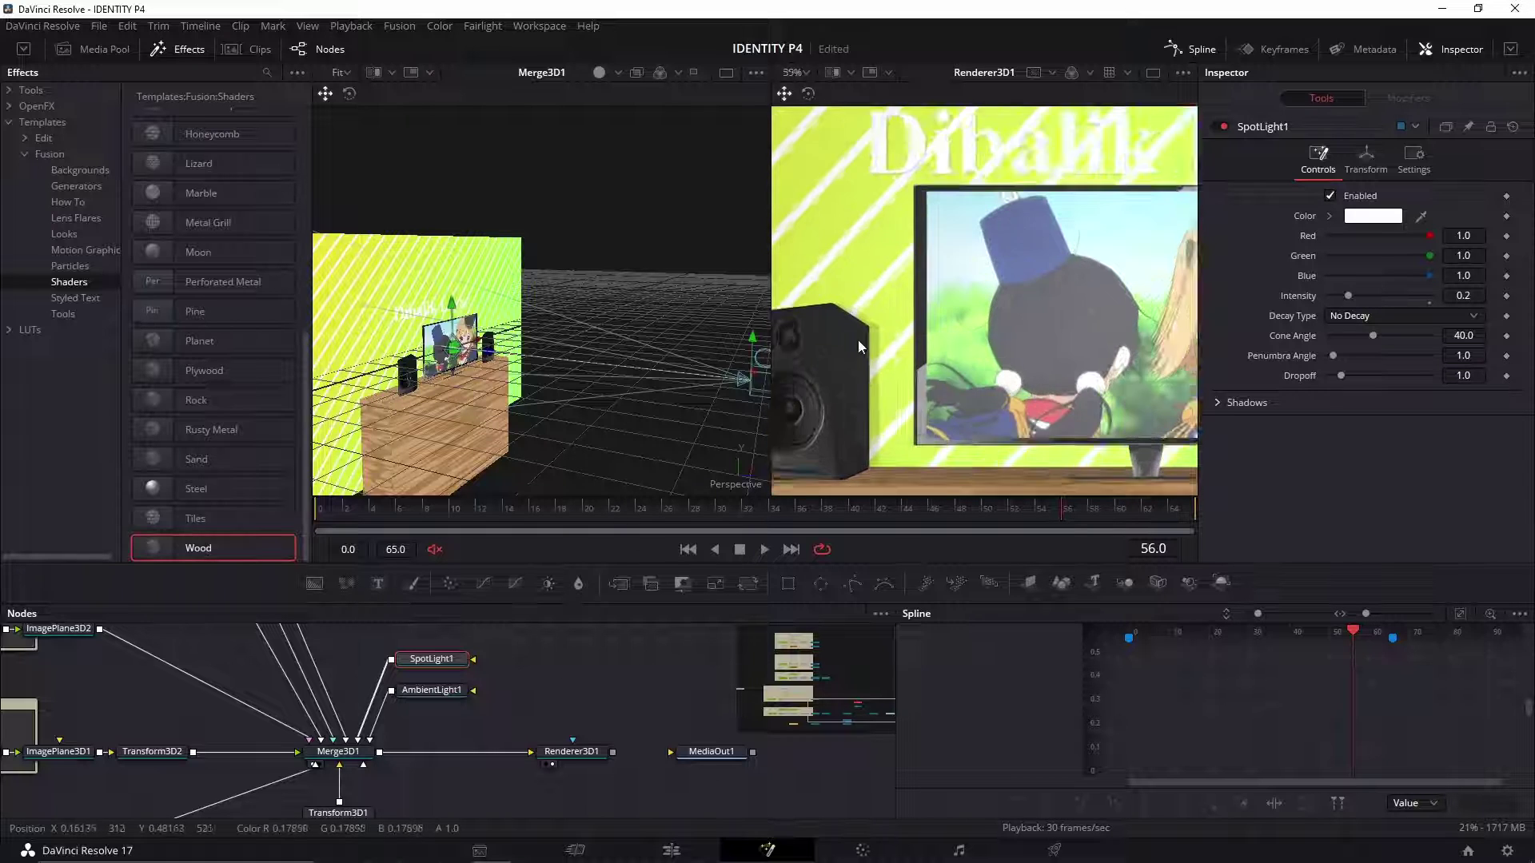
scroll(859, 343, up, 2)
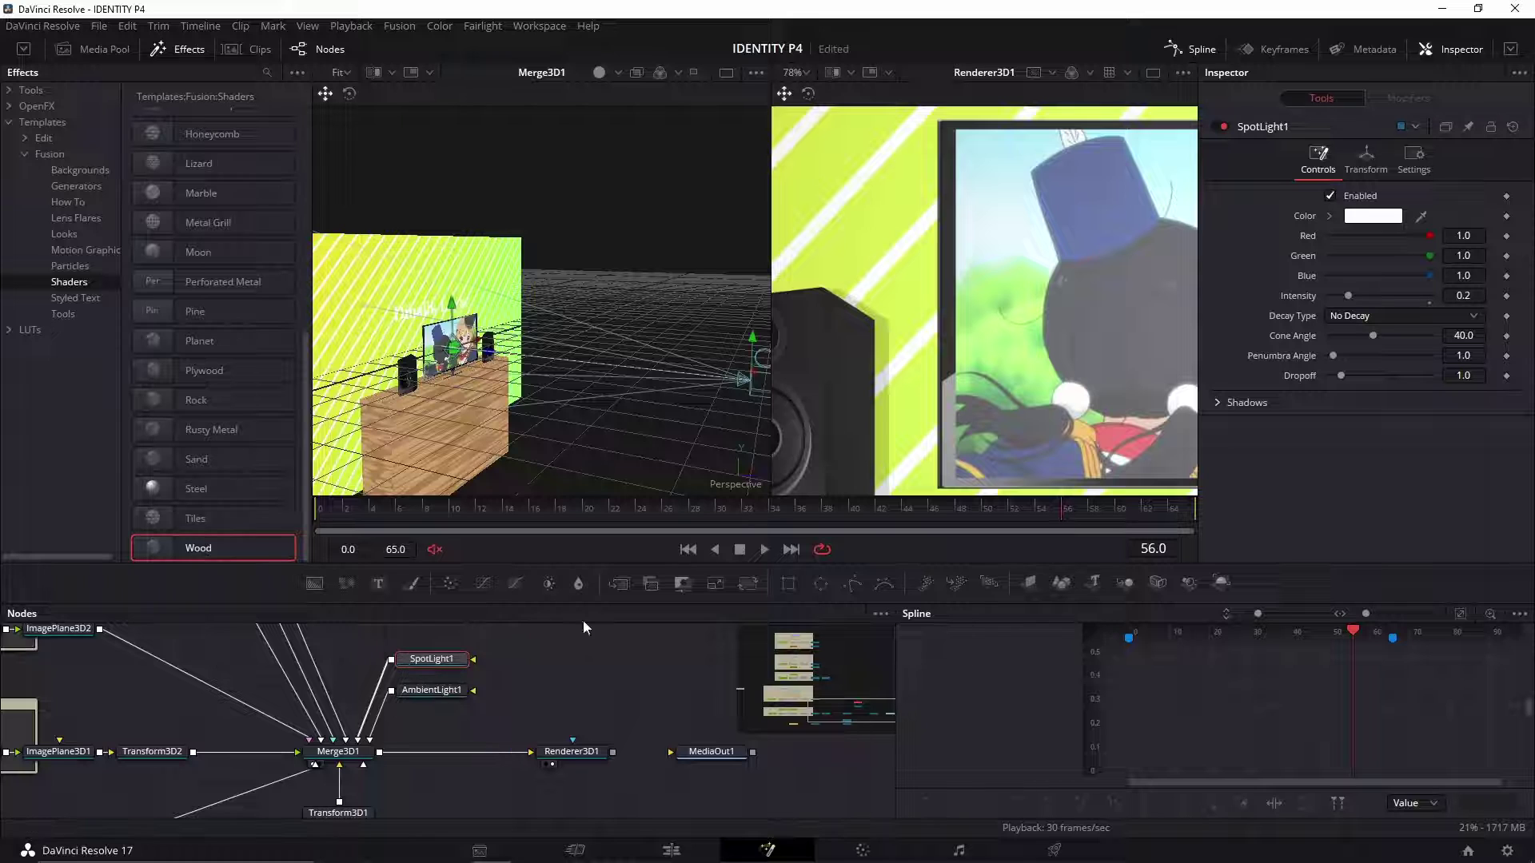
click(1219, 402)
scroll(1225, 468, down, 2)
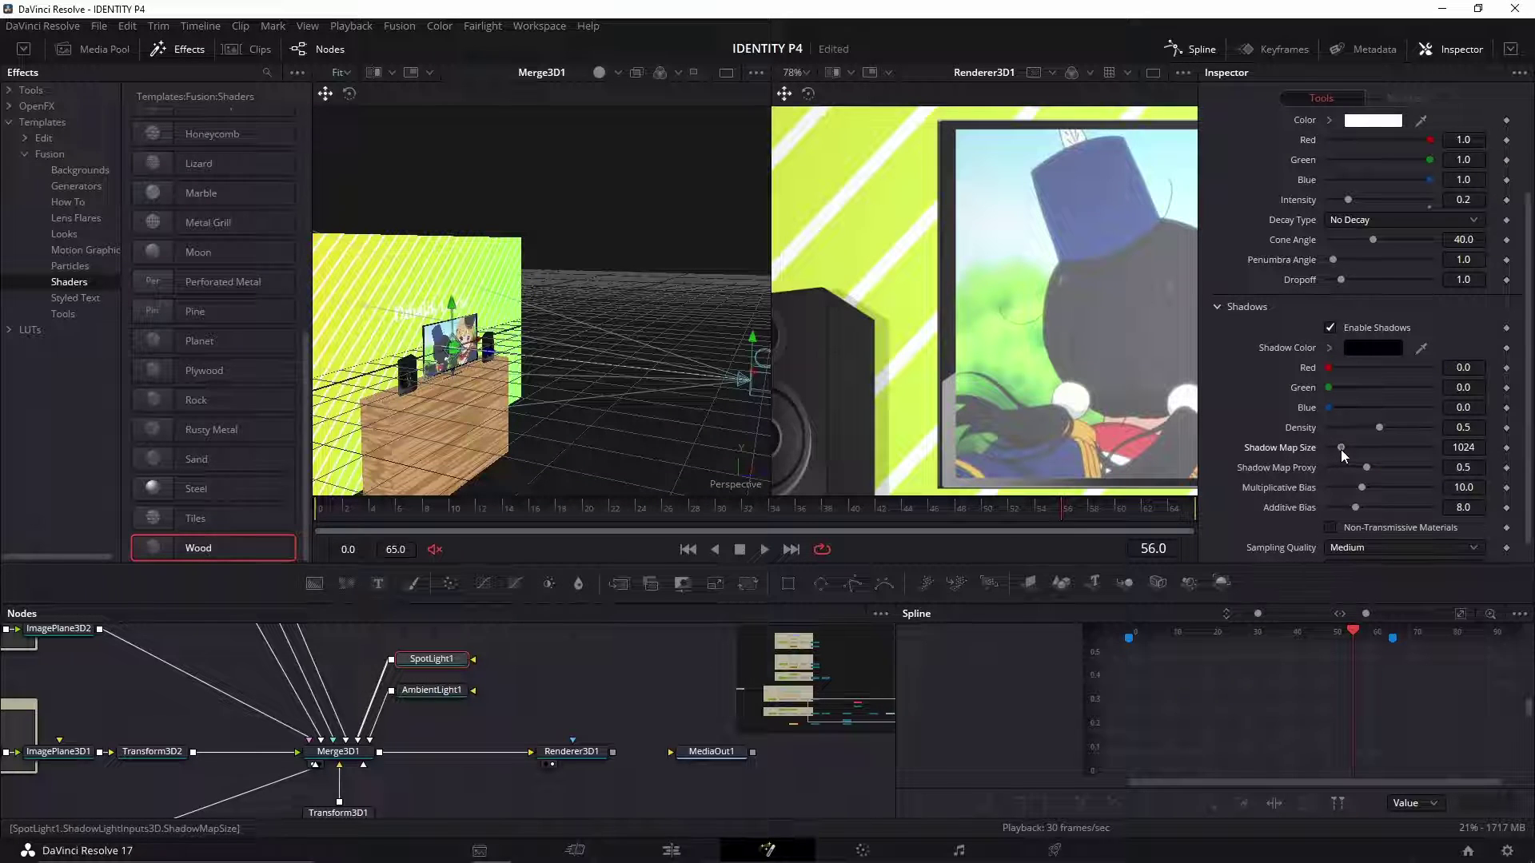
drag(1341, 449, 1434, 450)
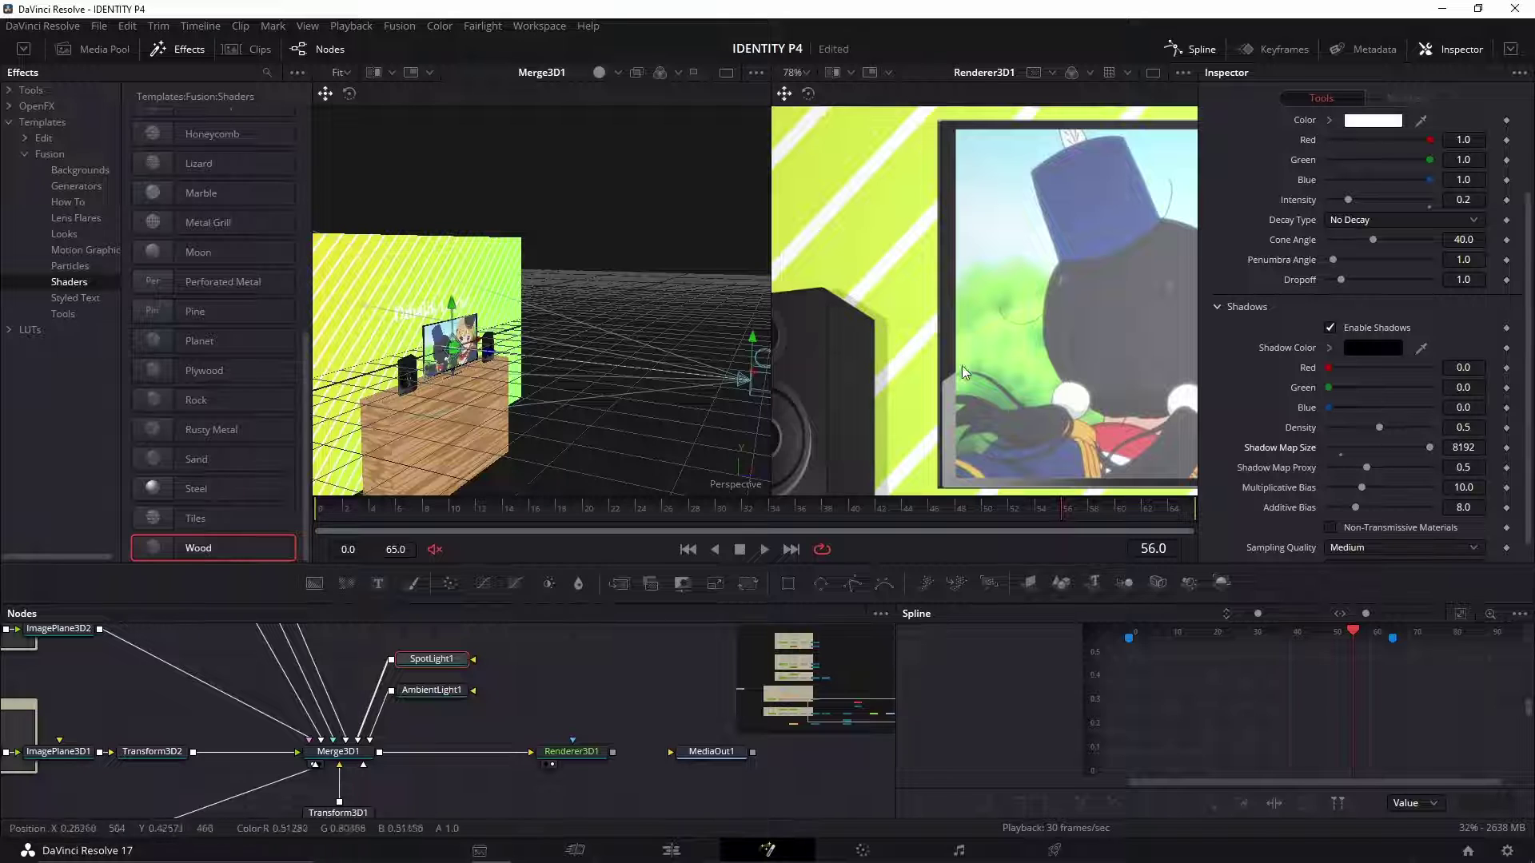
scroll(865, 315, up, 2)
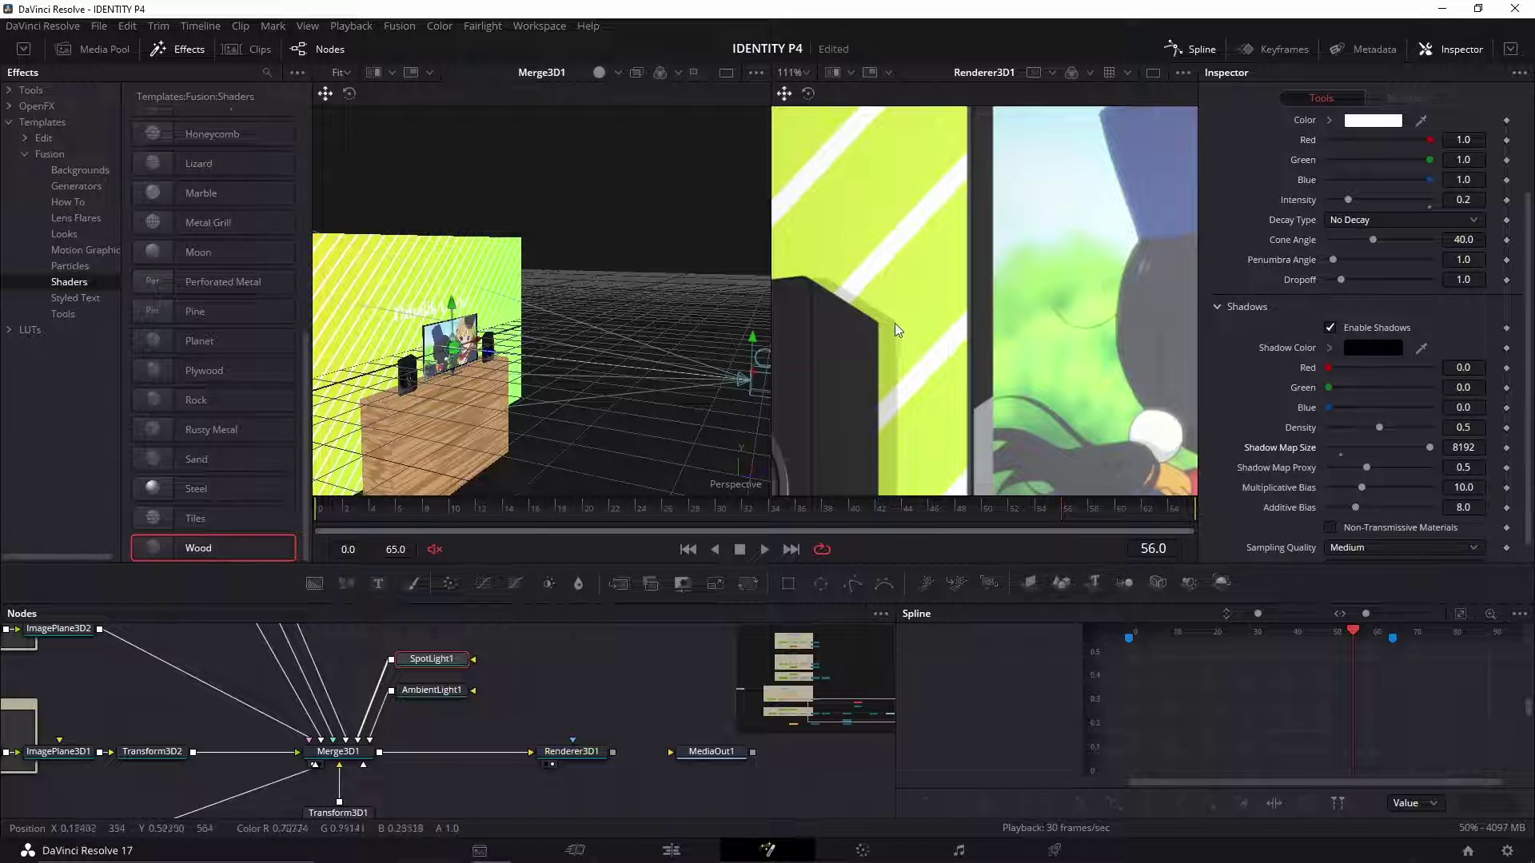
scroll(919, 360, down, 3)
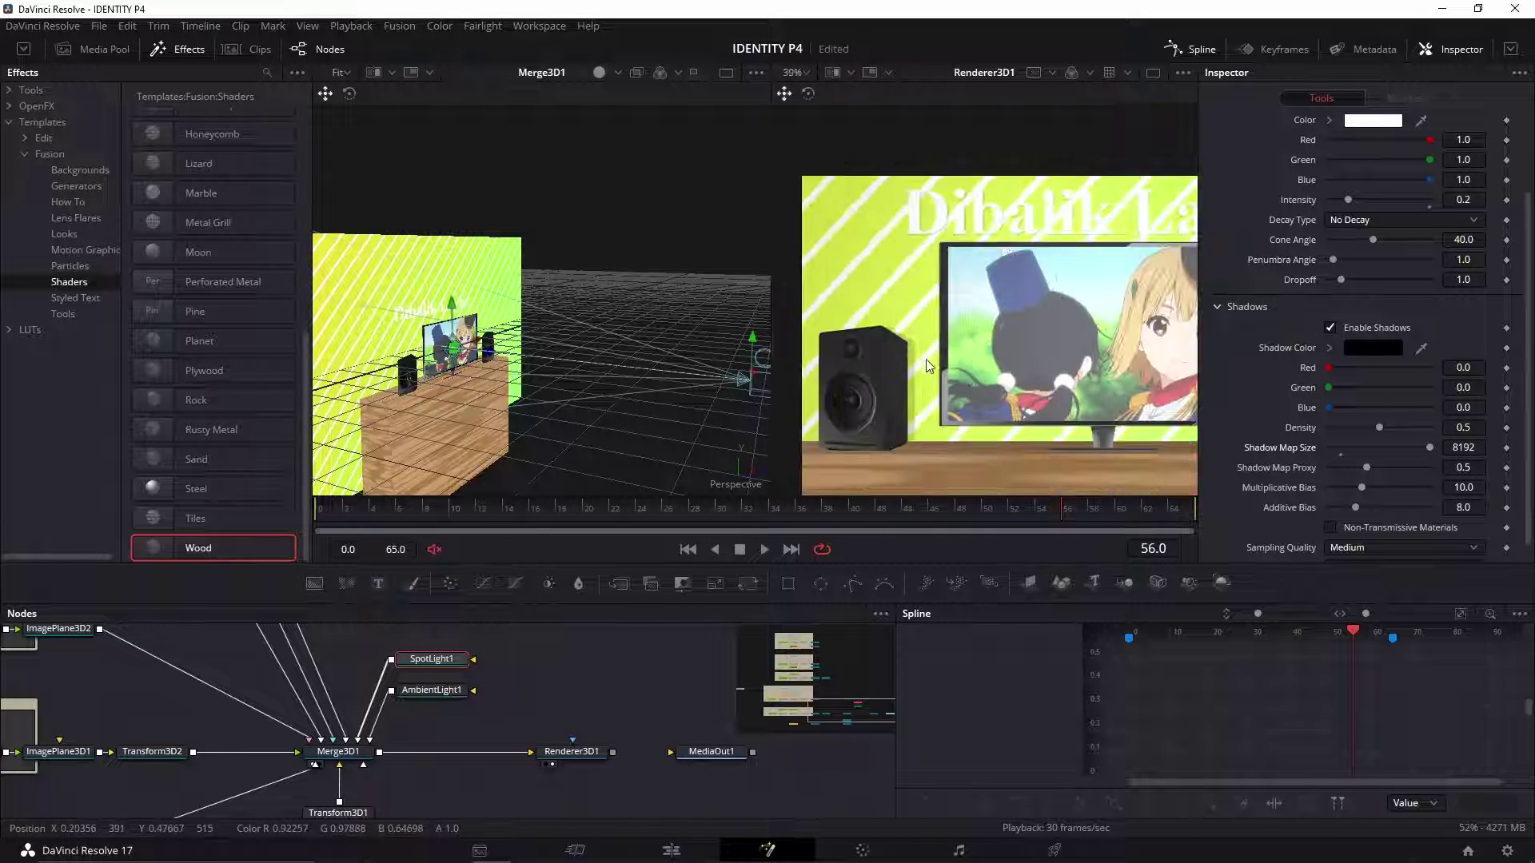
scroll(495, 400, down, 1)
Step: Enable Use Target in SpotLight1's transform settings
scroll(495, 400, down, 4)
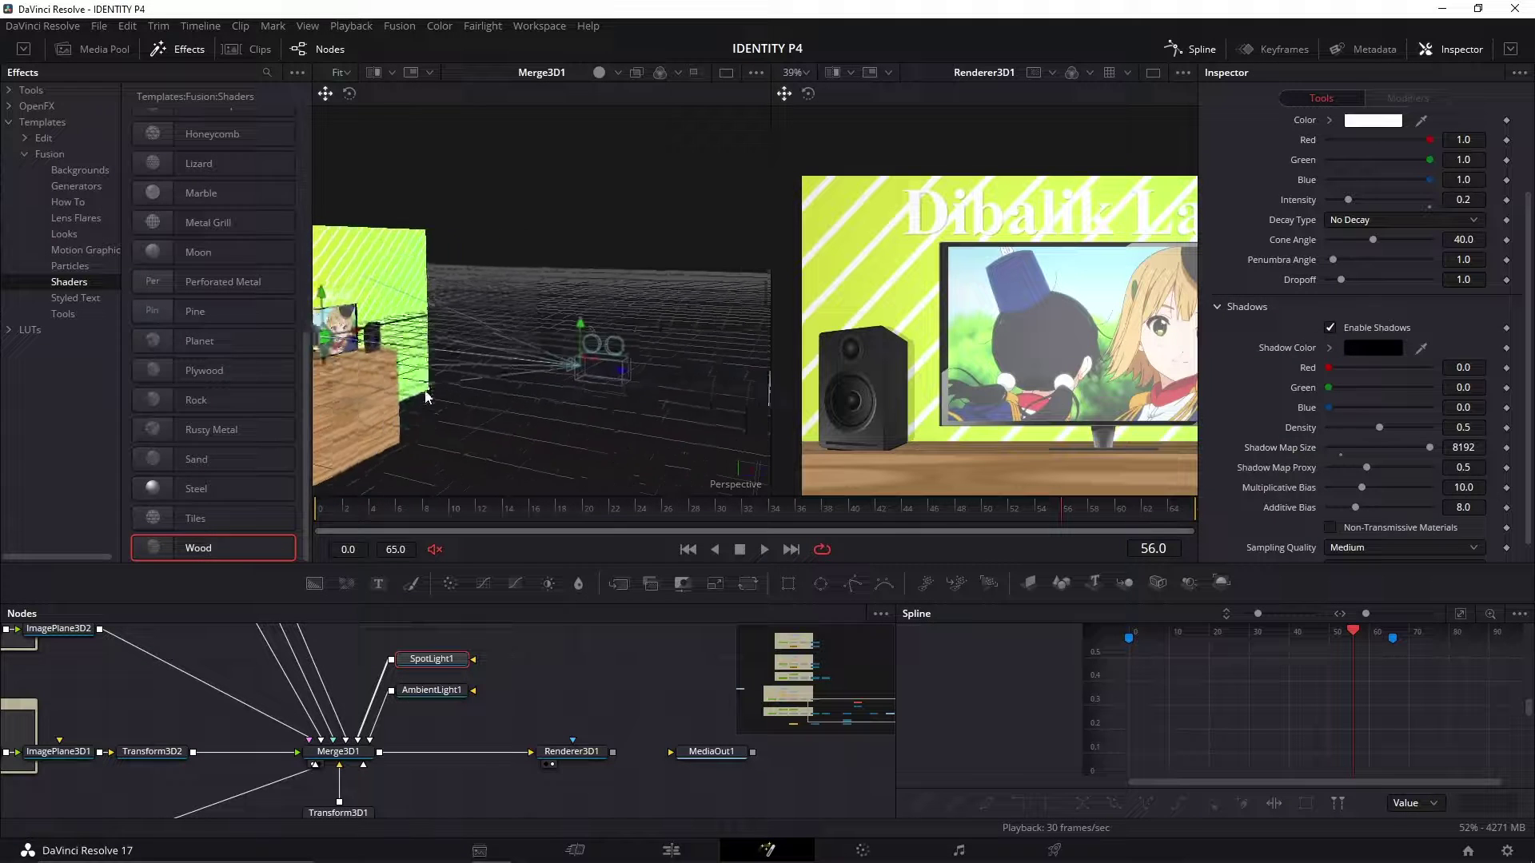
scroll(568, 423, up, 2)
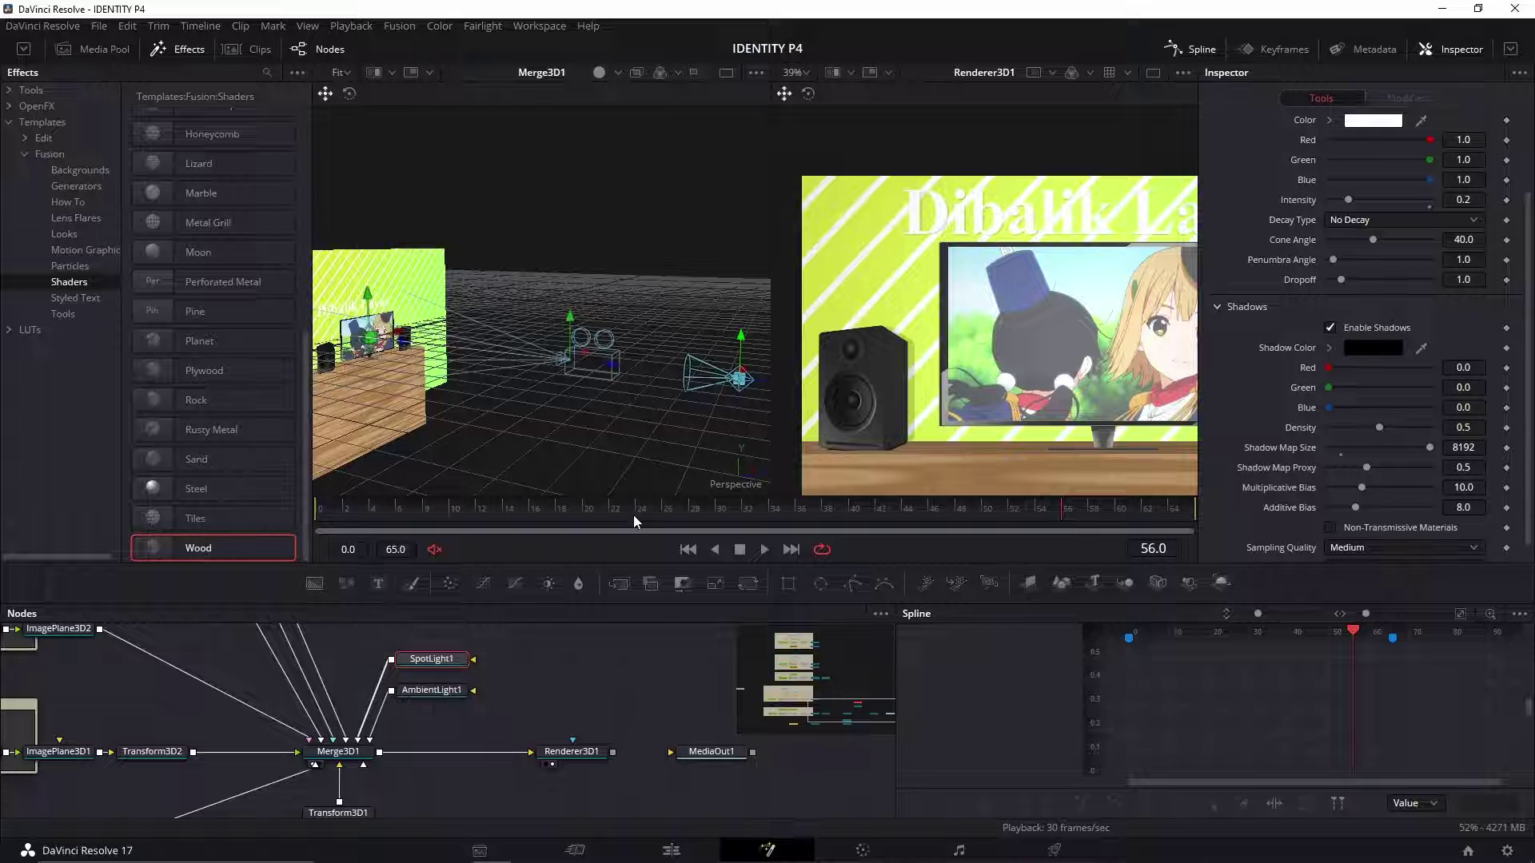
scroll(1278, 373, up, 2)
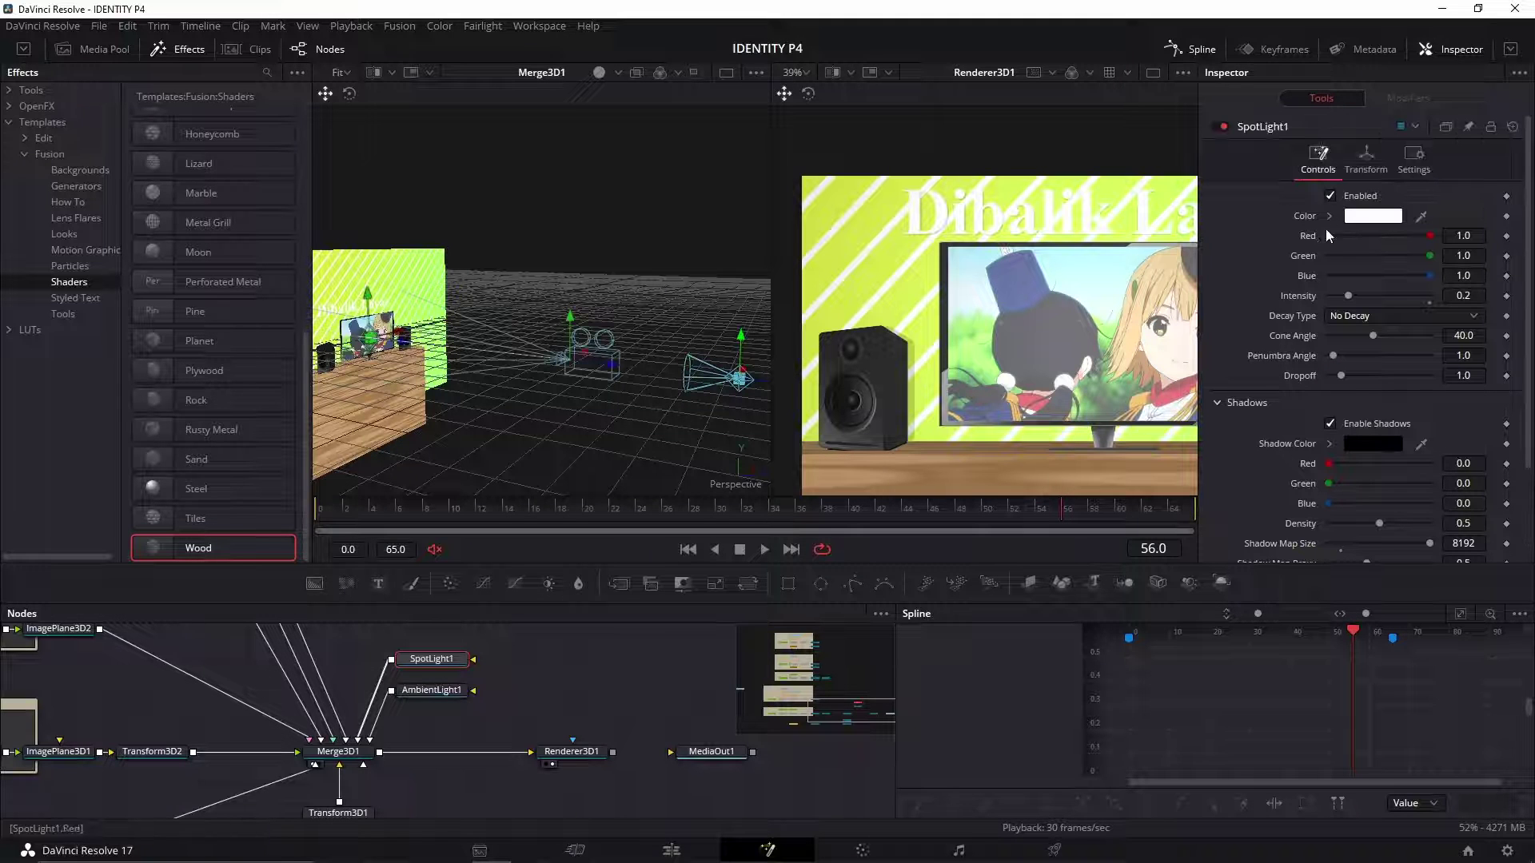
click(1366, 164)
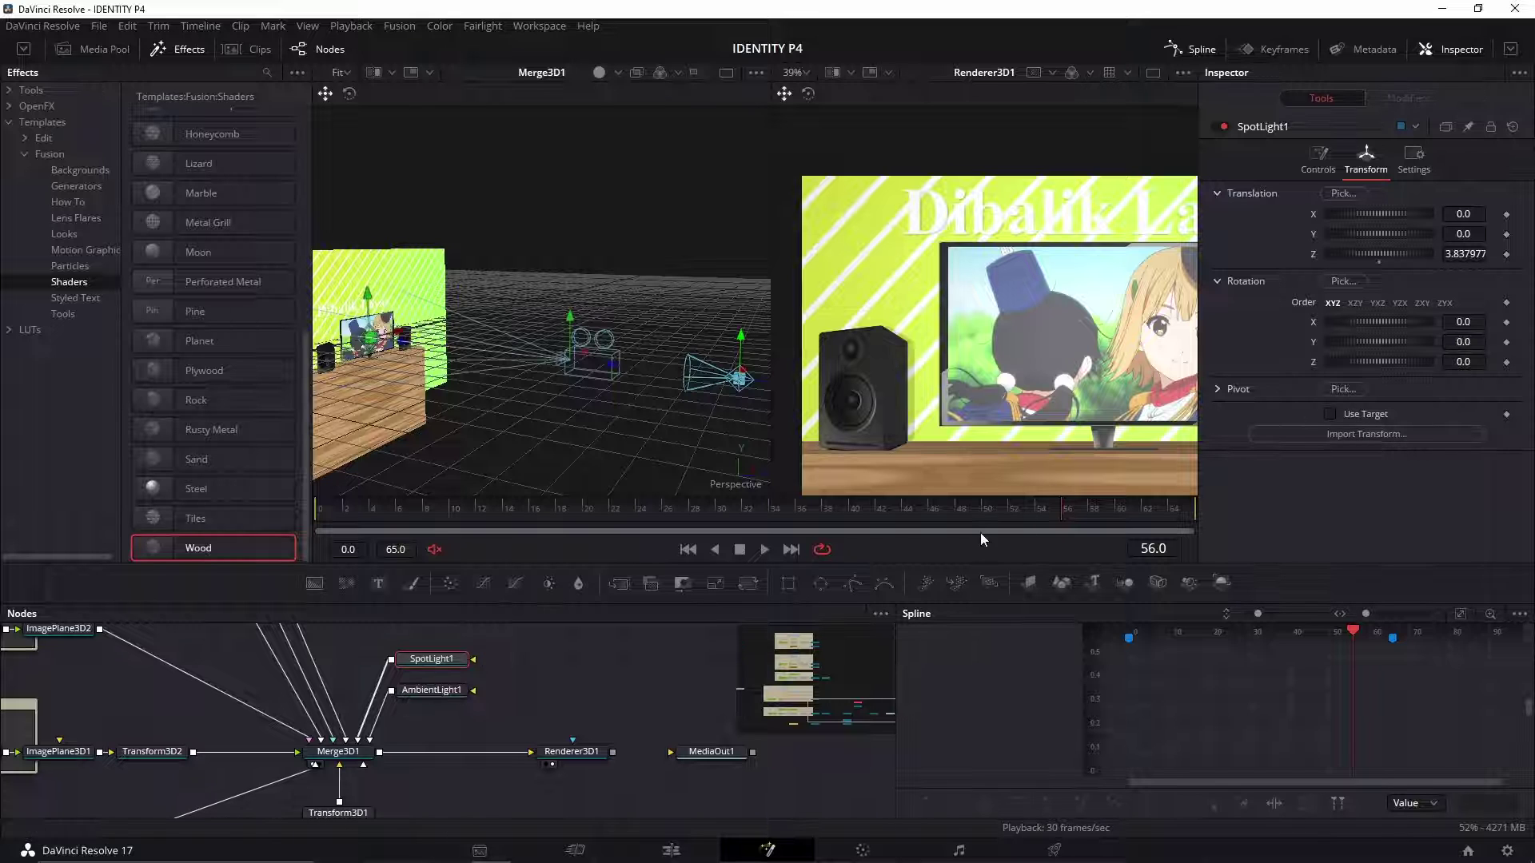
click(1332, 415)
drag(524, 371, 760, 395)
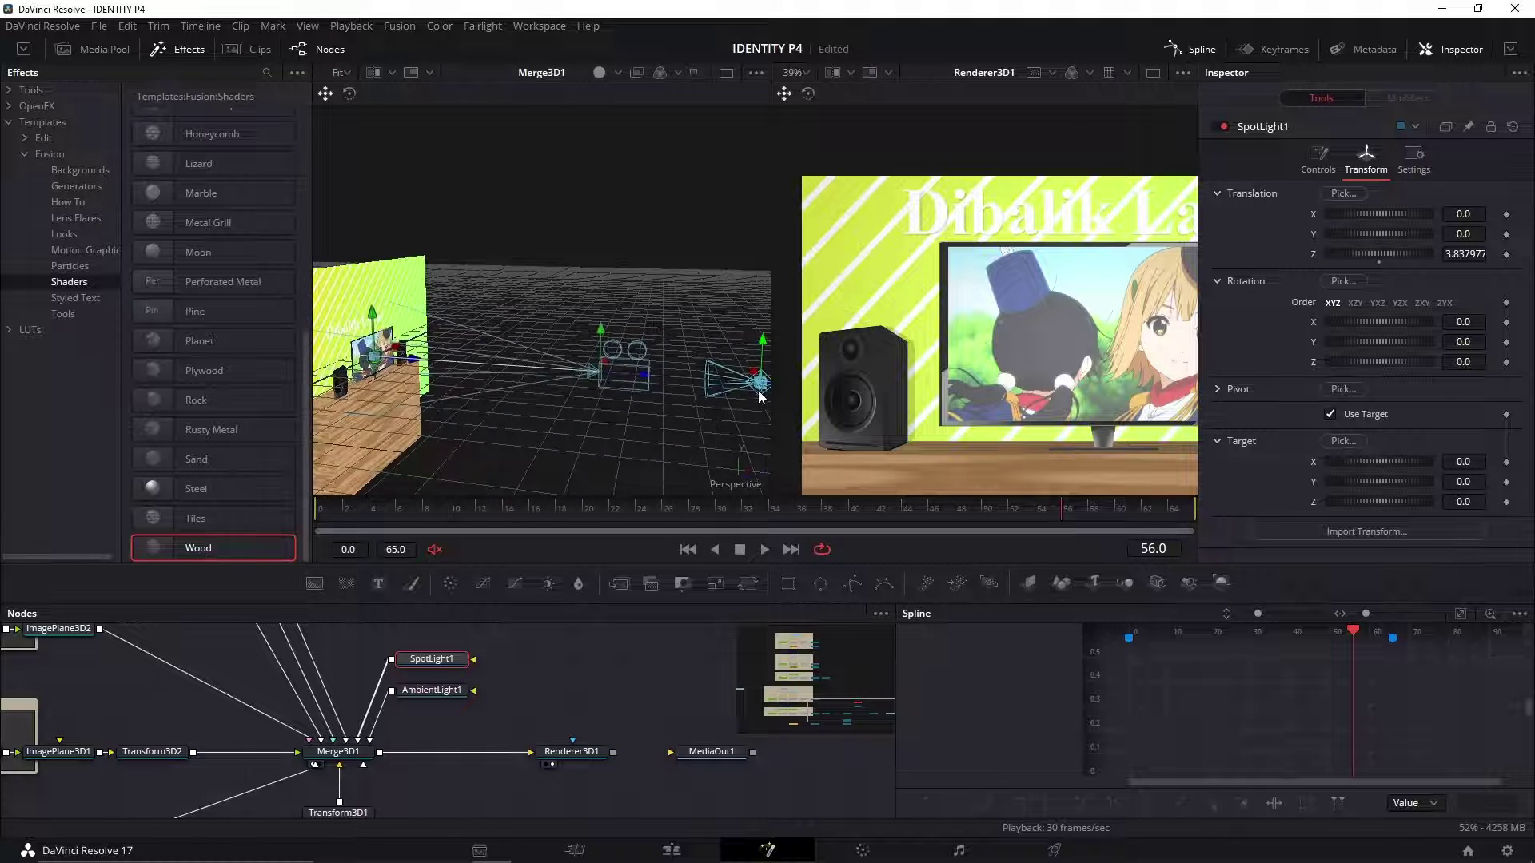
drag(535, 383, 422, 382)
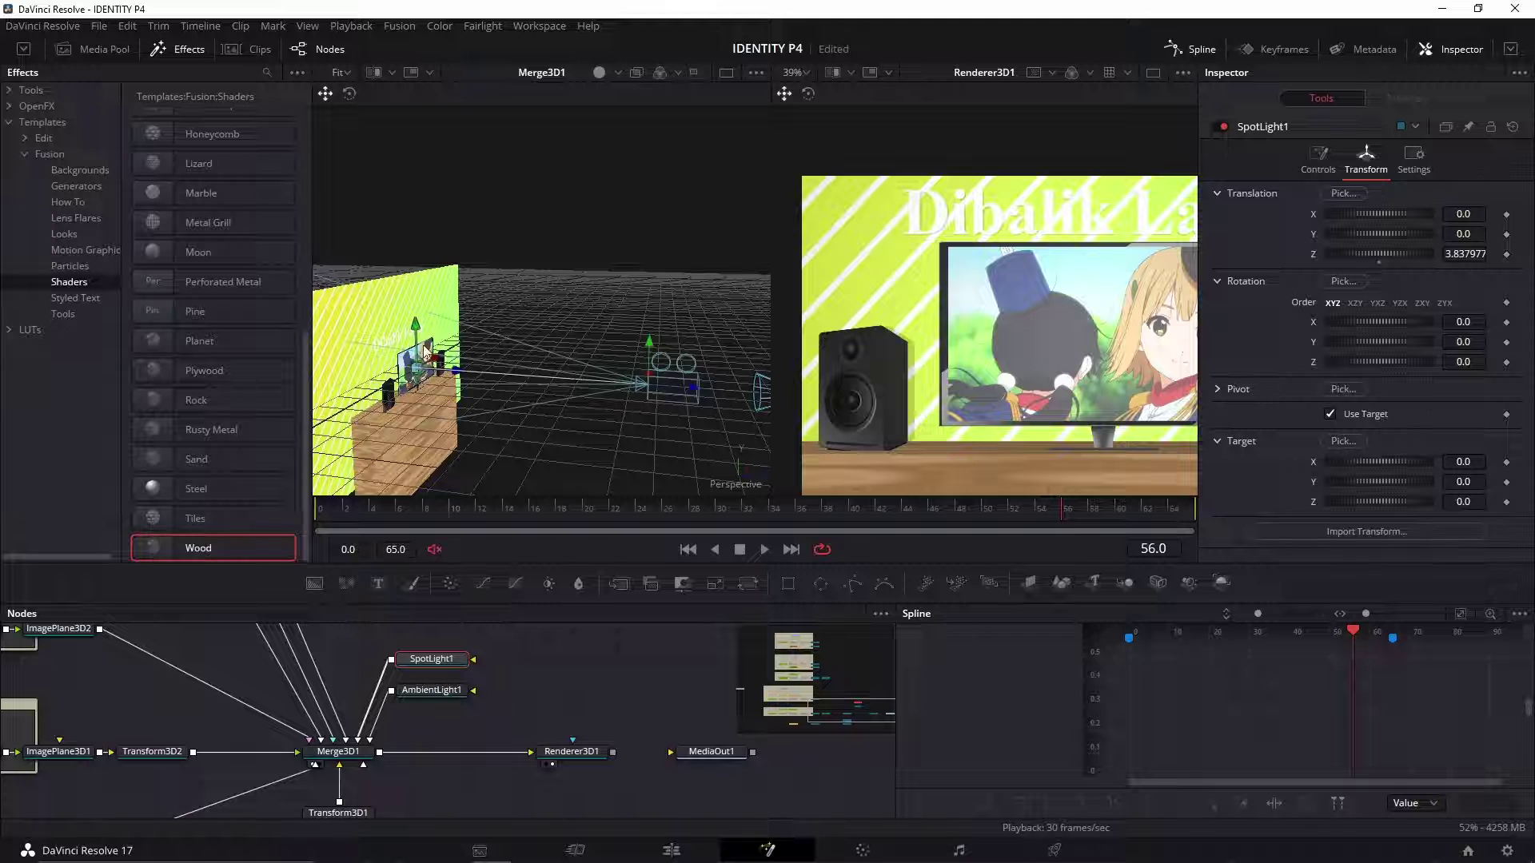
Step: Try aiming SpotLight1 sideways with a target X of 2.783, and undo the change
drag(1351, 461, 1429, 457)
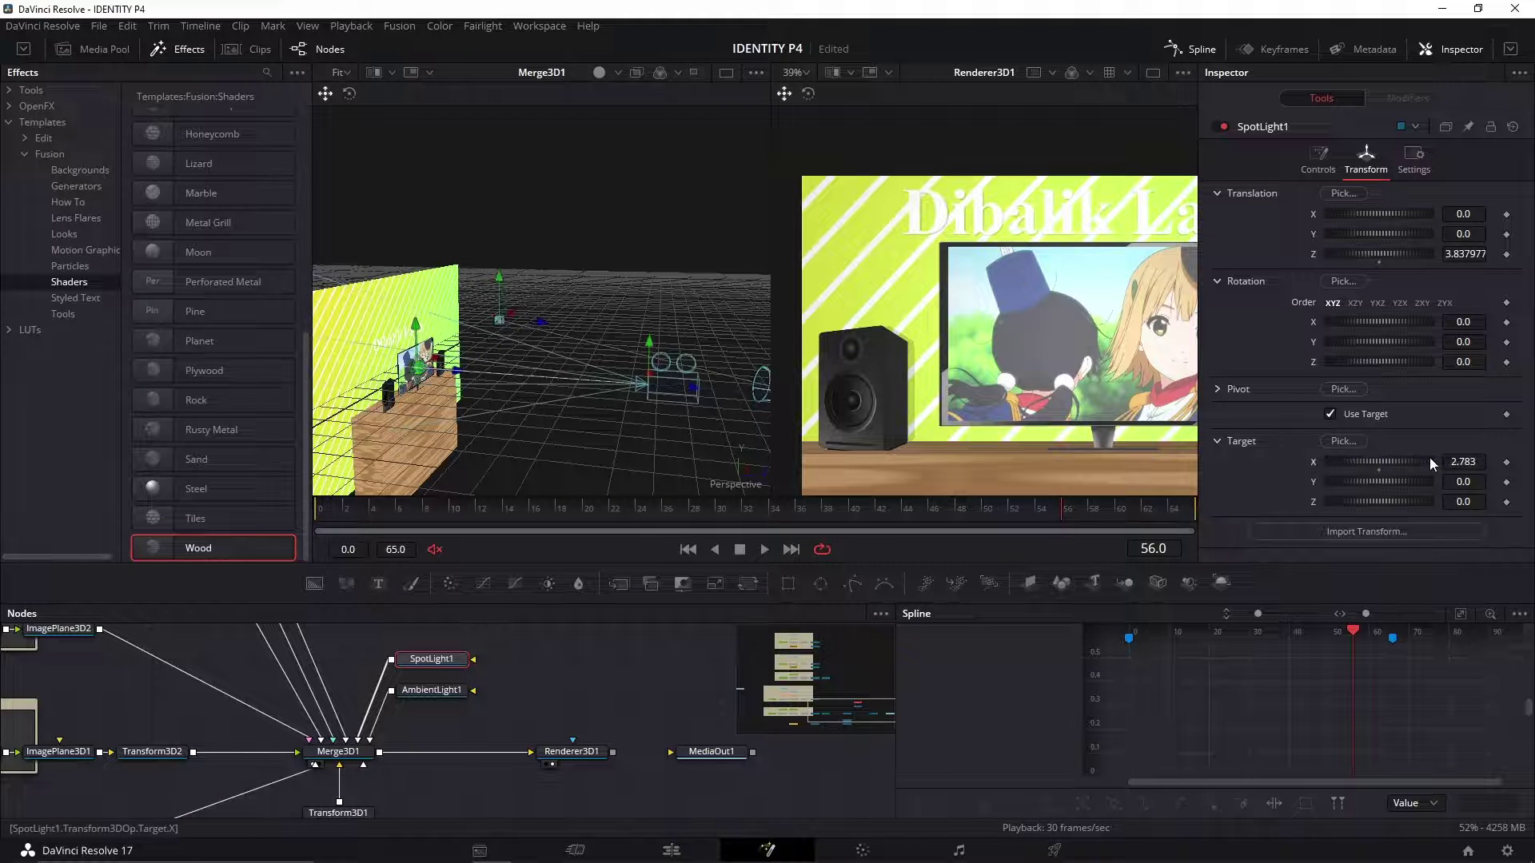
drag(670, 396, 592, 371)
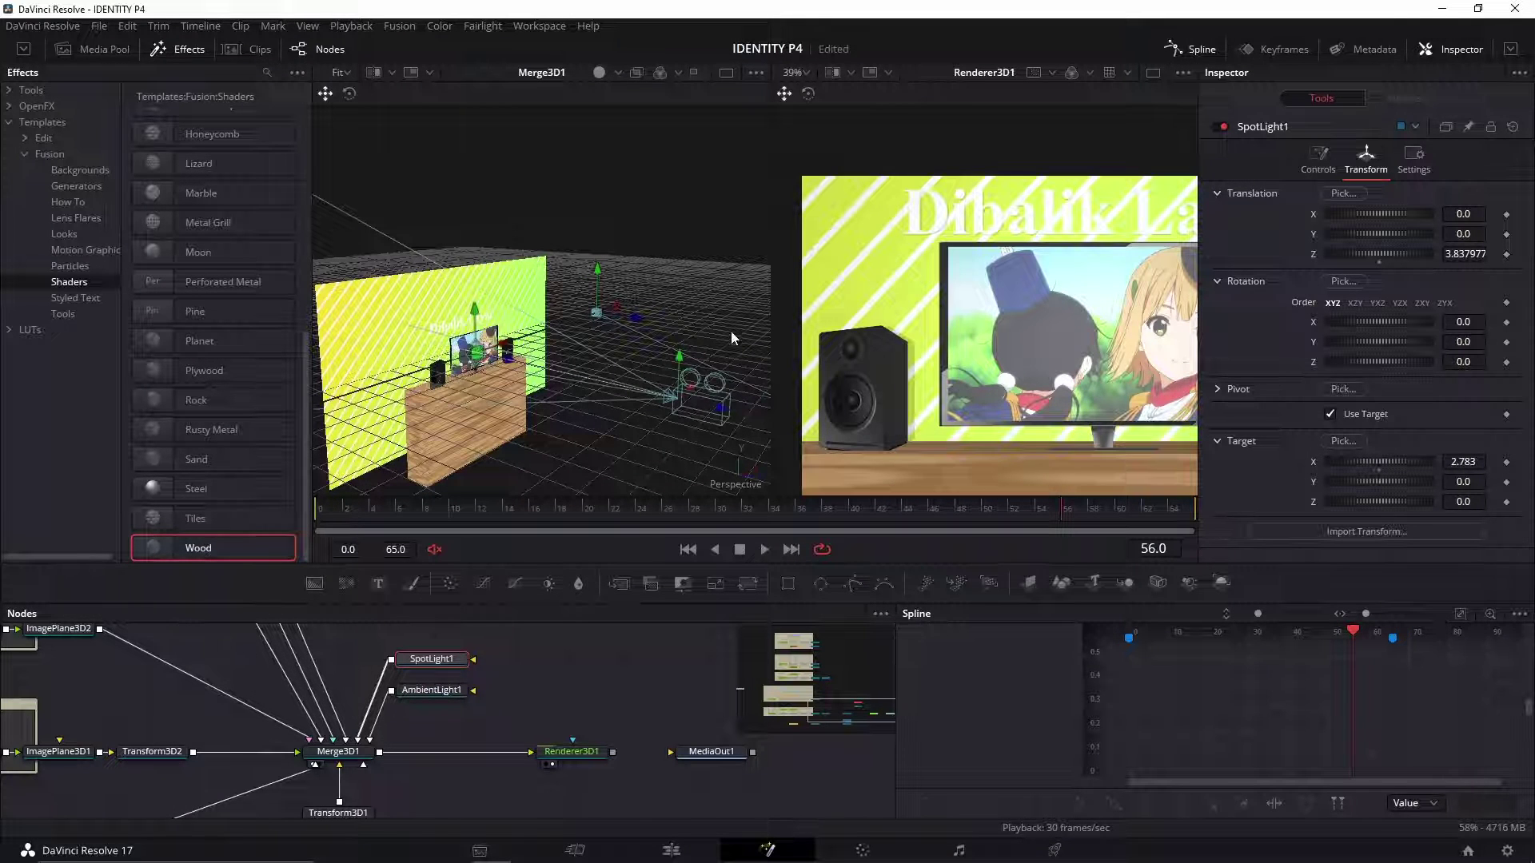
scroll(1060, 343, down, 3)
scroll(617, 419, down, 1)
drag(617, 419, 531, 317)
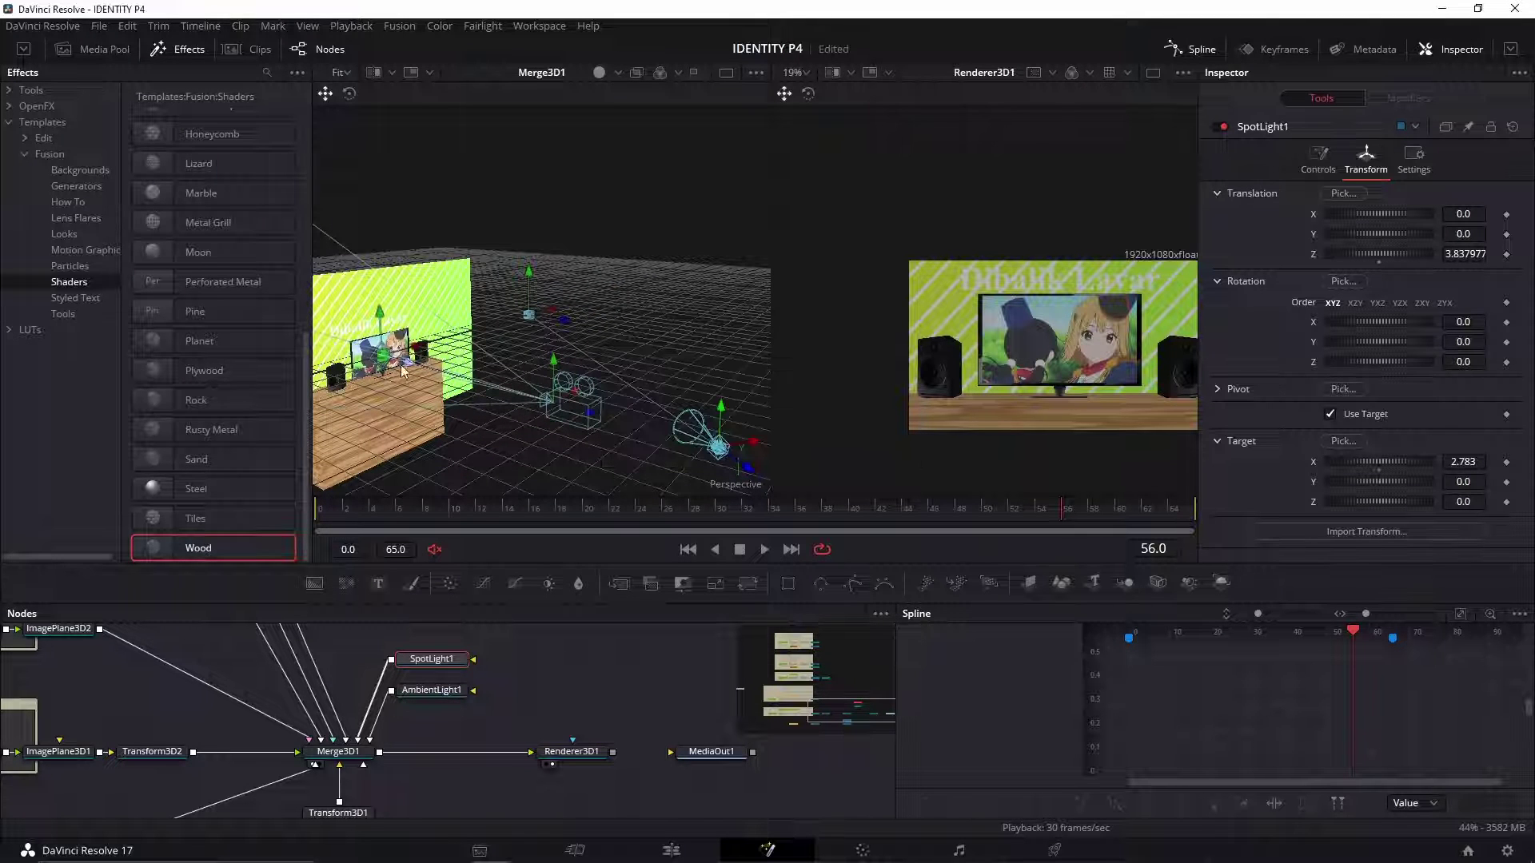
key(ctrl+z)
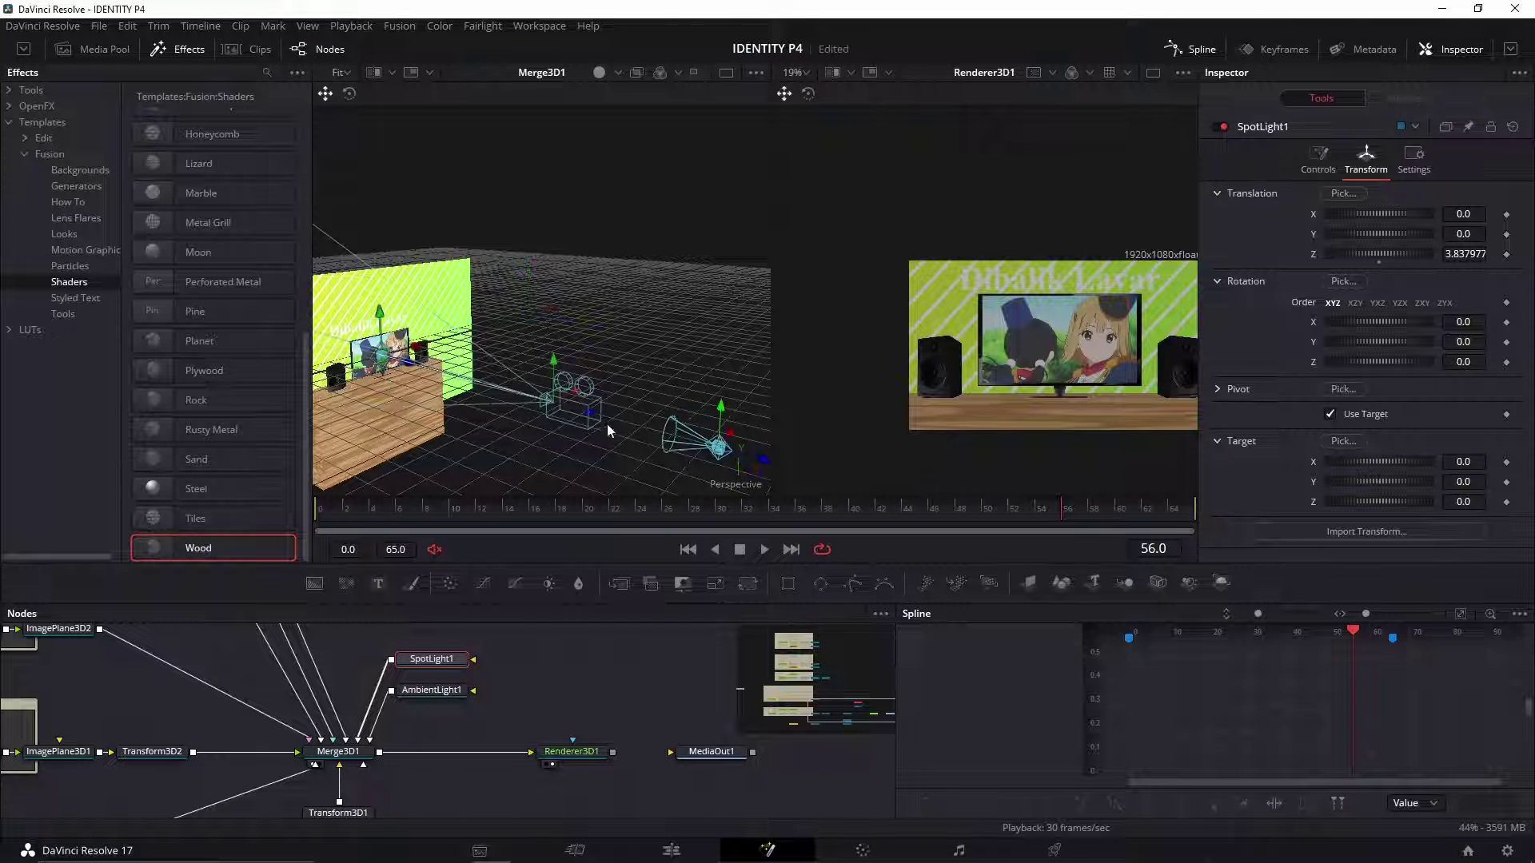
Step: Raise SpotLight1 above the camera to about Y 0.69 and Z 3.92, keeping it aimed at its target
drag(620, 407, 698, 423)
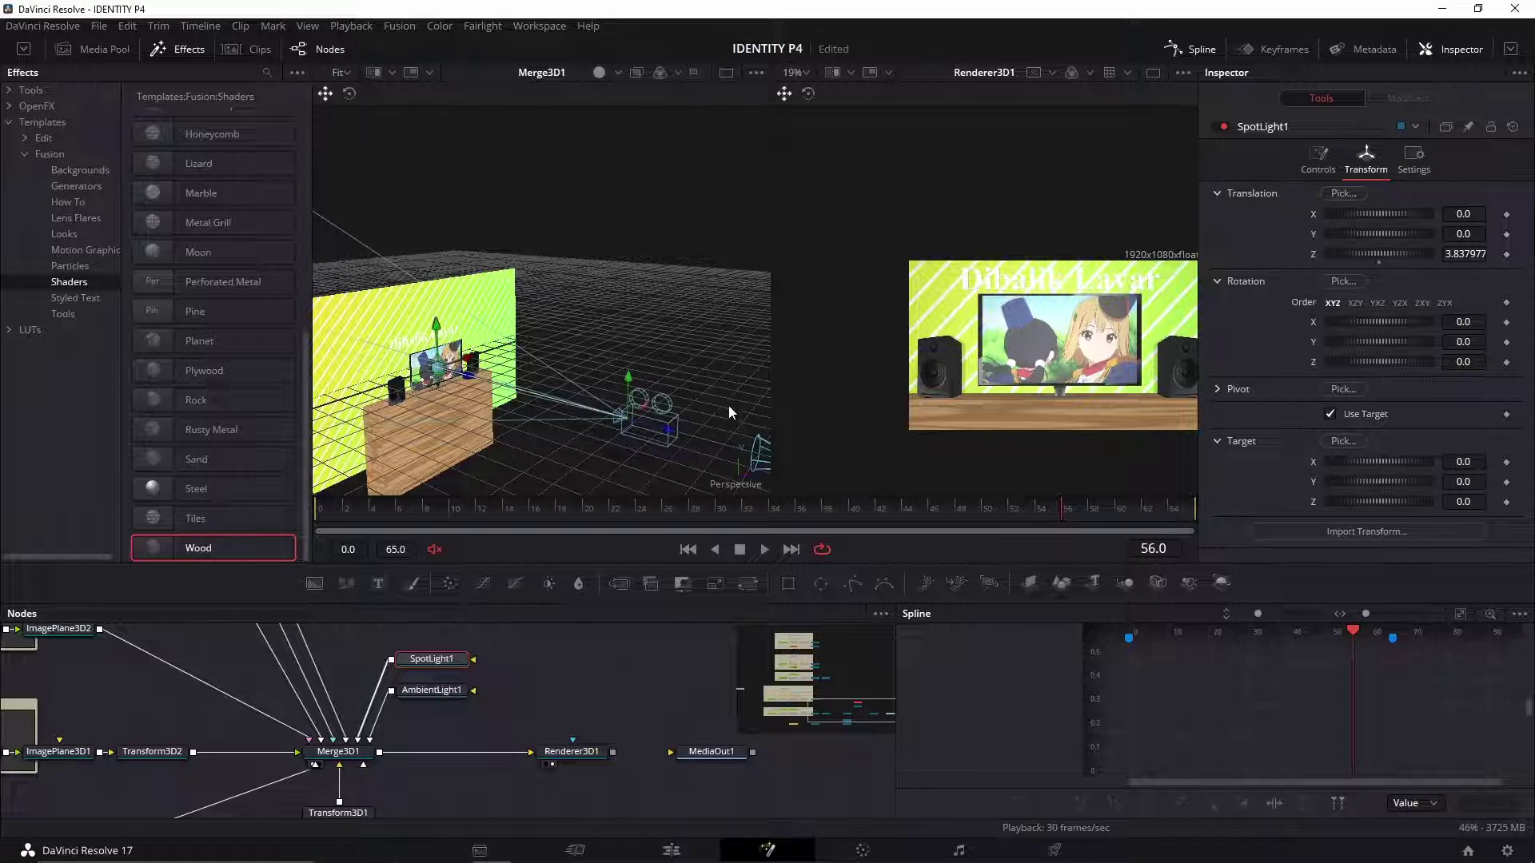
drag(729, 410, 639, 378)
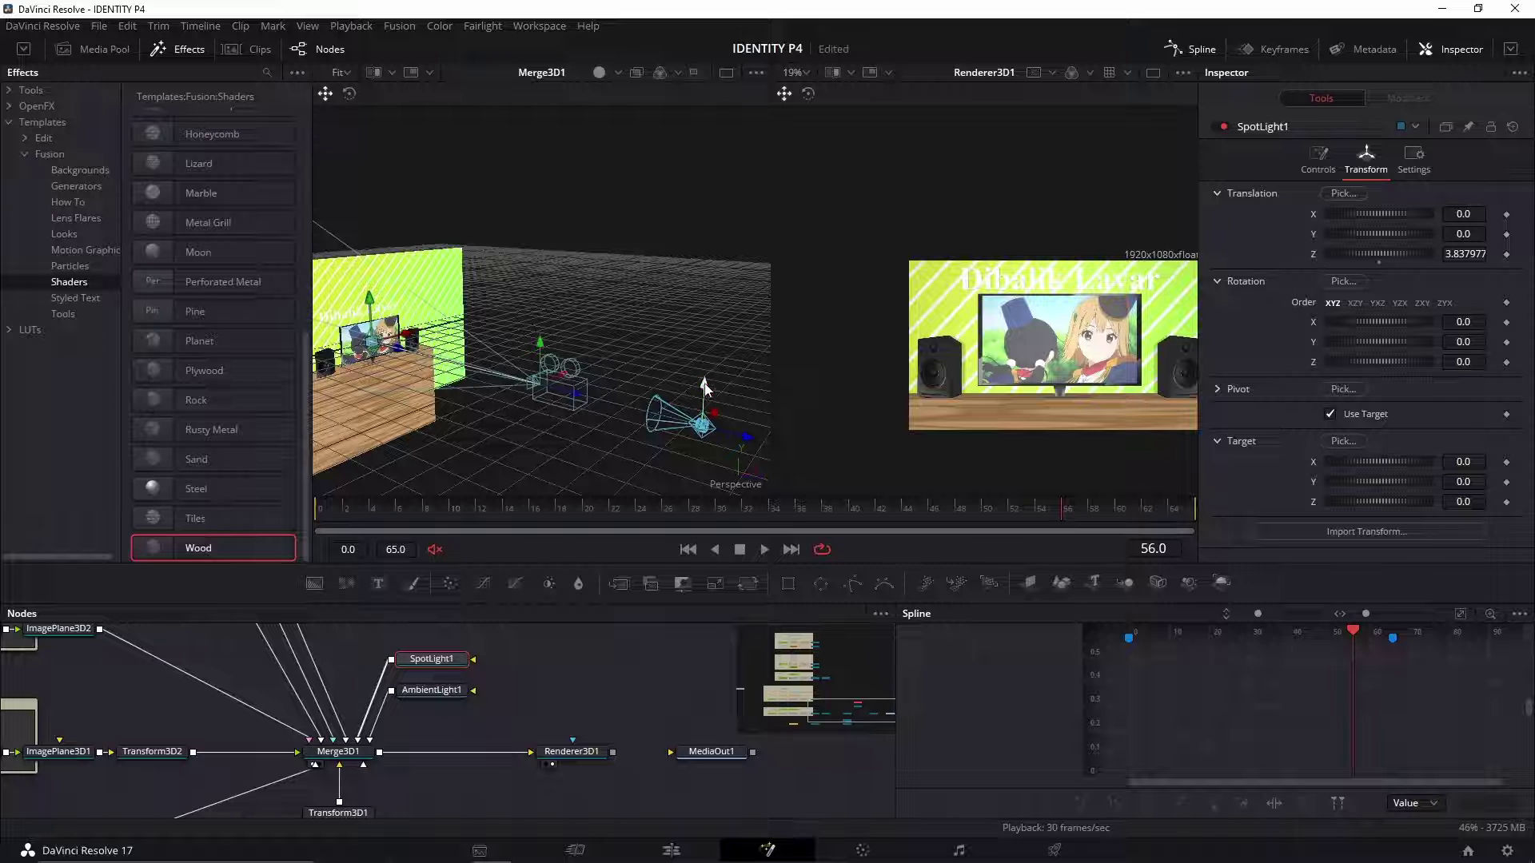
drag(705, 390, 708, 246)
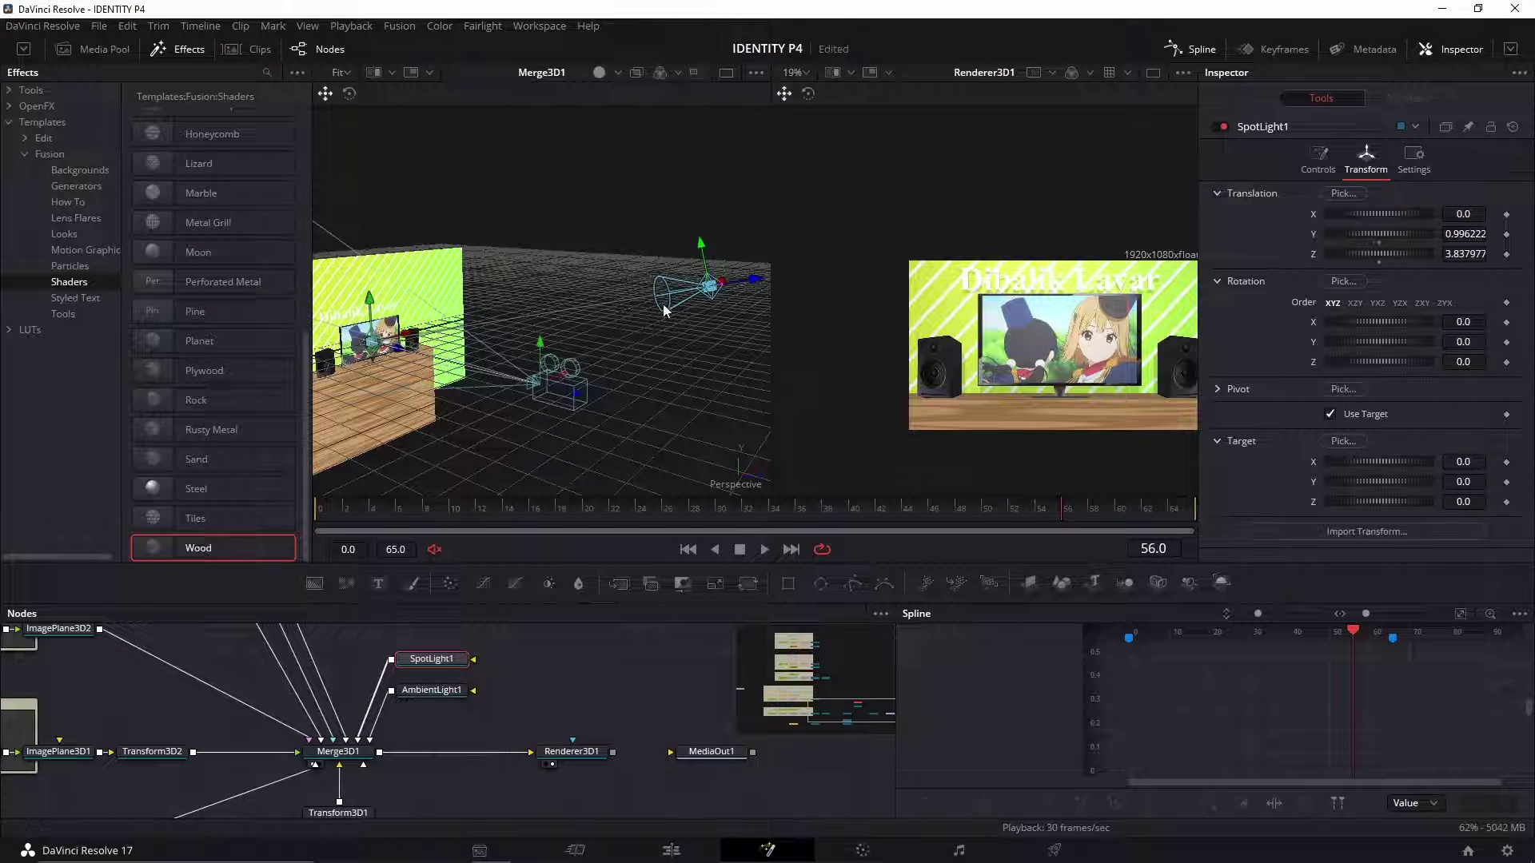
drag(703, 245, 710, 292)
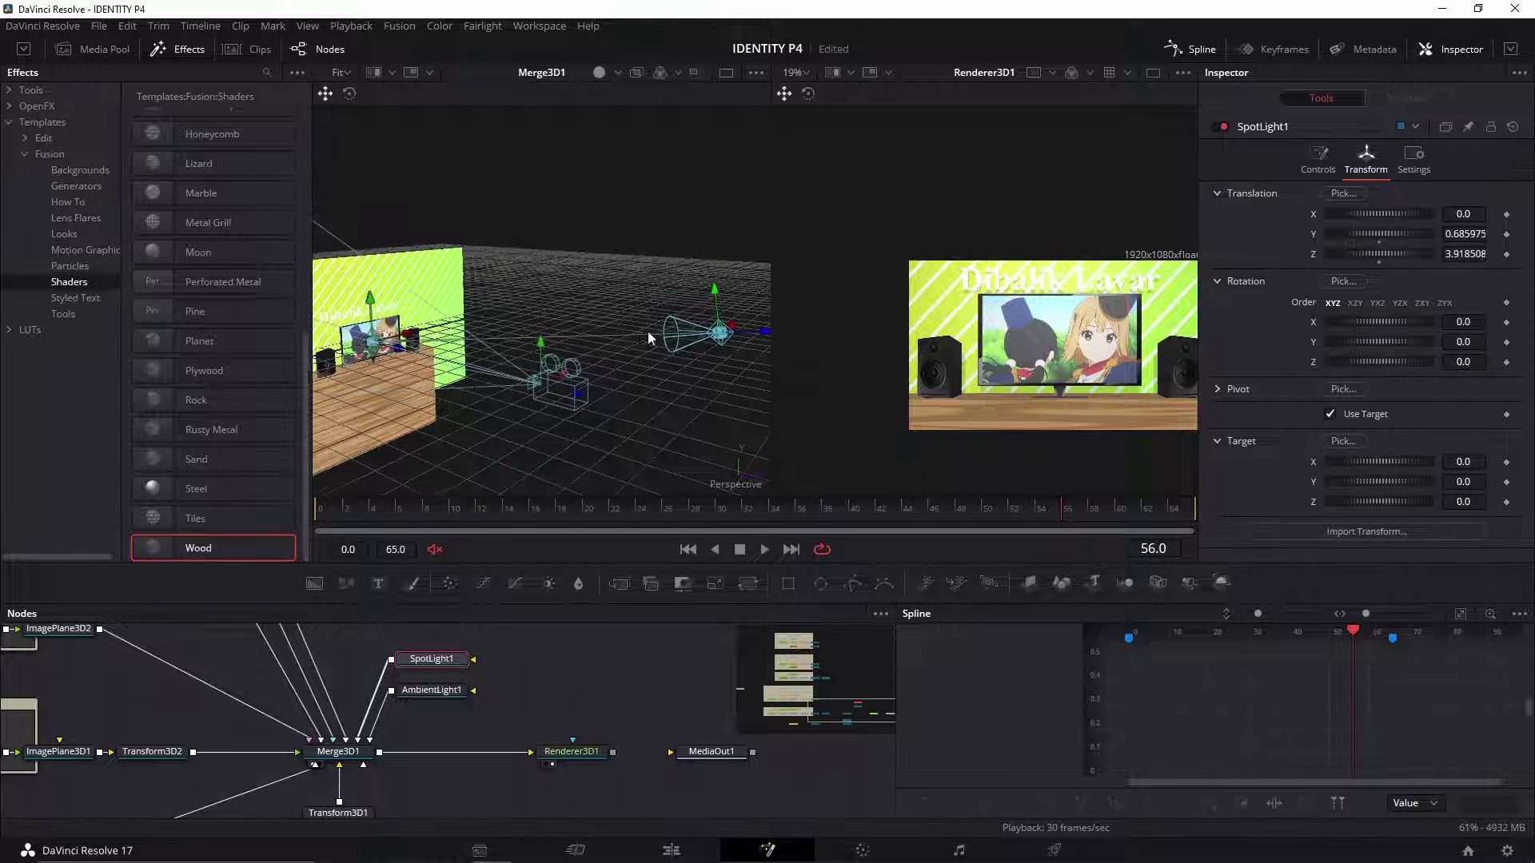
drag(647, 331, 705, 323)
drag(512, 334, 450, 351)
Step: Inspect the shadows around the TV and speakers in the rendered view and save the project
scroll(966, 369, up, 2)
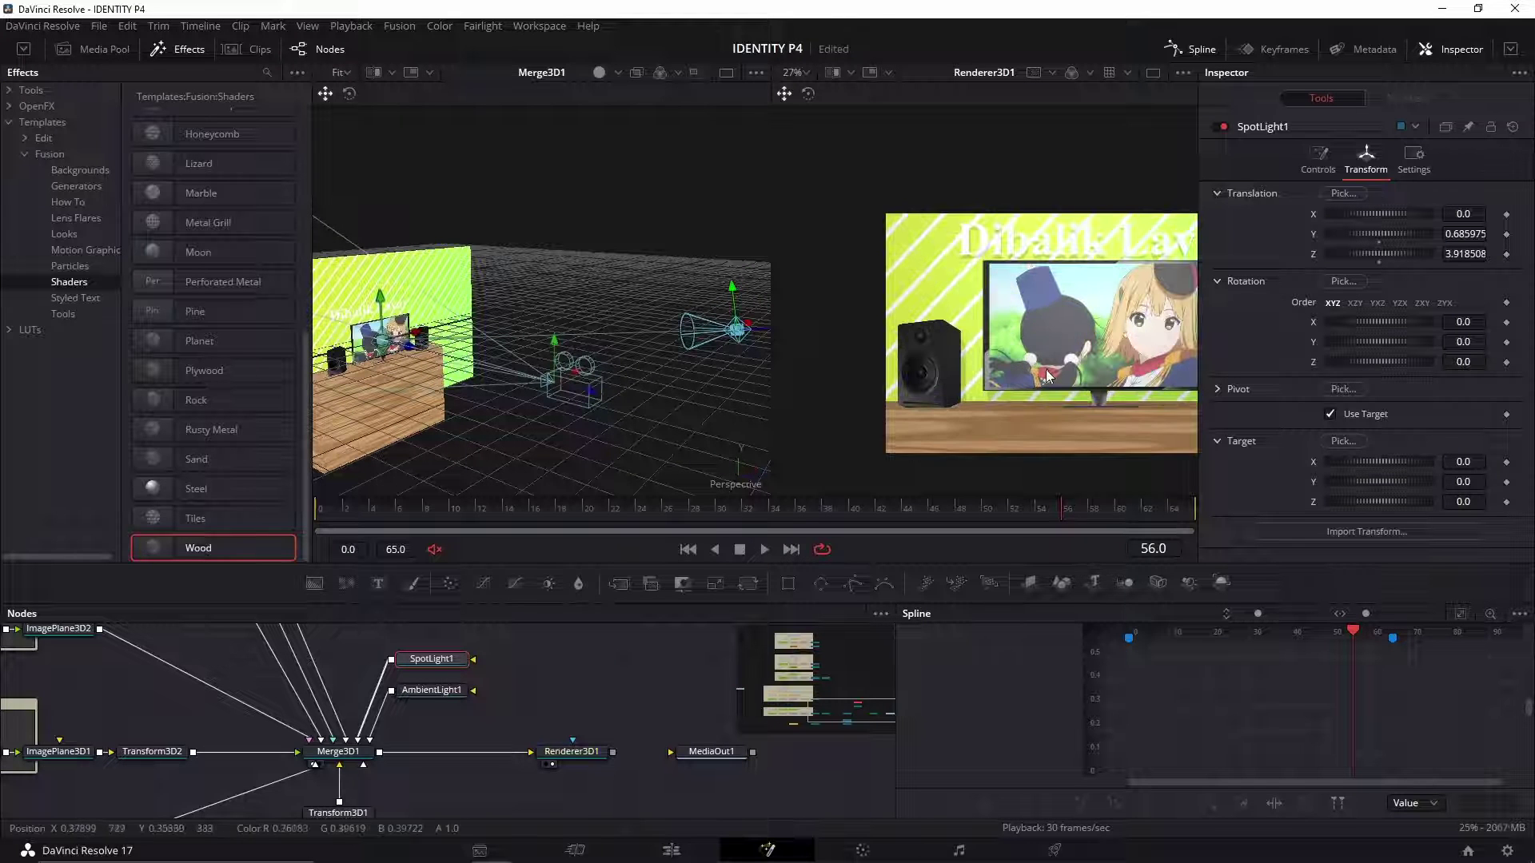
drag(1041, 372, 945, 368)
scroll(903, 365, up, 2)
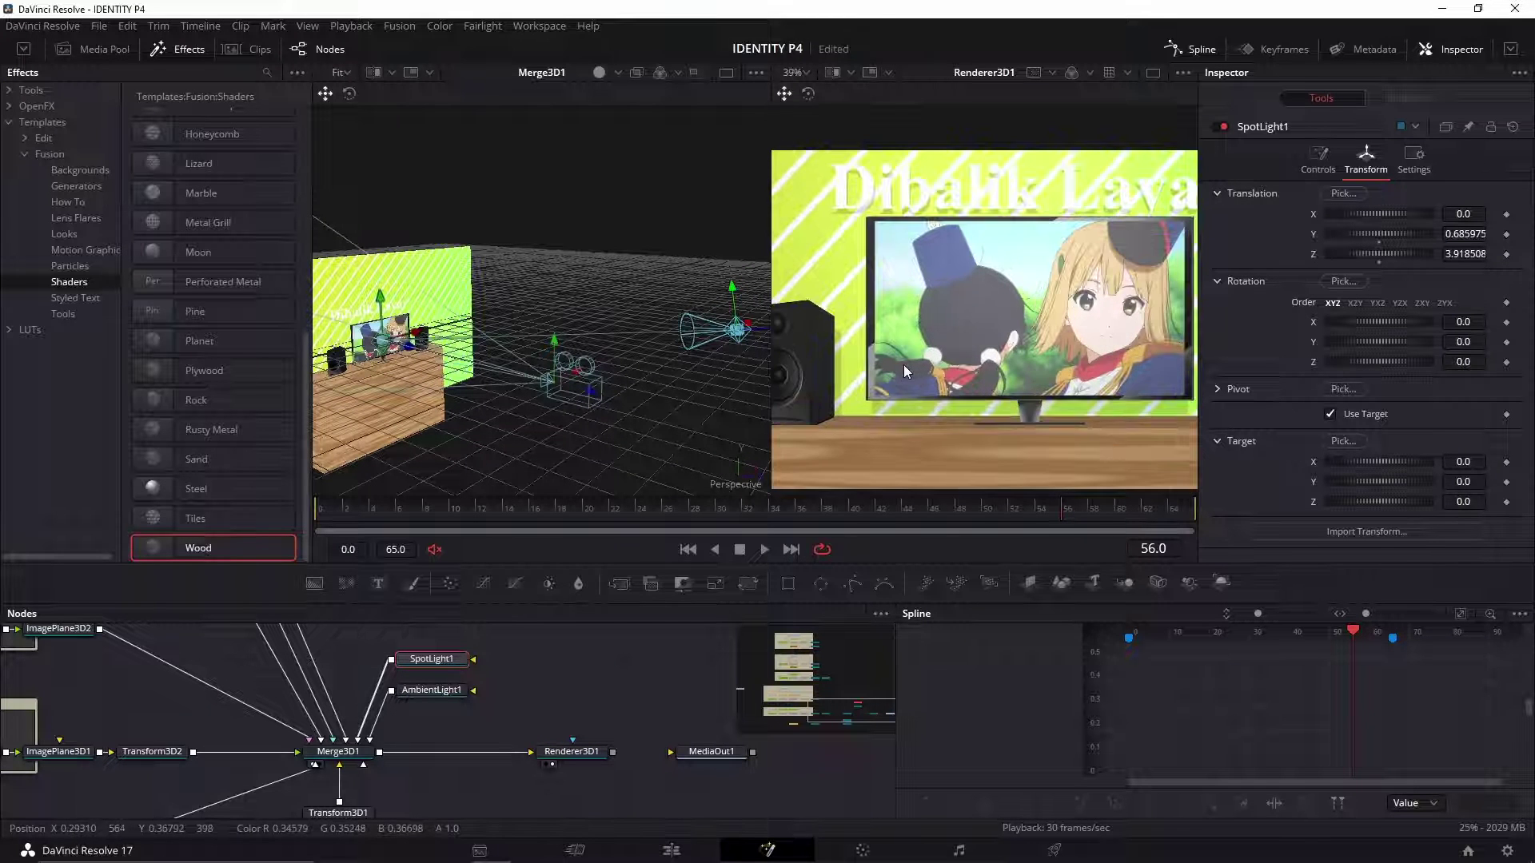
scroll(903, 314, up, 3)
scroll(1031, 355, down, 5)
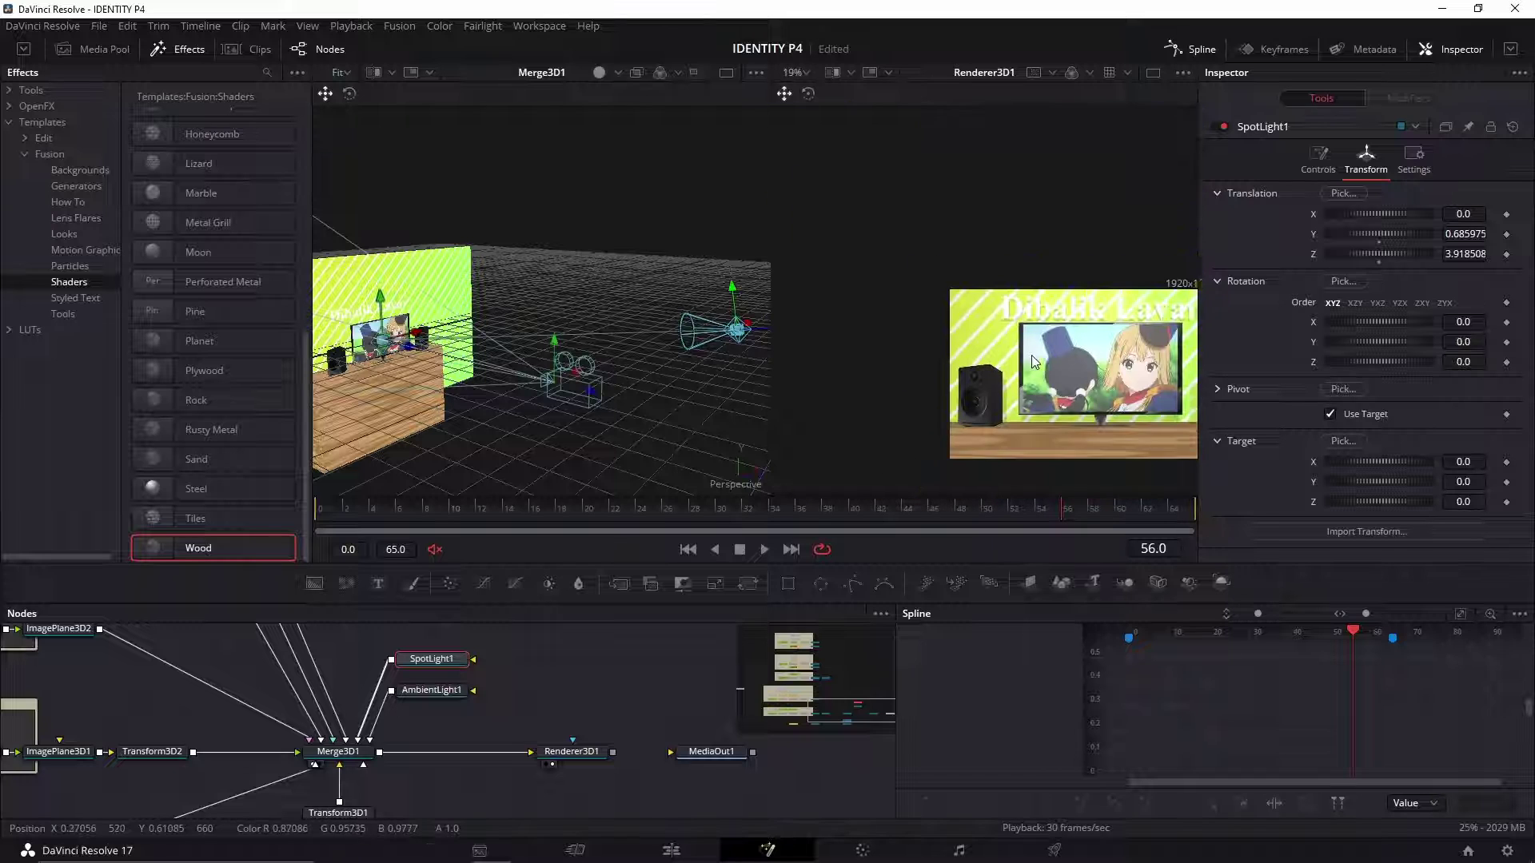
key(ctrl+s)
scroll(1040, 335, up, 2)
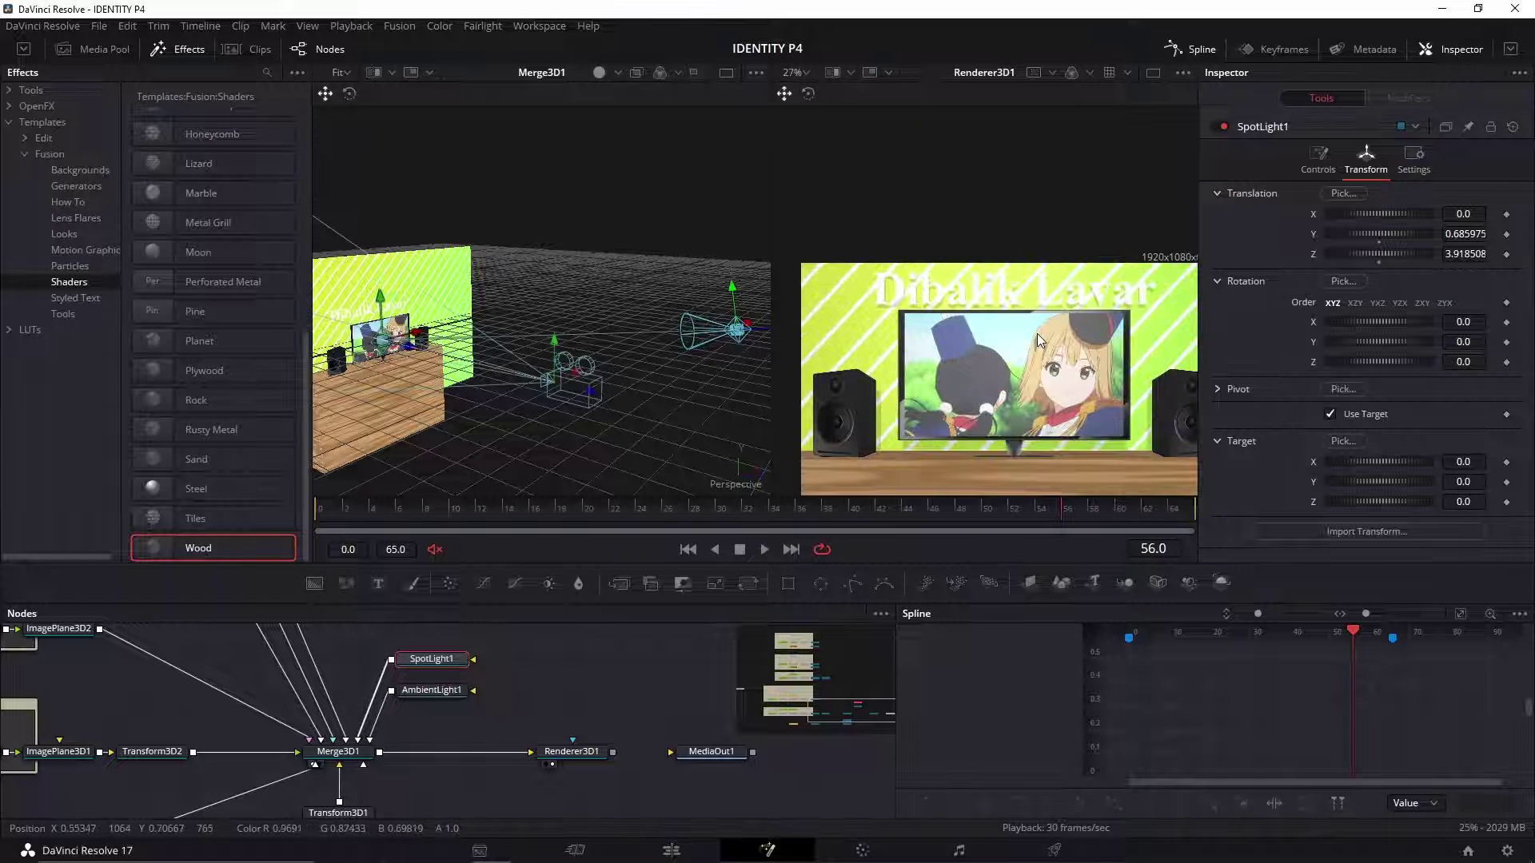
scroll(1084, 411, down, 2)
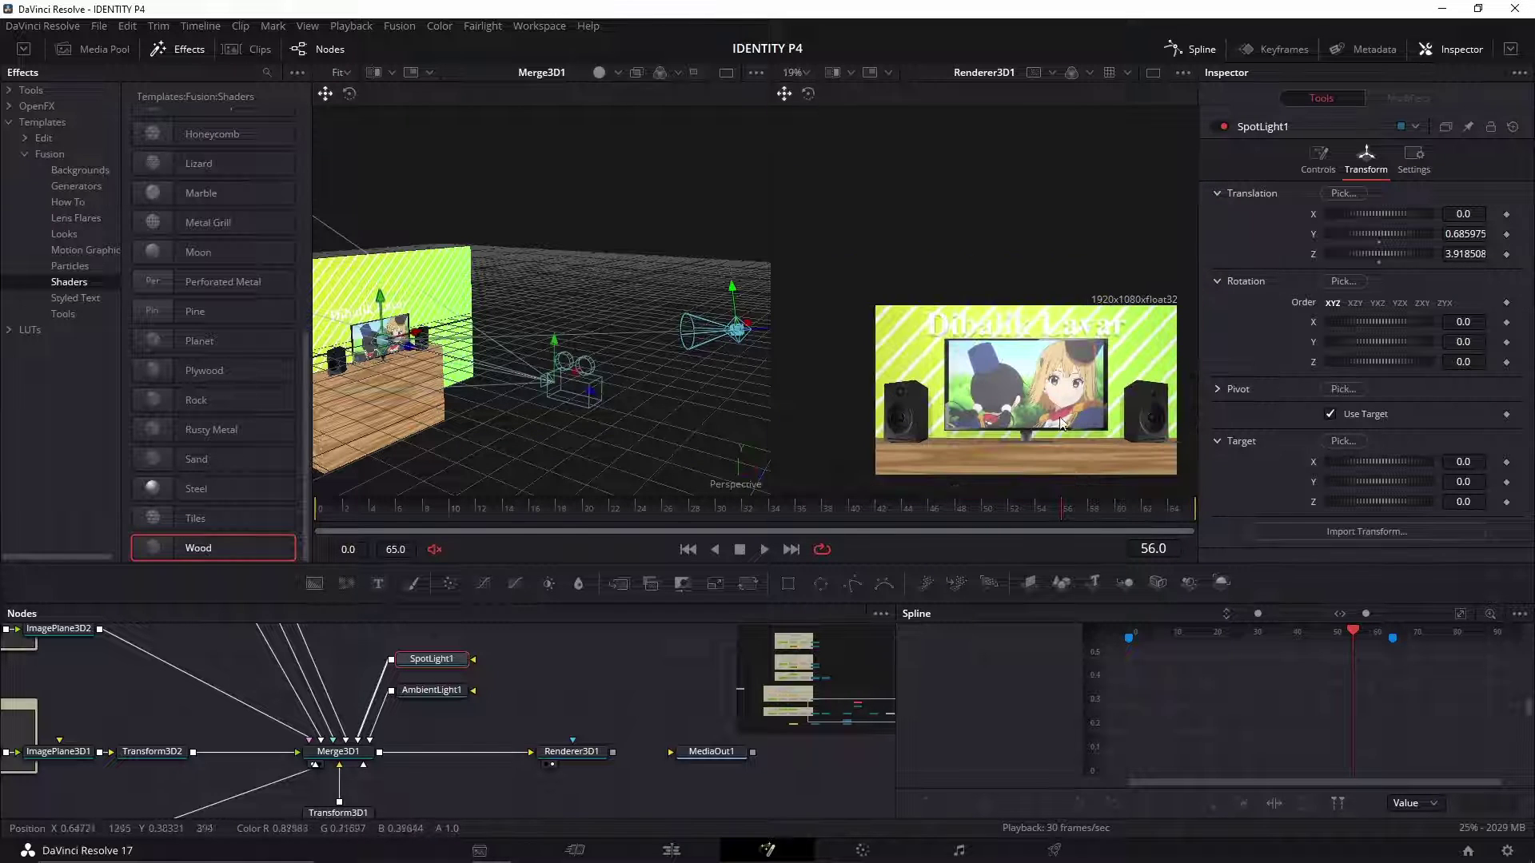
Step: Return to frame 0 and play back the lit scene
drag(426, 510, 303, 512)
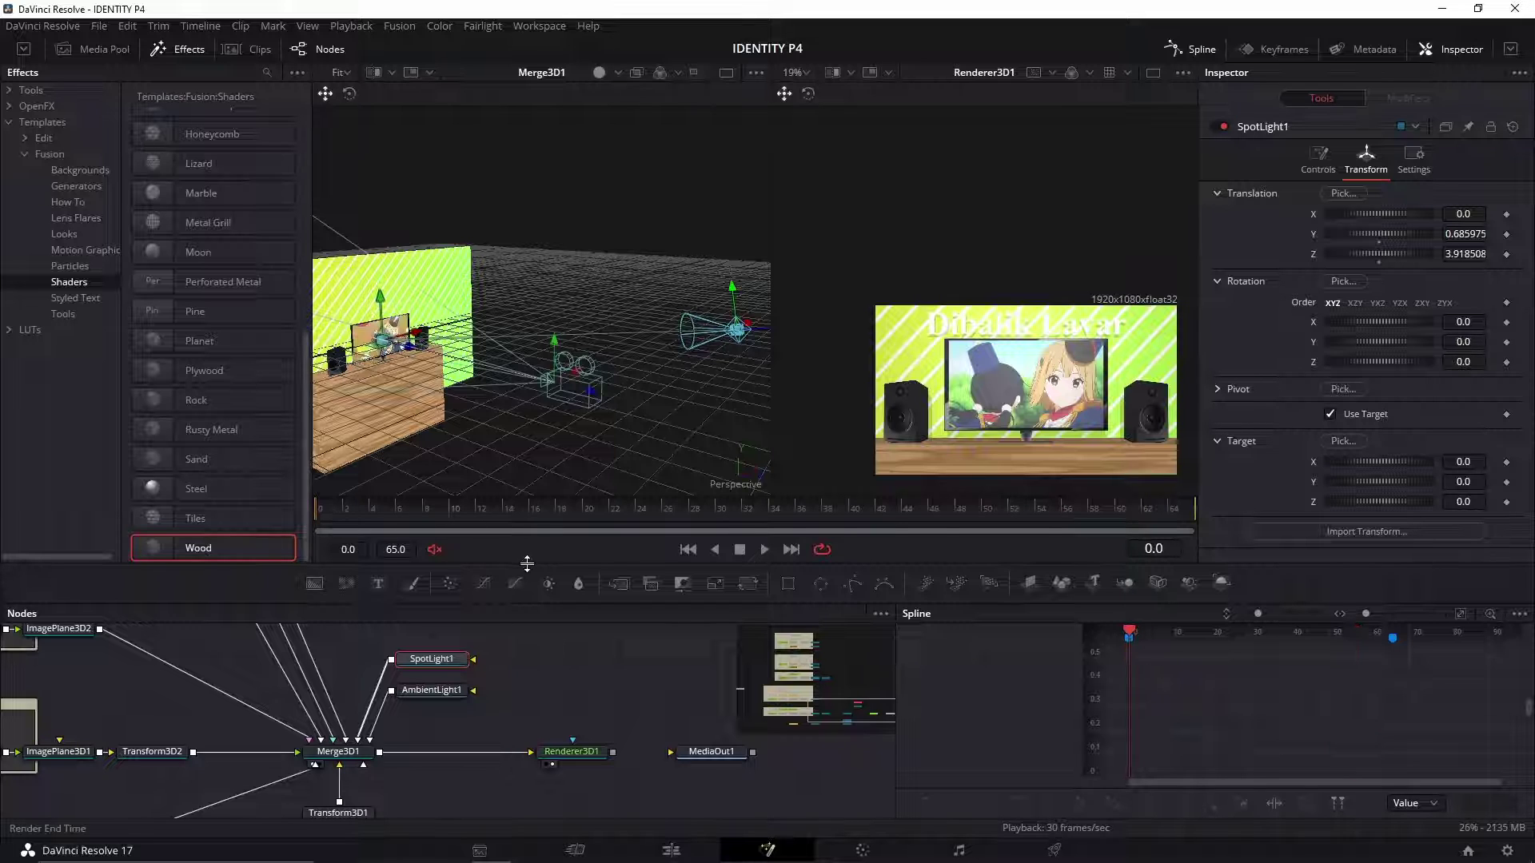
key(space)
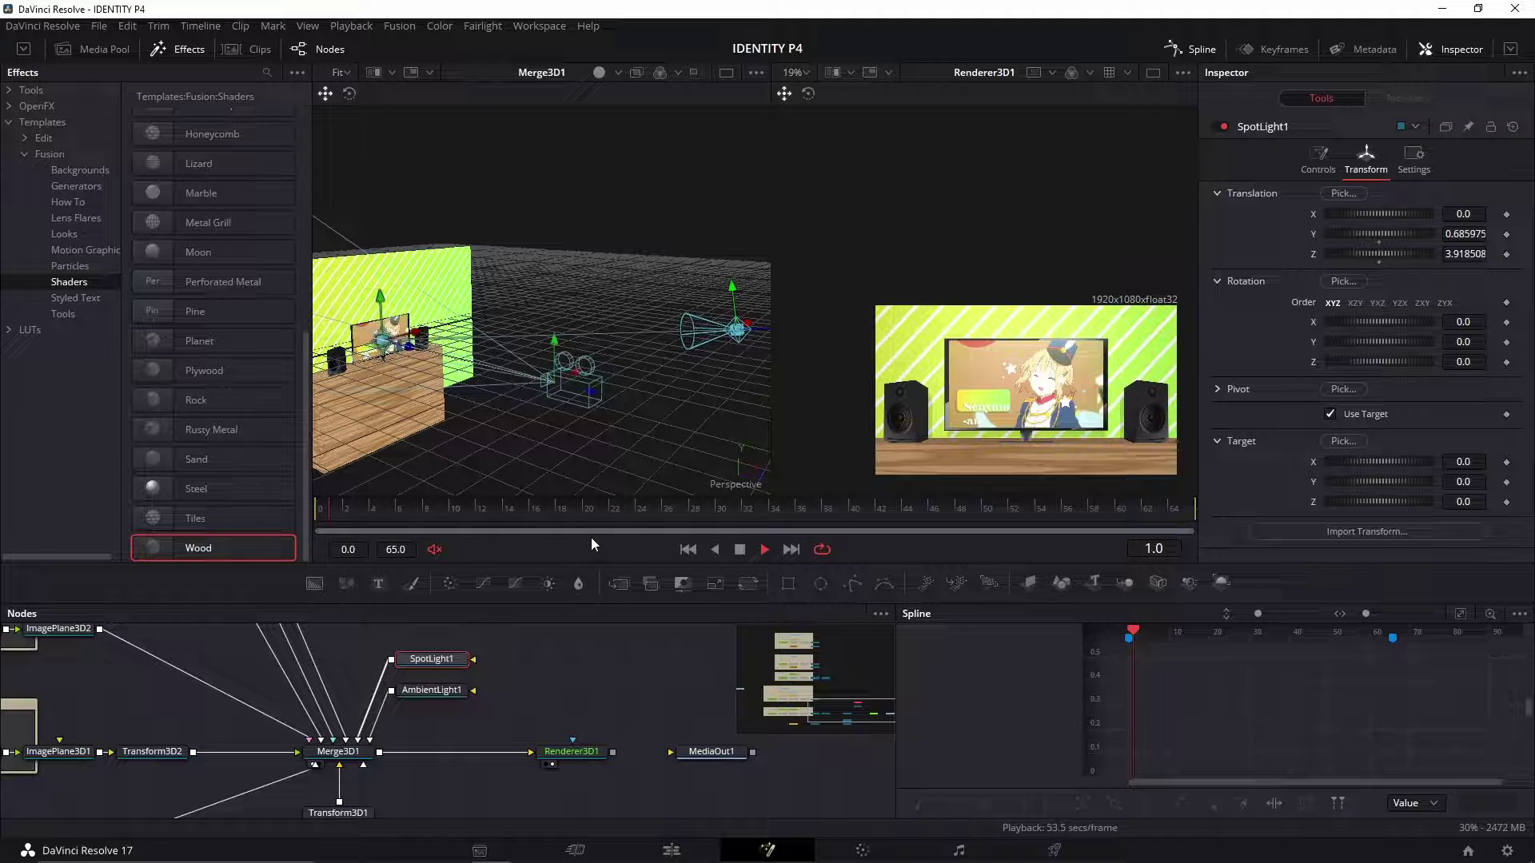
Step: Preview the lit scene's animation at frames 16 and 30, and continue to the final frame 65
click(531, 509)
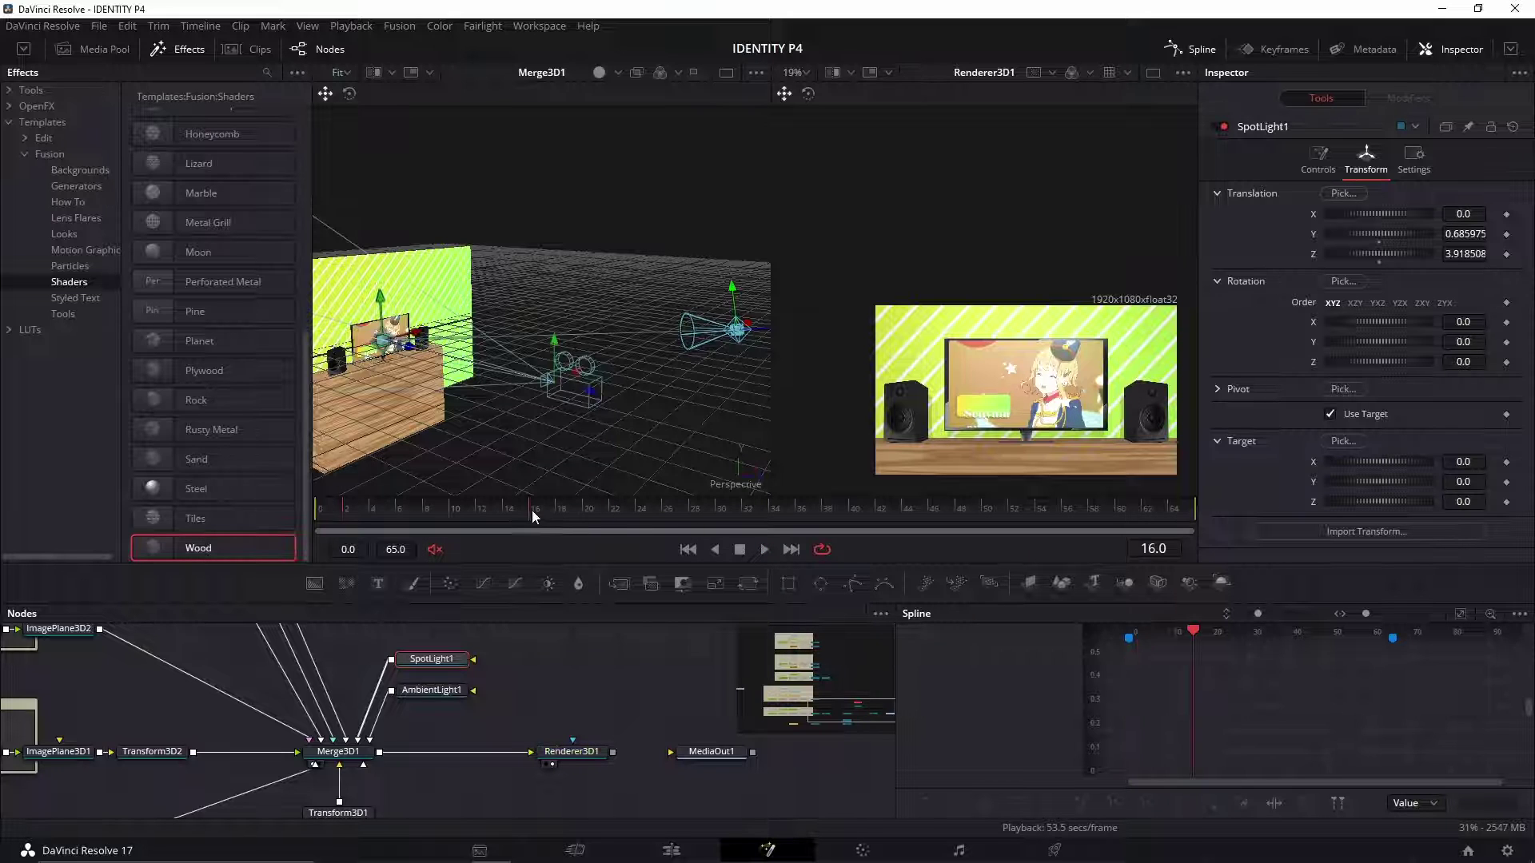
click(723, 510)
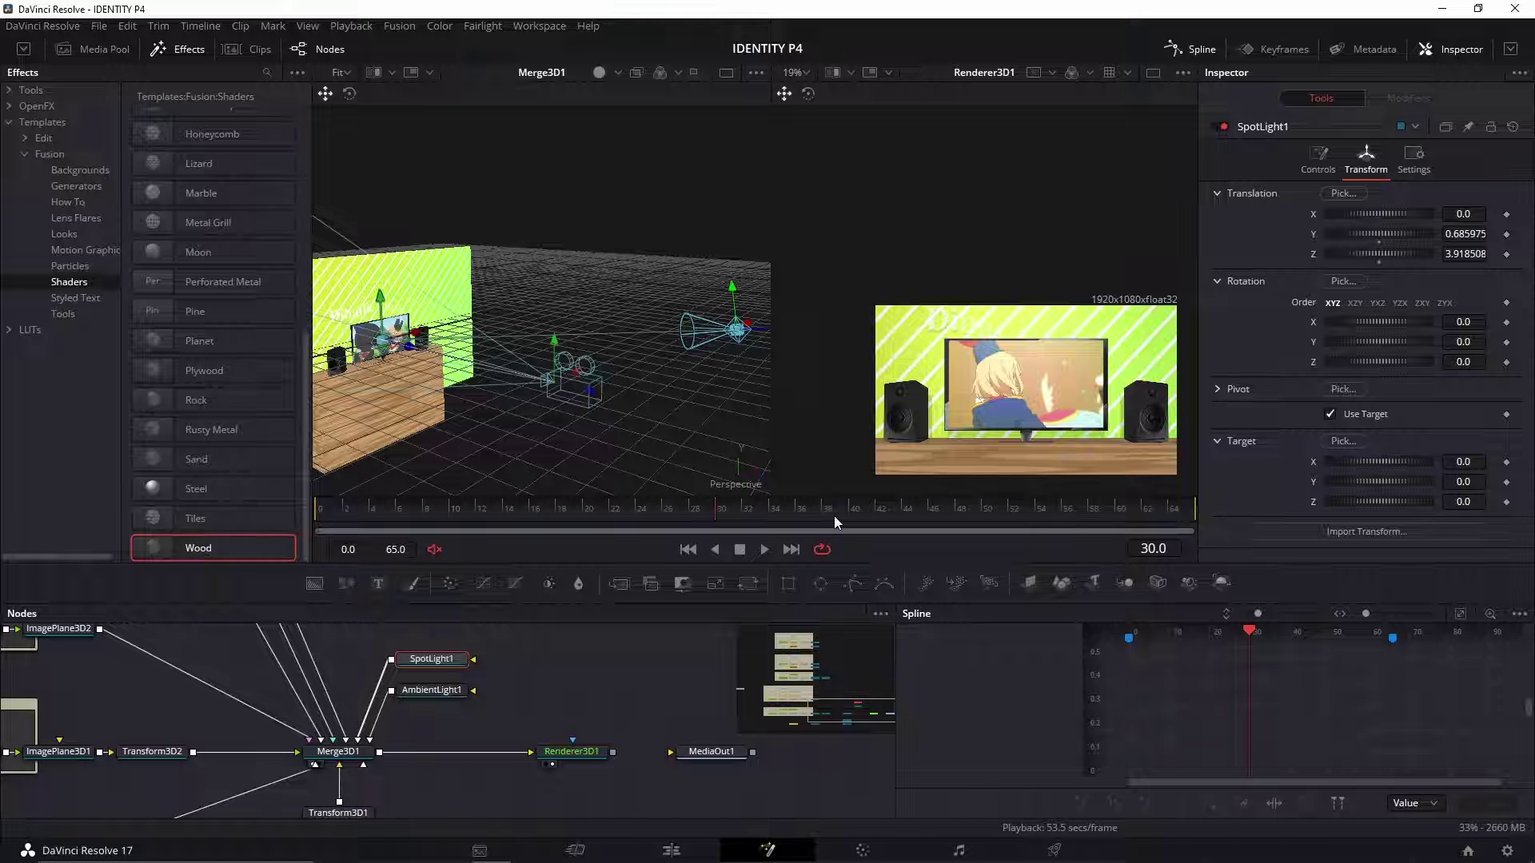
drag(834, 515, 1250, 521)
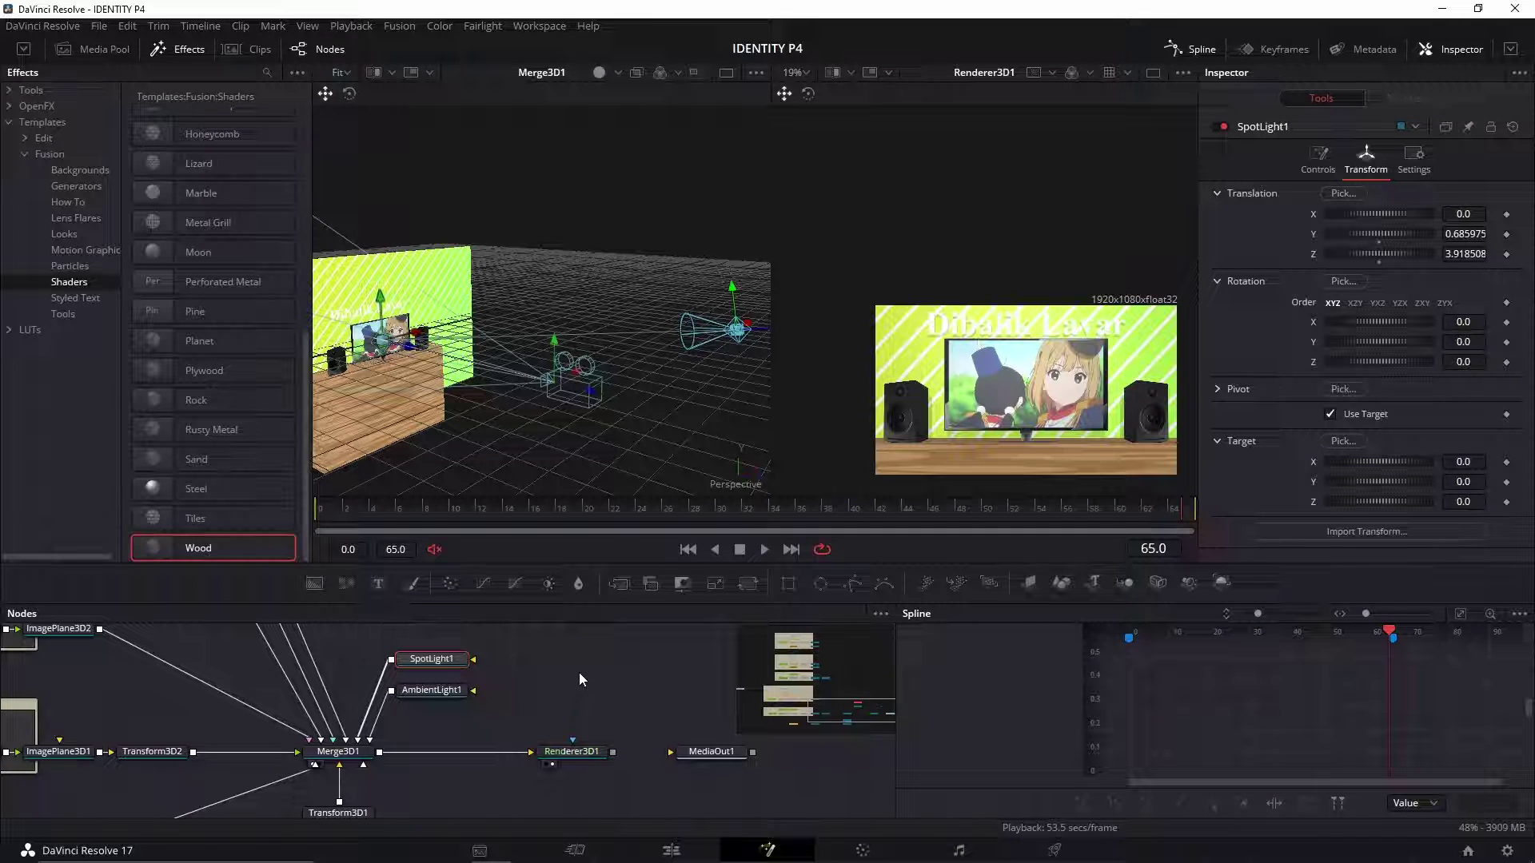
Step: Examine the wooden stand, TV, speakers and background from an angle in the perspective view, along with their node groups
mouse_move(601, 433)
mouse_down()
mouse_move(636, 424)
mouse_move(593, 413)
mouse_up()
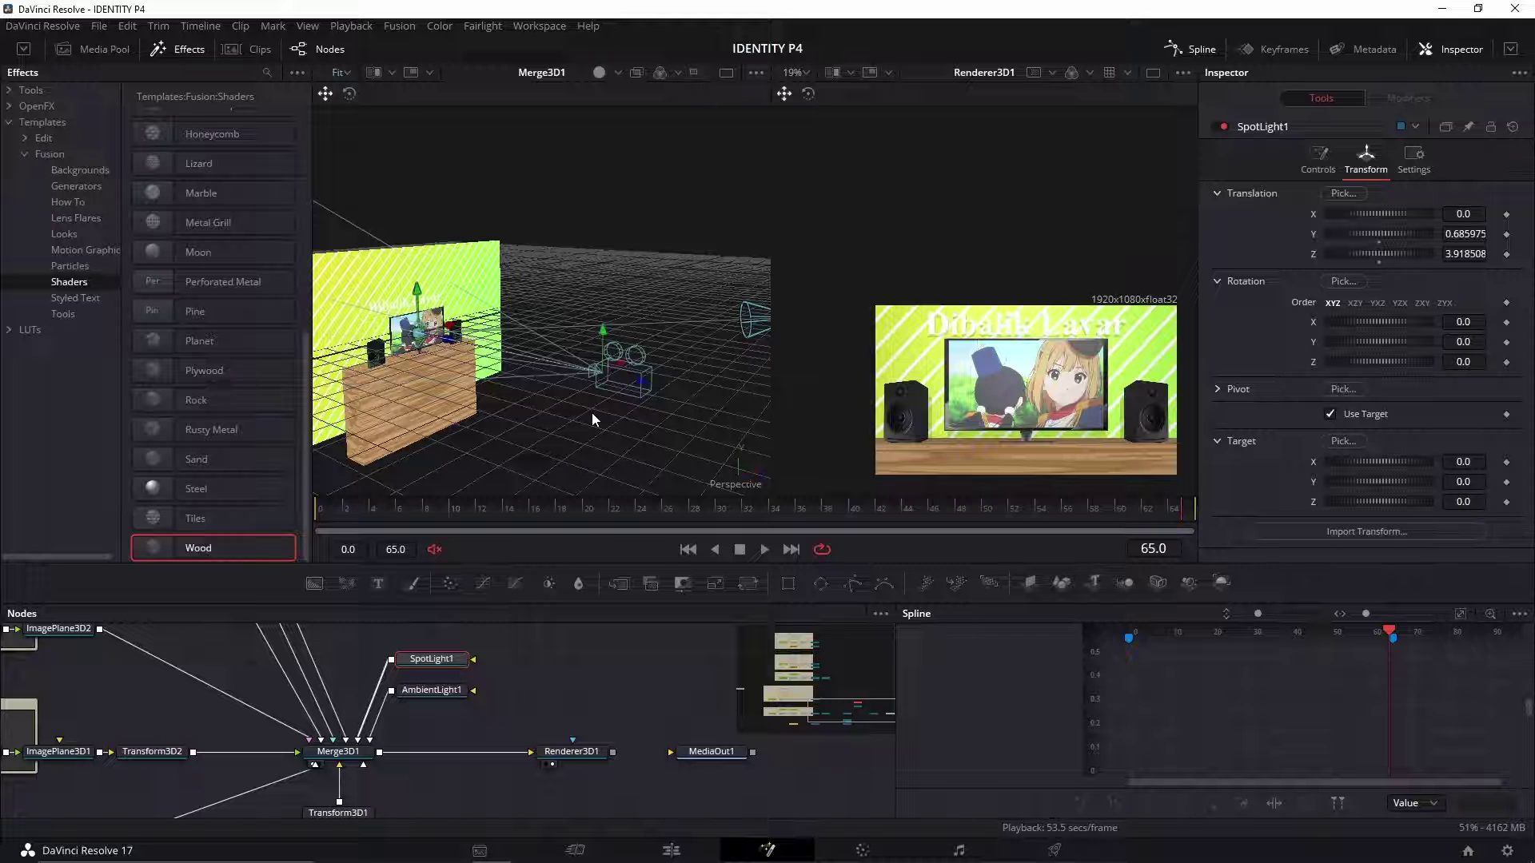
scroll(542, 632, up, 10)
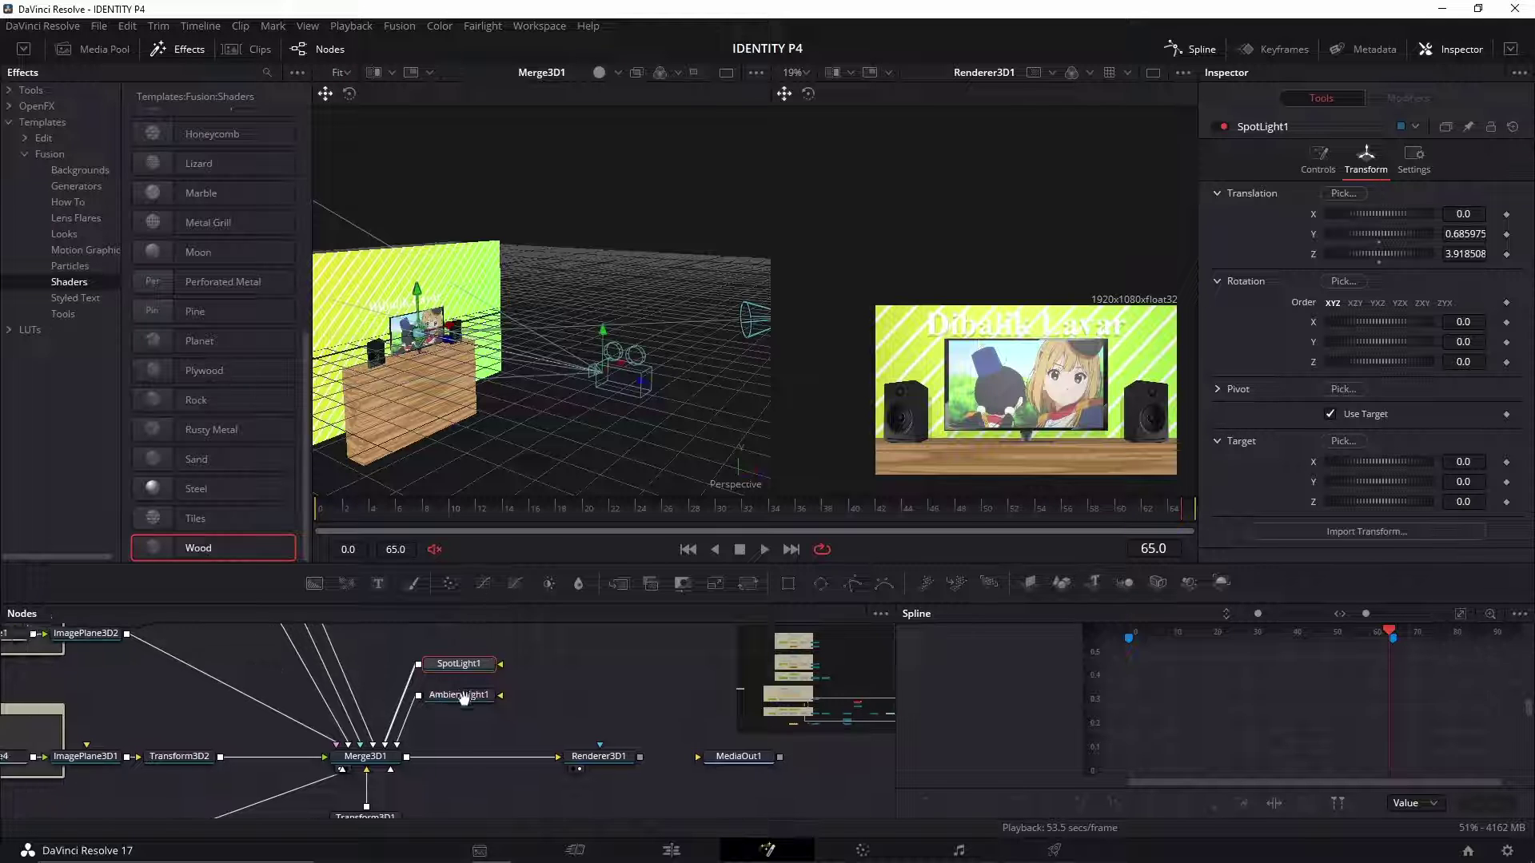
drag(525, 397, 600, 397)
scroll(454, 387, up, 3)
drag(454, 387, 637, 328)
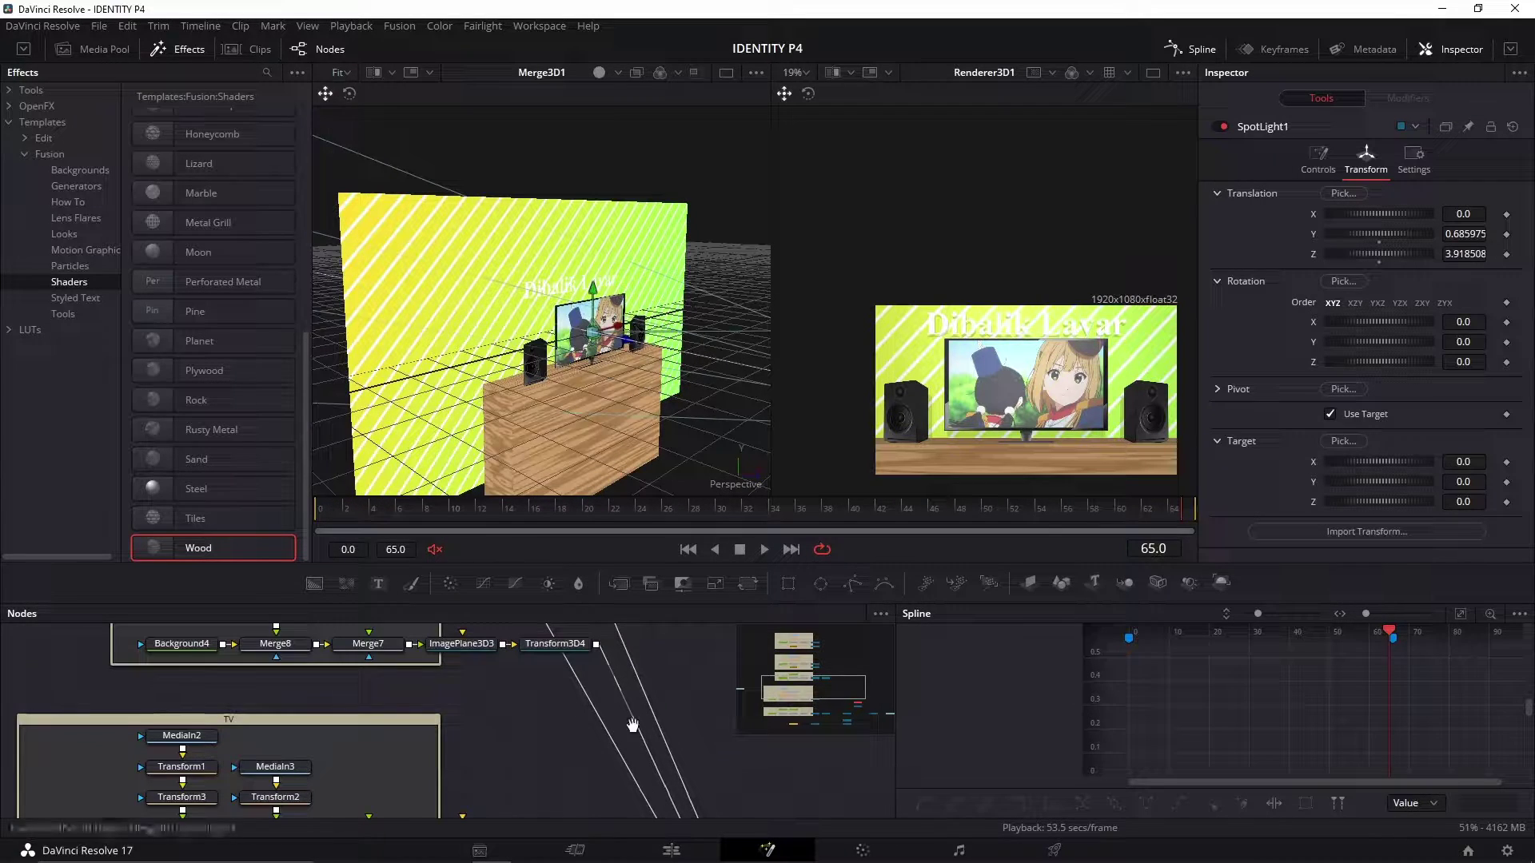
scroll(636, 733, down, 5)
drag(630, 466, 553, 412)
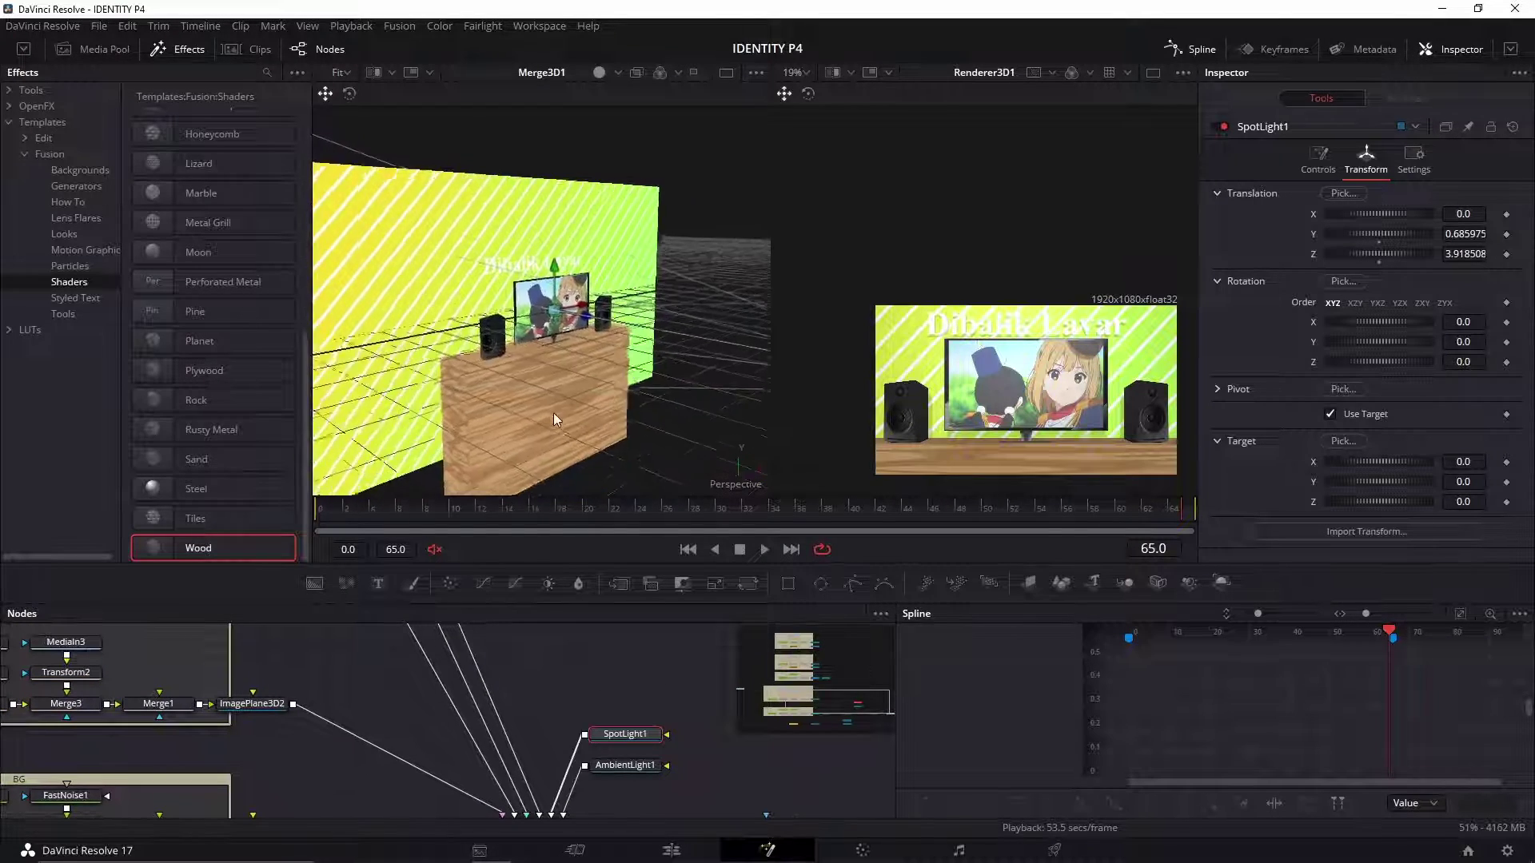